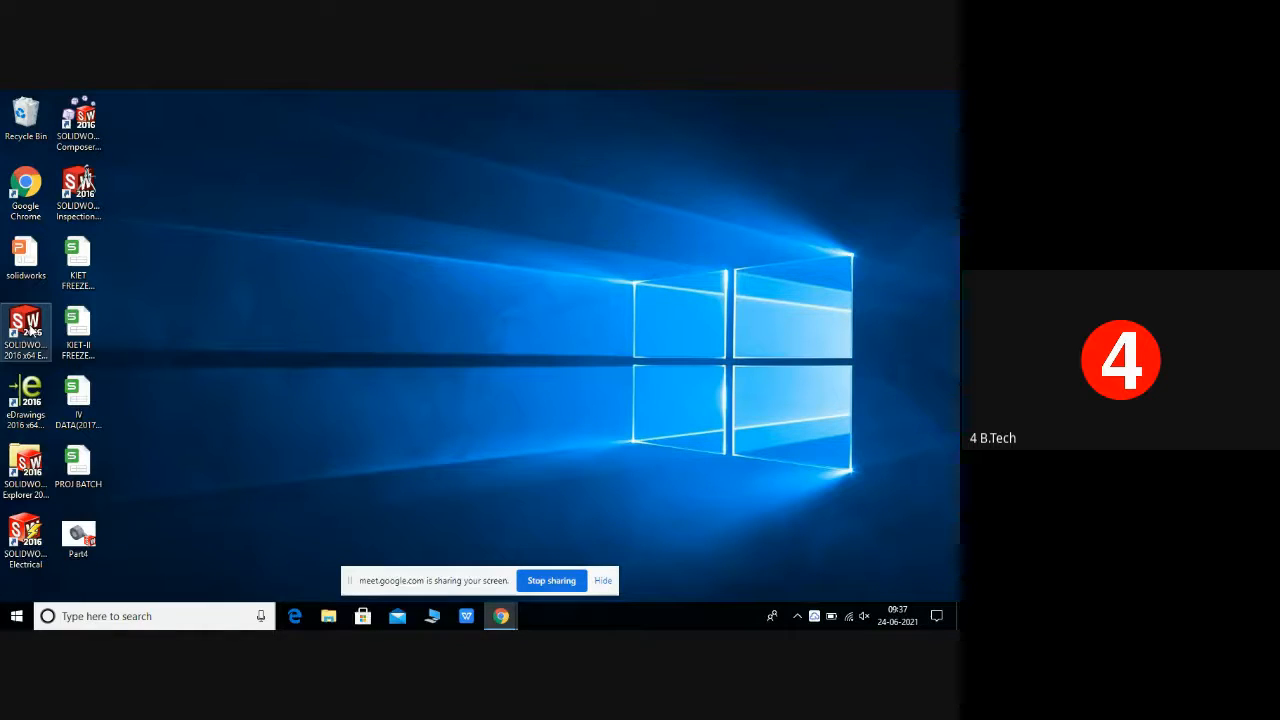
# Step: Launch SOLIDWORKS and create a new Part document
pyautogui.doubleClick(31, 330)
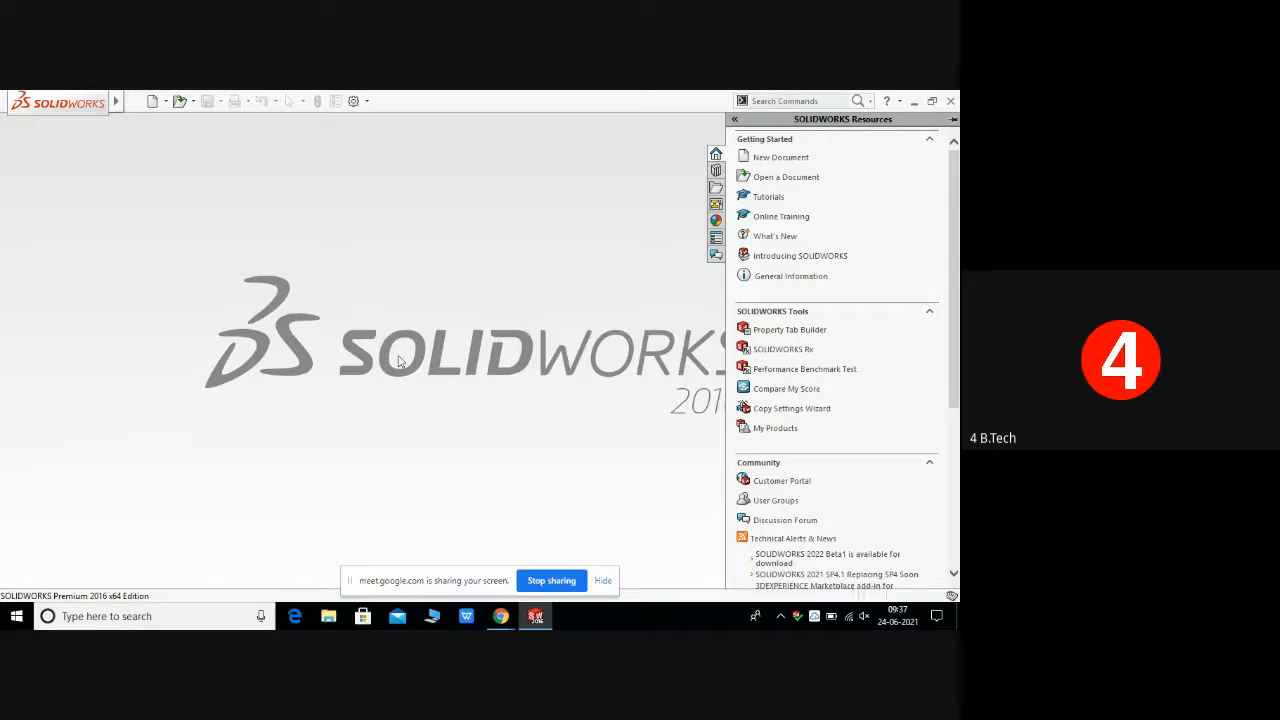
pyautogui.click(134, 101)
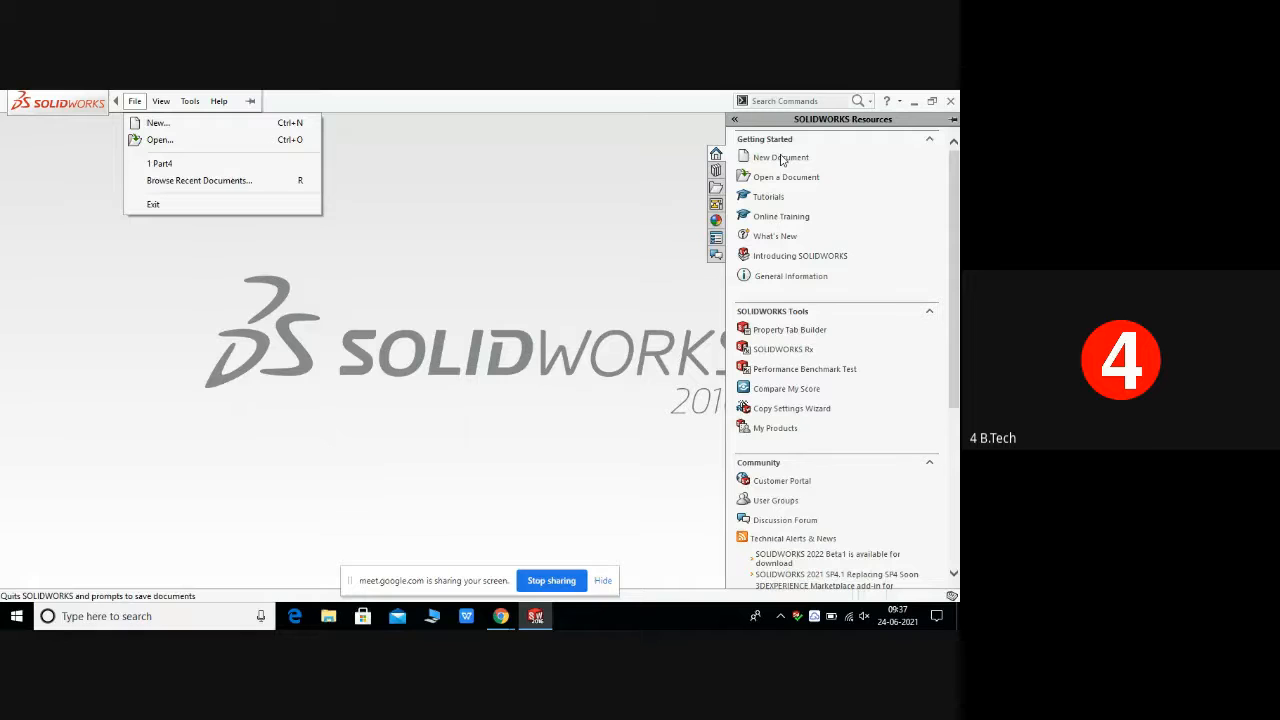
pyautogui.click(154, 124)
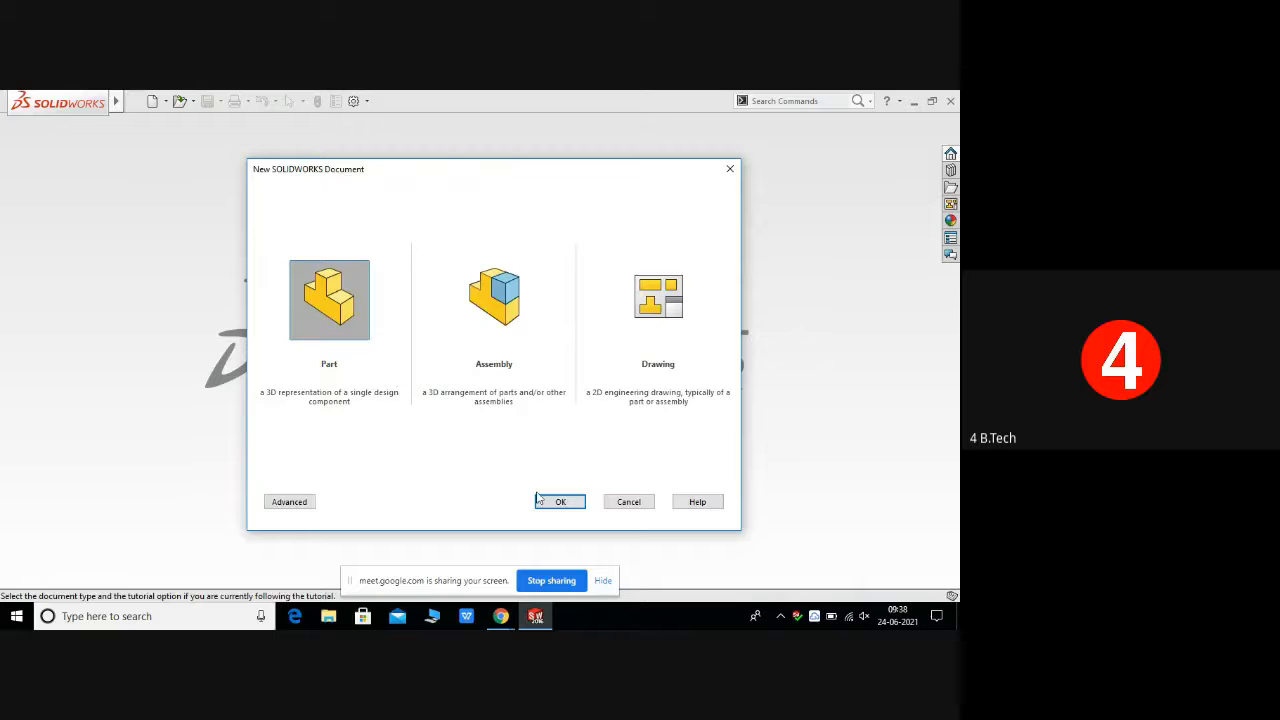
pyautogui.click(571, 508)
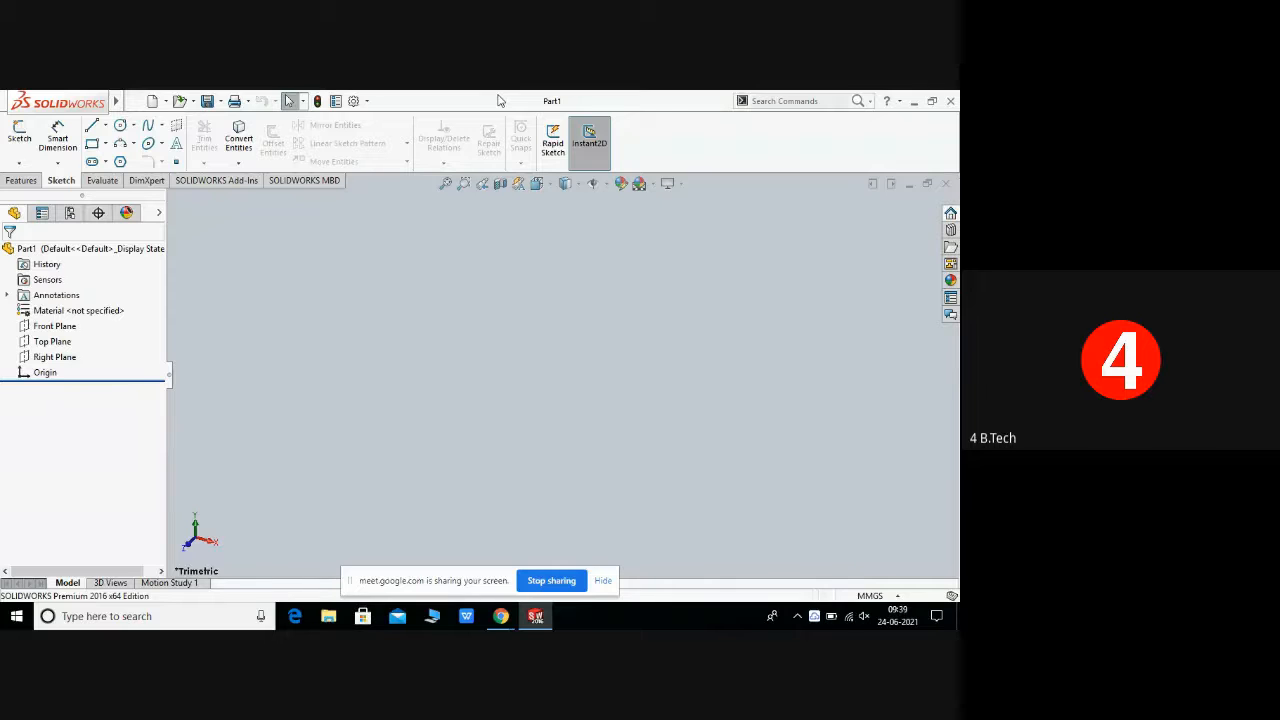
# Step: Set the document unit system to MMGS (millimeter, gram, second)
pyautogui.moveTo(61, 101)
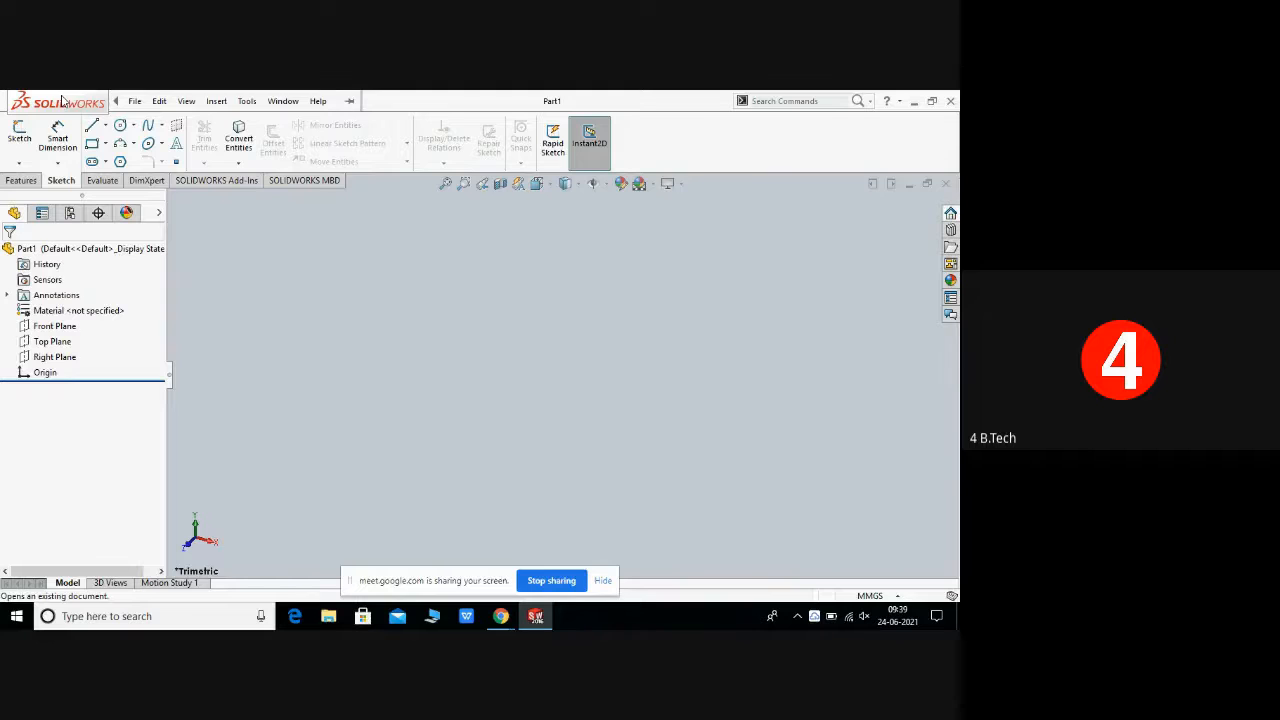
pyautogui.click(318, 101)
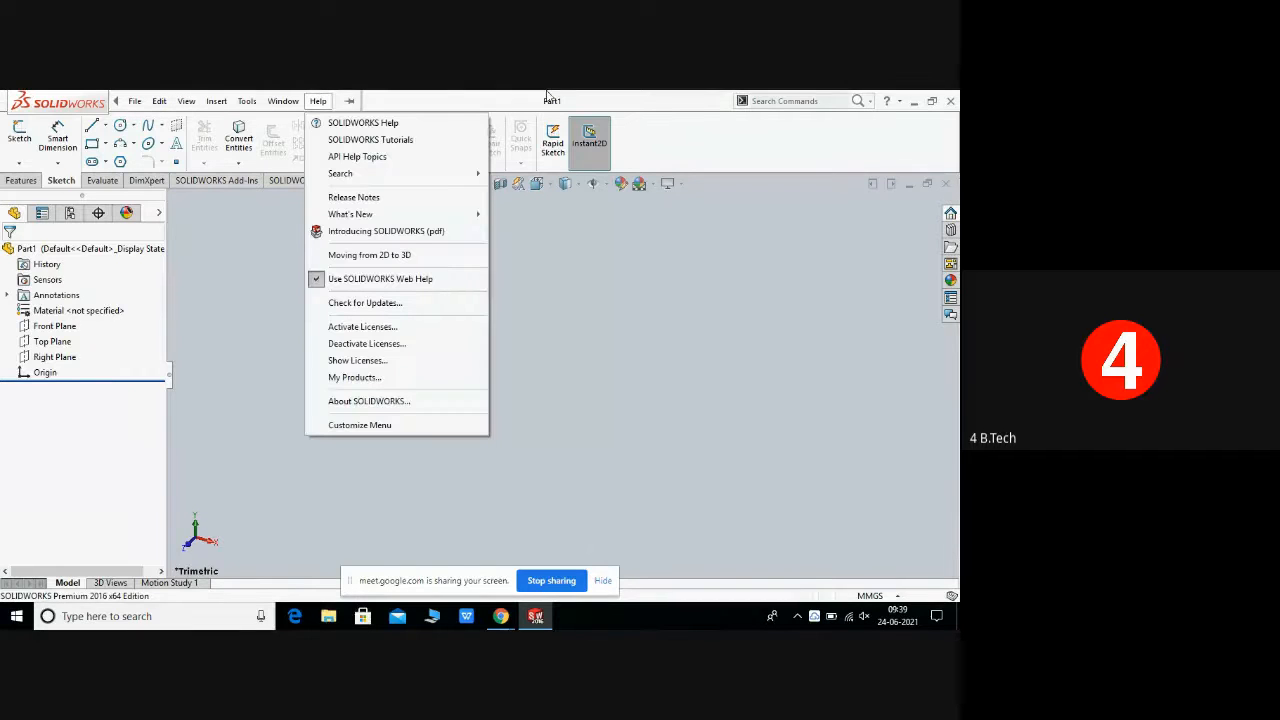
pyautogui.click(686, 387)
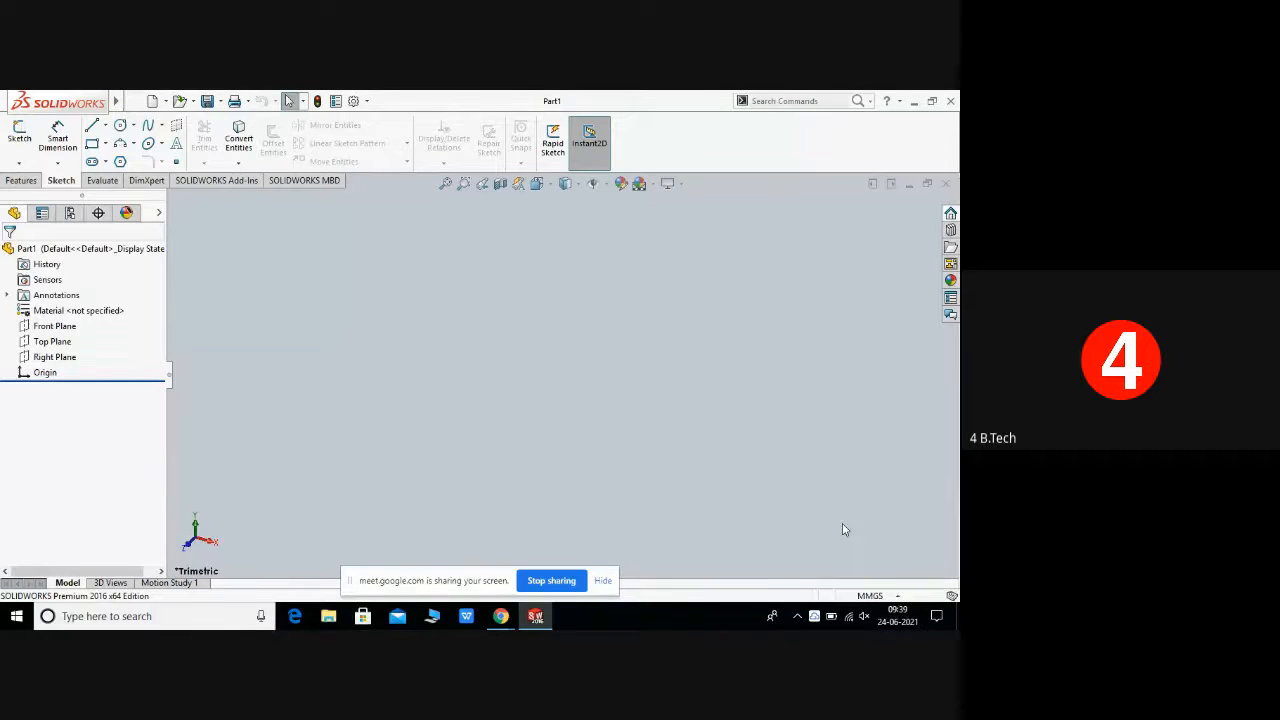
pyautogui.click(898, 596)
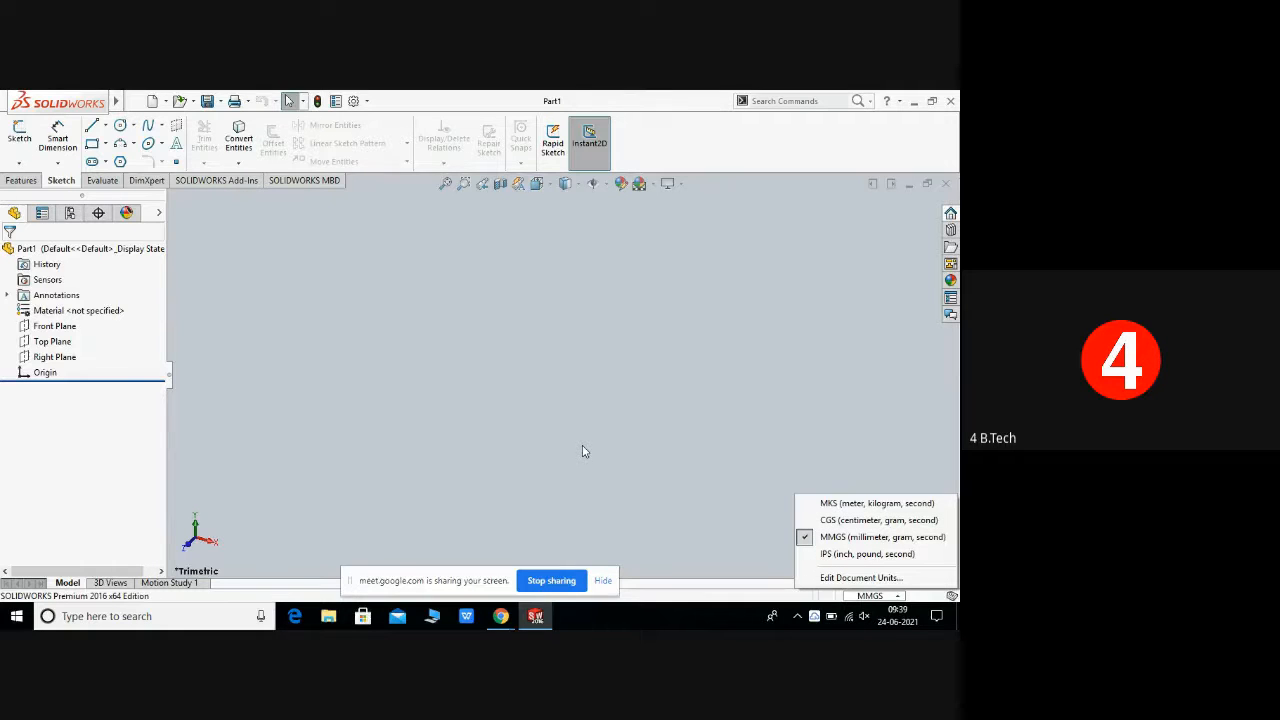
pyautogui.click(858, 540)
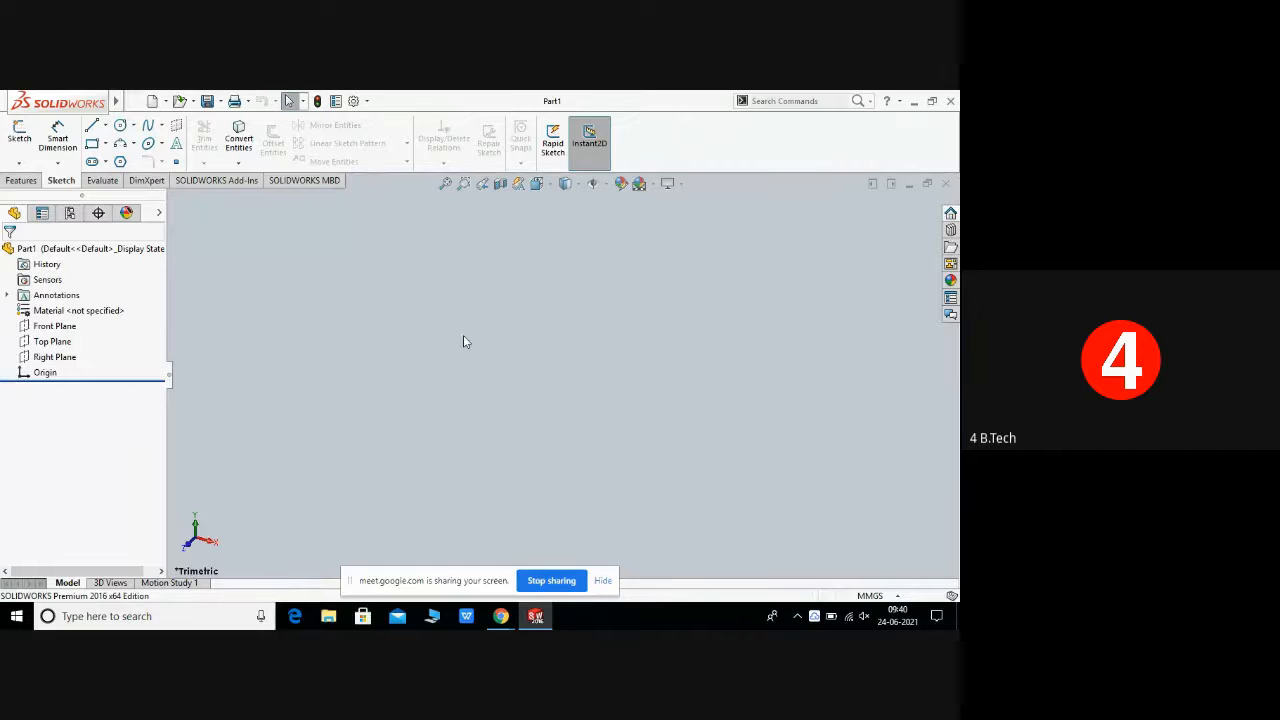
# Step: Open a new sketch on the Front Plane
pyautogui.click(52, 327)
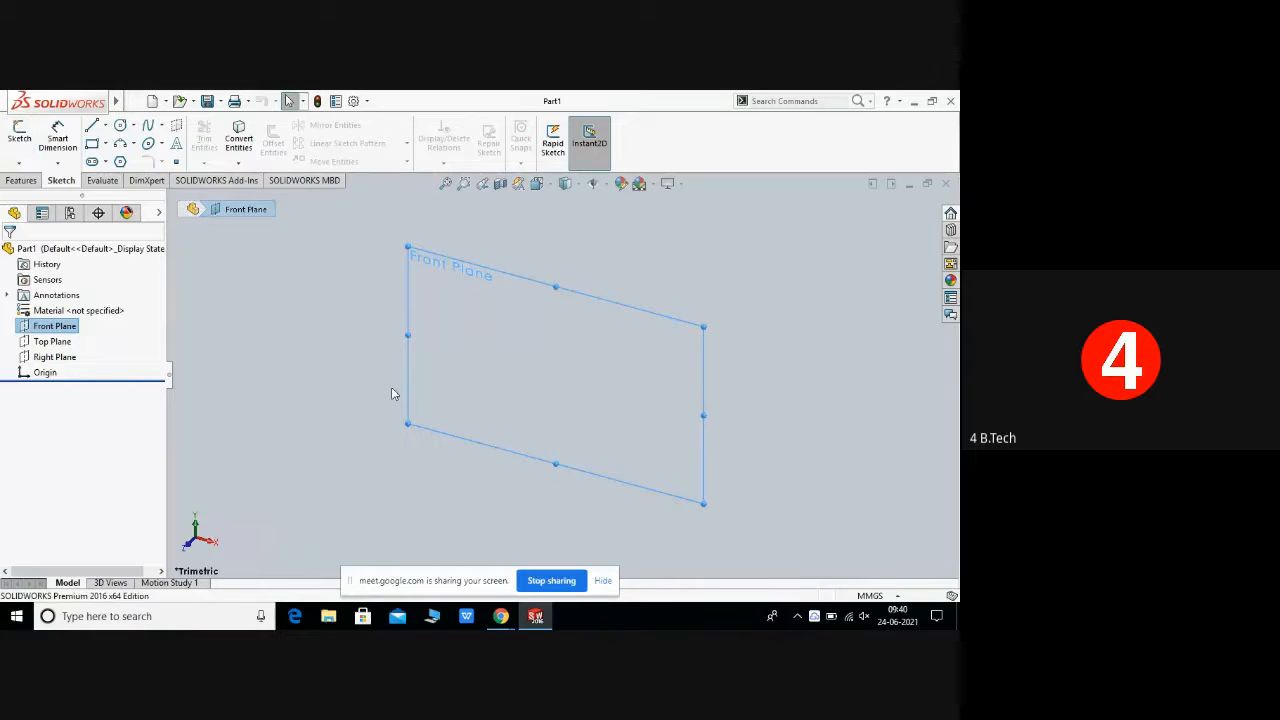
pyautogui.click(60, 333)
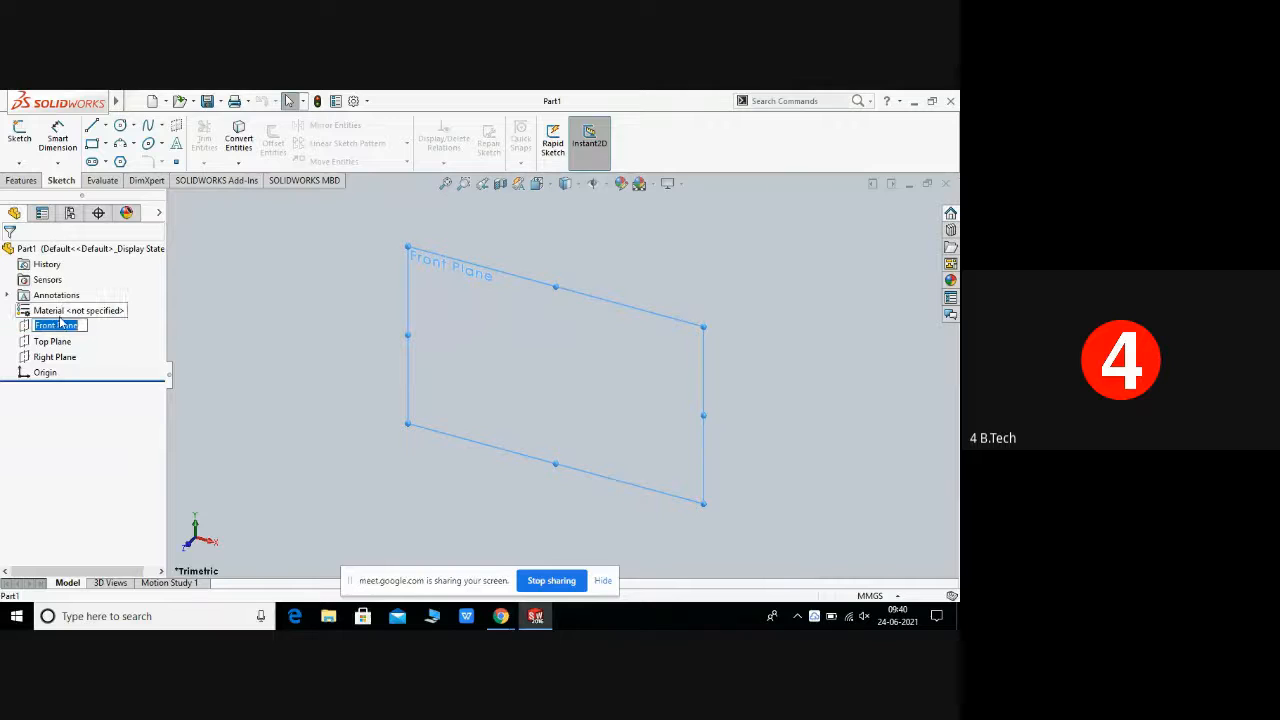
pyautogui.click(92, 357)
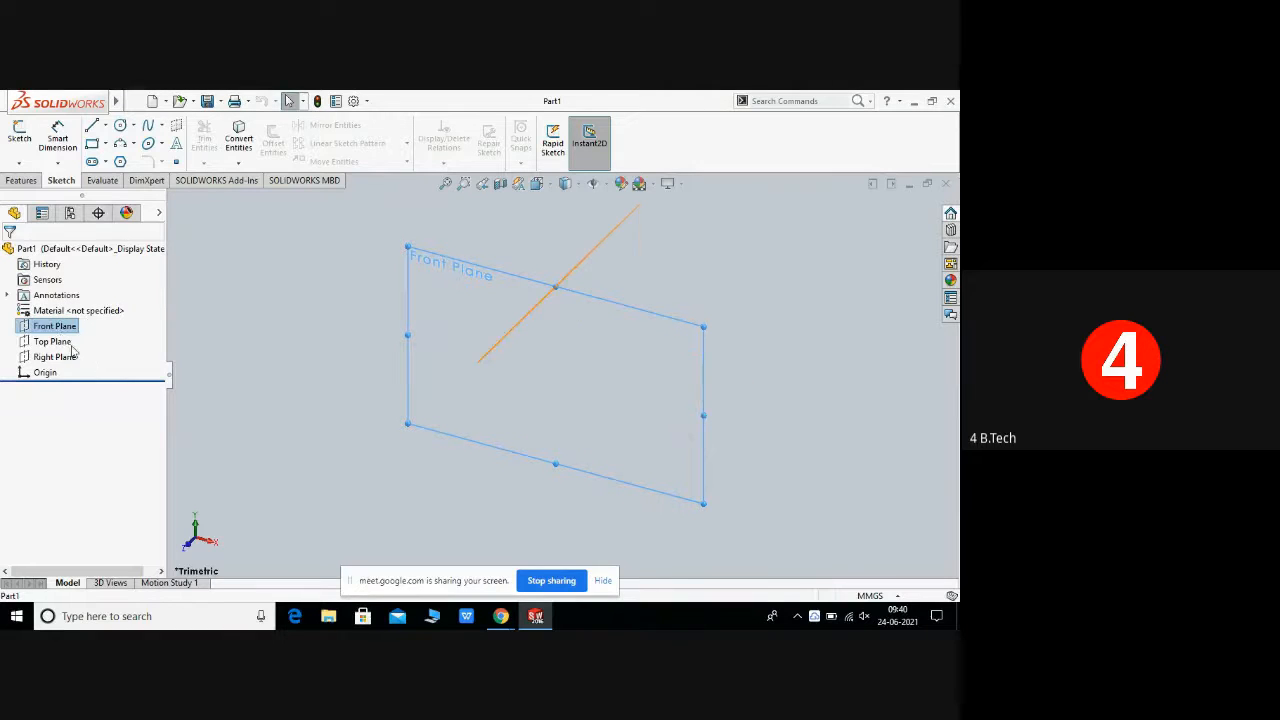
pyautogui.click(60, 327)
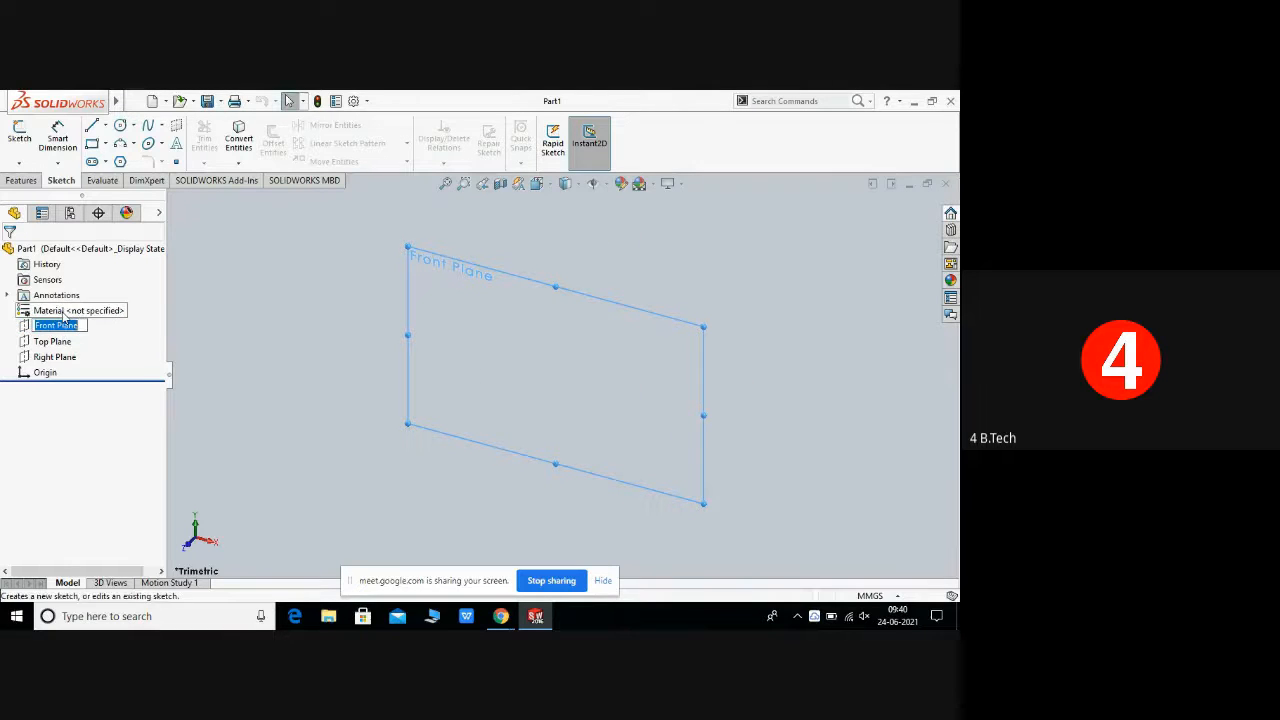
pyautogui.click(71, 330)
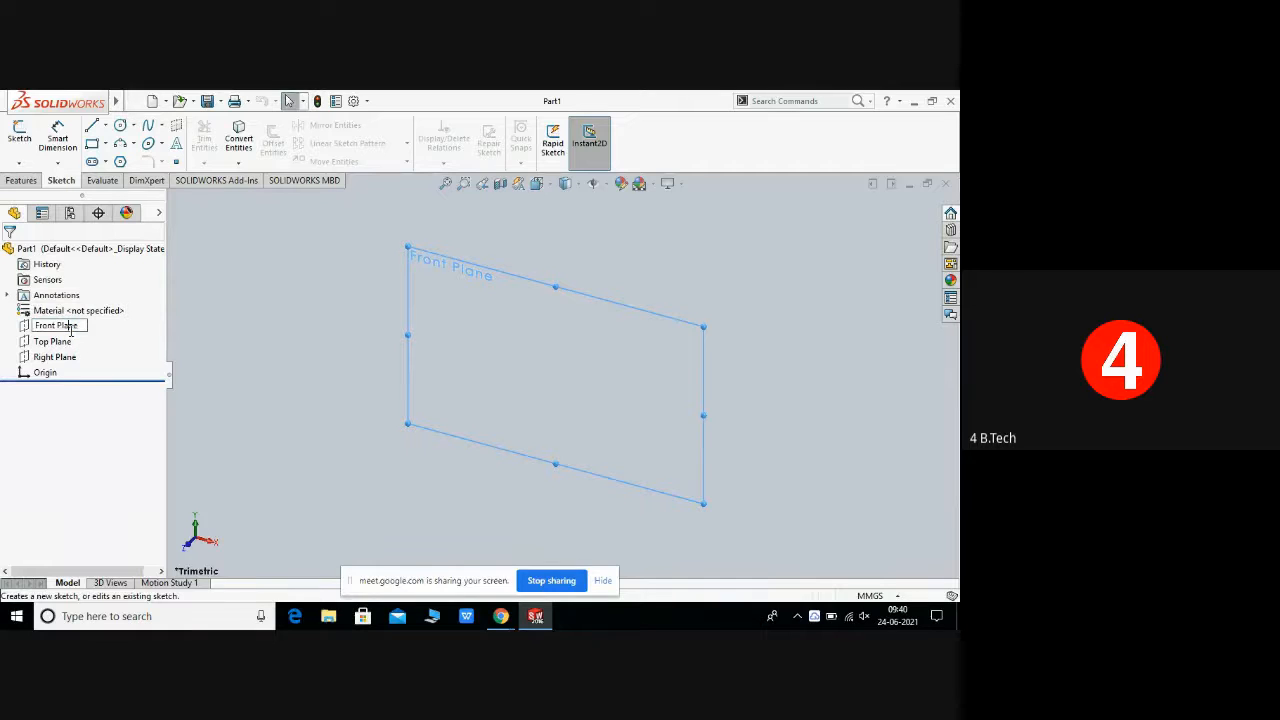
pyautogui.press('Return')
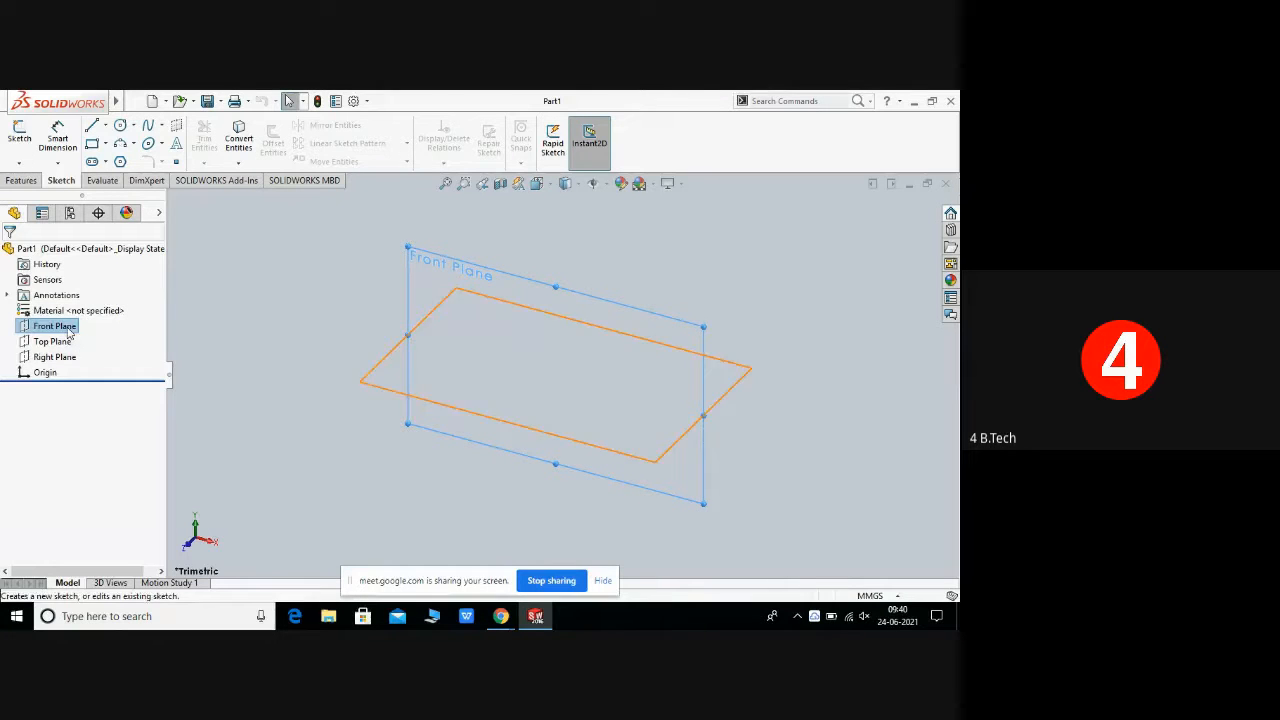
pyautogui.click(75, 313)
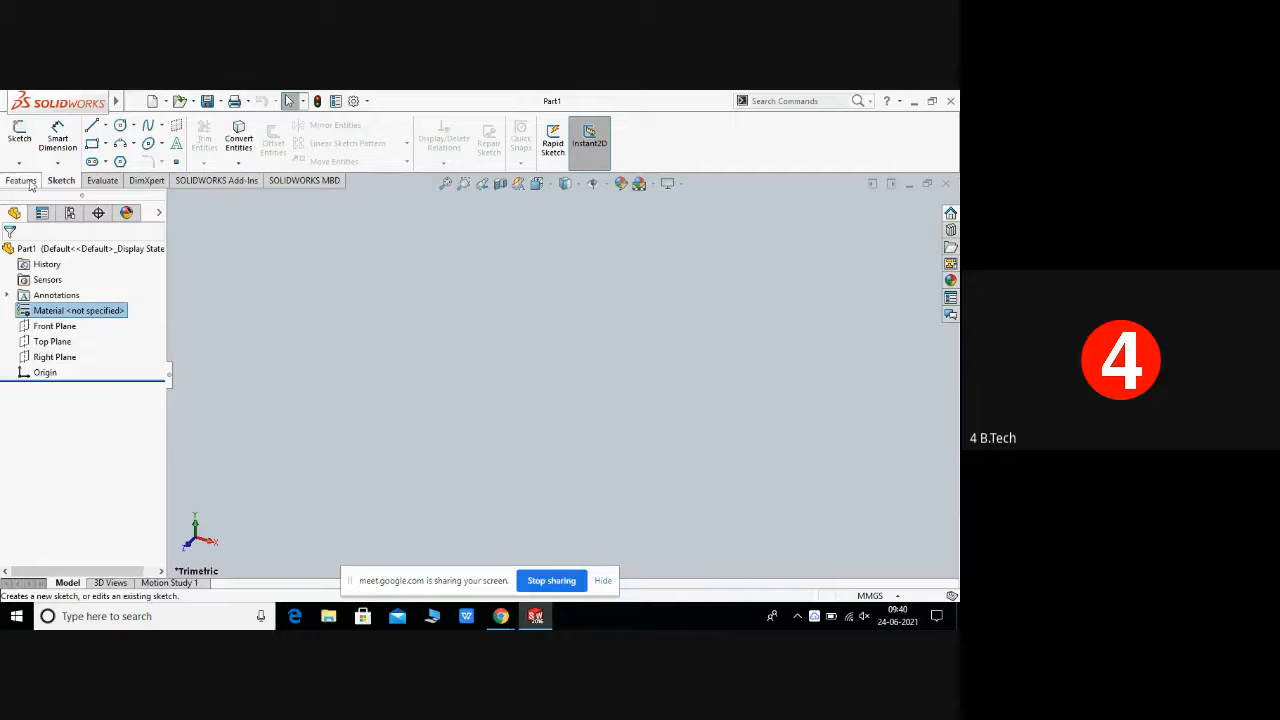
pyautogui.click(66, 326)
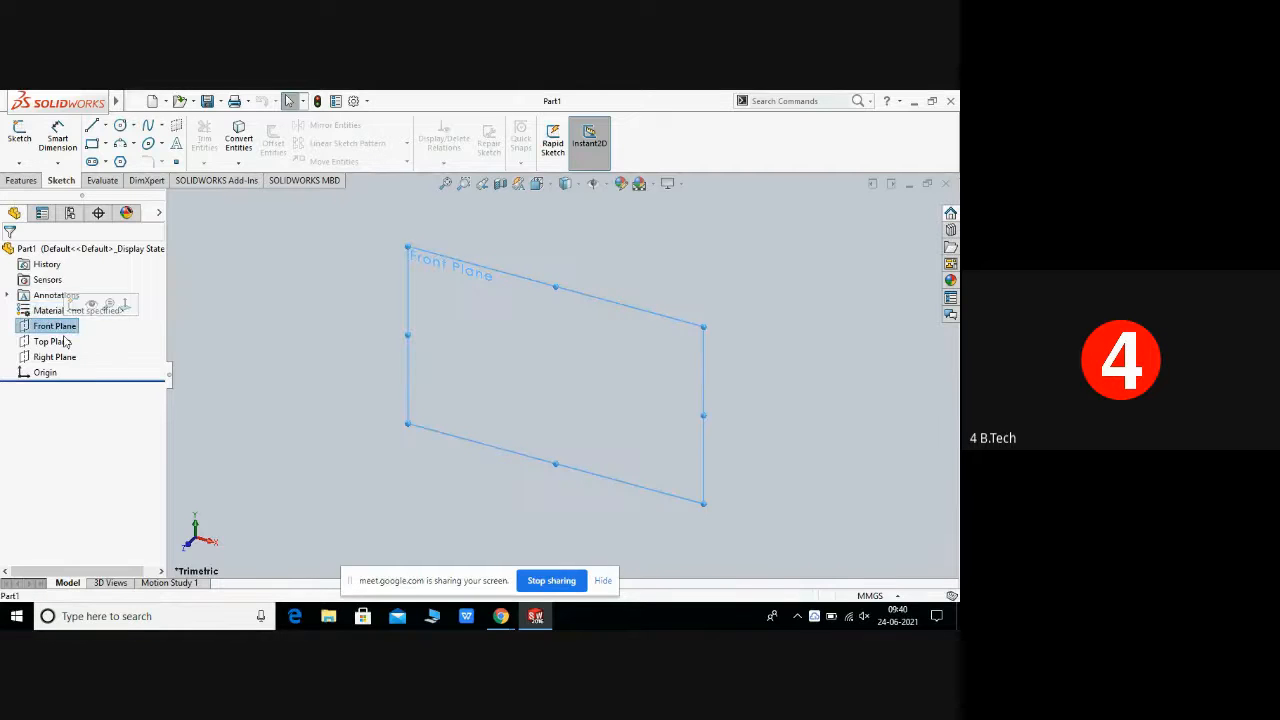
pyautogui.click(75, 311)
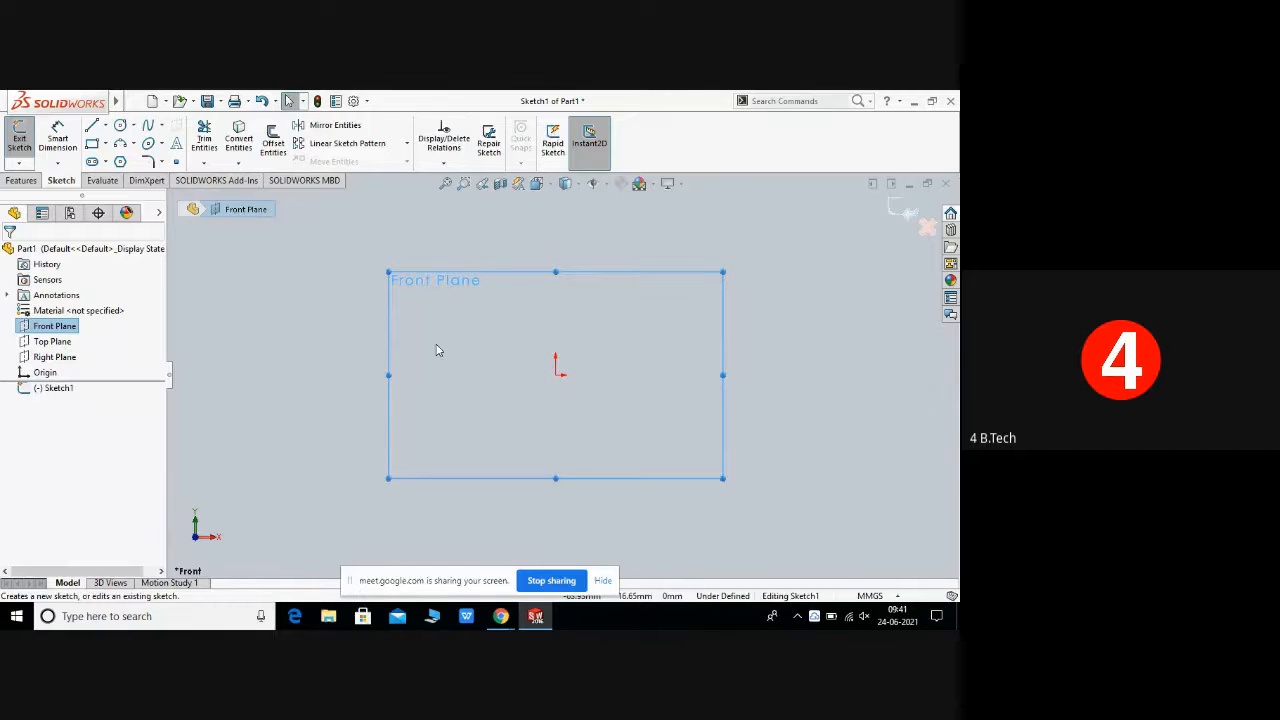
pyautogui.press('Escape')
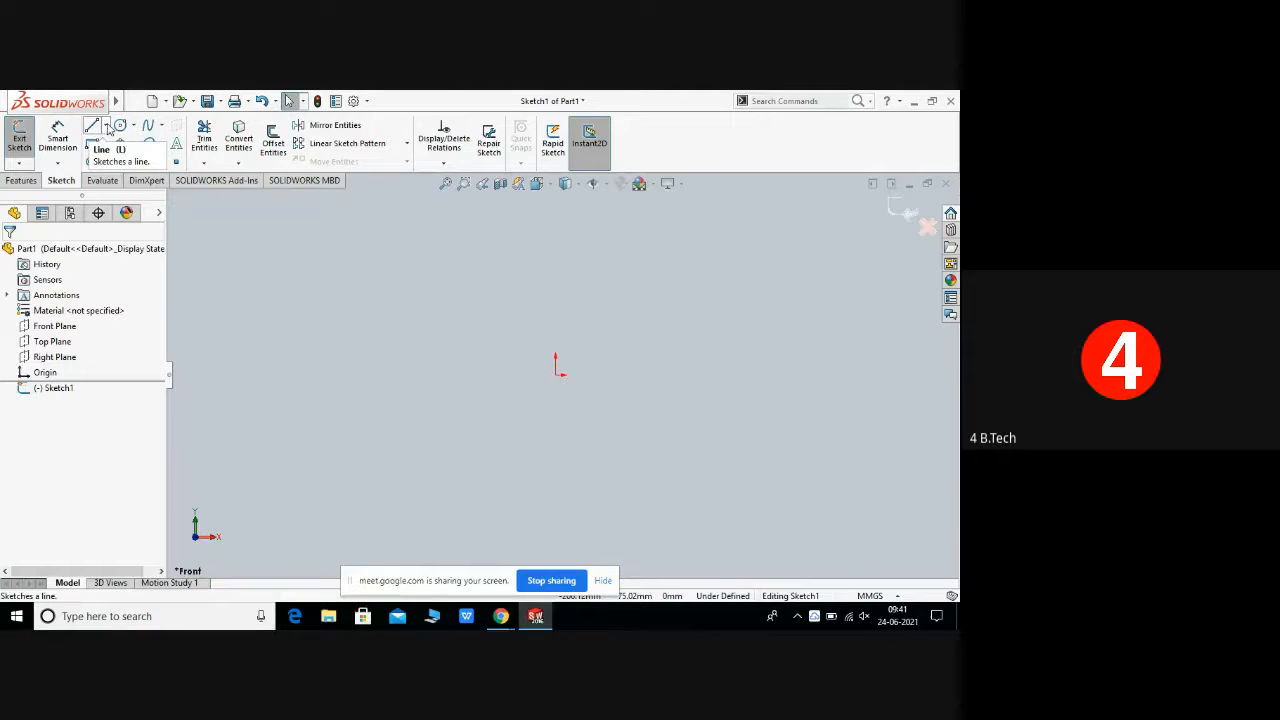
# Step: Sketch an inclined line about 208 mm long with the Line tool's orientation set to As sketched
pyautogui.click(105, 126)
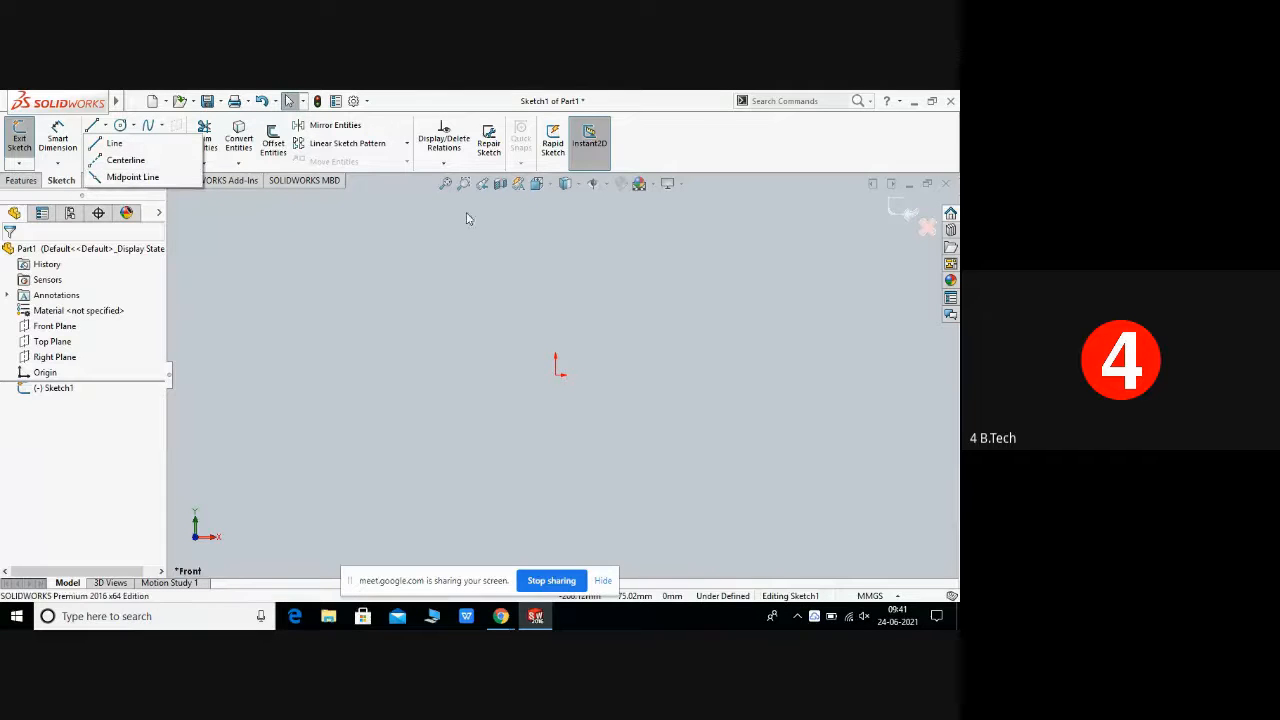
pyautogui.click(521, 168)
pyautogui.click(101, 126)
pyautogui.click(116, 145)
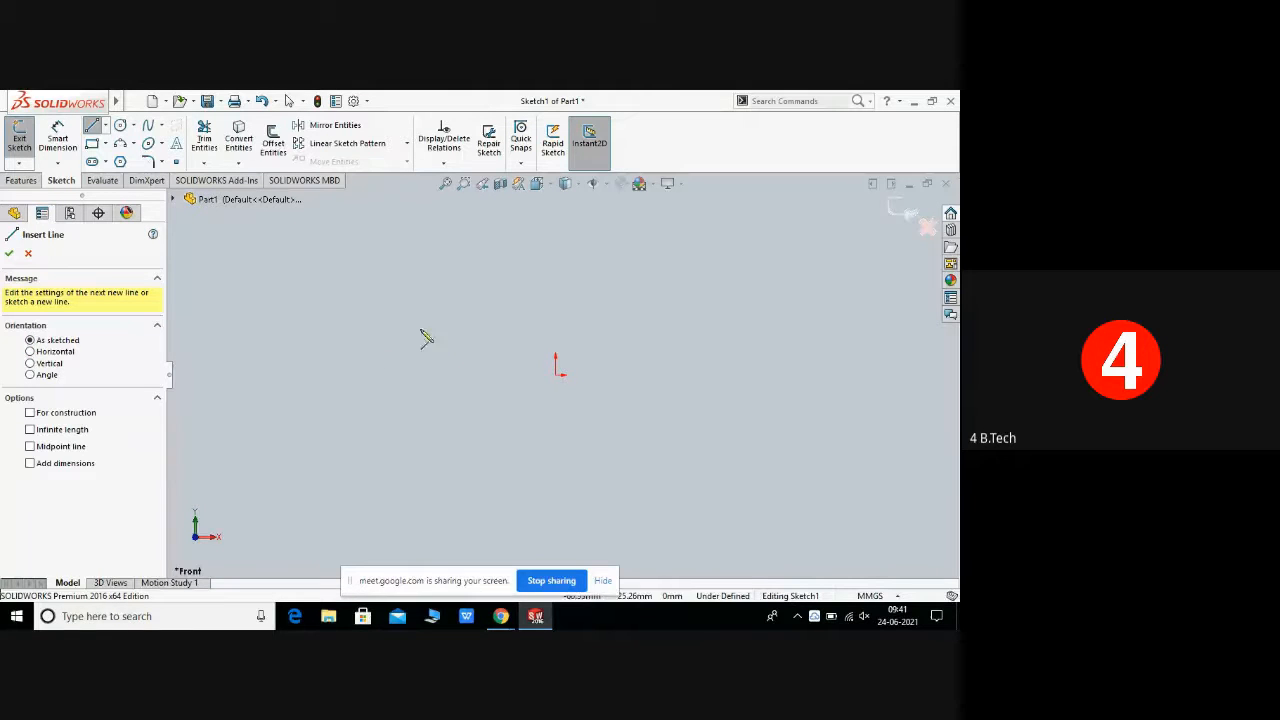
pyautogui.click(31, 352)
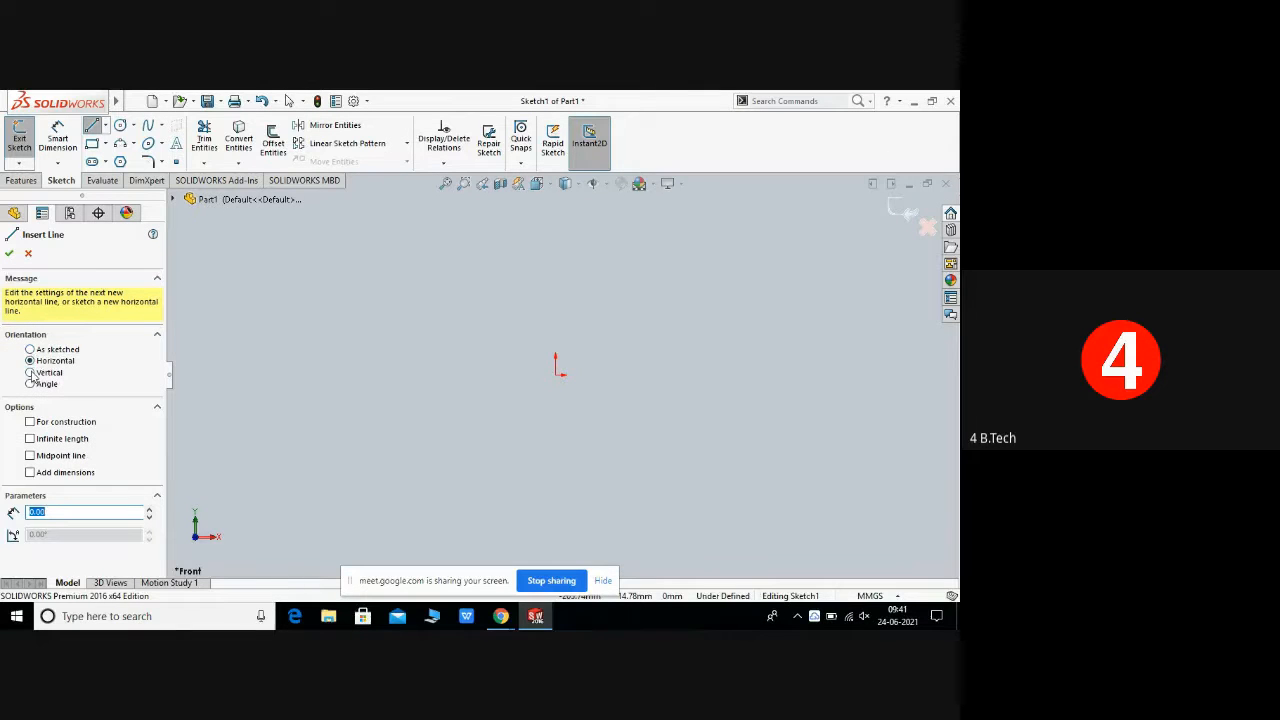
pyautogui.click(31, 376)
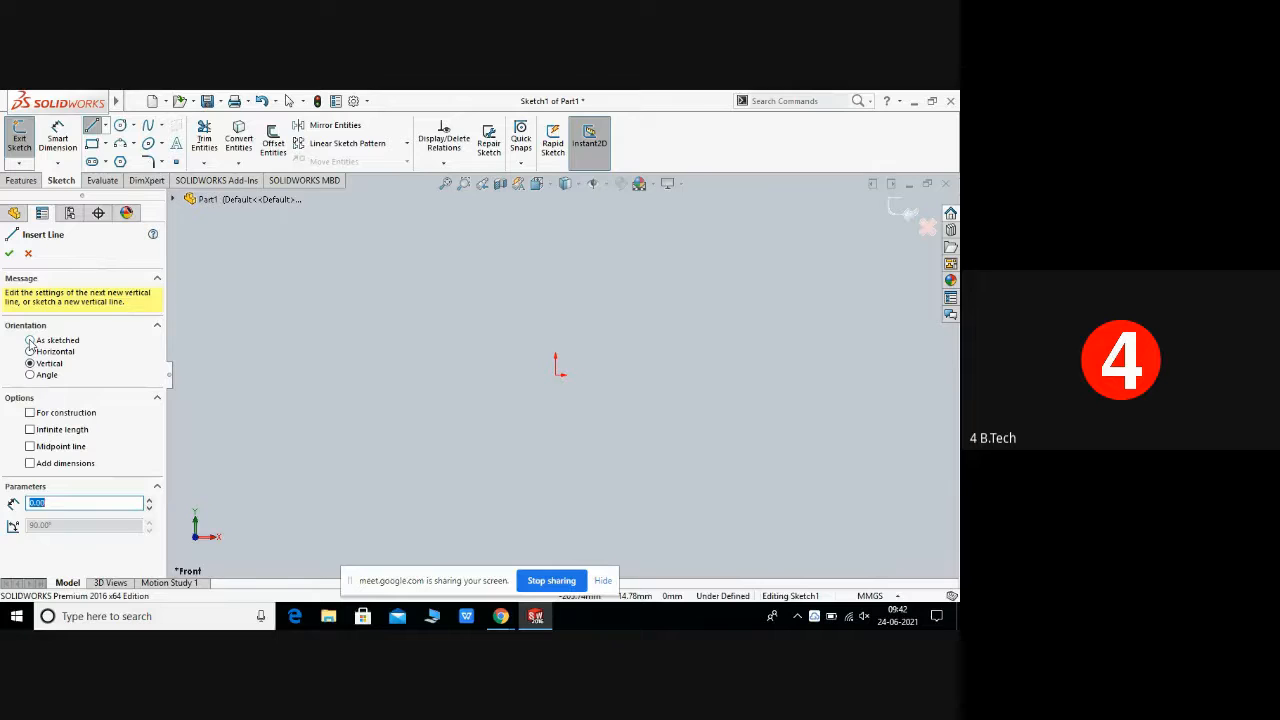
pyautogui.click(31, 341)
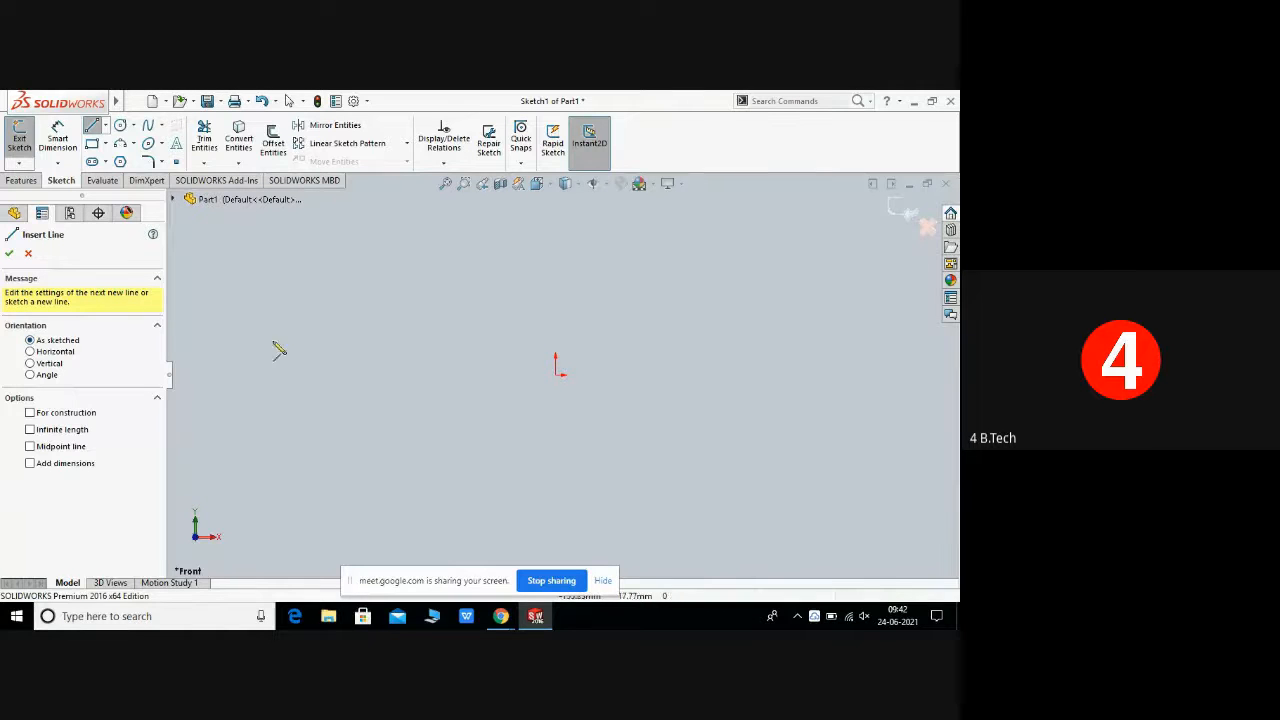
pyautogui.click(405, 346)
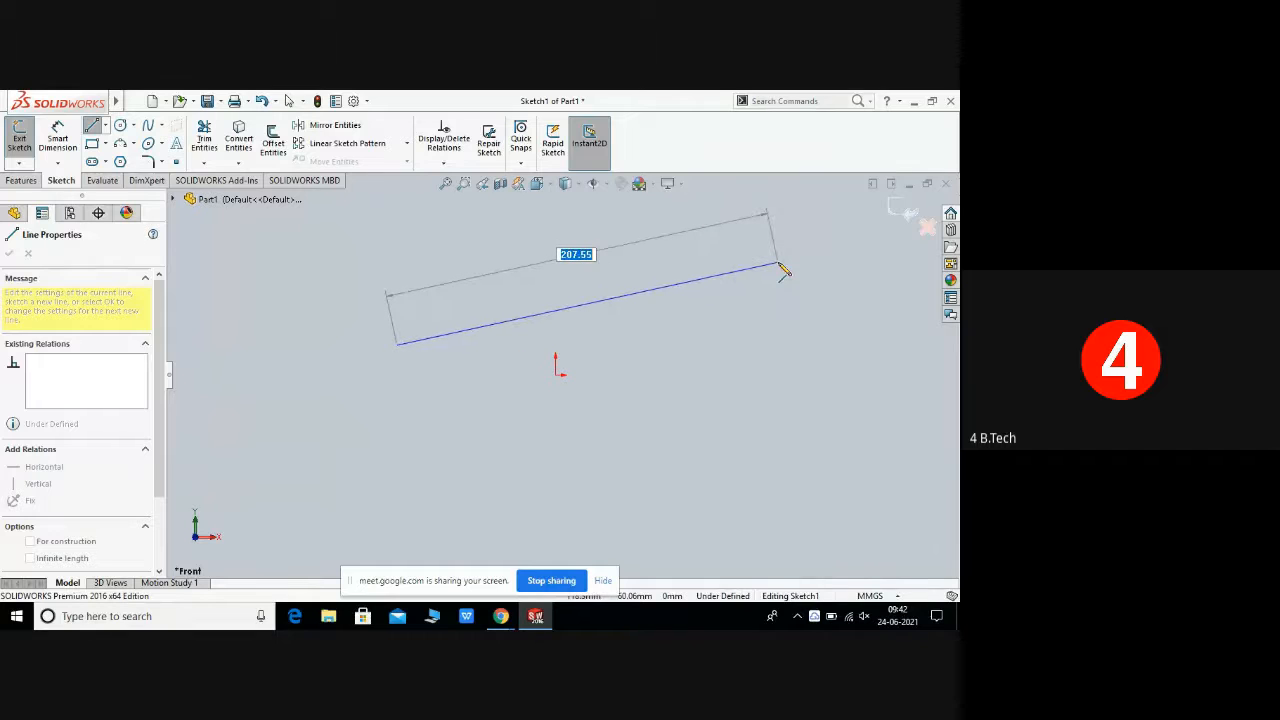
pyautogui.click(778, 263)
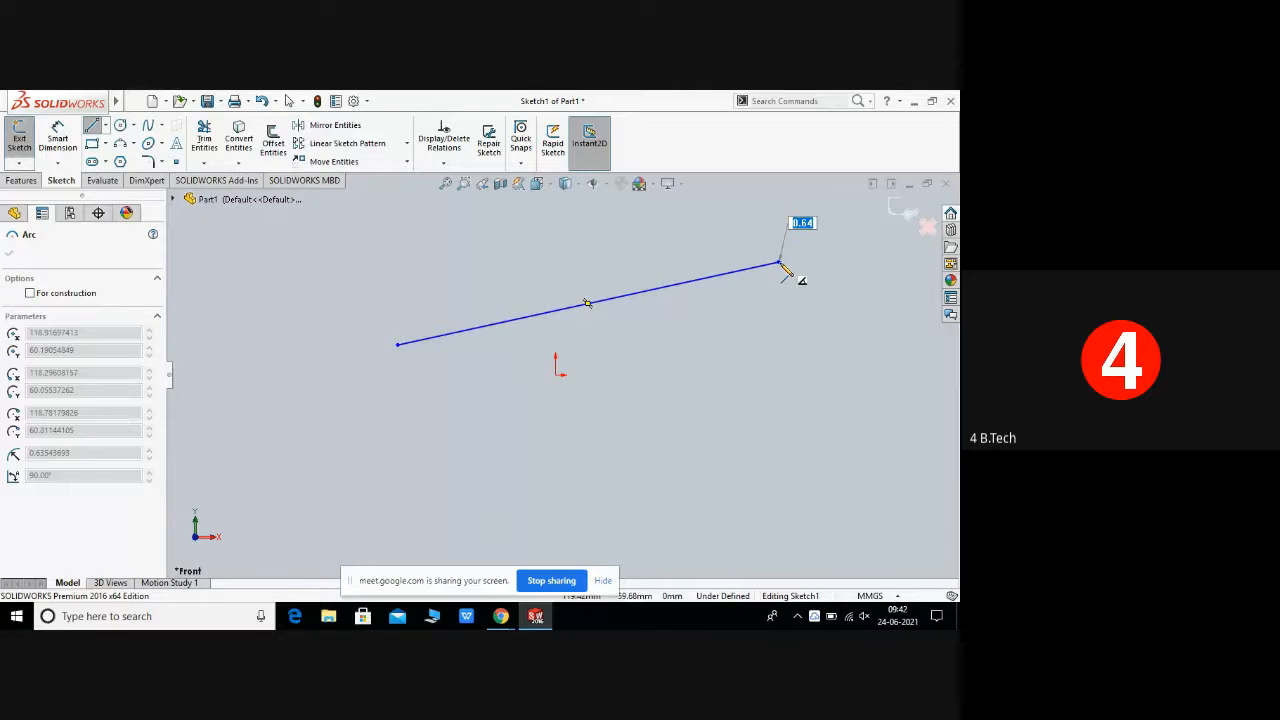
pyautogui.rightClick(786, 272)
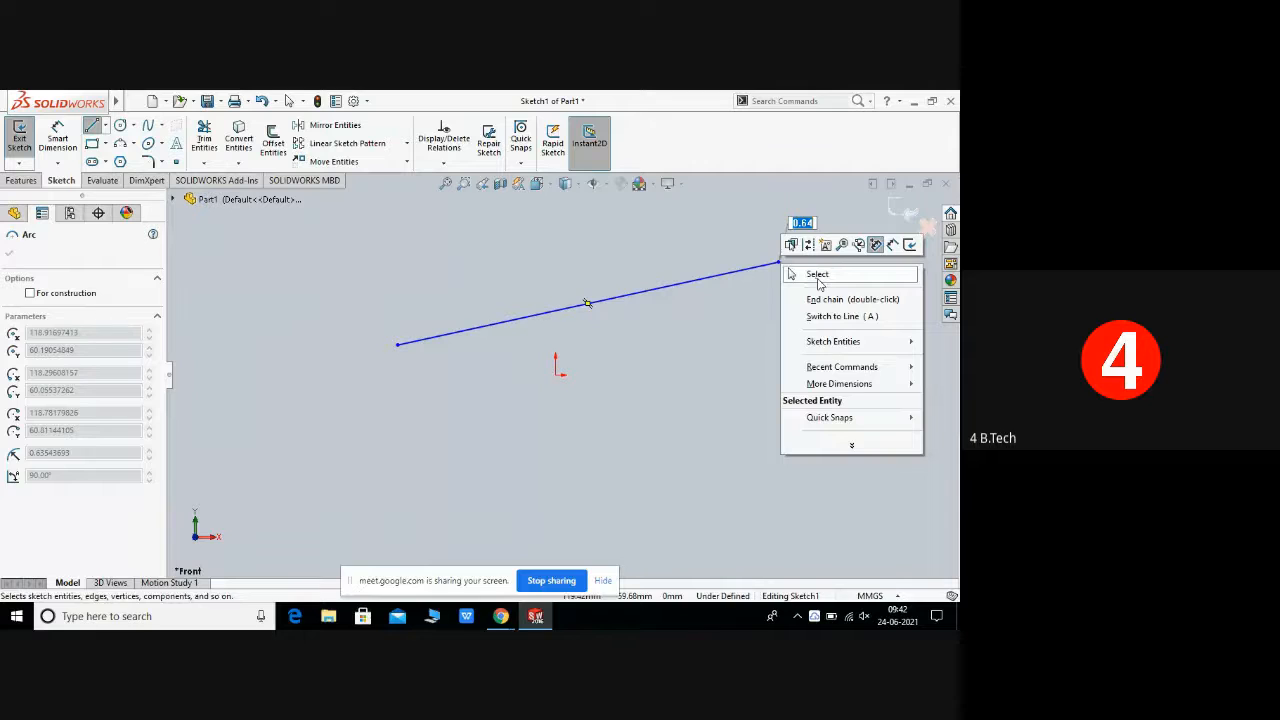
pyautogui.click(818, 275)
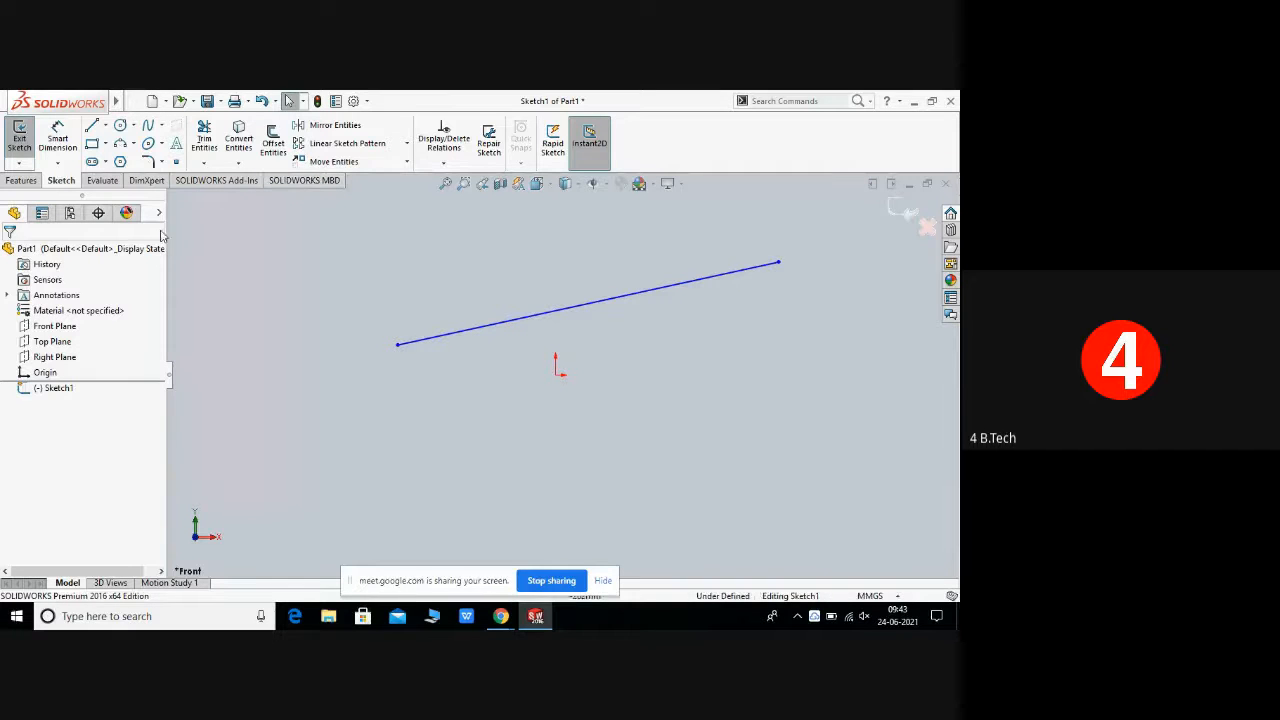
# Step: Dimension the line's length to 200 mm and undo the dimension
pyautogui.click(54, 140)
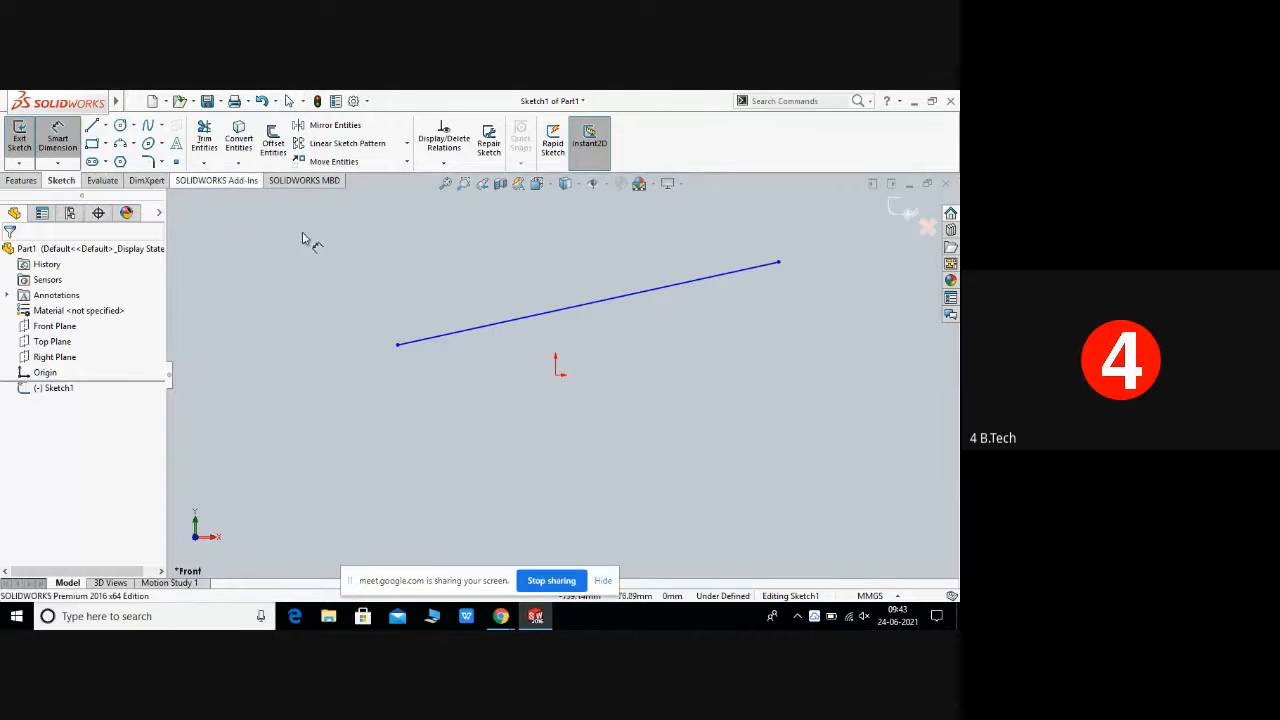
pyautogui.click(569, 312)
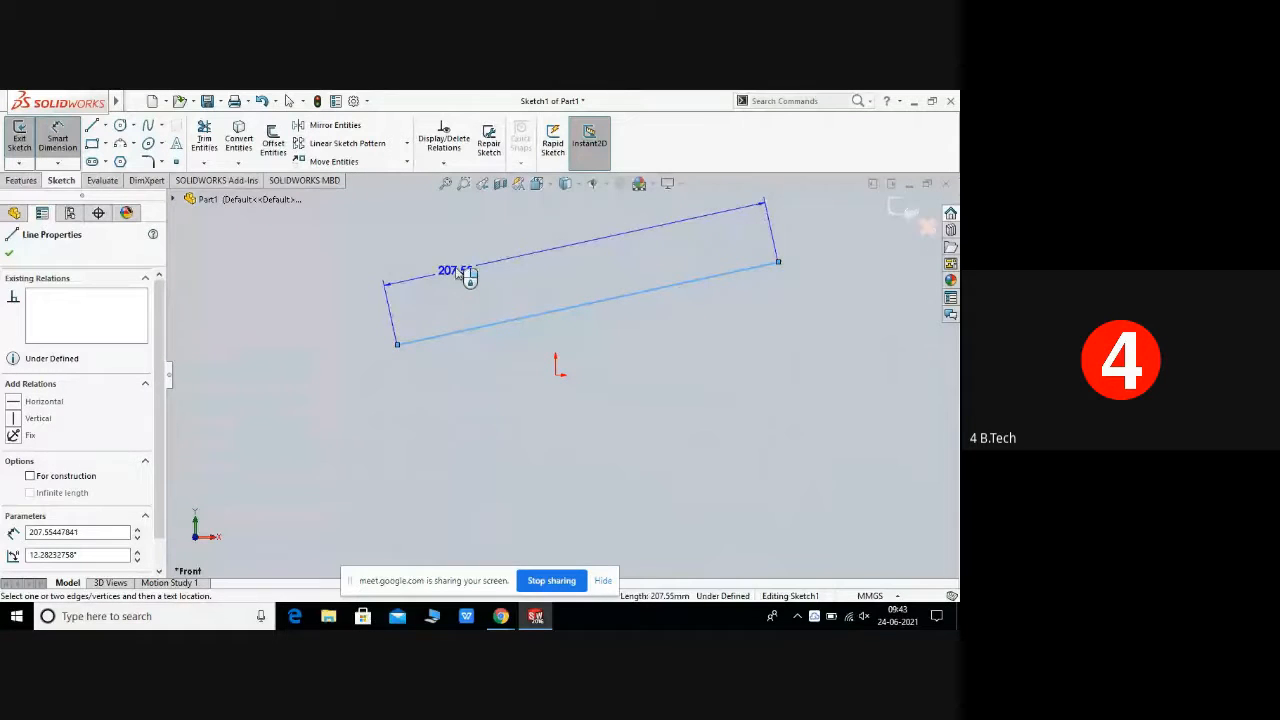
pyautogui.click(457, 268)
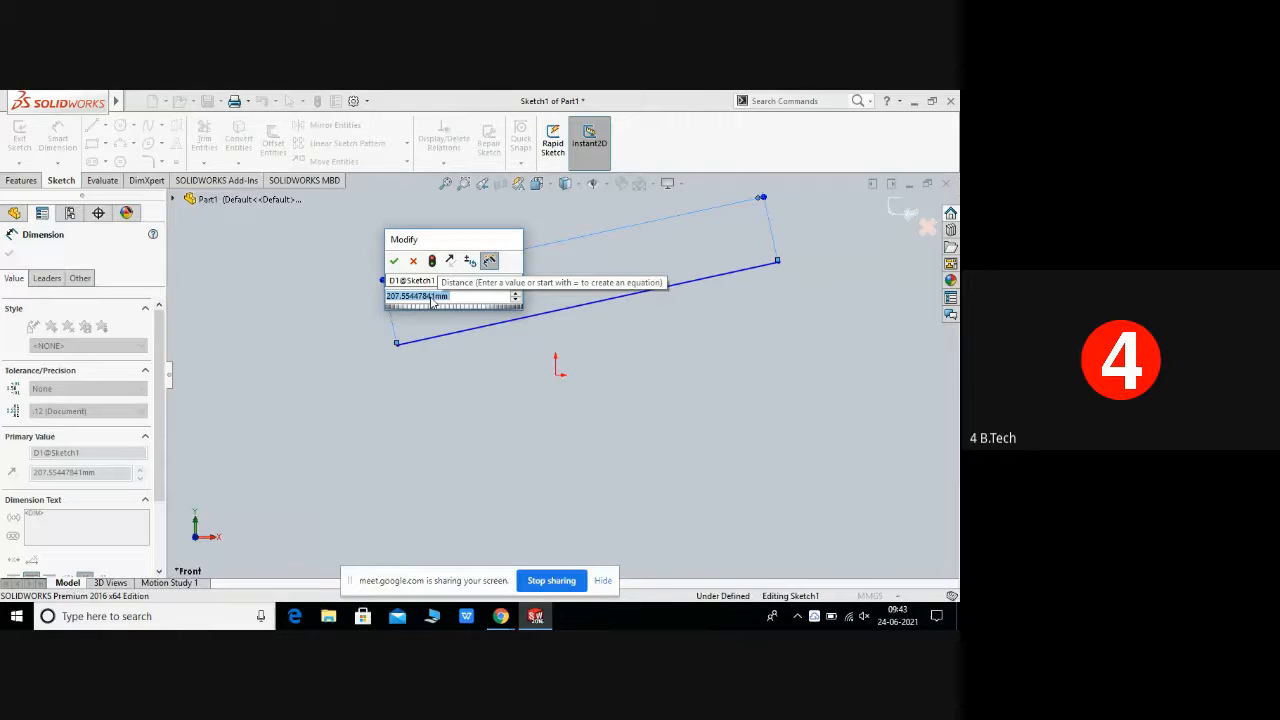
pyautogui.write('200')
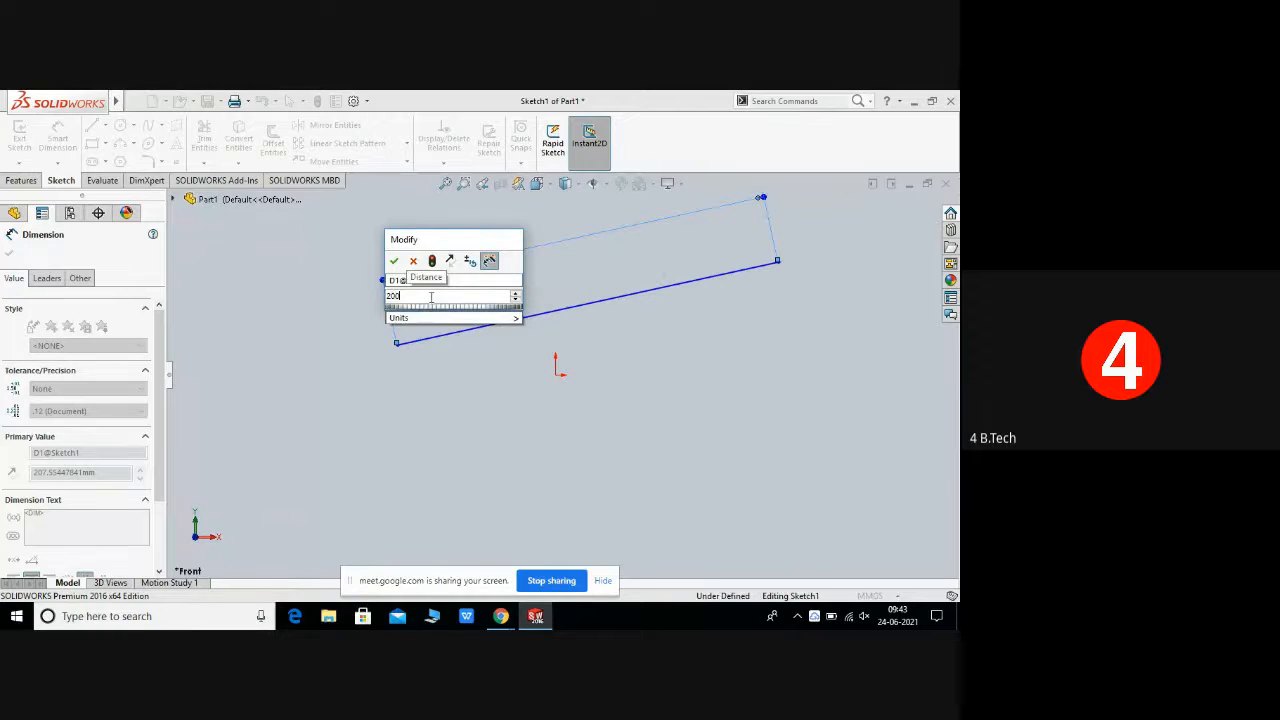
pyautogui.press('Return')
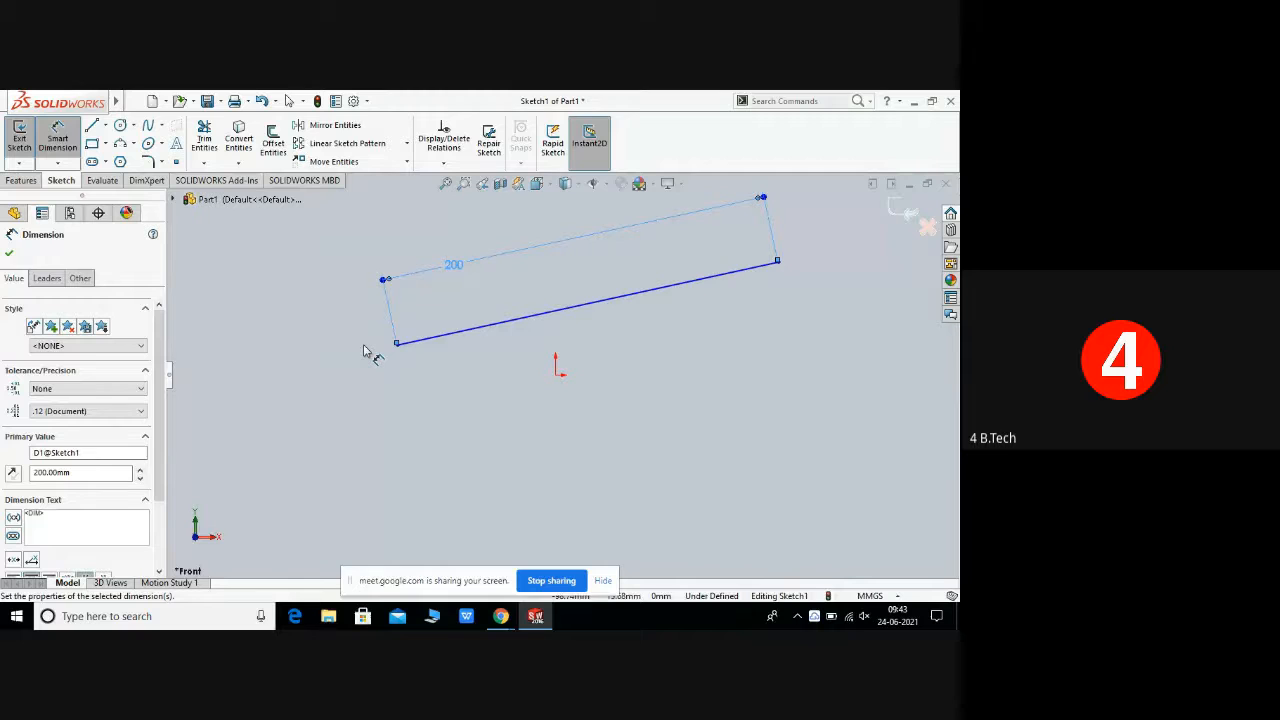
pyautogui.press('Escape')
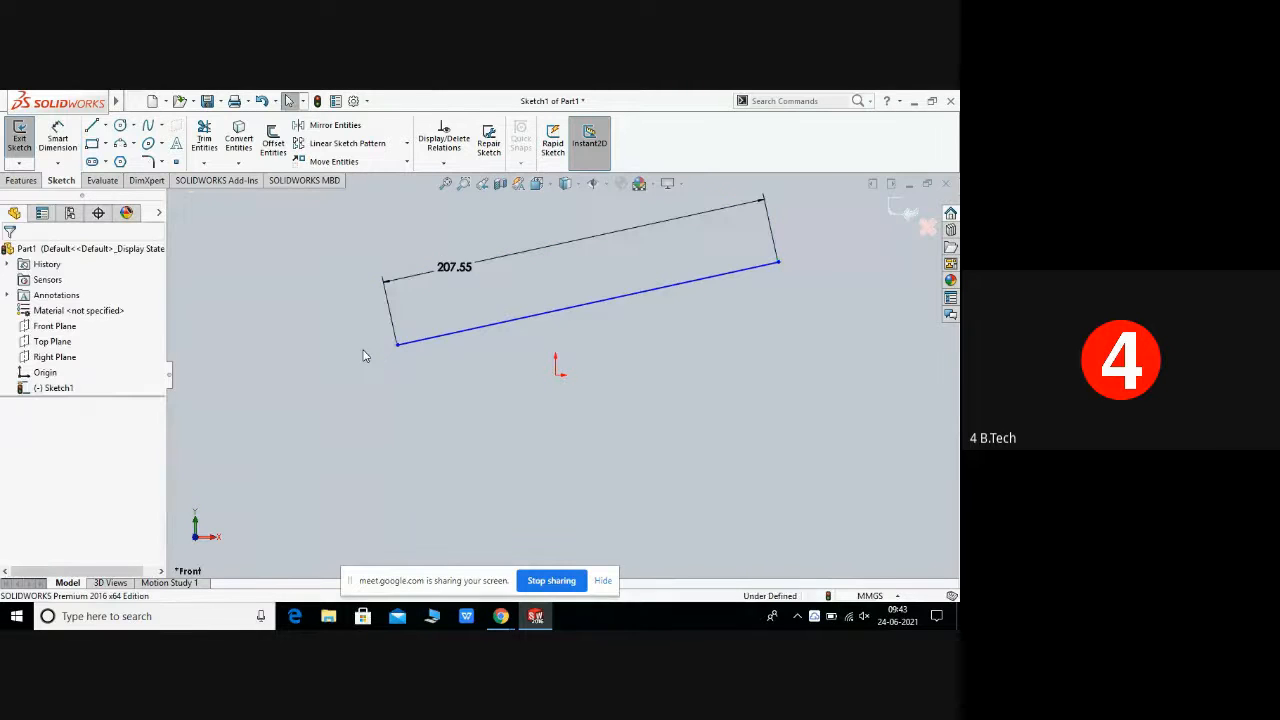
pyautogui.hotkey('ctrl', 'z')
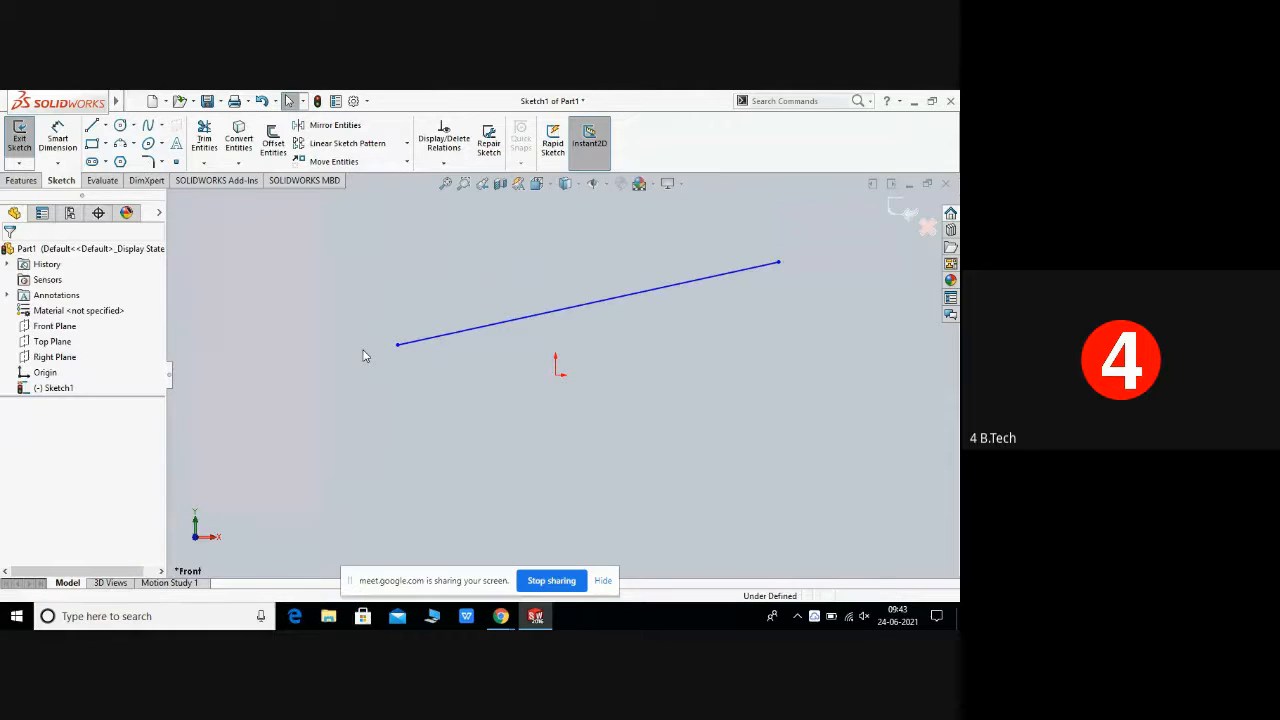
# Step: Undo the previous line and sketch, then start a new sketch on the Front Plane with the Line tool
pyautogui.hotkey('ctrl', 'z')
pyautogui.hotkey('ctrl', 'z')
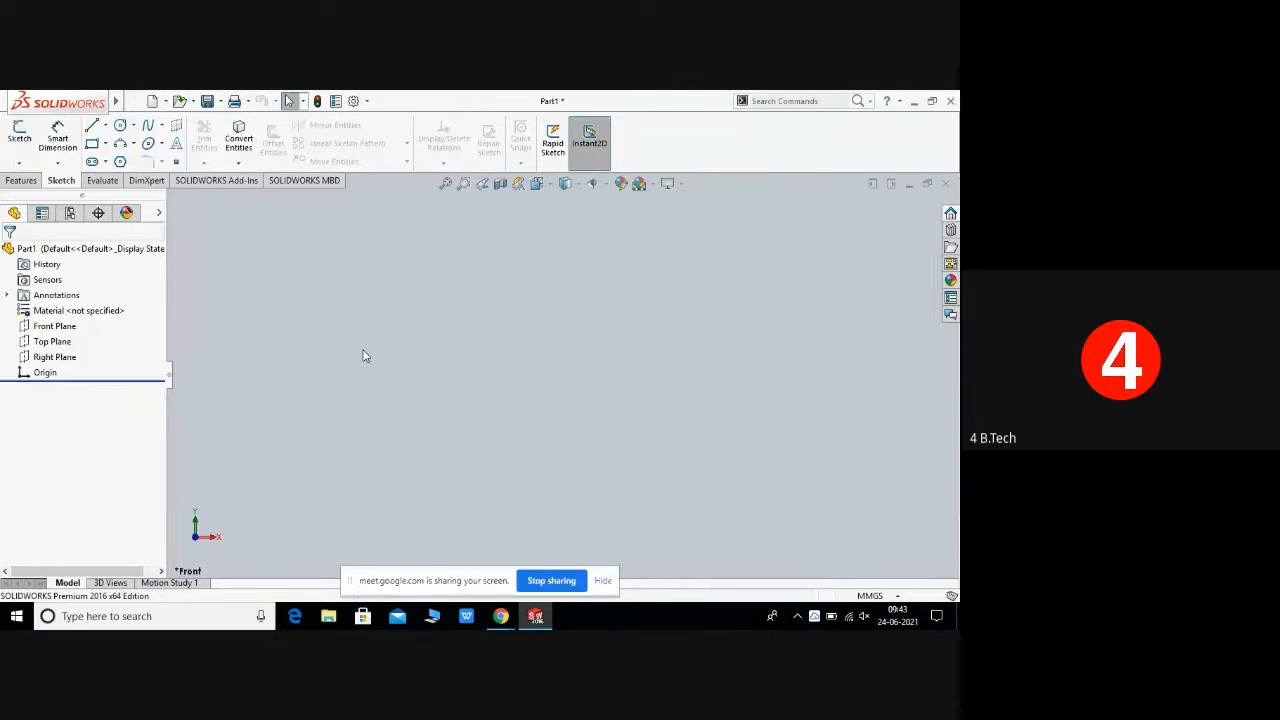
pyautogui.click(106, 126)
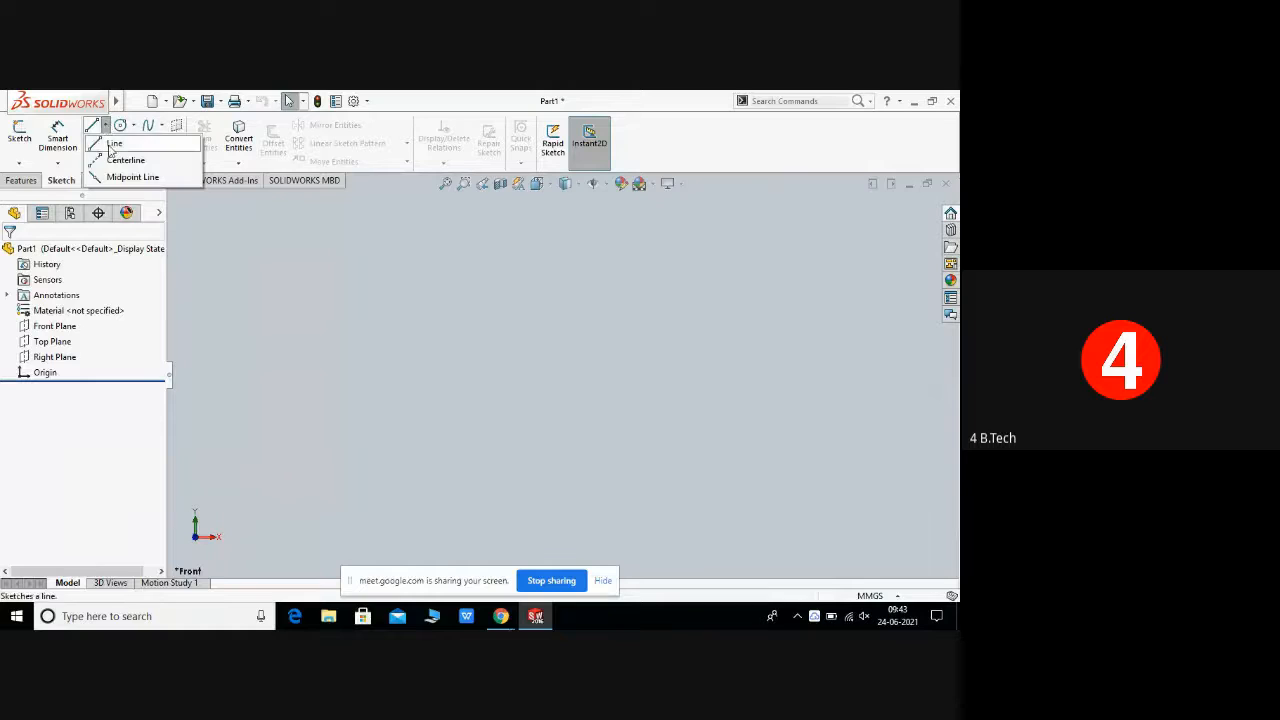
pyautogui.click(114, 143)
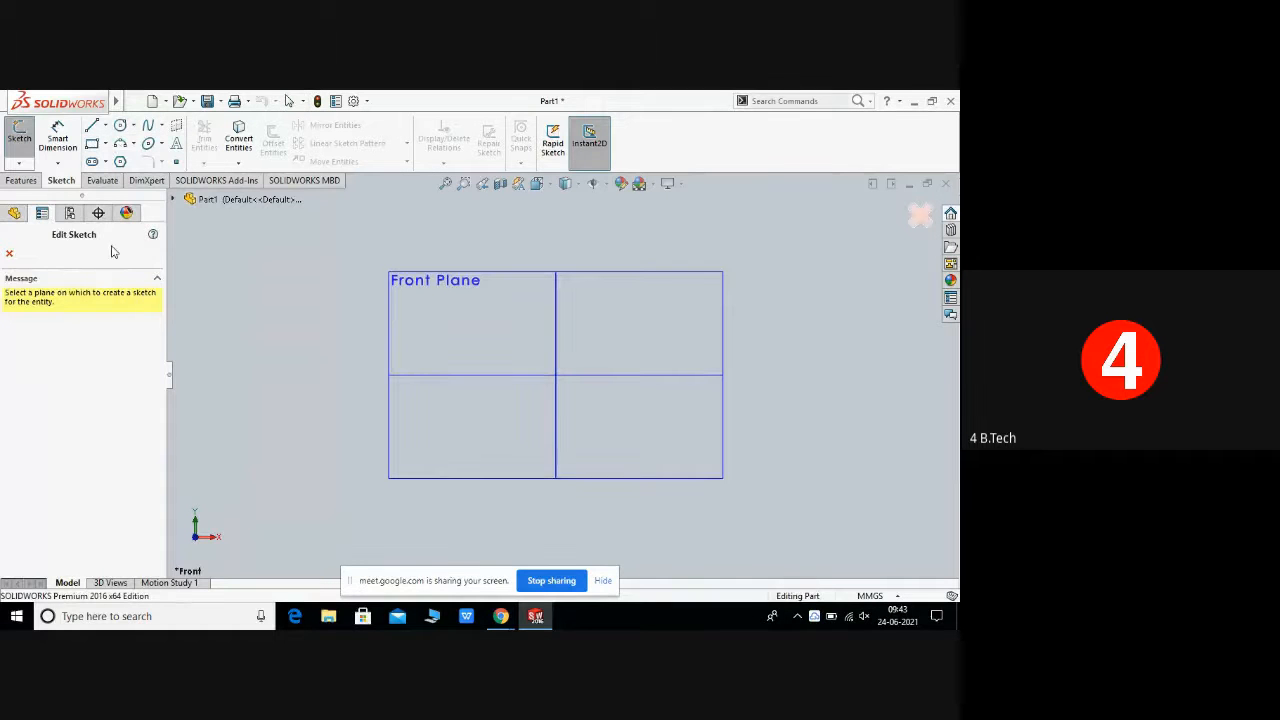
pyautogui.click(465, 331)
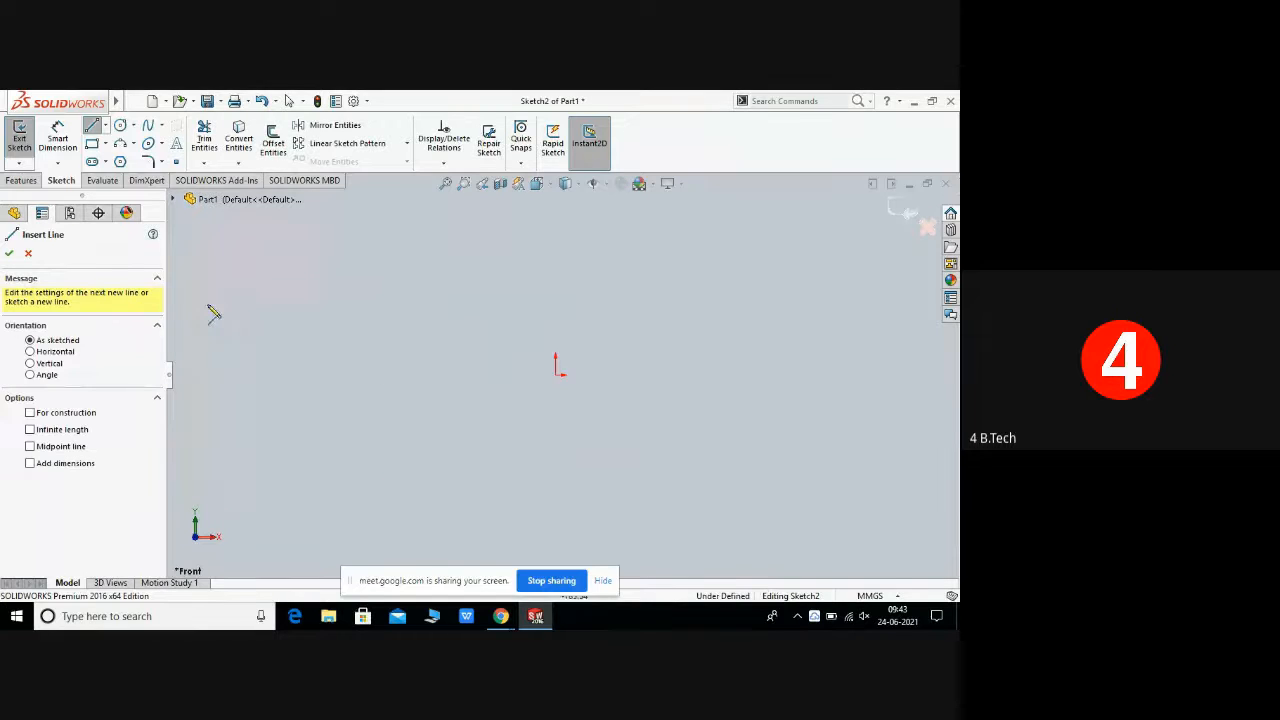
# Step: Draw a horizontal line about 180 mm long with the Line tool's orientation set to Horizontal
pyautogui.click(30, 352)
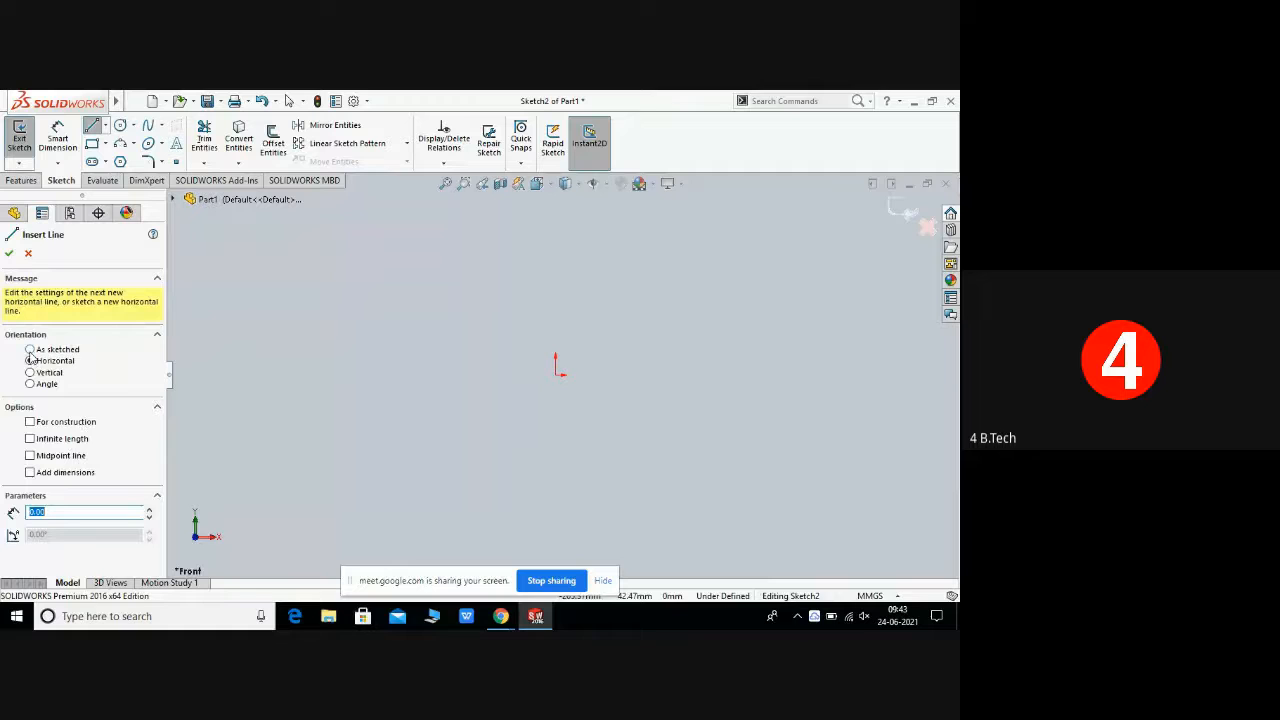
pyautogui.click(299, 308)
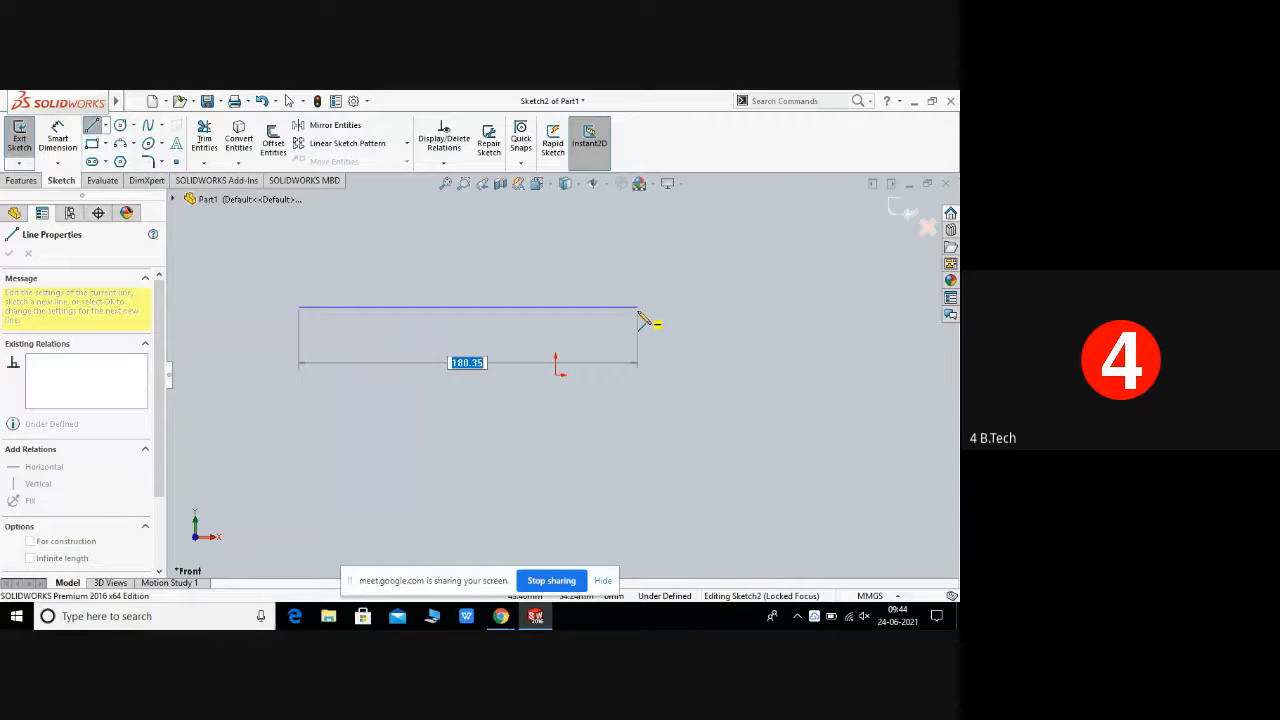
pyautogui.click(638, 308)
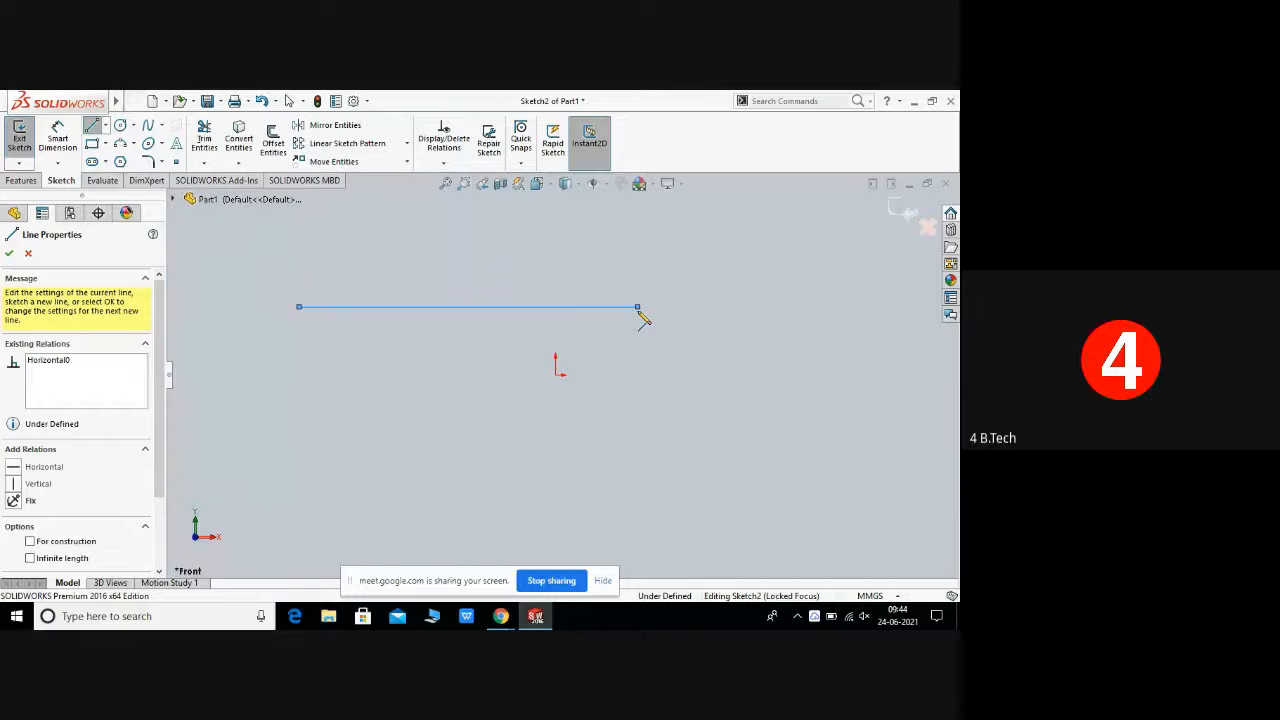
pyautogui.rightClick(641, 314)
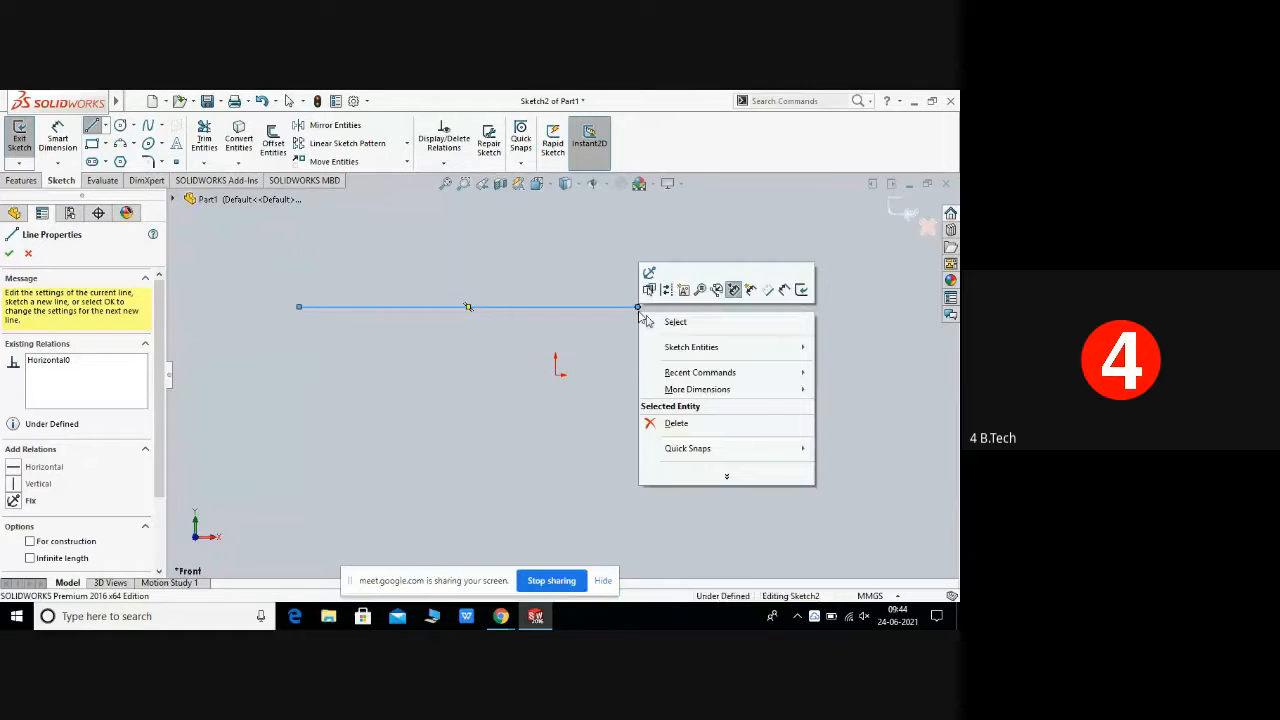
pyautogui.click(698, 324)
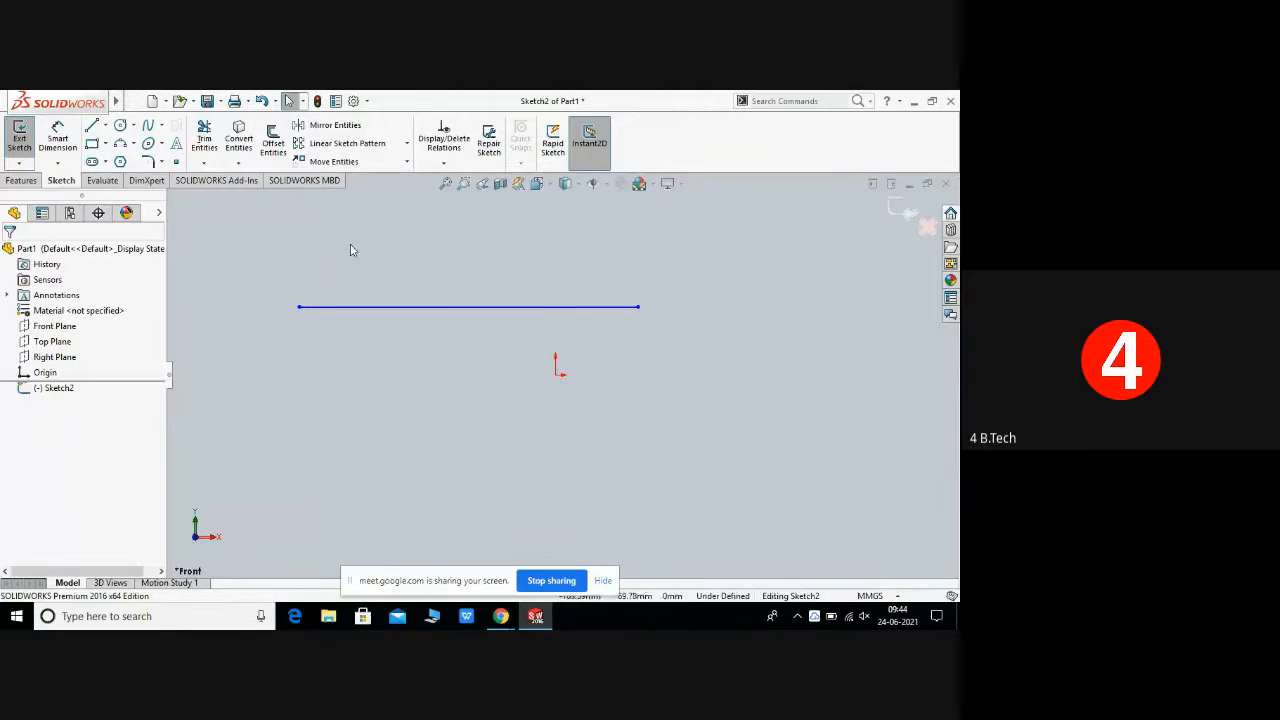
# Step: Draw a vertical line about 116 mm long with the Line tool's orientation set to Vertical
pyautogui.click(106, 126)
pyautogui.click(116, 145)
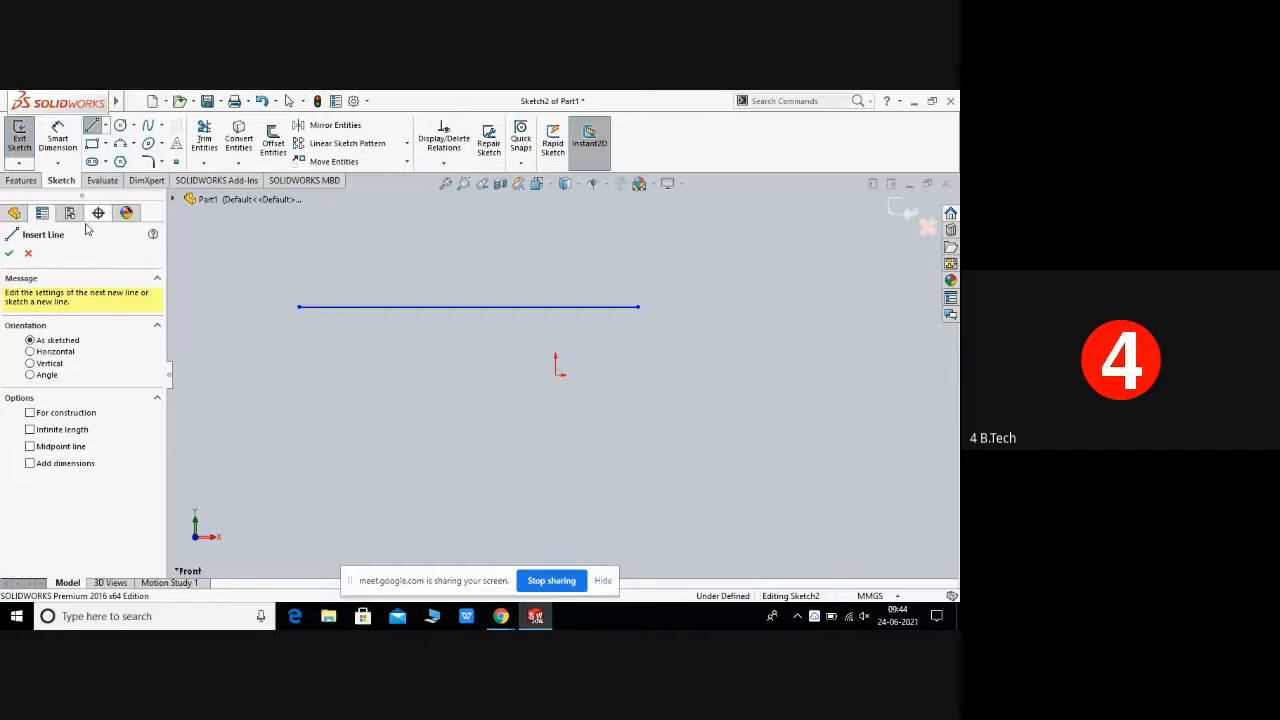
pyautogui.click(30, 364)
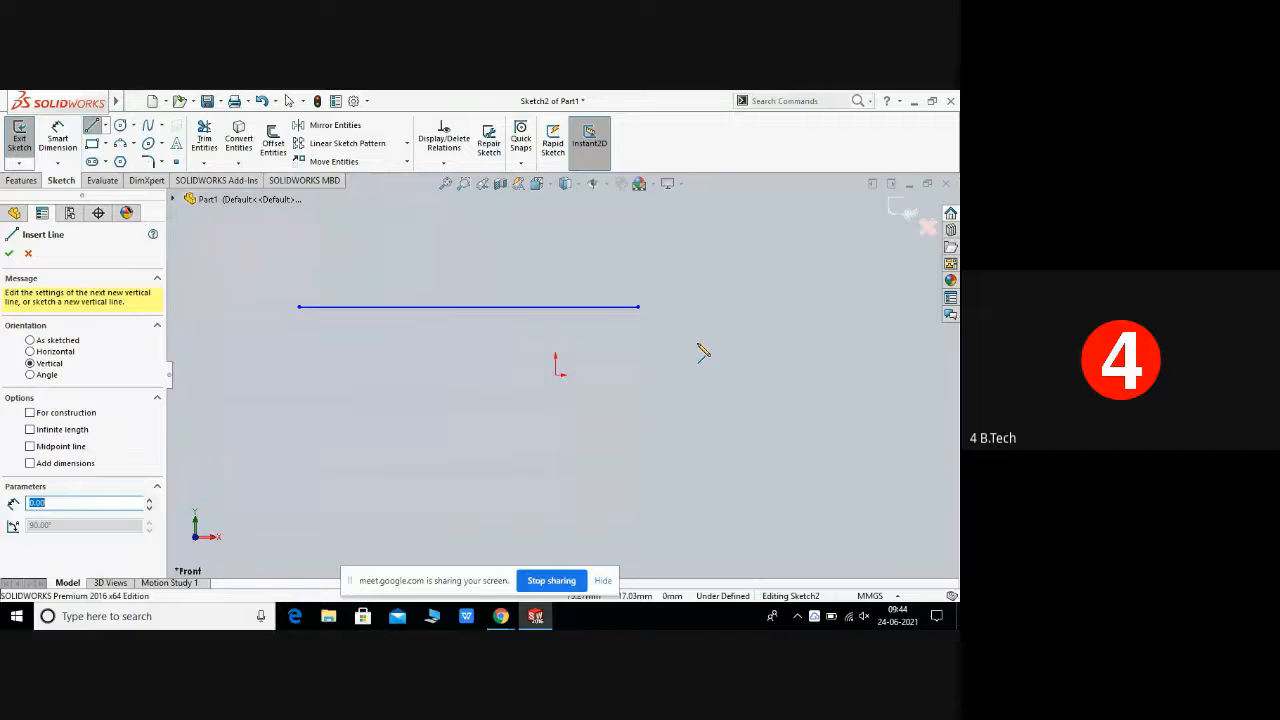
pyautogui.press('Escape')
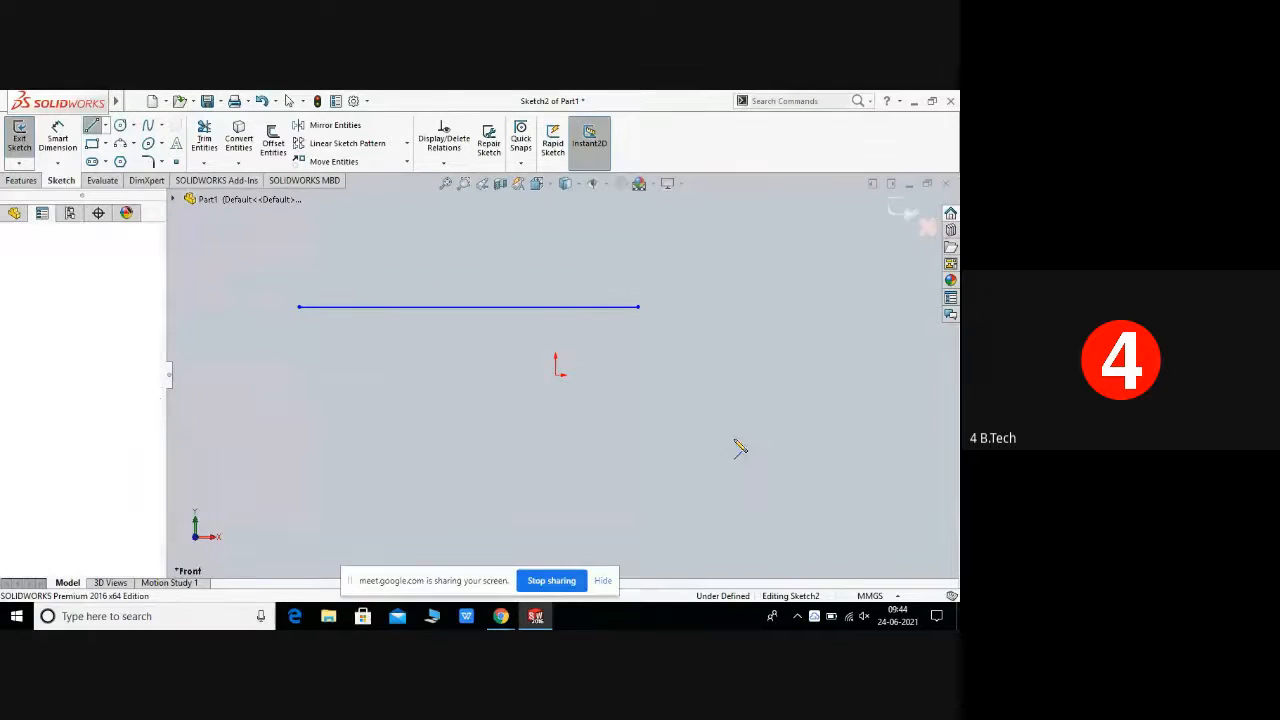
pyautogui.click(740, 475)
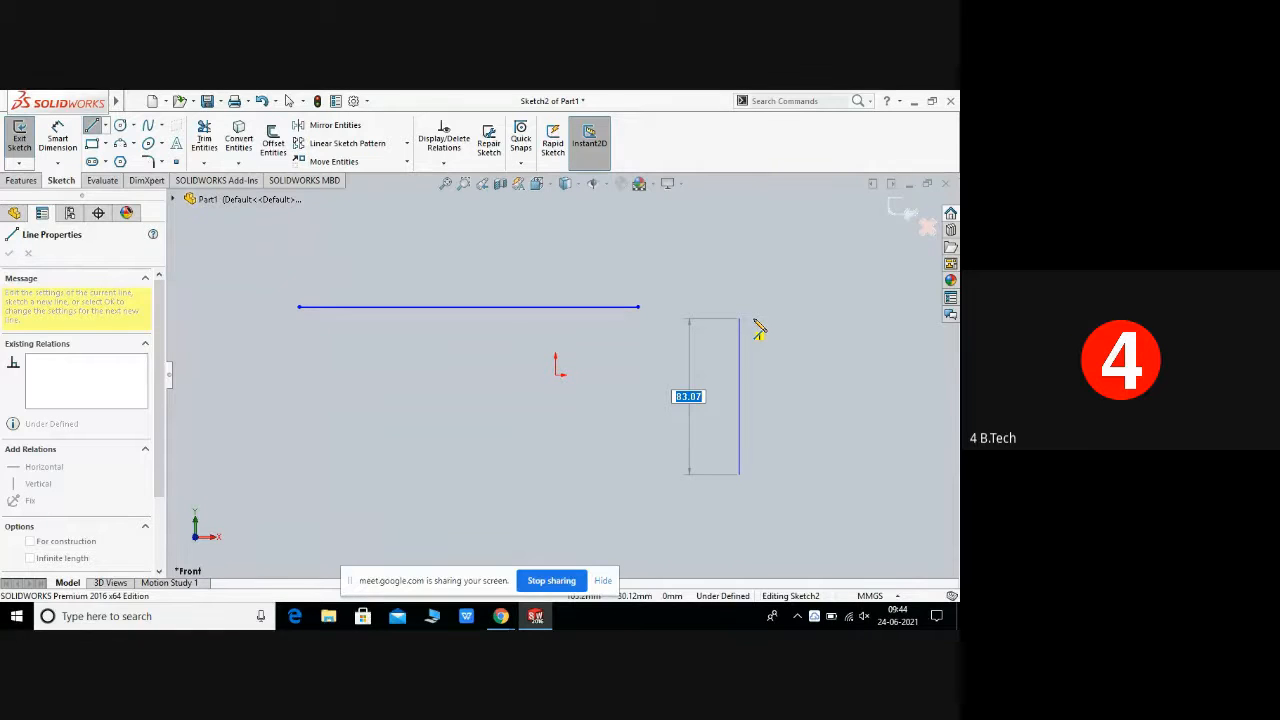
pyautogui.click(757, 260)
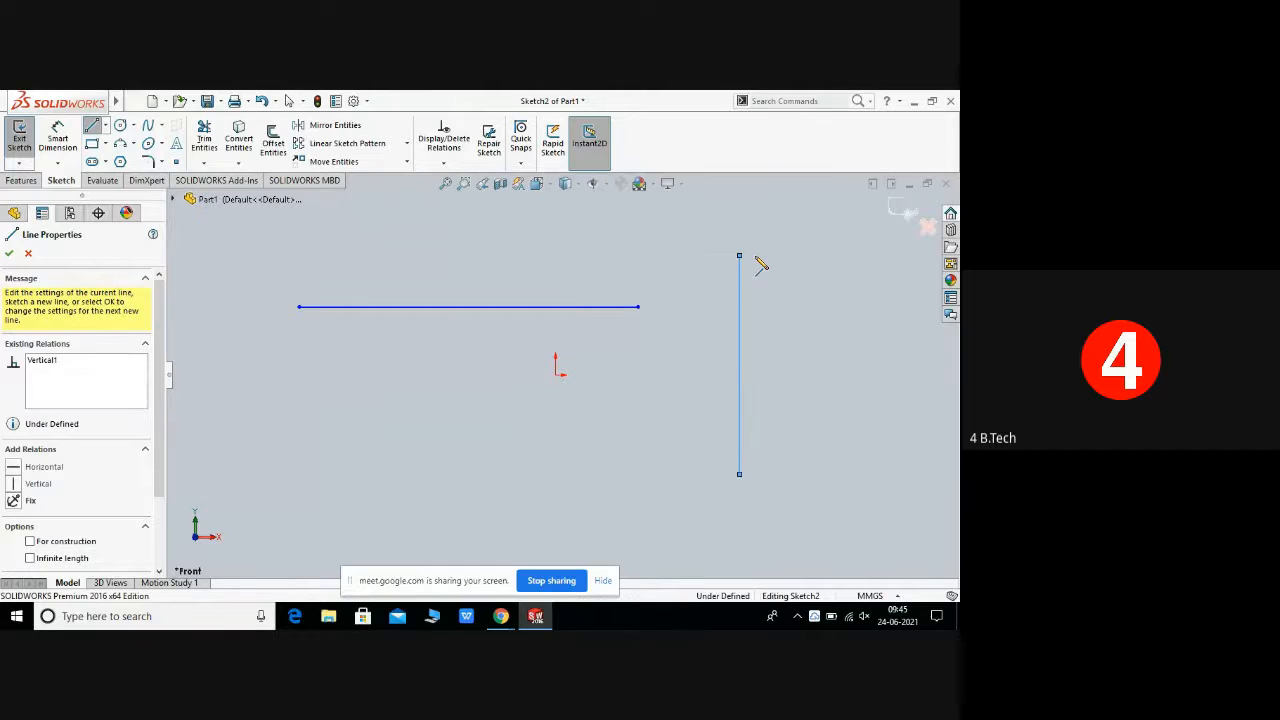
pyautogui.rightClick(757, 261)
pyautogui.click(823, 278)
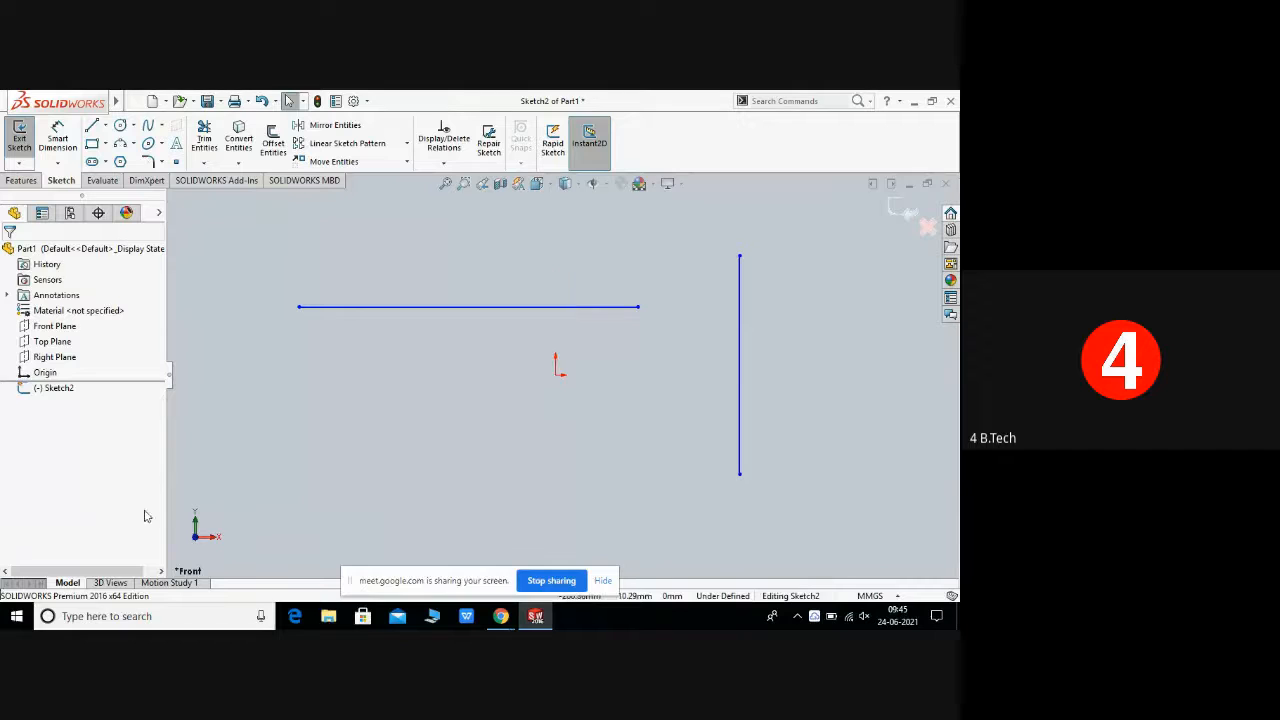
# Step: Set the Line tool's orientation to Angle at 45° and draw an inclined line about 88 mm long
pyautogui.click(104, 127)
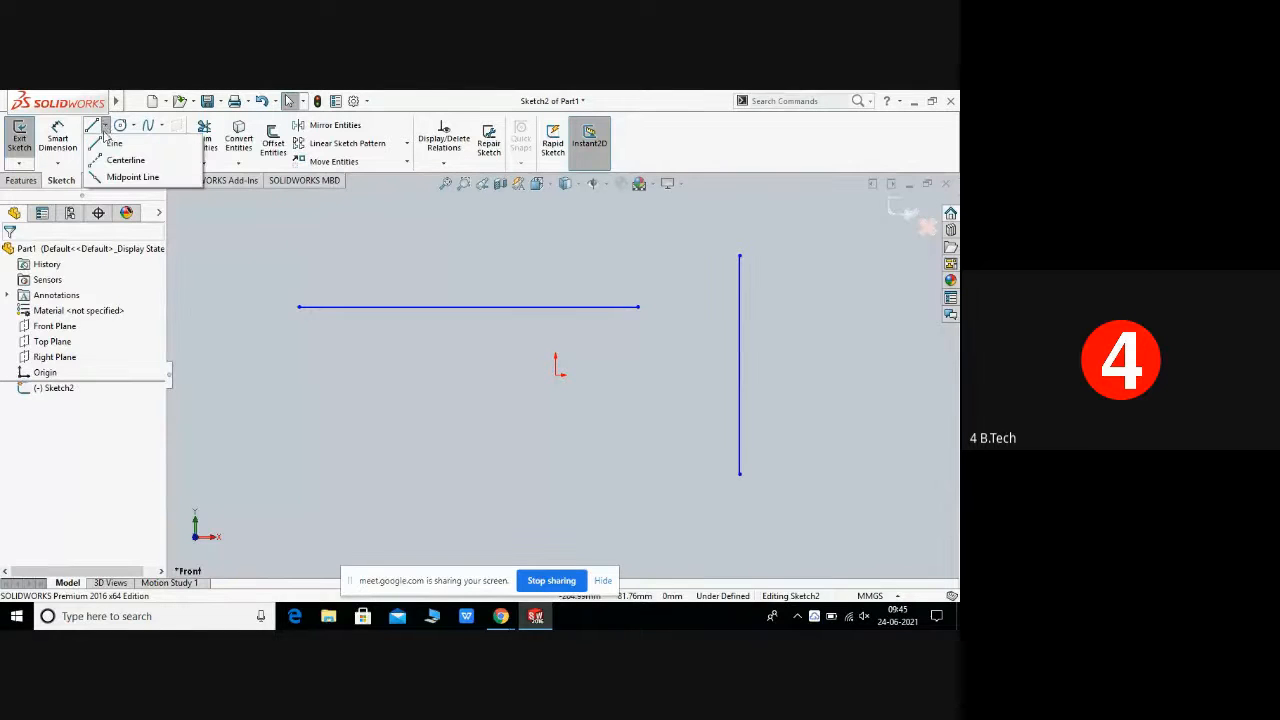
pyautogui.click(114, 143)
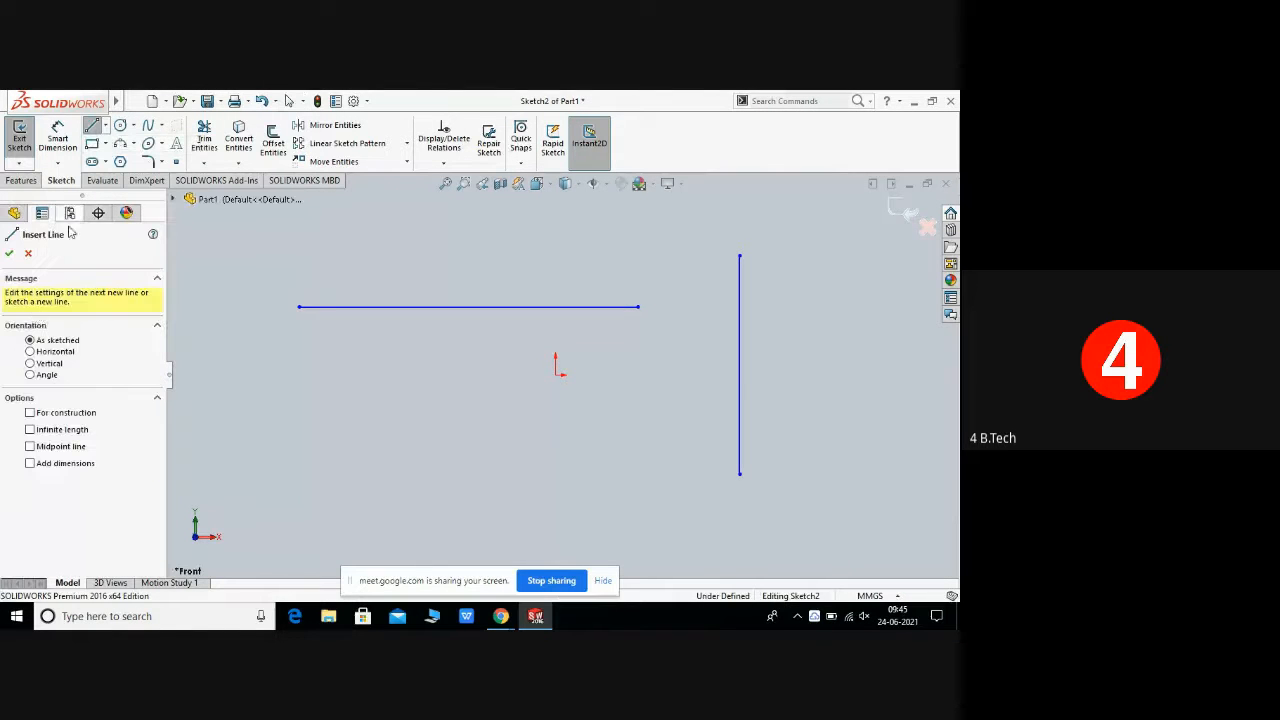
pyautogui.click(31, 375)
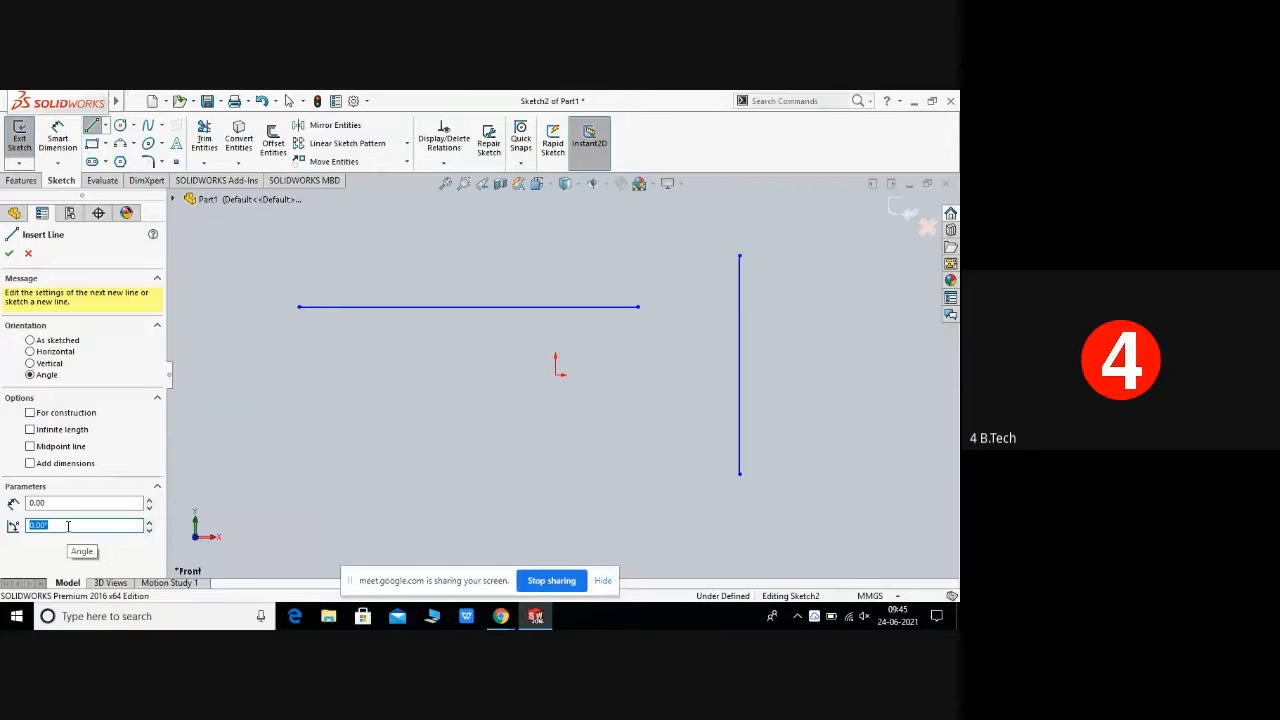
pyautogui.press('BackSpace')
pyautogui.write('45')
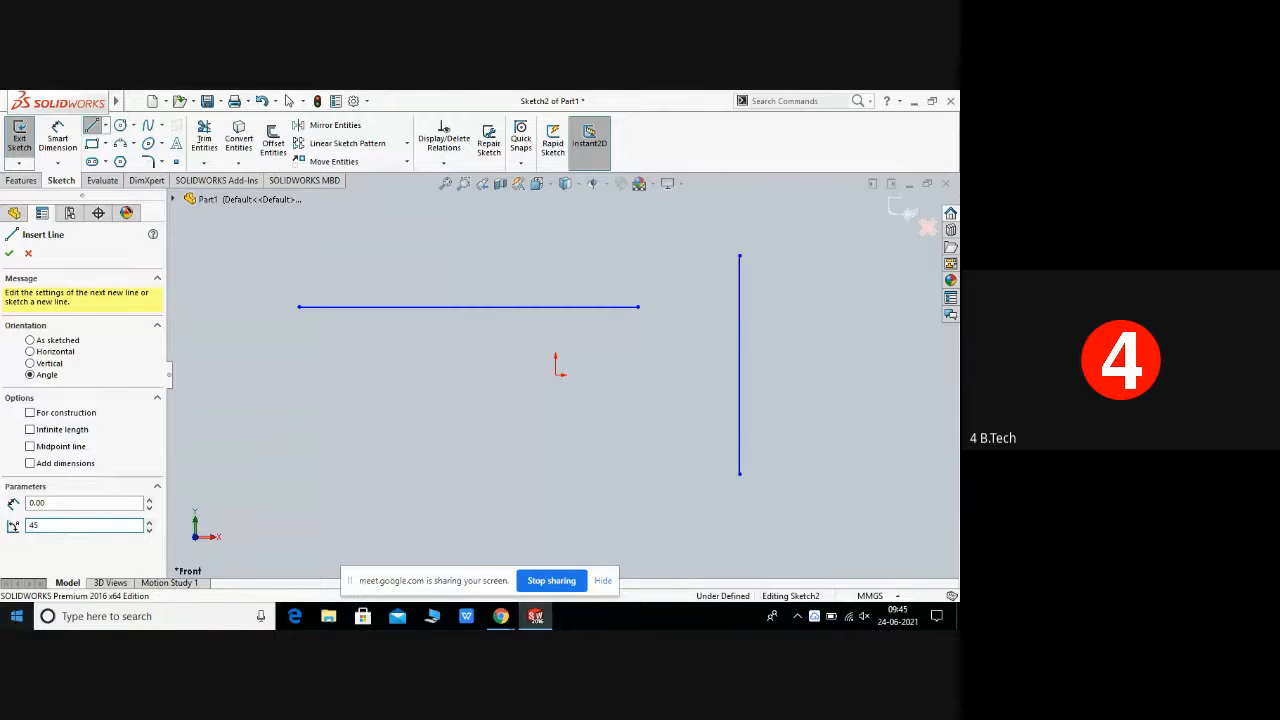
pyautogui.press('Return')
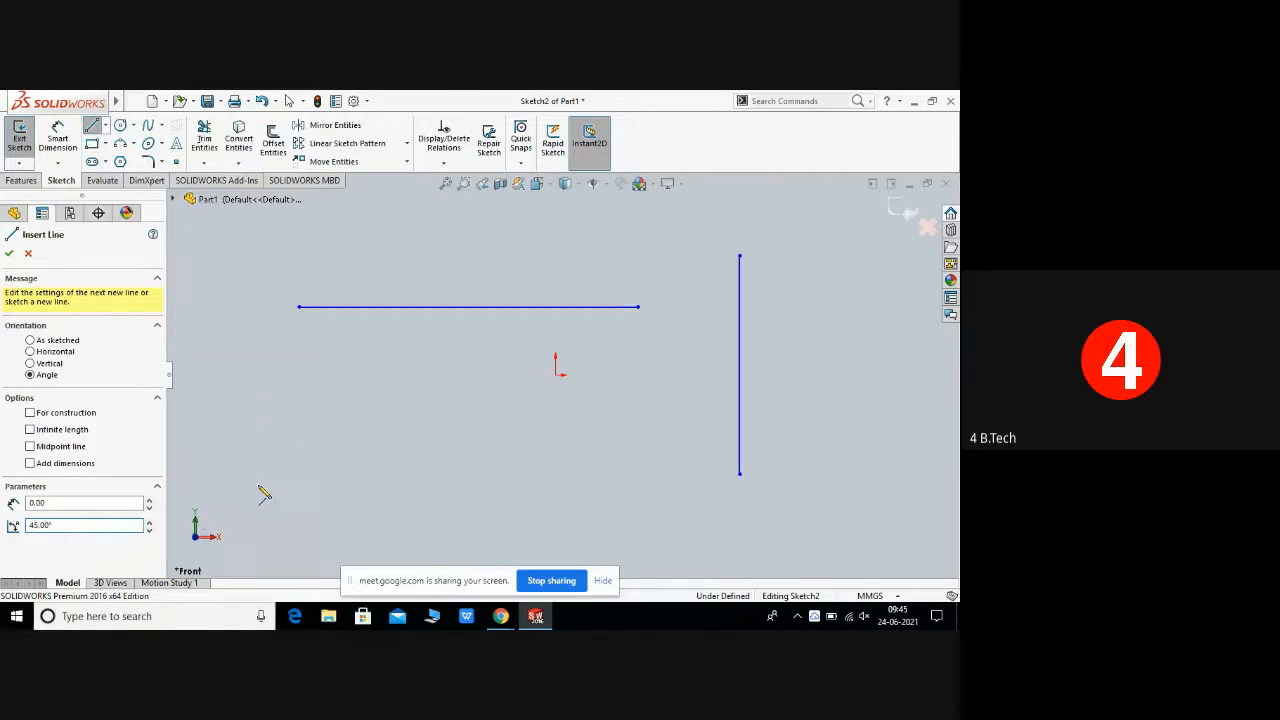
pyautogui.click(258, 485)
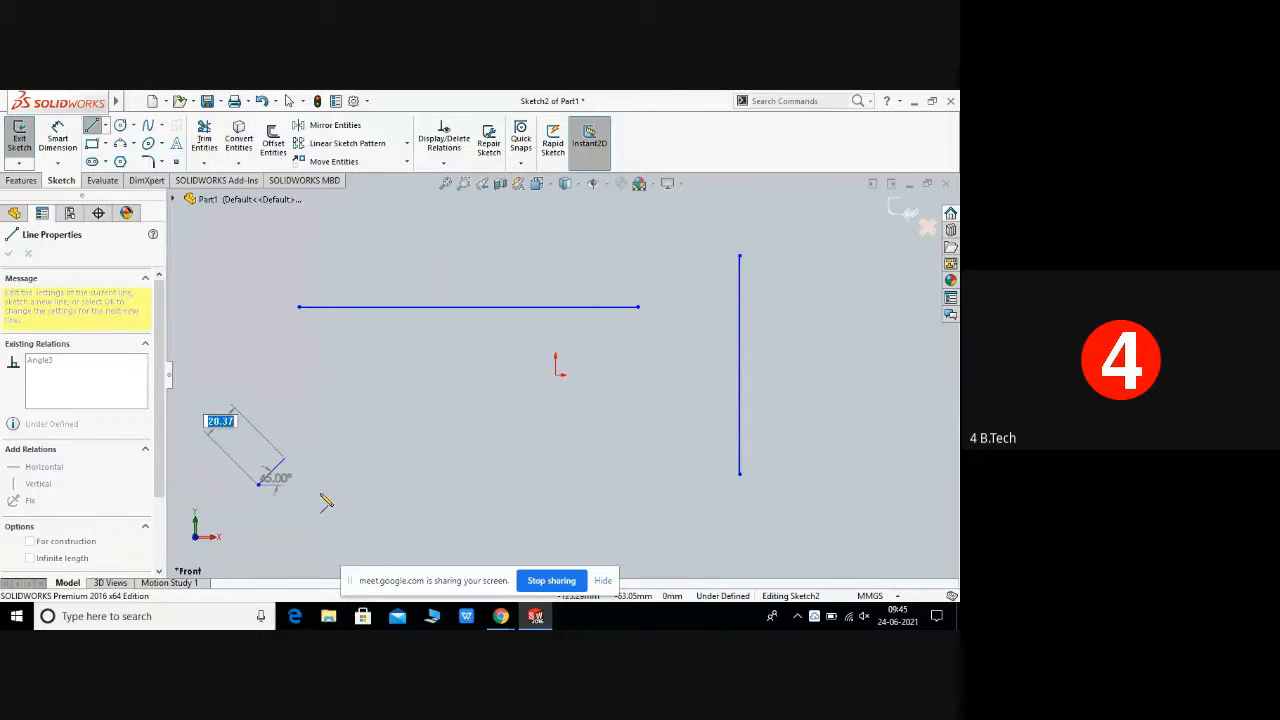
pyautogui.click(258, 485)
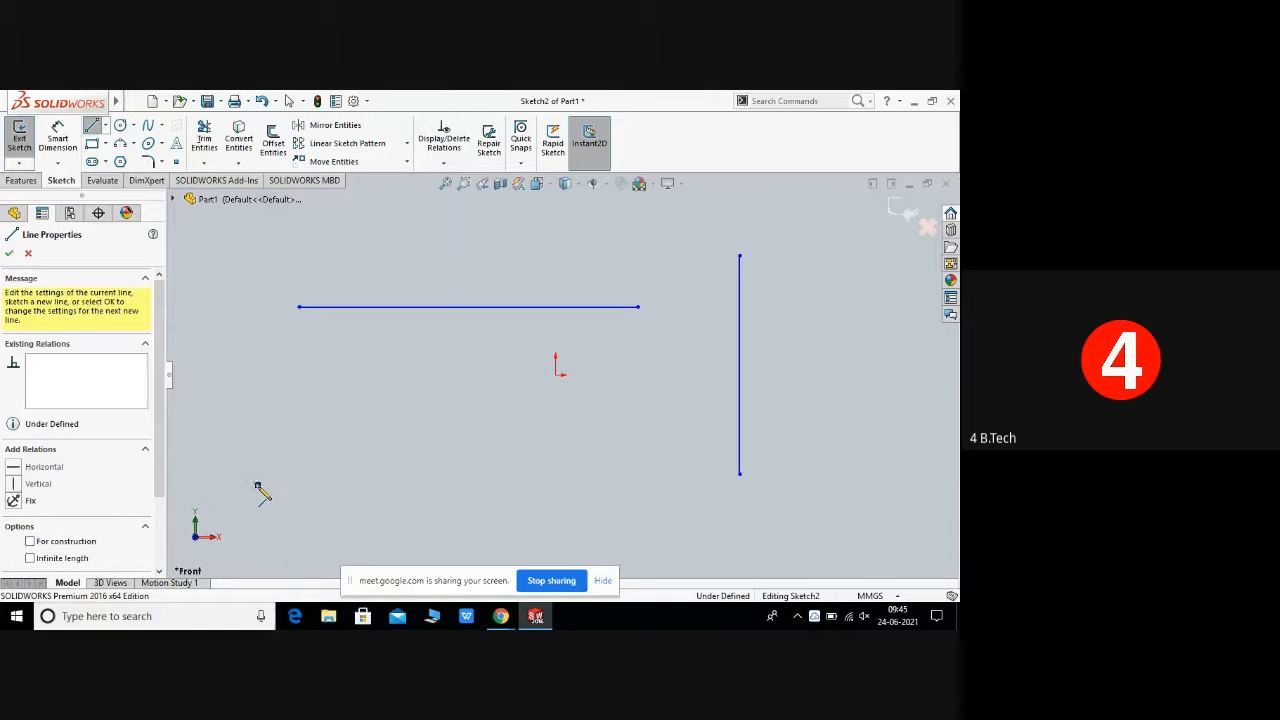
pyautogui.click(320, 497)
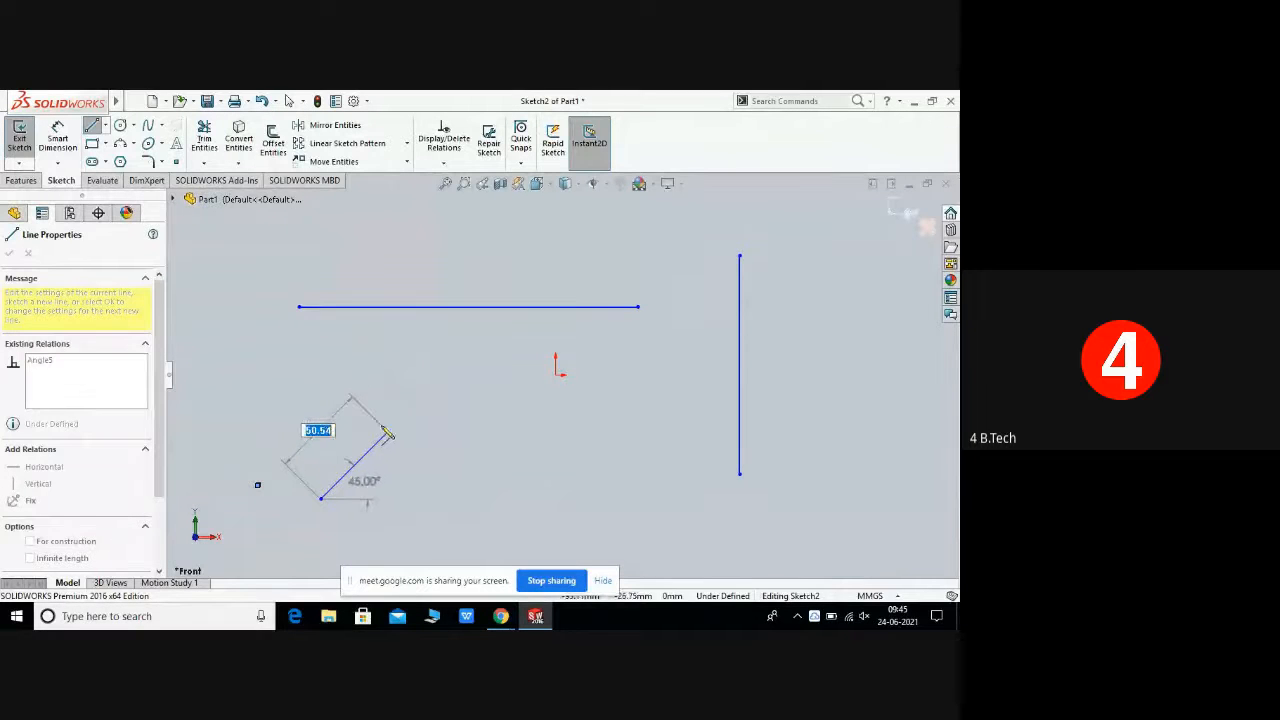
pyautogui.click(440, 386)
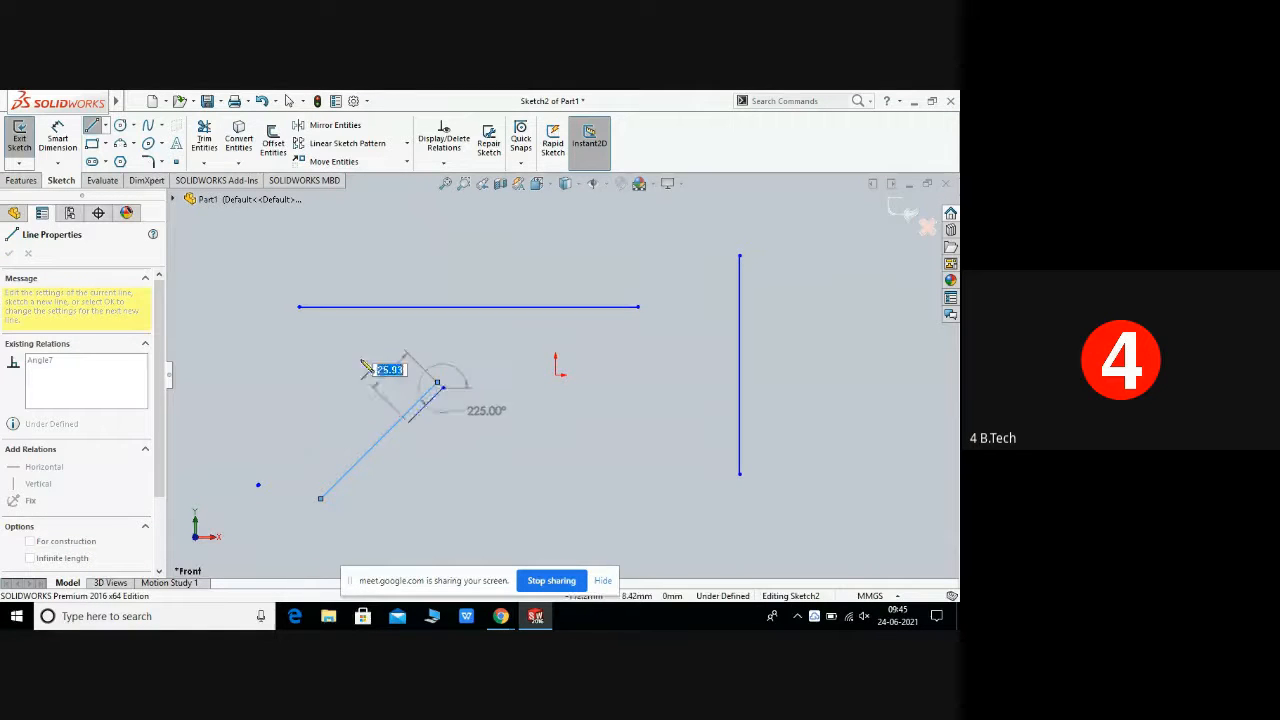
pyautogui.rightClick(440, 390)
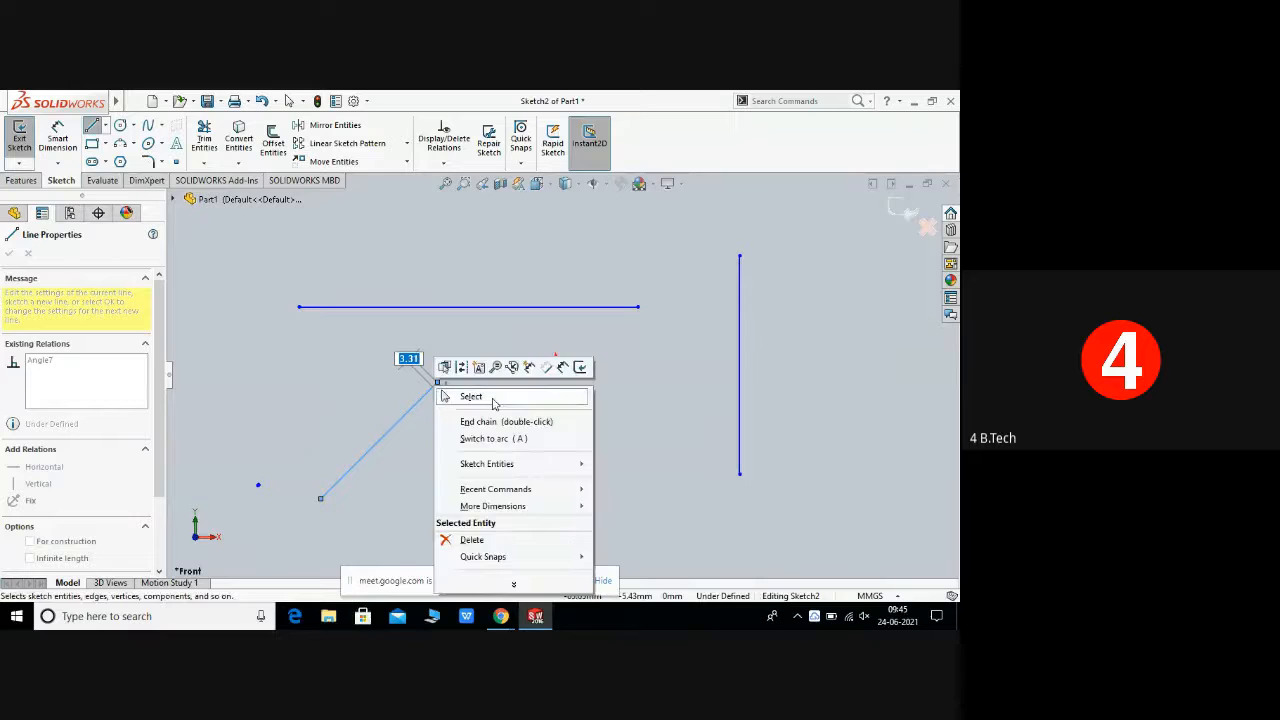
pyautogui.click(485, 395)
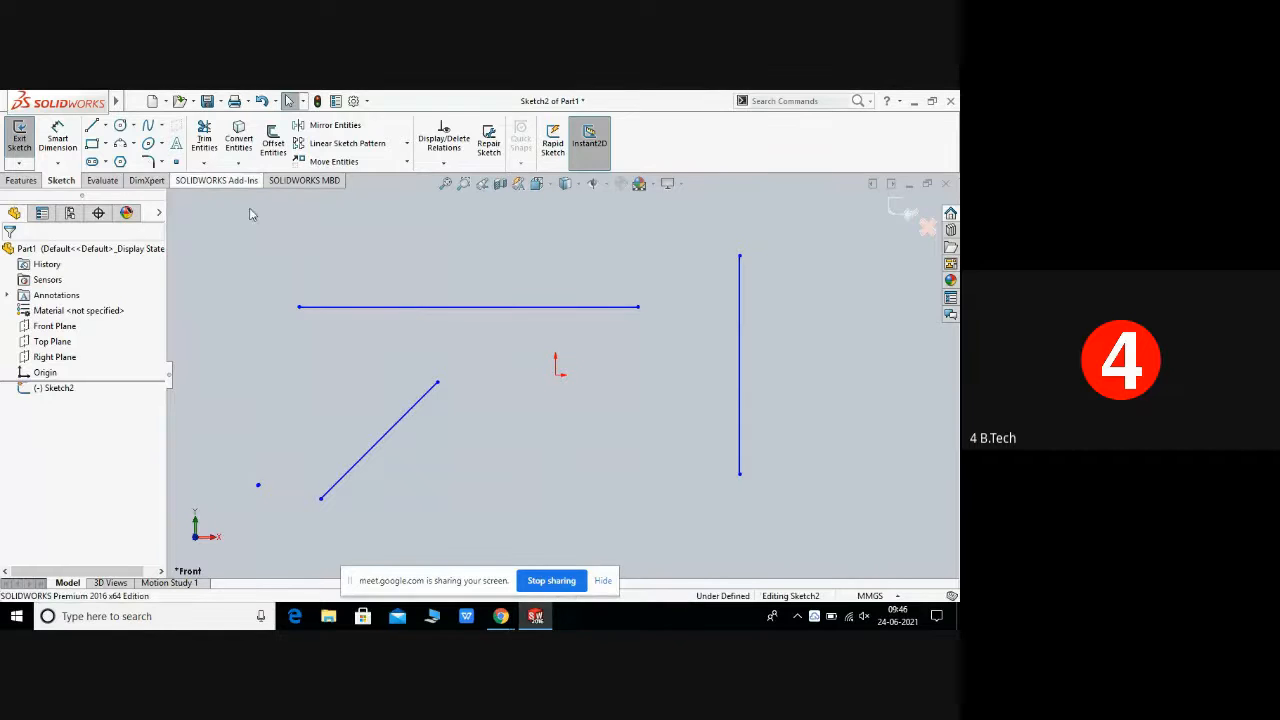
# Step: Delete the horizontal line
pyautogui.click(362, 310)
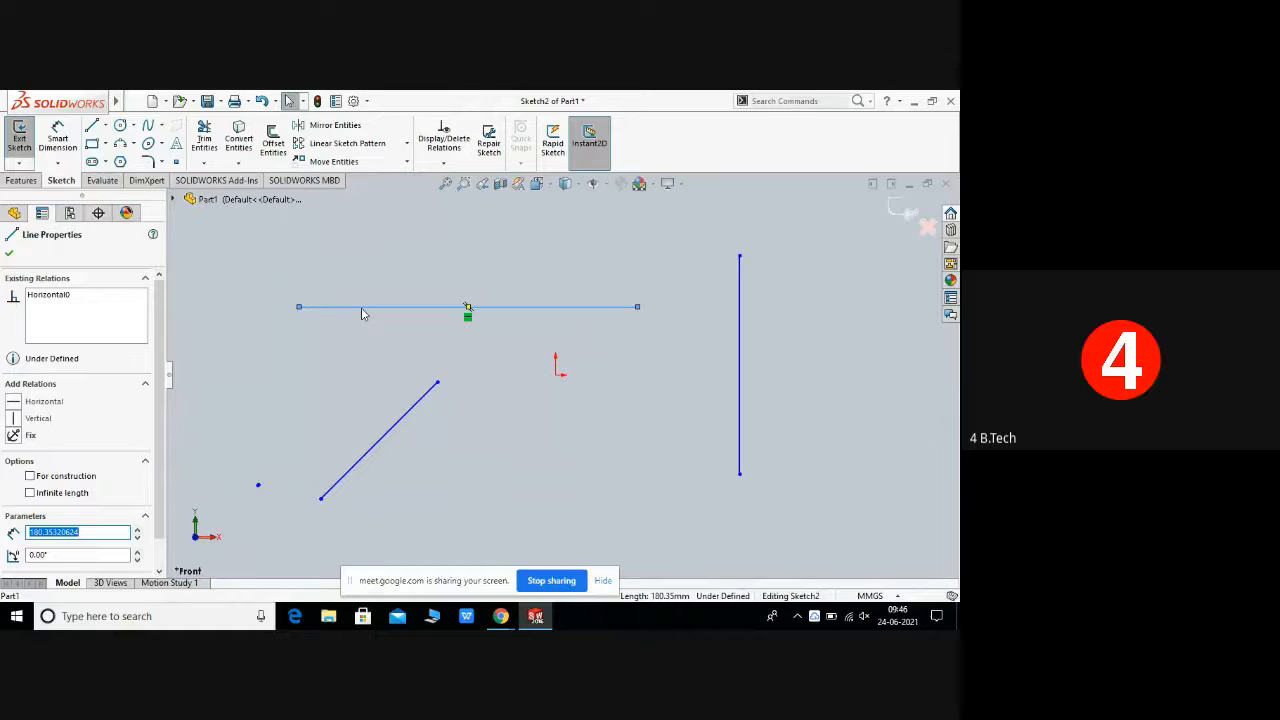
pyautogui.rightClick(363, 312)
pyautogui.click(400, 517)
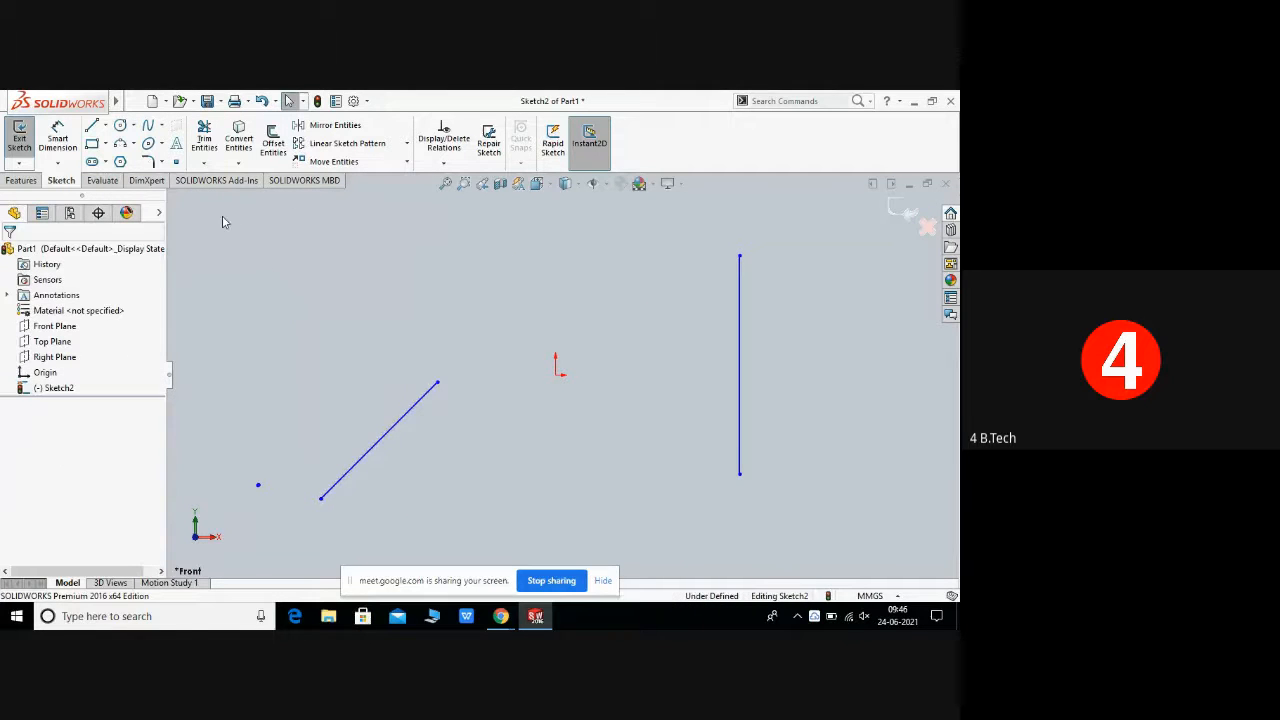
# Step: Select all remaining sketch entities with a selection window and delete them
pyautogui.moveTo(222, 216)
pyautogui.mouseDown()
pyautogui.moveTo(510, 405)
pyautogui.moveTo(820, 531)
pyautogui.mouseUp()
pyautogui.rightClick(582, 383)
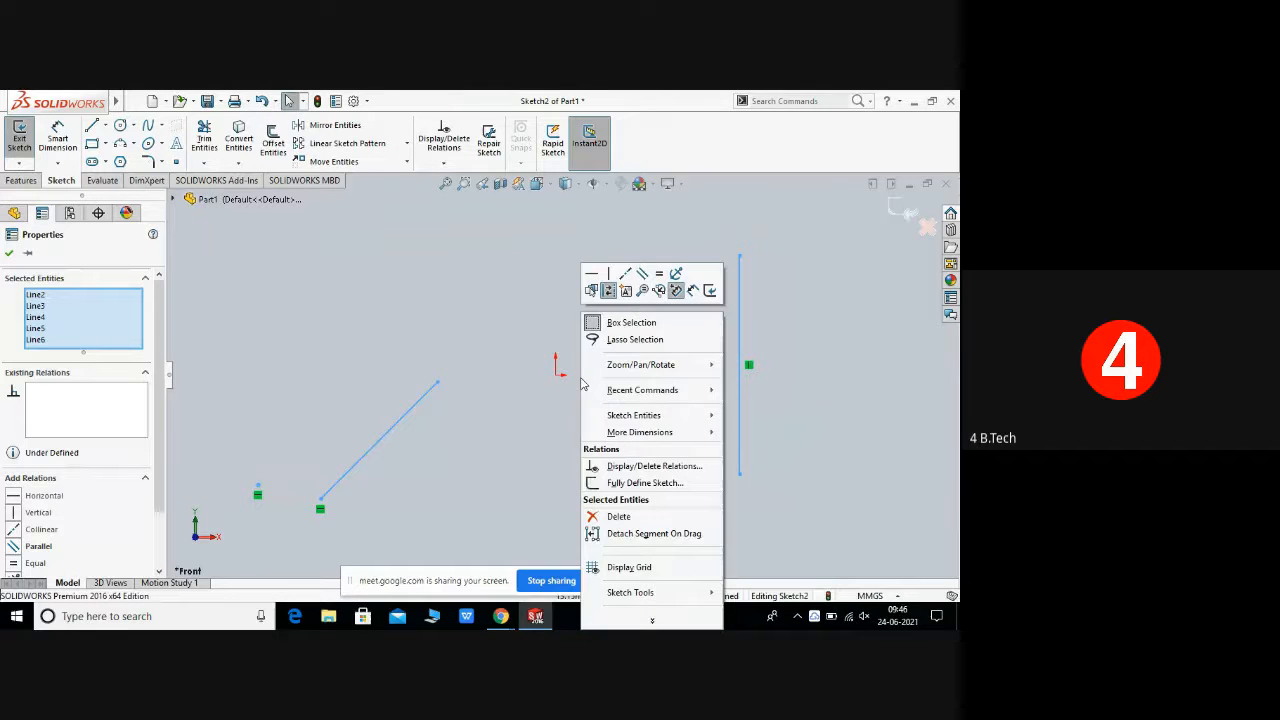
pyautogui.click(638, 517)
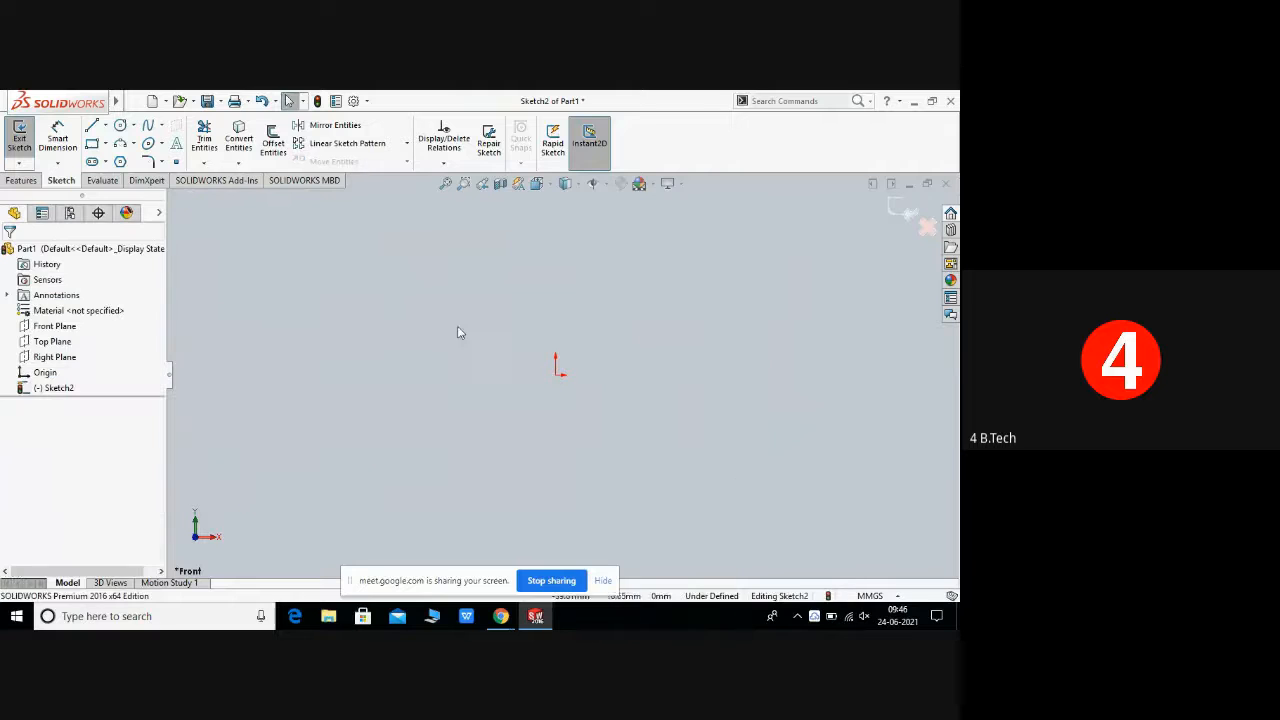
# Step: Draw a horizontal construction line about 121 mm long with the Line tool's For construction option enabled
pyautogui.click(105, 126)
pyautogui.click(113, 143)
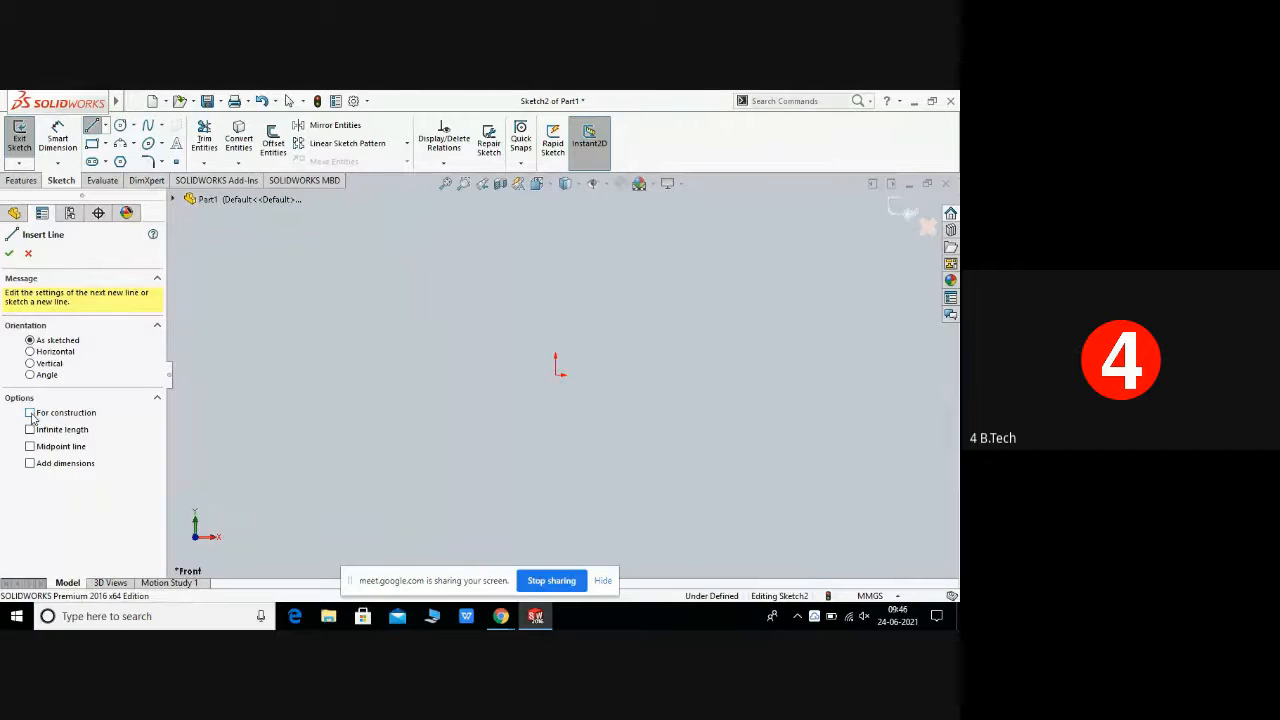
pyautogui.click(344, 319)
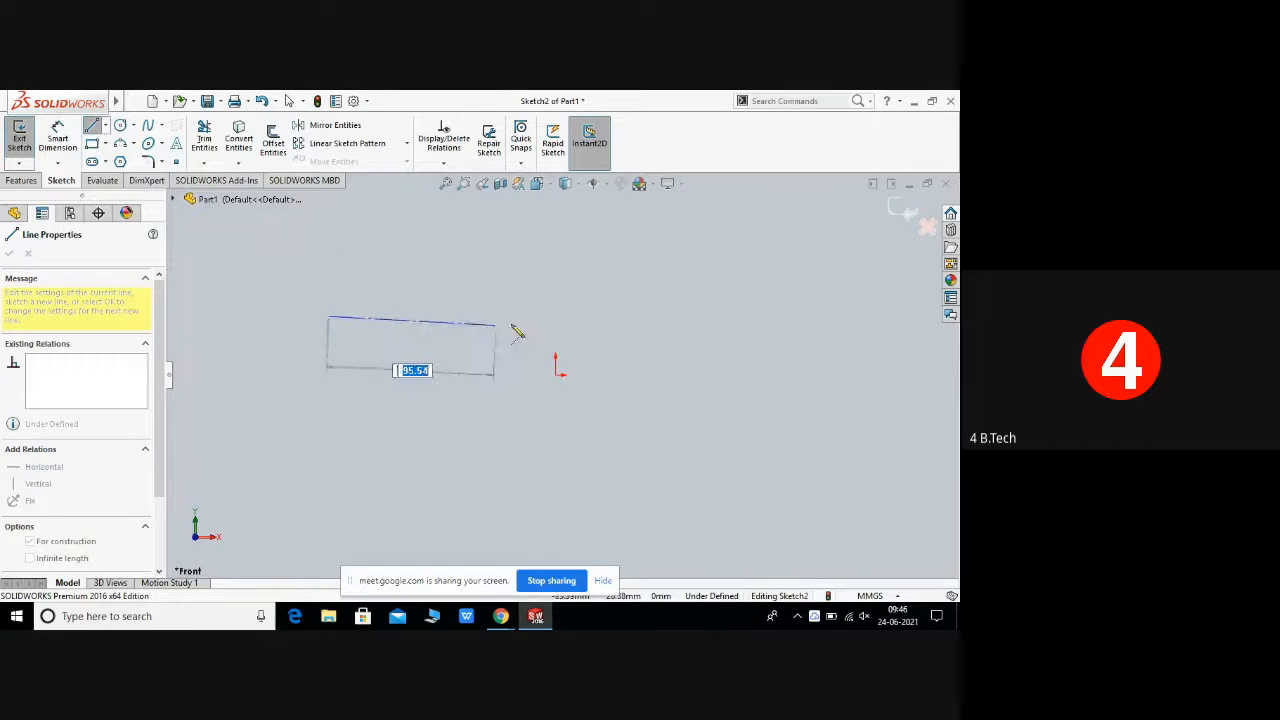
pyautogui.click(564, 316)
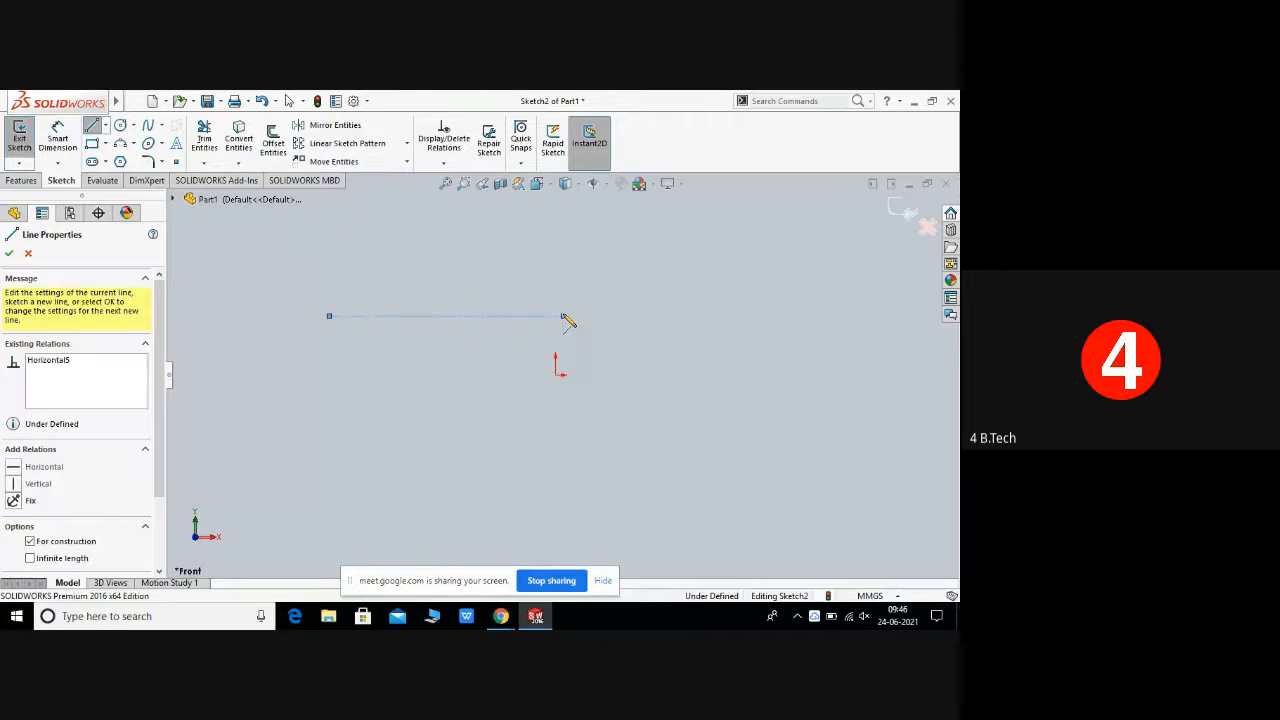
pyautogui.rightClick(565, 318)
pyautogui.click(605, 325)
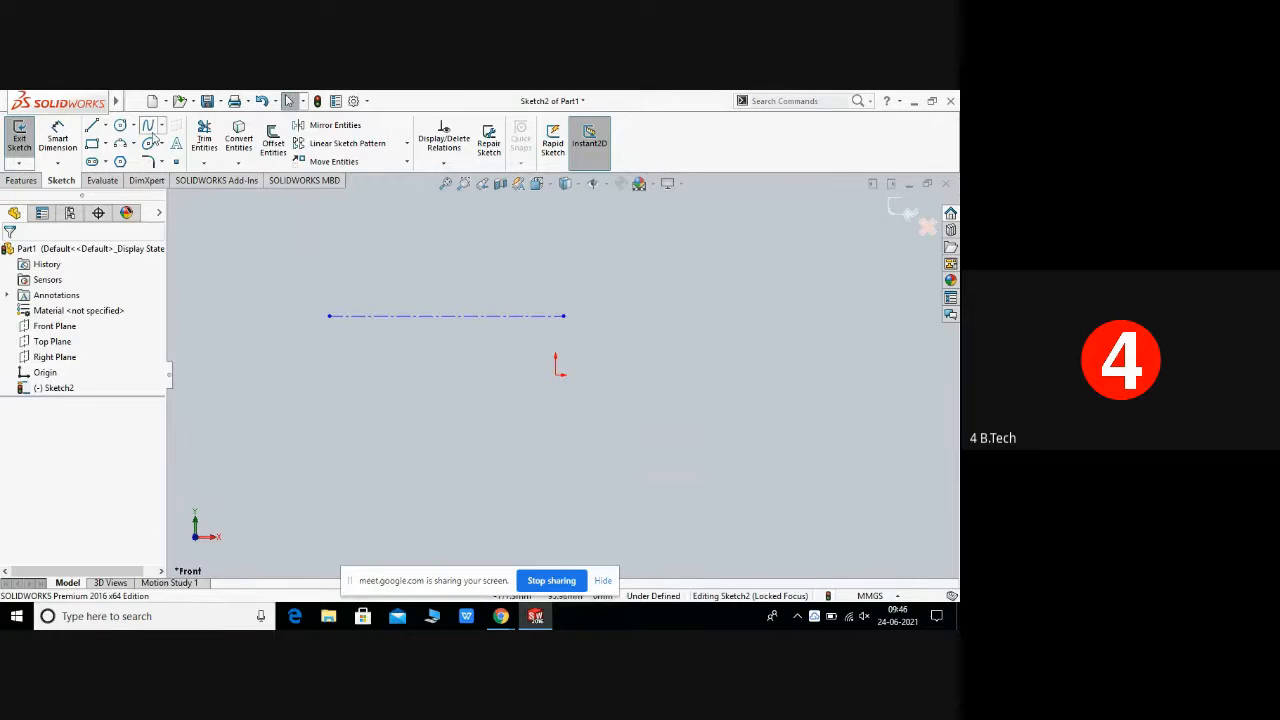
# Step: Select the horizontal construction line with a selection window and delete it
pyautogui.moveTo(280, 283)
pyautogui.mouseDown()
pyautogui.moveTo(387, 357)
pyautogui.moveTo(604, 340)
pyautogui.mouseUp()
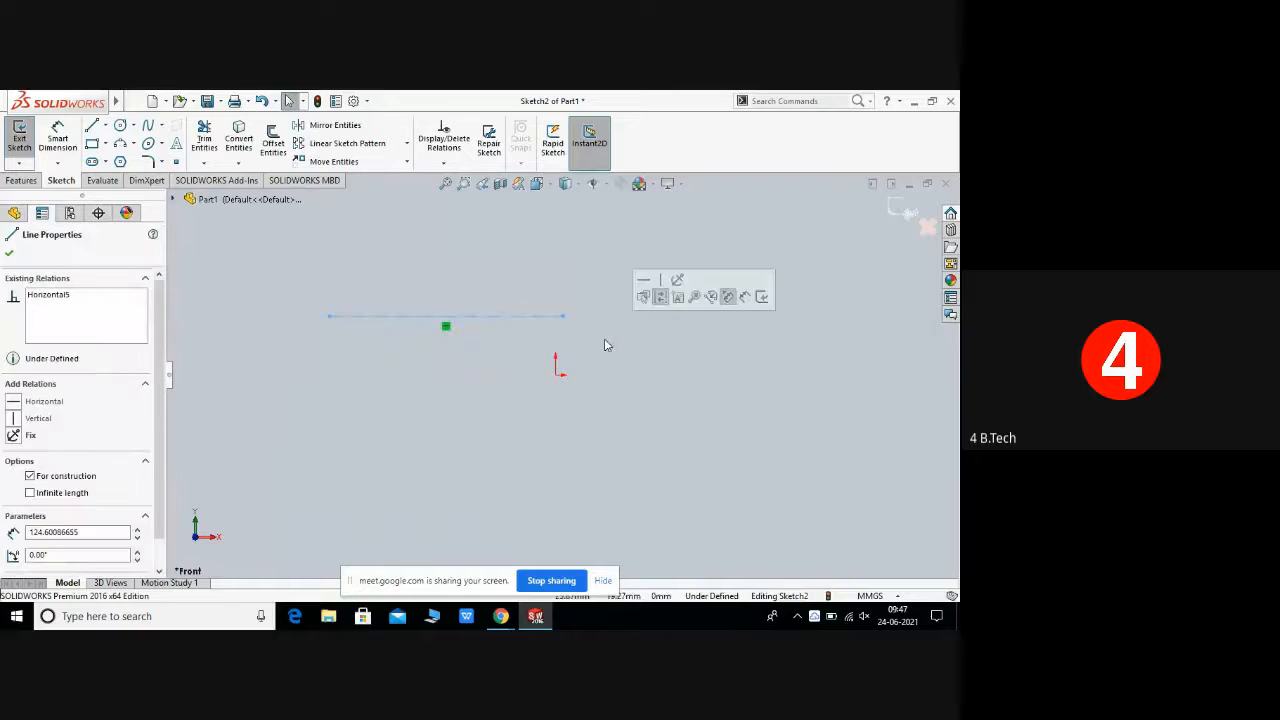
pyautogui.rightClick(545, 322)
pyautogui.click(600, 518)
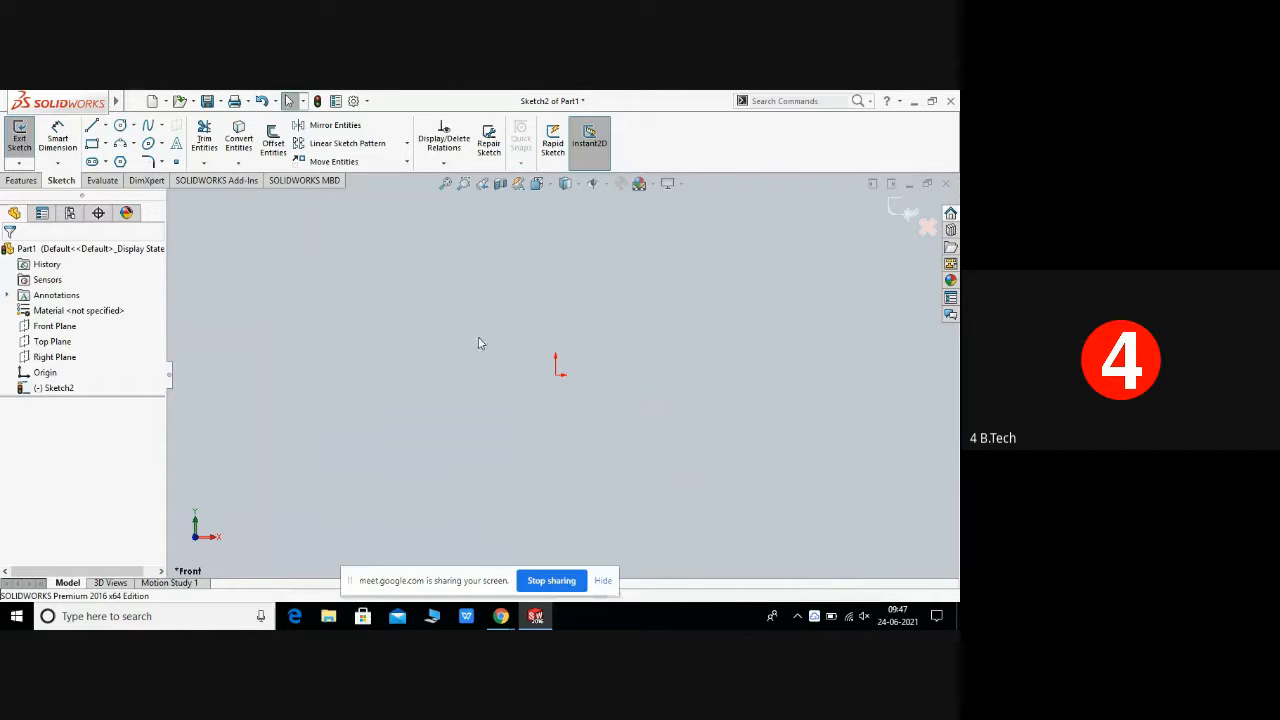
# Step: Draw a horizontal centerline about 122 mm long with the Centerline tool, then end the command
pyautogui.click(104, 125)
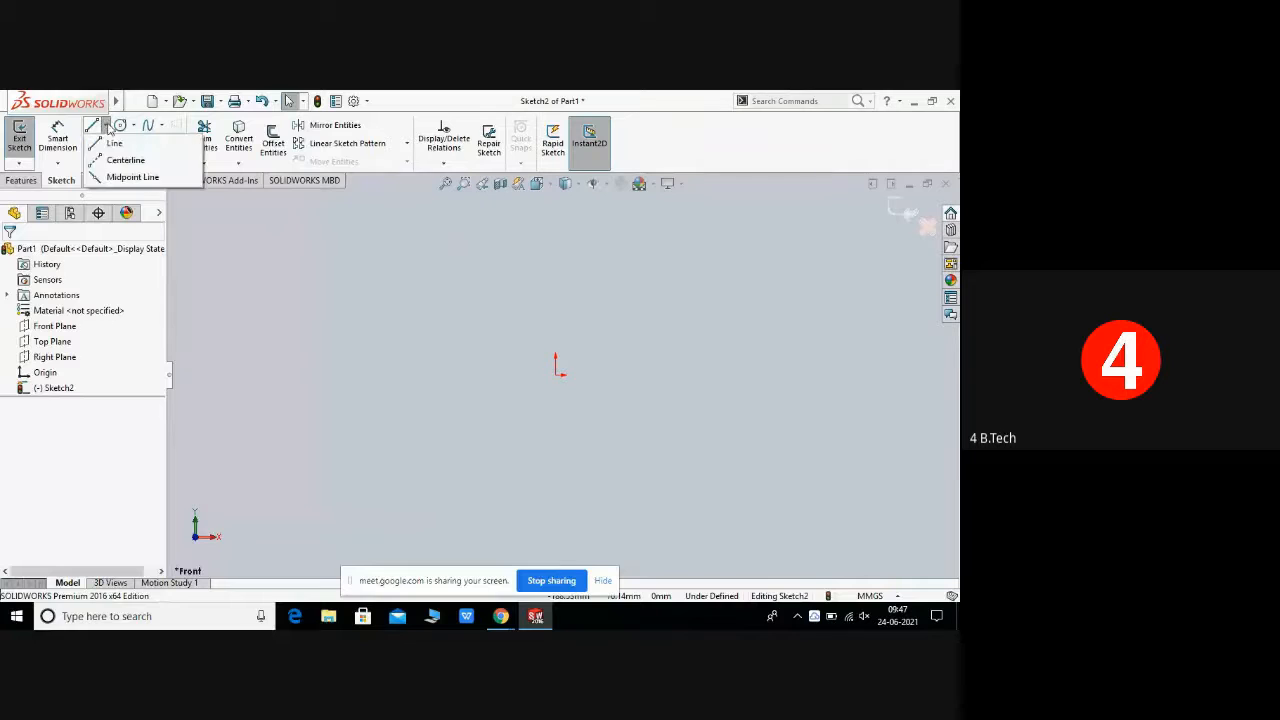
pyautogui.click(138, 163)
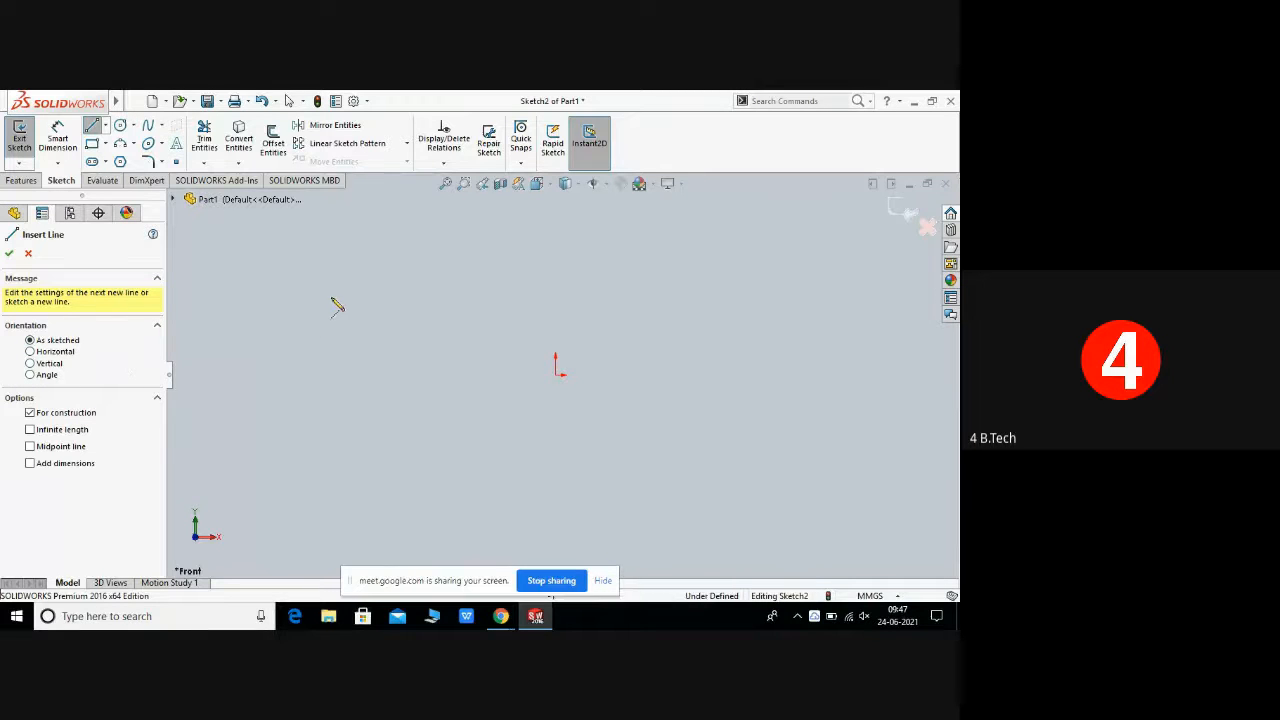
pyautogui.click(438, 297)
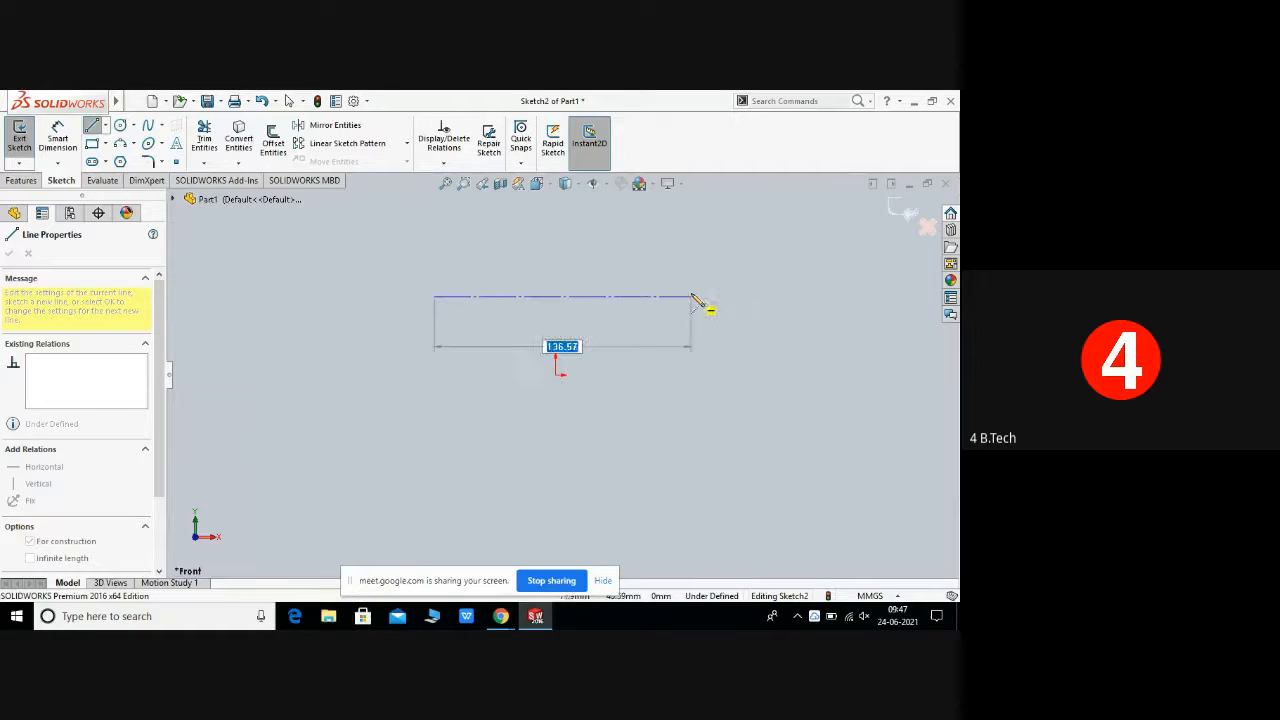
pyautogui.click(779, 296)
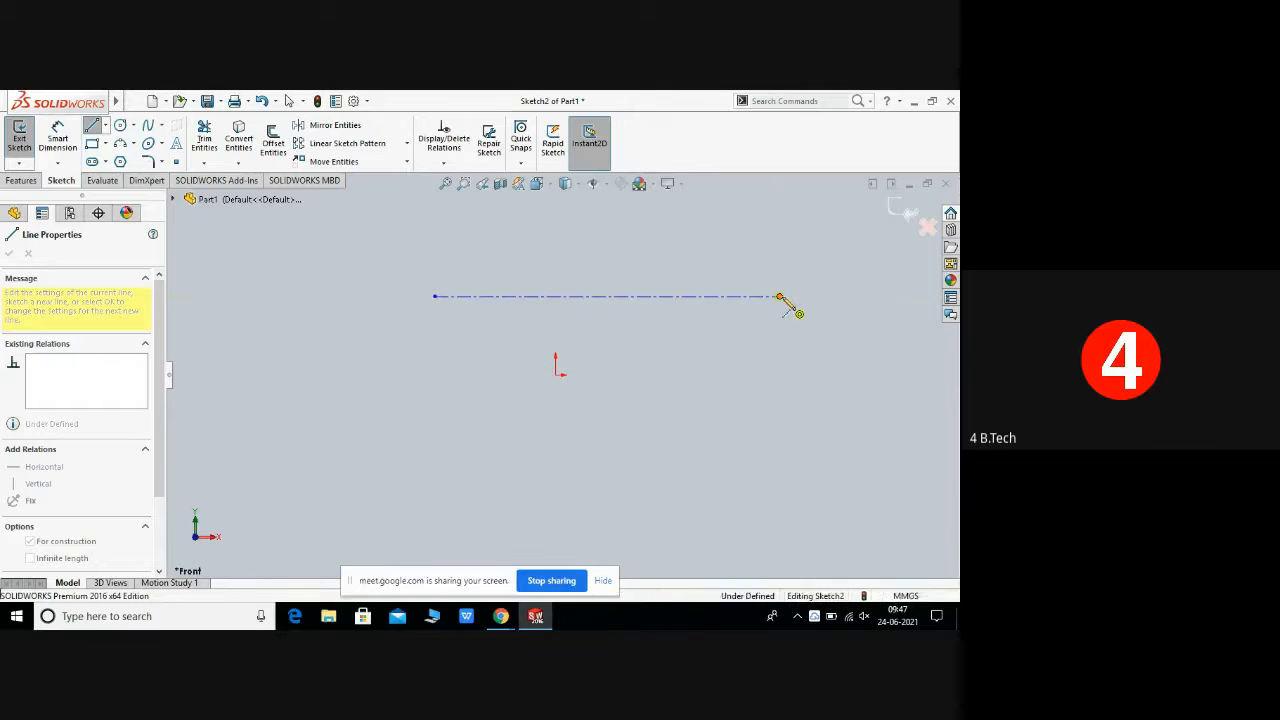
pyautogui.rightClick(785, 300)
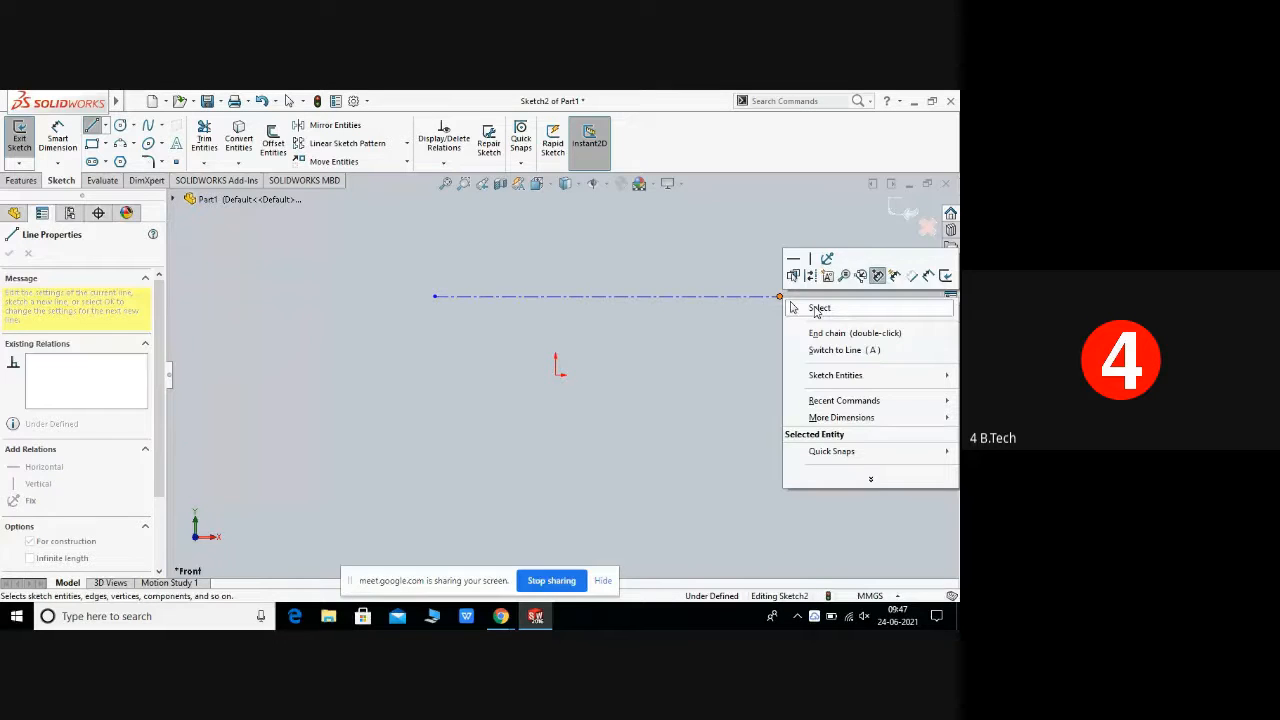
pyautogui.click(818, 308)
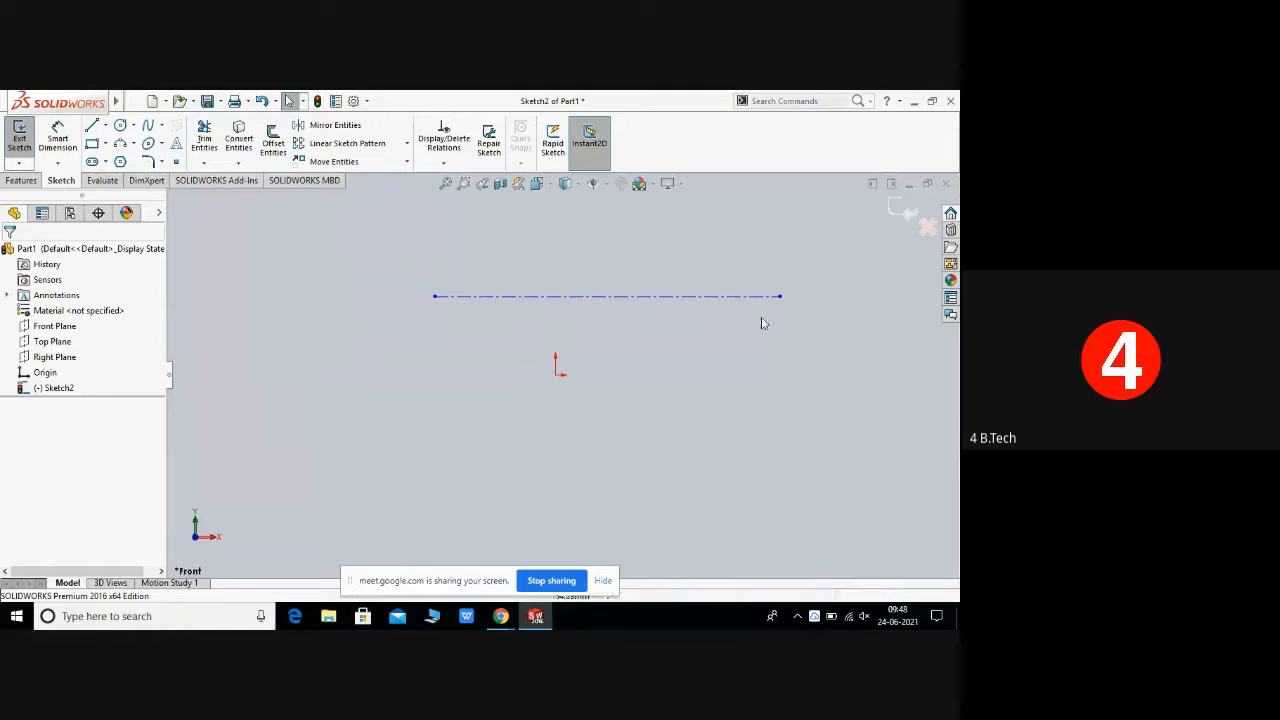
# Step: Select the centerline with a selection window and delete it
pyautogui.moveTo(3, 96)
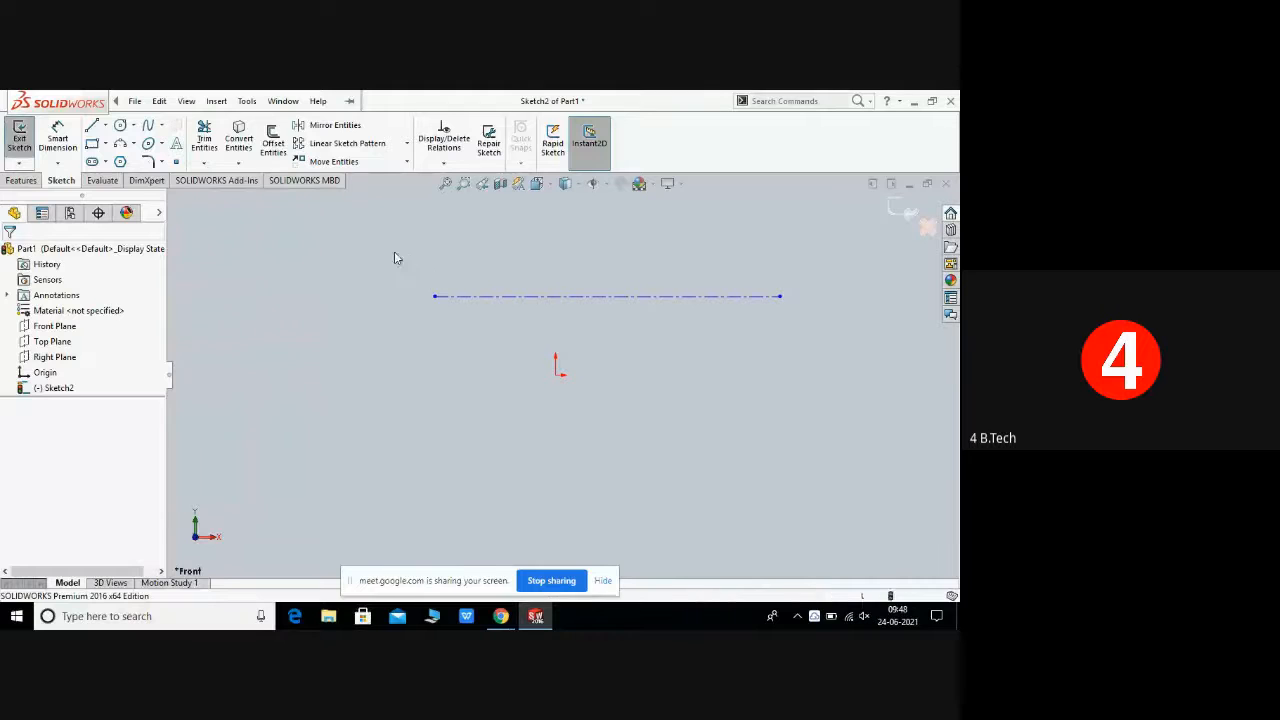
pyautogui.moveTo(394, 252); pyautogui.dragTo(803, 334)
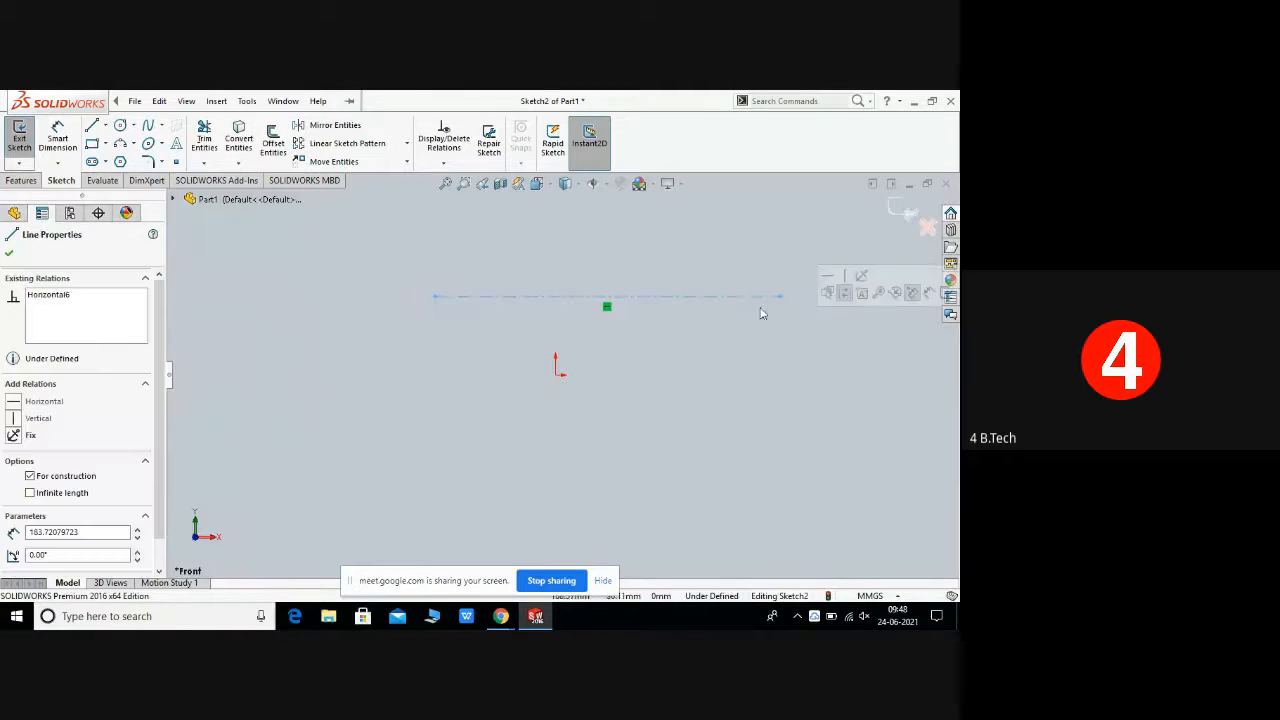
pyautogui.rightClick(768, 345)
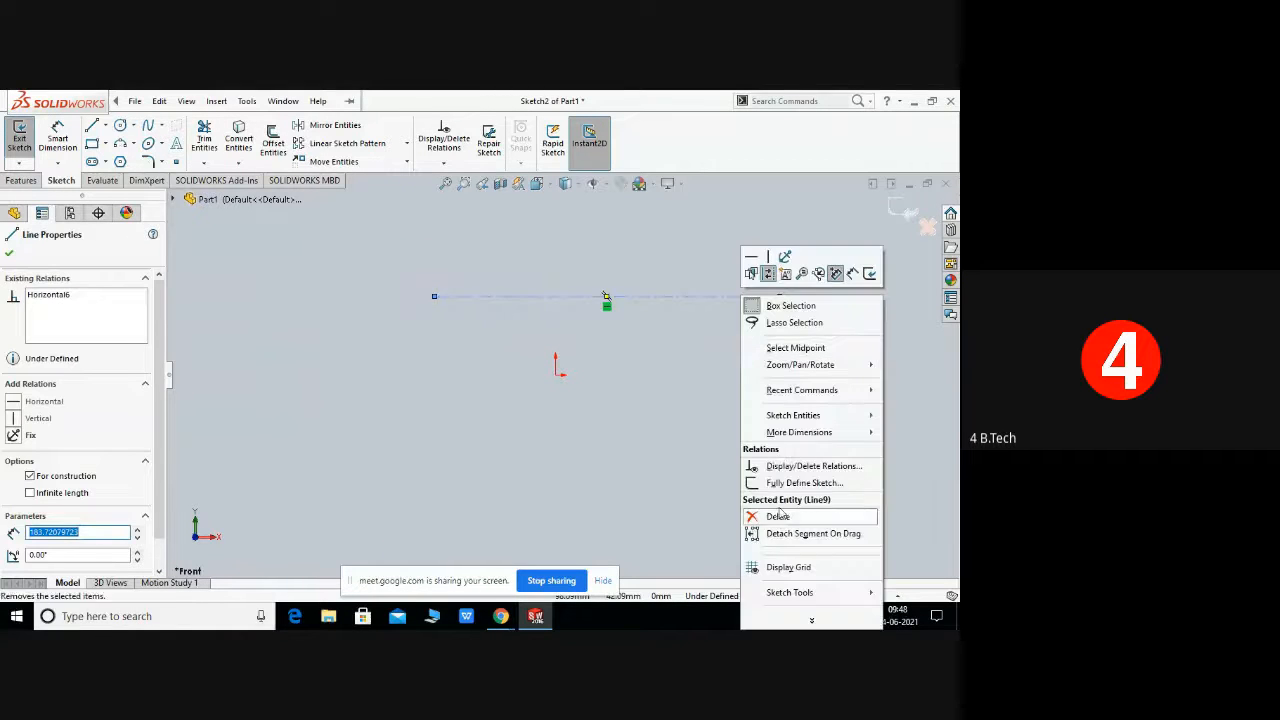
pyautogui.click(785, 512)
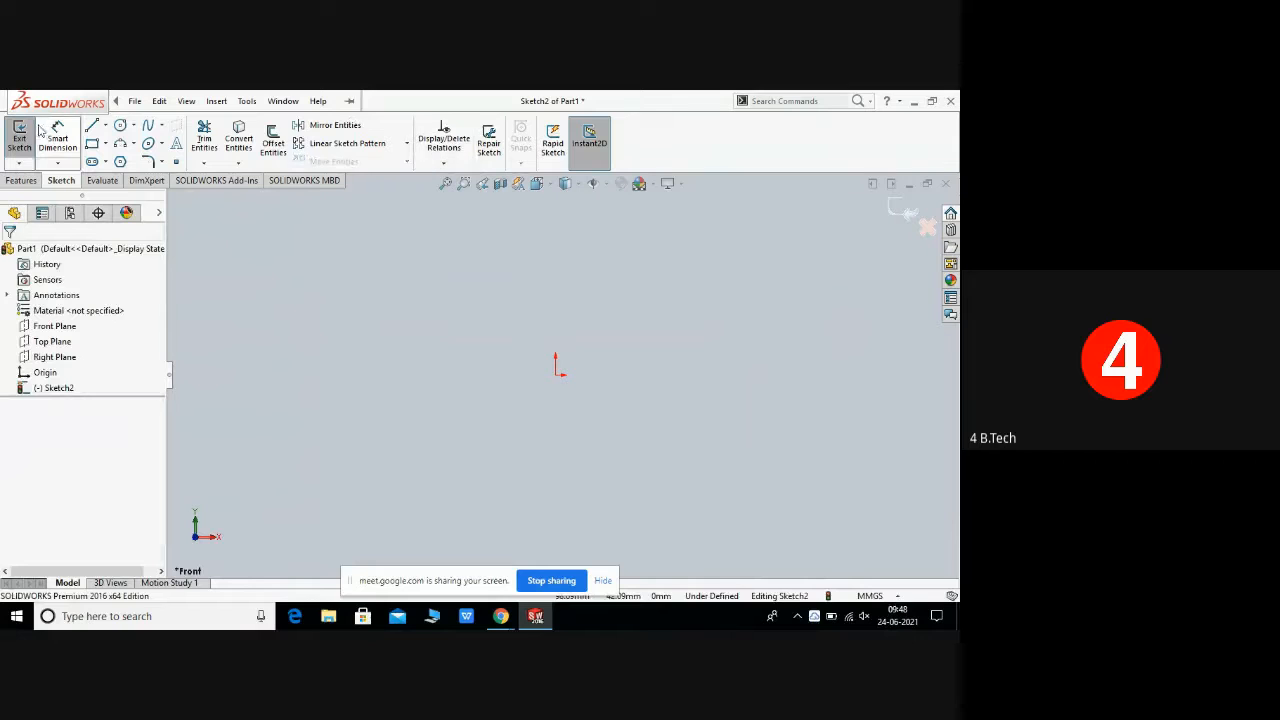
# Step: Draw a horizontal line with the Midpoint Line tool, about 78 mm from midpoint to end, then end the command
pyautogui.click(105, 128)
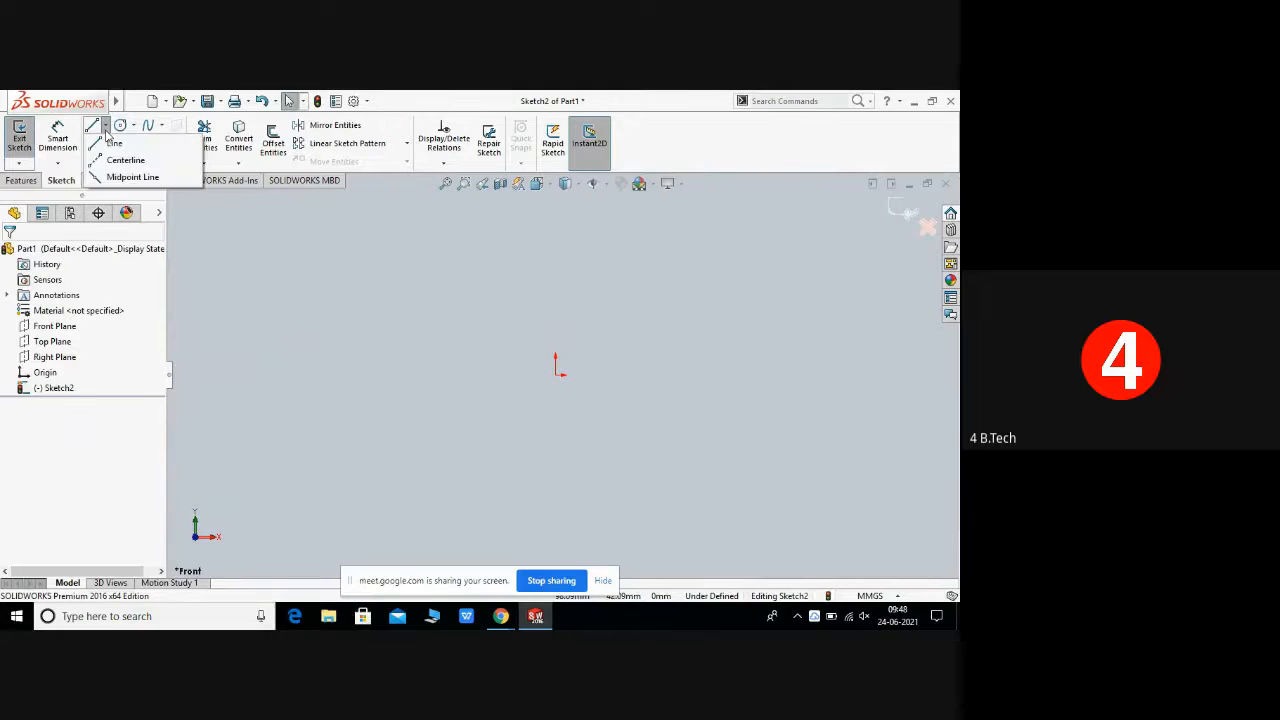
pyautogui.click(130, 177)
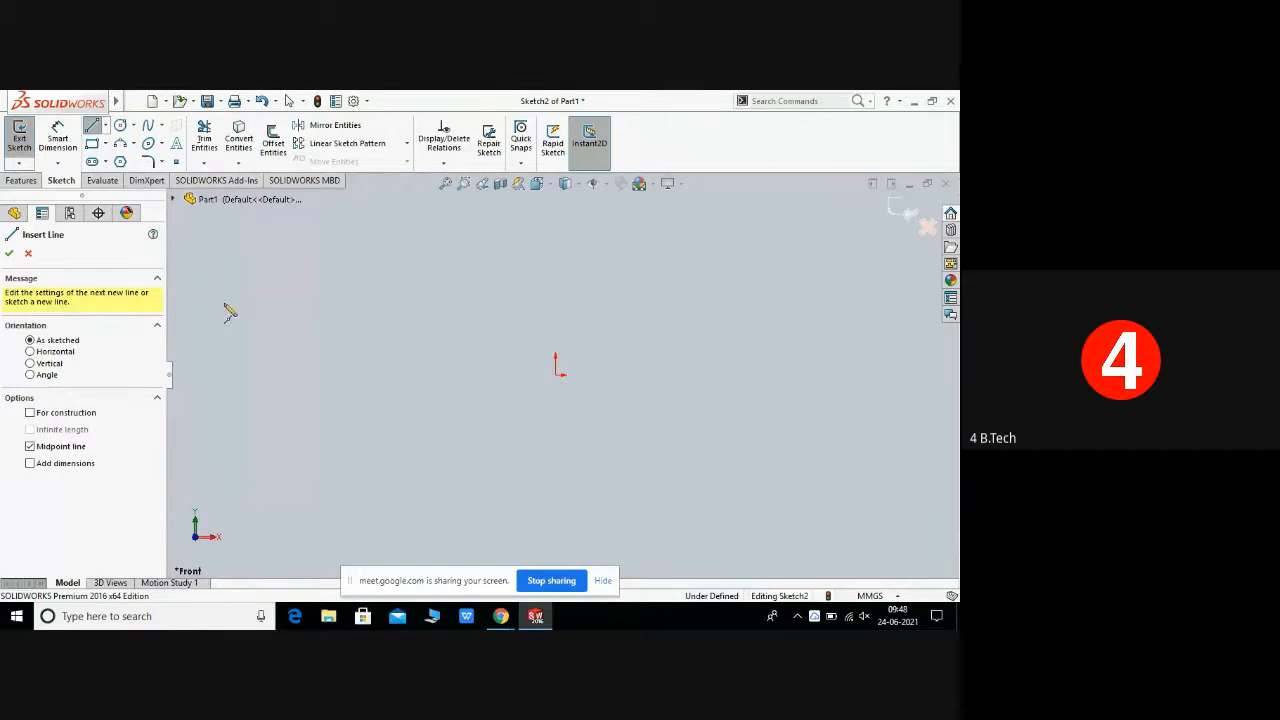
pyautogui.click(500, 304)
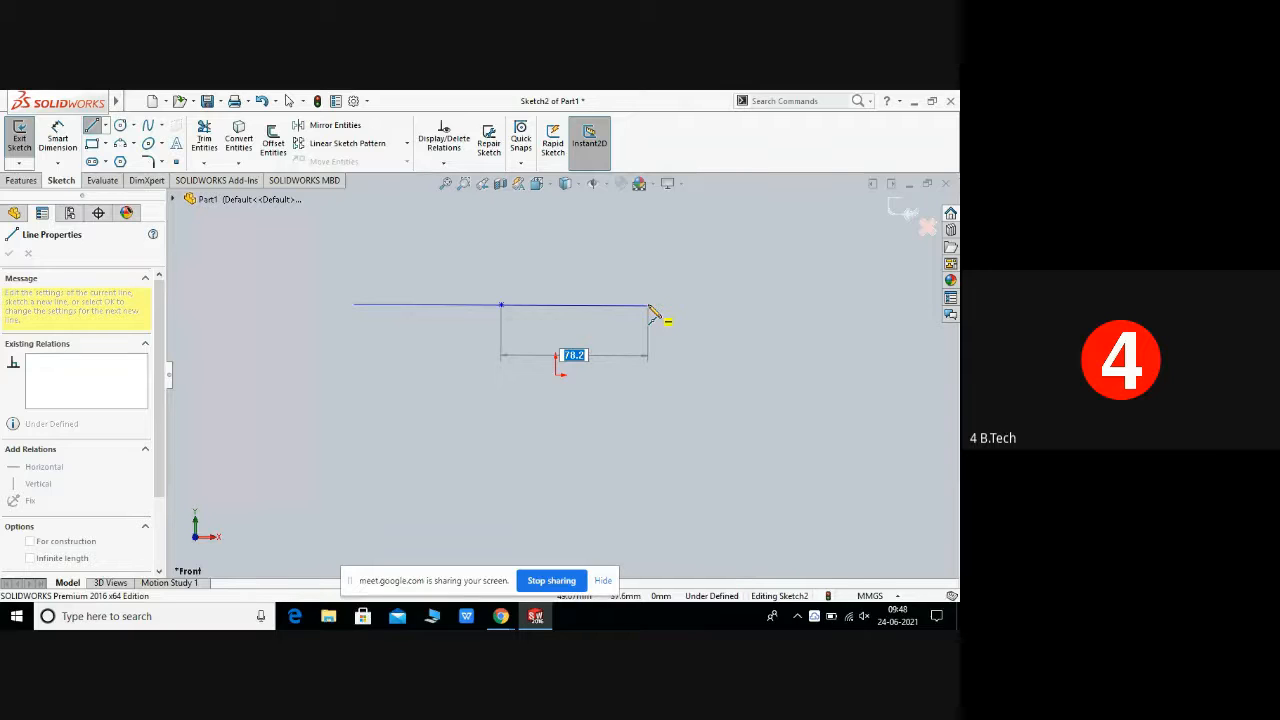
pyautogui.click(649, 306)
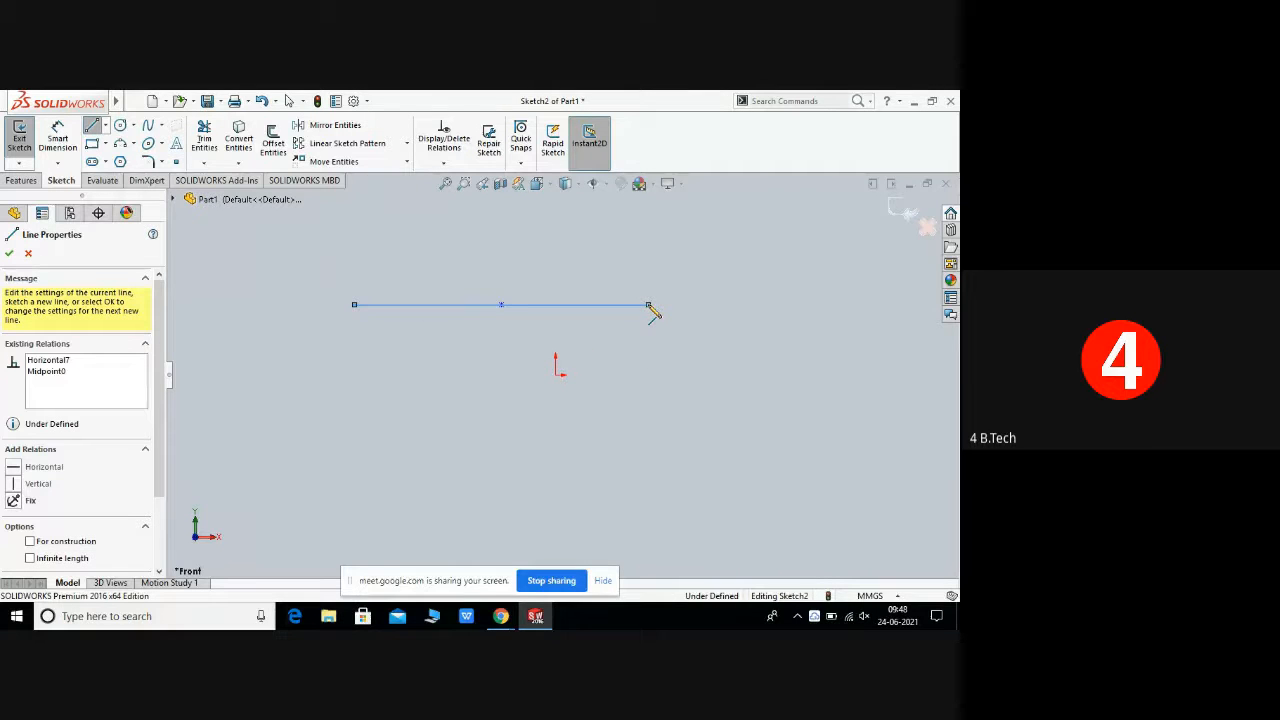
pyautogui.rightClick(652, 311)
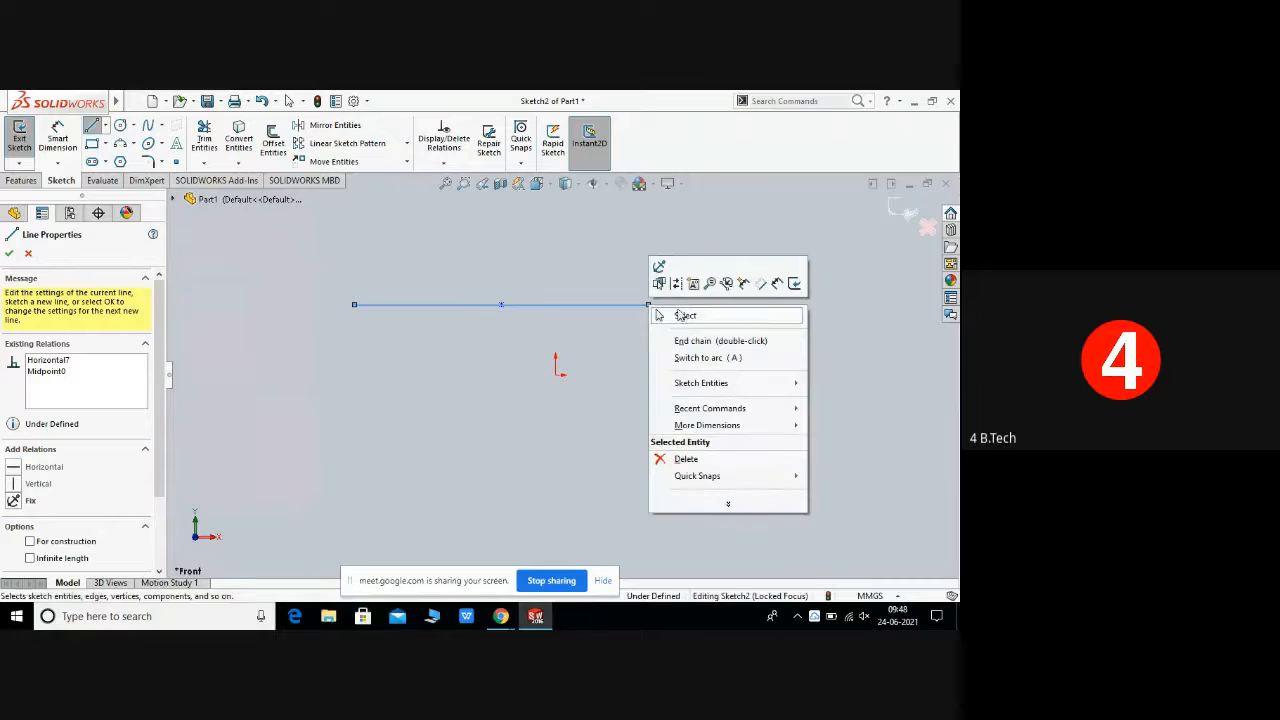
pyautogui.click(701, 316)
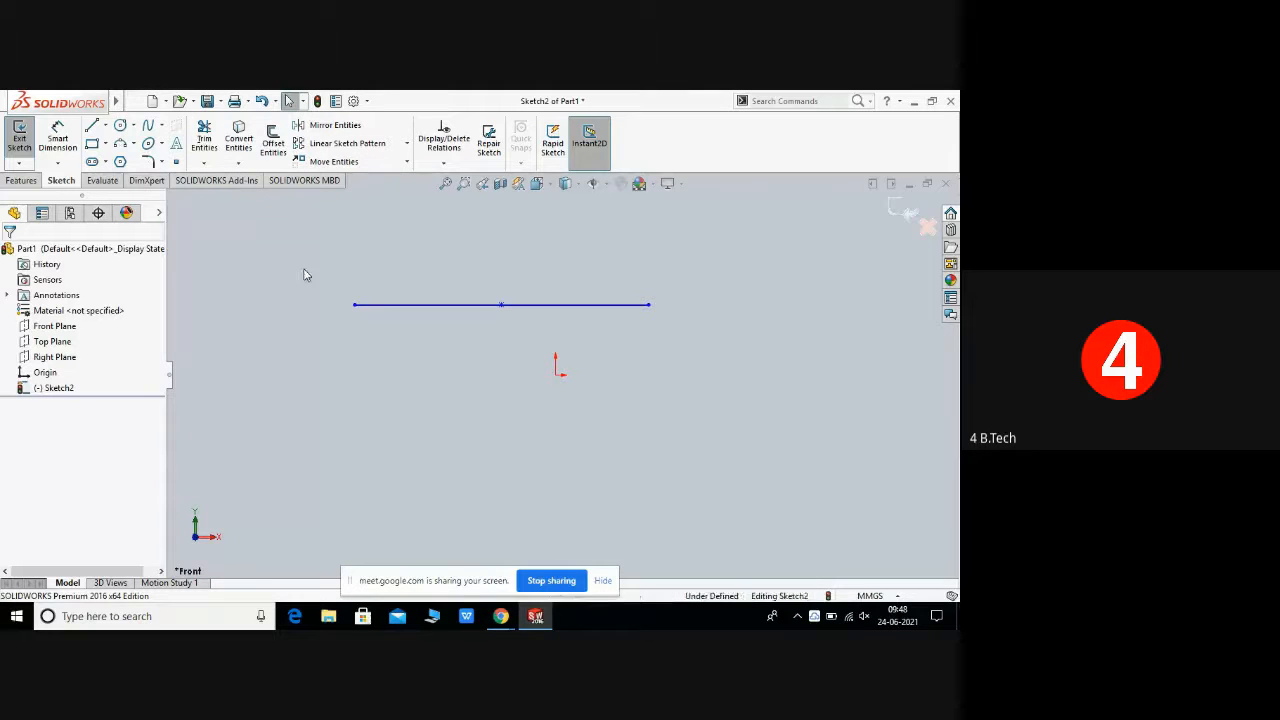
# Step: Select the midpoint line and its midpoint with a selection window and delete them
pyautogui.moveTo(304, 268); pyautogui.dragTo(684, 340)
pyautogui.rightClick(670, 334)
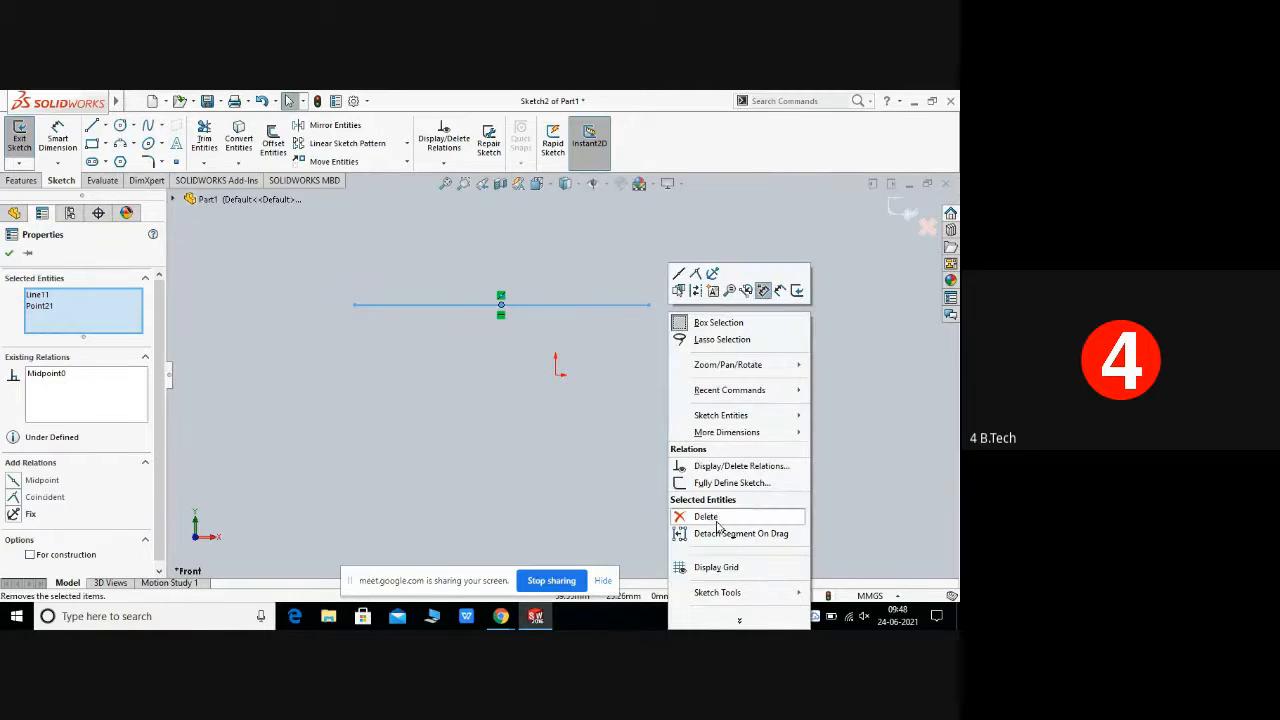
pyautogui.click(680, 517)
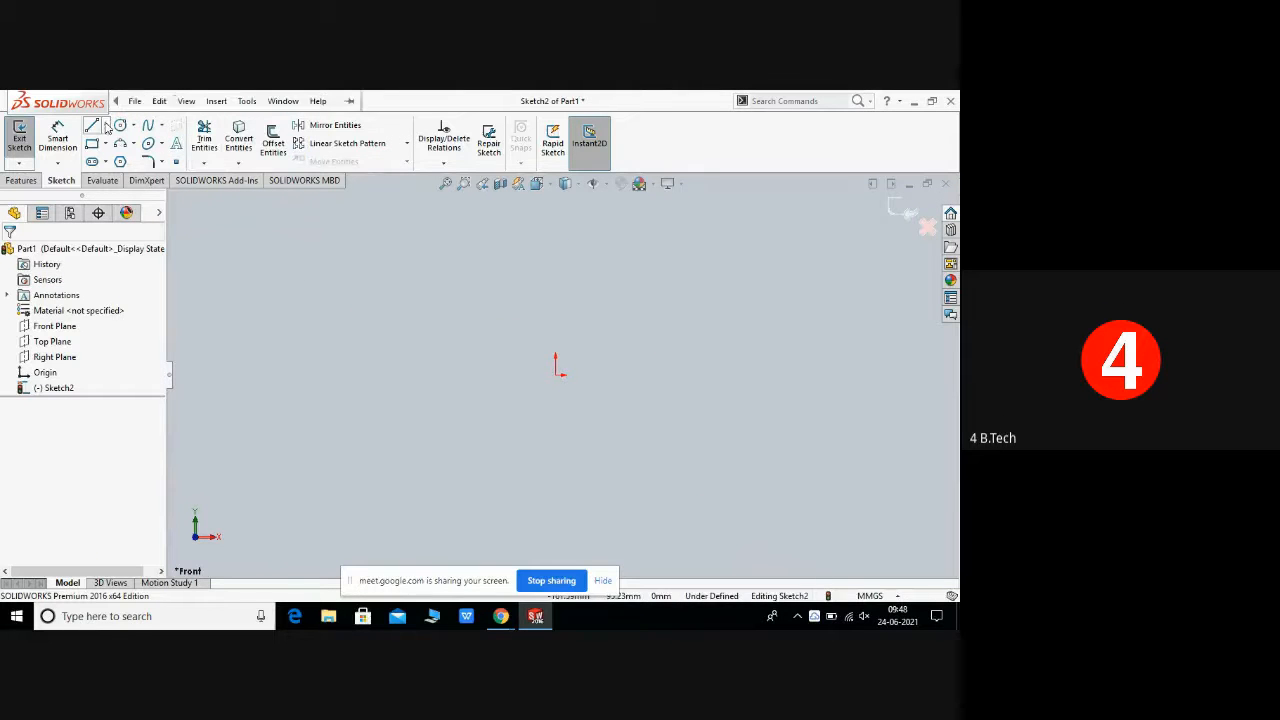
pyautogui.click(106, 127)
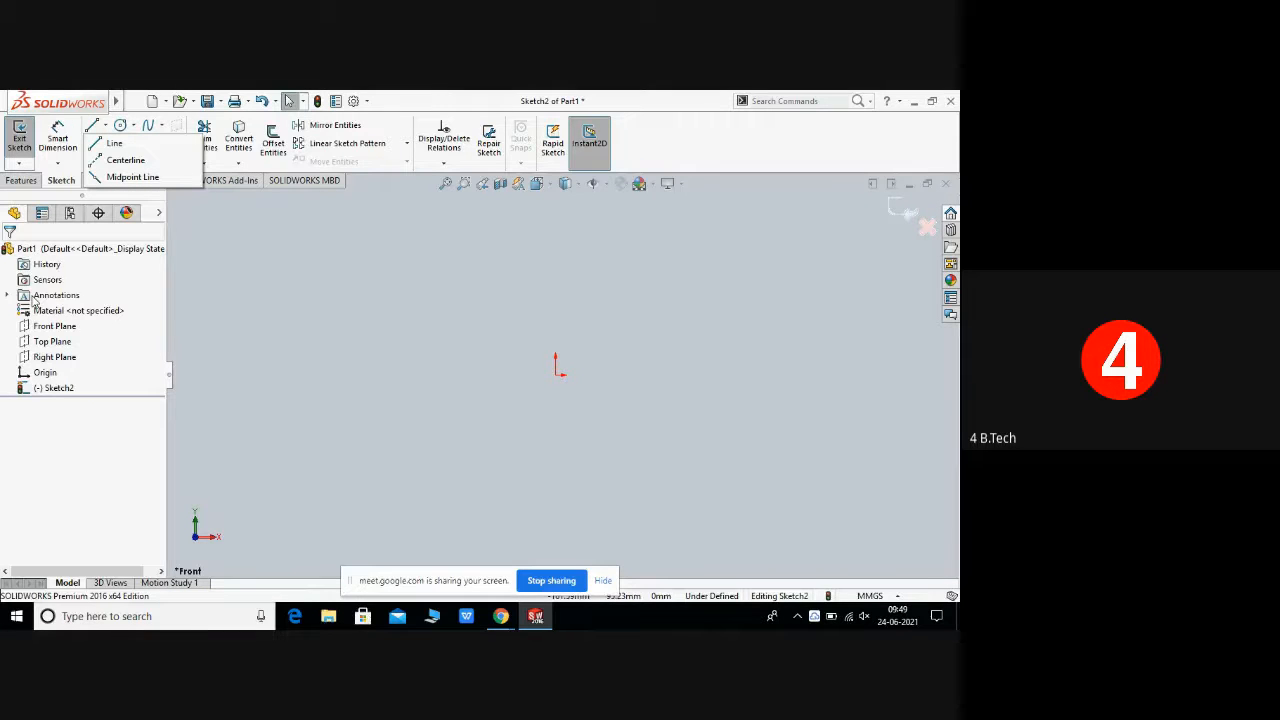
pyautogui.click(241, 285)
pyautogui.click(105, 127)
pyautogui.click(291, 355)
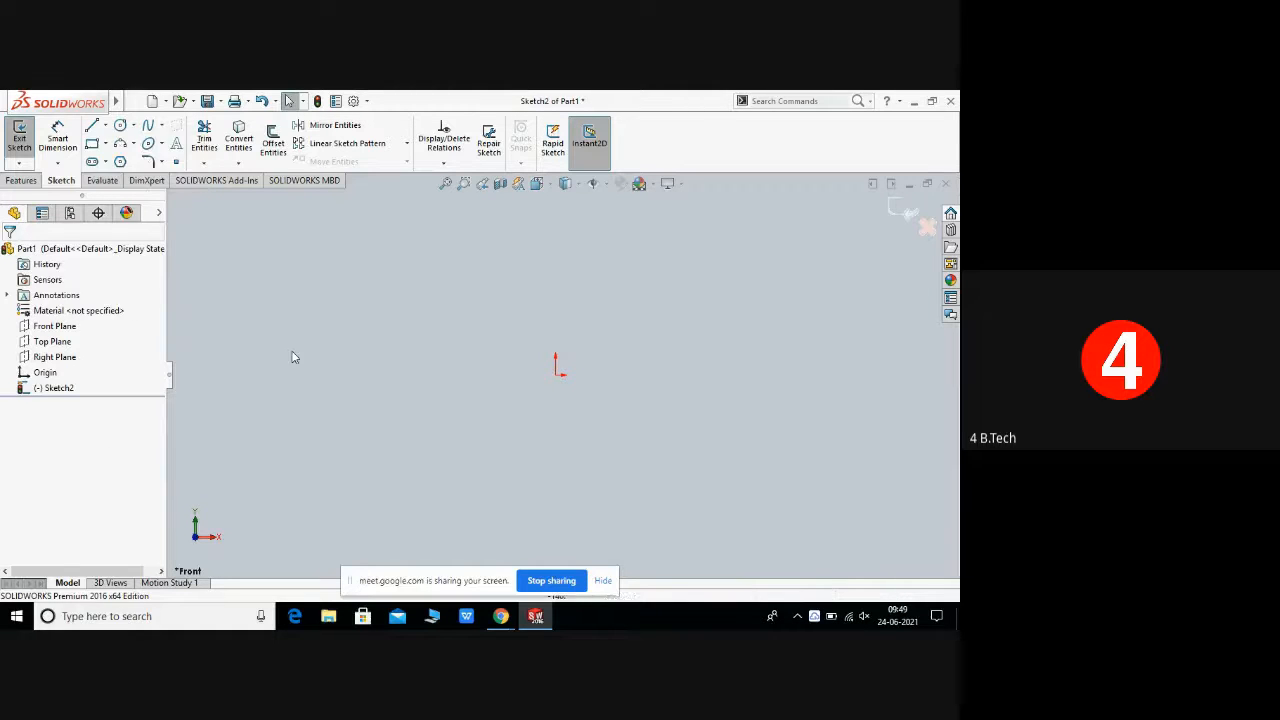
# Step: Draw a circle centred on the origin, about 100 mm in diameter, with the Circle tool and close it
pyautogui.click(132, 127)
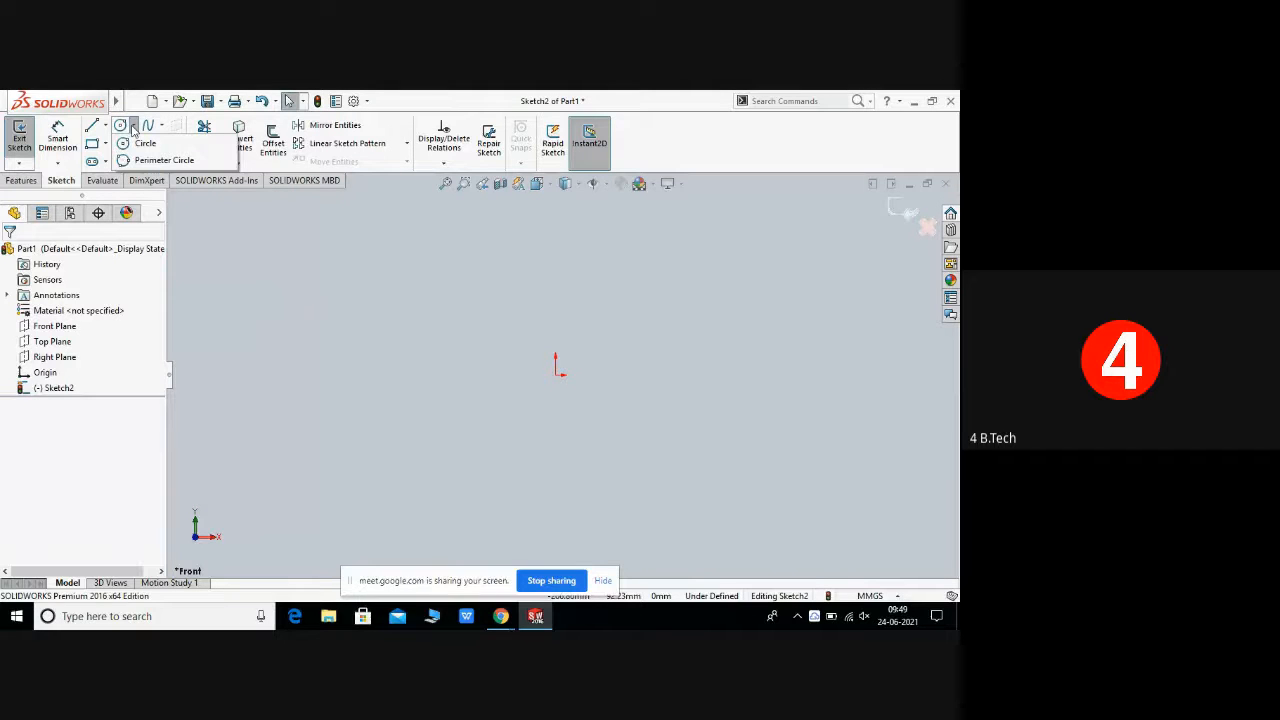
pyautogui.click(146, 144)
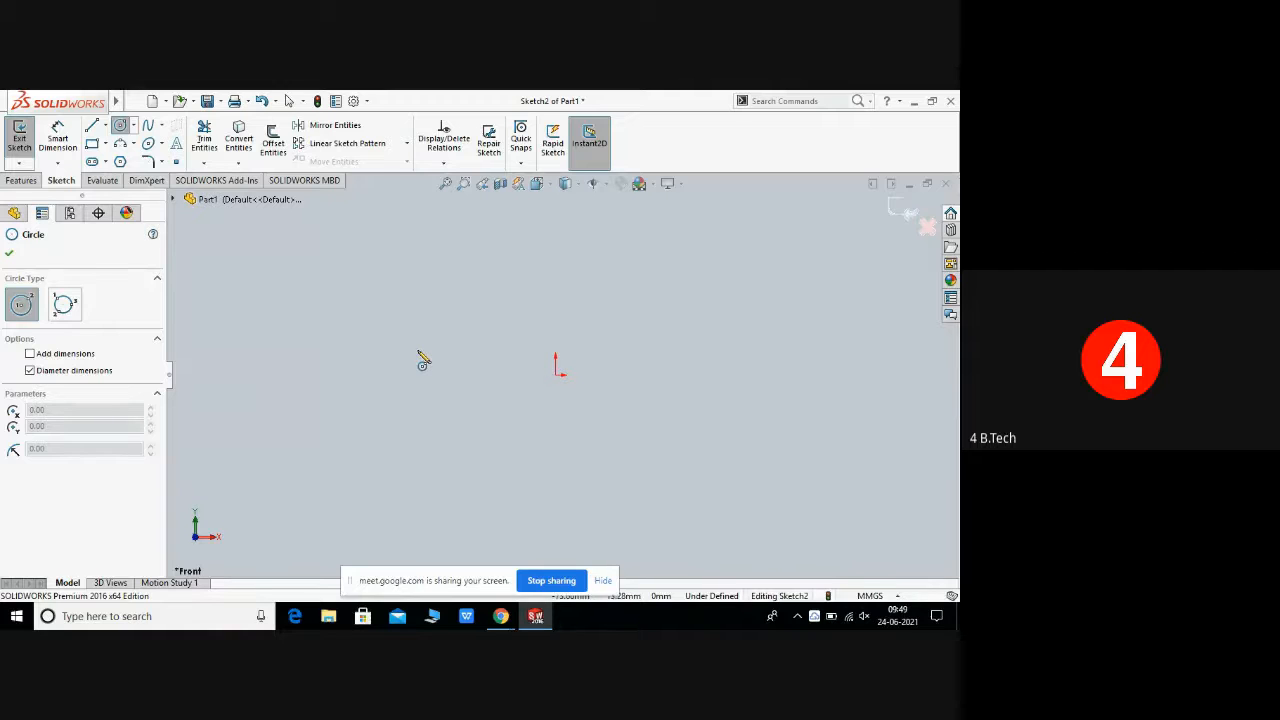
pyautogui.click(557, 376)
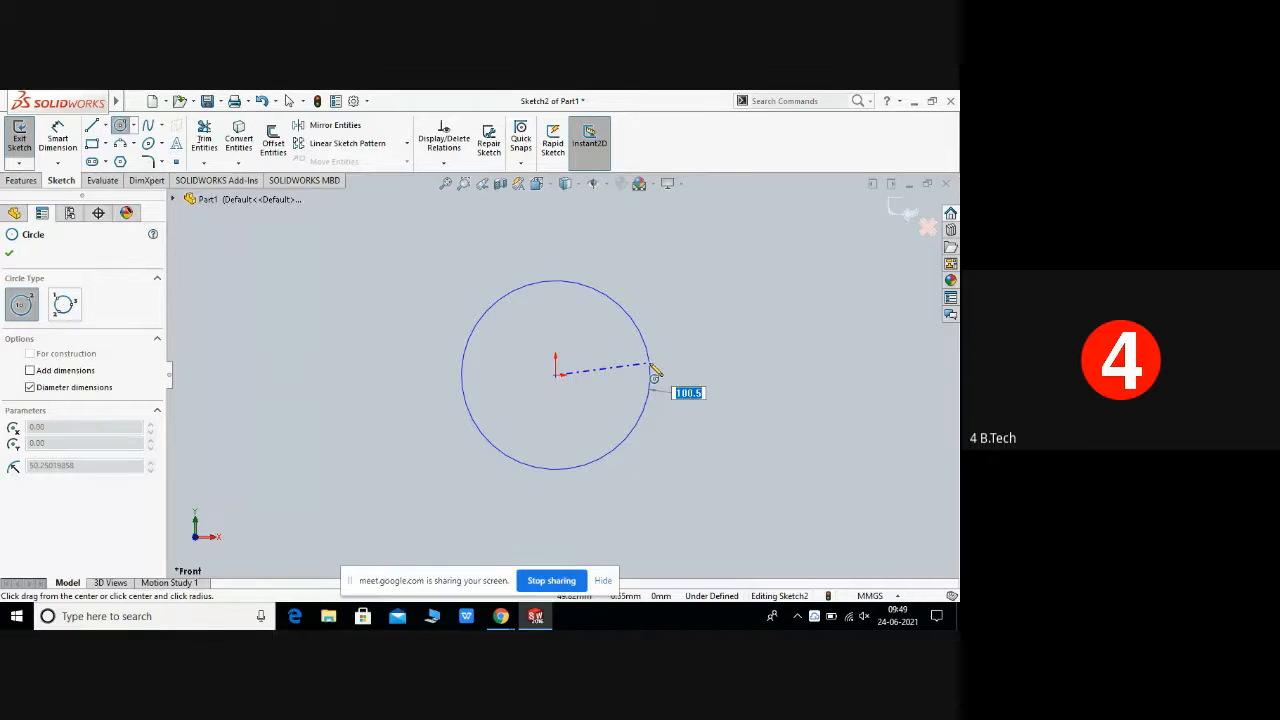
pyautogui.click(652, 368)
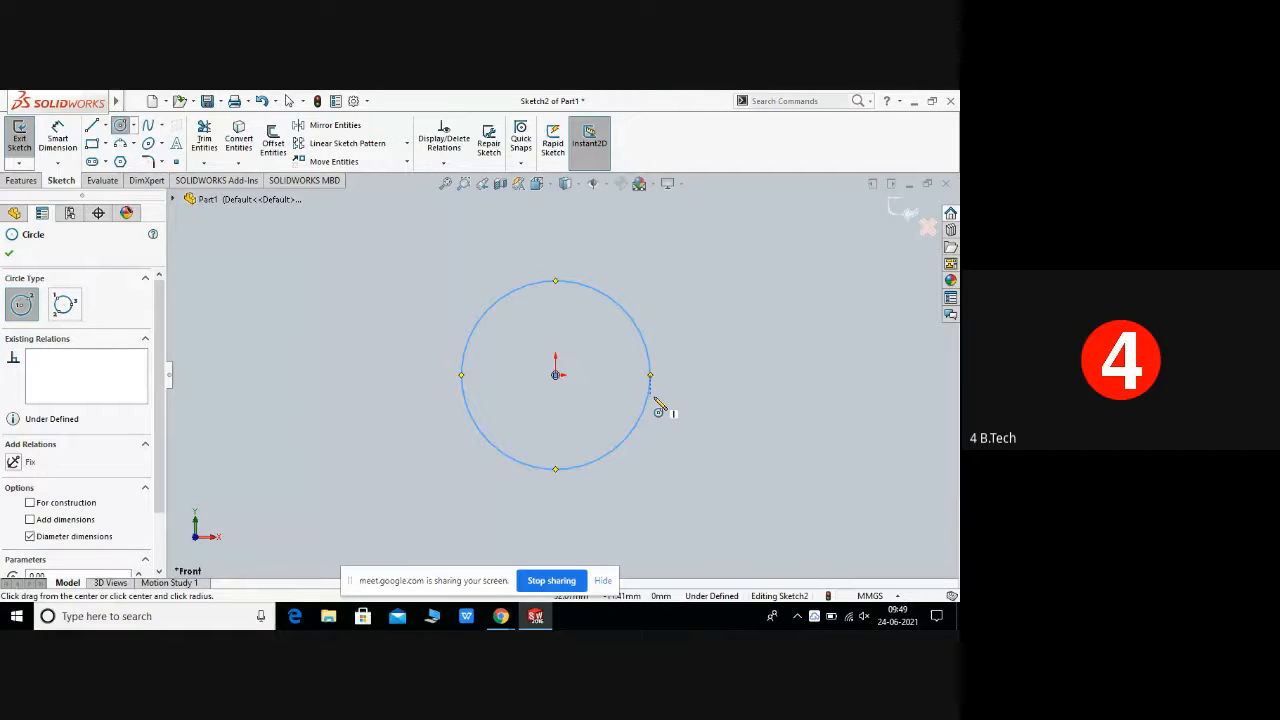
pyautogui.click(9, 254)
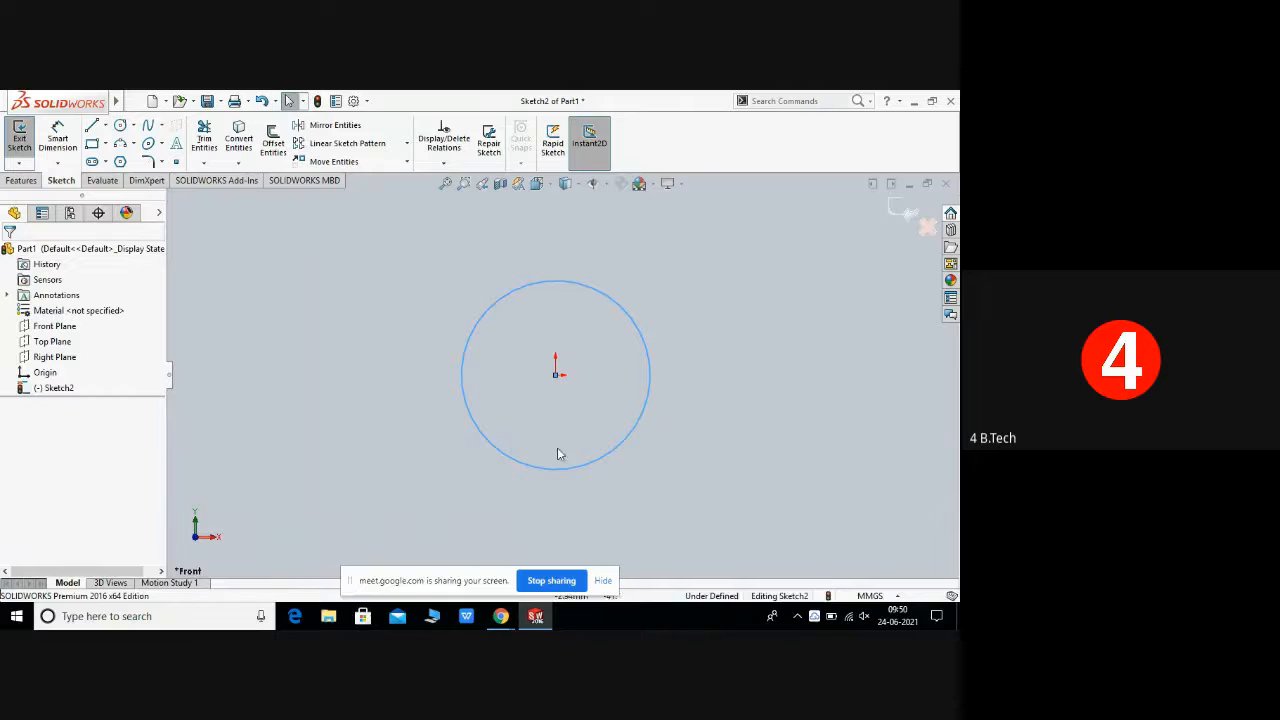
# Step: Set the circle's radius to 40 mm
pyautogui.click(533, 283)
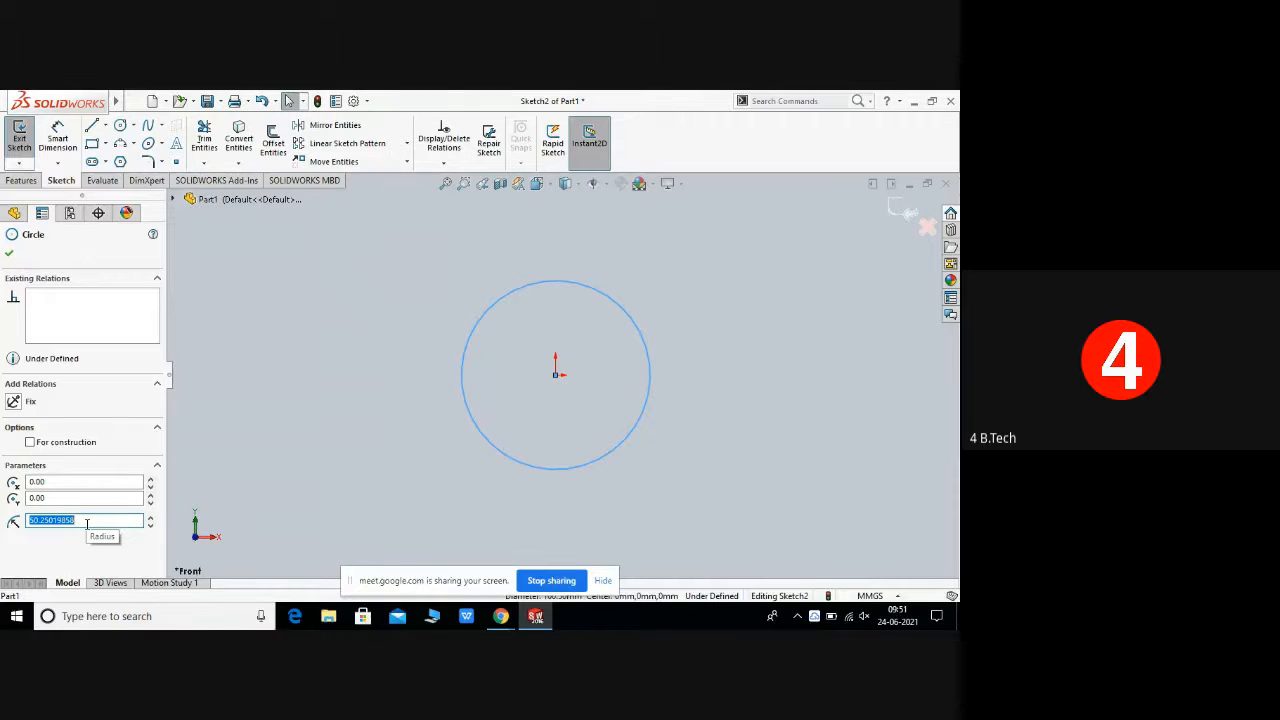
pyautogui.press('BackSpace')
pyautogui.write('40')
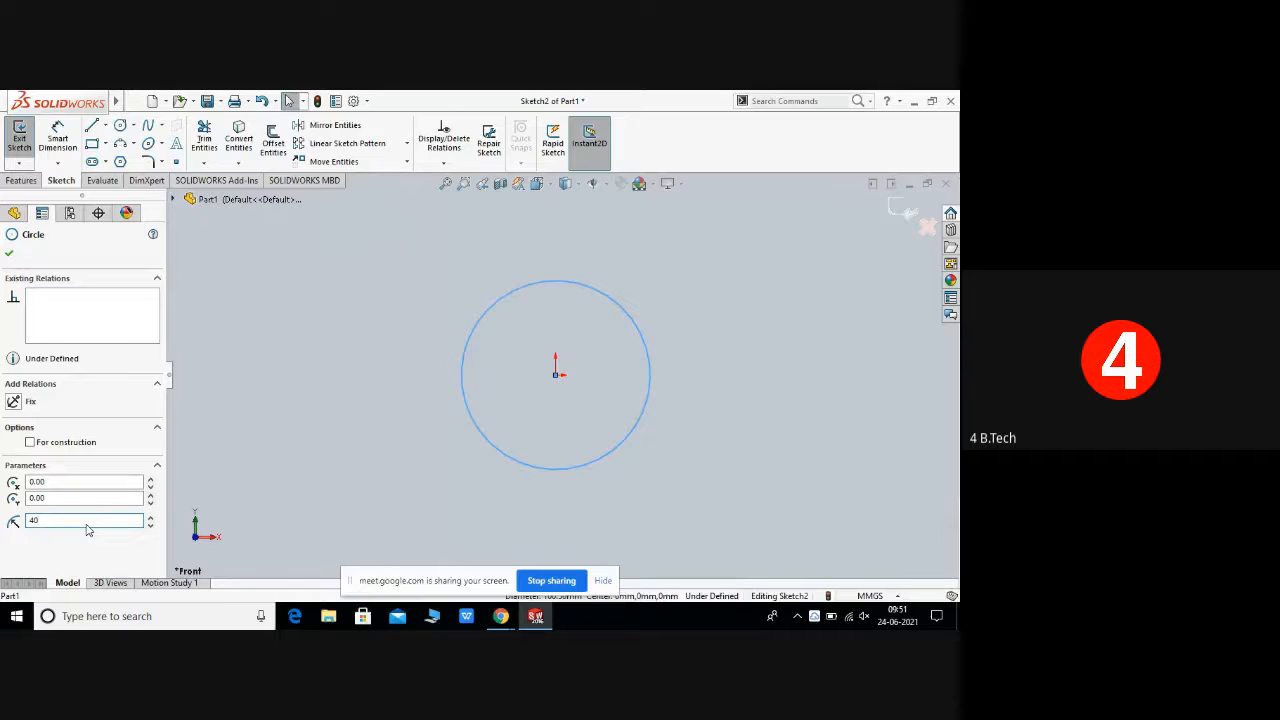
pyautogui.press('Return')
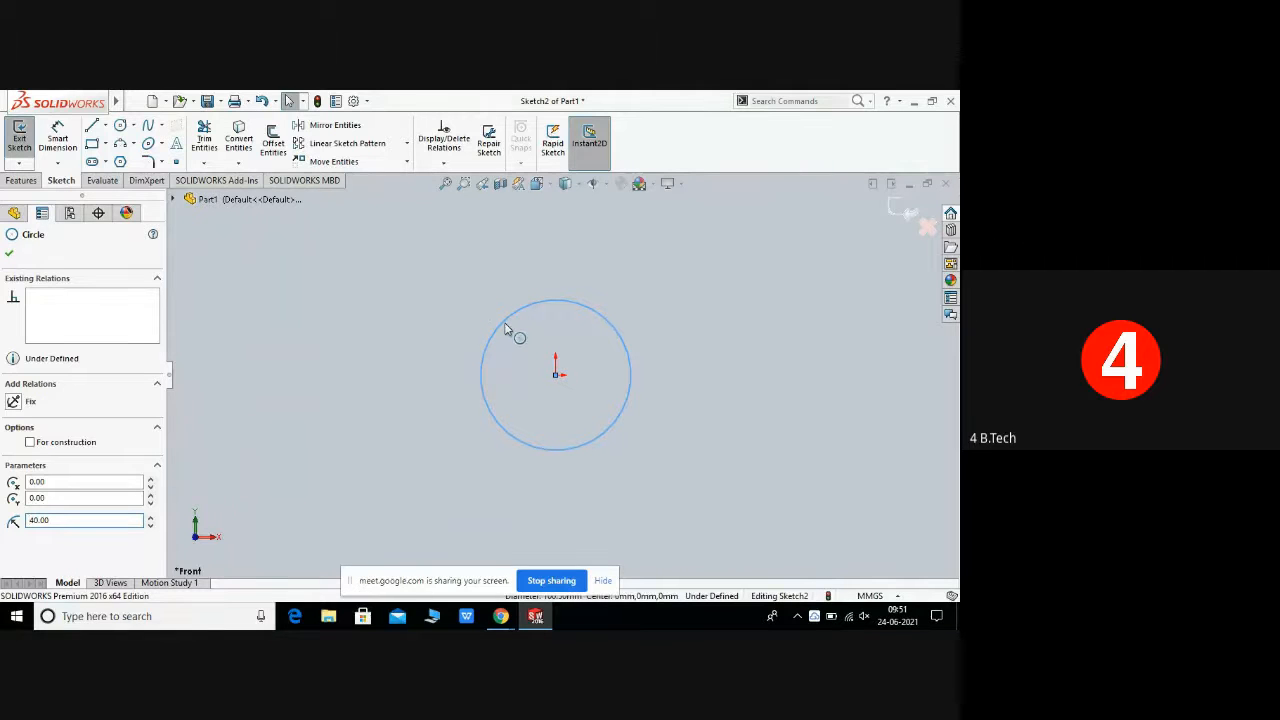
# Step: Drag the circle's edge to enlarge it to a radius of about 65 mm and add a Fix relation
pyautogui.moveTo(493, 322); pyautogui.dragTo(448, 323)
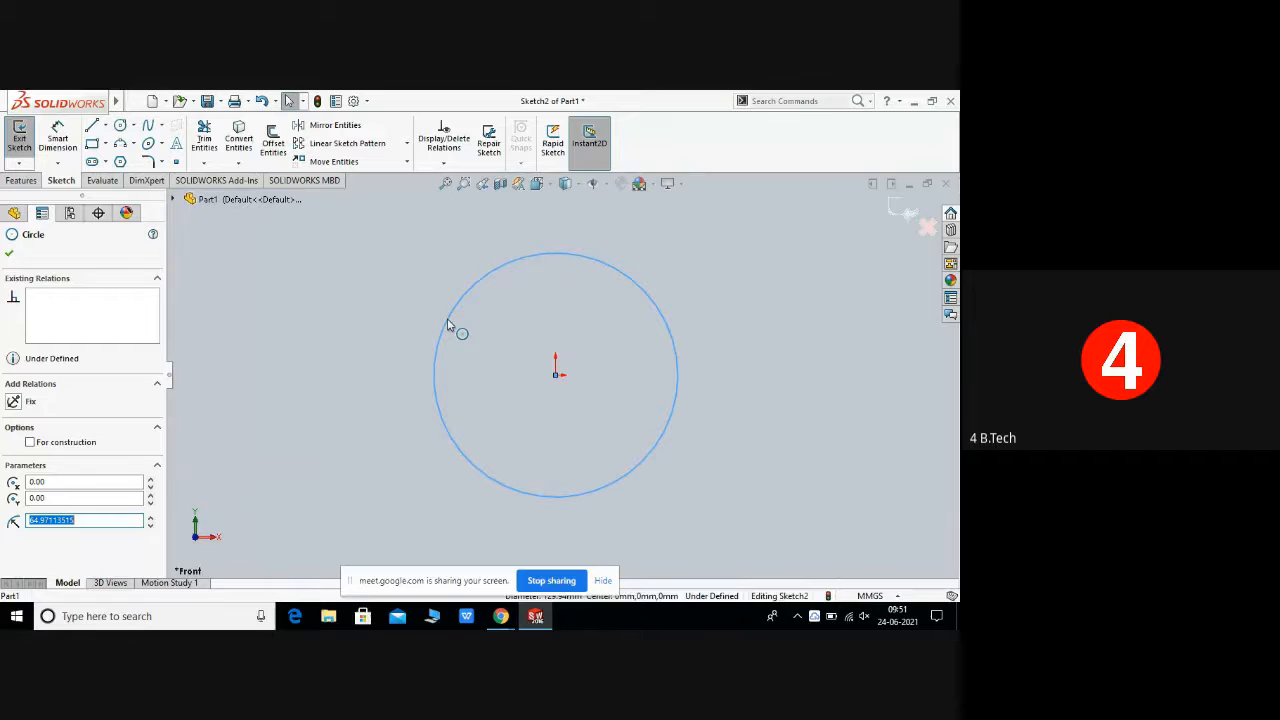
pyautogui.click(14, 402)
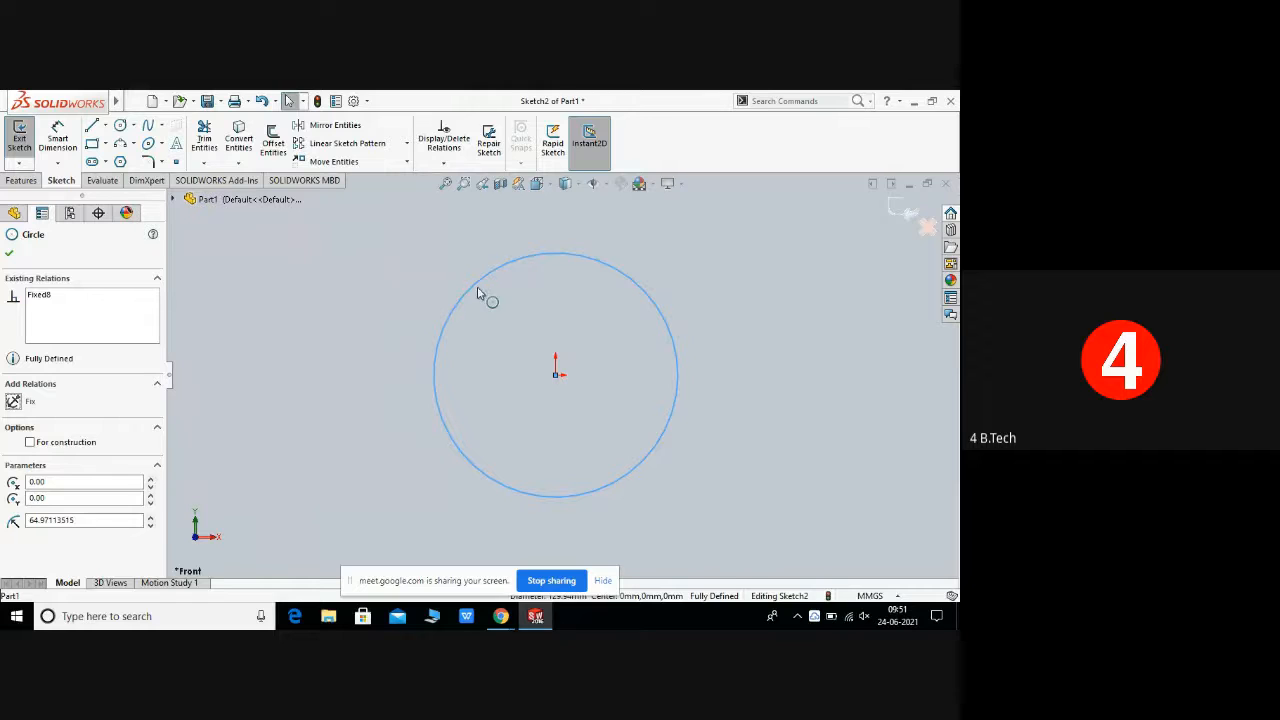
# Step: Try to resize the fixed circle by dragging its edge, then close the circle properties
pyautogui.moveTo(486, 297); pyautogui.dragTo(696, 432)
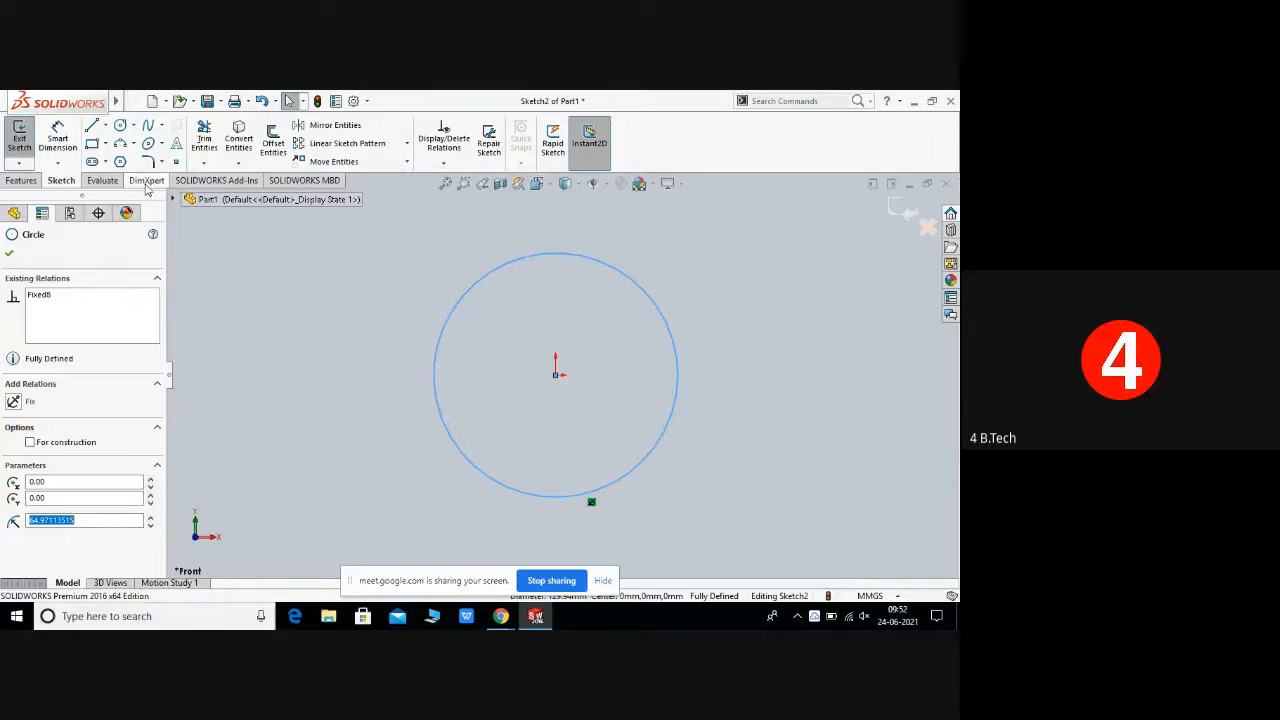
pyautogui.click(9, 253)
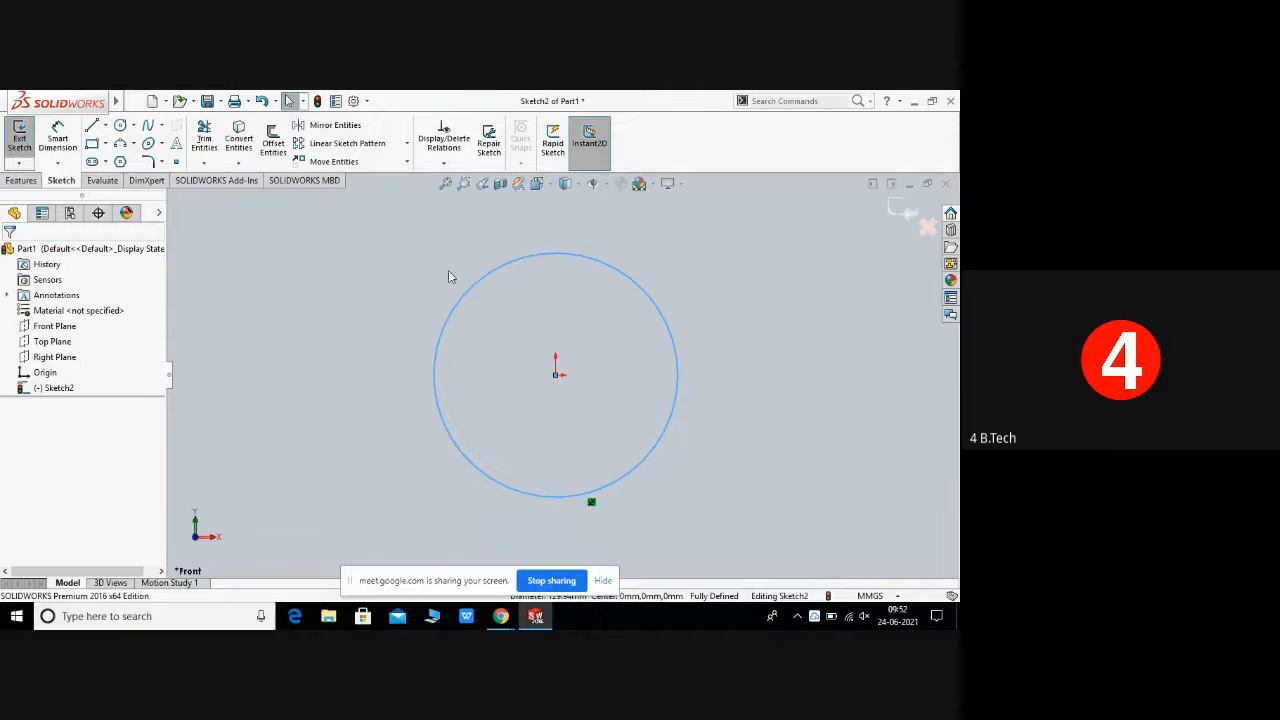
# Step: Select the circle with a selection window and delete it
pyautogui.moveTo(397, 240); pyautogui.dragTo(728, 508)
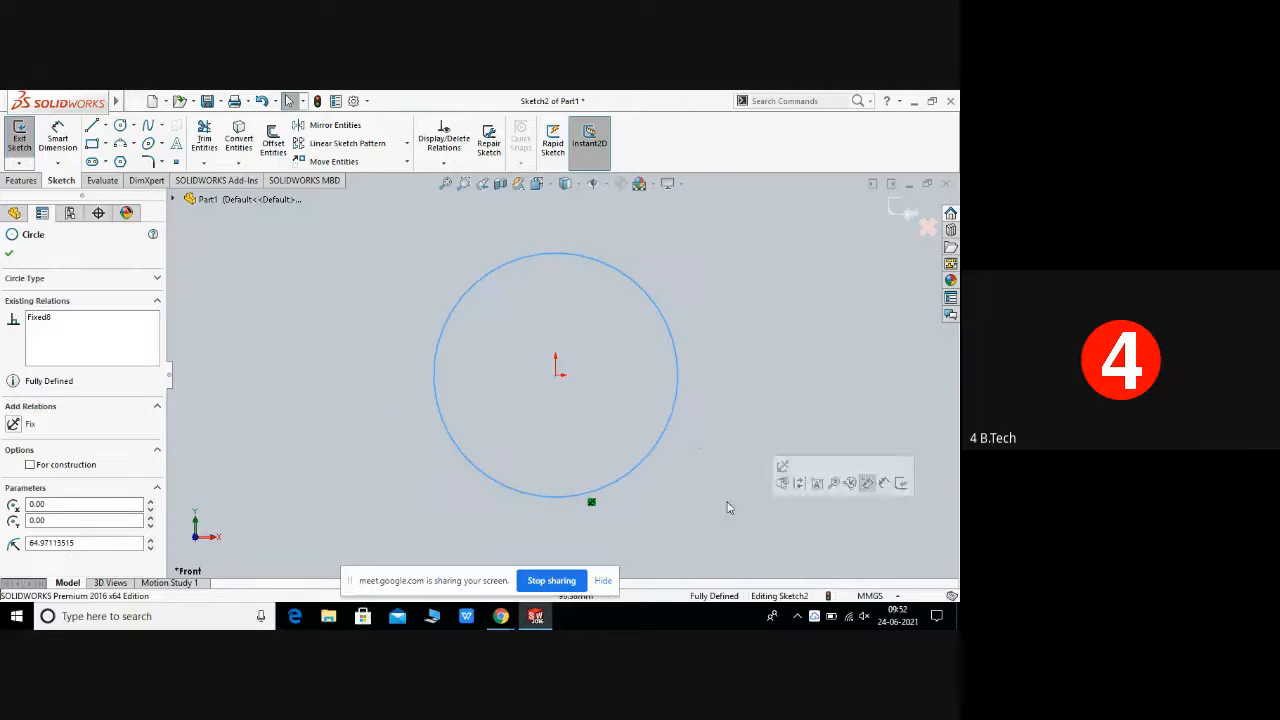
pyautogui.rightClick(691, 440)
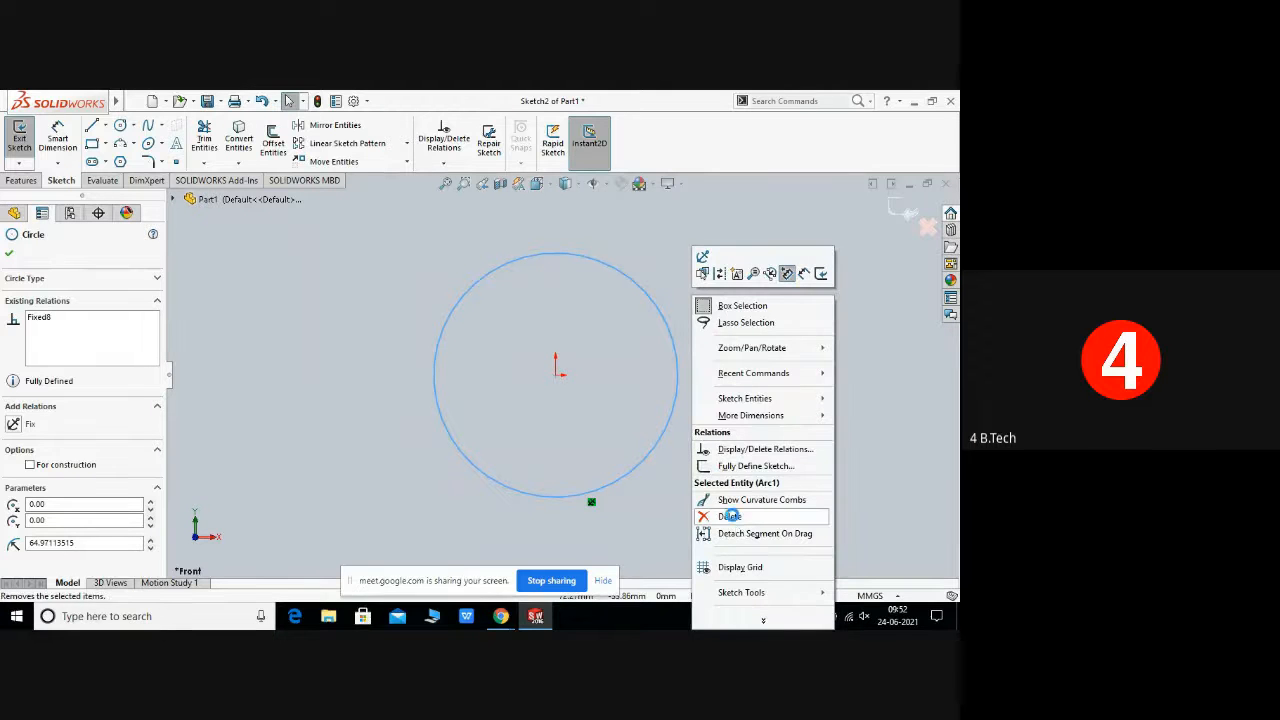
pyautogui.click(729, 516)
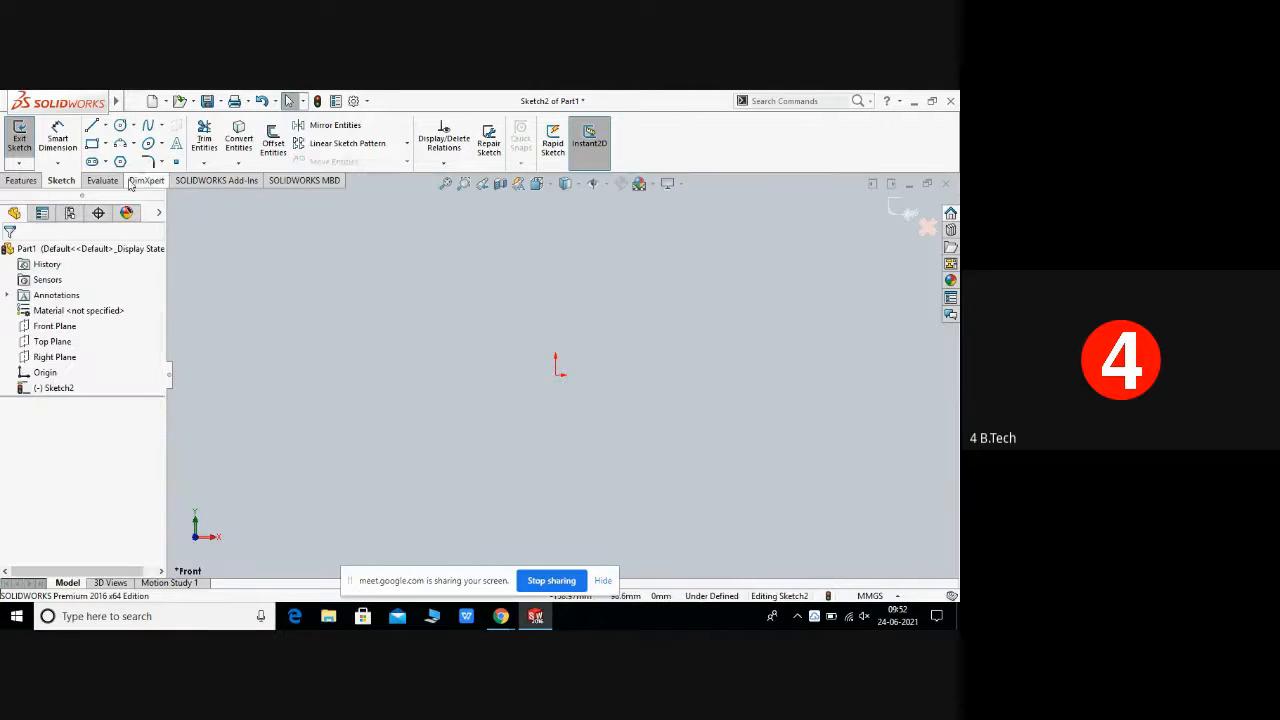
# Step: Draw a nearly horizontal line about 106 mm long above the origin and end the Line command
pyautogui.click(133, 127)
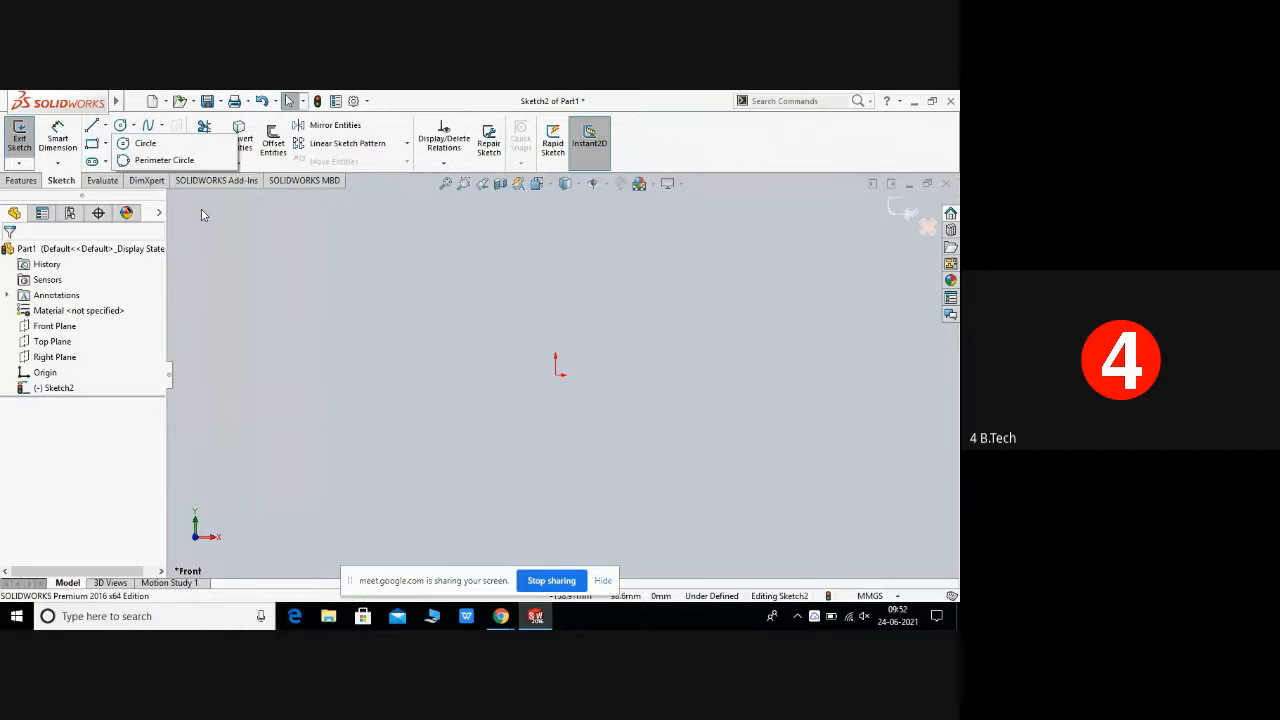
pyautogui.moveTo(106, 167)
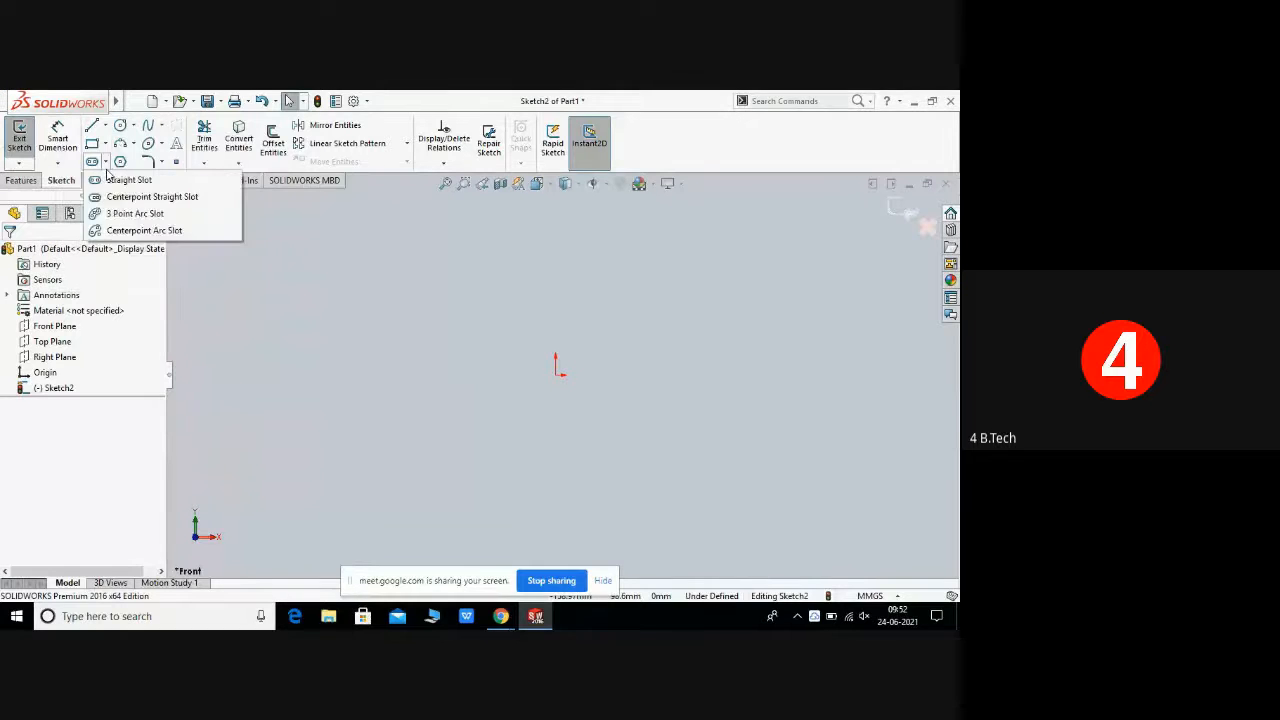
pyautogui.click(92, 126)
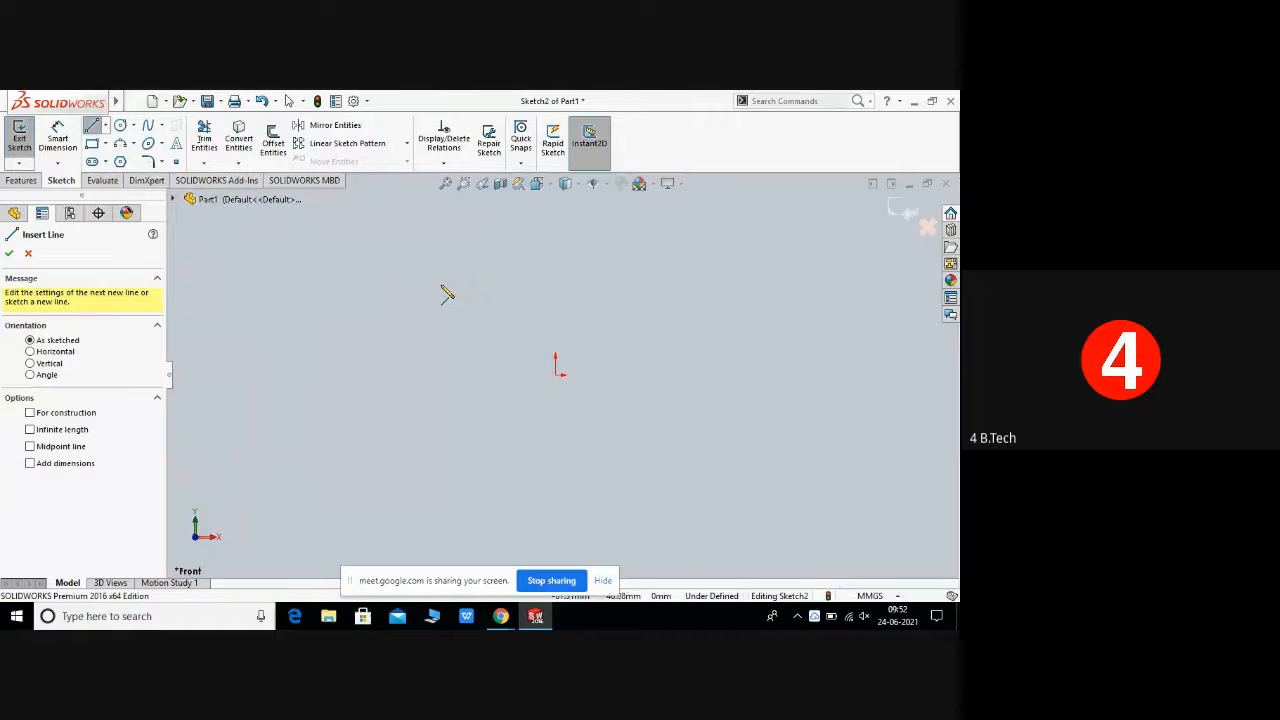
pyautogui.click(441, 283)
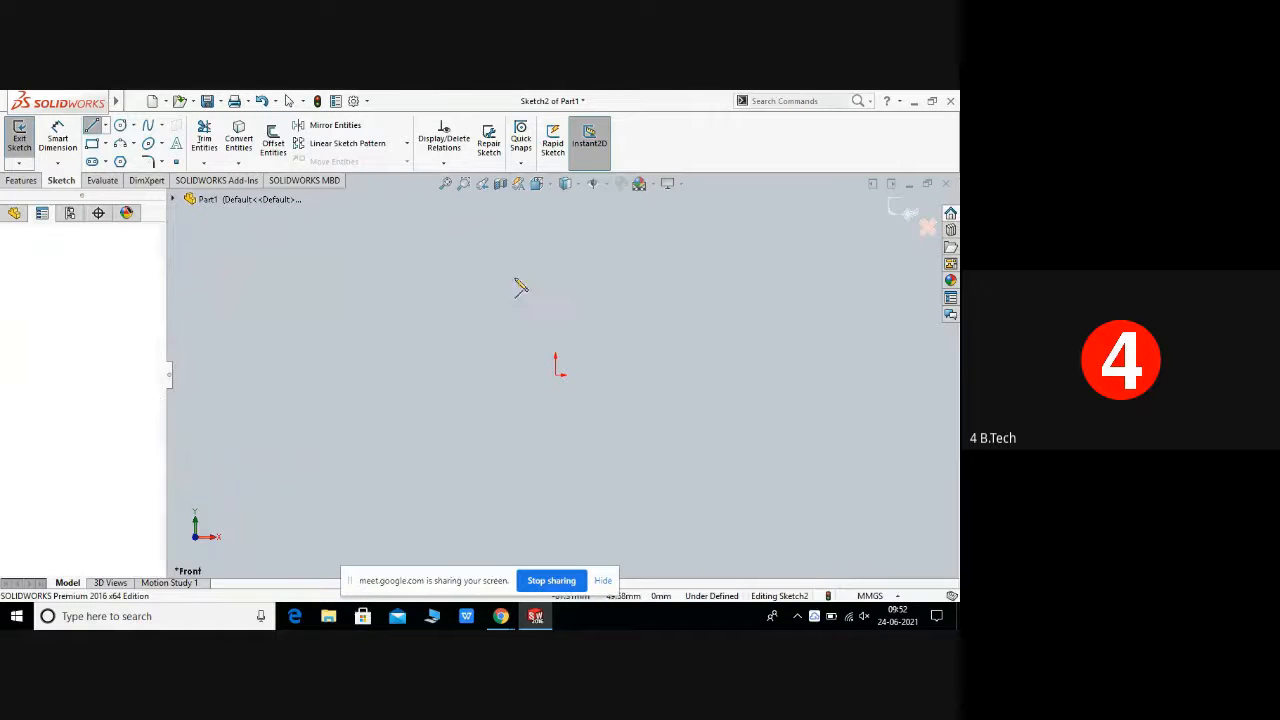
pyautogui.click(642, 279)
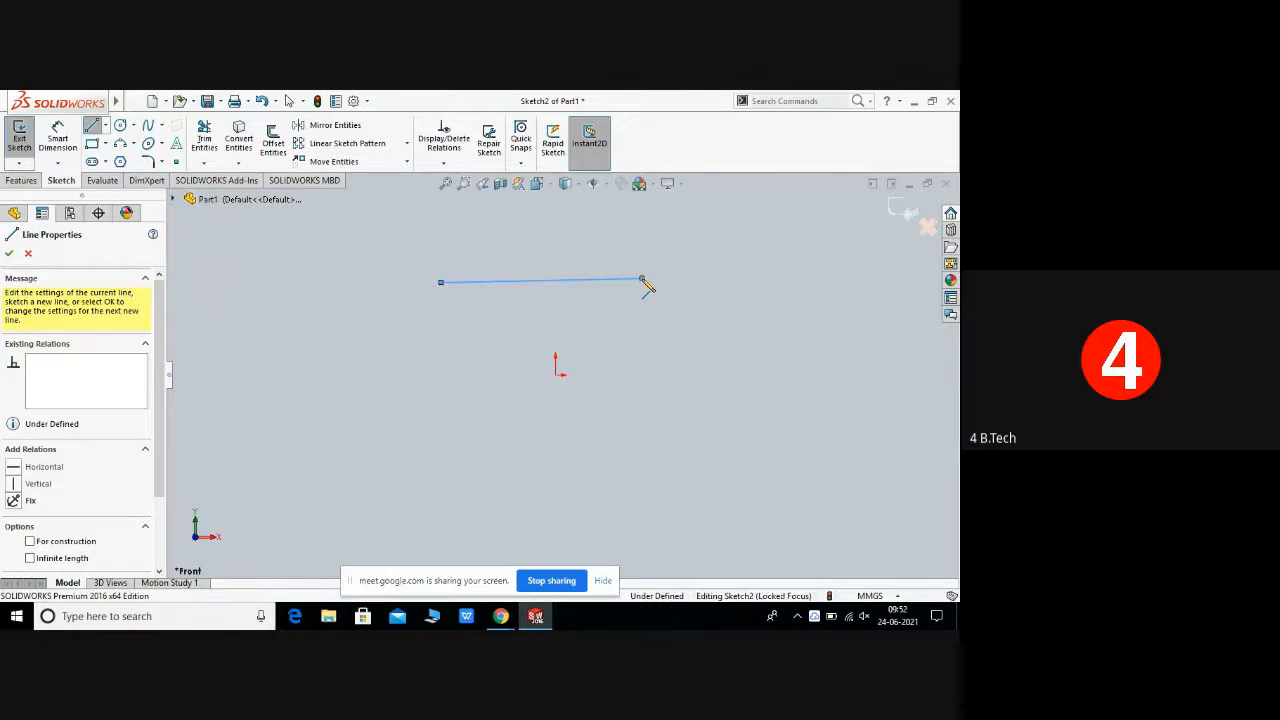
pyautogui.rightClick(643, 282)
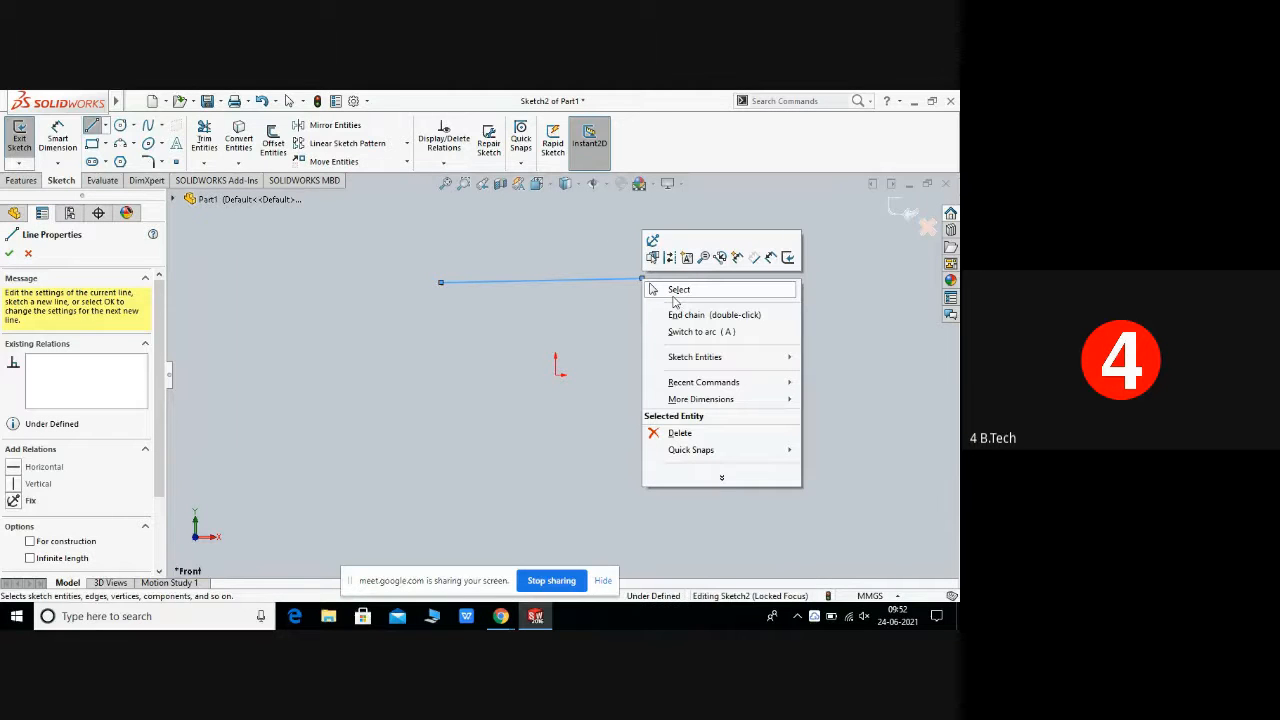
pyautogui.click(678, 290)
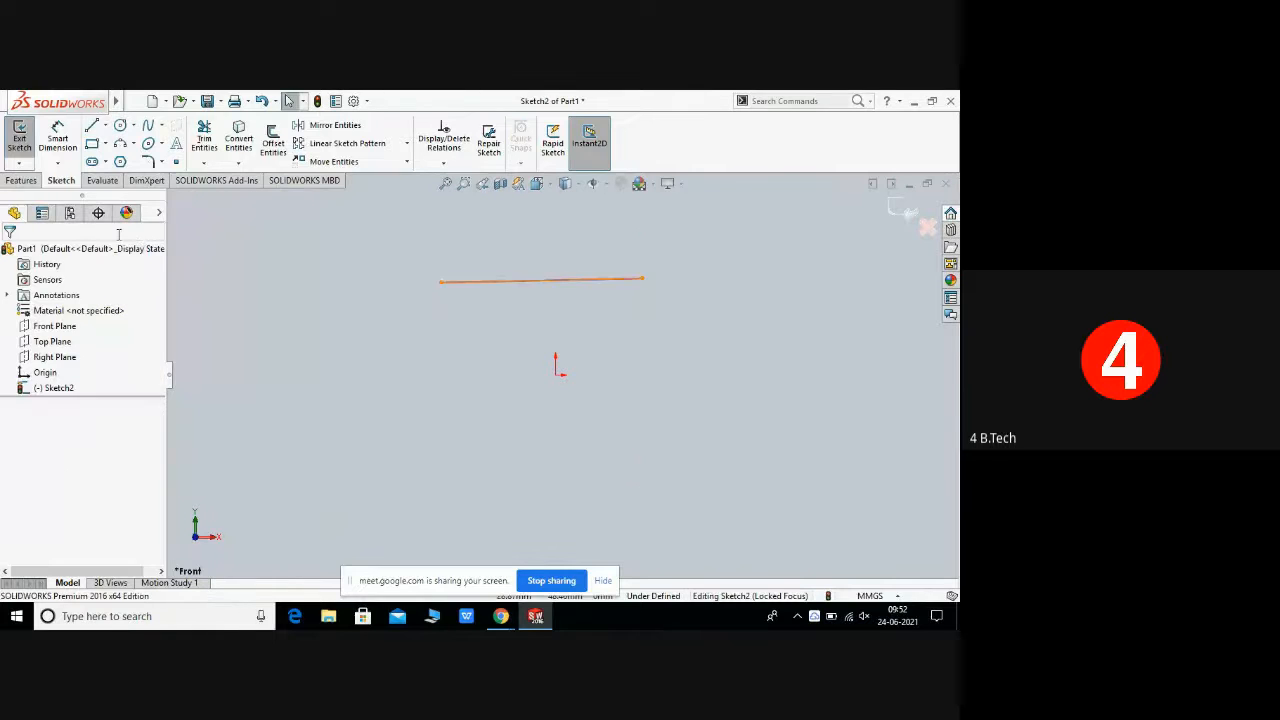
# Step: Draw a vertical line about 71 mm long to the left of the origin and end the Line command
pyautogui.click(540, 280)
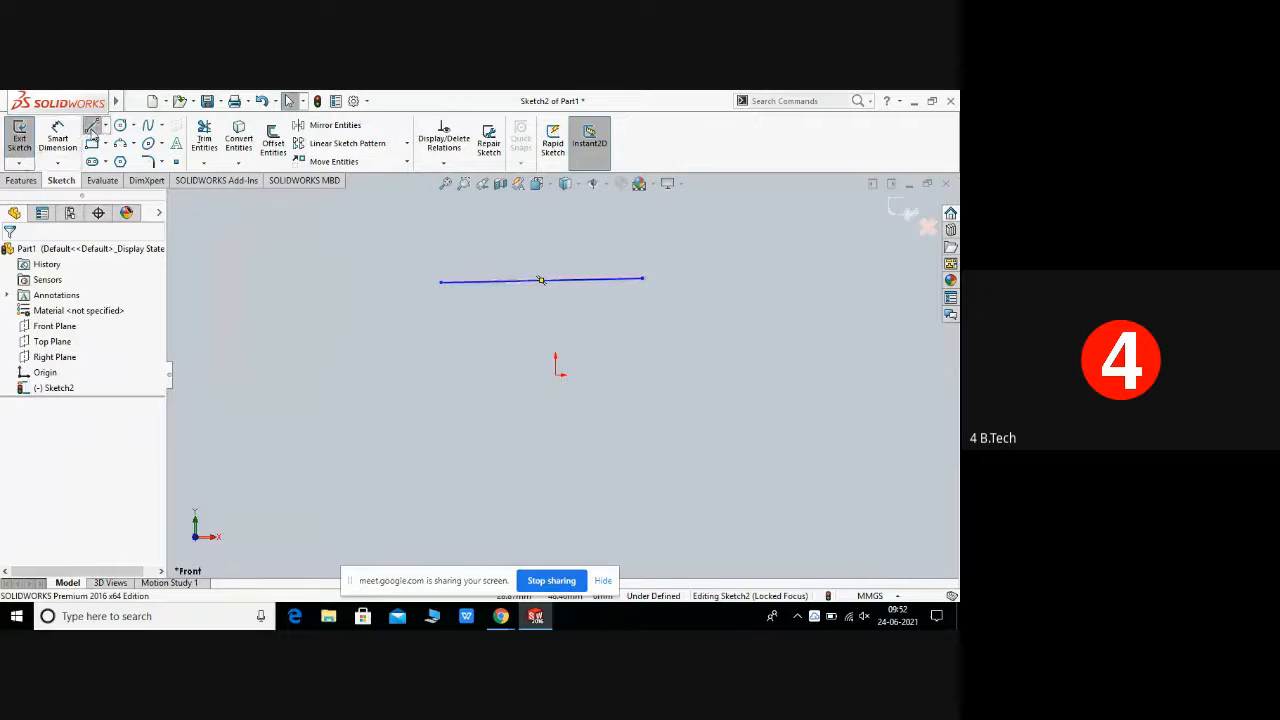
pyautogui.click(91, 127)
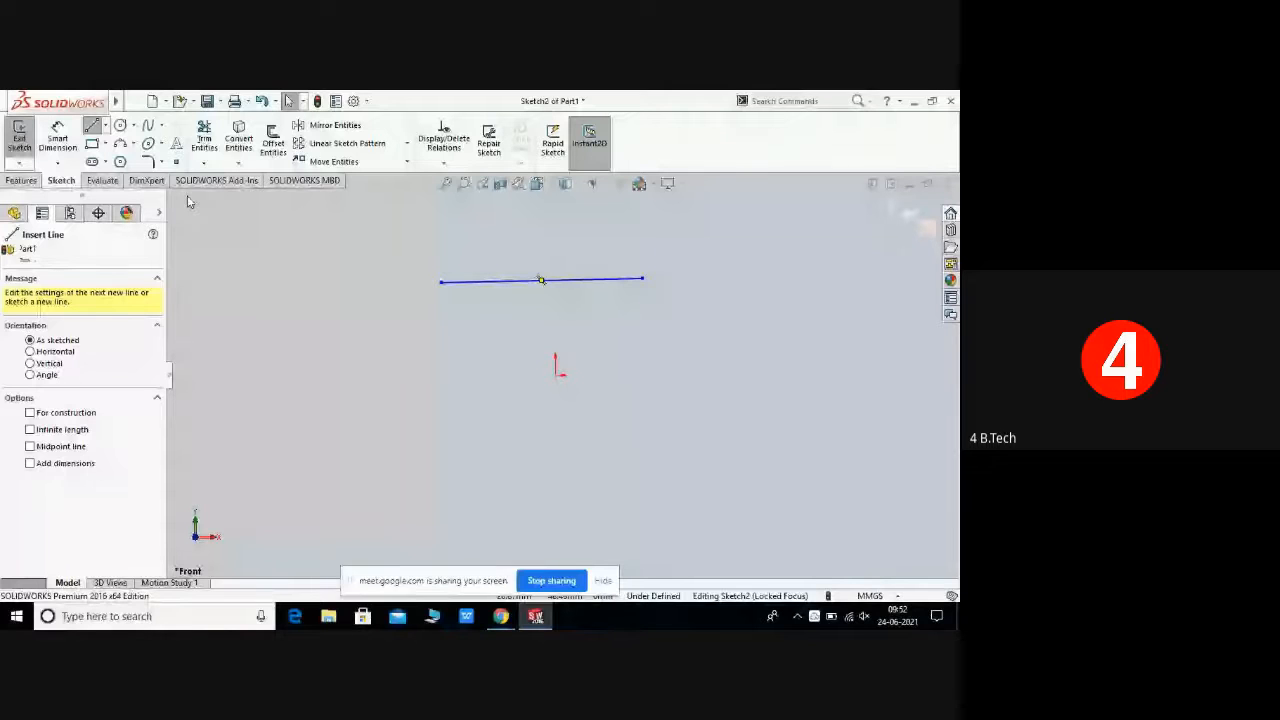
pyautogui.click(390, 356)
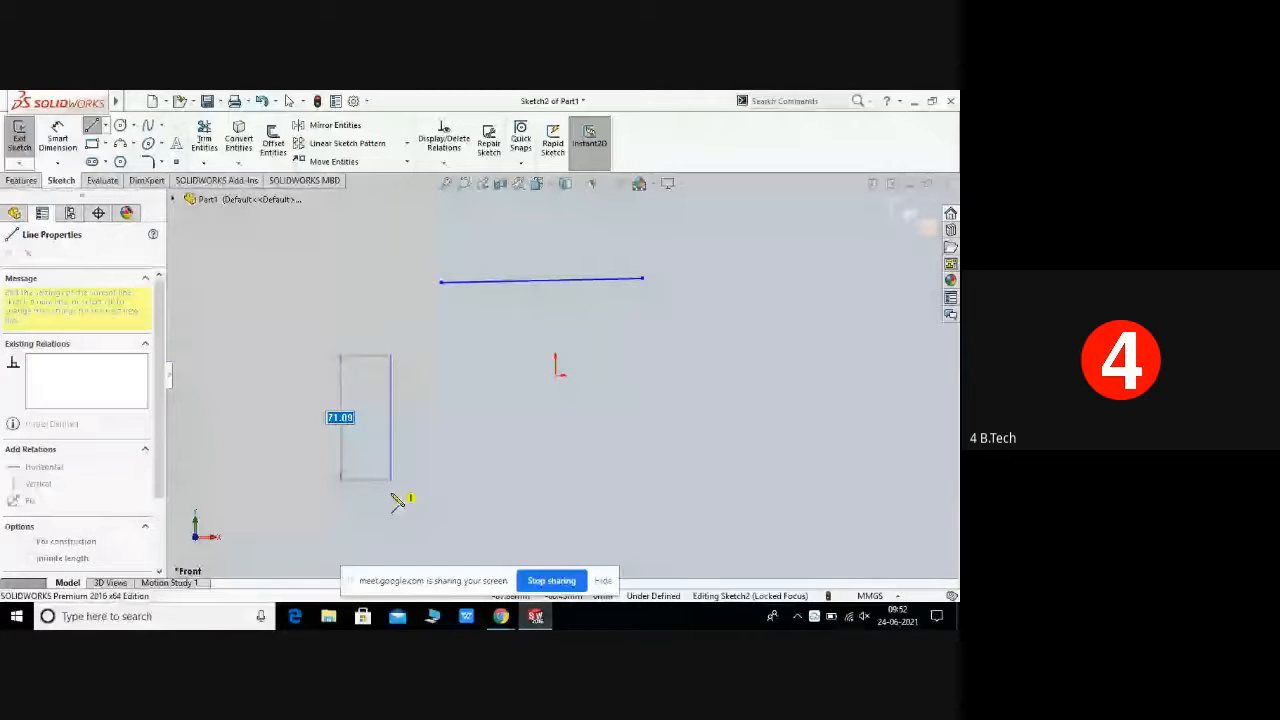
pyautogui.rightClick(398, 502)
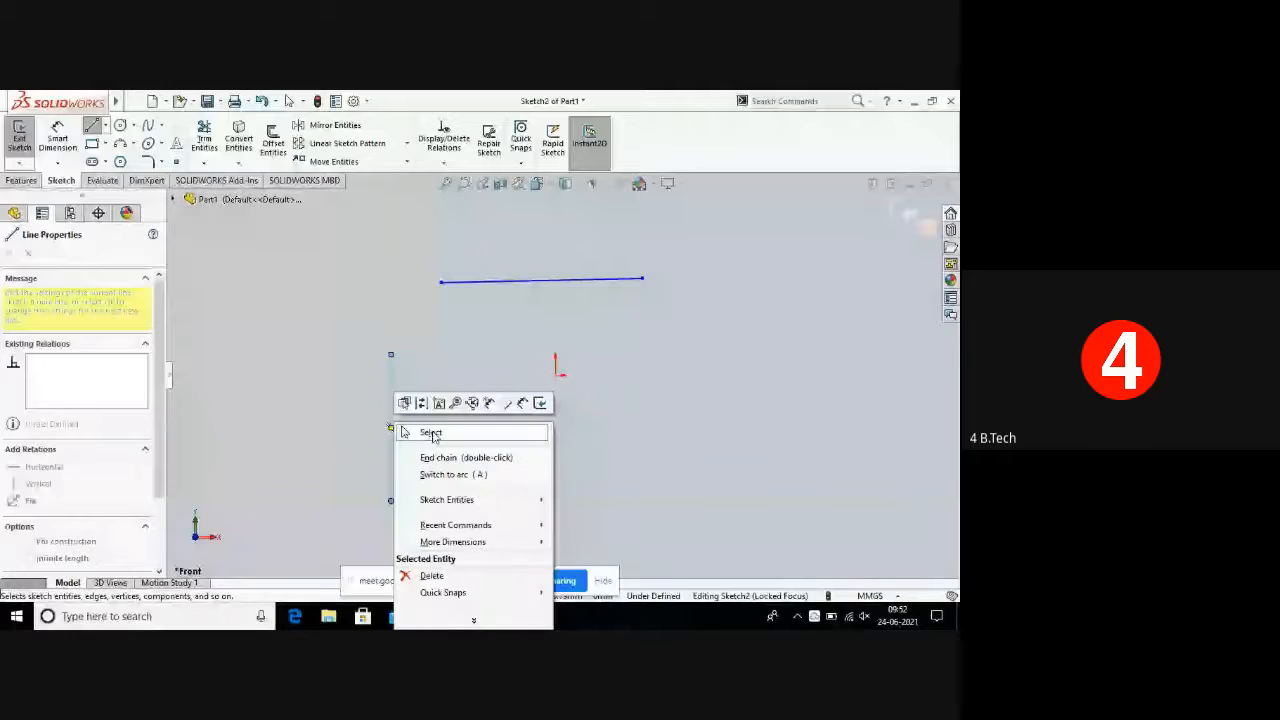
pyautogui.click(432, 436)
pyautogui.click(133, 126)
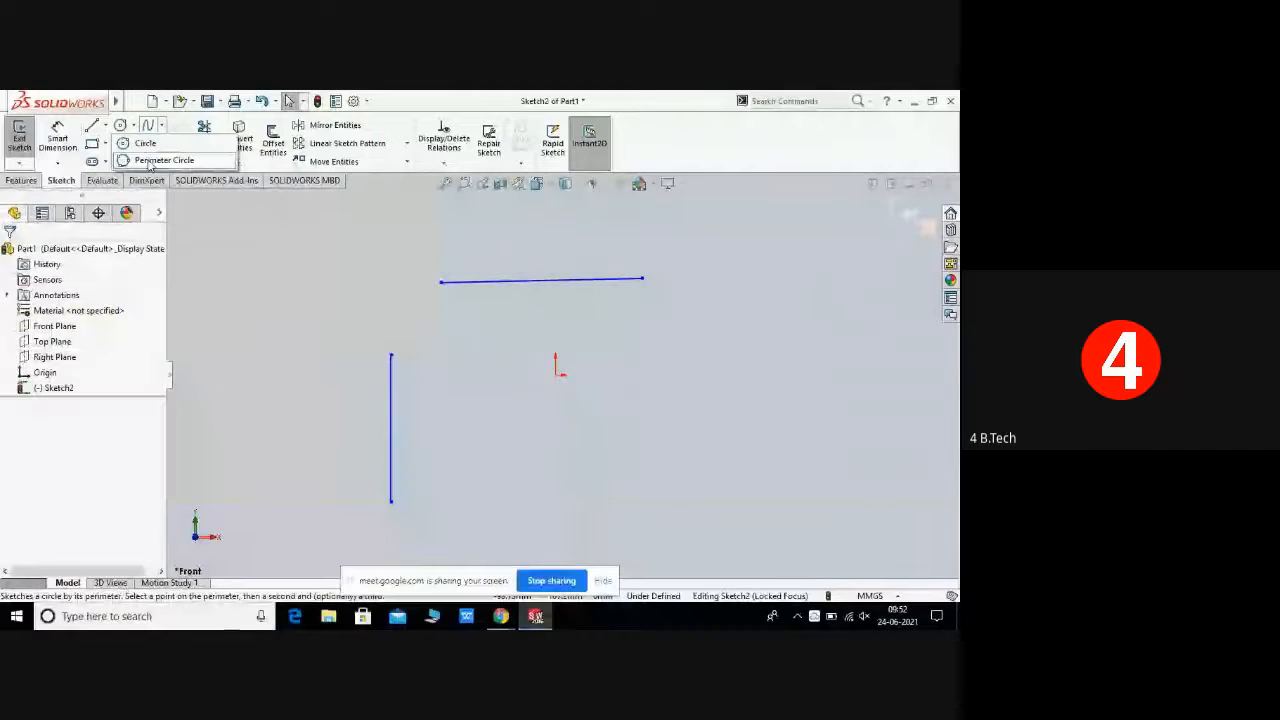
pyautogui.click(152, 161)
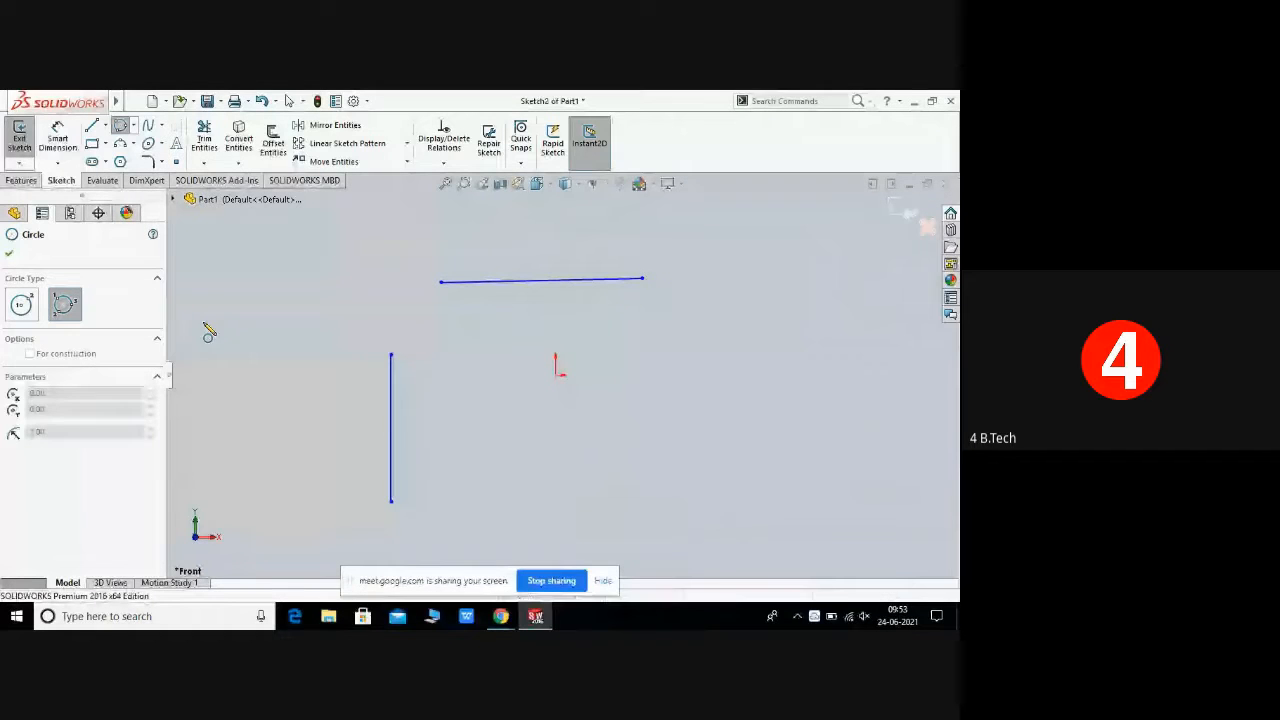
pyautogui.press('Escape')
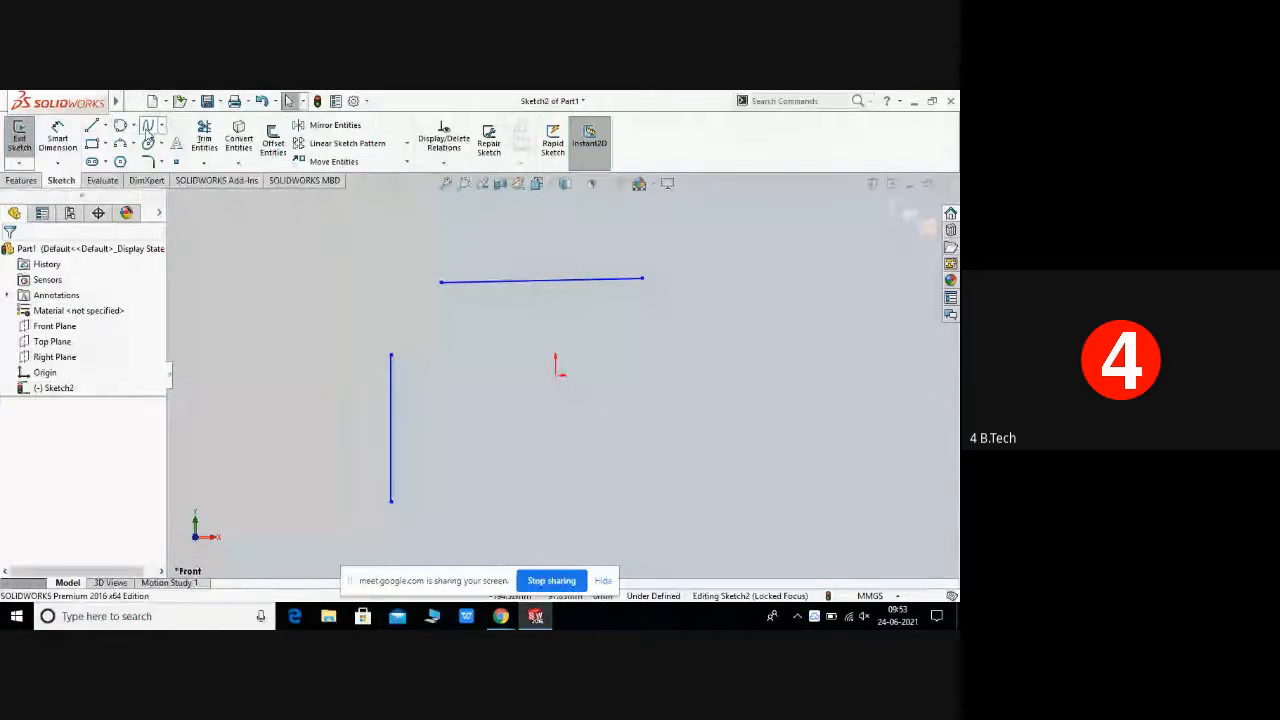
# Step: Draw a perimeter circle tangent to both the horizontal and vertical lines and close the Circle tool
pyautogui.click(133, 126)
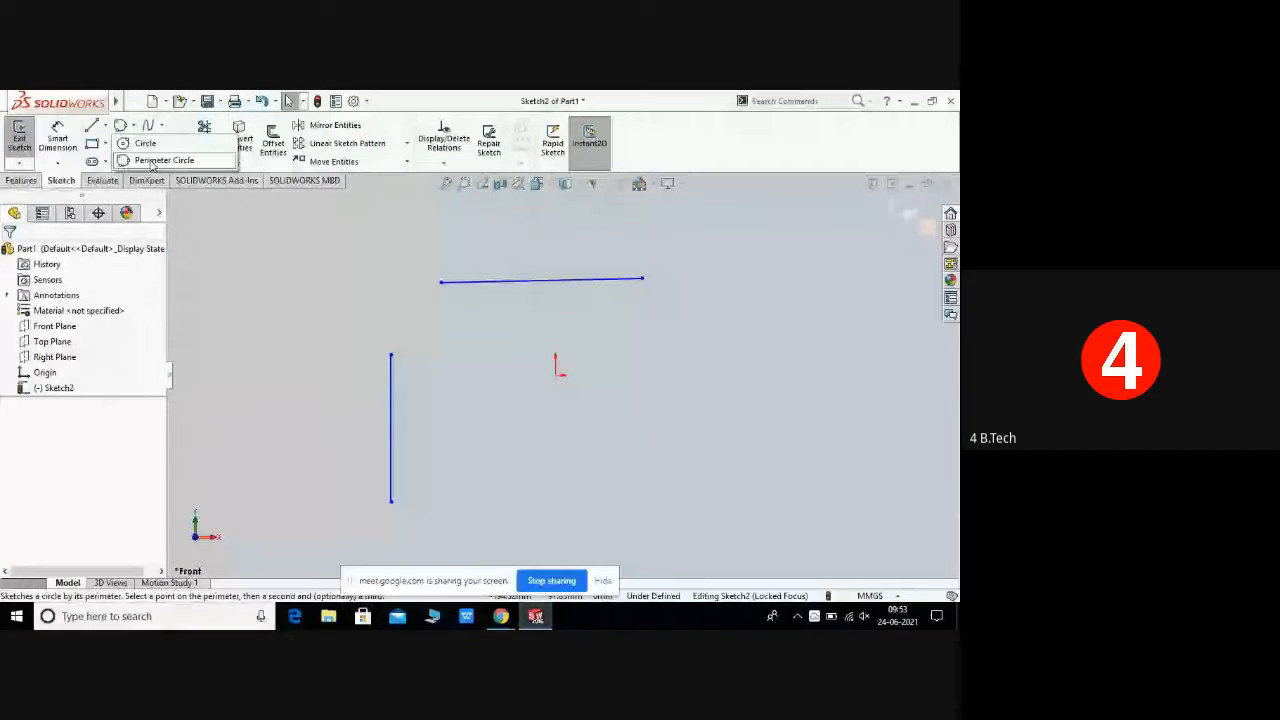
pyautogui.click(155, 161)
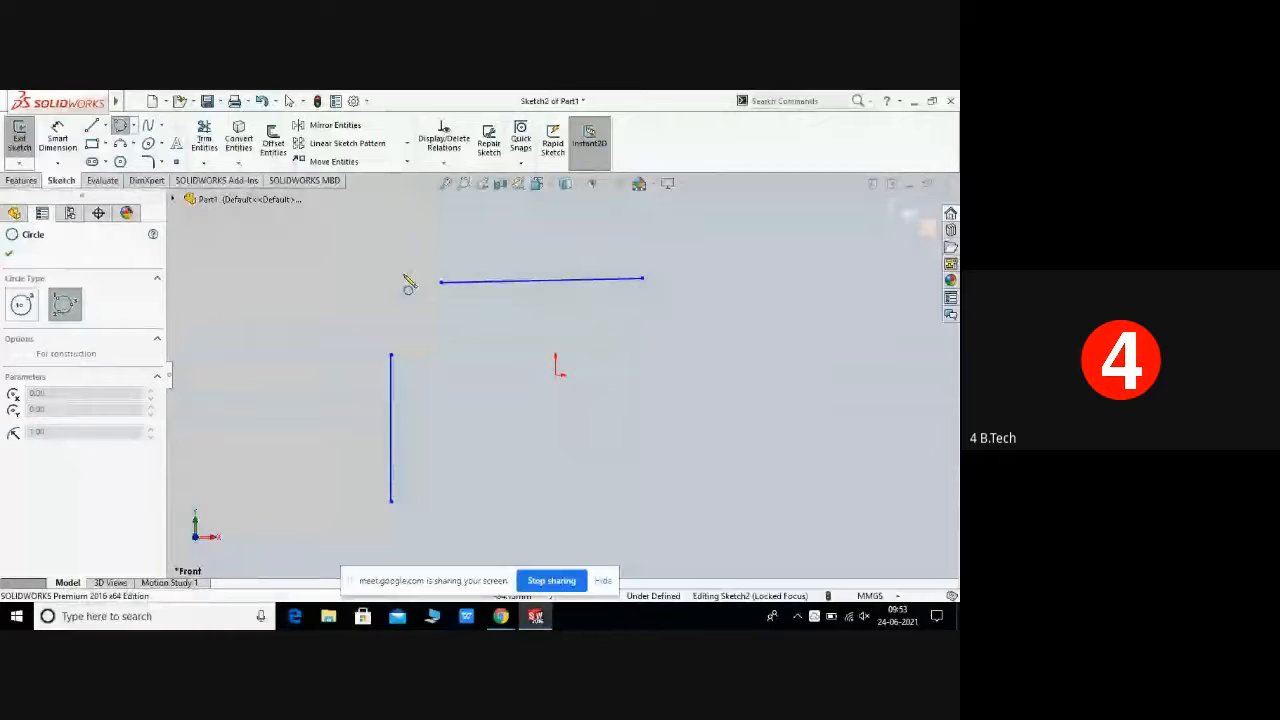
pyautogui.click(510, 282)
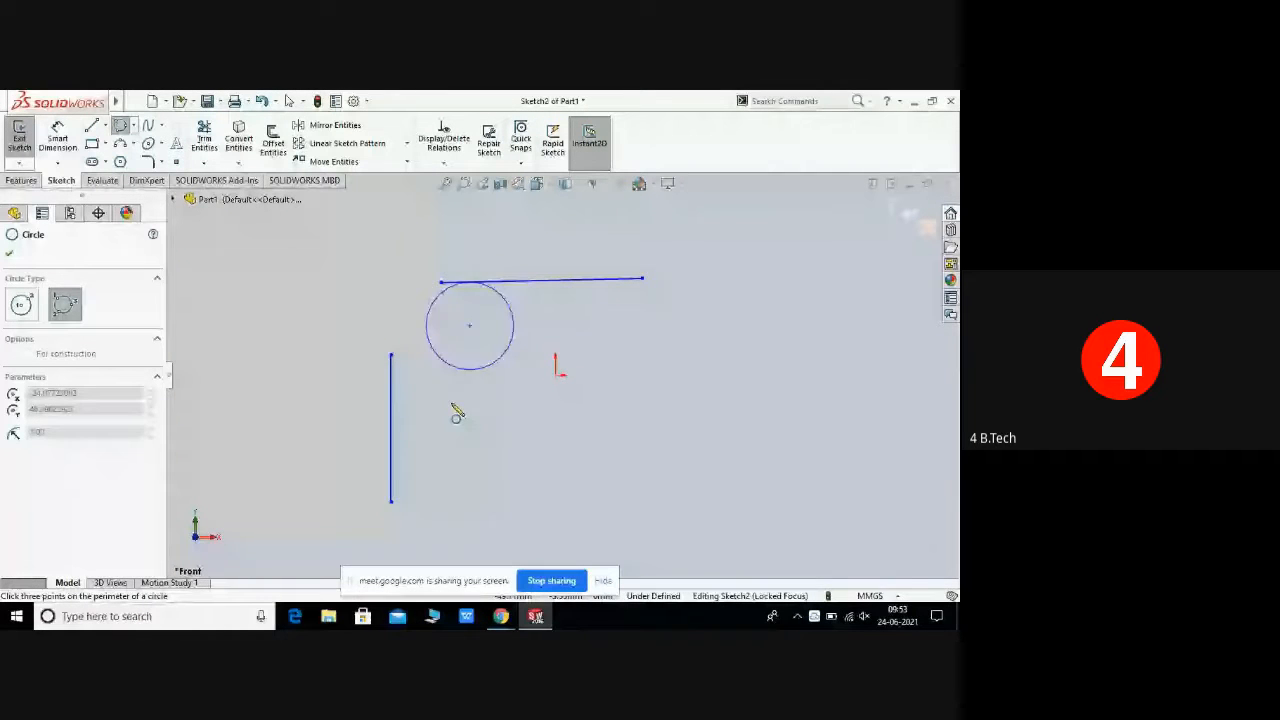
pyautogui.click(393, 428)
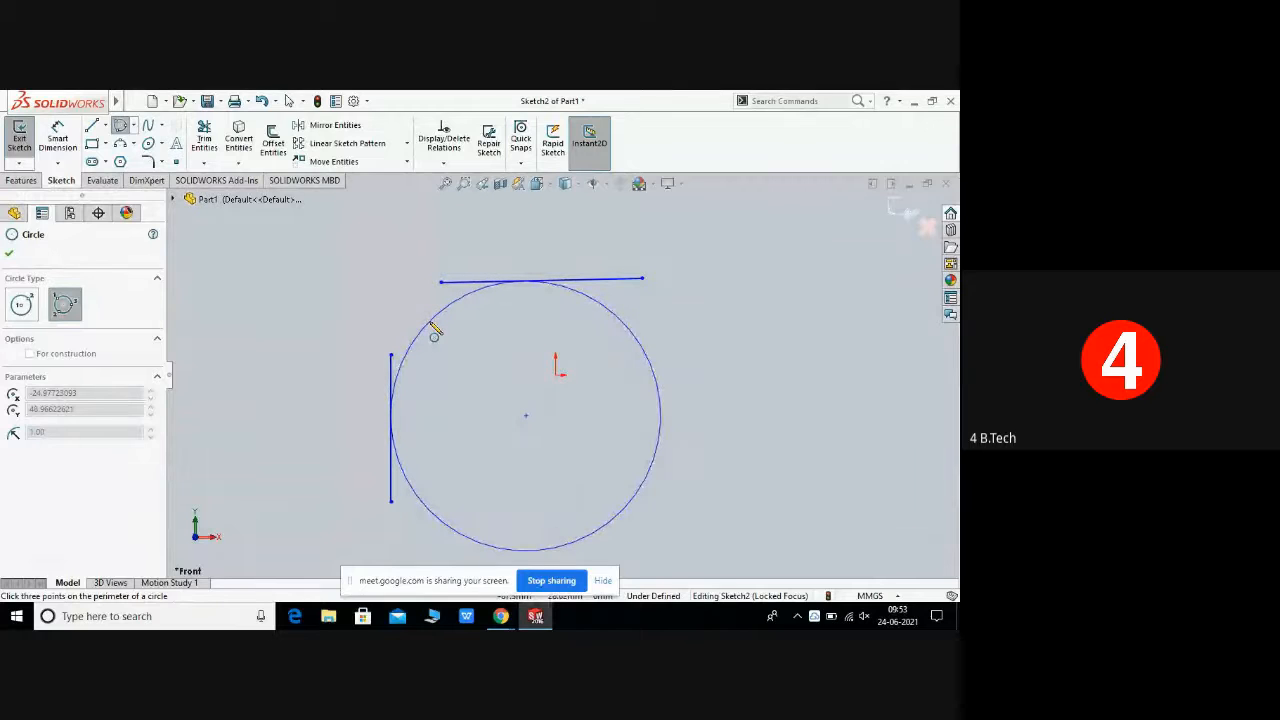
pyautogui.click(434, 336)
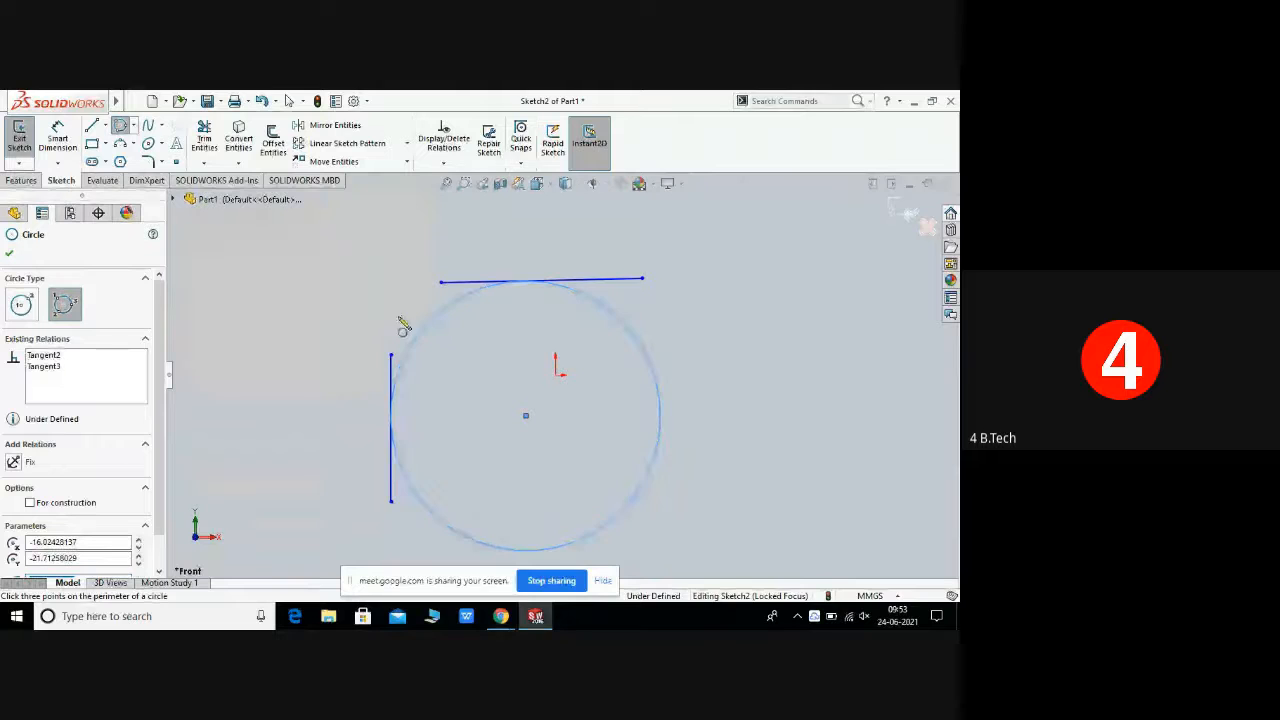
pyautogui.click(9, 253)
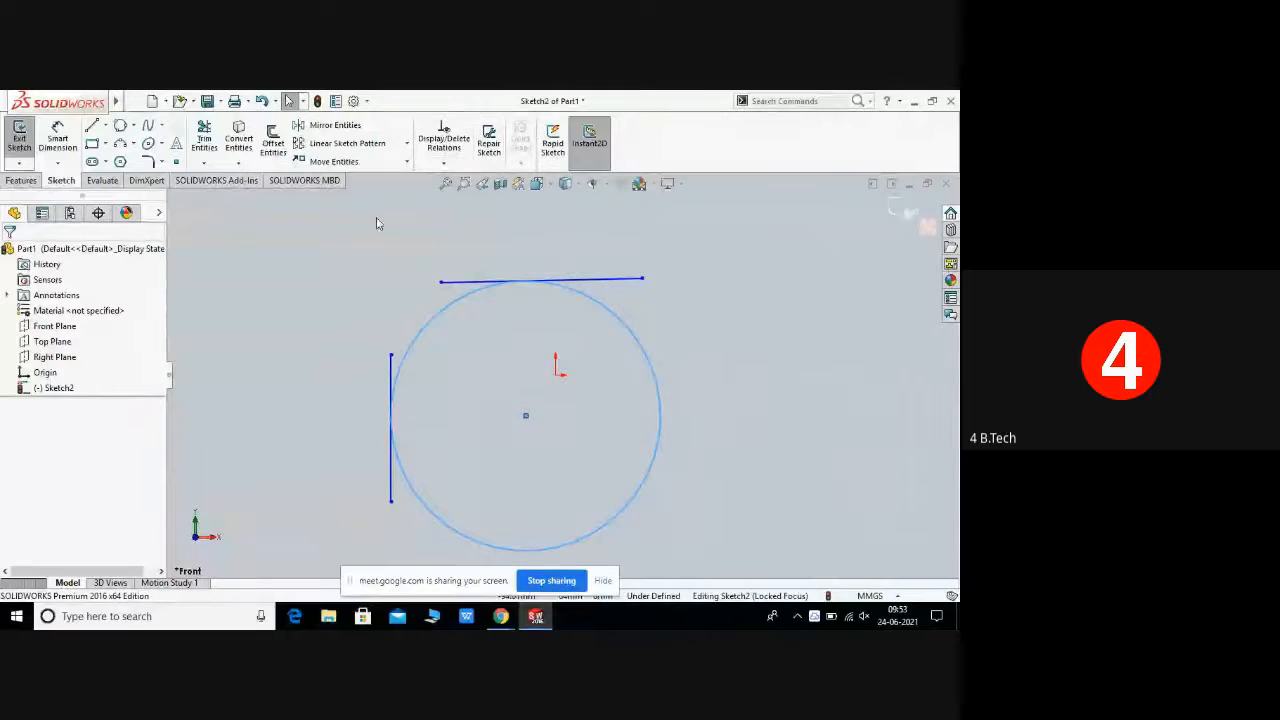
# Step: Select the two lines with a selection window and delete them
pyautogui.moveTo(320, 232); pyautogui.dragTo(722, 545)
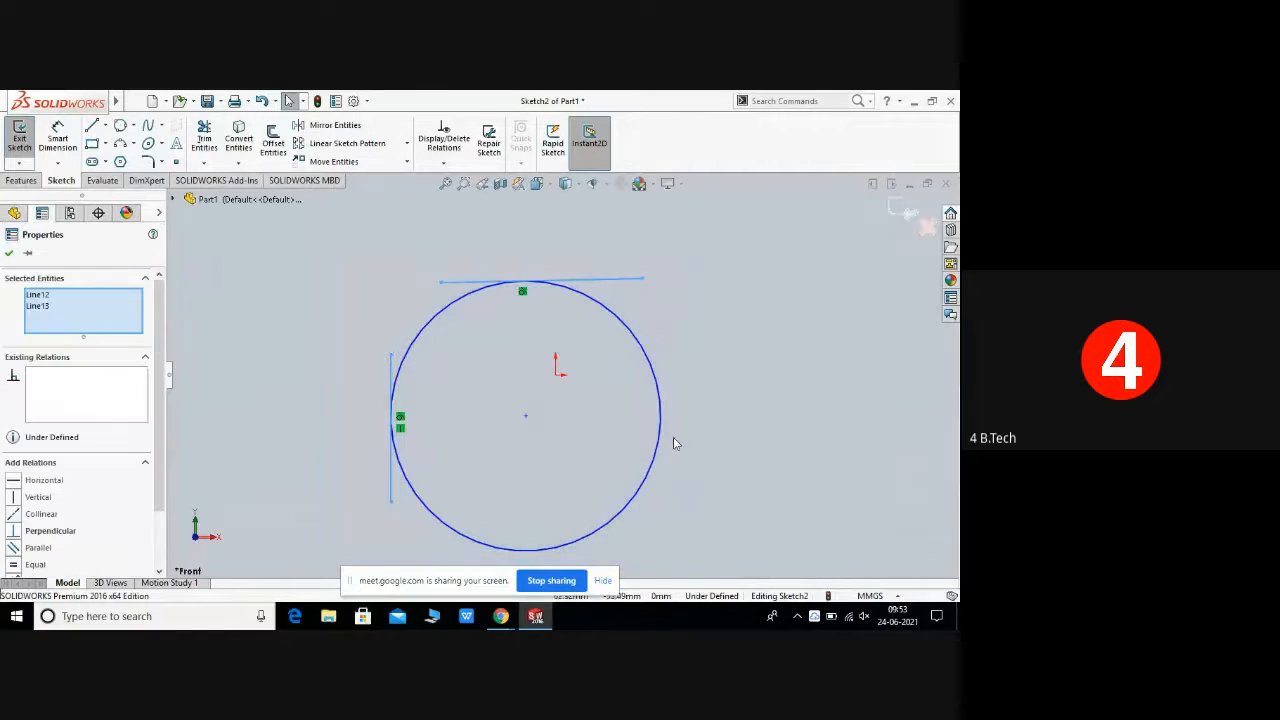
pyautogui.rightClick(673, 437)
pyautogui.click(708, 517)
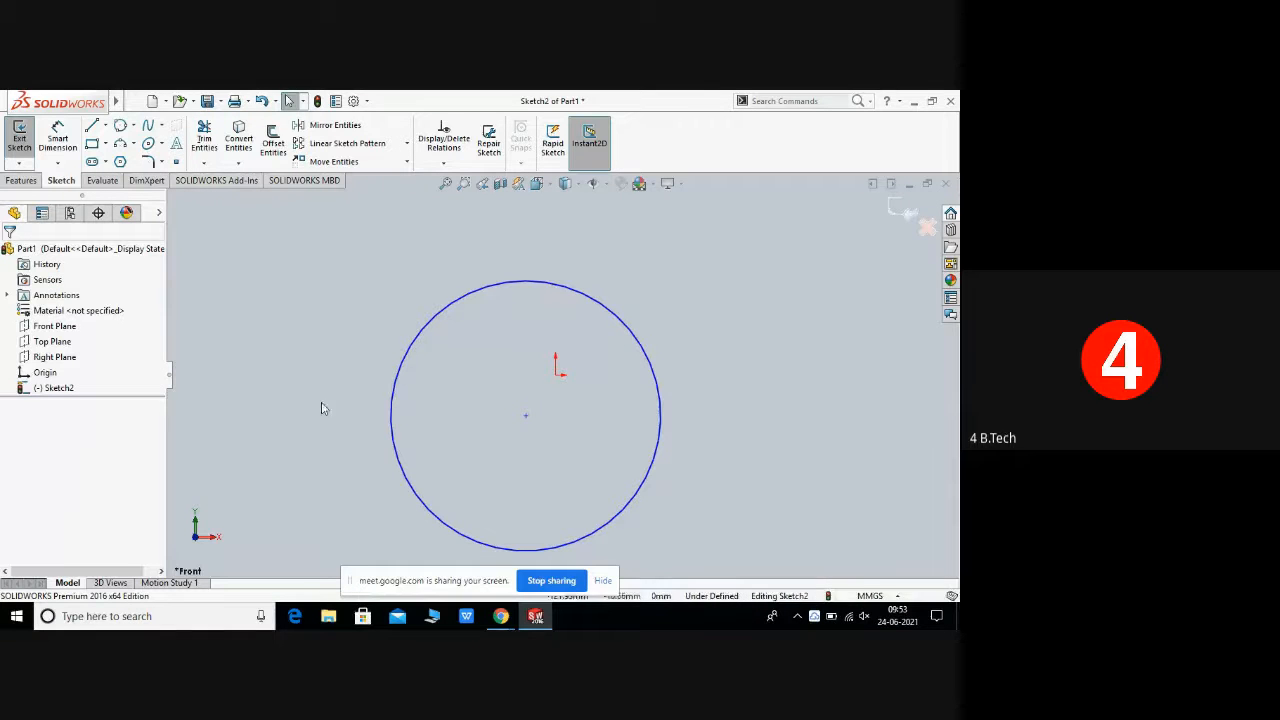
# Step: Select the perimeter circle with a selection window and delete it
pyautogui.moveTo(348, 253); pyautogui.dragTo(708, 555)
pyautogui.rightClick(676, 515)
pyautogui.click(695, 516)
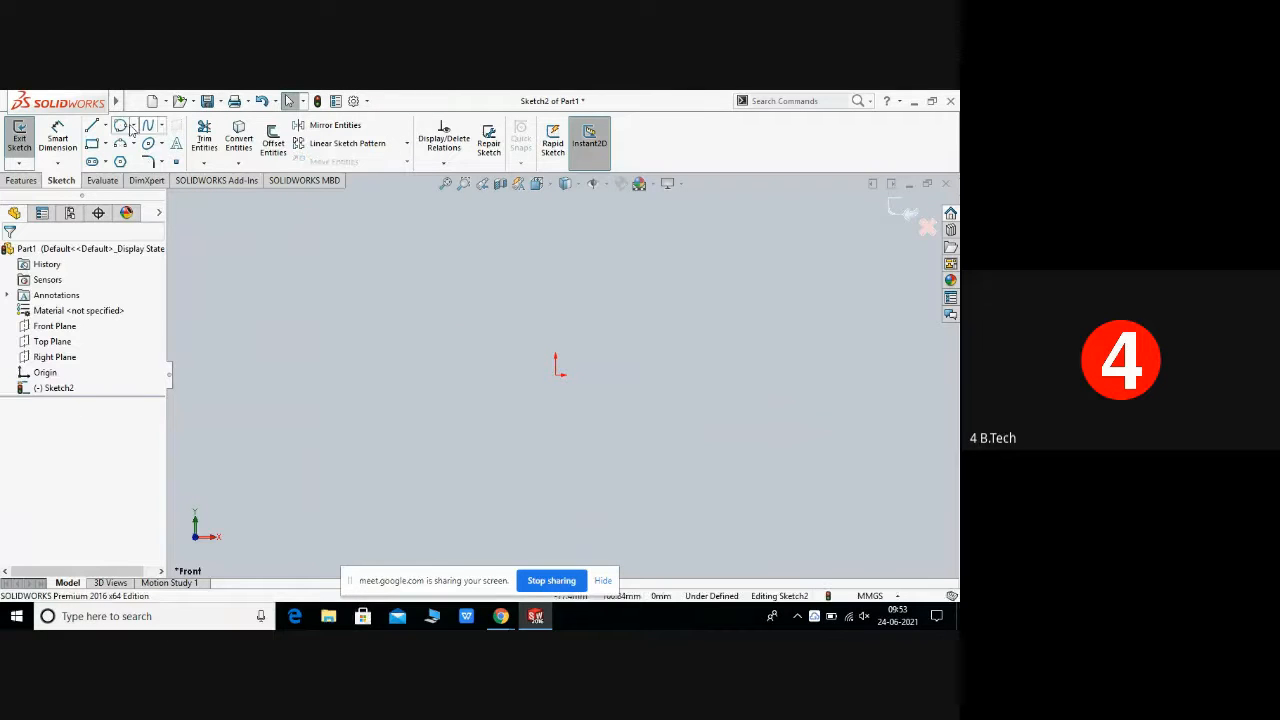
# Step: Draw a corner rectangle about 135 mm by 59 mm around the origin and close the Rectangle tool
pyautogui.click(134, 128)
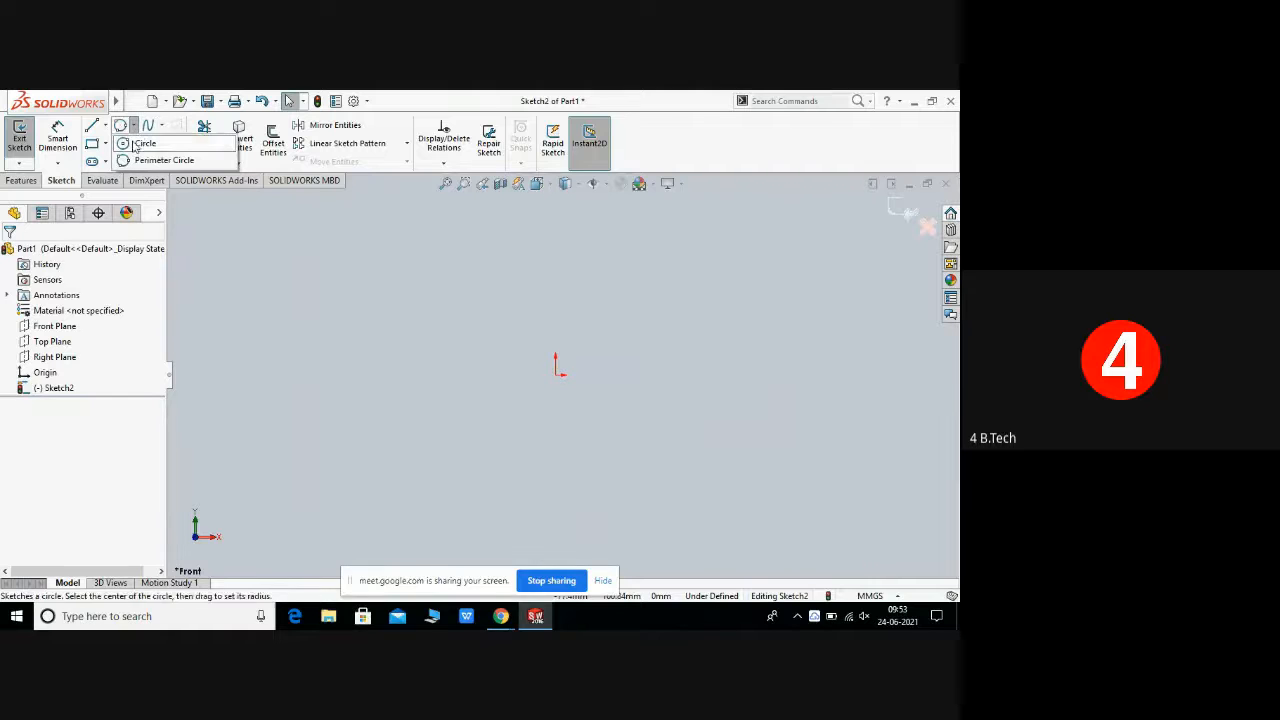
pyautogui.click(104, 161)
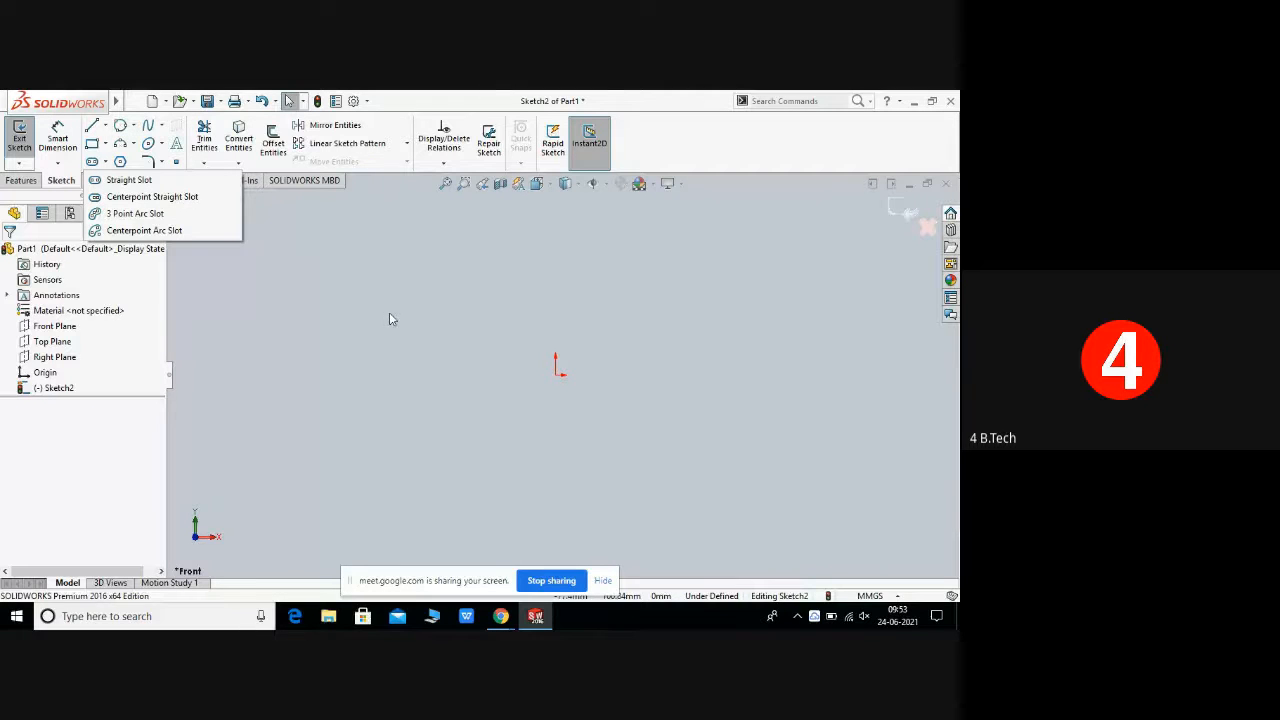
pyautogui.click(102, 145)
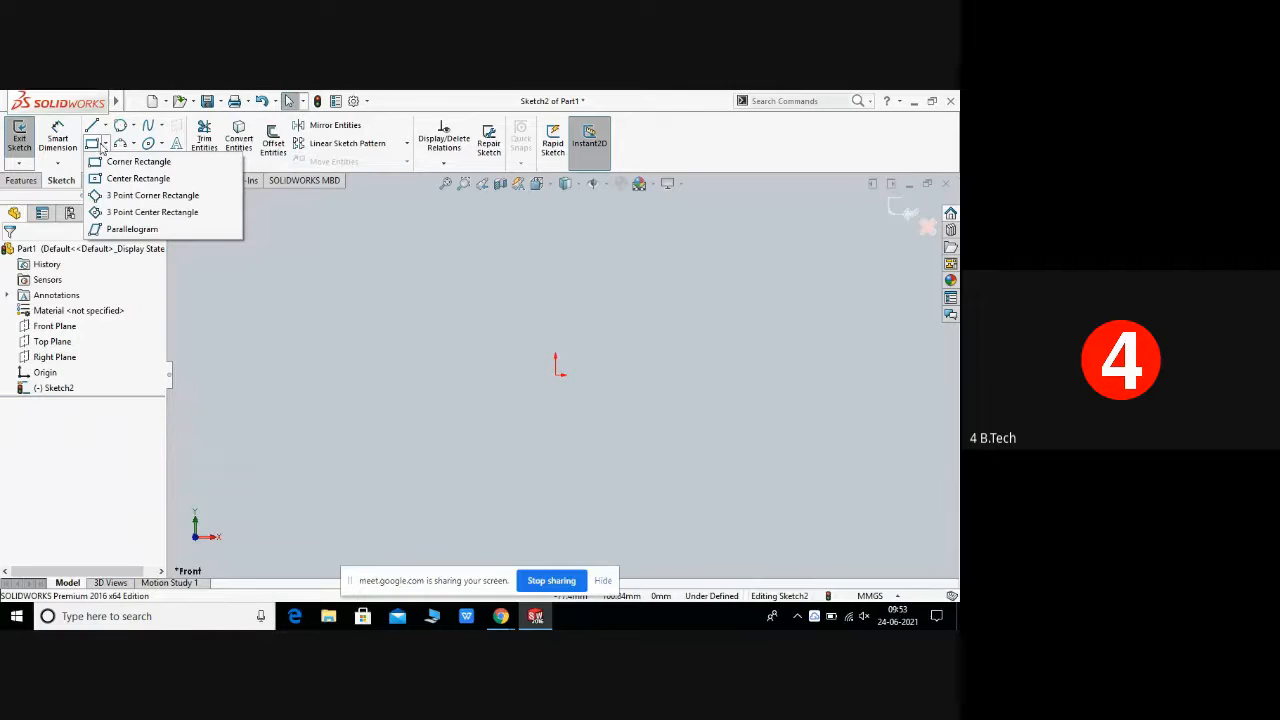
pyautogui.click(148, 163)
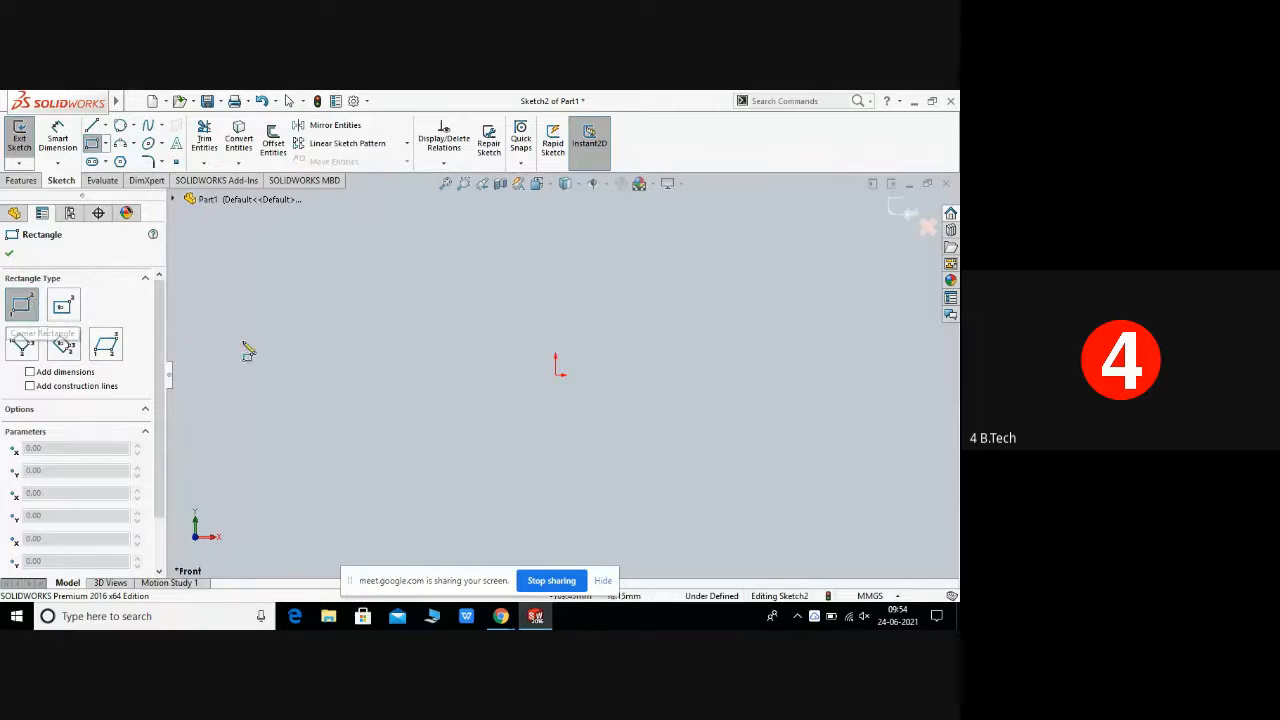
pyautogui.click(383, 385)
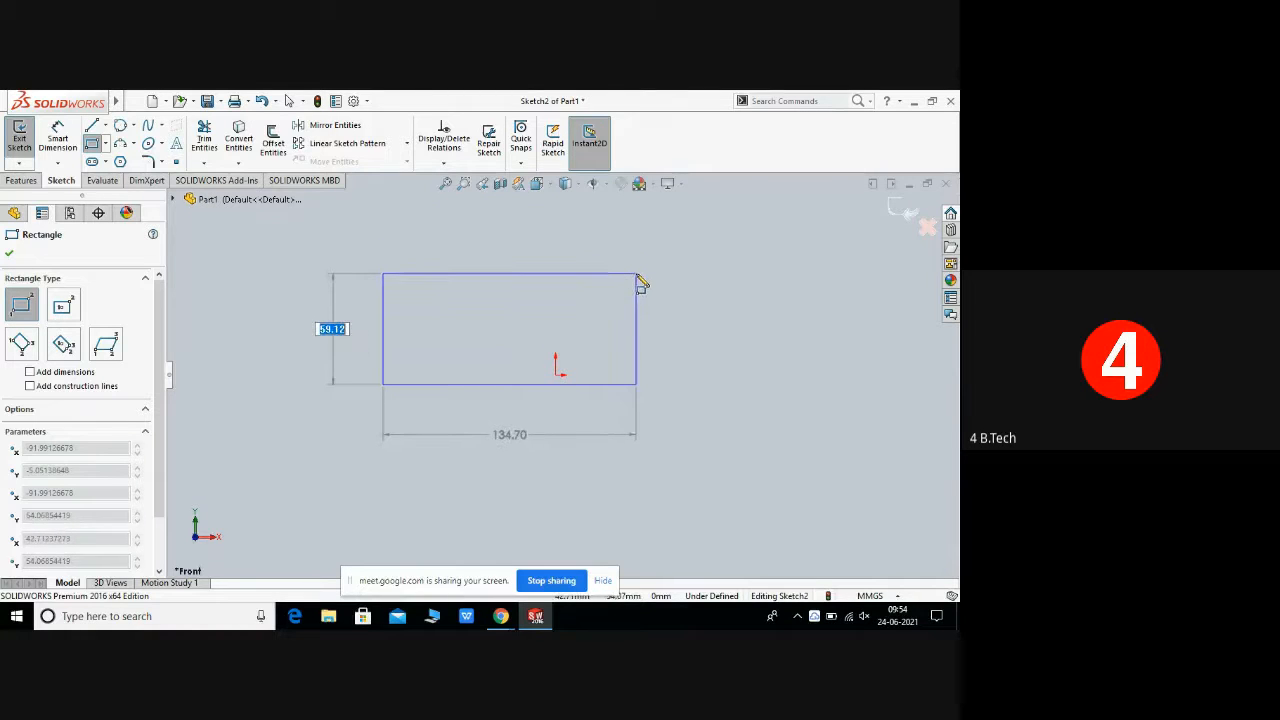
pyautogui.click(637, 274)
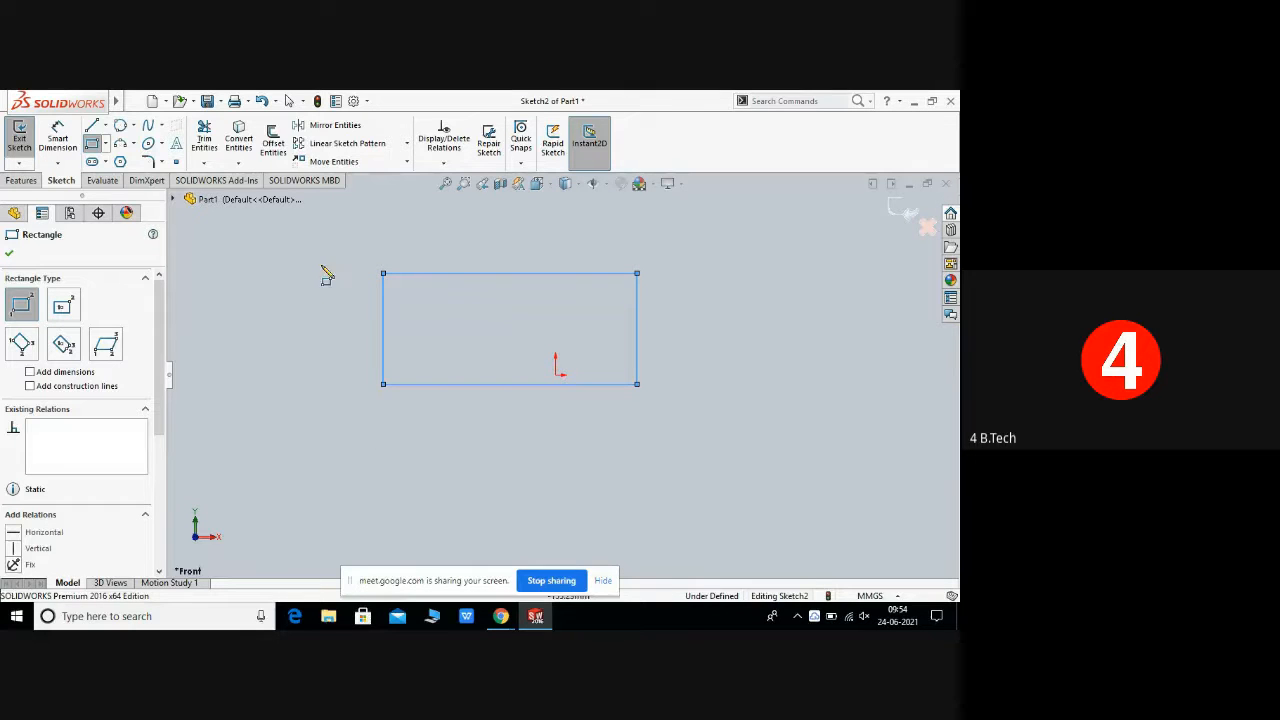
pyautogui.click(10, 253)
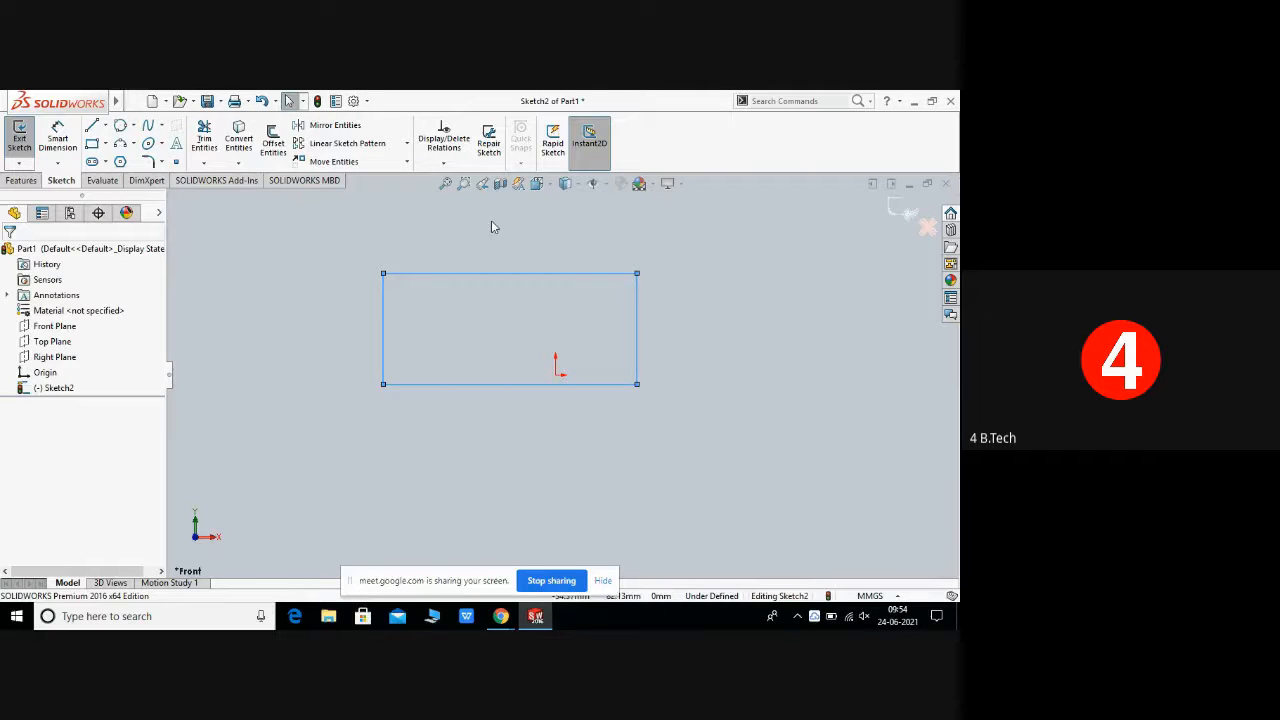
# Step: Draw a center rectangle about 108 mm by 48 mm below and right of the first rectangle
pyautogui.click(106, 145)
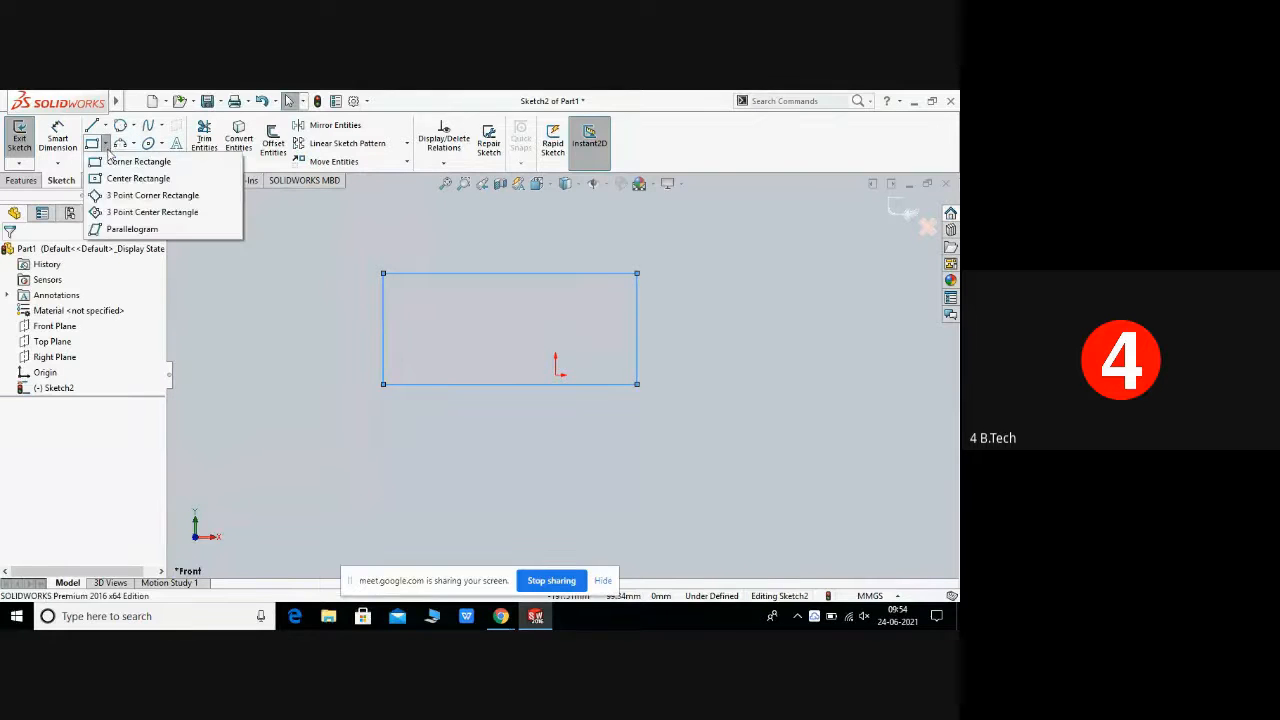
pyautogui.click(136, 179)
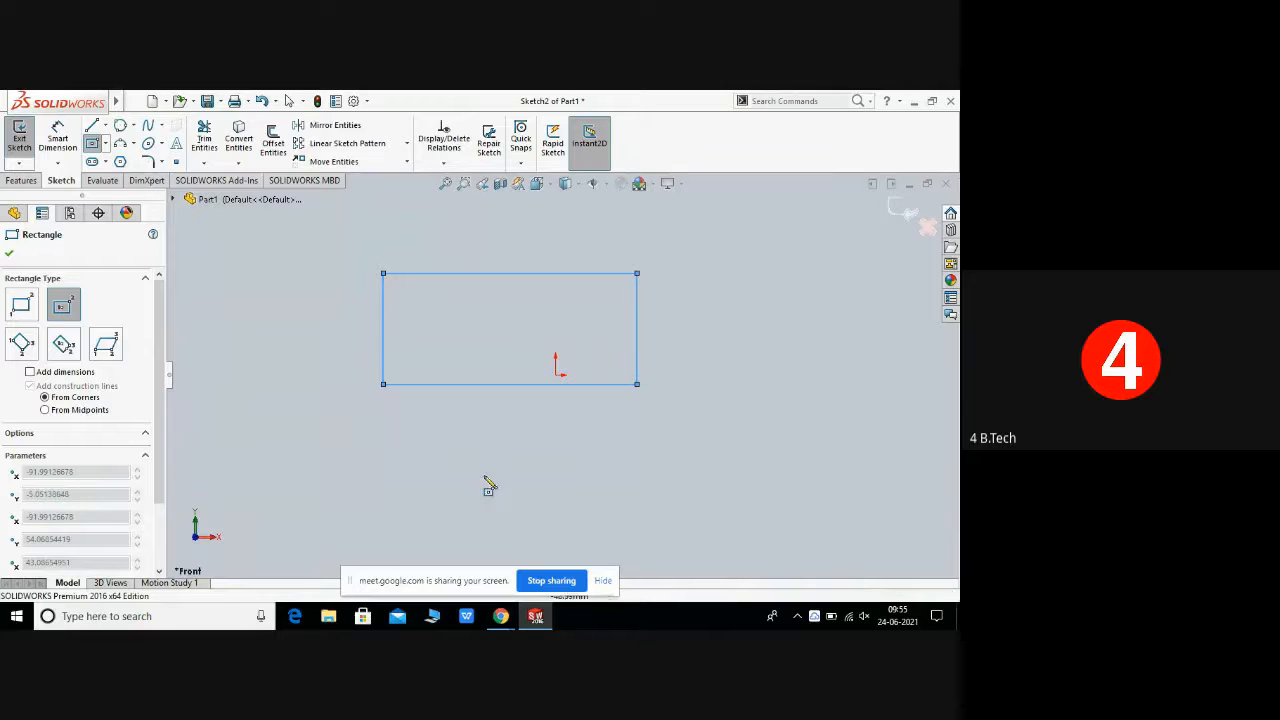
pyautogui.click(736, 450)
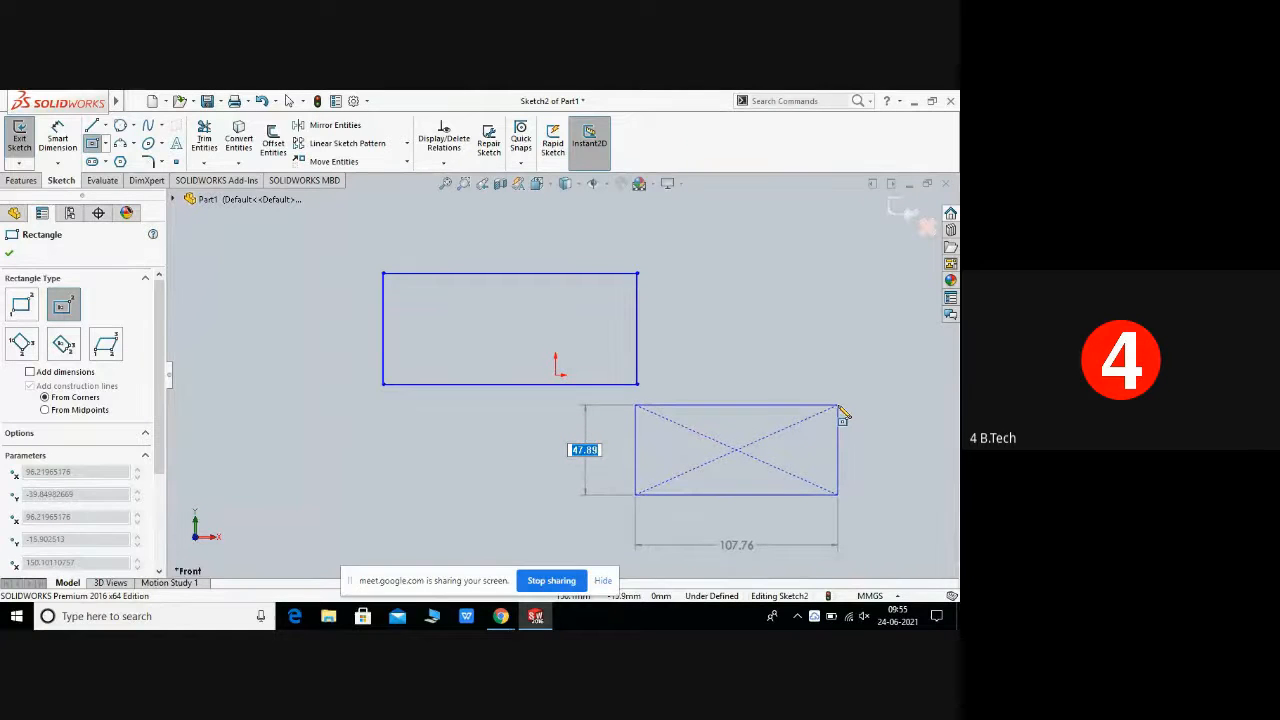
pyautogui.click(838, 406)
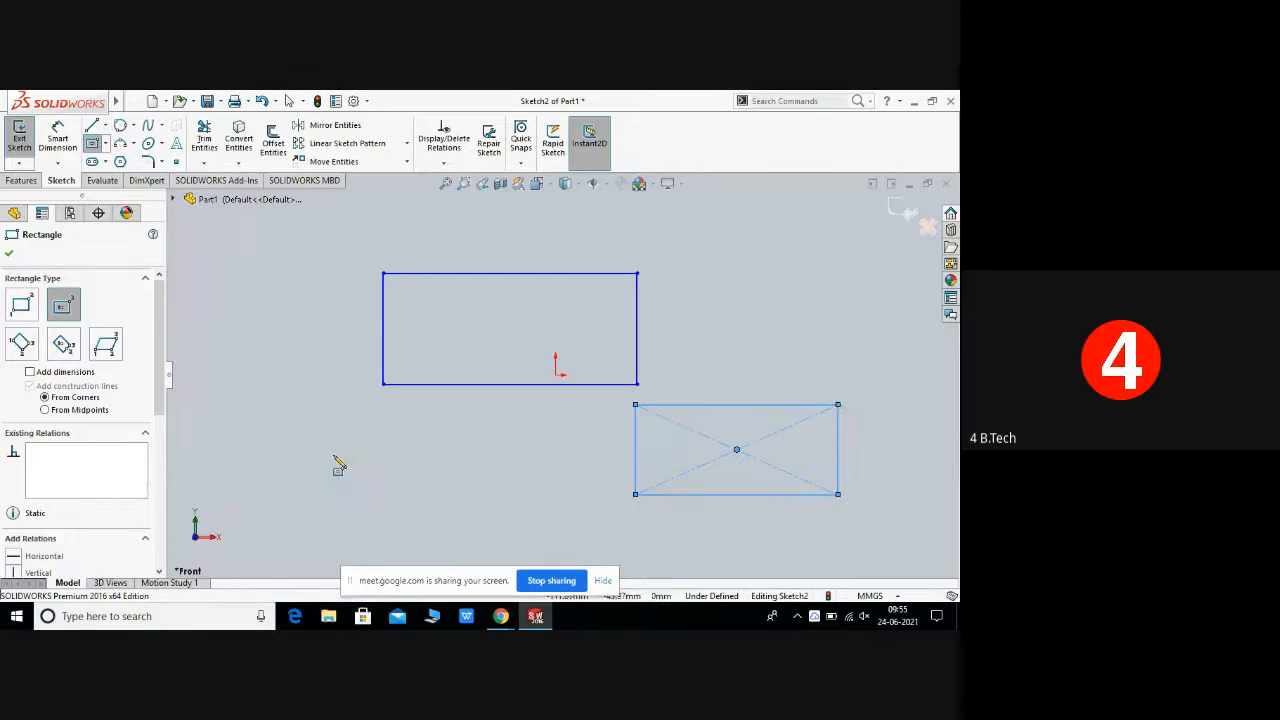
pyautogui.moveTo(160, 390); pyautogui.dragTo(155, 540)
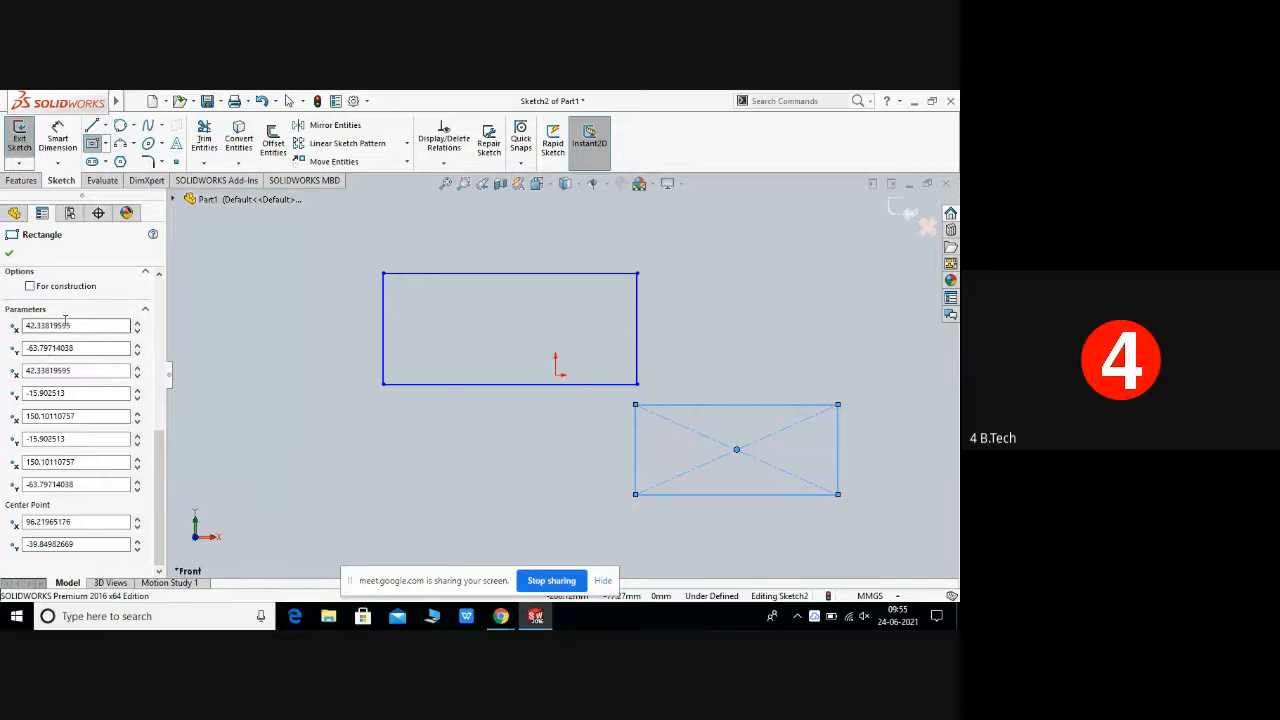
pyautogui.scroll(3, 160, 398)
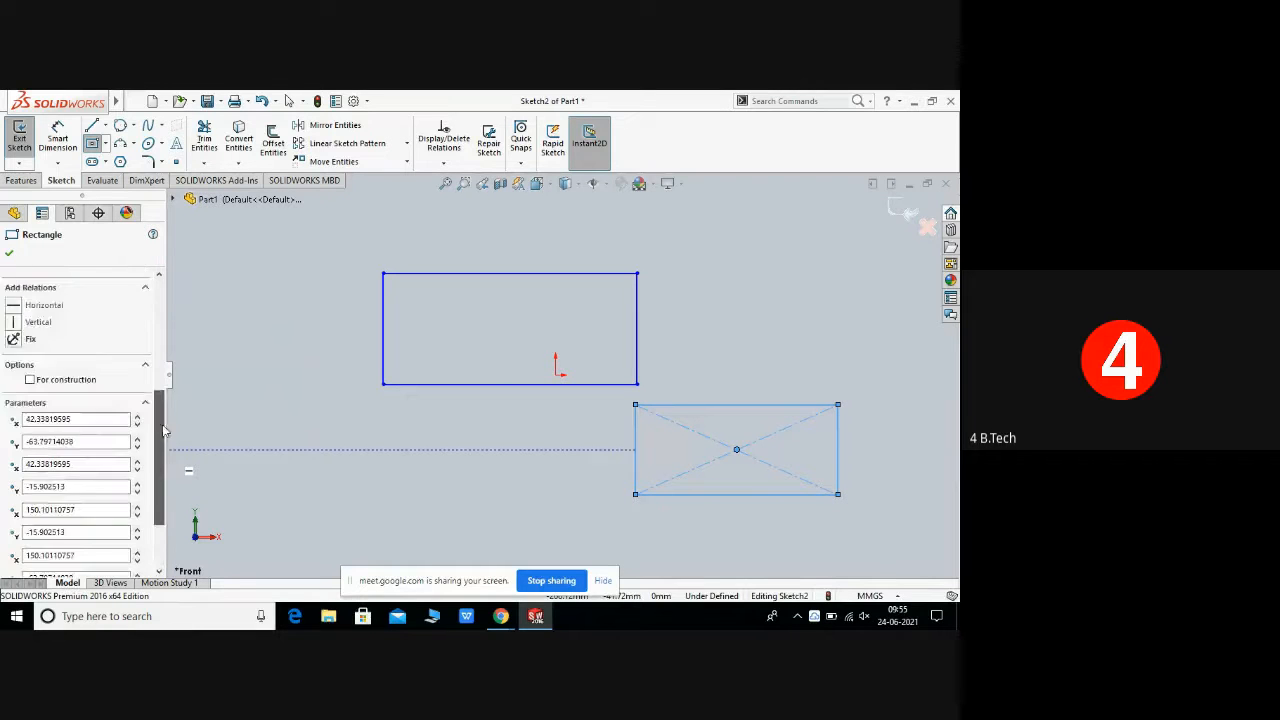
pyautogui.scroll(3, 160, 398)
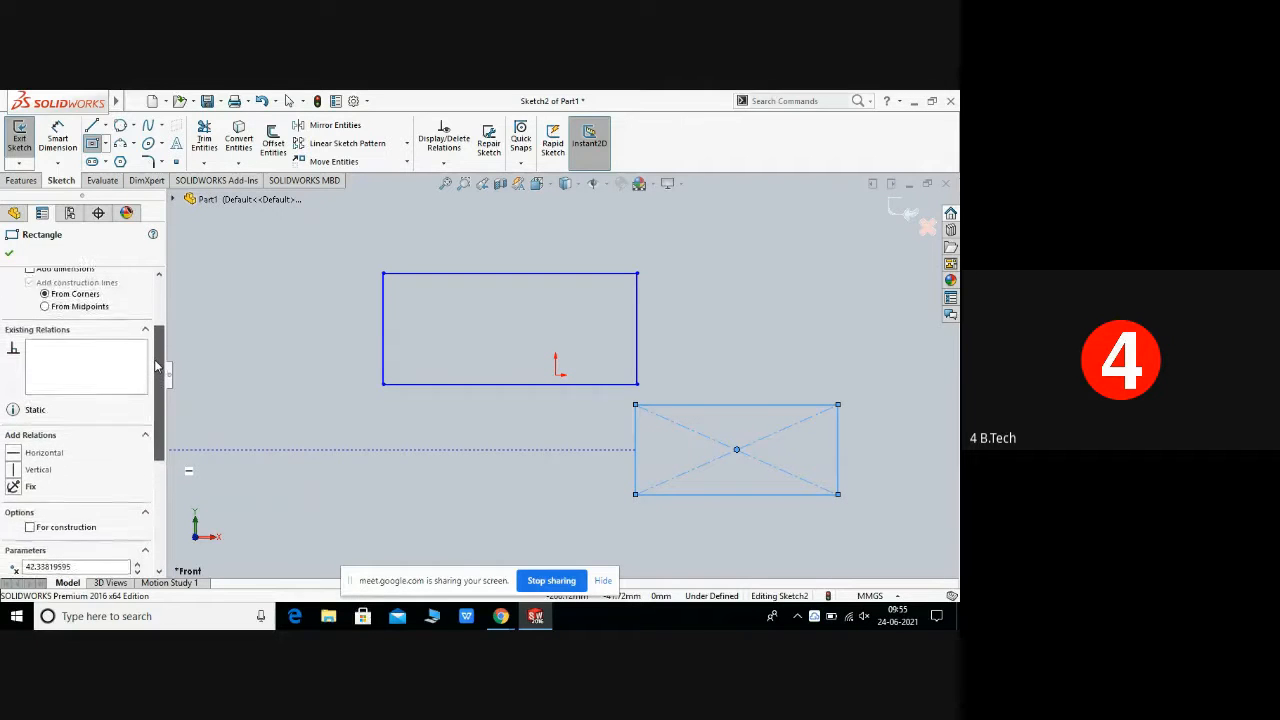
pyautogui.scroll(3, 155, 360)
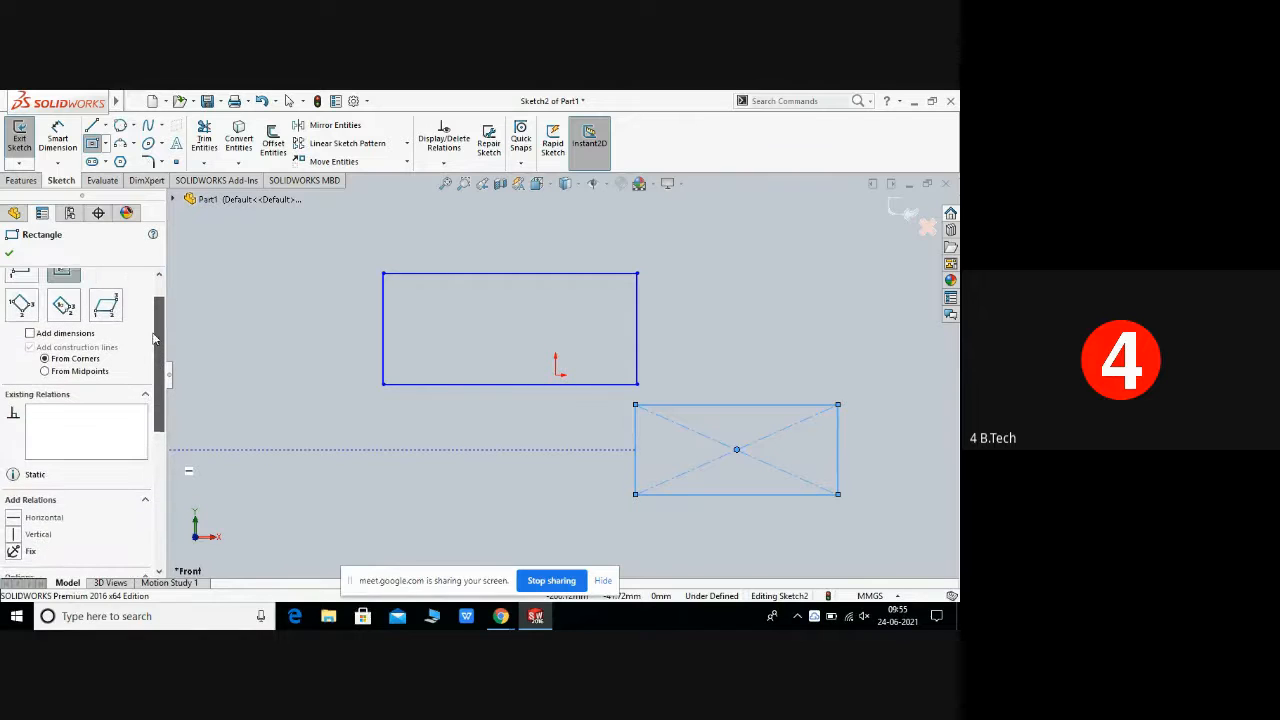
pyautogui.click(533, 438)
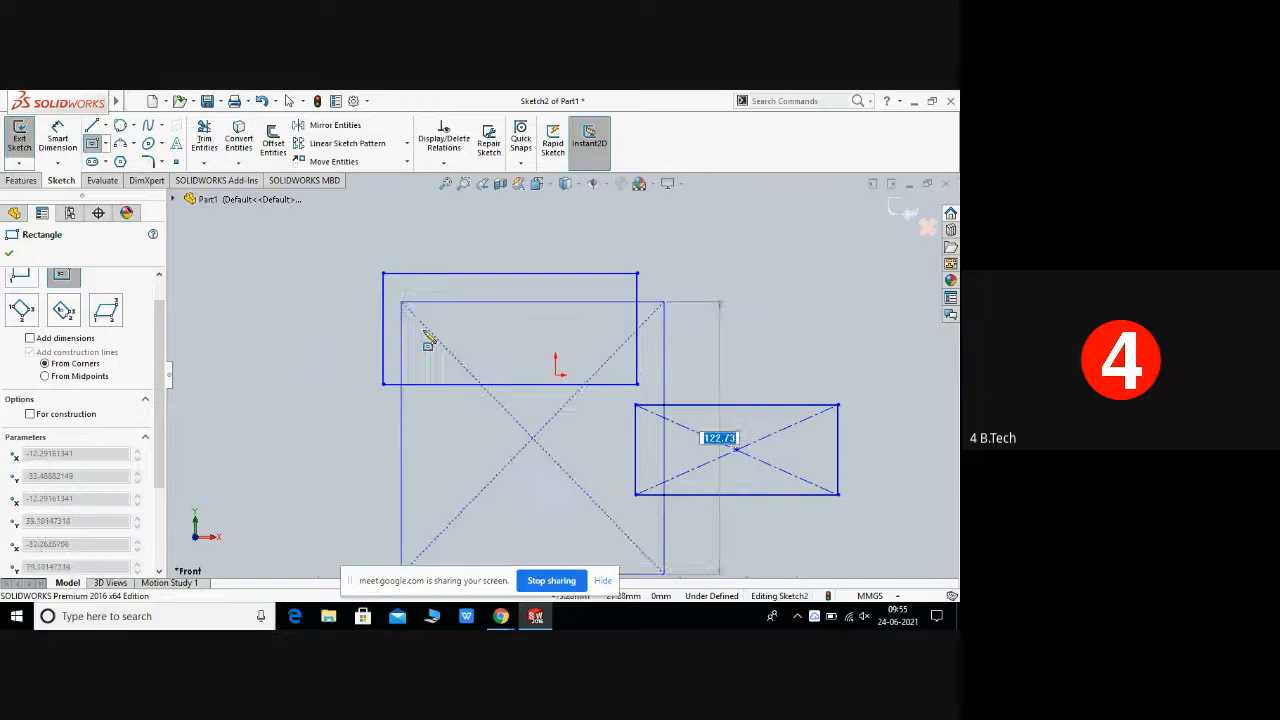
pyautogui.rightClick(570, 438)
pyautogui.click(618, 438)
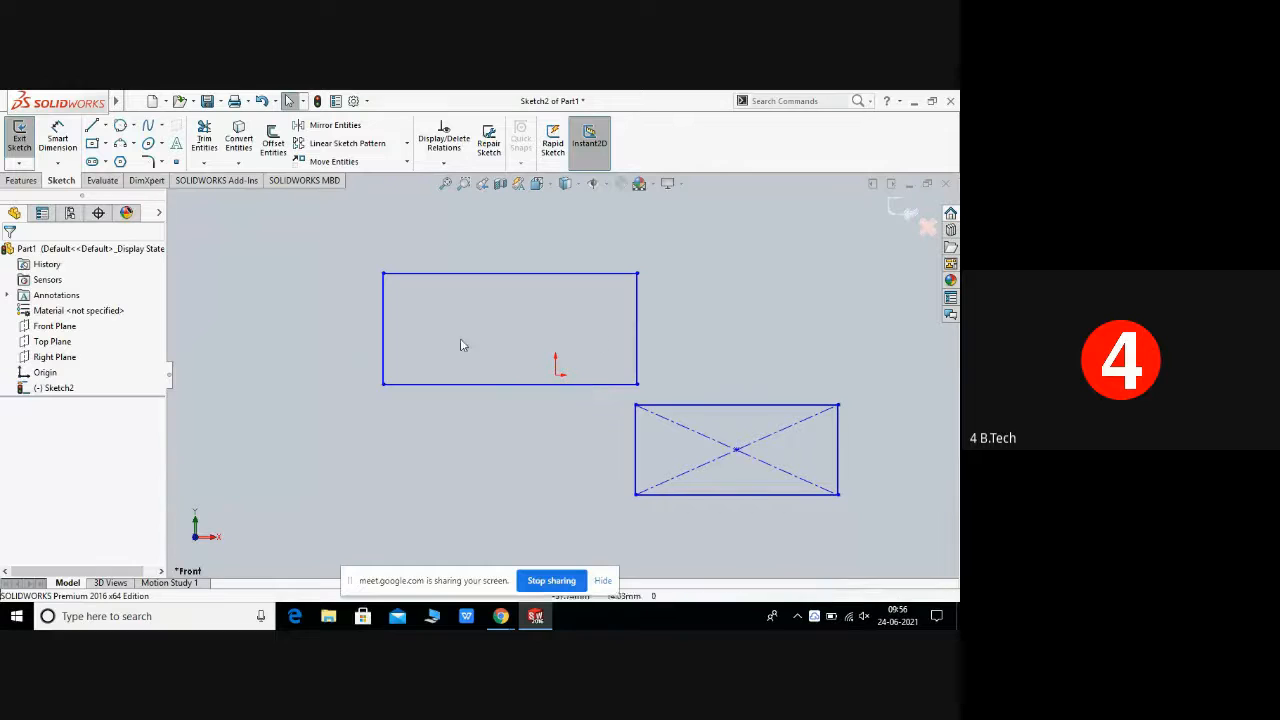
# Step: Select both rectangles with a selection window and delete them
pyautogui.moveTo(314, 235); pyautogui.dragTo(880, 505)
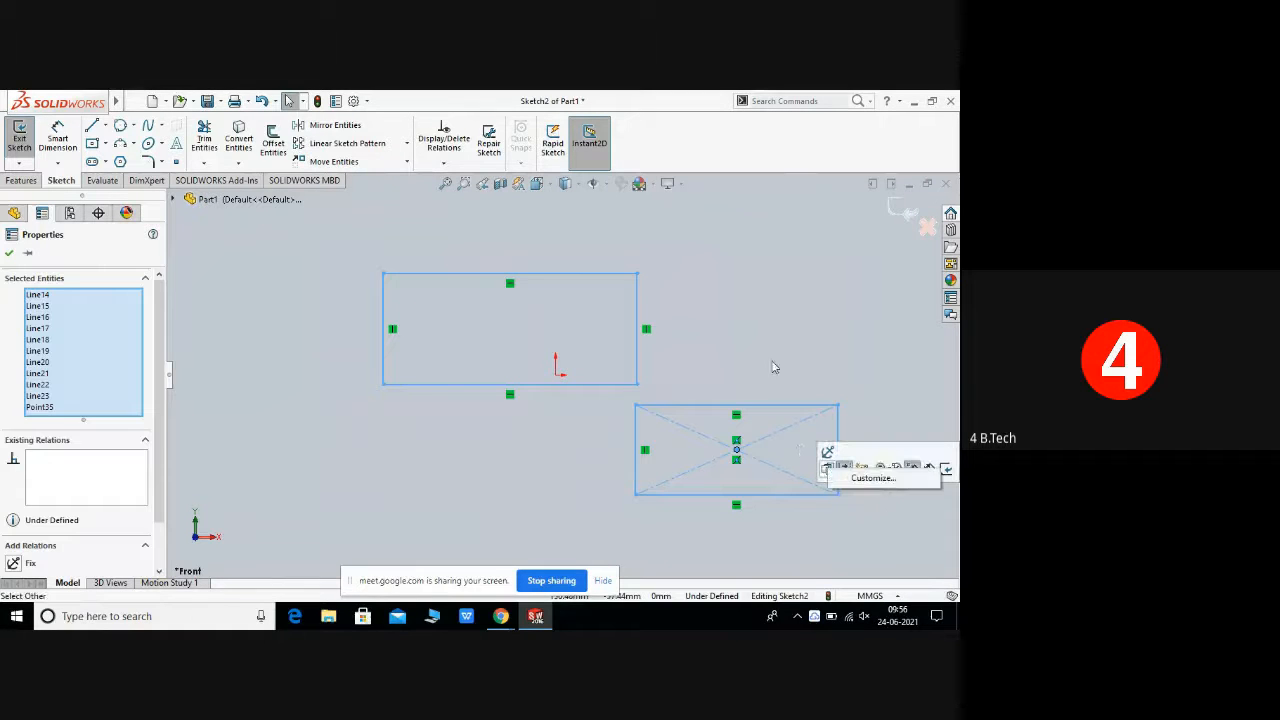
pyautogui.click(772, 362)
pyautogui.moveTo(296, 237); pyautogui.dragTo(860, 497)
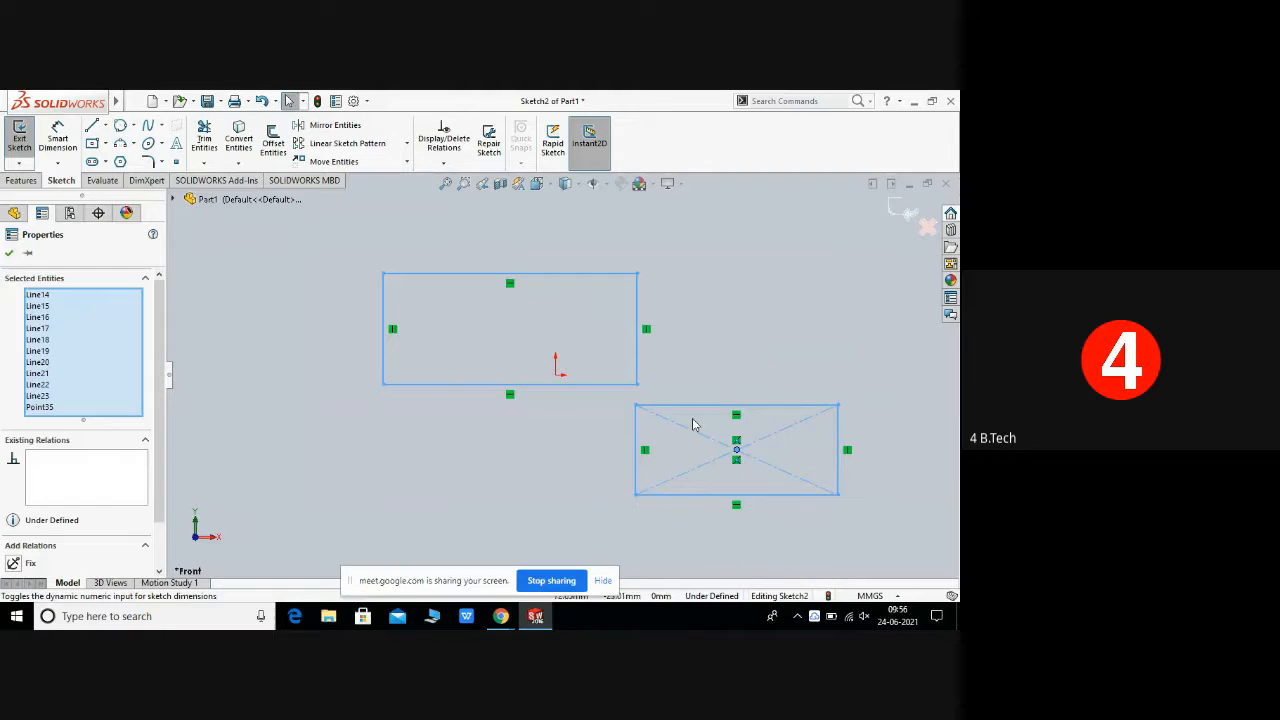
pyautogui.rightClick(698, 354)
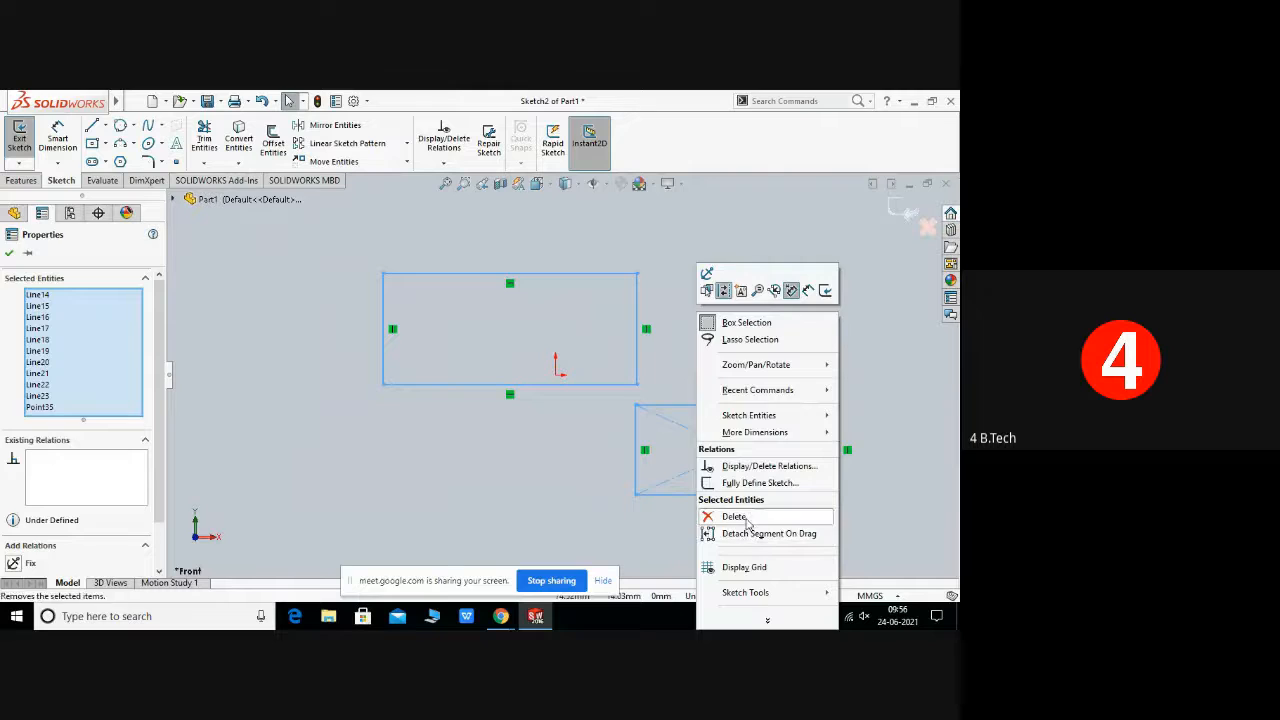
pyautogui.click(735, 517)
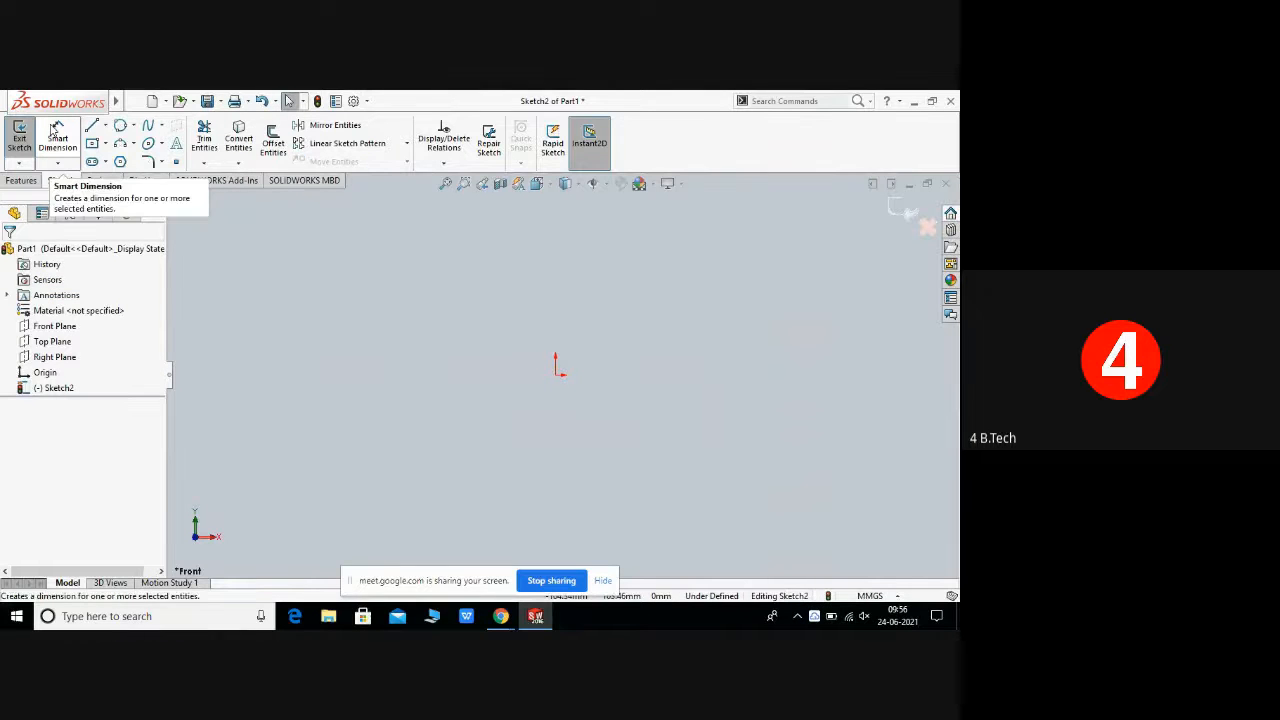
# Step: Draw a 3 Point Corner Rectangle about 88 mm by 66 mm left of the origin and close the tool
pyautogui.click(105, 145)
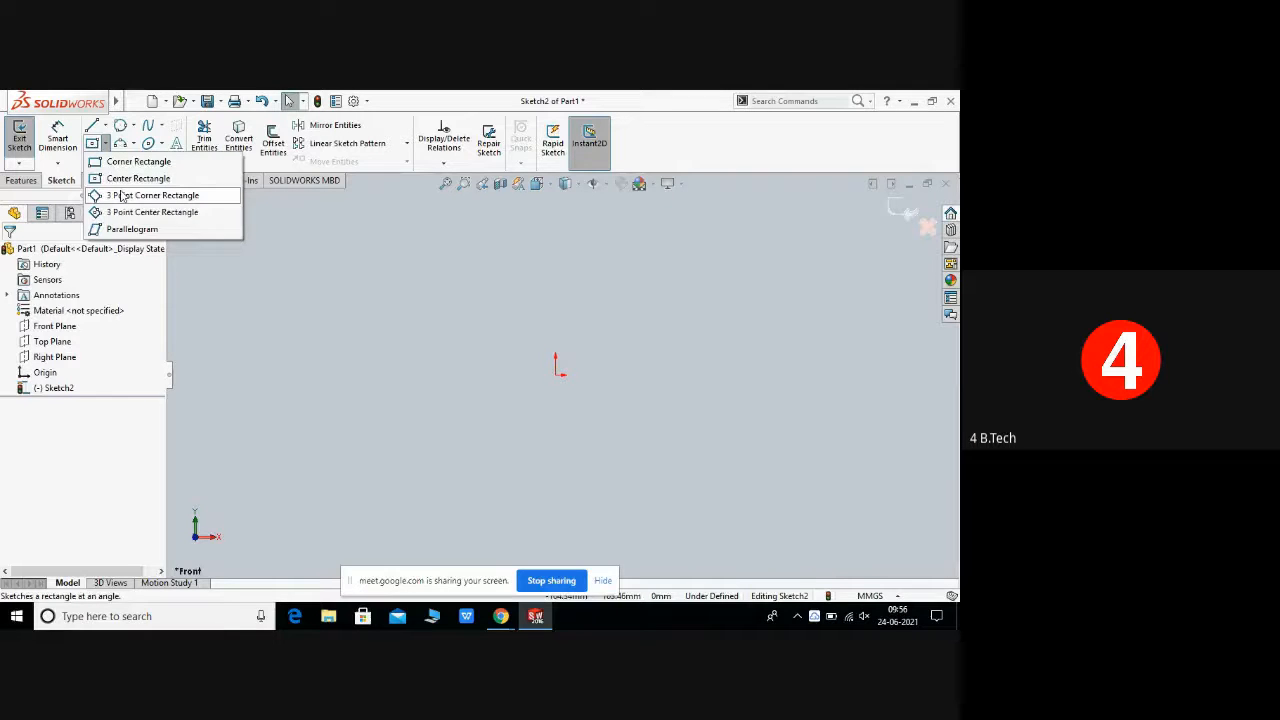
pyautogui.click(121, 195)
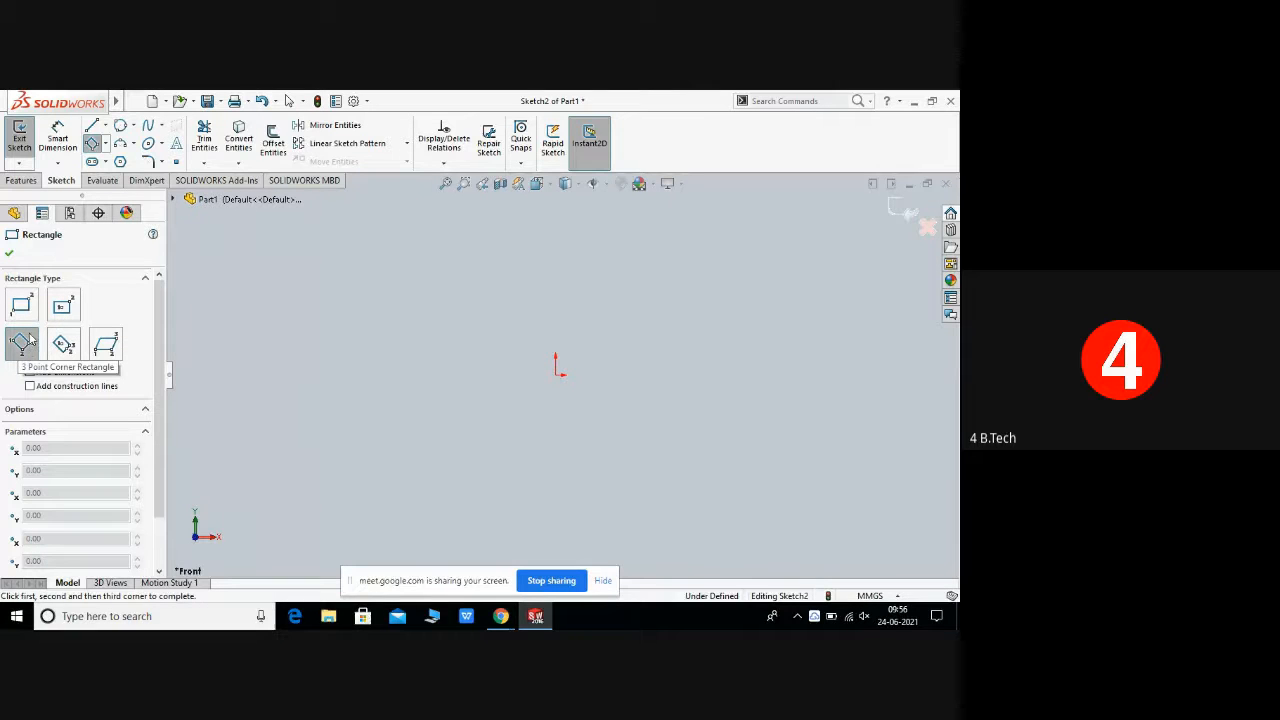
pyautogui.click(348, 421)
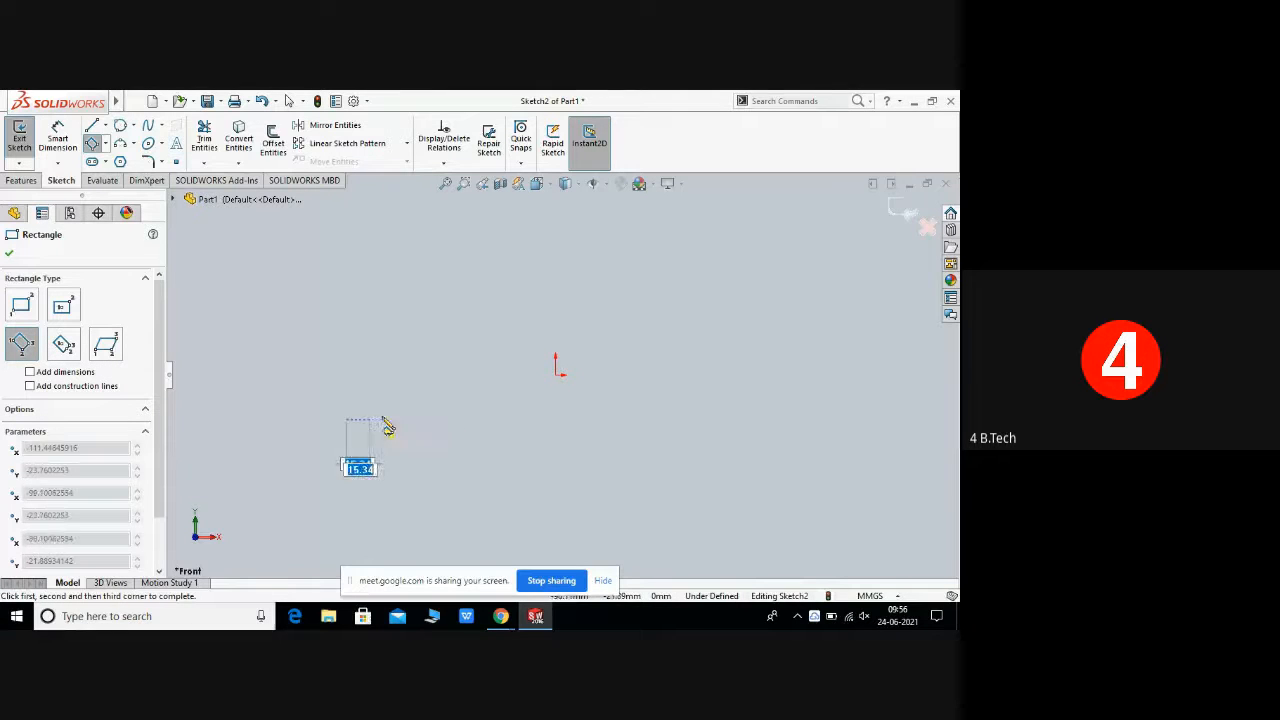
pyautogui.click(519, 424)
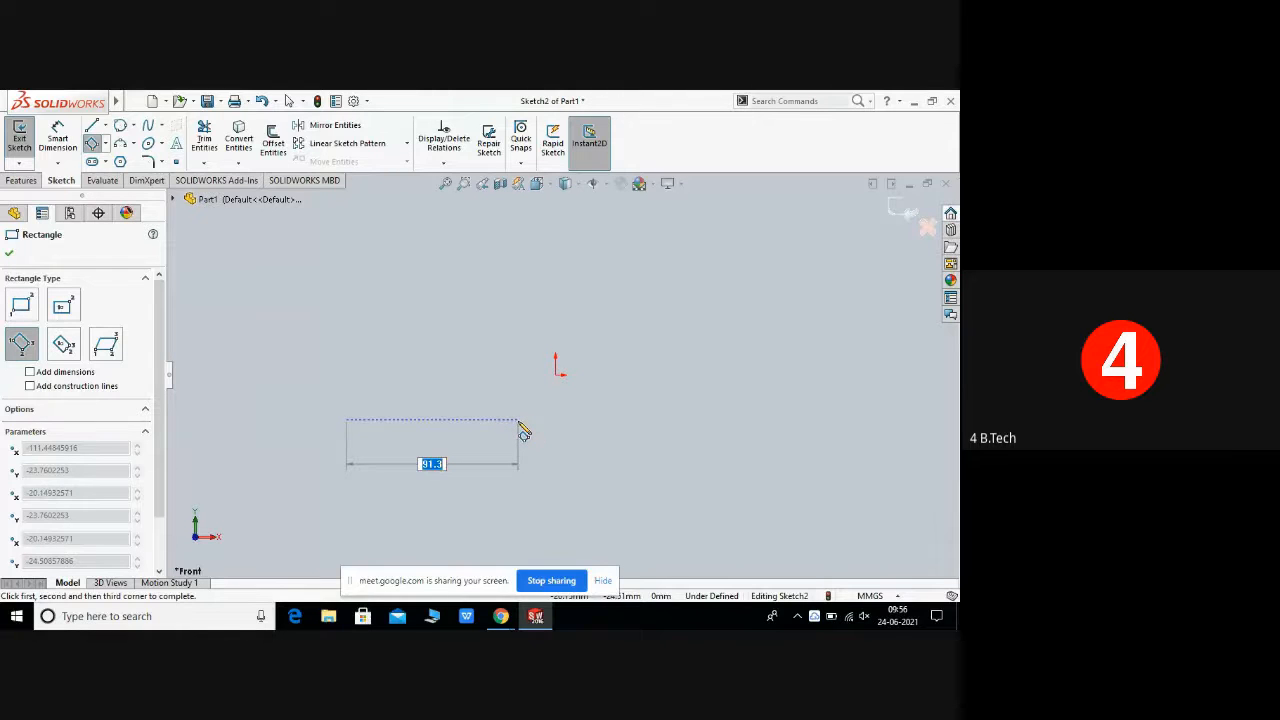
pyautogui.click(517, 305)
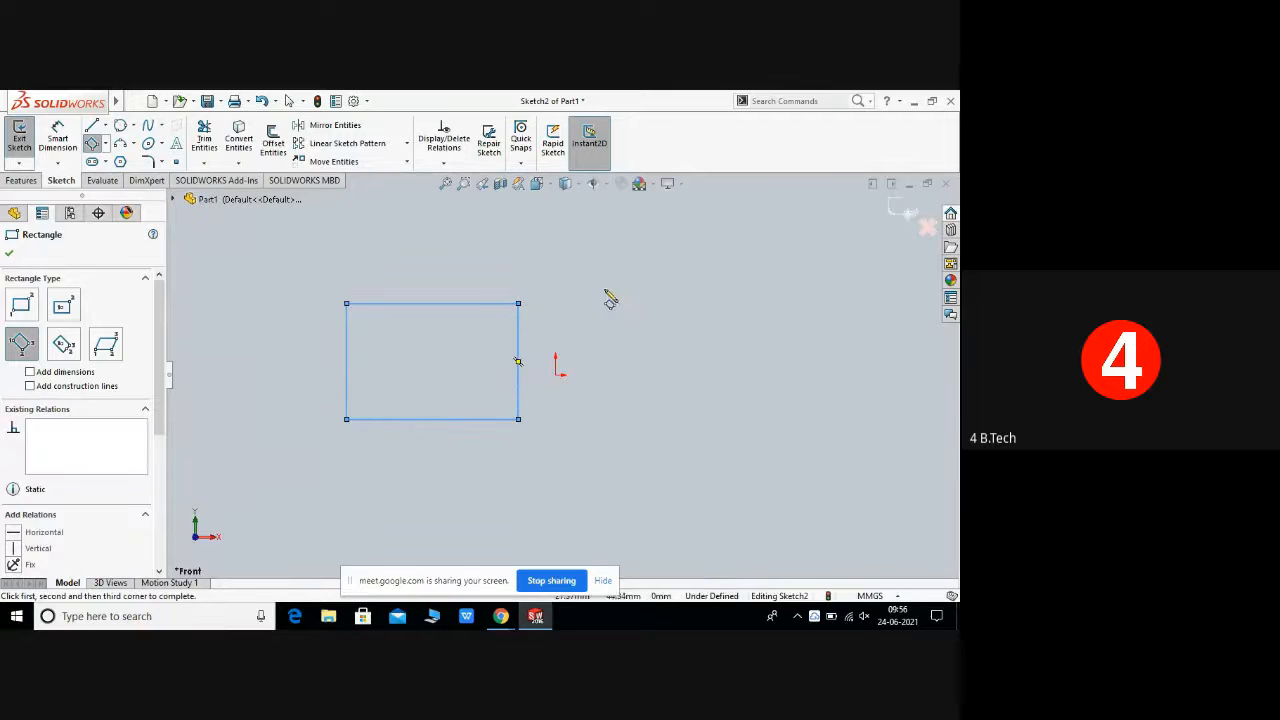
pyautogui.rightClick(367, 306)
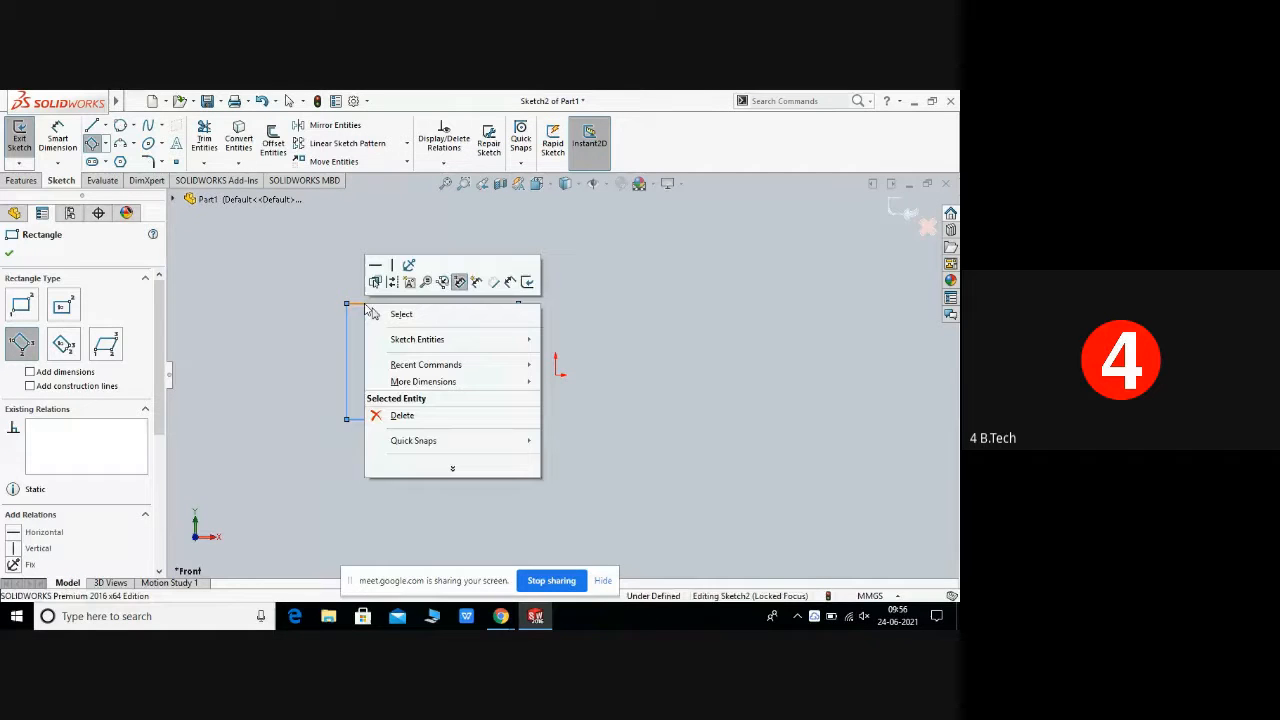
pyautogui.click(433, 316)
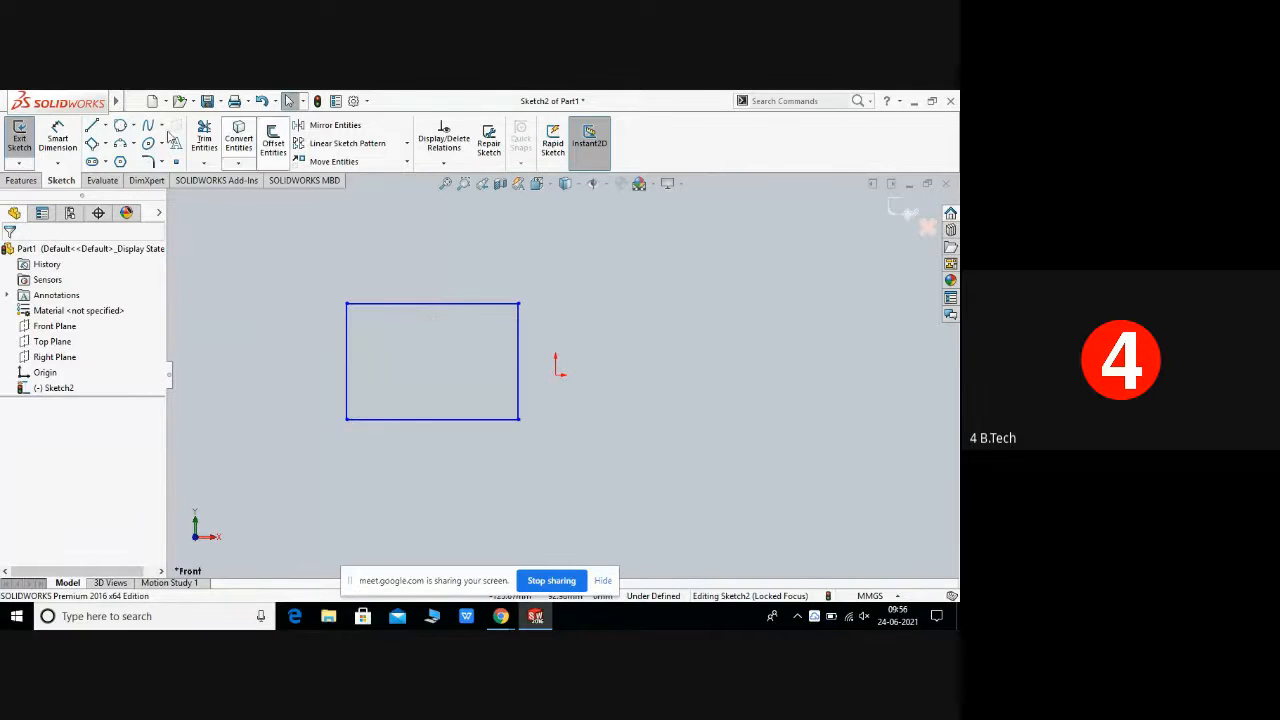
# Step: Draw a tilted 3 Point Center Rectangle to the right of the origin and close the tool
pyautogui.click(134, 101)
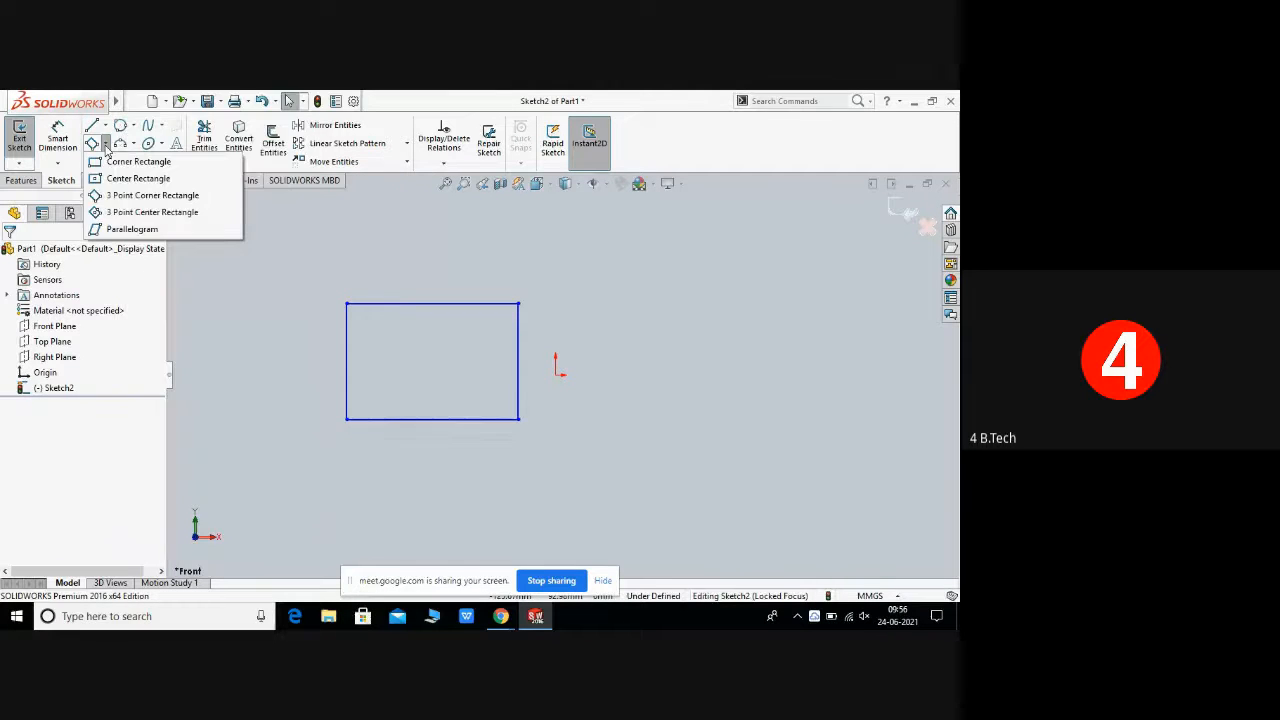
pyautogui.click(105, 144)
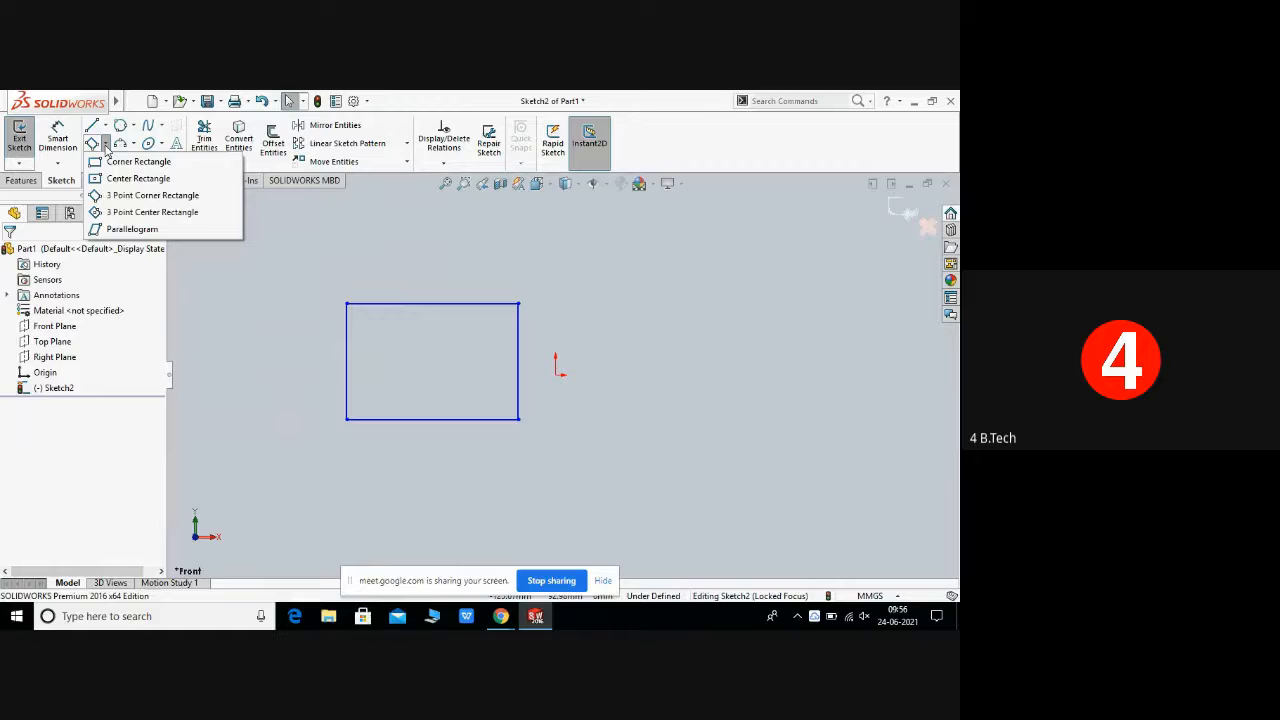
pyautogui.click(121, 213)
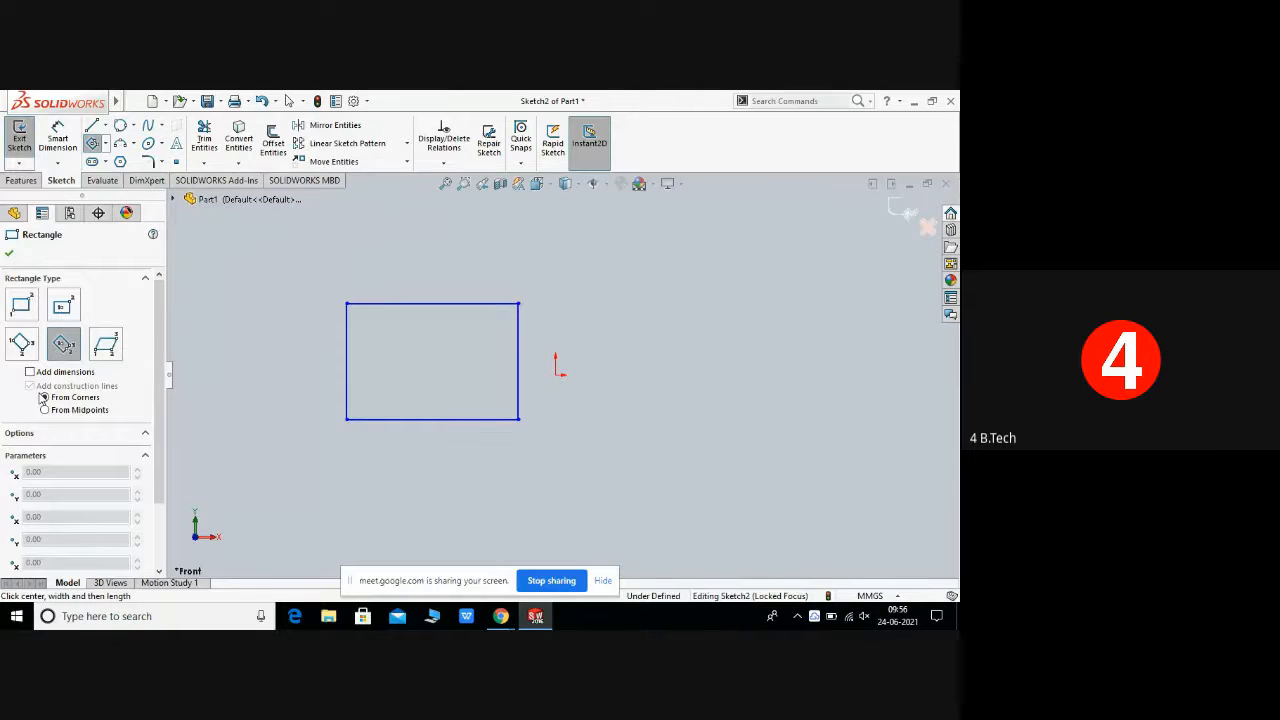
pyautogui.click(700, 357)
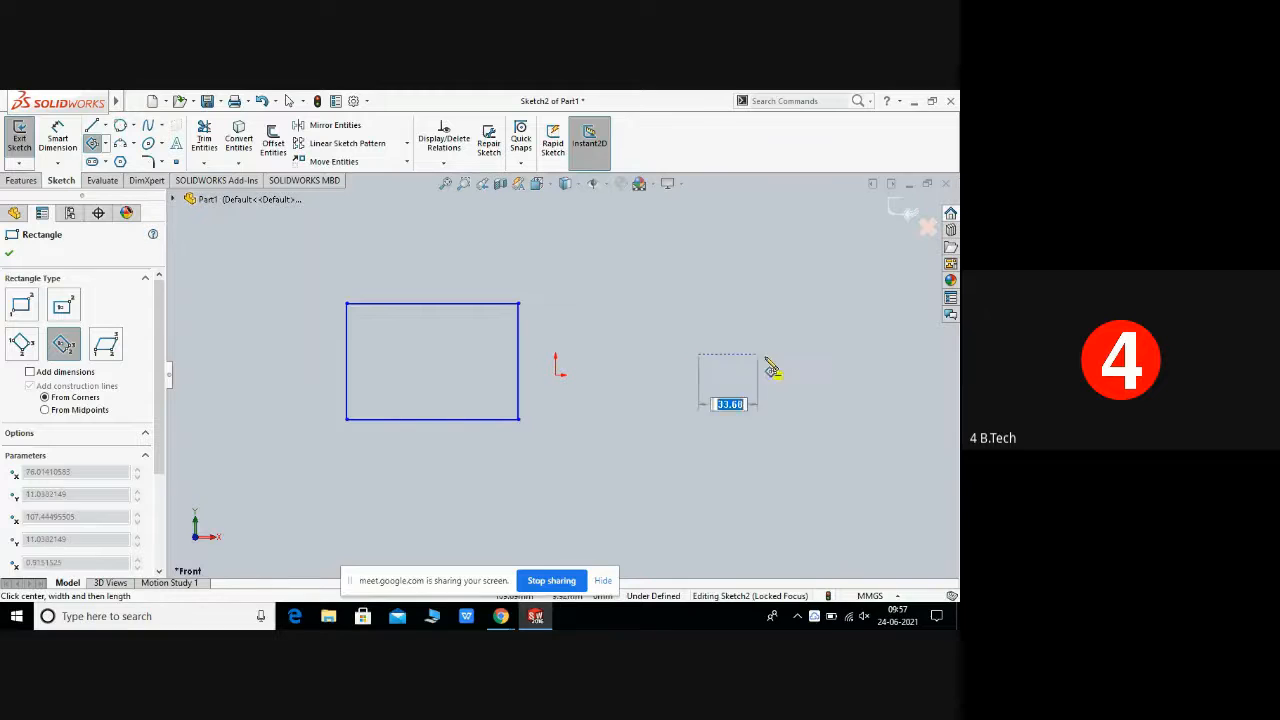
pyautogui.click(825, 346)
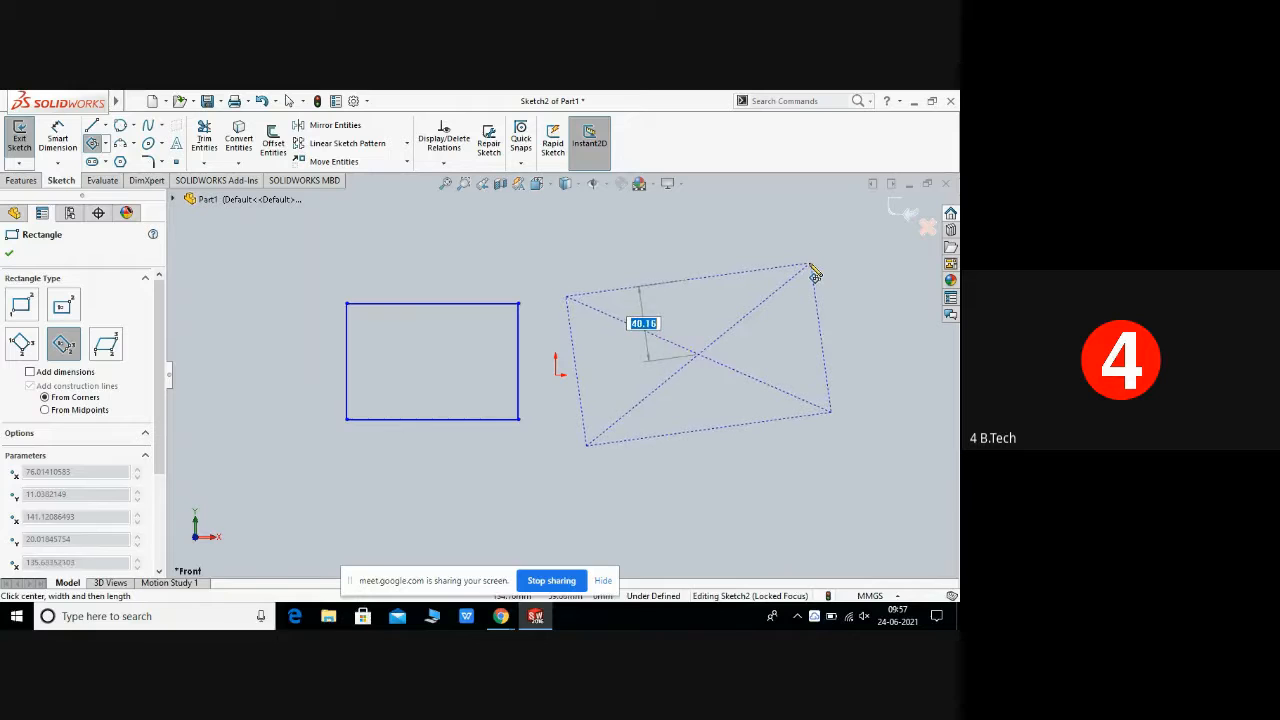
pyautogui.click(811, 266)
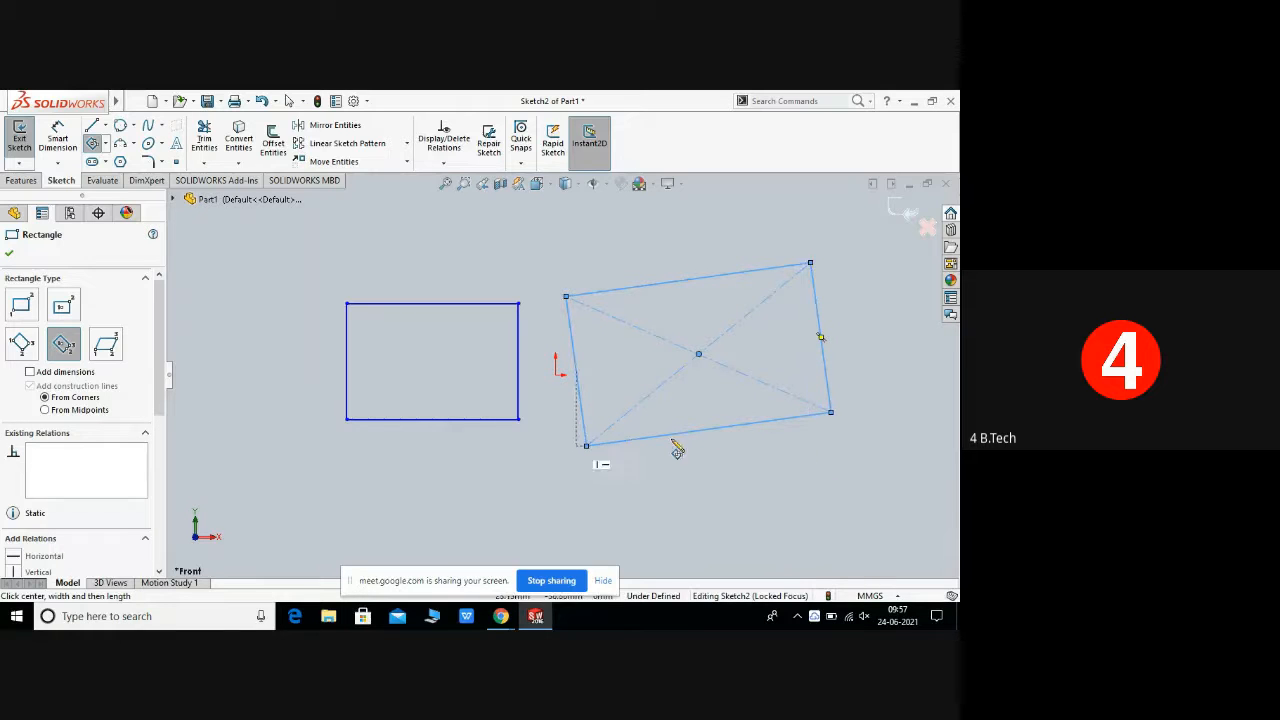
pyautogui.rightClick(788, 422)
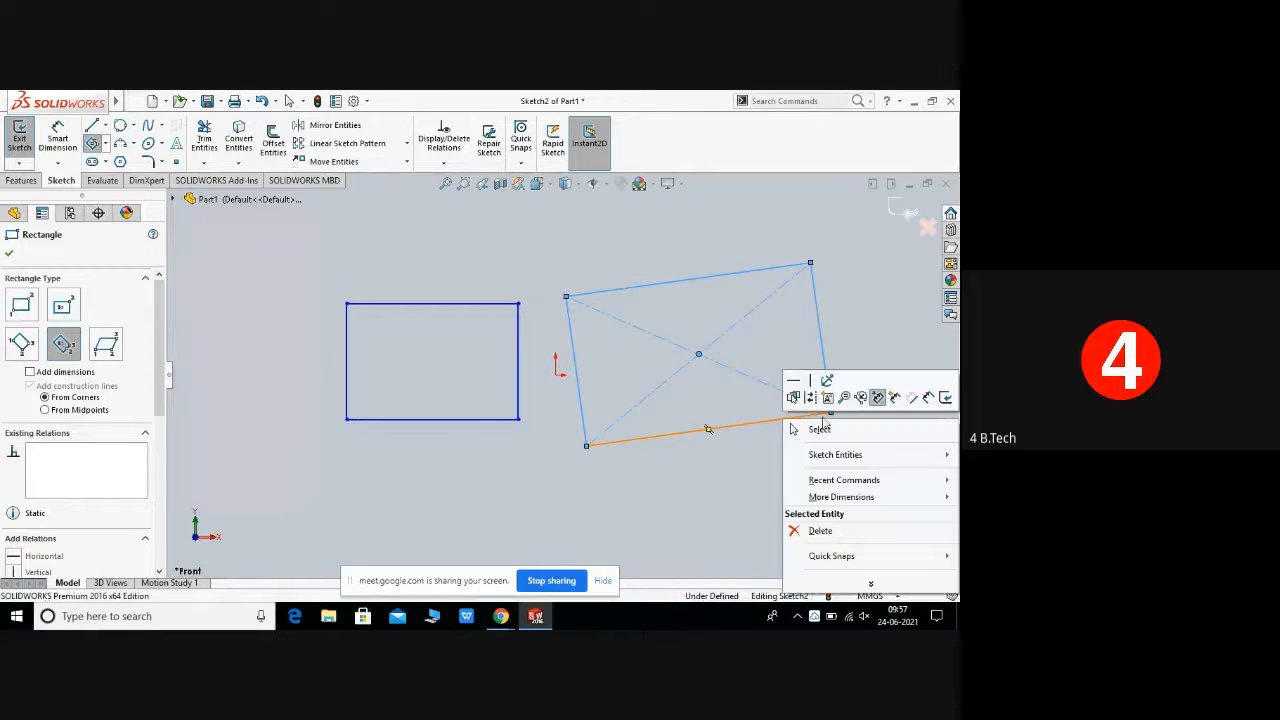
pyautogui.click(820, 428)
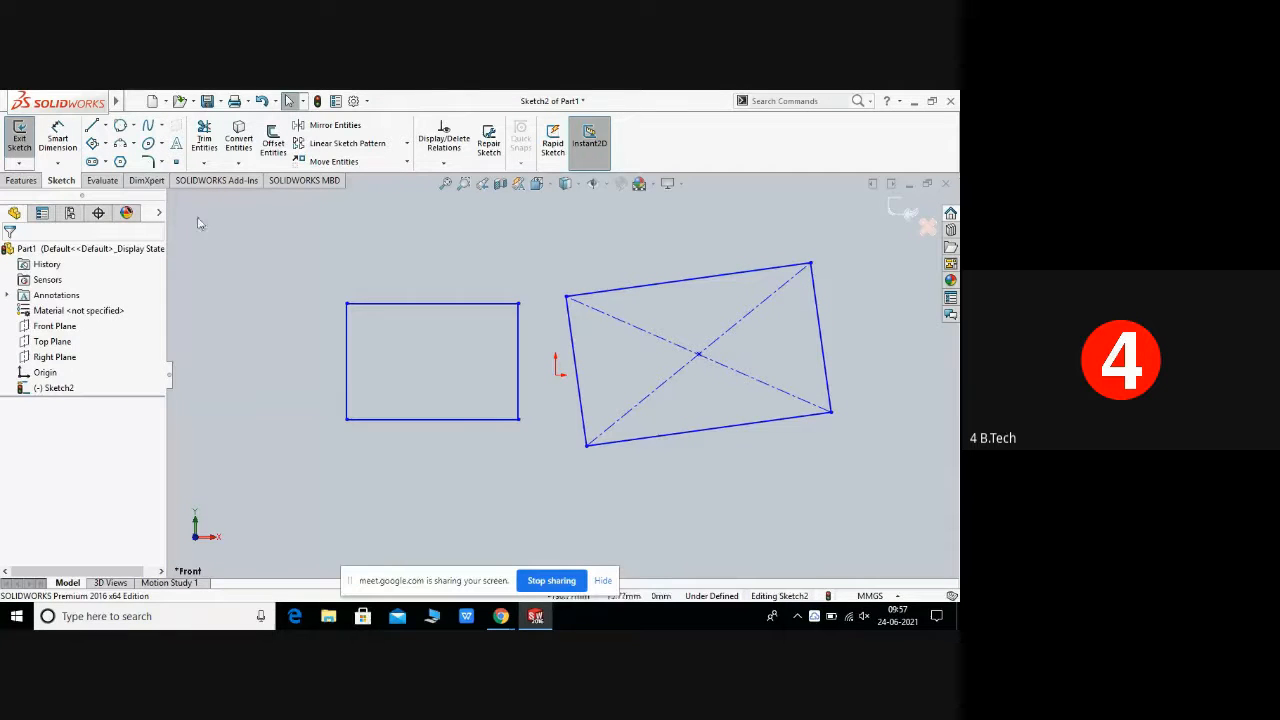
# Step: Draw a parallelogram with sides about 89 mm and 63 mm below the rectangles and close the tool
pyautogui.click(104, 143)
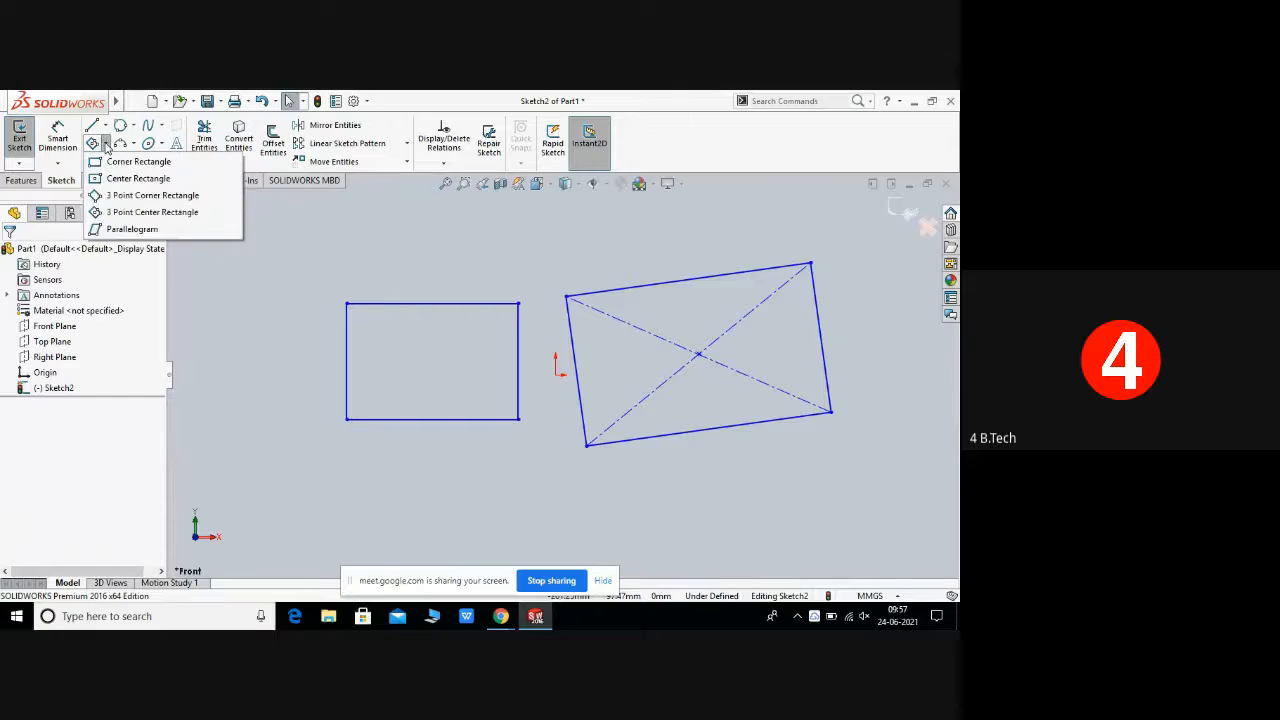
pyautogui.click(133, 229)
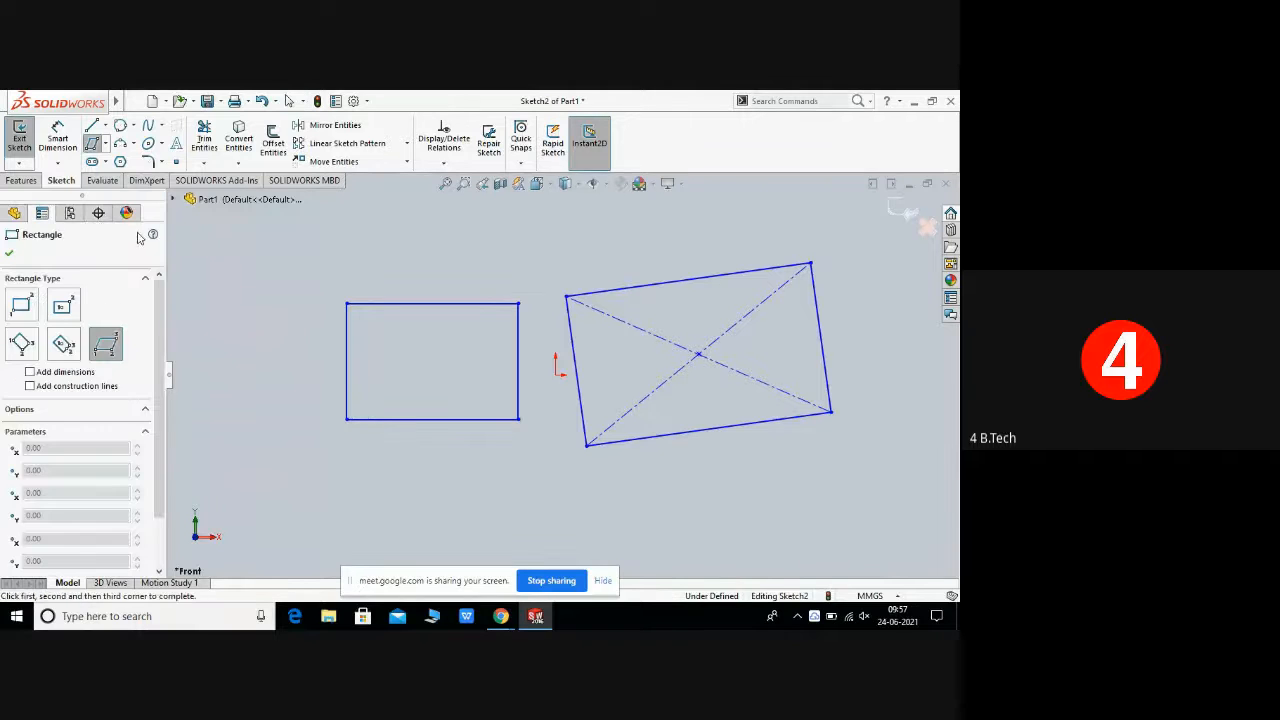
pyautogui.click(314, 547)
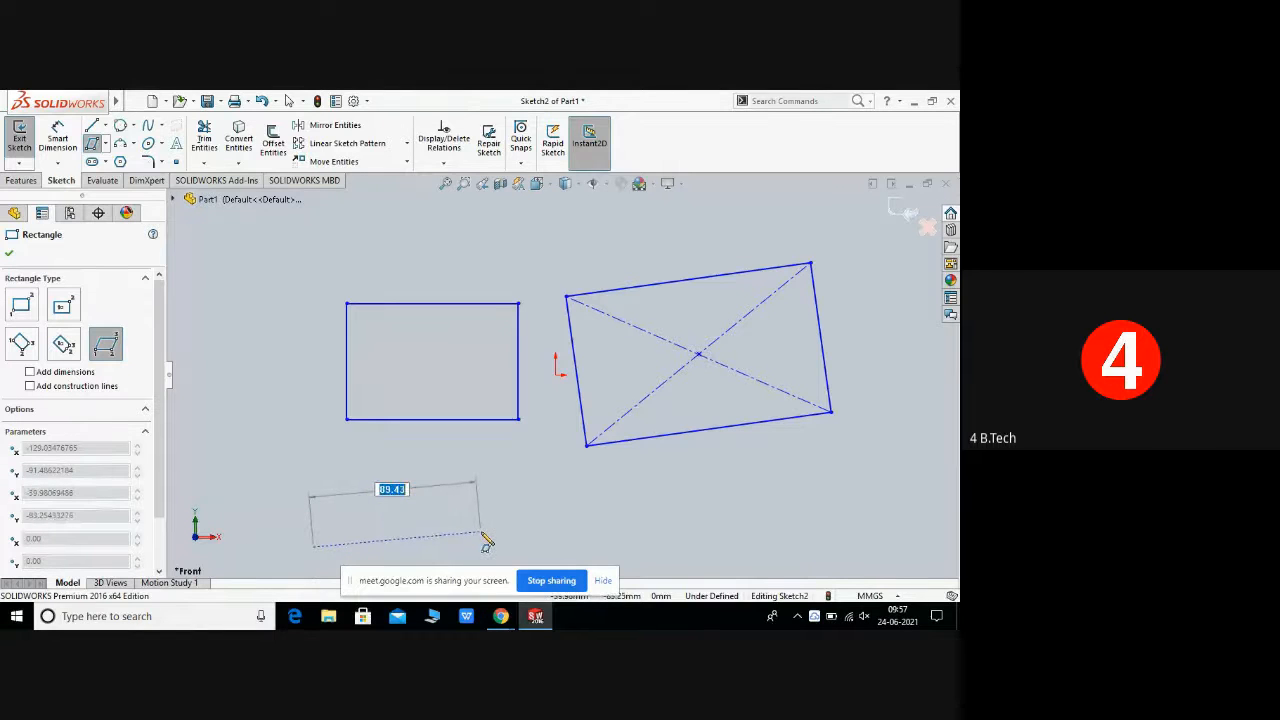
pyautogui.click(482, 534)
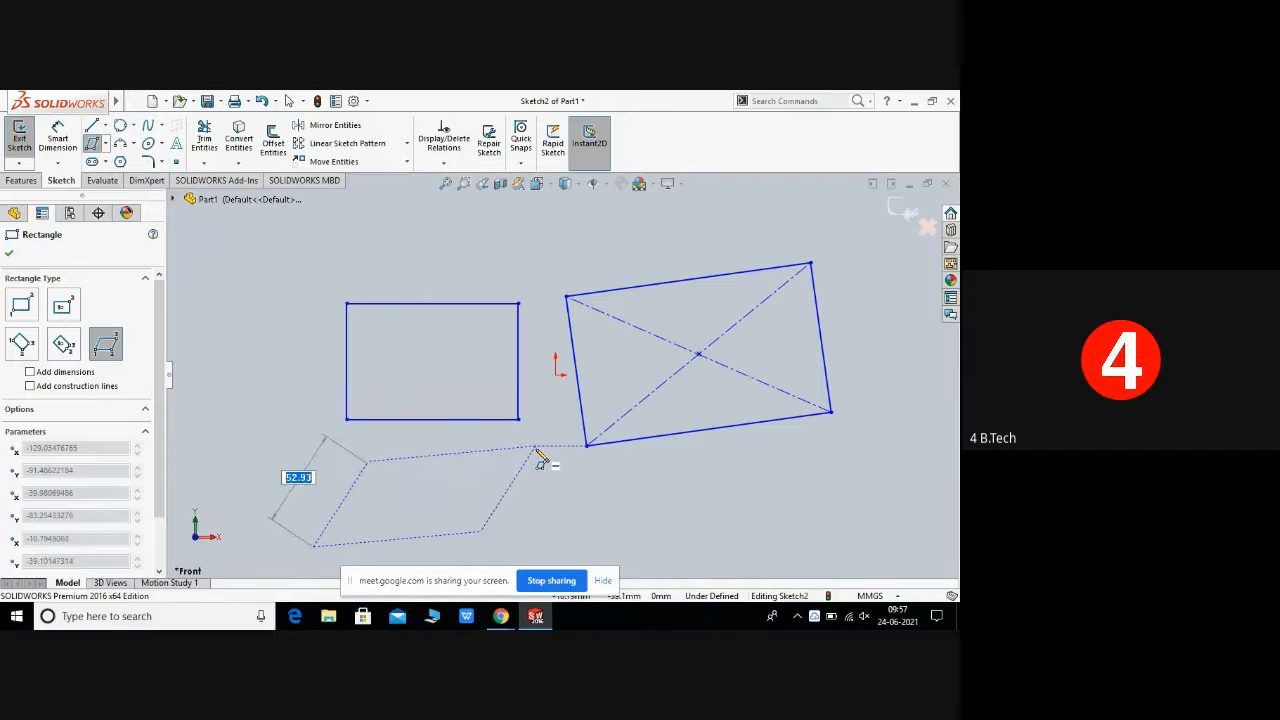
pyautogui.click(536, 450)
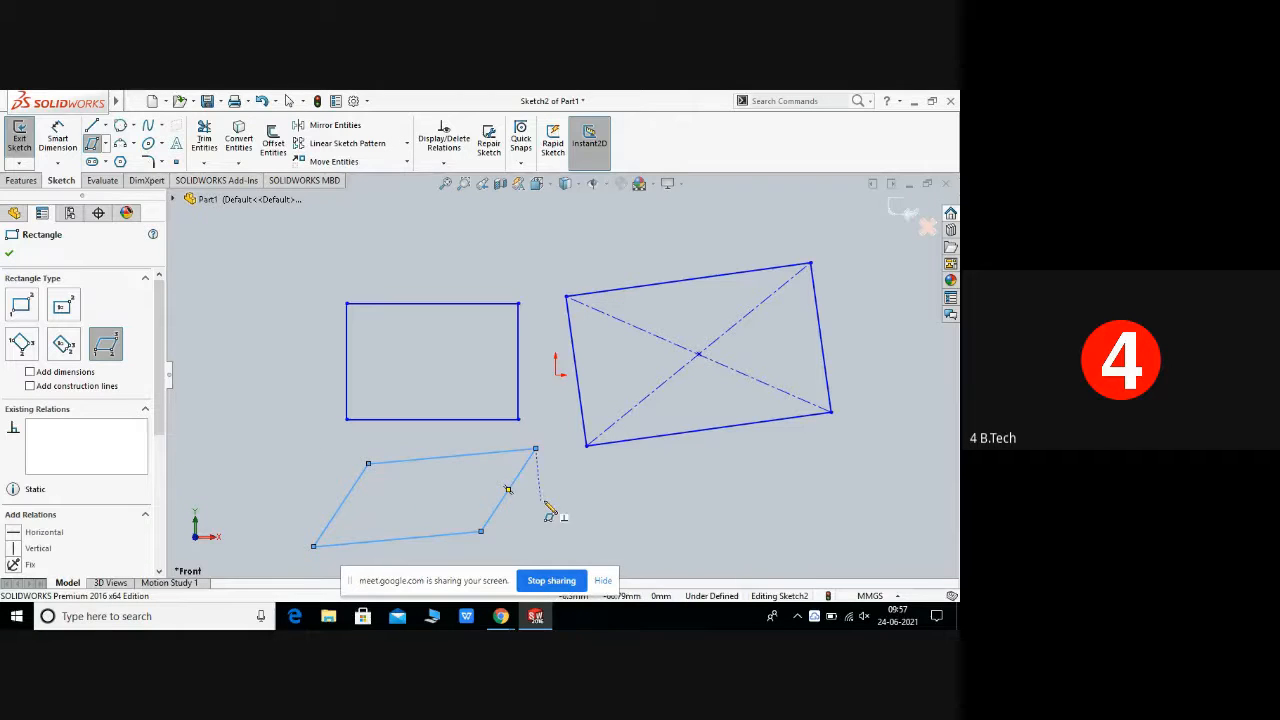
pyautogui.rightClick(534, 453)
pyautogui.click(568, 457)
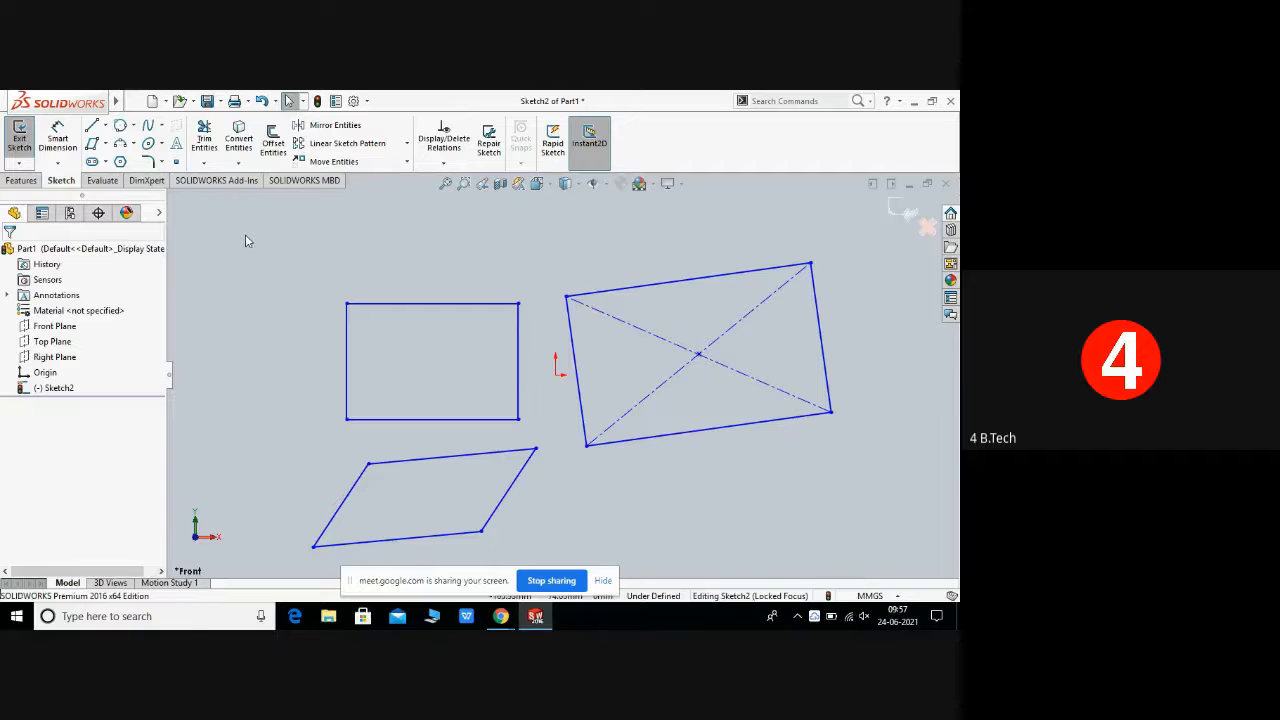
# Step: Select both rectangles with a selection window and delete them
pyautogui.click(430, 305)
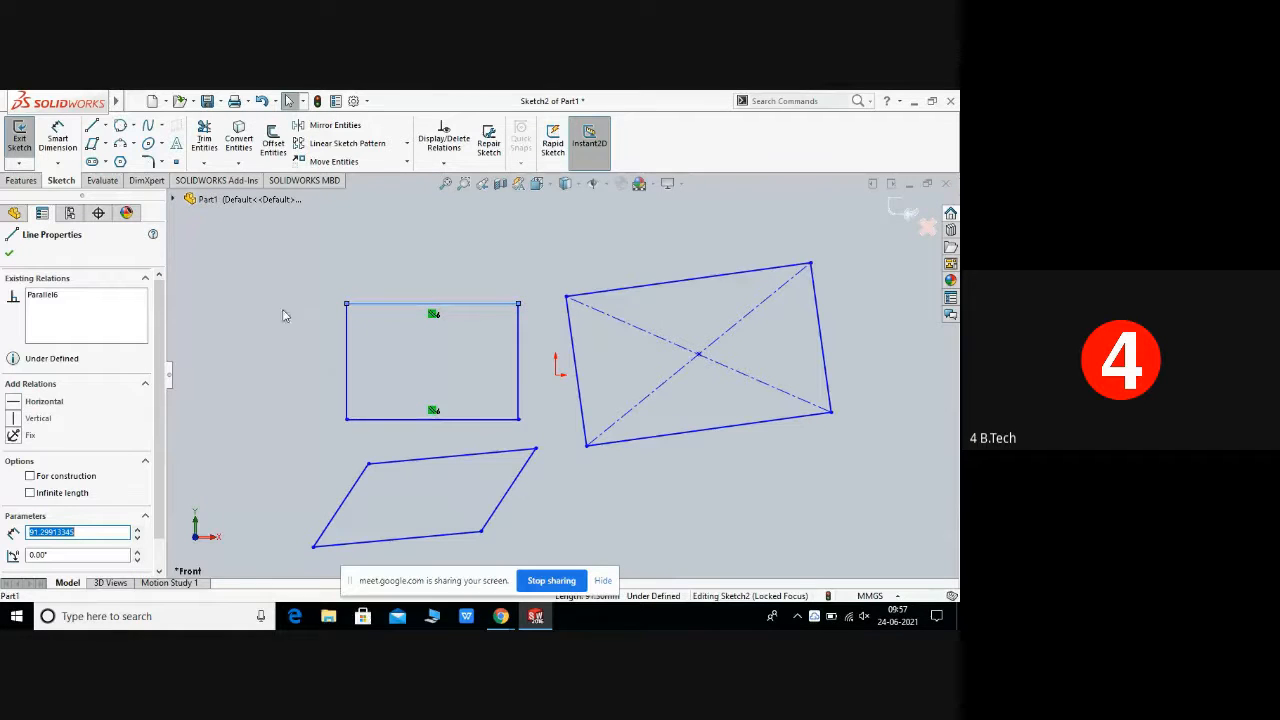
pyautogui.click(230, 252)
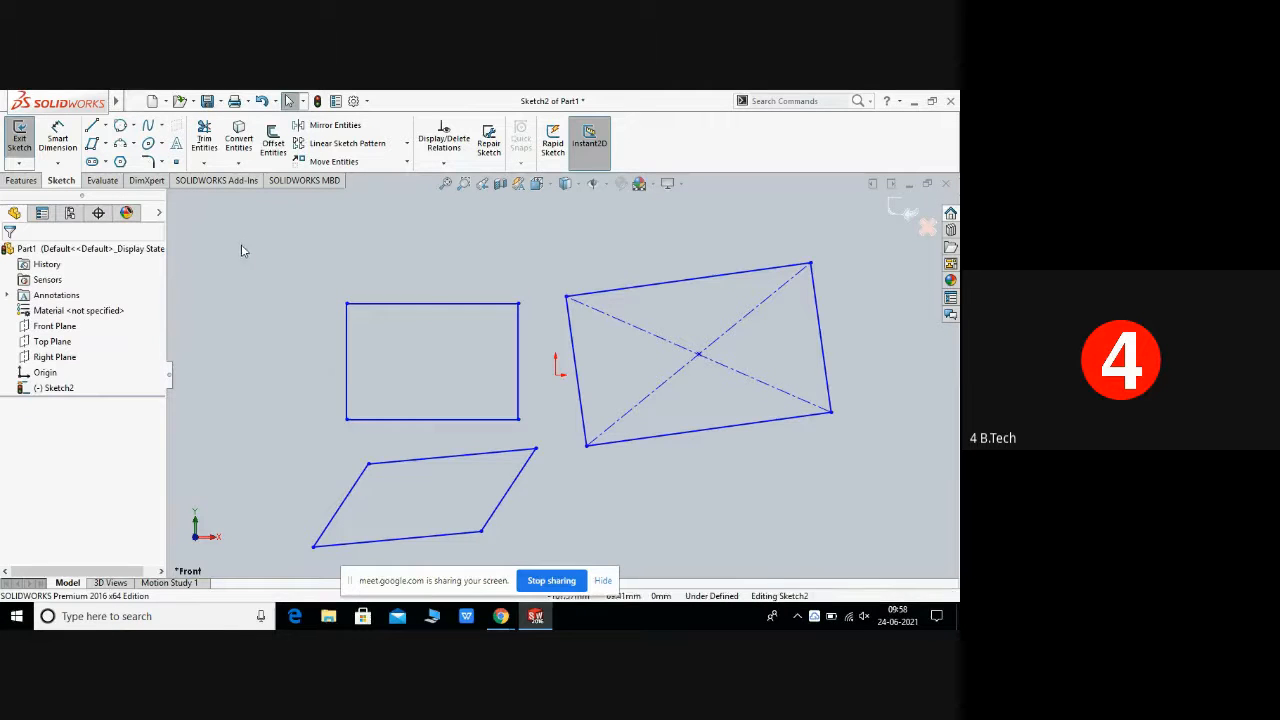
pyautogui.moveTo(241, 246)
pyautogui.mouseDown()
pyautogui.moveTo(343, 466)
pyautogui.moveTo(489, 544)
pyautogui.moveTo(874, 527)
pyautogui.mouseUp()
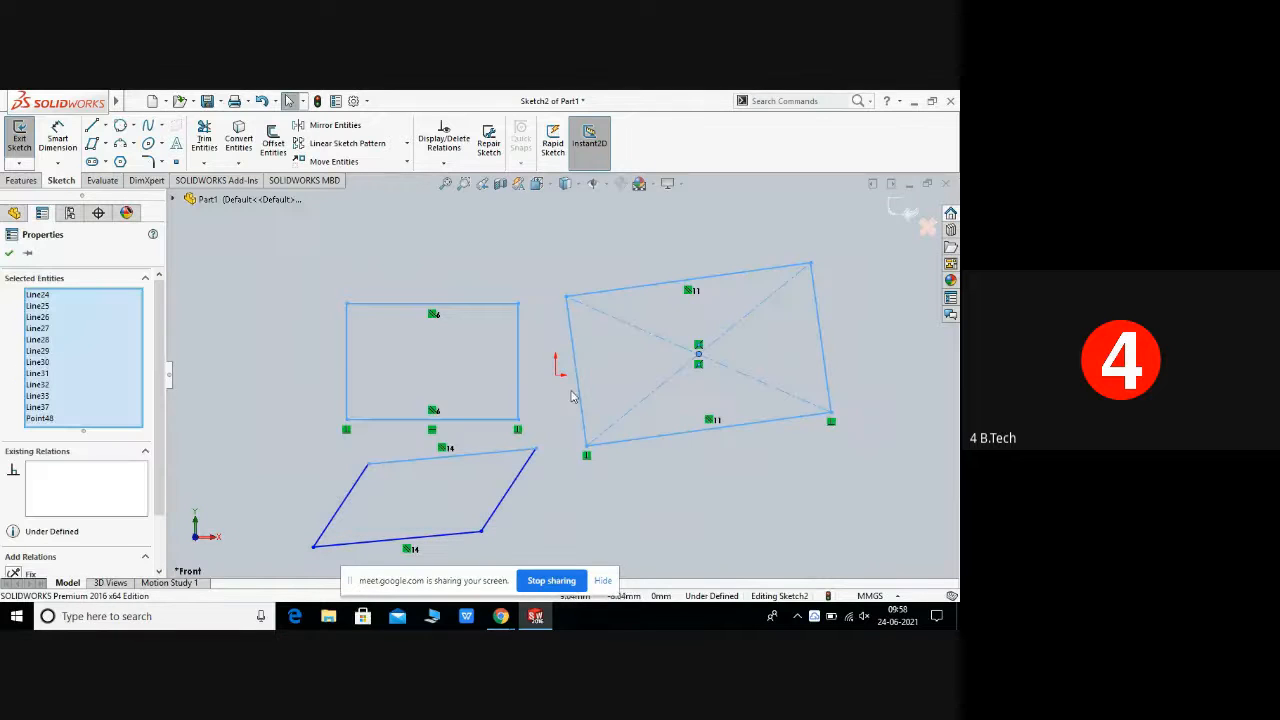
pyautogui.rightClick(571, 397)
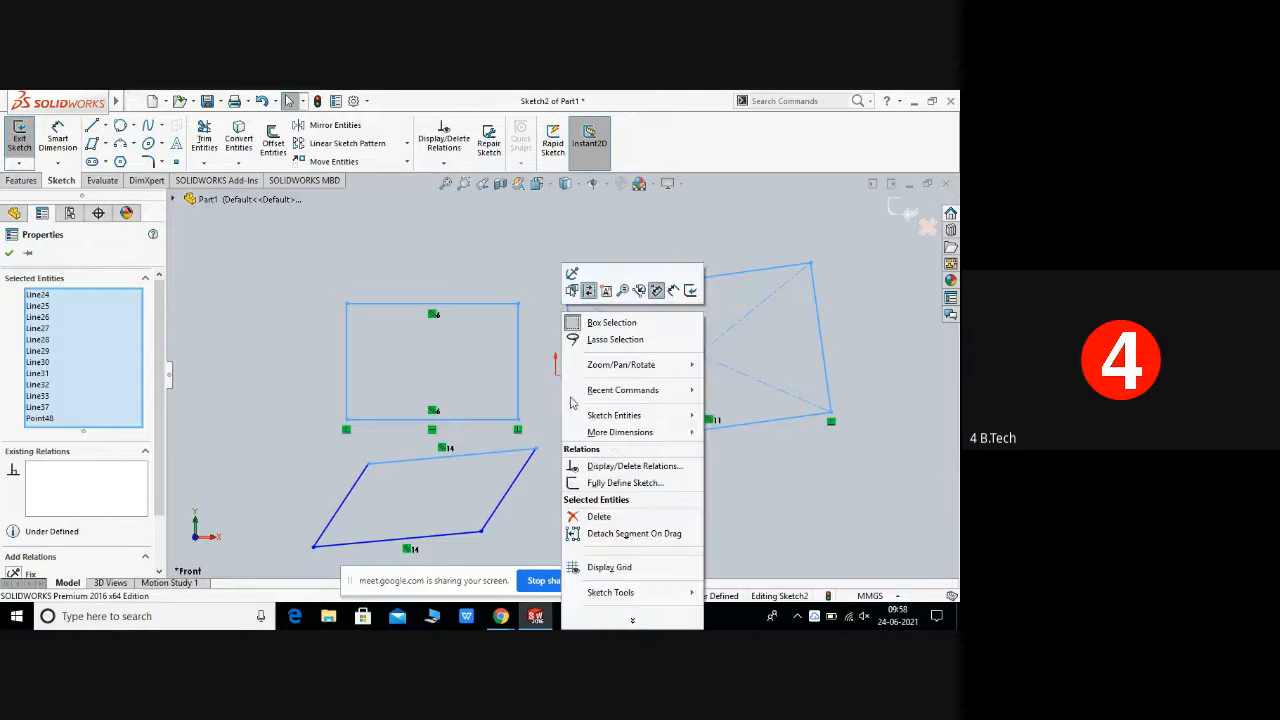
pyautogui.click(598, 517)
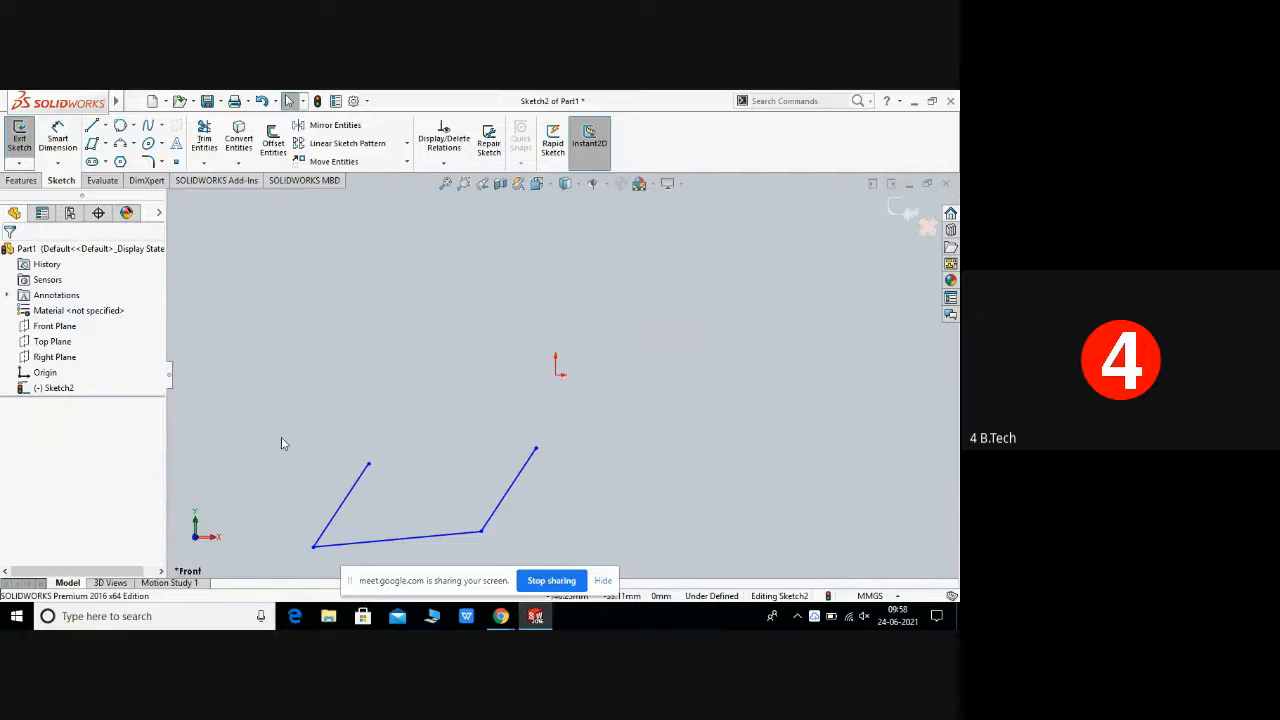
# Step: Delete the remaining parallelogram lines using selection windows
pyautogui.moveTo(281, 437)
pyautogui.mouseDown()
pyautogui.moveTo(381, 552)
pyautogui.moveTo(466, 537)
pyautogui.moveTo(585, 548)
pyautogui.mouseUp()
pyautogui.rightClick(557, 503)
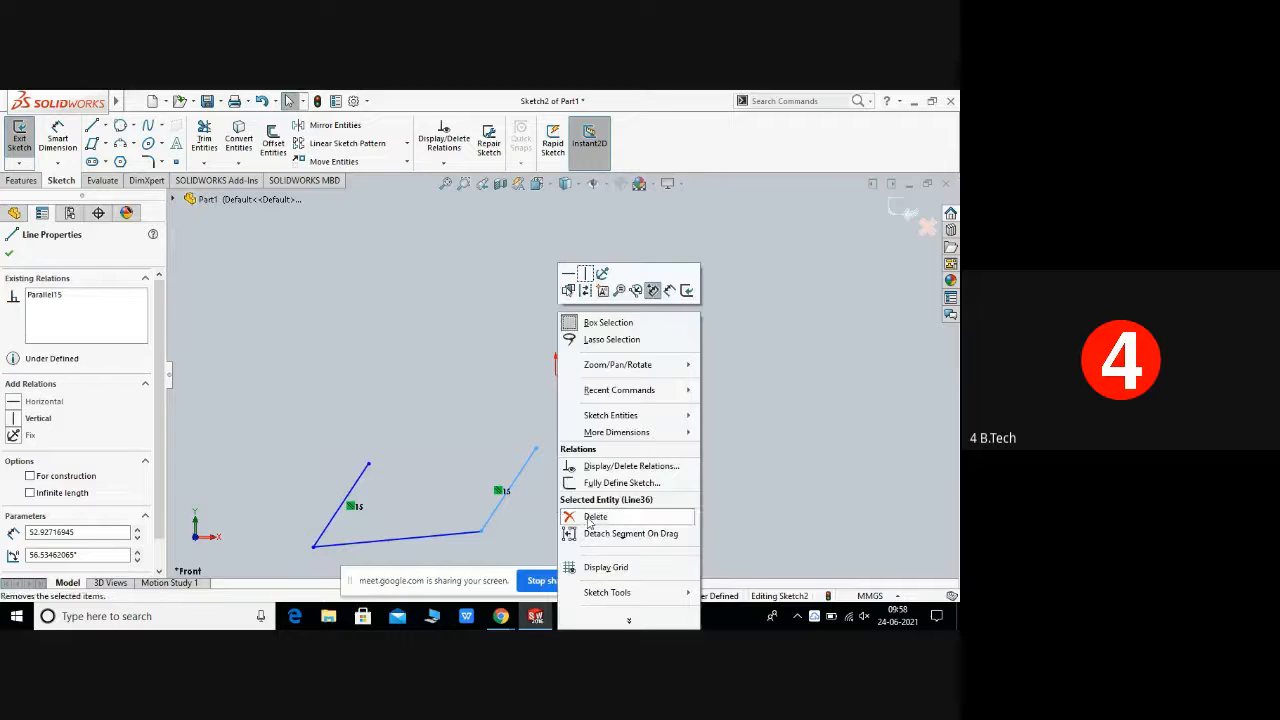
pyautogui.click(592, 517)
pyautogui.moveTo(282, 445)
pyautogui.mouseDown()
pyautogui.moveTo(345, 570)
pyautogui.moveTo(506, 573)
pyautogui.mouseUp()
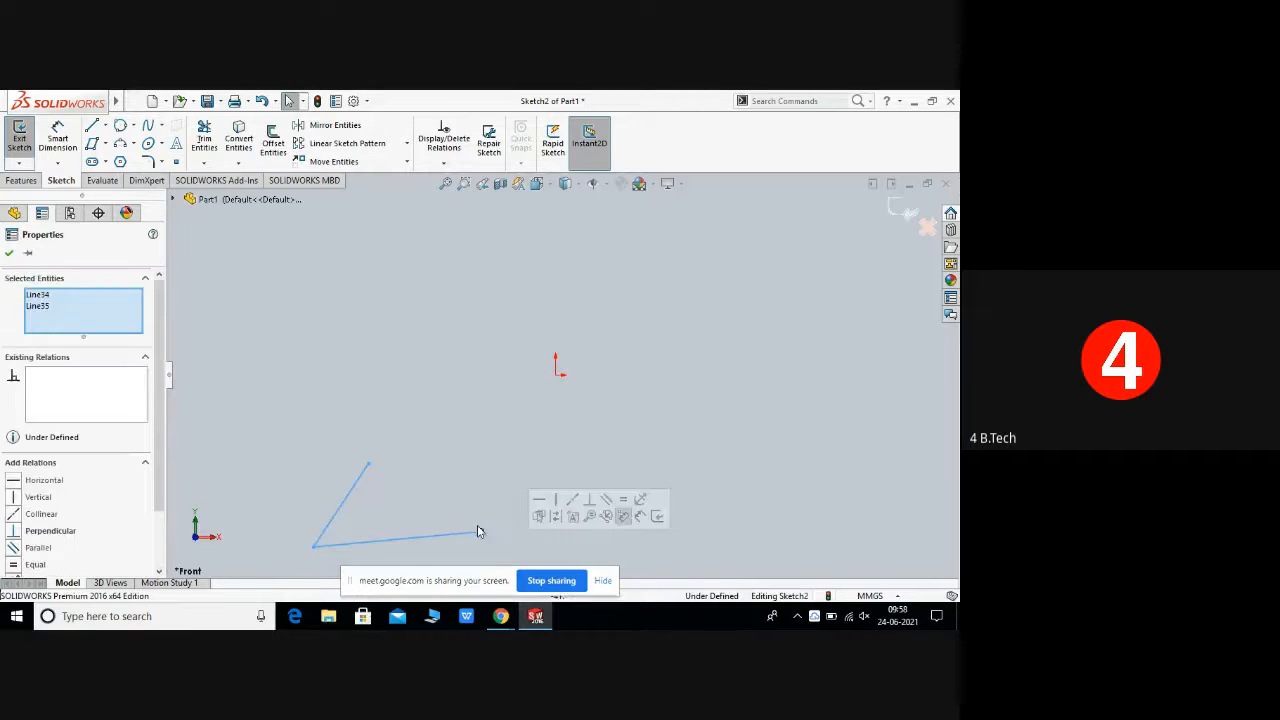
pyautogui.rightClick(477, 527)
pyautogui.click(510, 518)
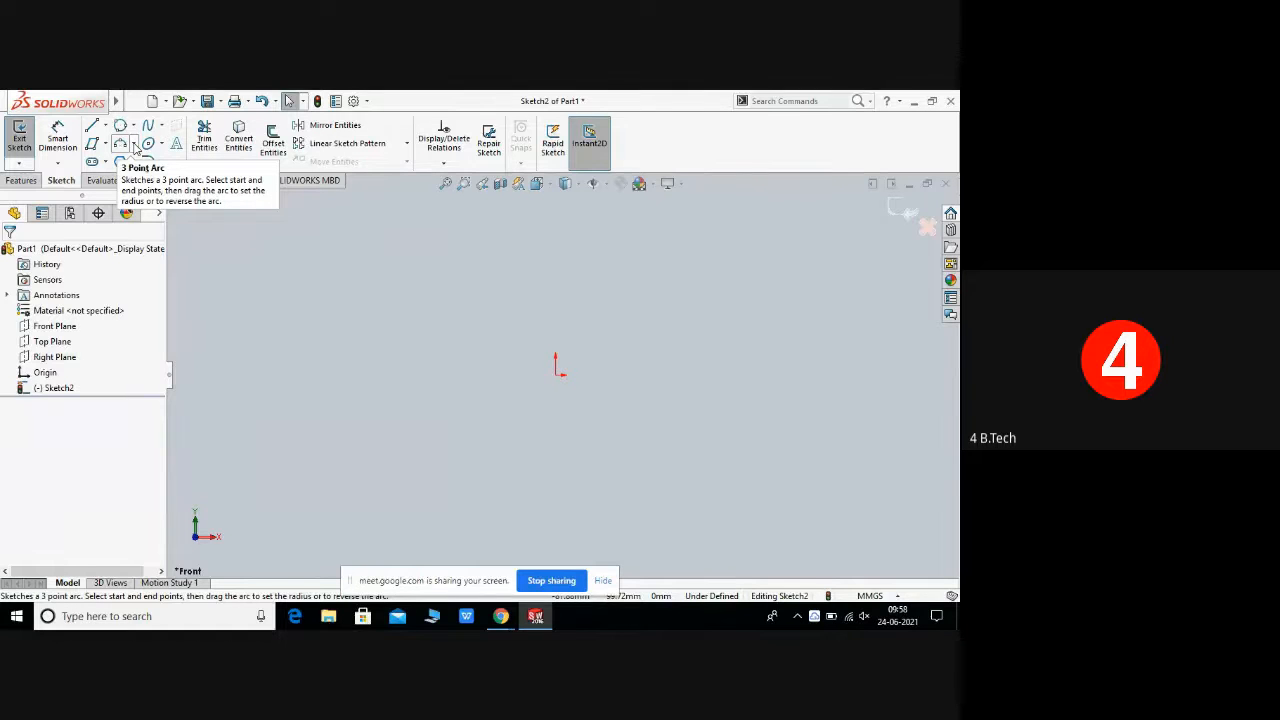
# Step: Draw a Centerpoint Arc of about 53 mm radius left of the origin, sweeping about three-quarters of a circle, and close the tool
pyautogui.click(135, 148)
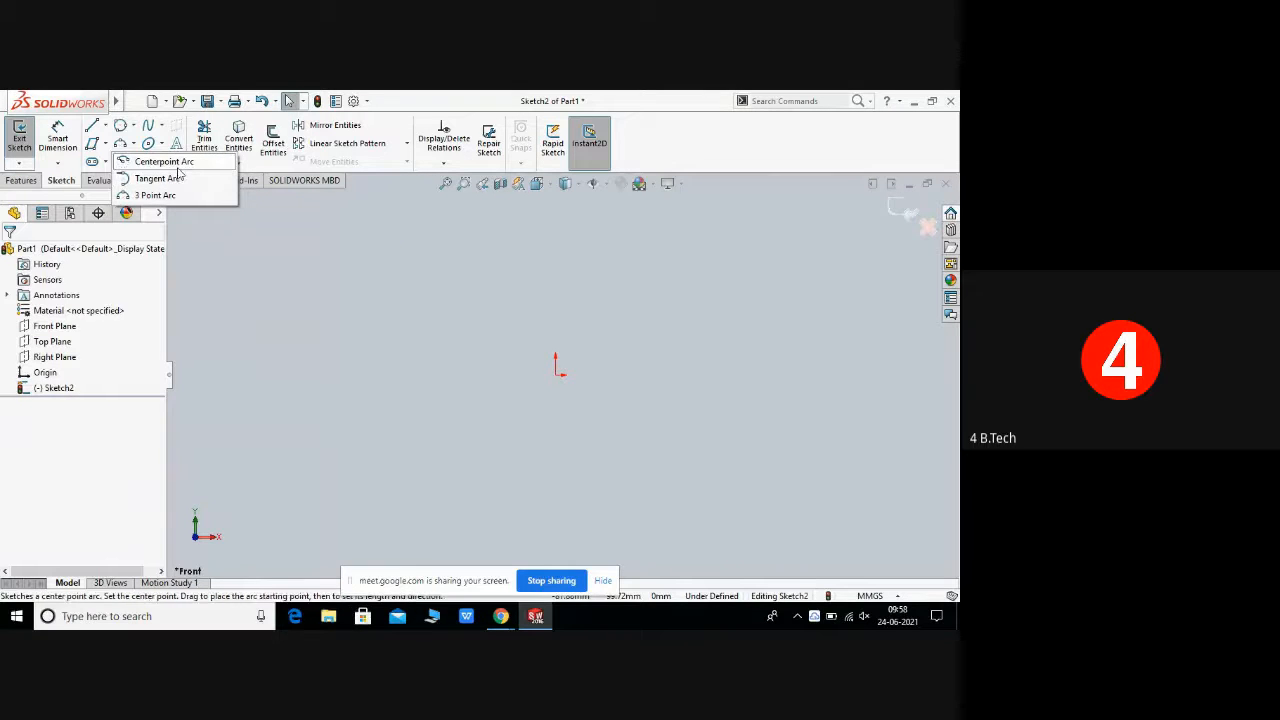
pyautogui.click(177, 163)
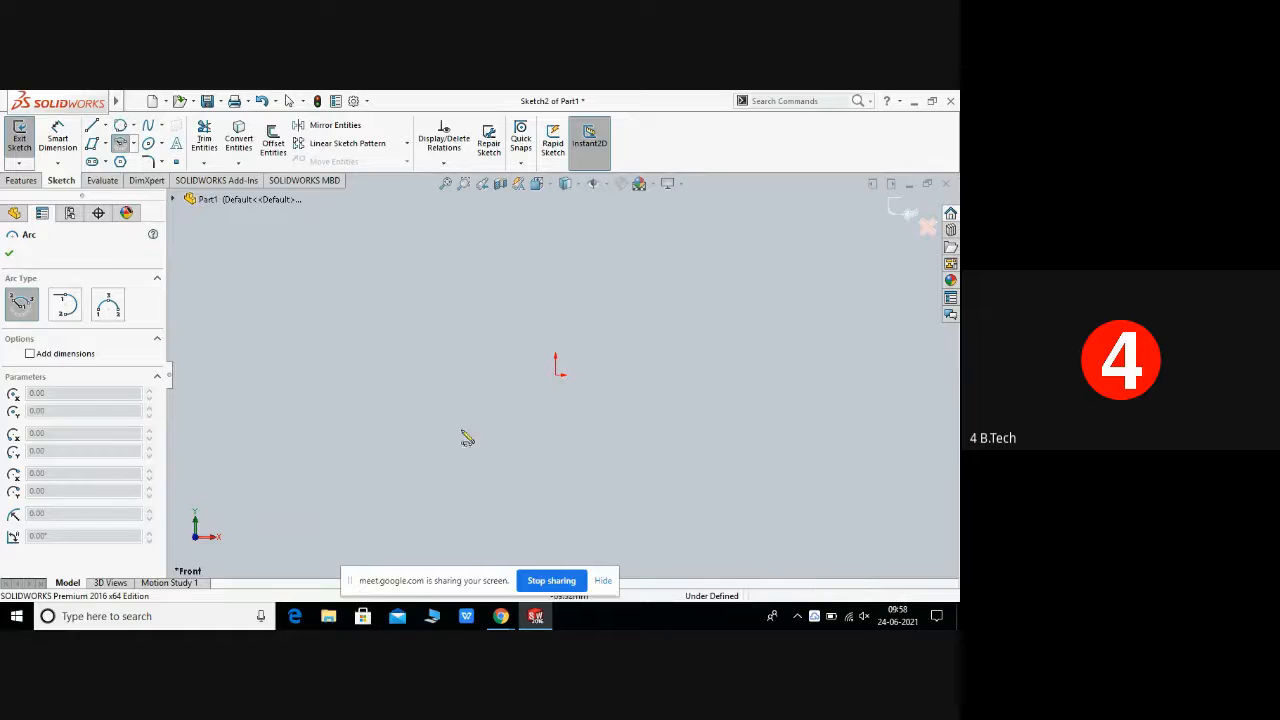
pyautogui.click(401, 429)
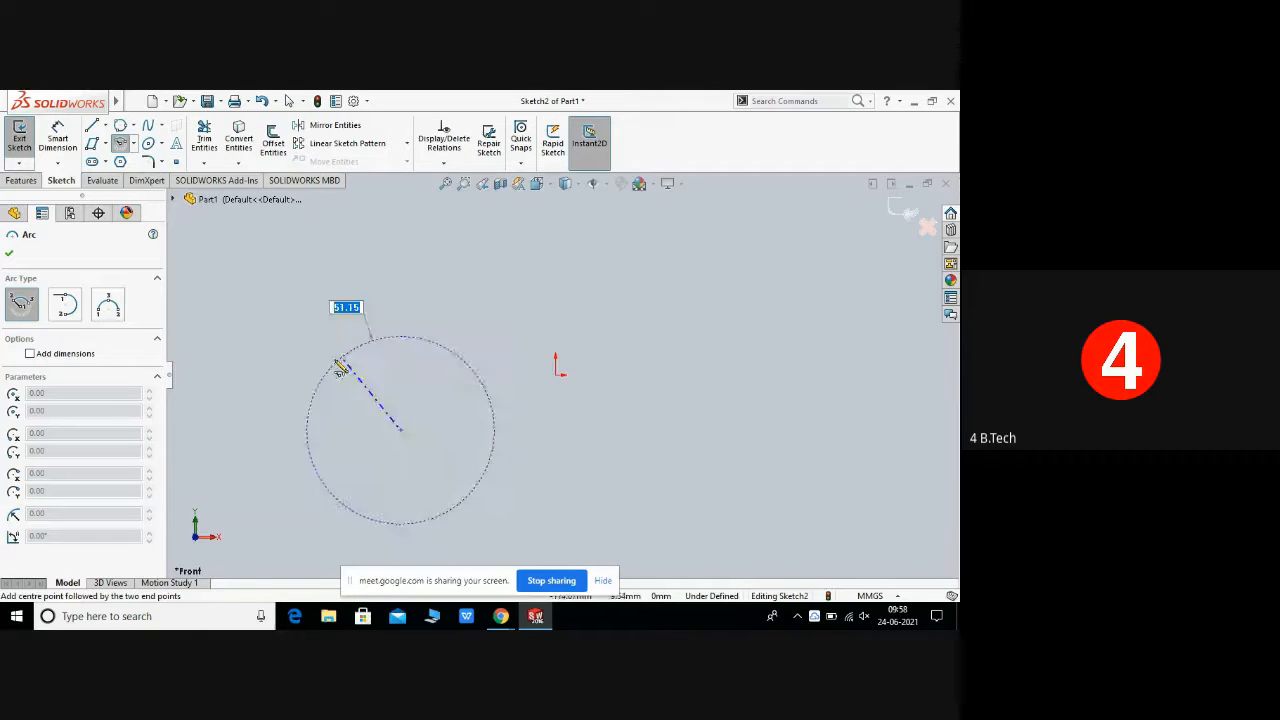
pyautogui.click(303, 430)
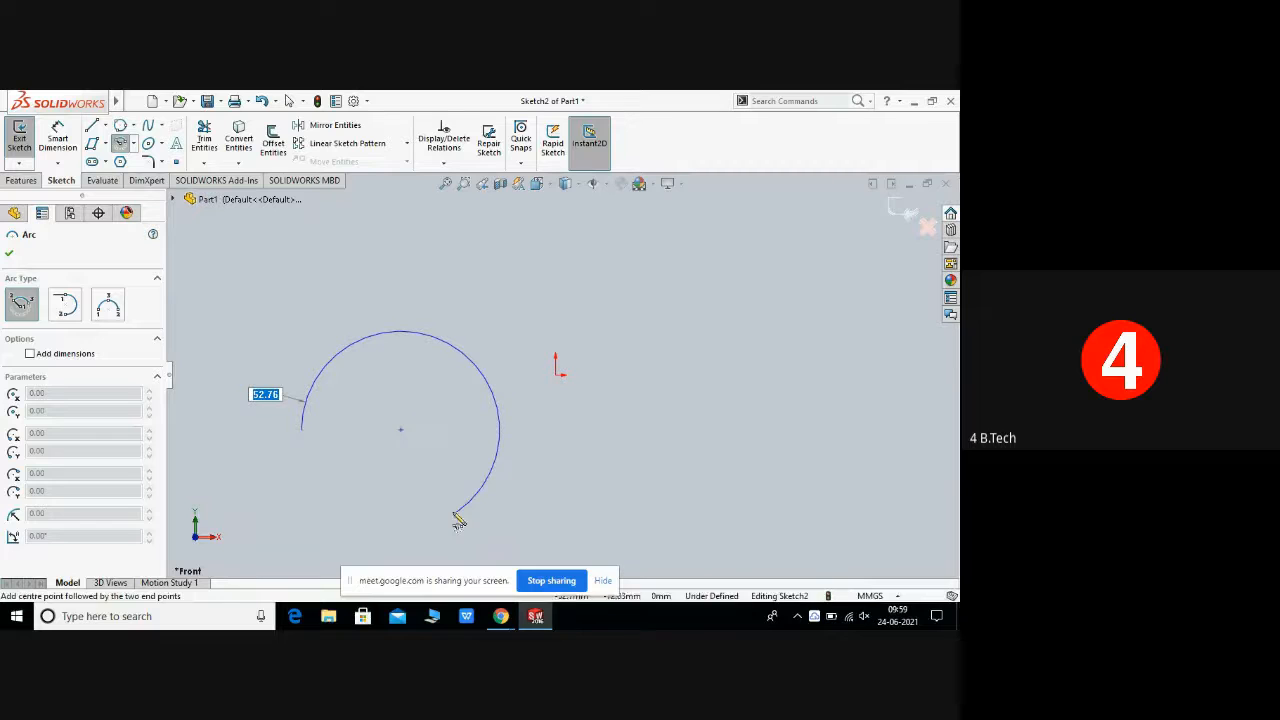
pyautogui.click(391, 527)
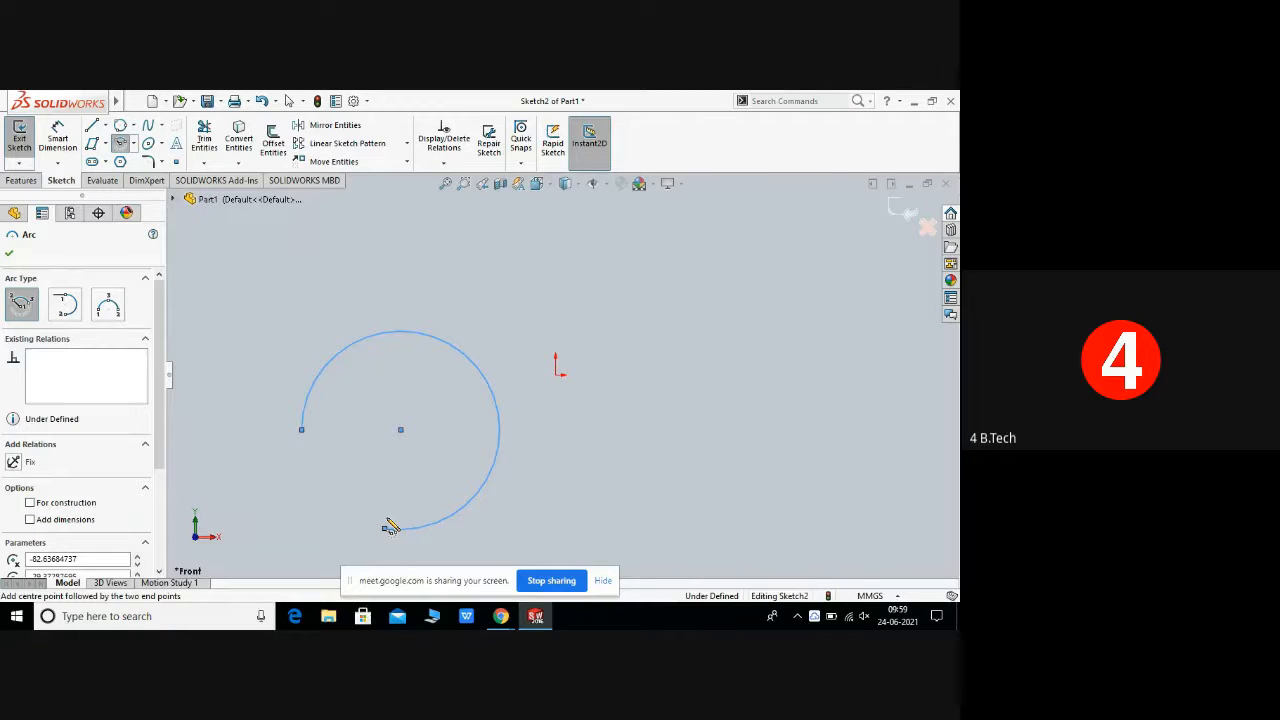
pyautogui.rightClick(391, 527)
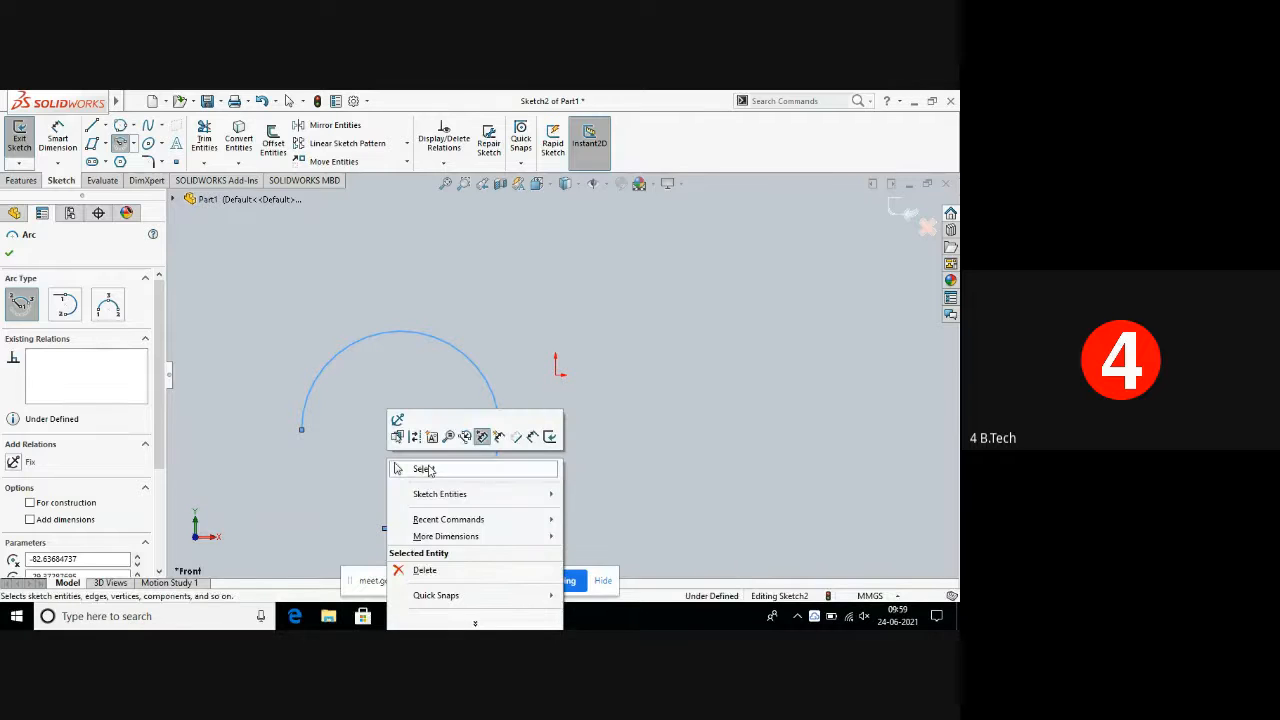
pyautogui.click(428, 470)
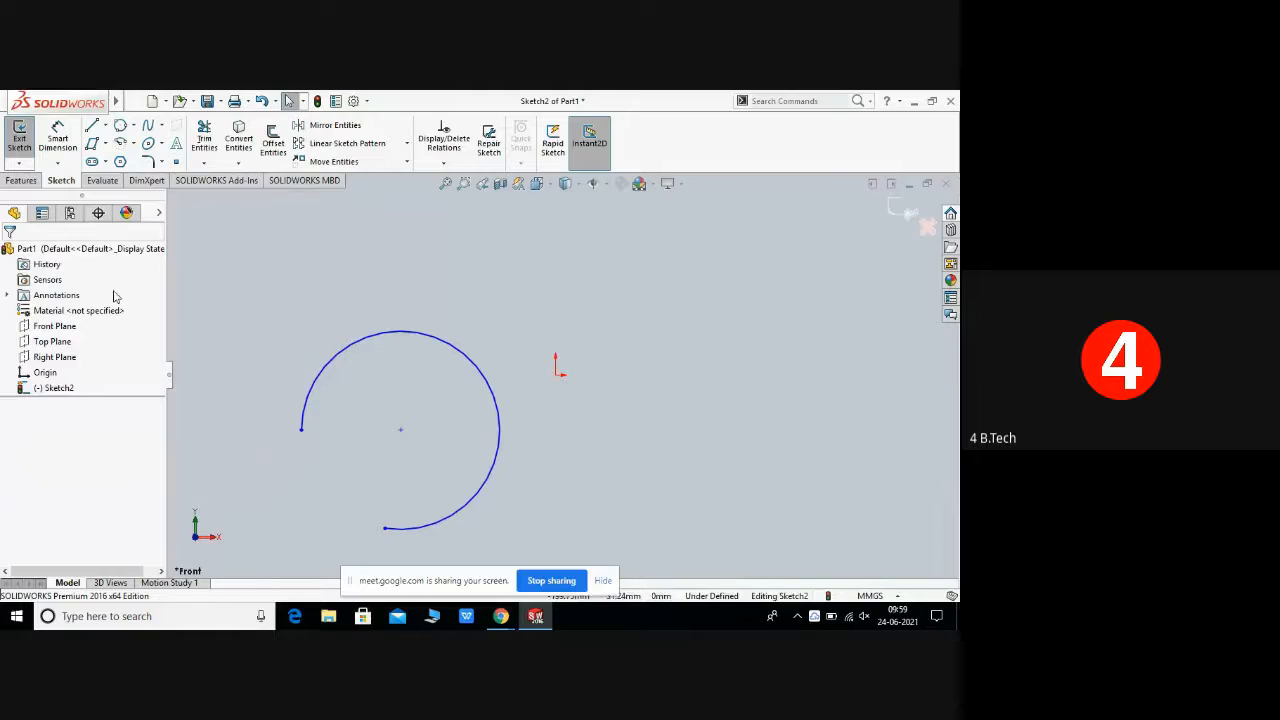
# Step: Try to start a Tangent Arc from an empty area of the sketch and cancel the tool
pyautogui.click(132, 144)
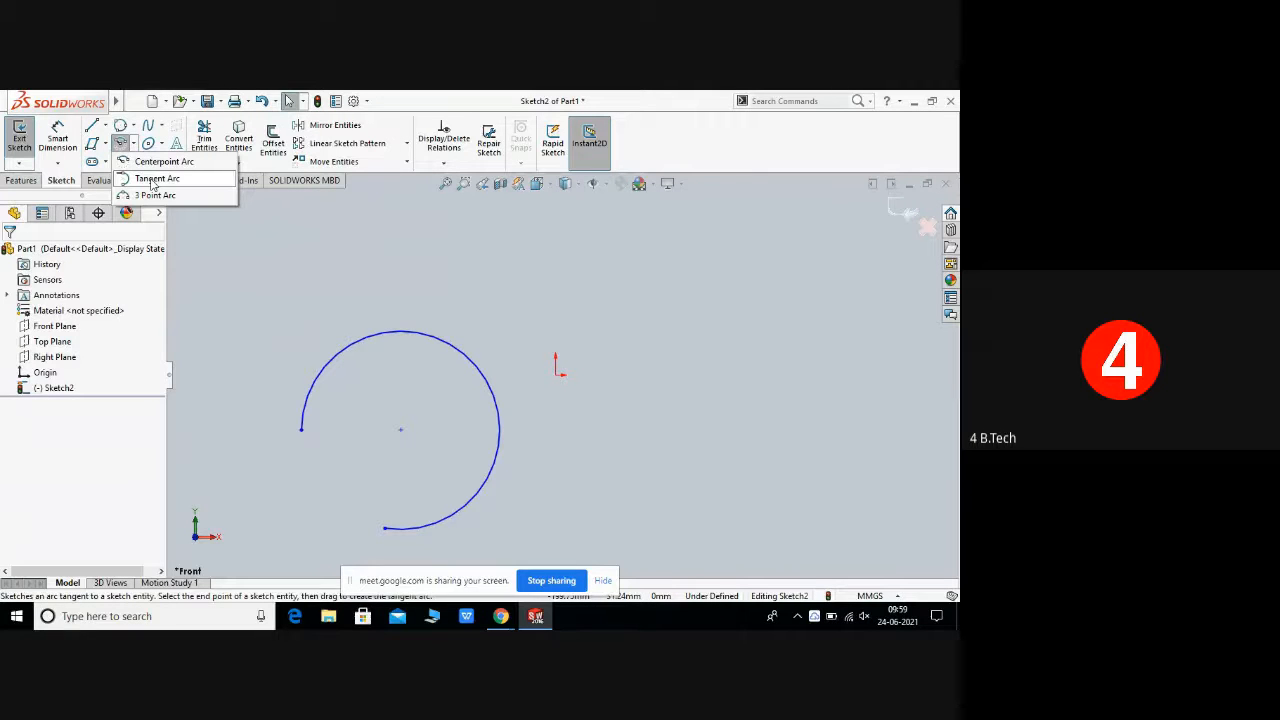
pyautogui.click(152, 180)
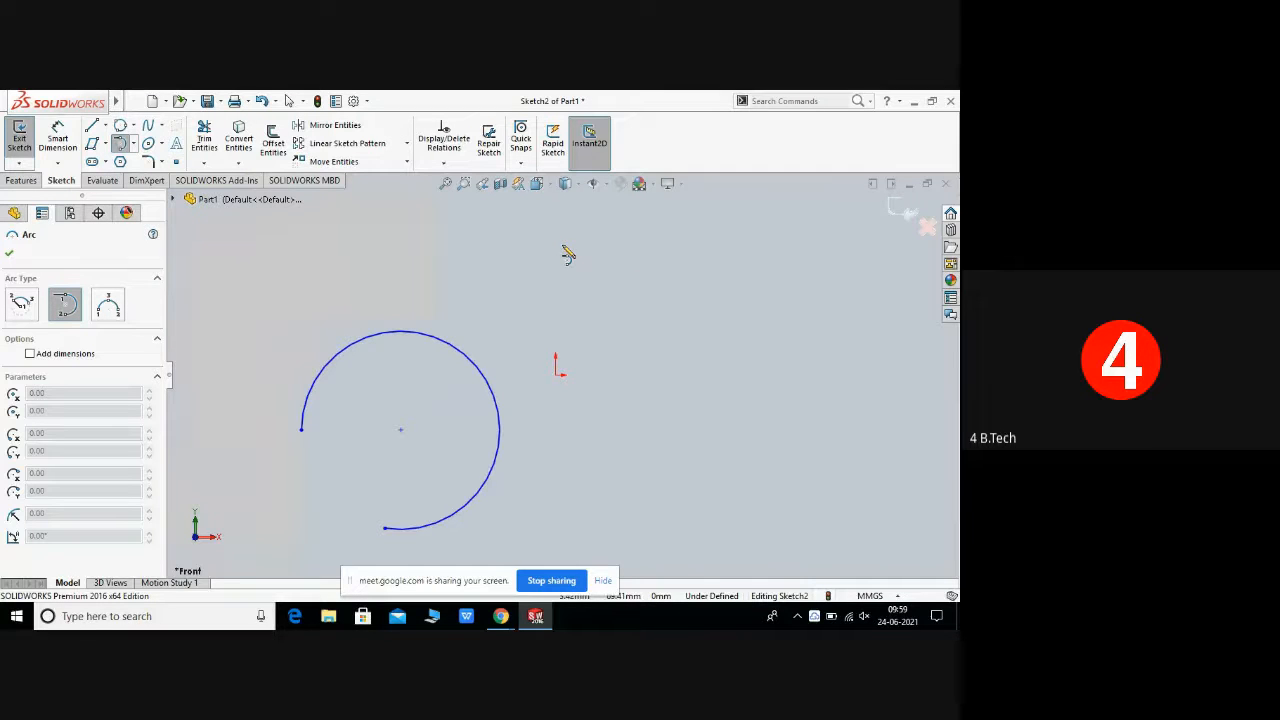
pyautogui.click(664, 291)
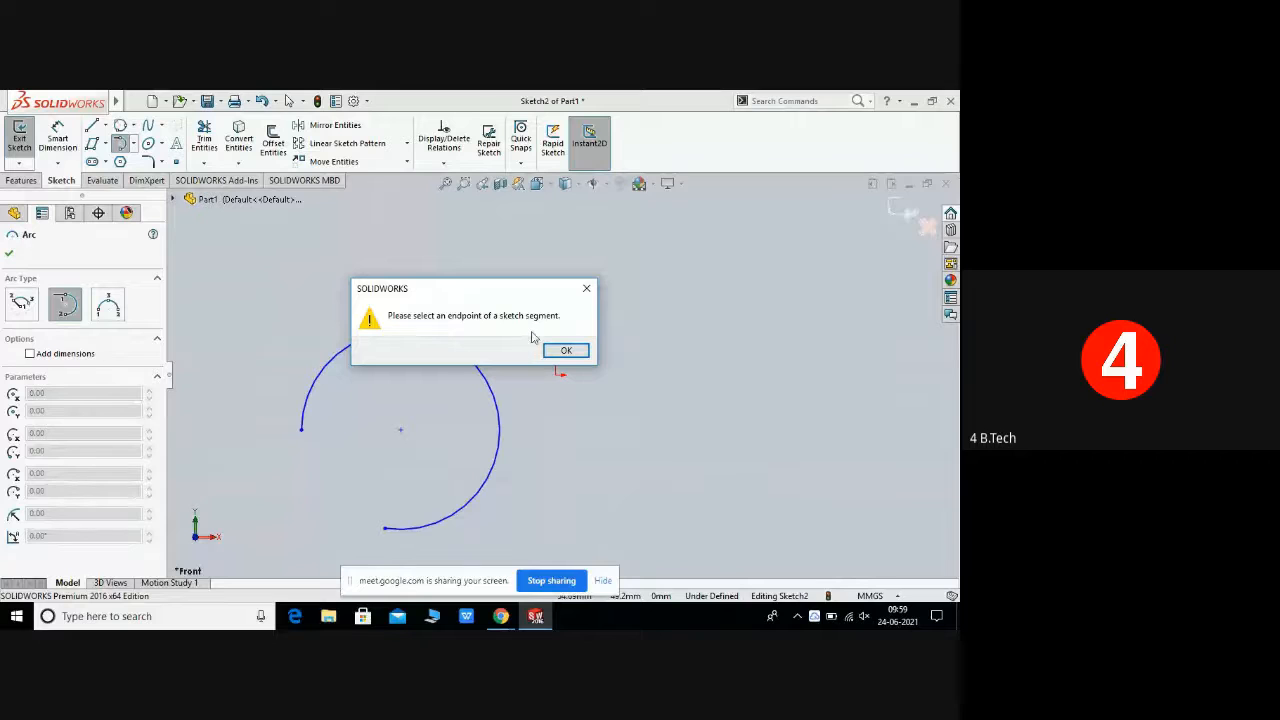
pyautogui.click(586, 288)
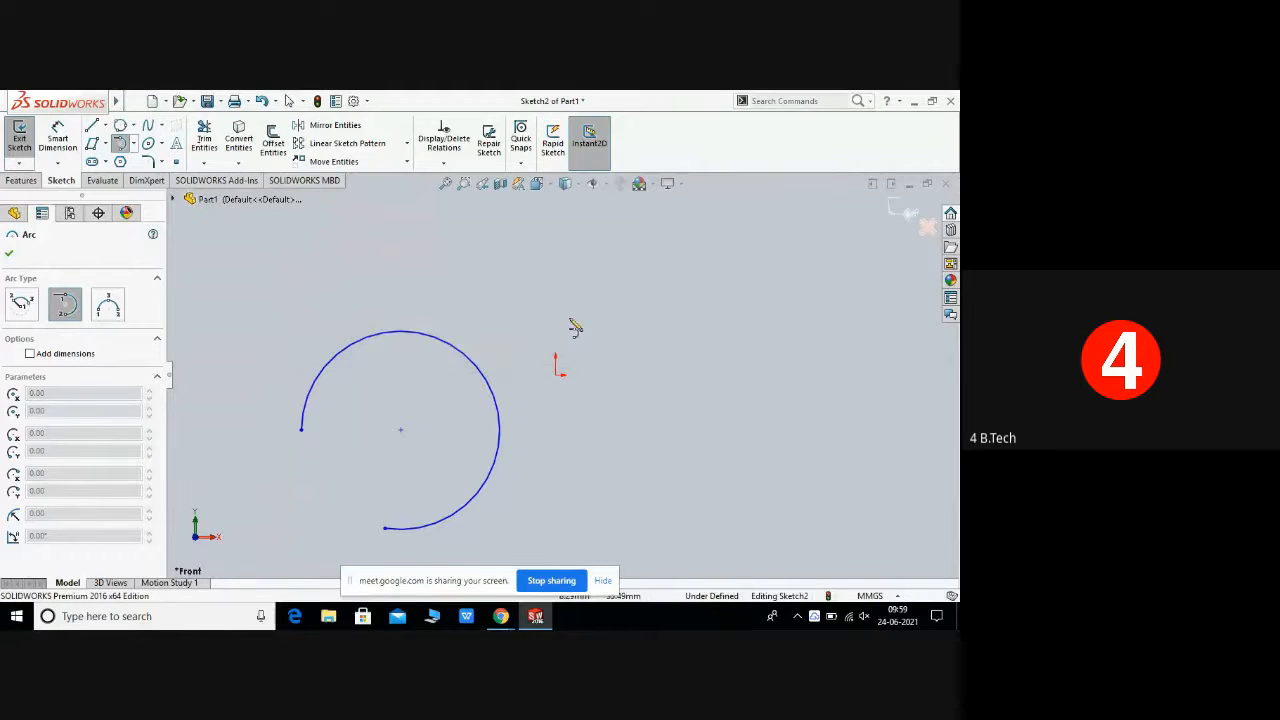
pyautogui.press('Escape')
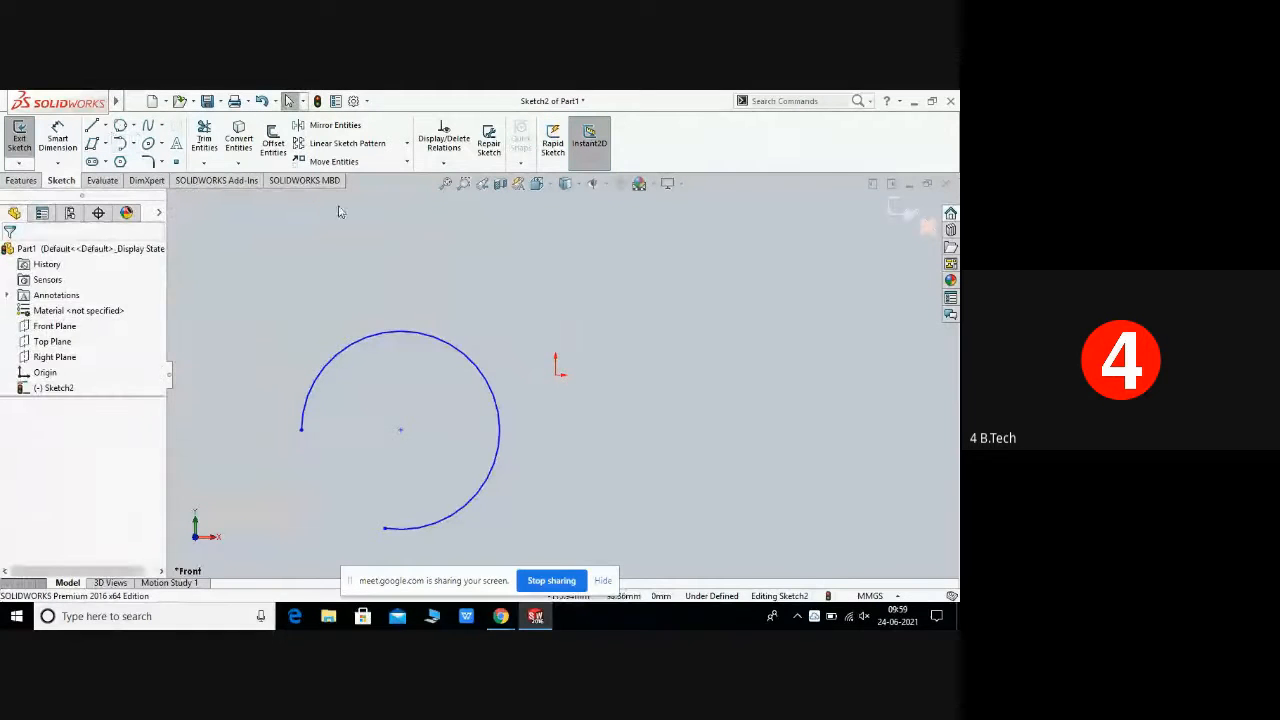
# Step: Retry the tangent arc twice from empty space, dismissing each warning, and leave the tool
pyautogui.click(133, 144)
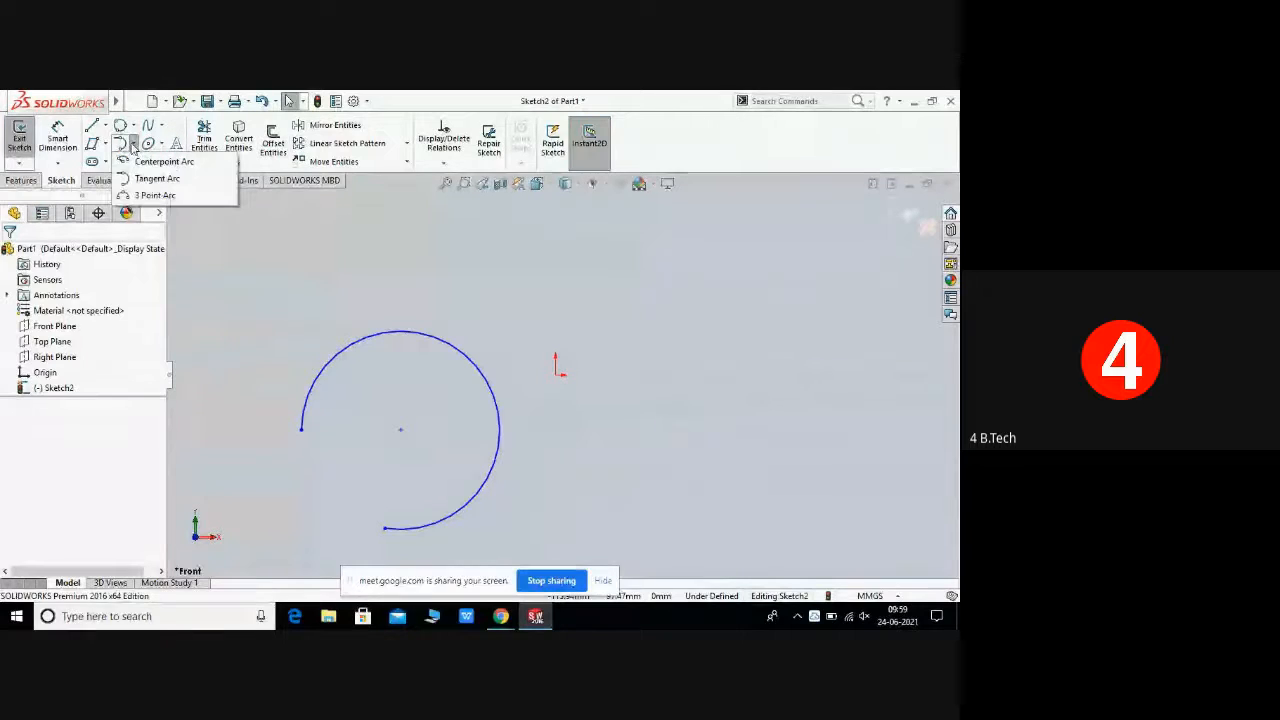
pyautogui.click(157, 195)
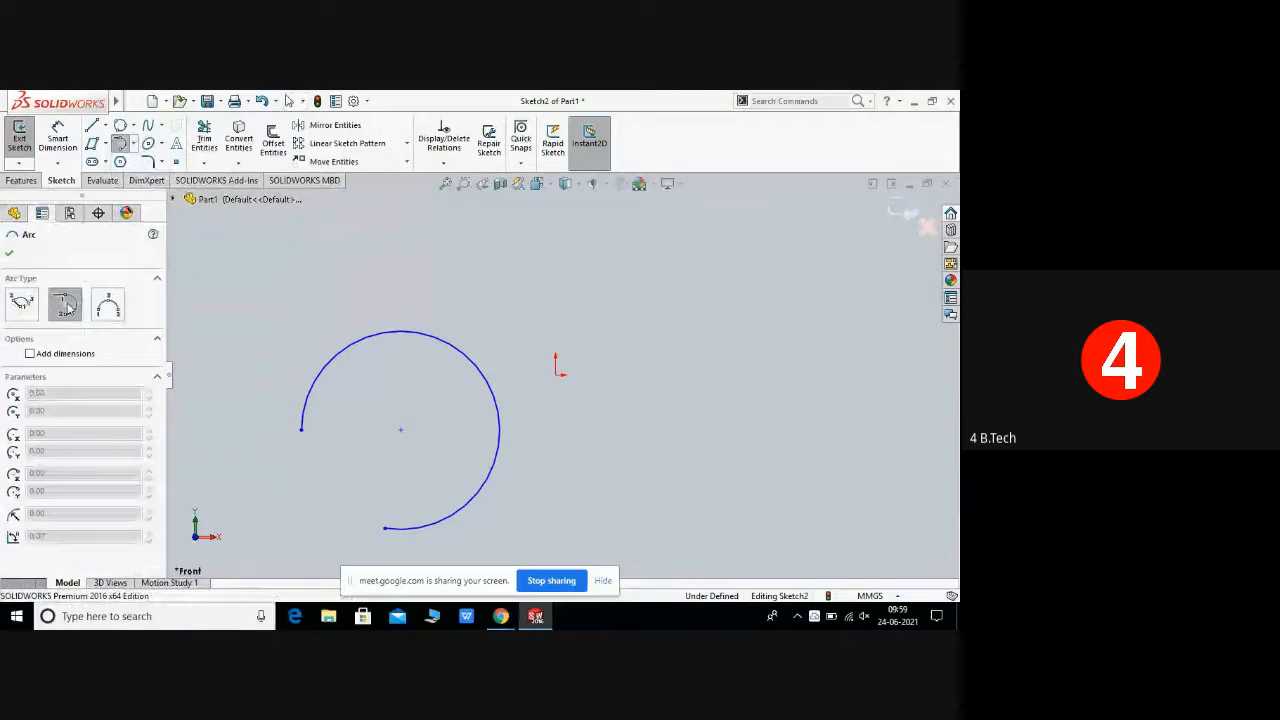
pyautogui.click(654, 298)
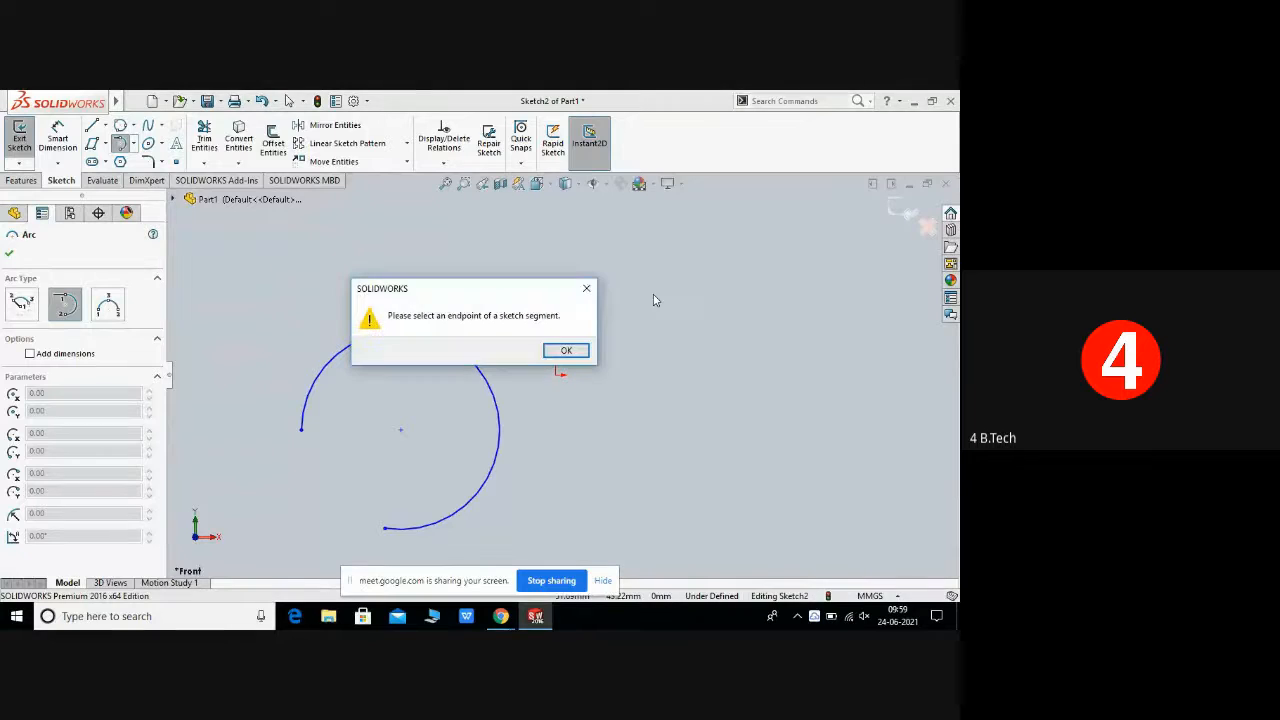
pyautogui.click(566, 351)
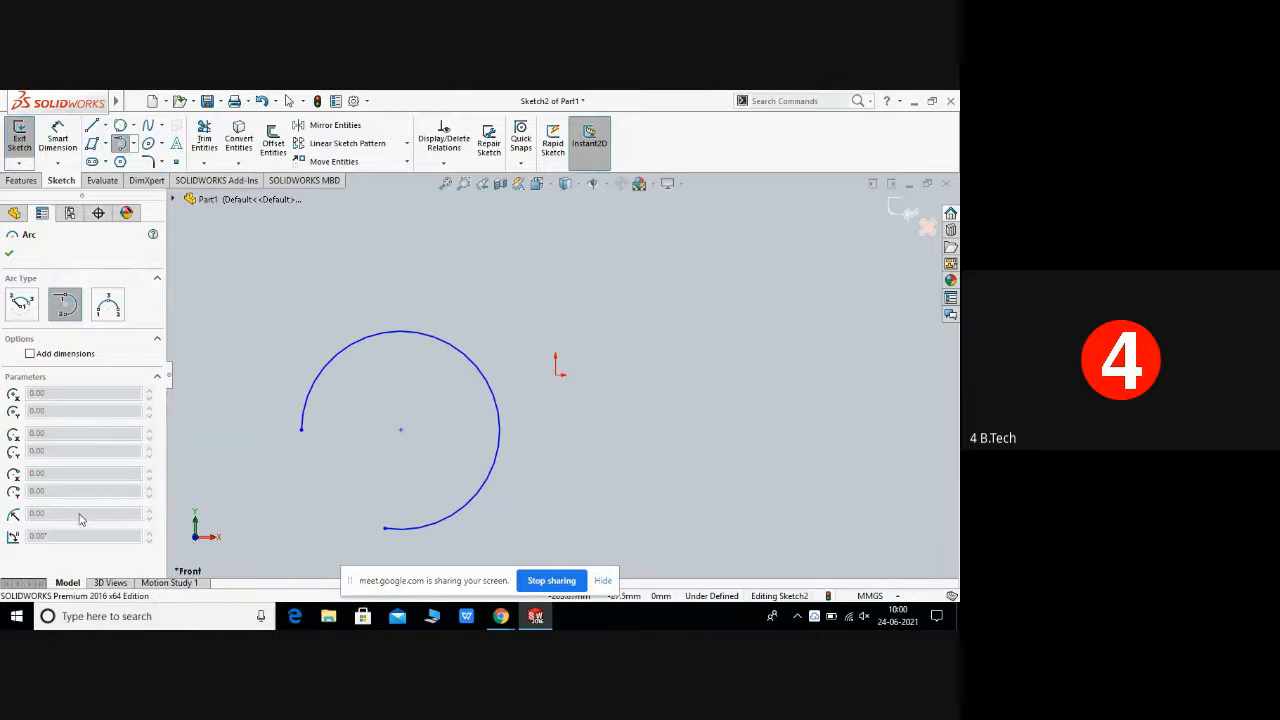
pyautogui.click(606, 289)
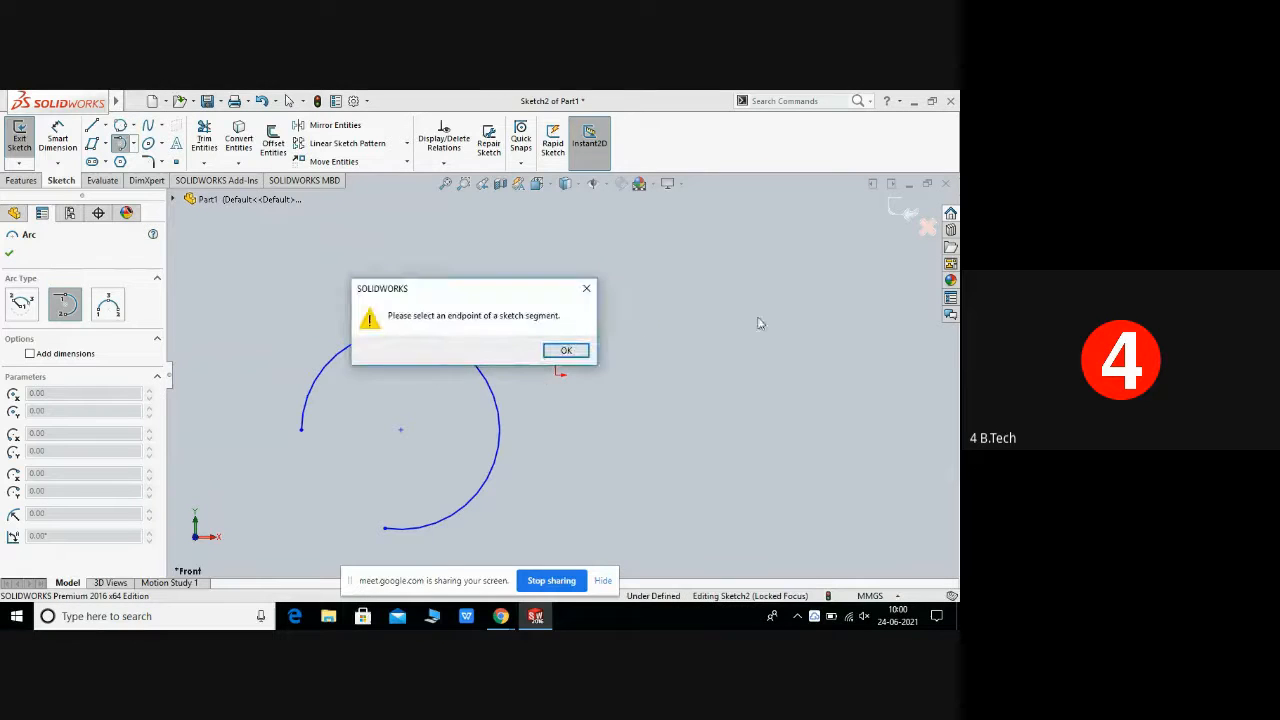
pyautogui.click(557, 353)
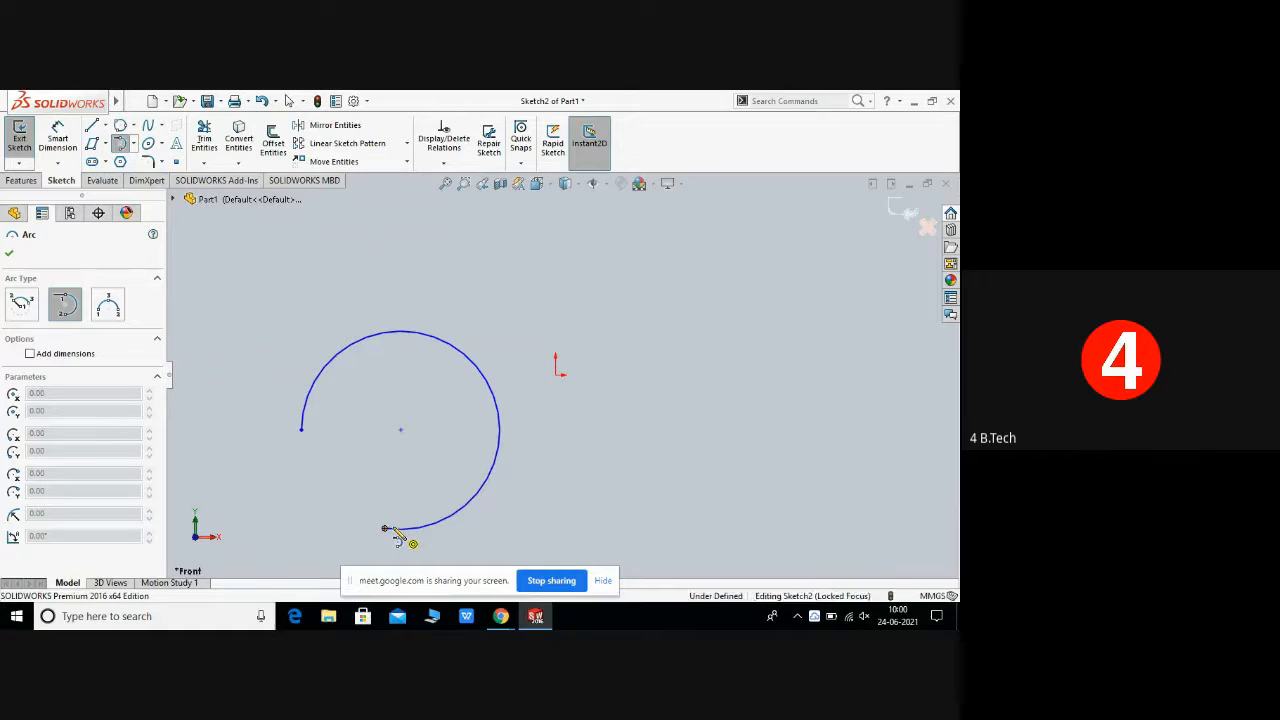
pyautogui.rightClick(398, 532)
pyautogui.click(428, 500)
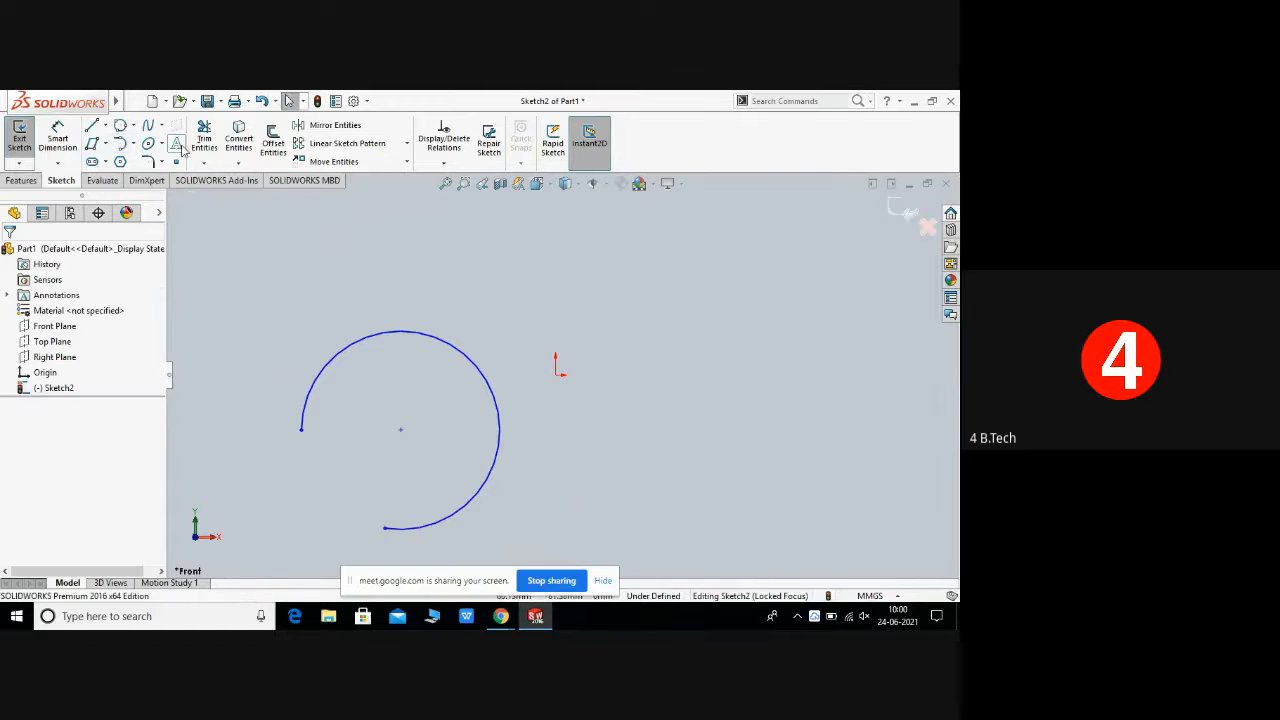
# Step: Reopen Tangent Arc, try two more empty-space starting points, and exit the tool
pyautogui.click(133, 145)
pyautogui.click(131, 181)
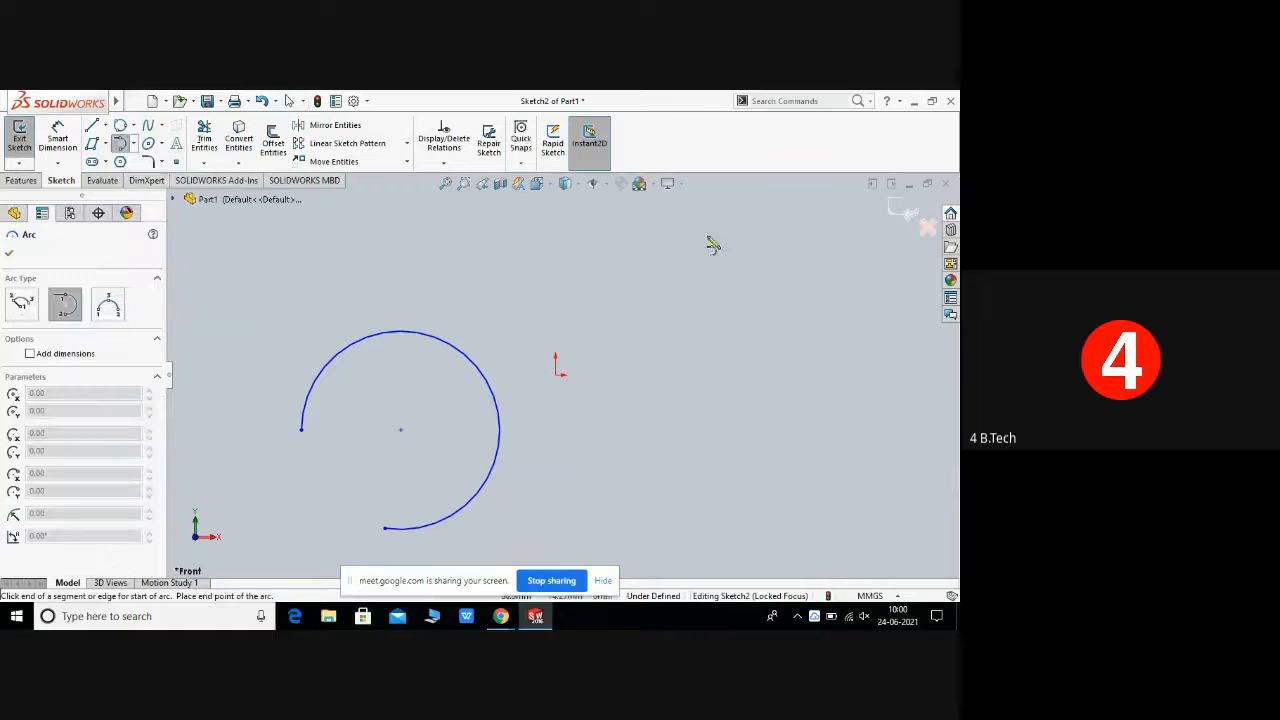
pyautogui.click(687, 289)
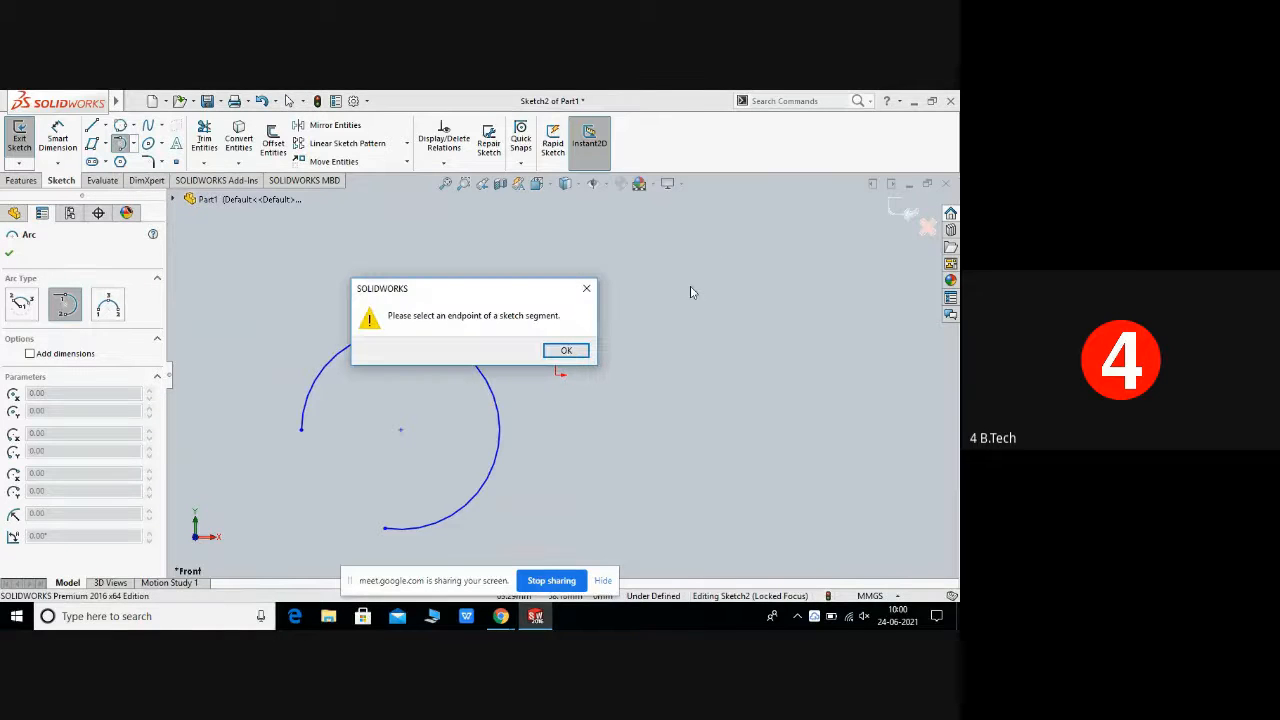
pyautogui.click(566, 351)
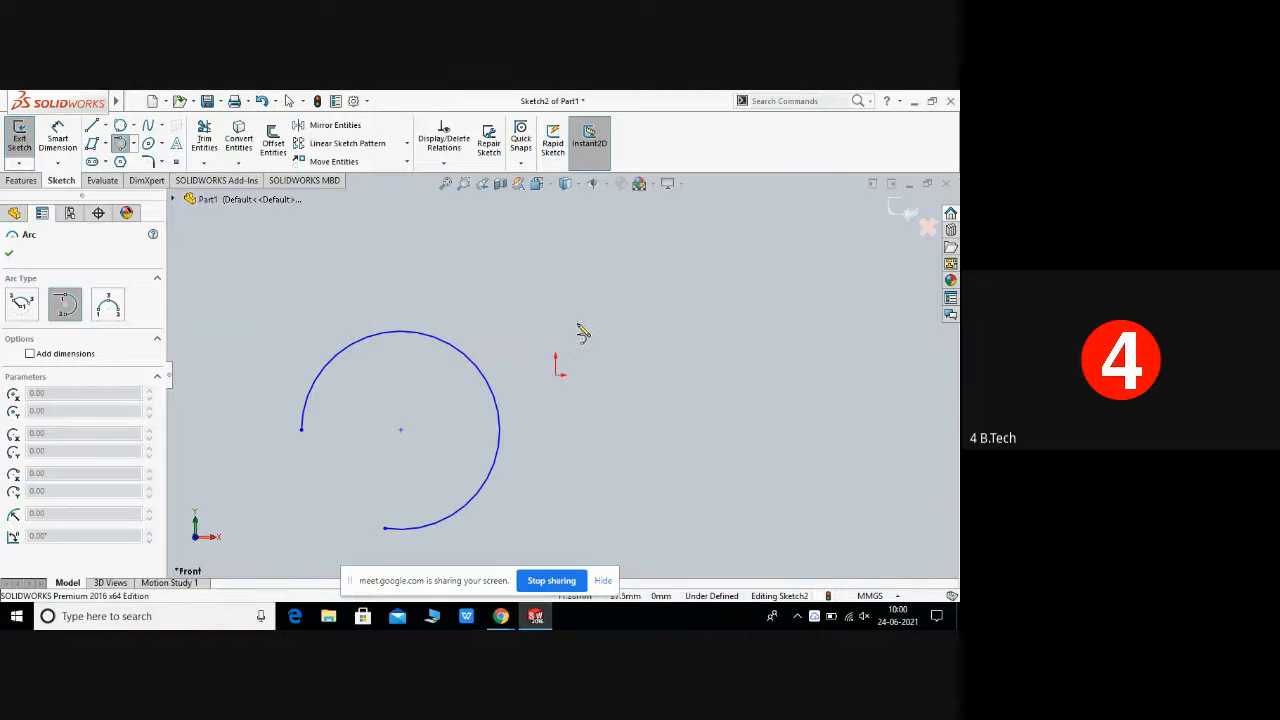
pyautogui.click(576, 323)
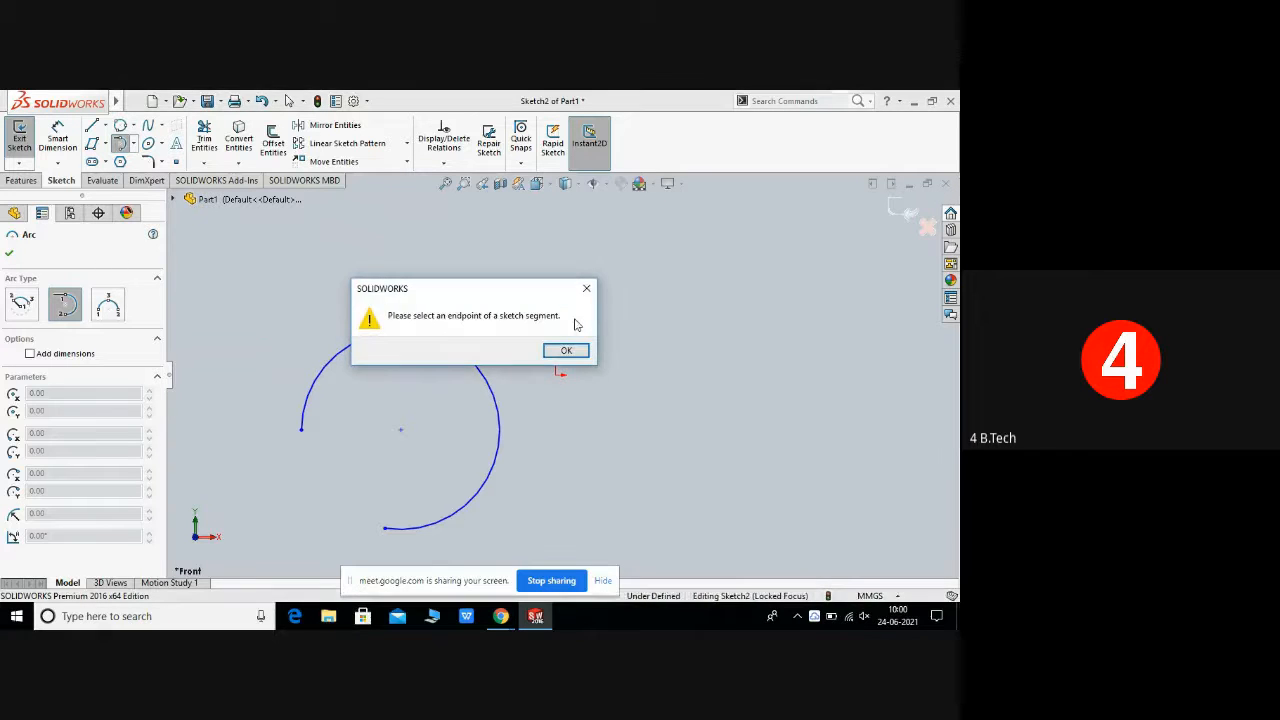
pyautogui.click(587, 289)
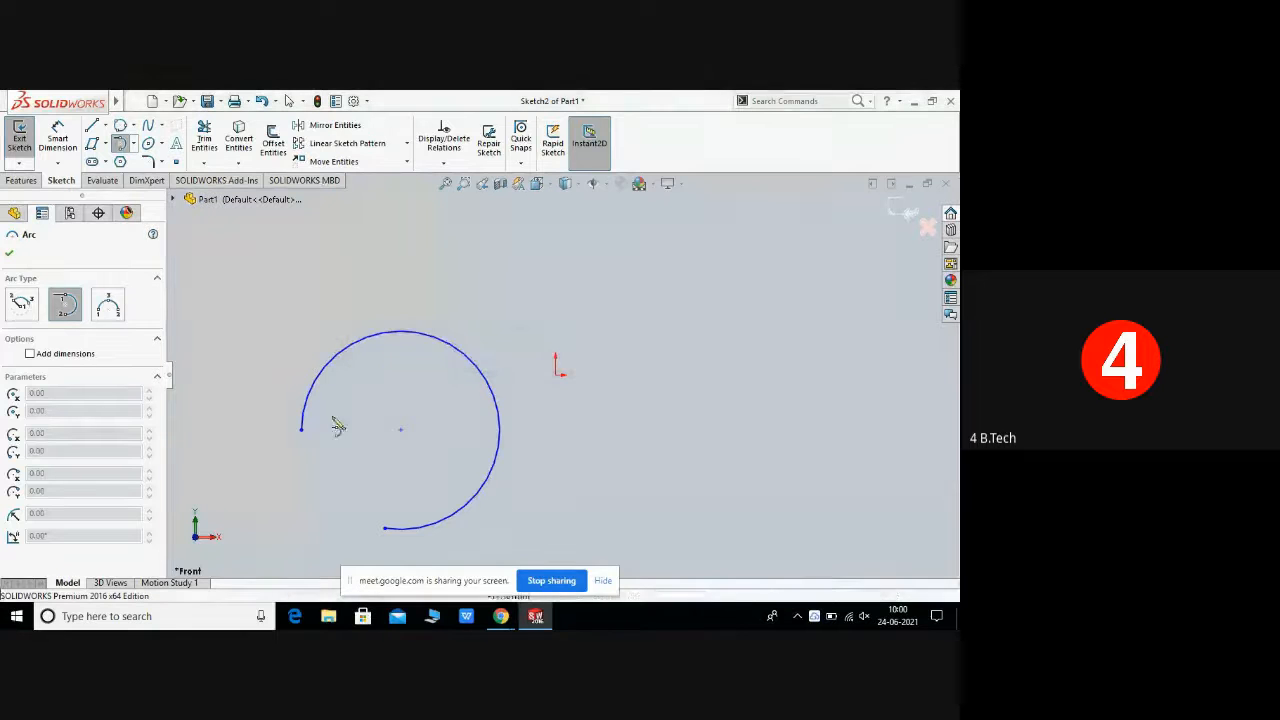
pyautogui.rightClick(302, 431)
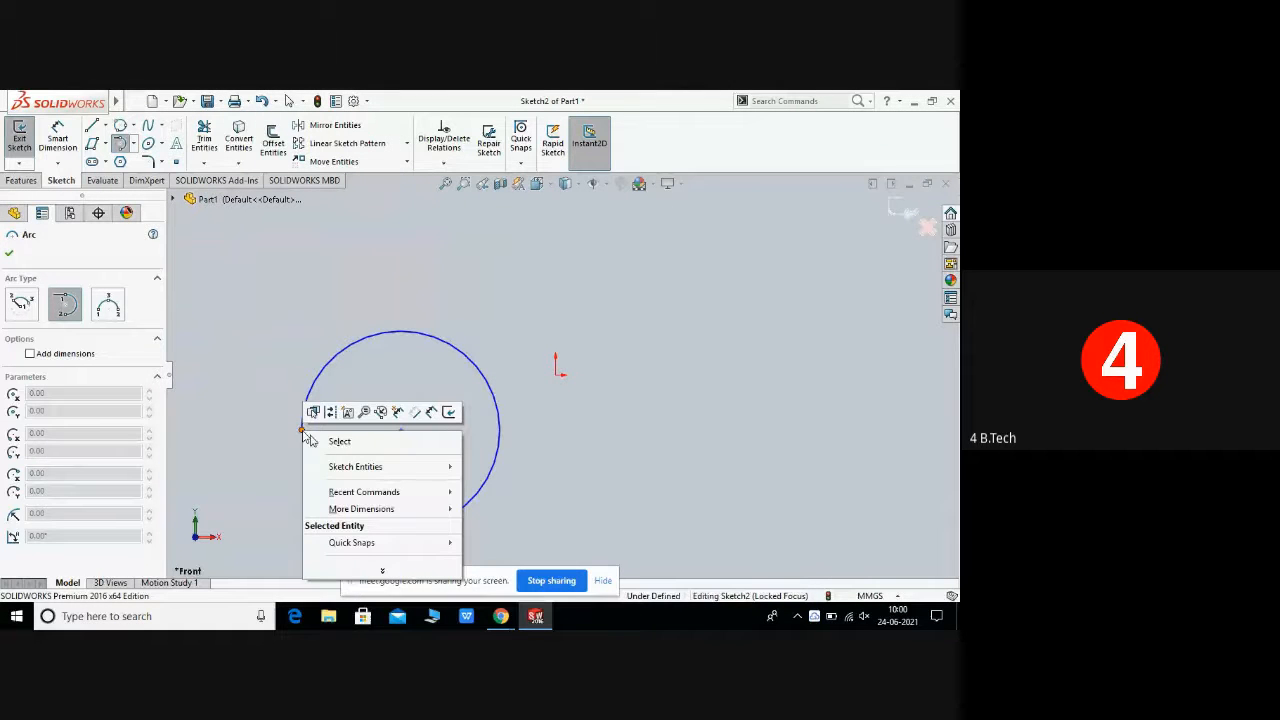
pyautogui.click(338, 442)
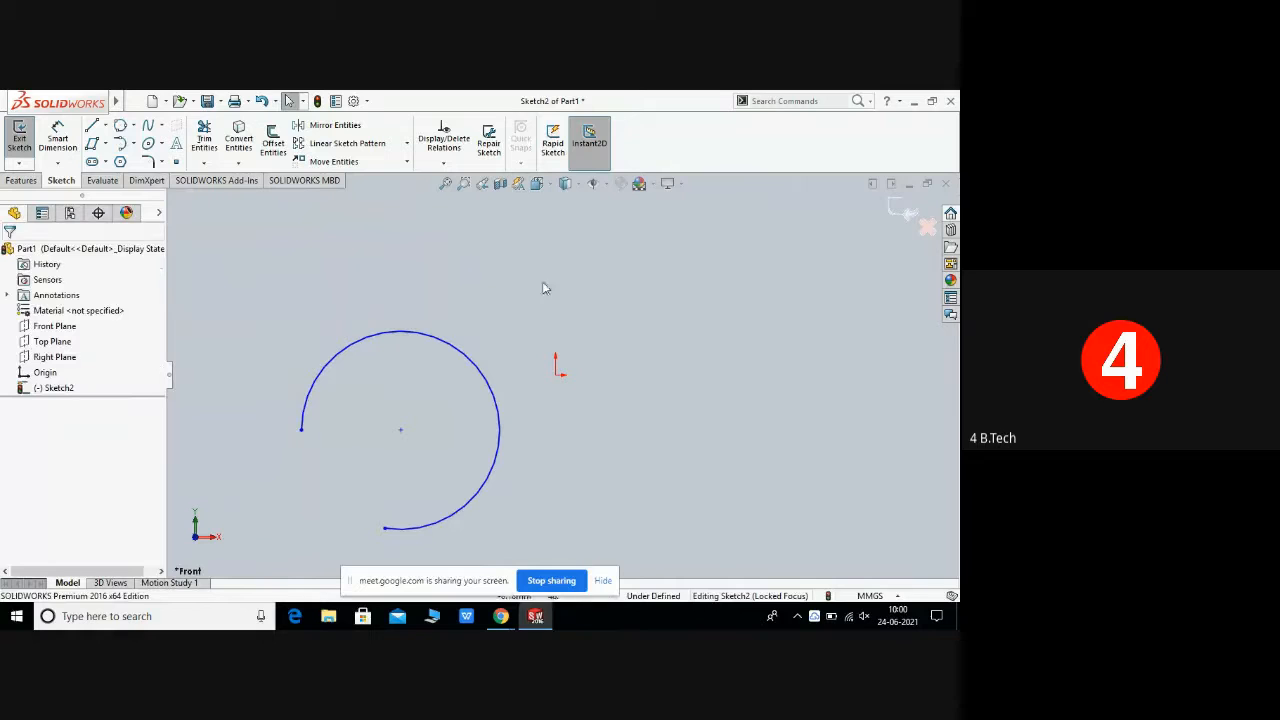
# Step: Reopen Tangent Arc with Add dimensions enabled, try an empty-space start point, dismiss the warning, and exit the tool
pyautogui.click(131, 143)
pyautogui.click(152, 178)
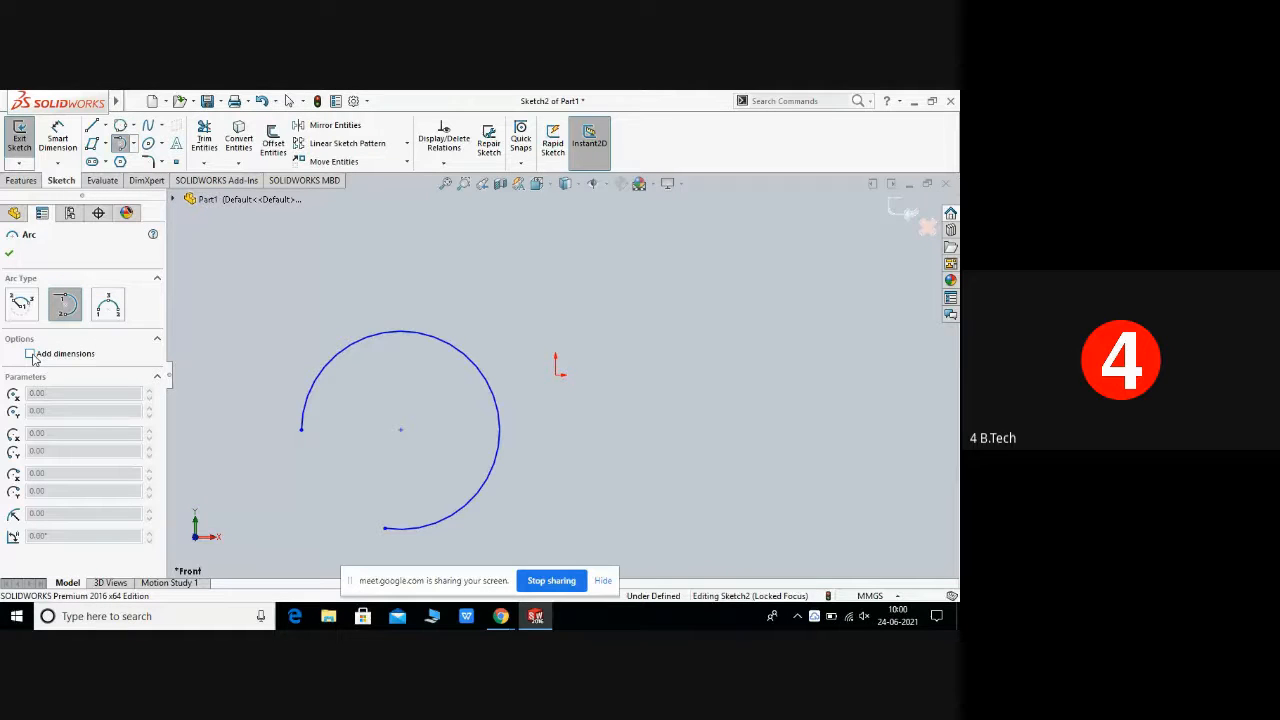
pyautogui.click(30, 354)
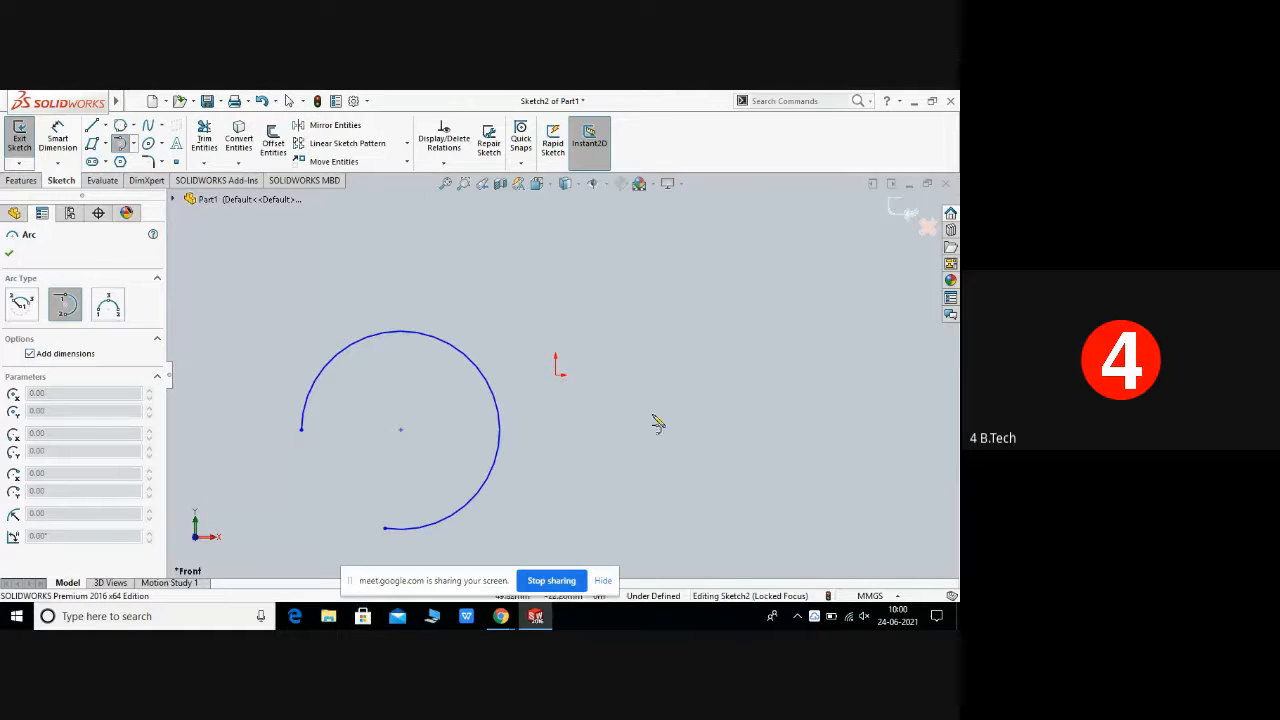
pyautogui.click(590, 290)
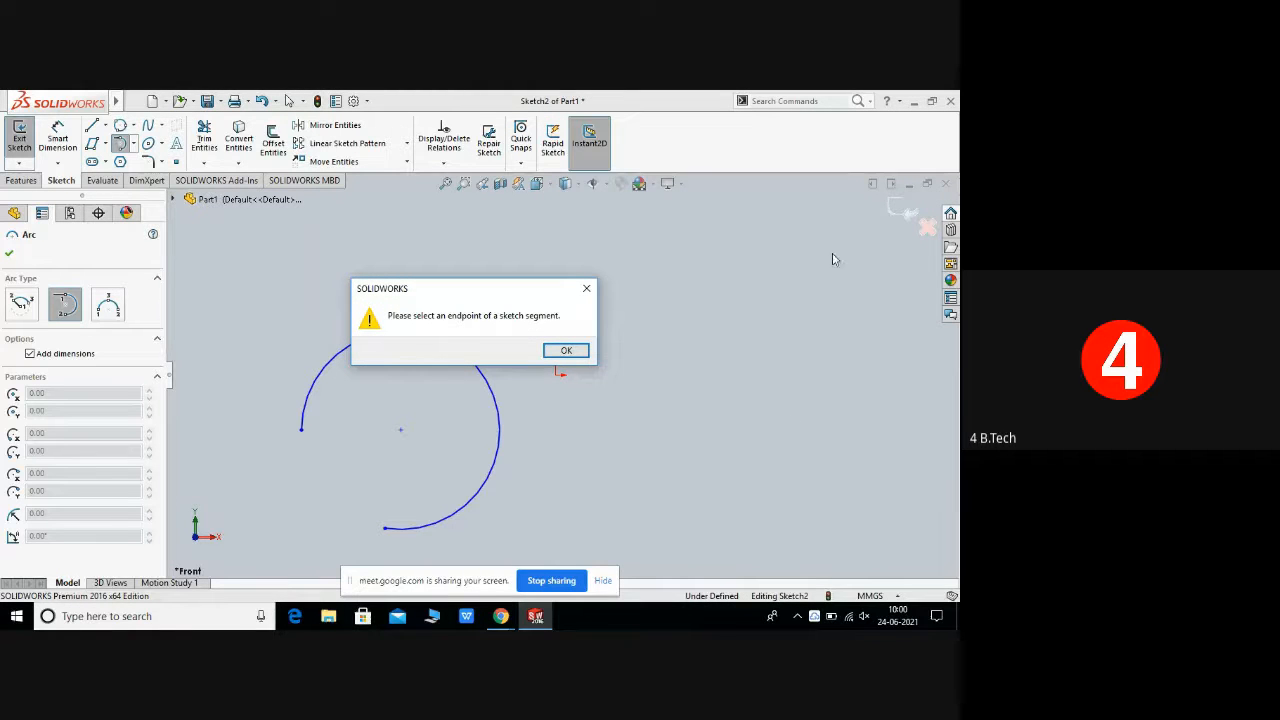
pyautogui.click(565, 351)
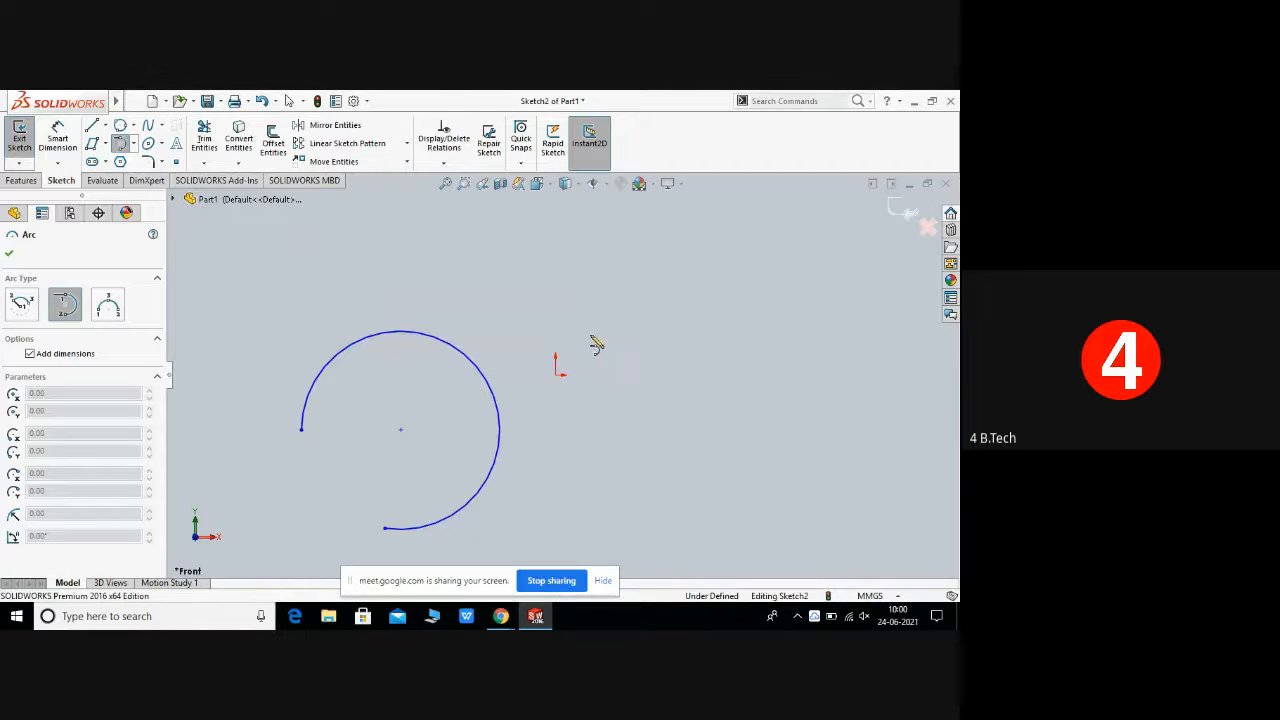
pyautogui.rightClick(632, 290)
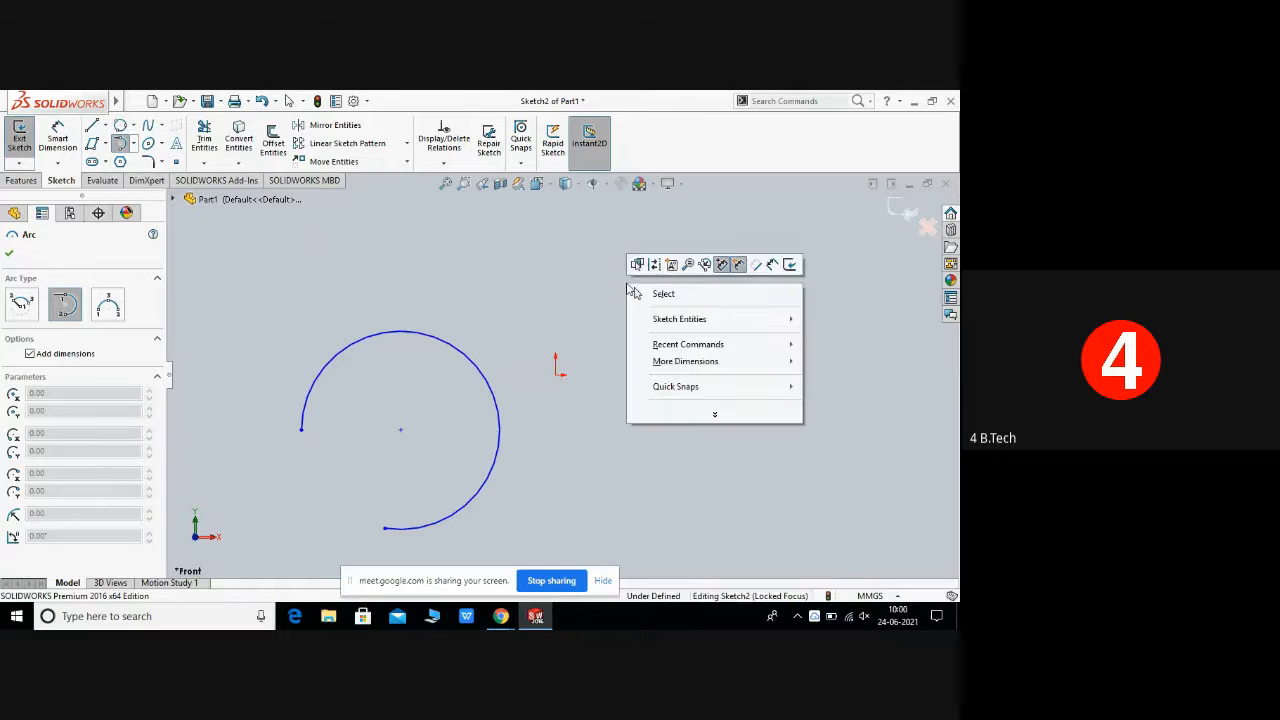
pyautogui.click(640, 293)
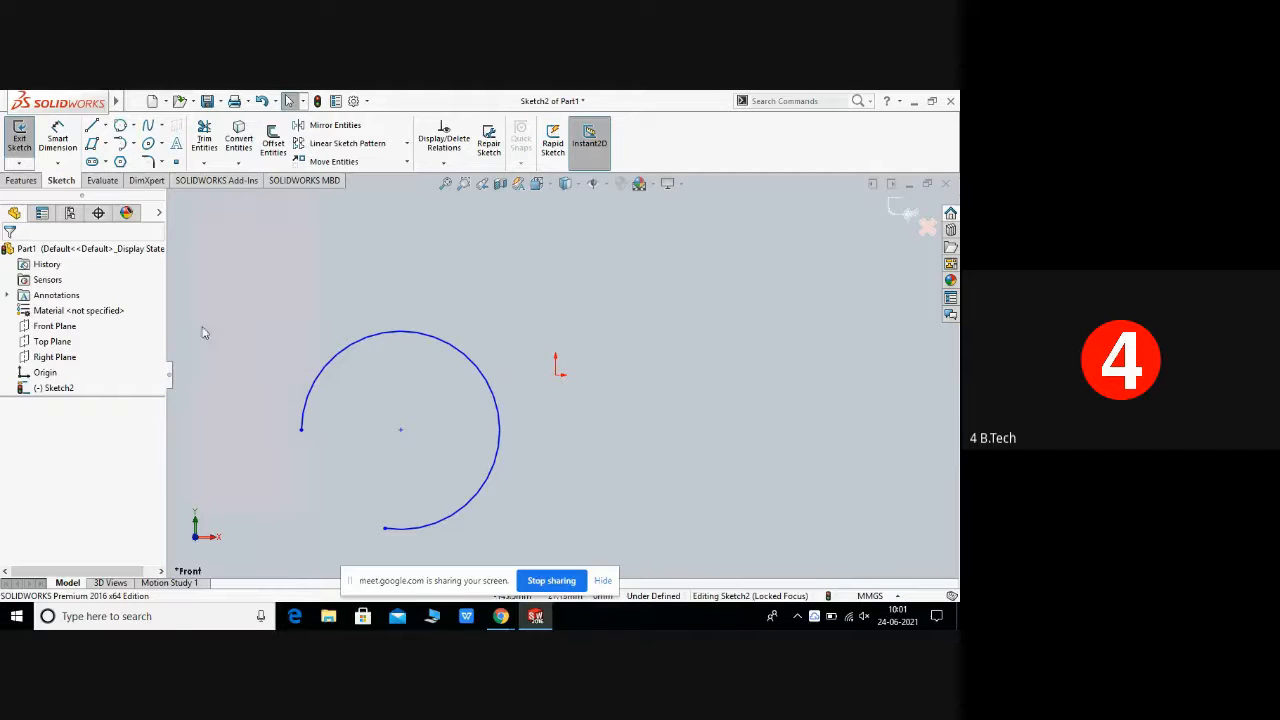
# Step: Draw a 3 Point Arc of about 69 mm radius right of the origin and leave the tool
pyautogui.click(133, 145)
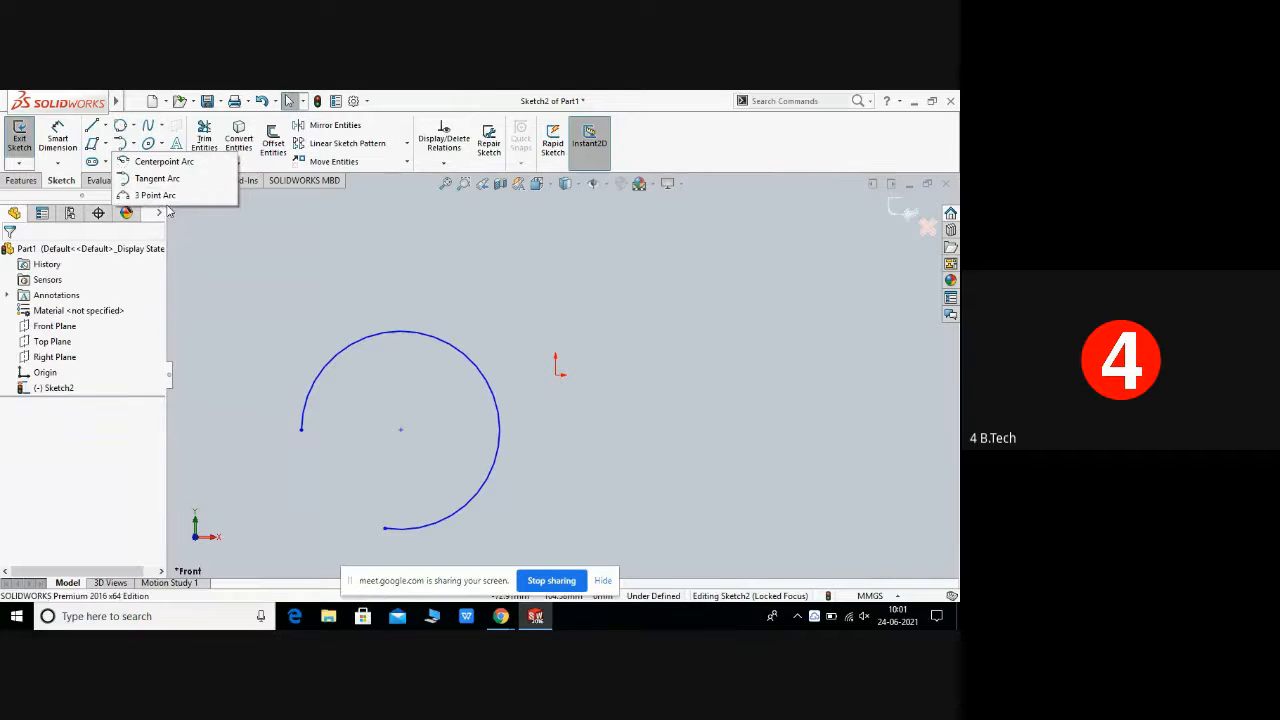
pyautogui.click(174, 198)
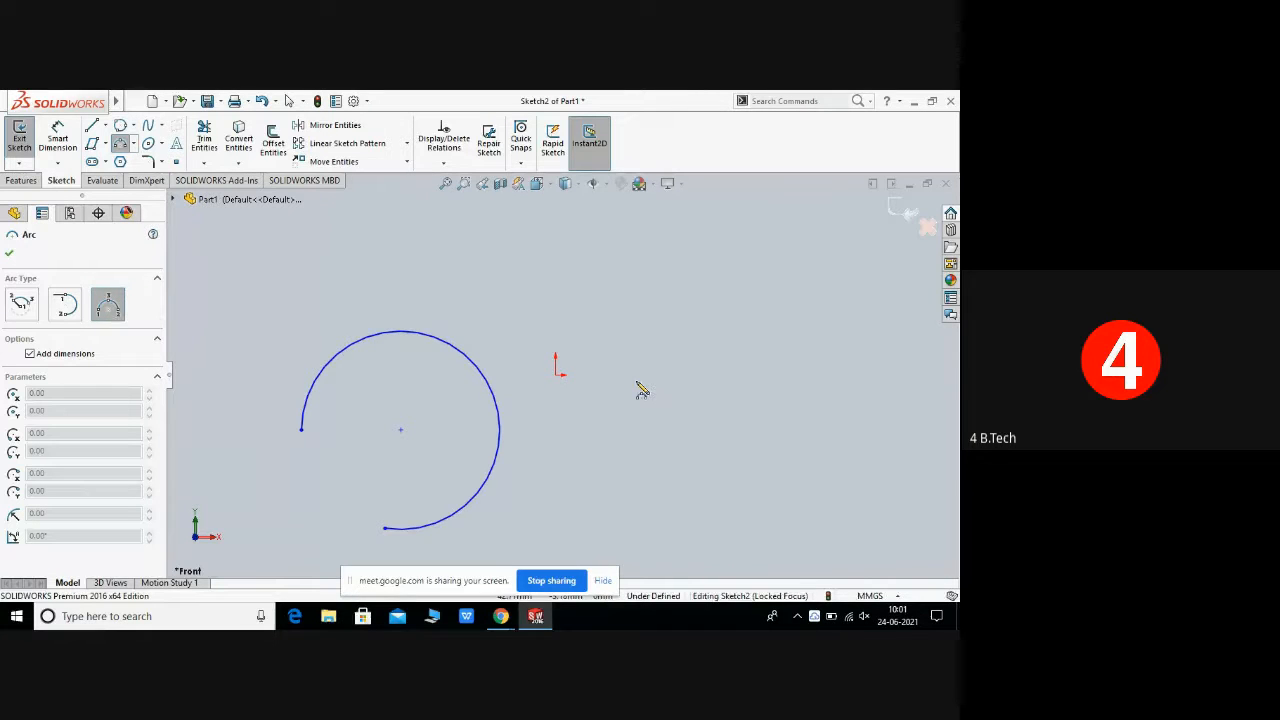
pyautogui.moveTo(635, 381)
pyautogui.mouseDown()
pyautogui.moveTo(811, 386)
pyautogui.moveTo(854, 423)
pyautogui.moveTo(853, 497)
pyautogui.mouseUp()
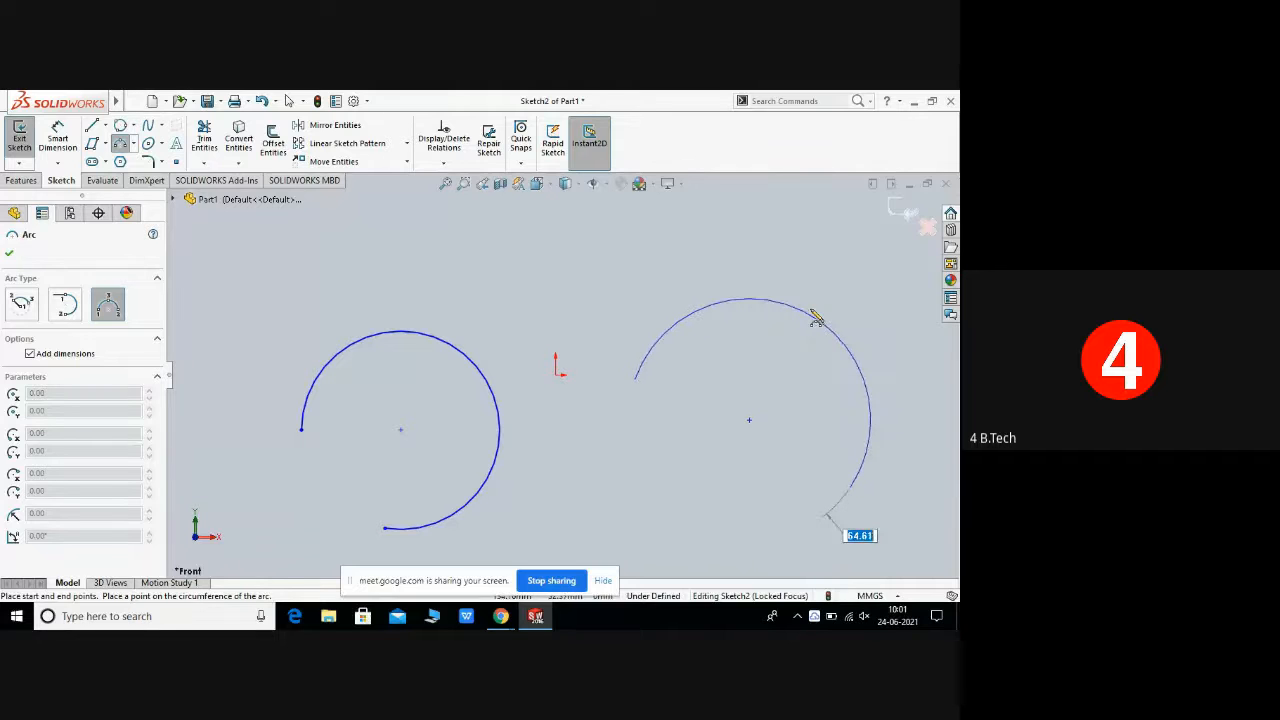
pyautogui.click(822, 286)
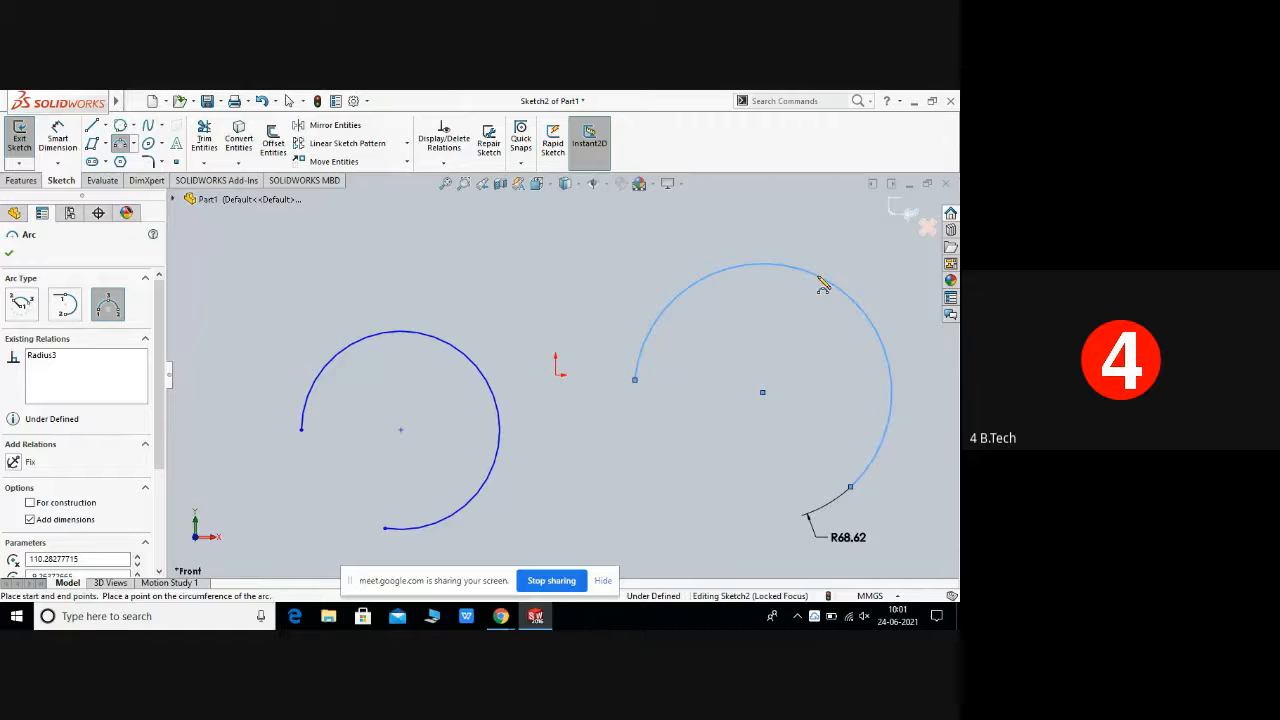
pyautogui.rightClick(820, 279)
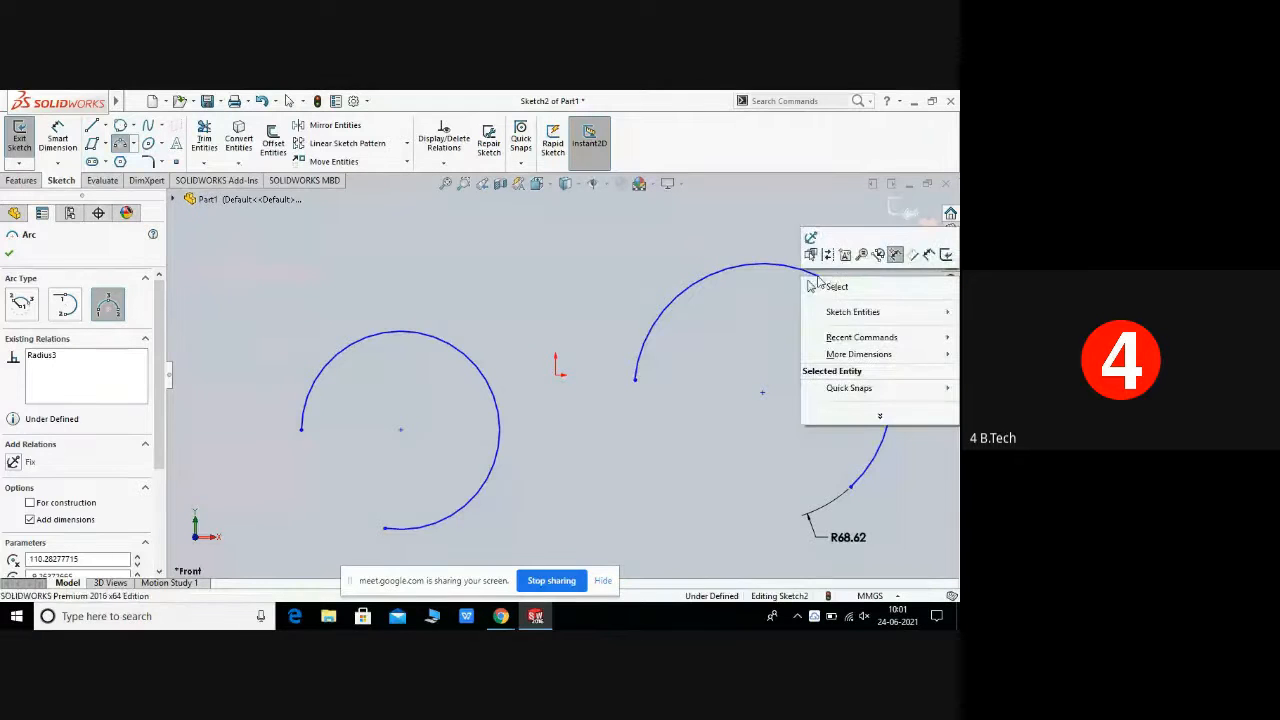
pyautogui.click(843, 286)
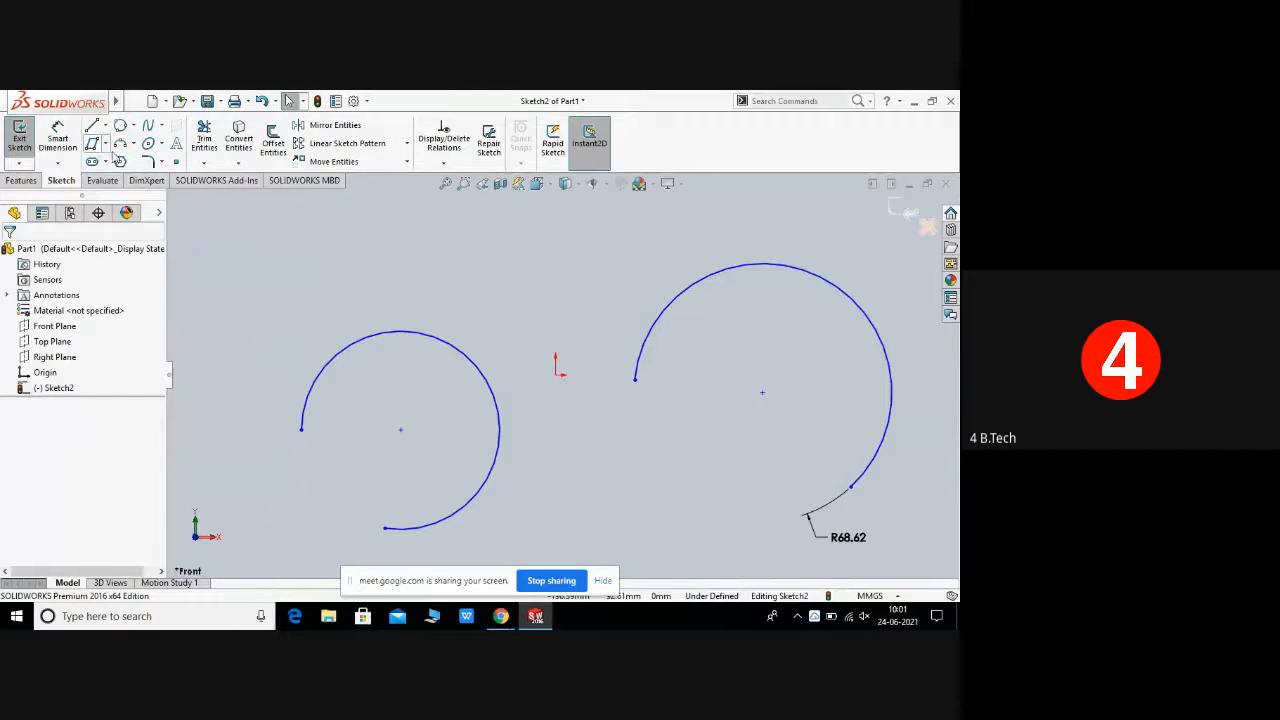
# Step: Box-select both arcs and delete them, confirming the deletion
pyautogui.click(134, 146)
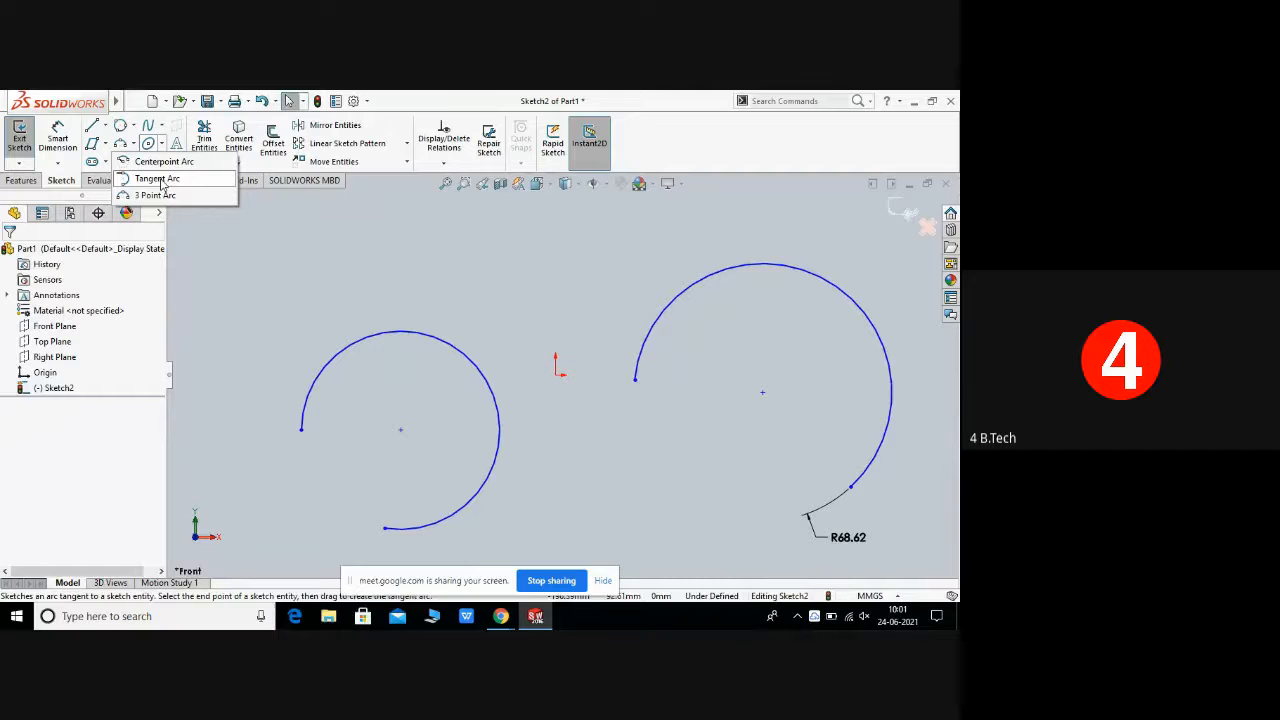
pyautogui.moveTo(230, 253); pyautogui.dragTo(905, 541)
pyautogui.rightClick(672, 378)
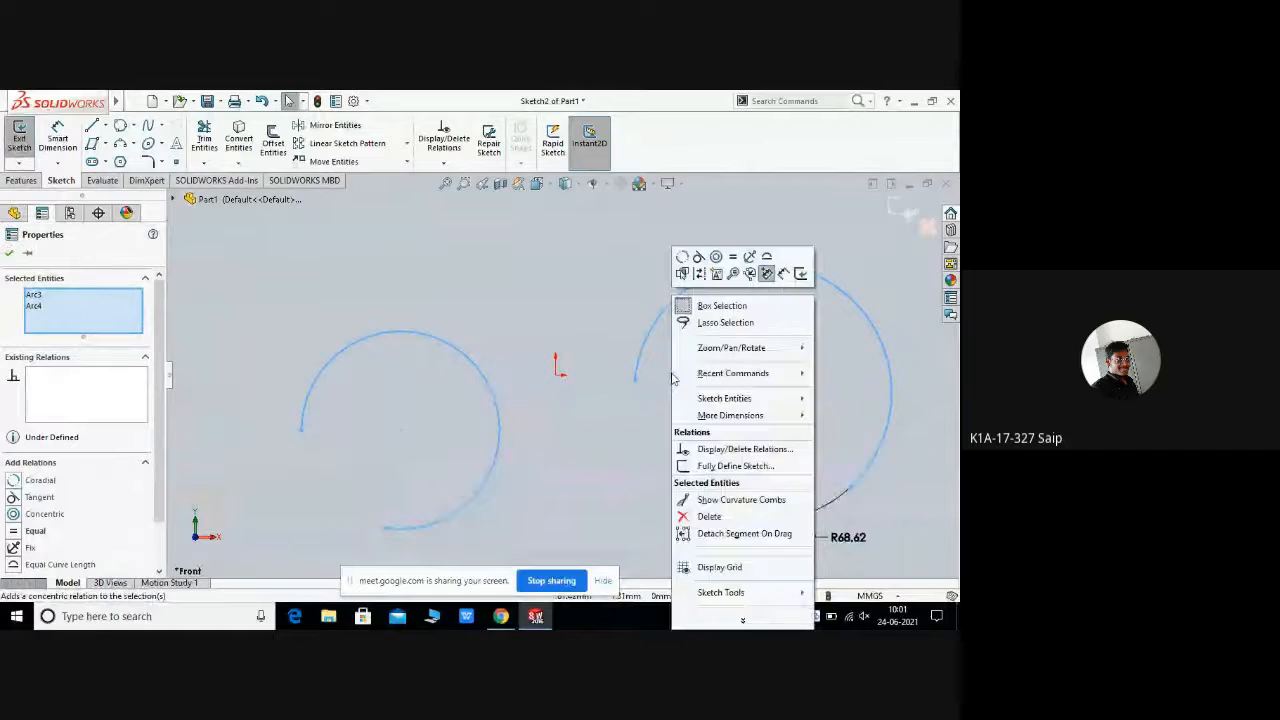
pyautogui.click(710, 517)
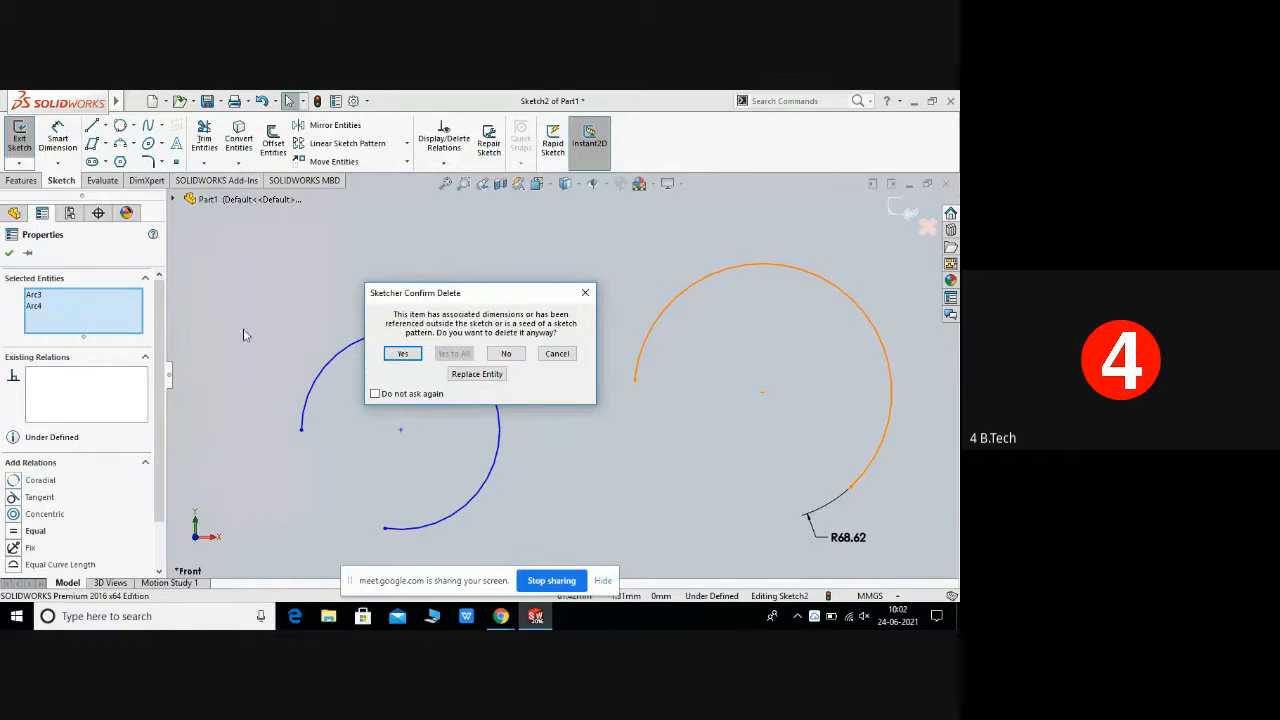
pyautogui.click(416, 354)
pyautogui.press('Delete')
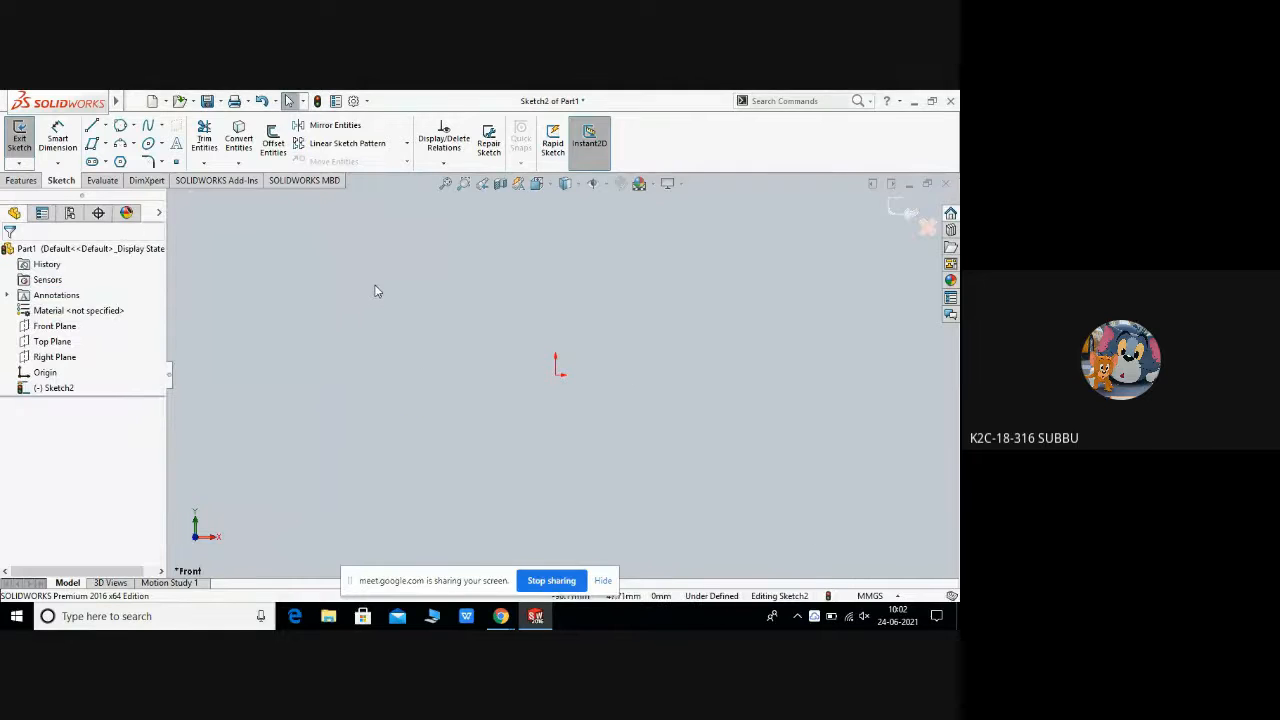
# Step: Draw a vertical line about 63 mm long left of the origin and end the line chain
pyautogui.click(133, 146)
pyautogui.click(157, 178)
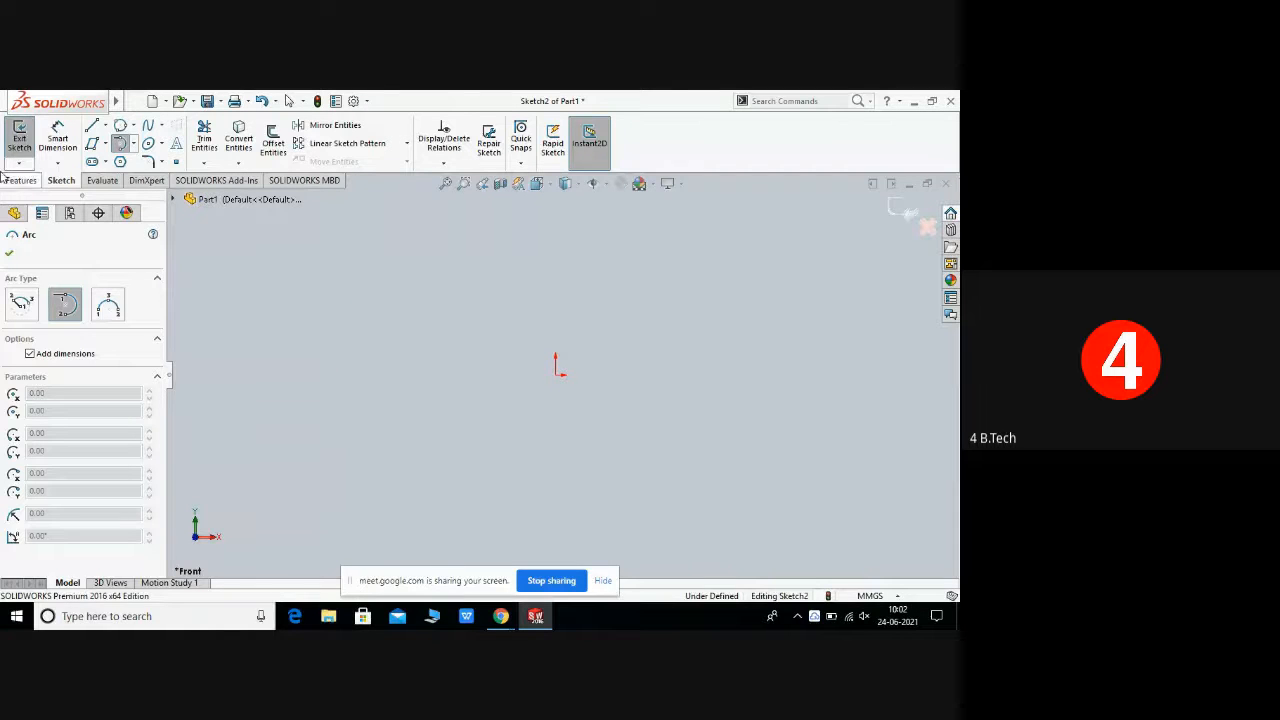
pyautogui.click(91, 126)
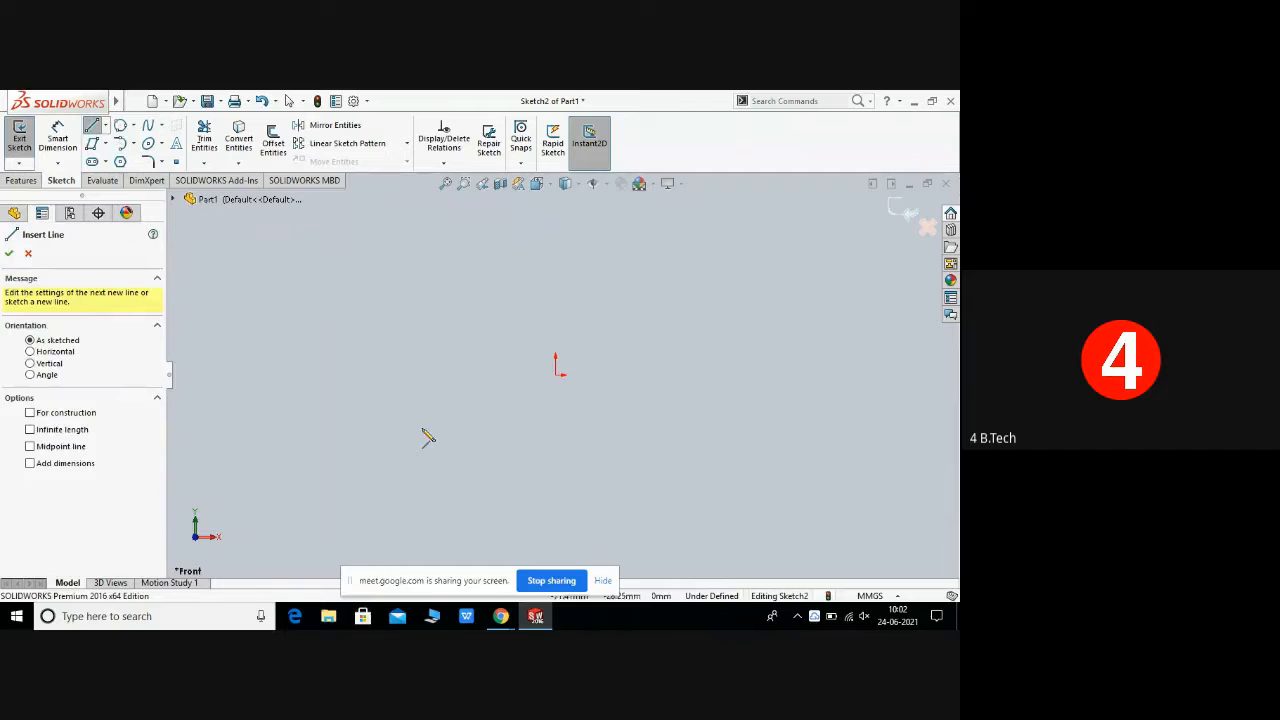
pyautogui.click(410, 333)
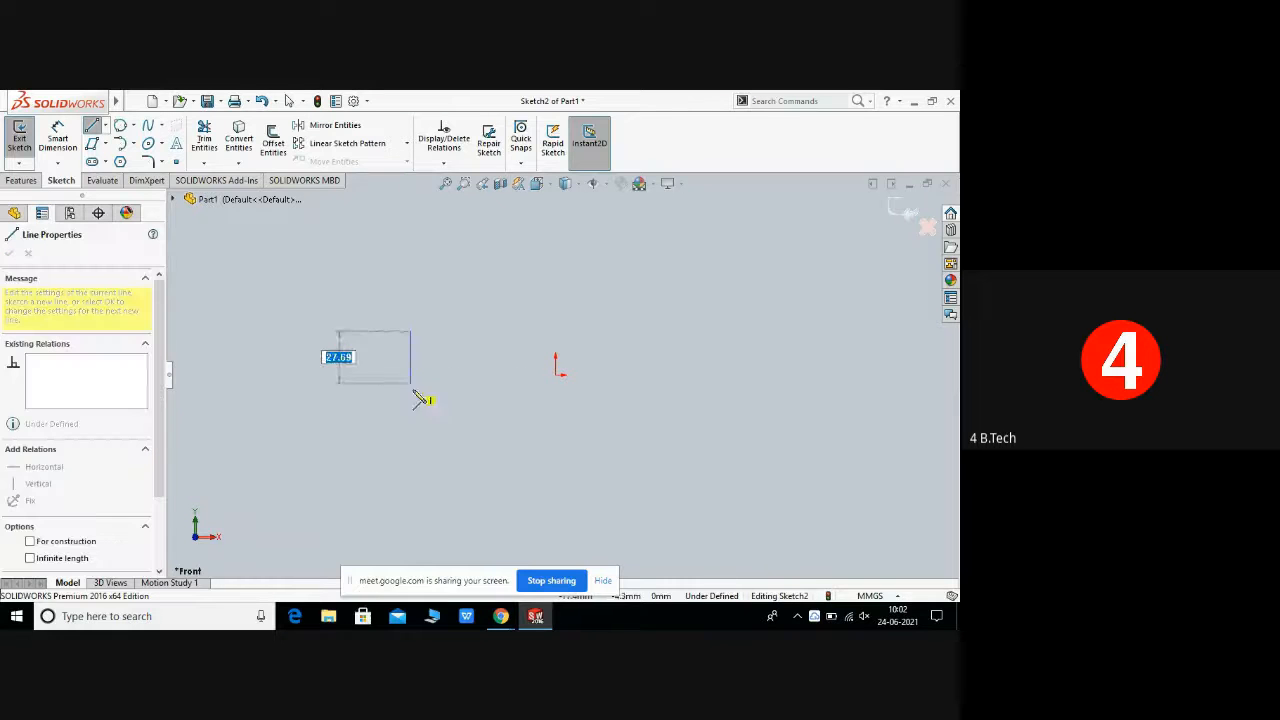
pyautogui.click(418, 475)
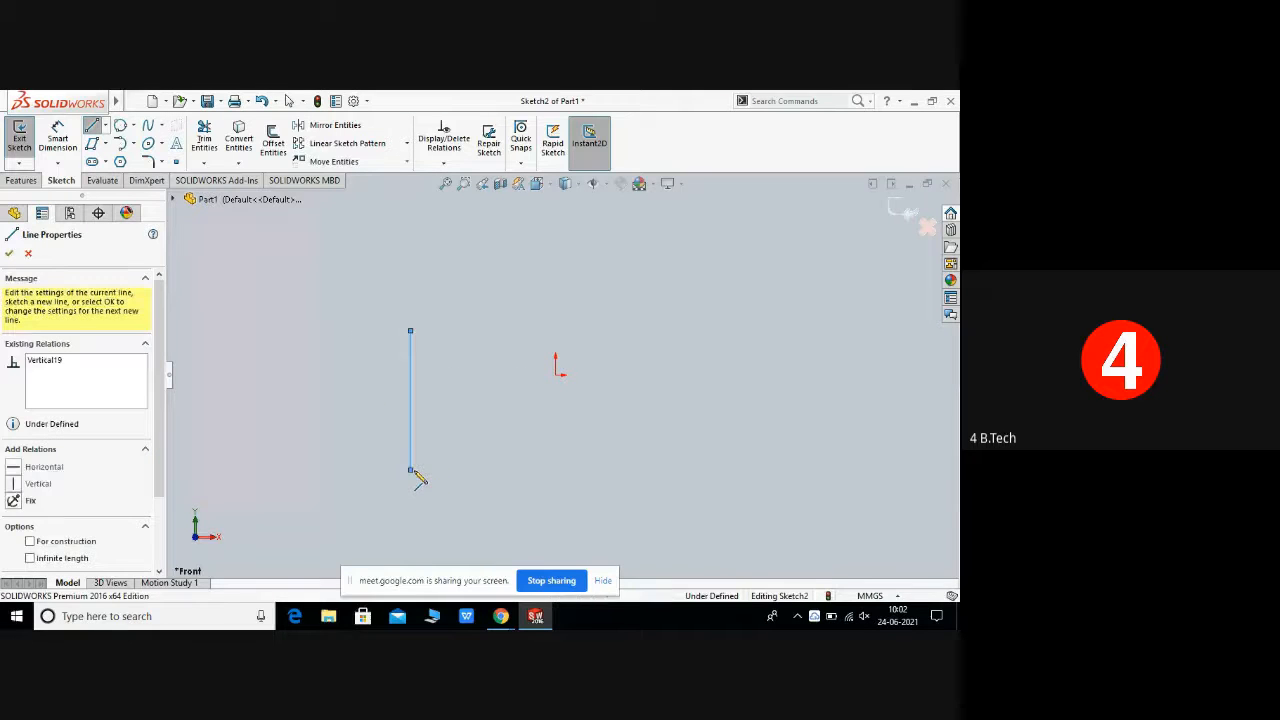
pyautogui.rightClick(422, 462)
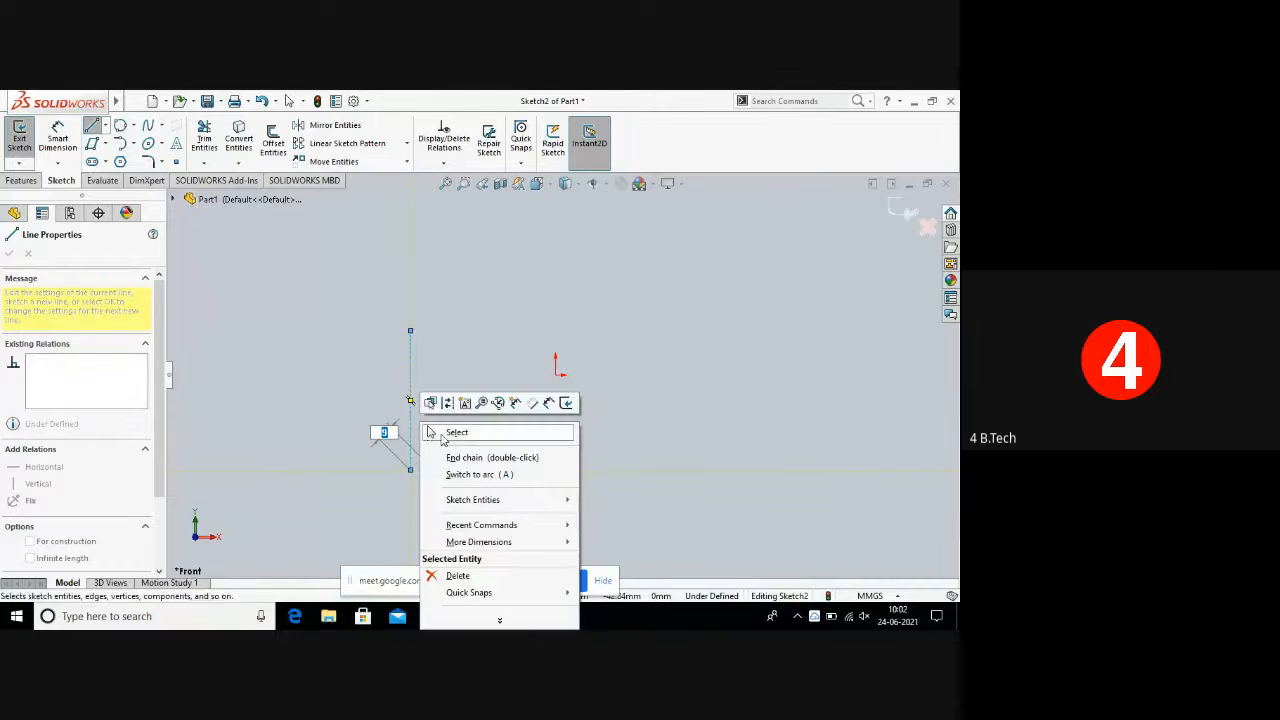
pyautogui.click(449, 431)
# Step: Draw a second line about 33 mm long to the right, starting just right of the vertical line's top end
pyautogui.click(106, 127)
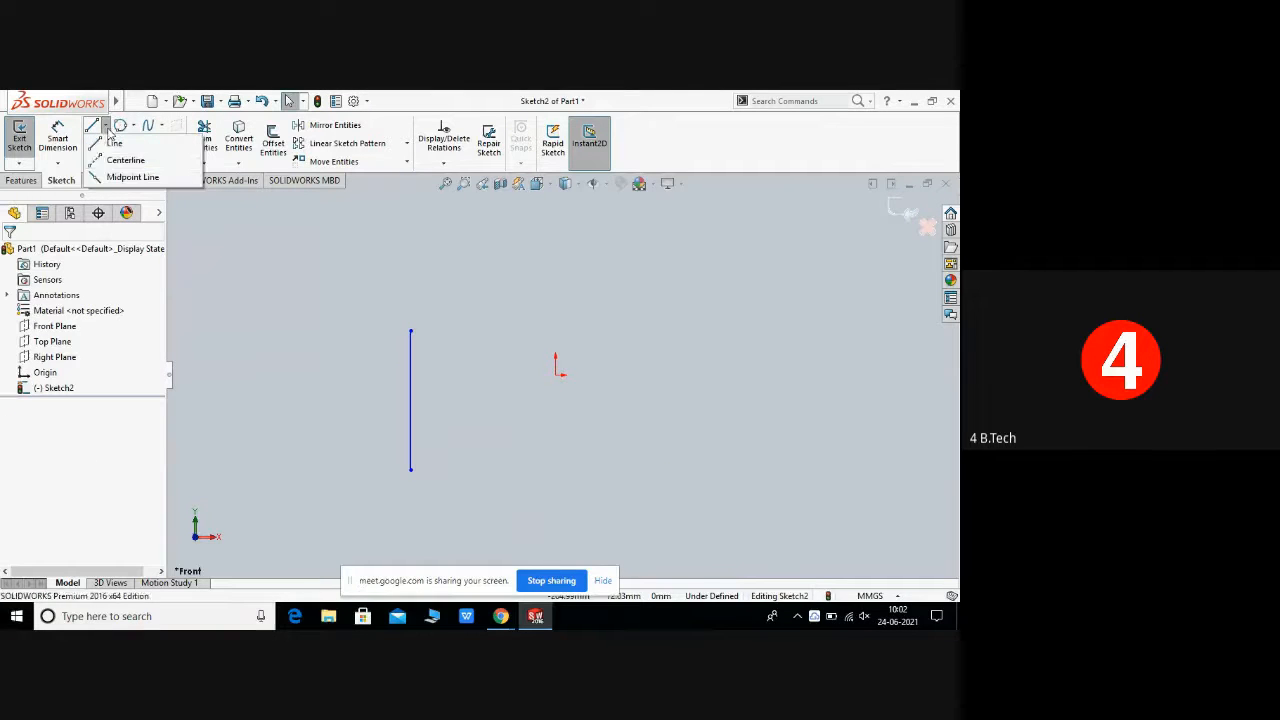
pyautogui.click(119, 144)
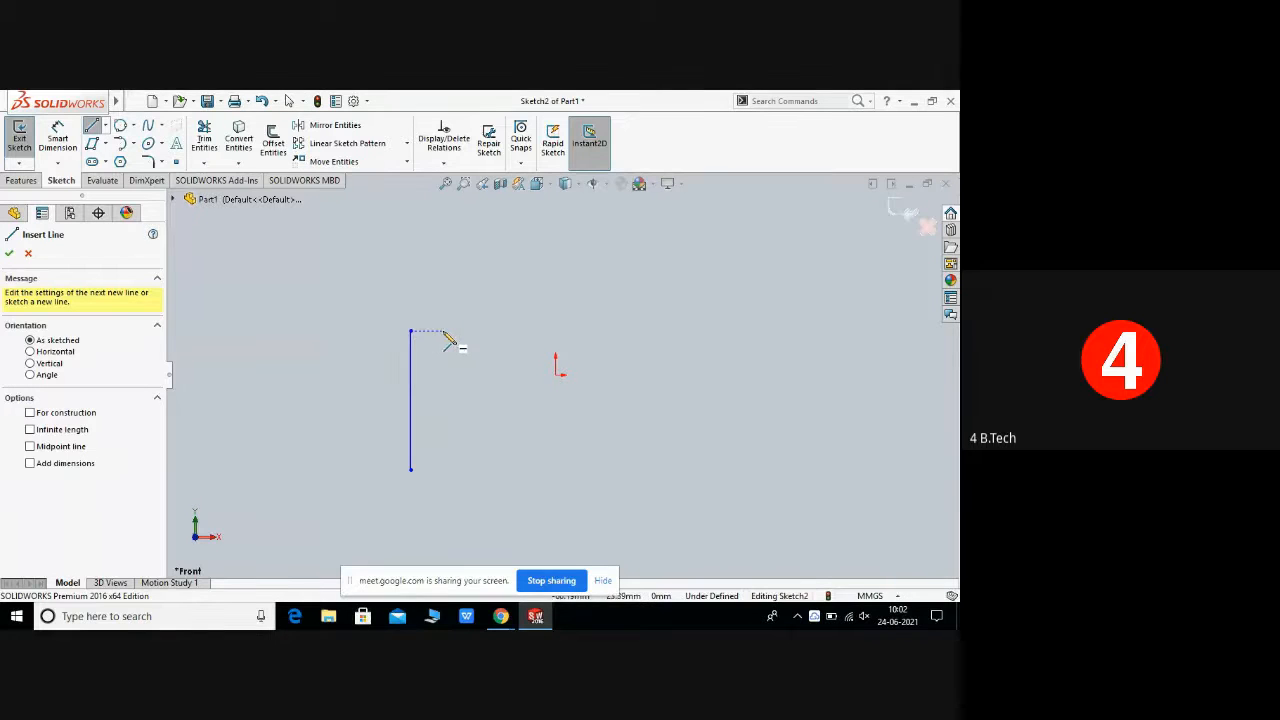
pyautogui.moveTo(443, 331)
pyautogui.mouseDown()
pyautogui.moveTo(591, 344)
pyautogui.moveTo(599, 327)
pyautogui.mouseUp()
pyautogui.rightClick(633, 385)
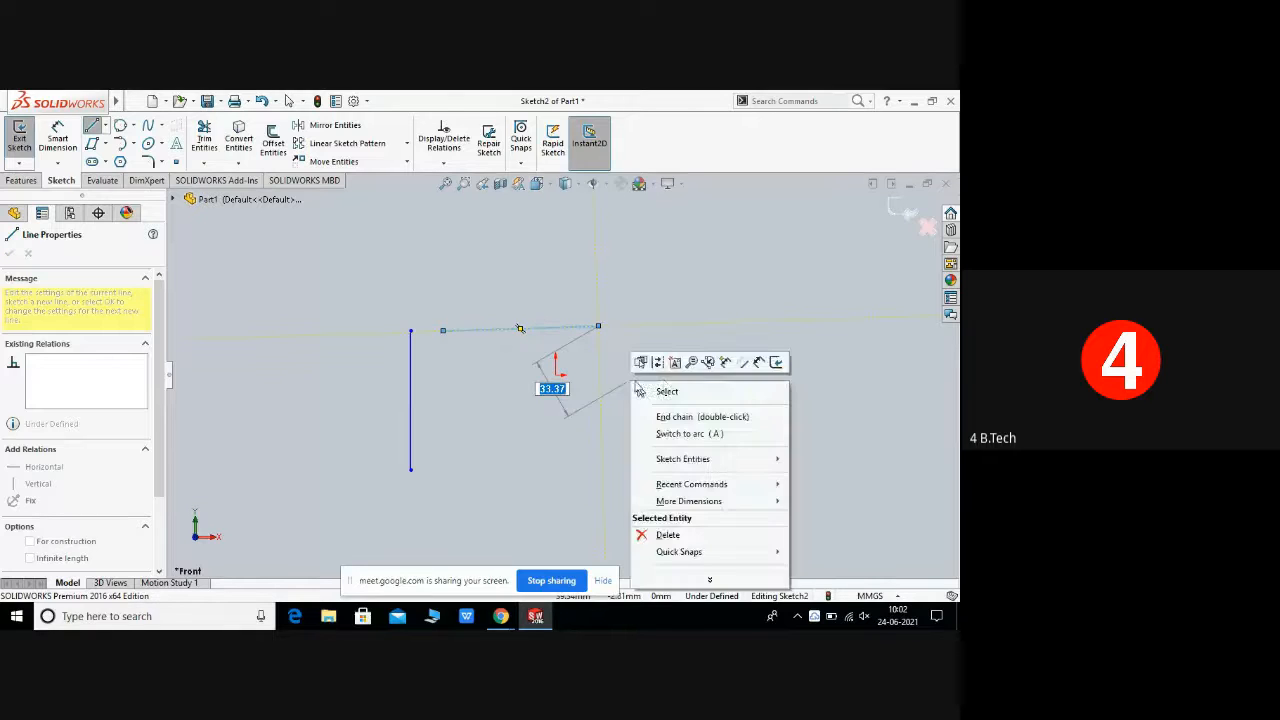
pyautogui.click(686, 396)
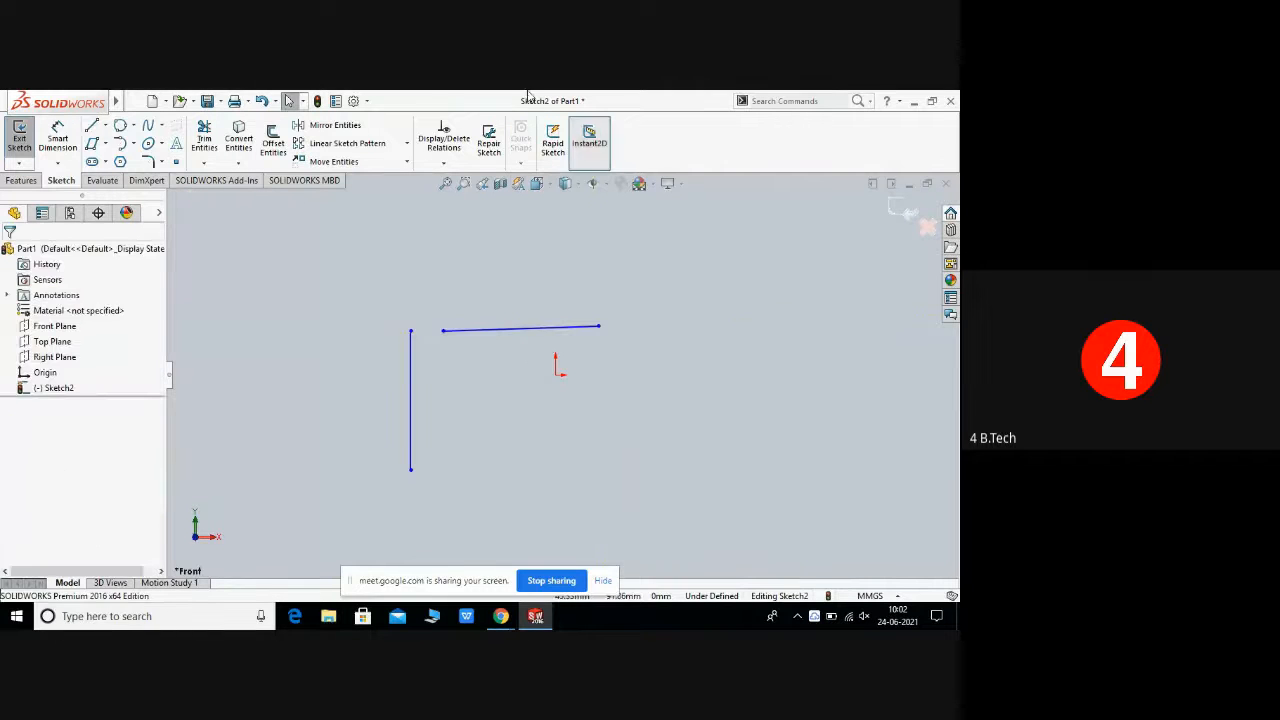
# Step: Draw a tangent arc of about 50 mm radius from the vertical line's top endpoint, then exit the tool
pyautogui.click(134, 145)
pyautogui.click(150, 179)
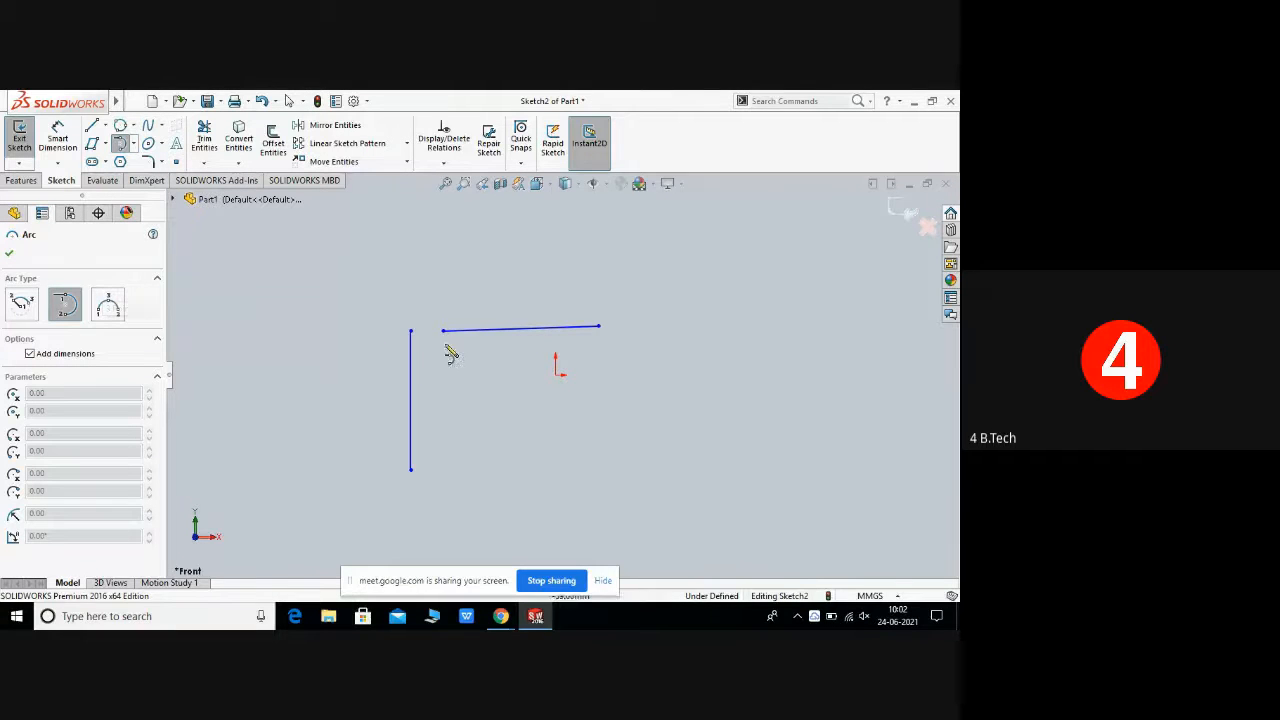
pyautogui.click(478, 337)
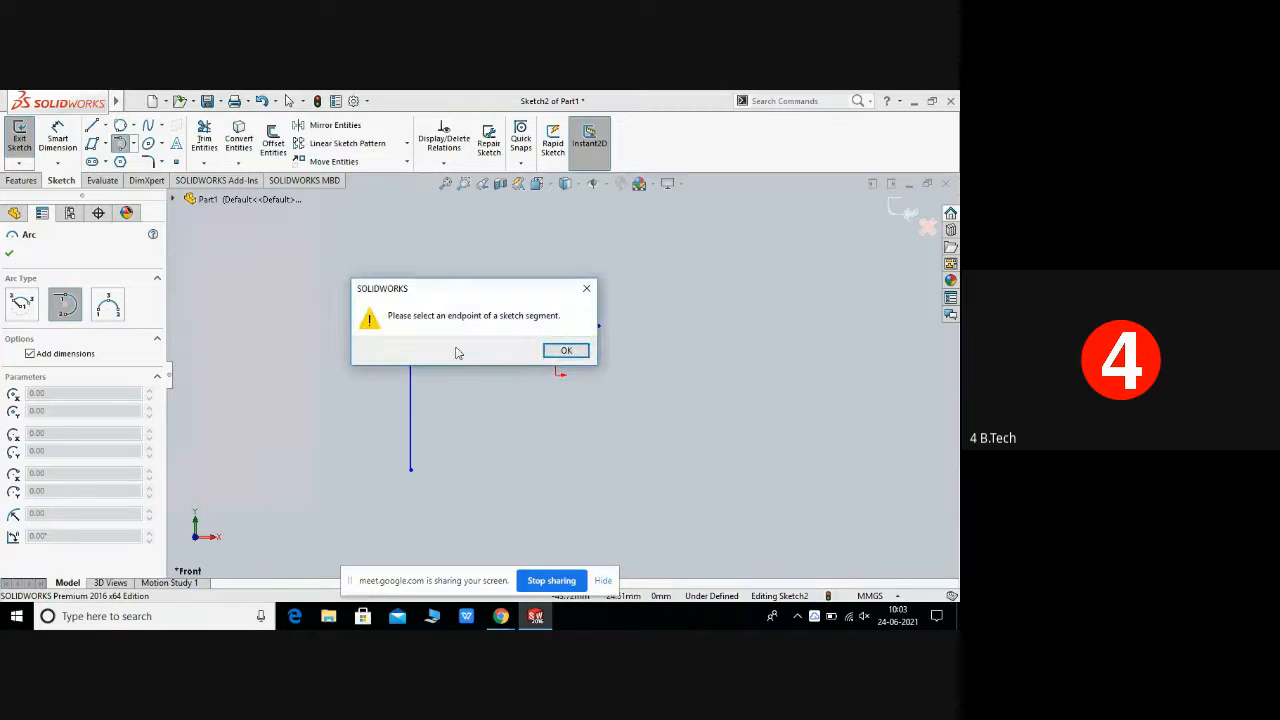
pyautogui.click(563, 351)
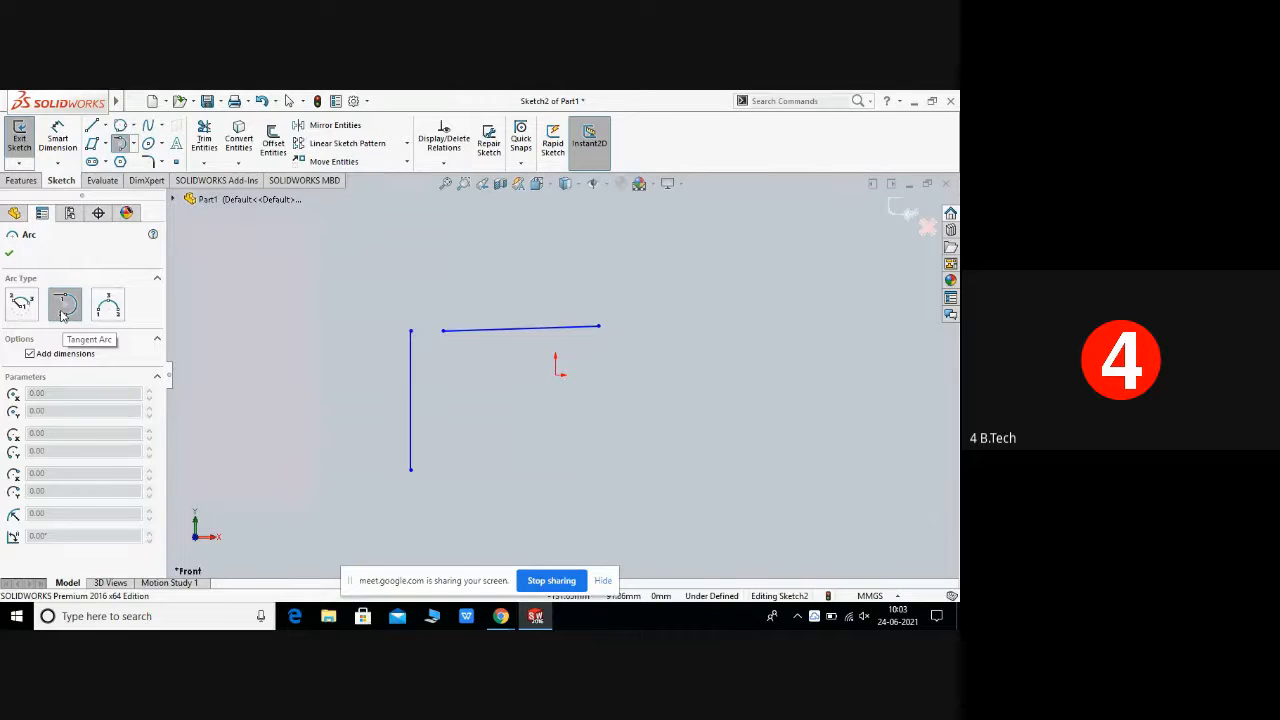
pyautogui.click(410, 331)
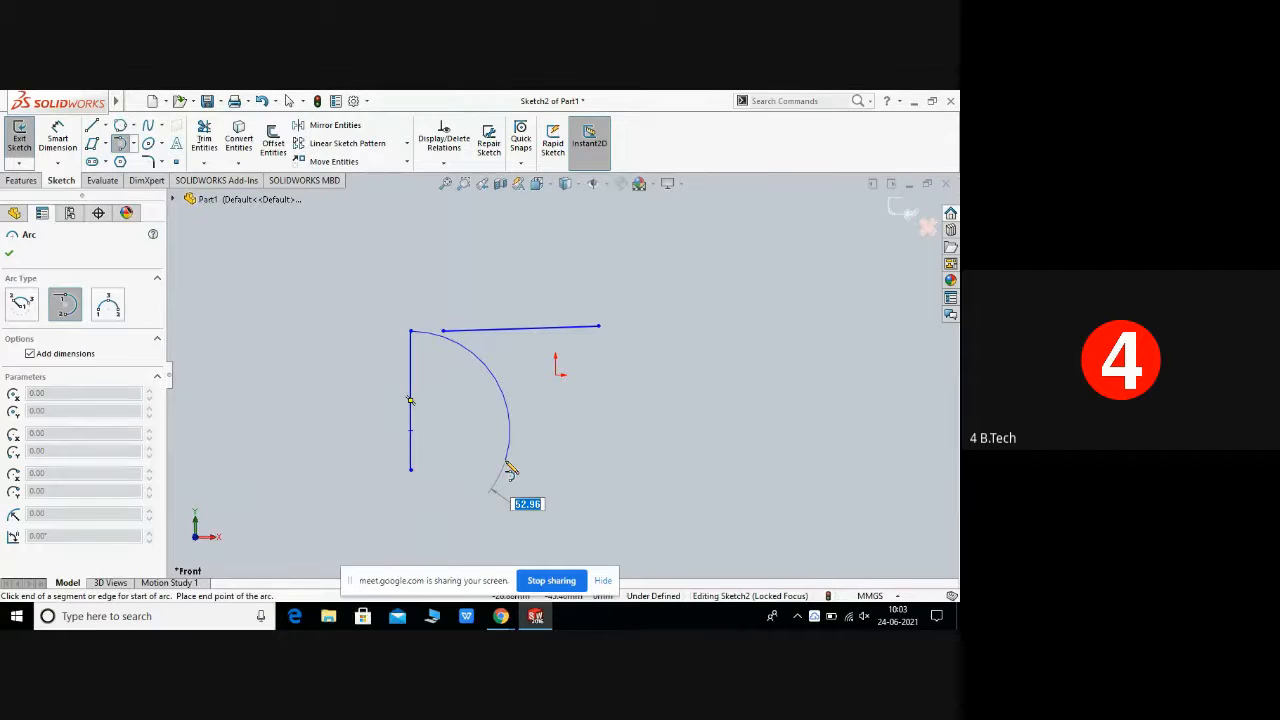
pyautogui.click(505, 463)
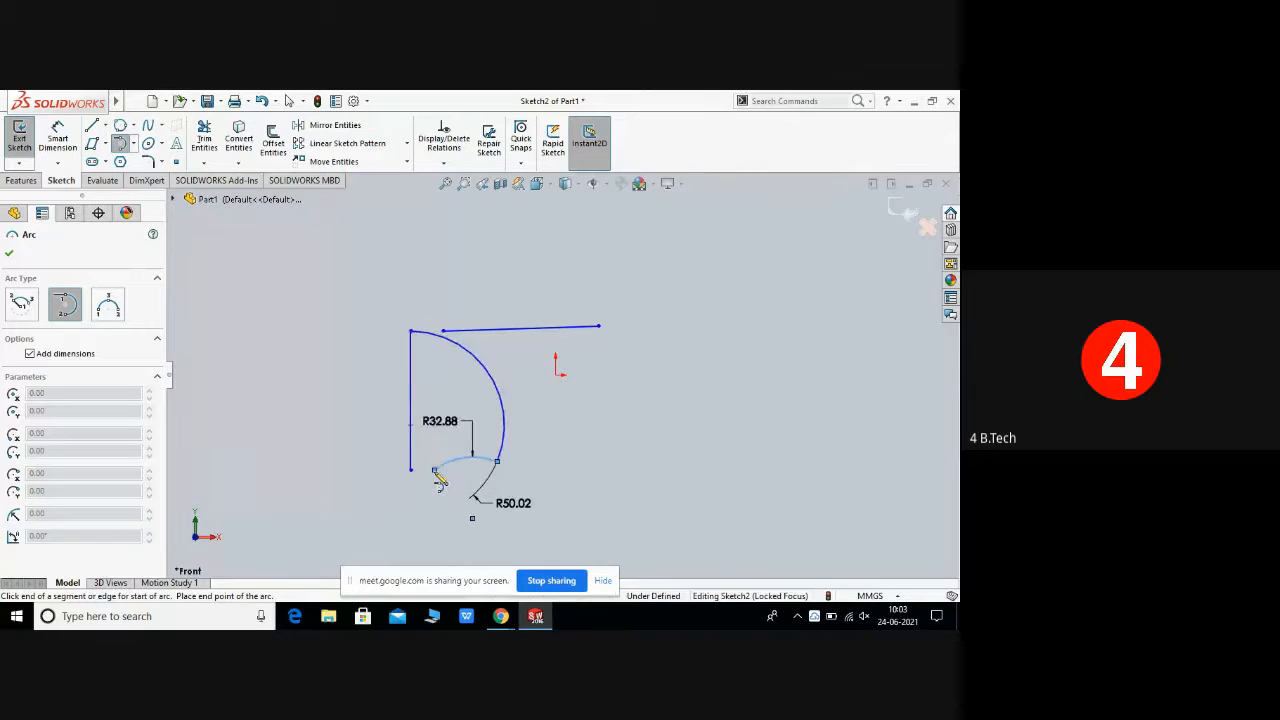
pyautogui.rightClick(520, 464)
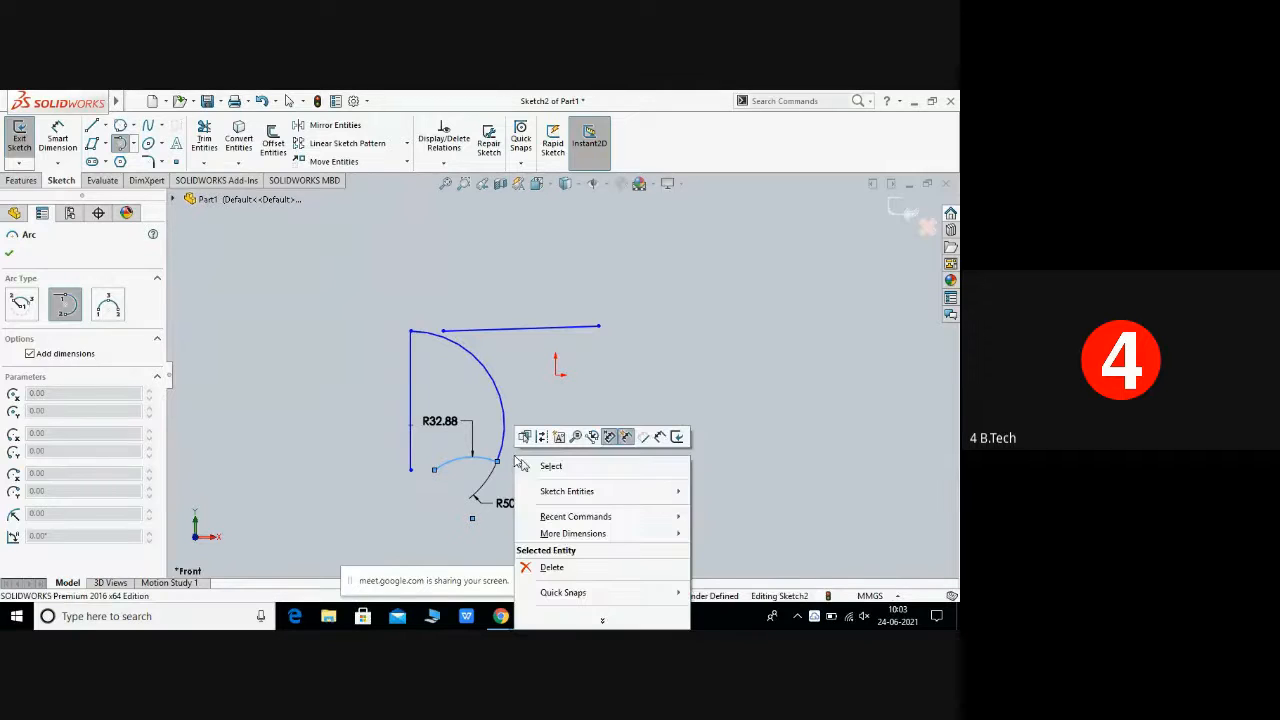
pyautogui.click(535, 463)
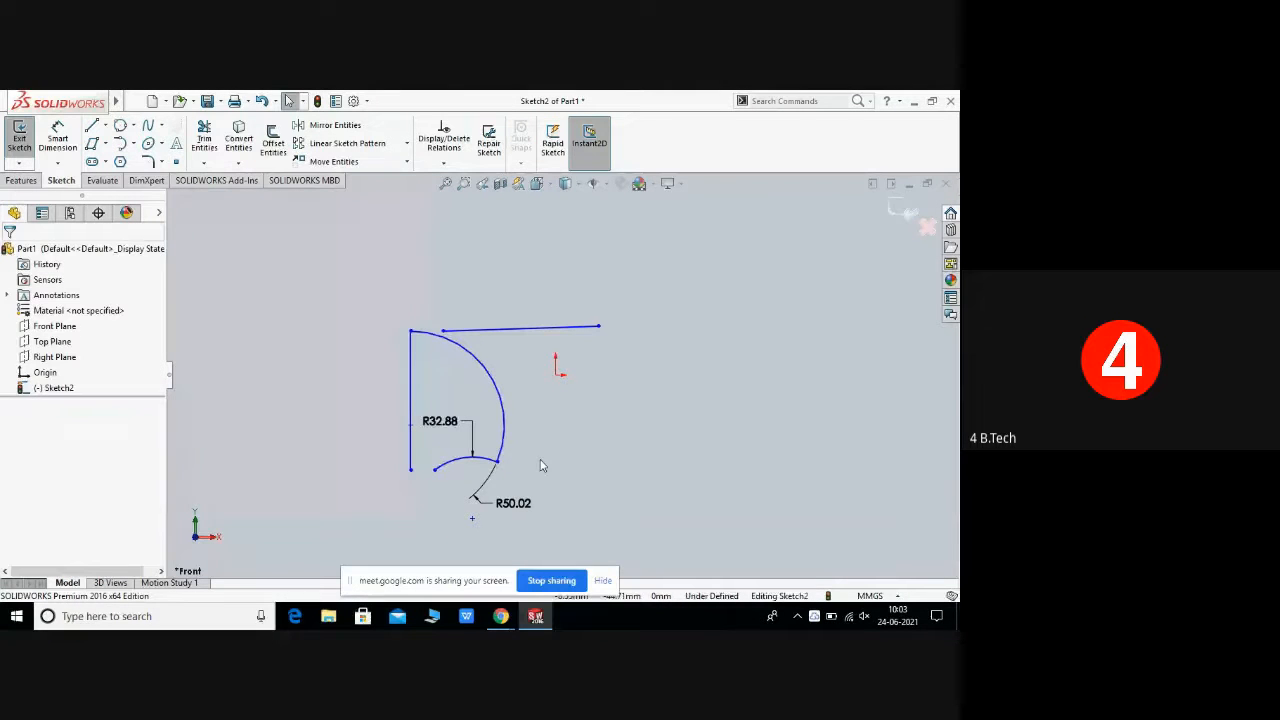
# Step: Box-select all sketch entities and delete them, confirming the deletion
pyautogui.moveTo(480, 413); pyautogui.dragTo(656, 505)
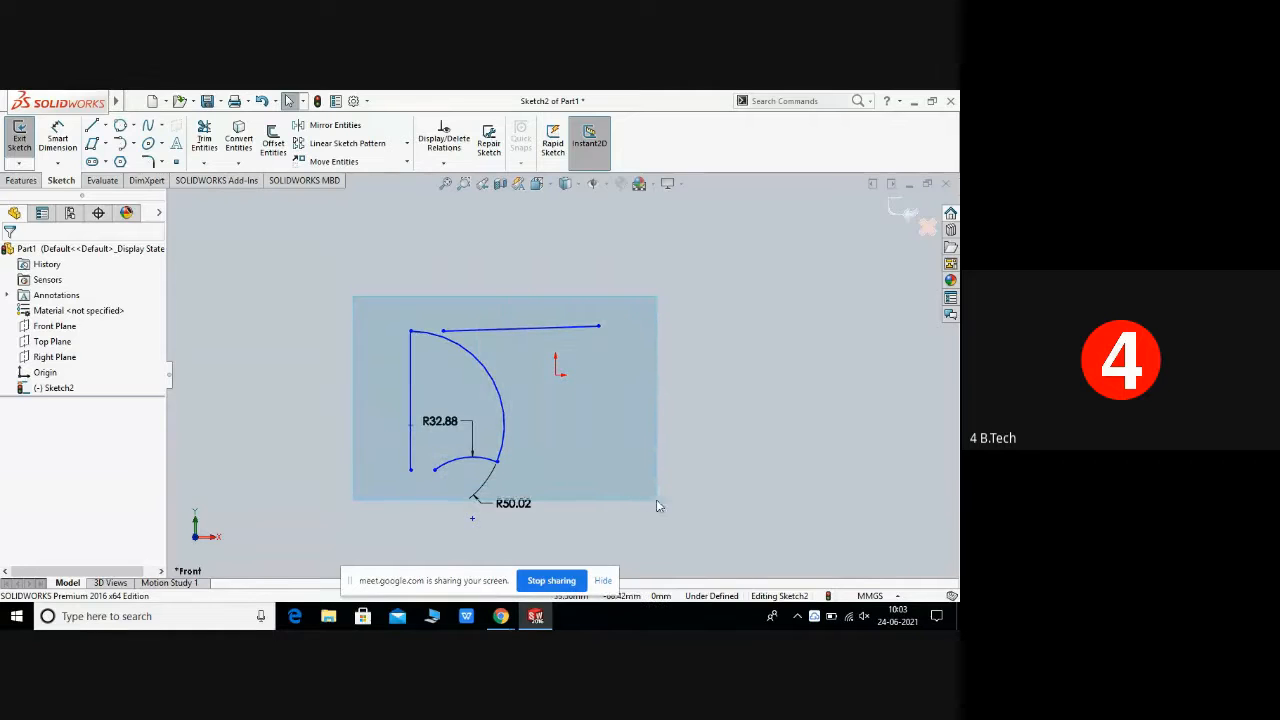
pyautogui.rightClick(593, 443)
pyautogui.click(602, 518)
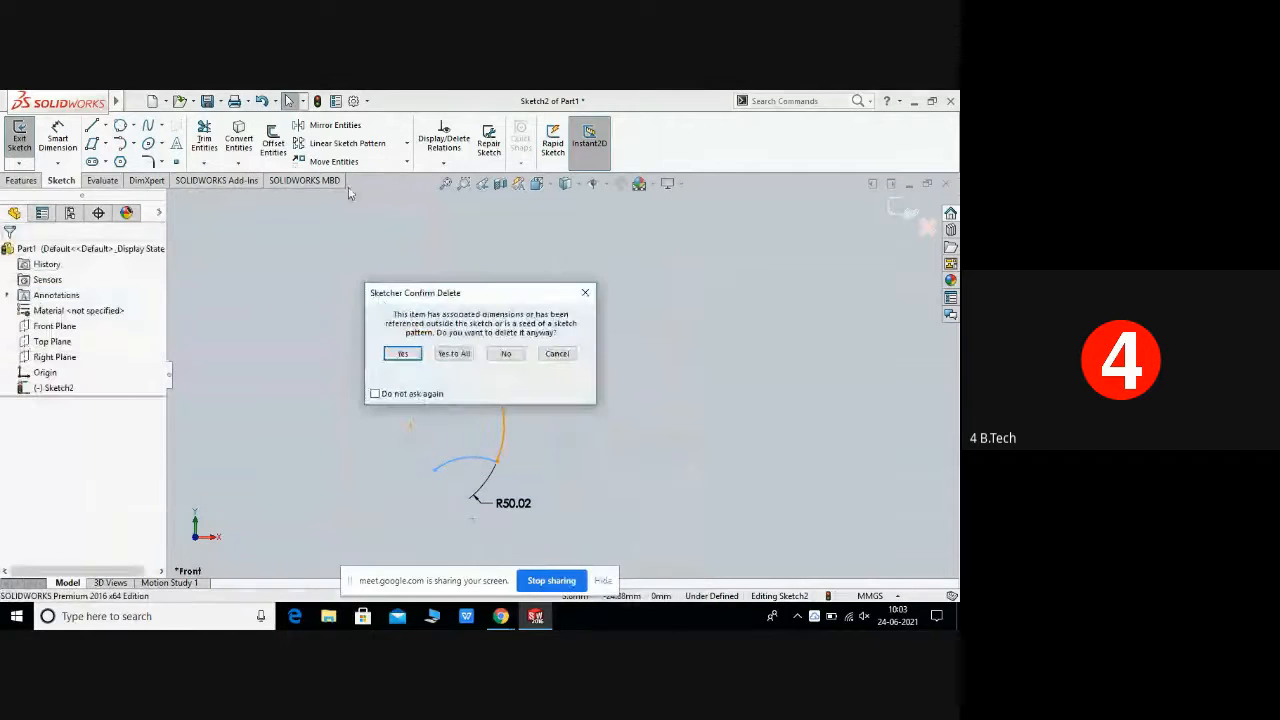
pyautogui.click(402, 353)
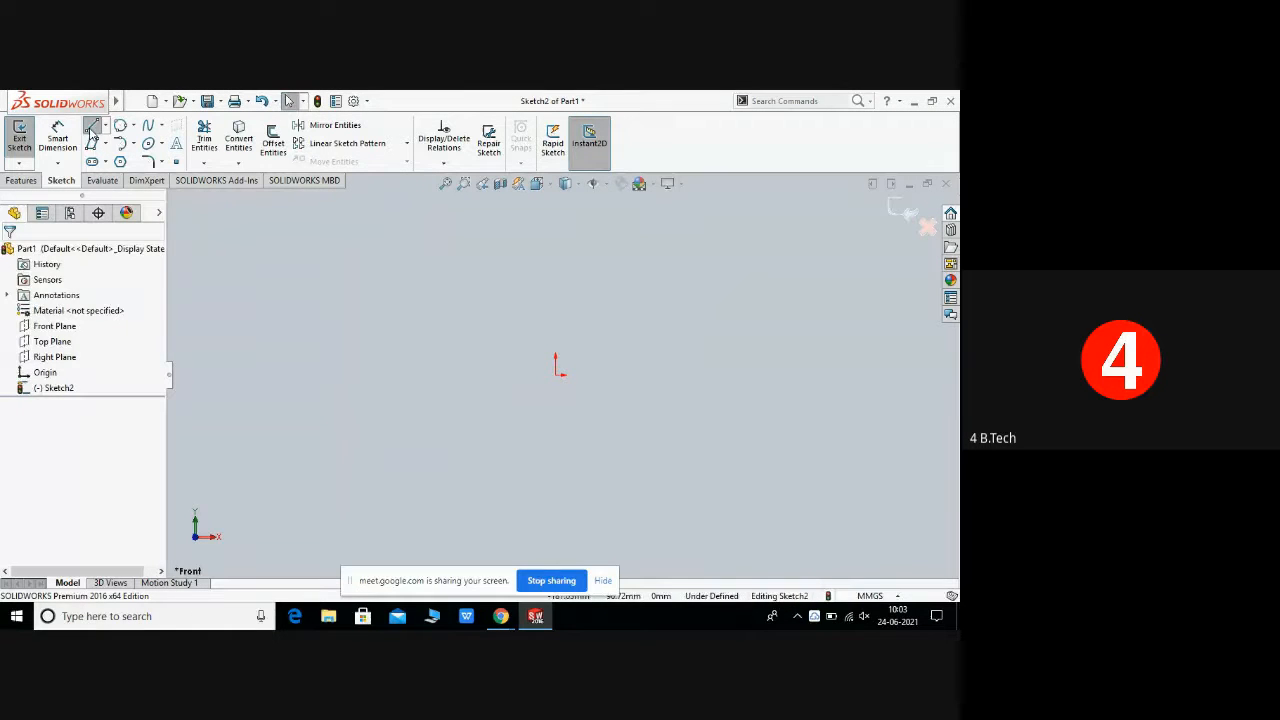
# Step: Draw a vertical line about 80 mm long left of the origin and end the line chain
pyautogui.click(92, 127)
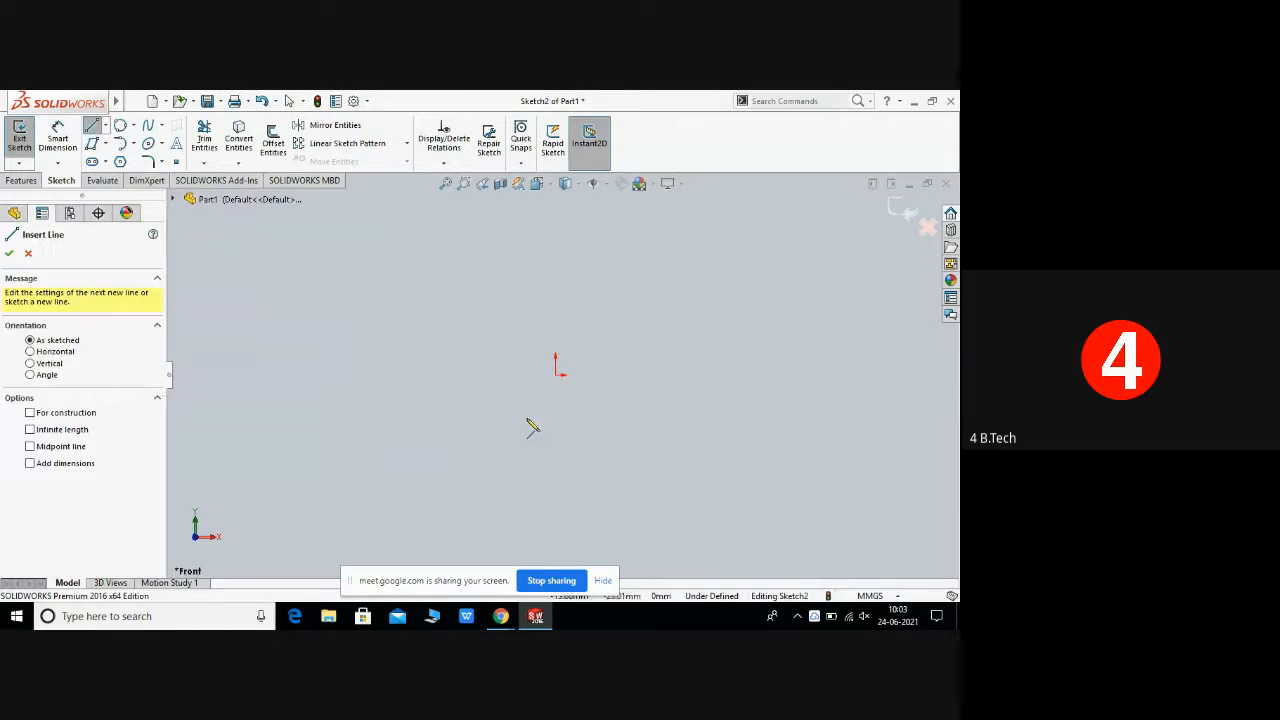
pyautogui.click(414, 307)
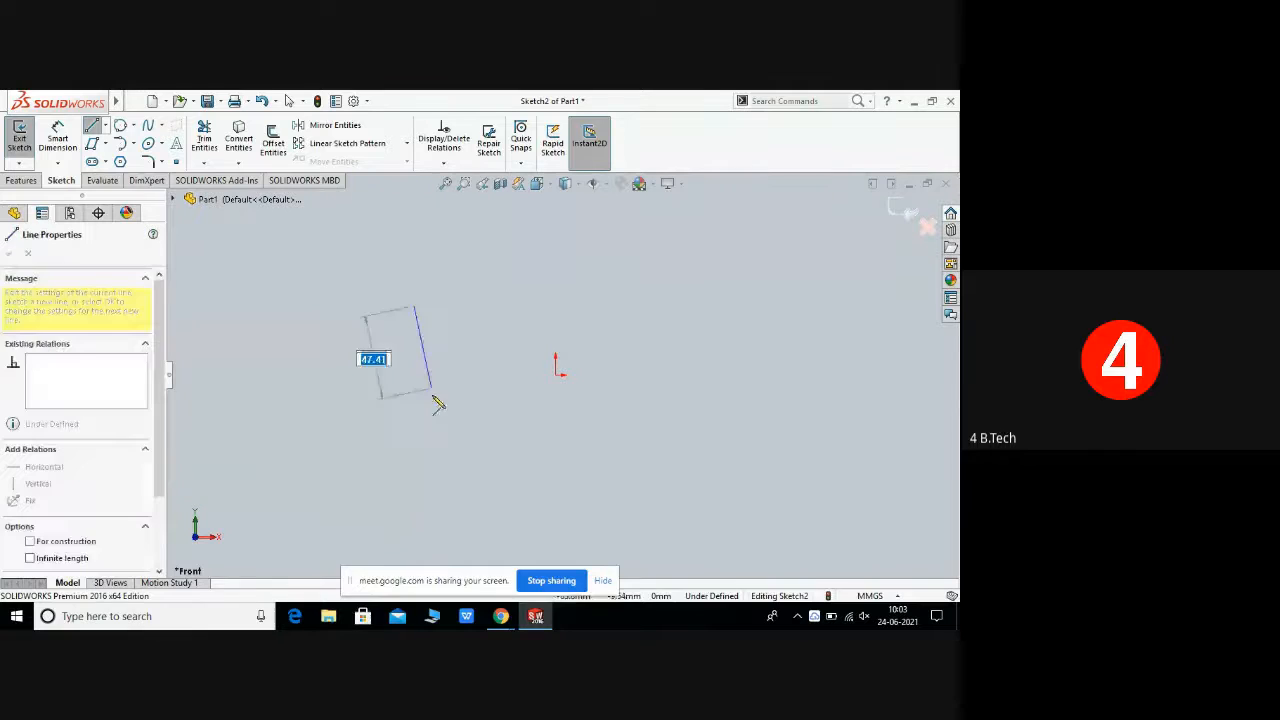
pyautogui.click(415, 455)
pyautogui.rightClick(417, 457)
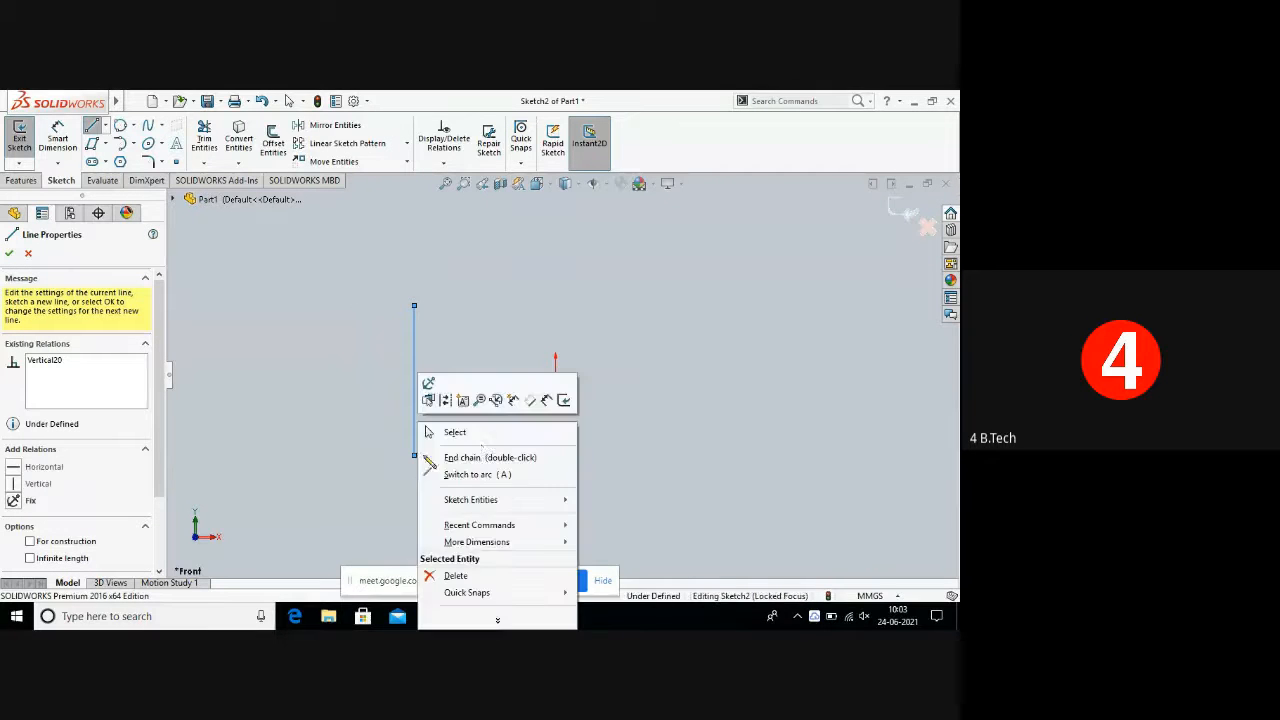
pyautogui.click(488, 433)
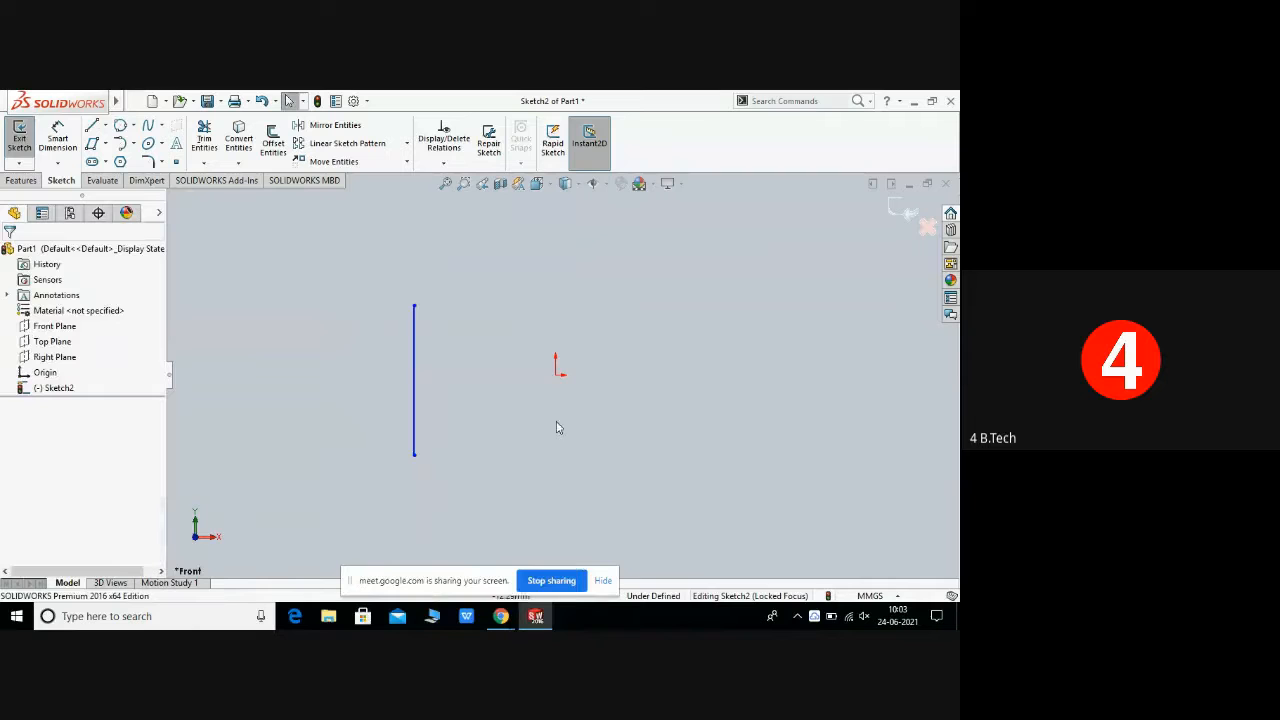
# Step: Draw a tangent arc of about 20.77 mm radius from the vertical line's top endpoint, then exit the arc tool
pyautogui.click(132, 143)
pyautogui.click(160, 174)
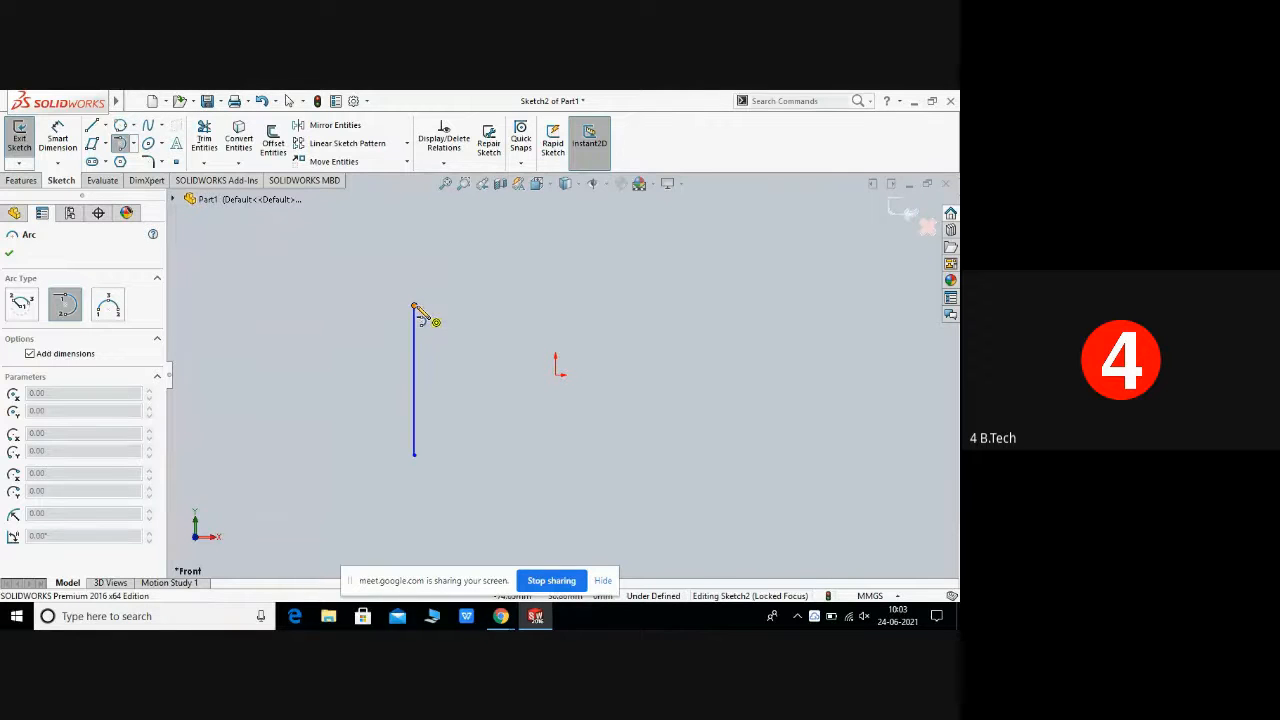
pyautogui.moveTo(414, 308); pyautogui.dragTo(497, 318)
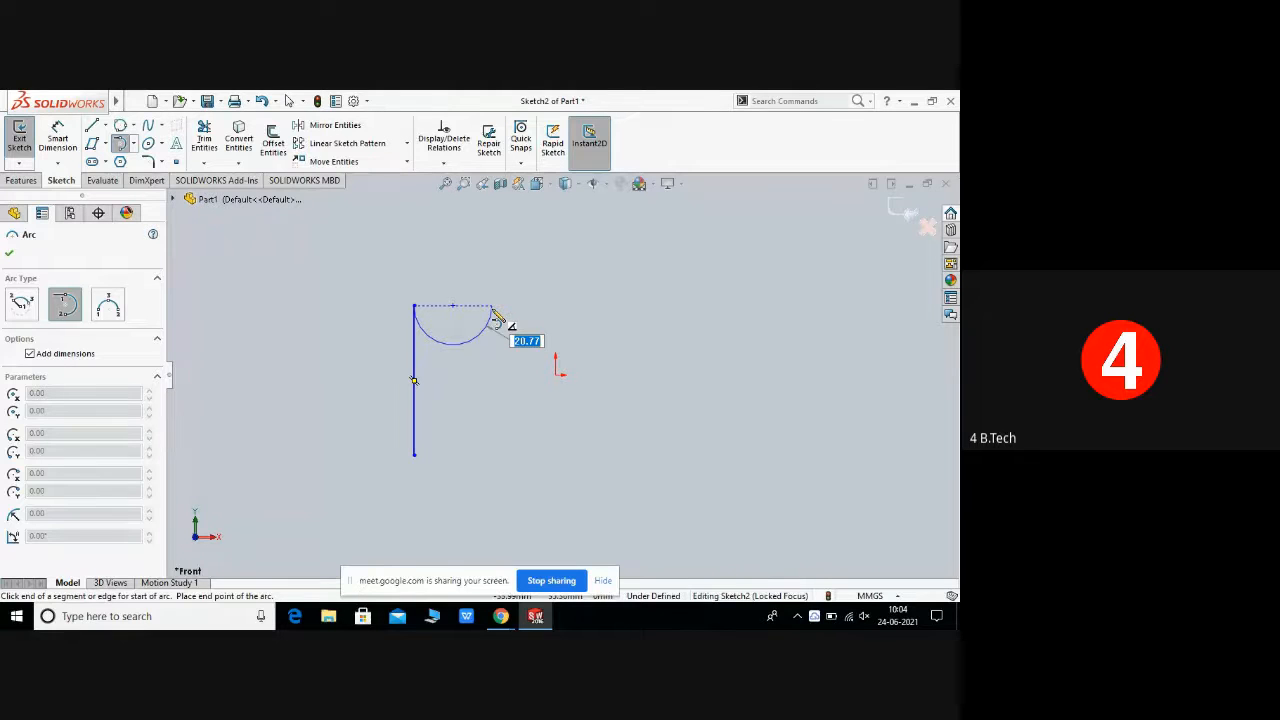
pyautogui.moveTo(496, 318)
pyautogui.mouseDown()
pyautogui.moveTo(575, 357)
pyautogui.moveTo(497, 316)
pyautogui.mouseUp()
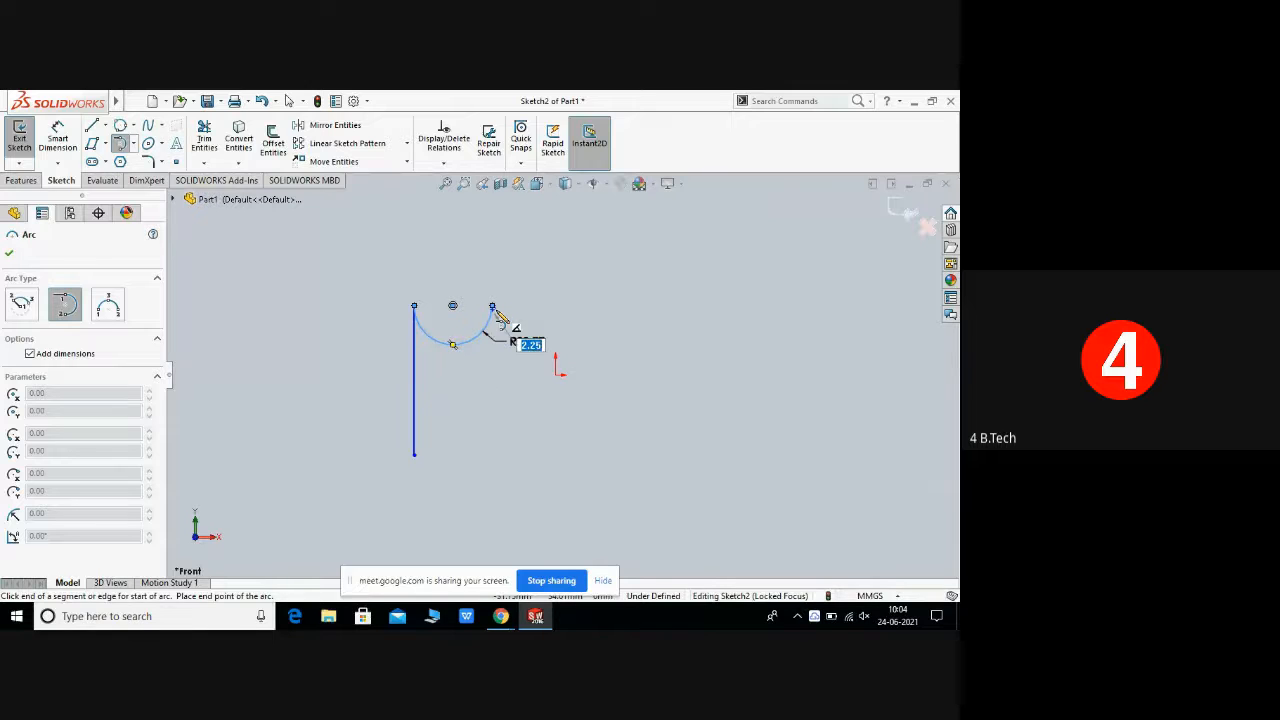
pyautogui.rightClick(500, 316)
pyautogui.click(526, 316)
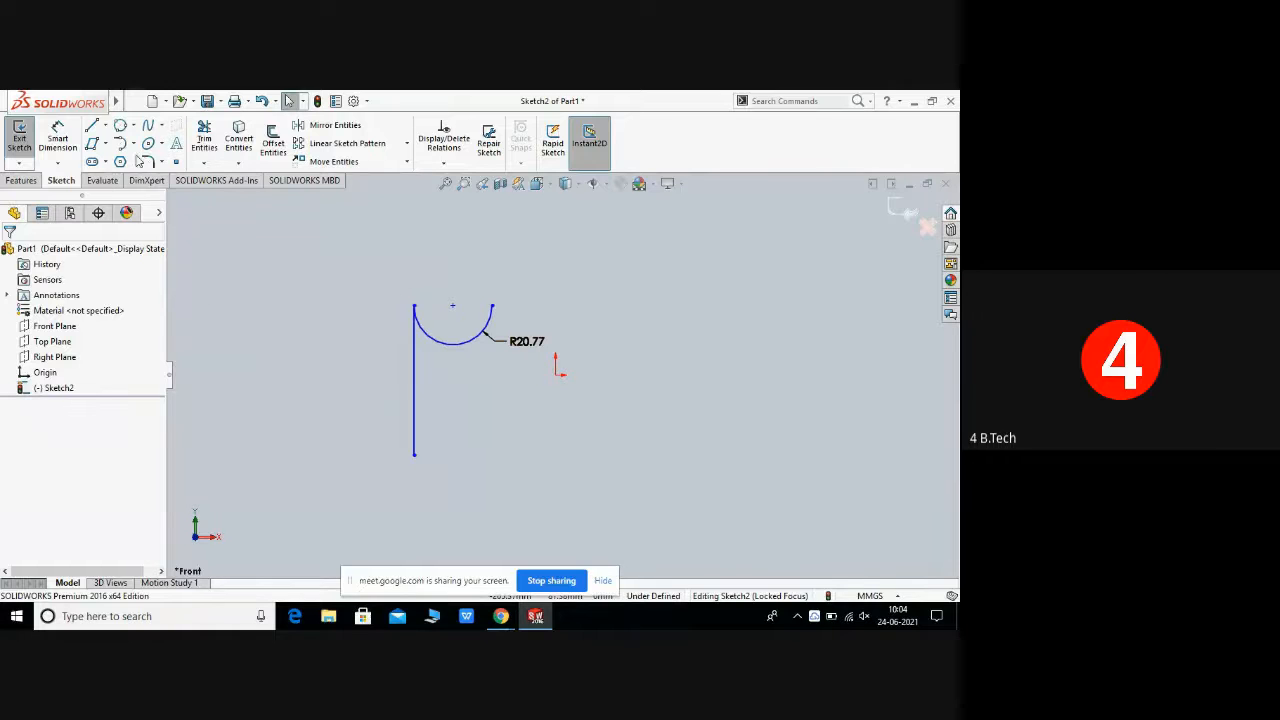
# Step: Choose another arc type to sketch
pyautogui.click(135, 146)
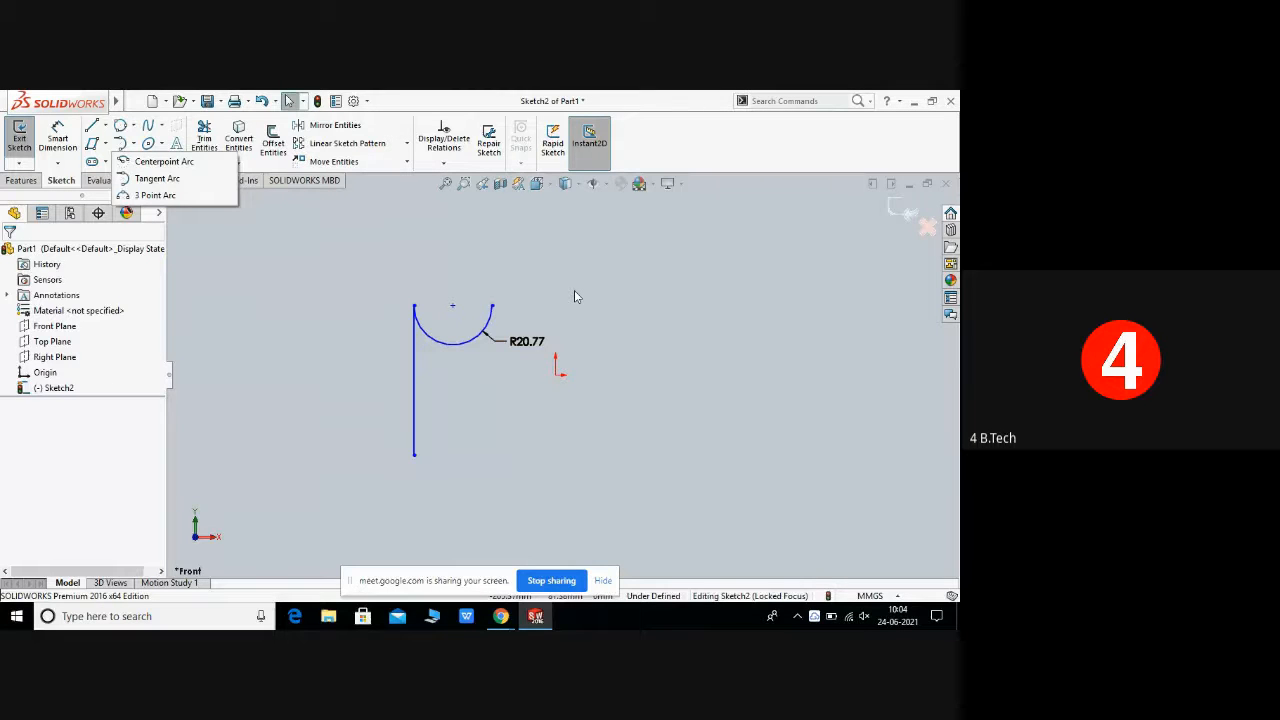
# Step: Box-select the tangent arc and vertical line and delete them
pyautogui.click(363, 268)
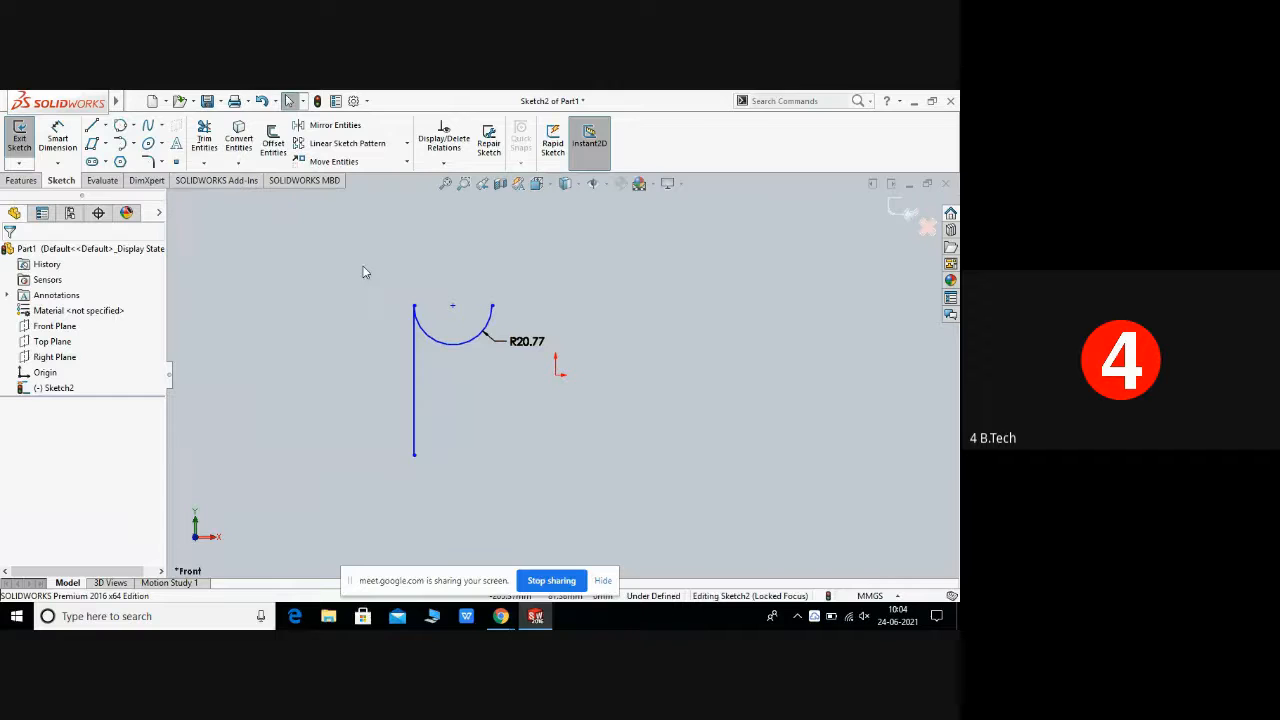
pyautogui.moveTo(363, 267); pyautogui.dragTo(610, 494)
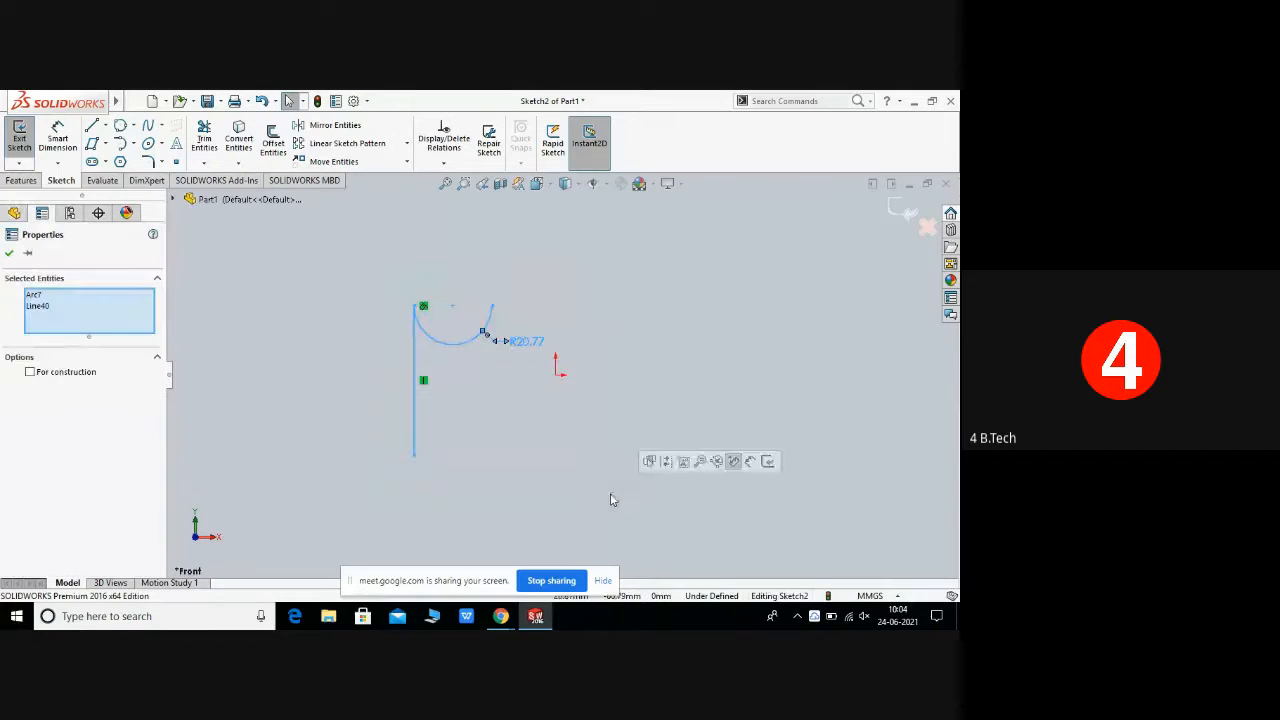
pyautogui.rightClick(480, 371)
pyautogui.click(545, 525)
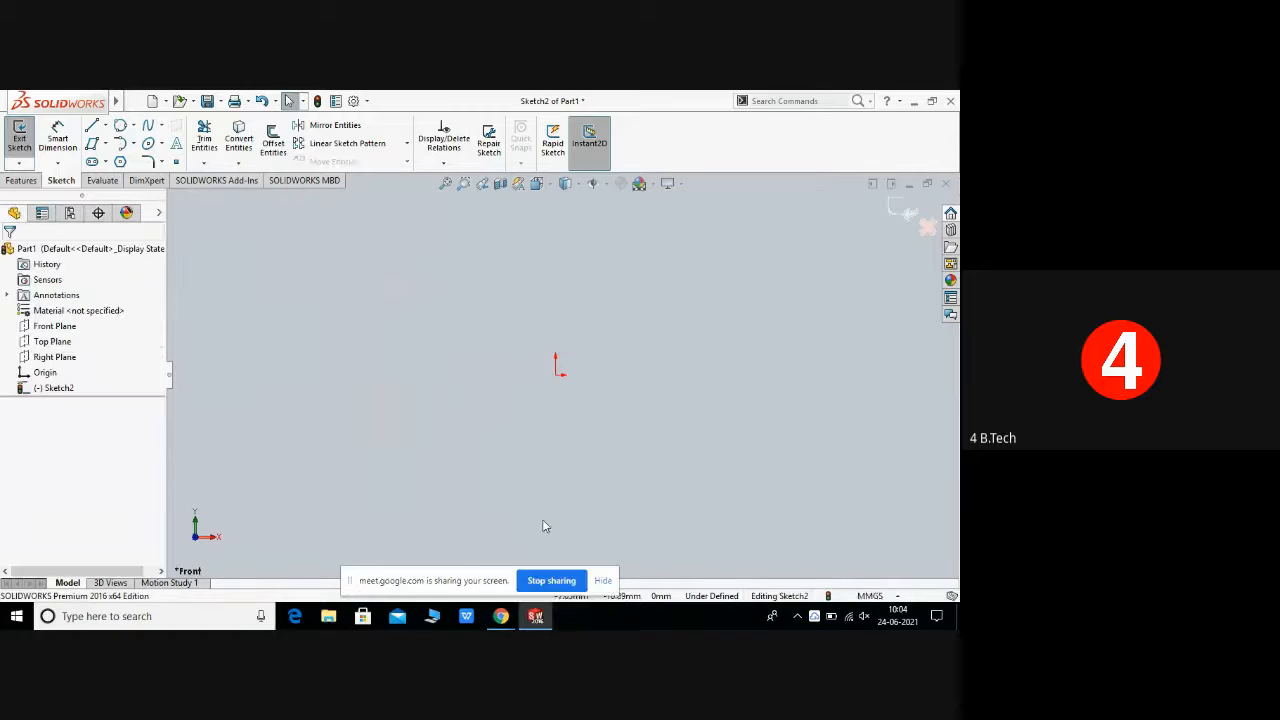
pyautogui.click(164, 127)
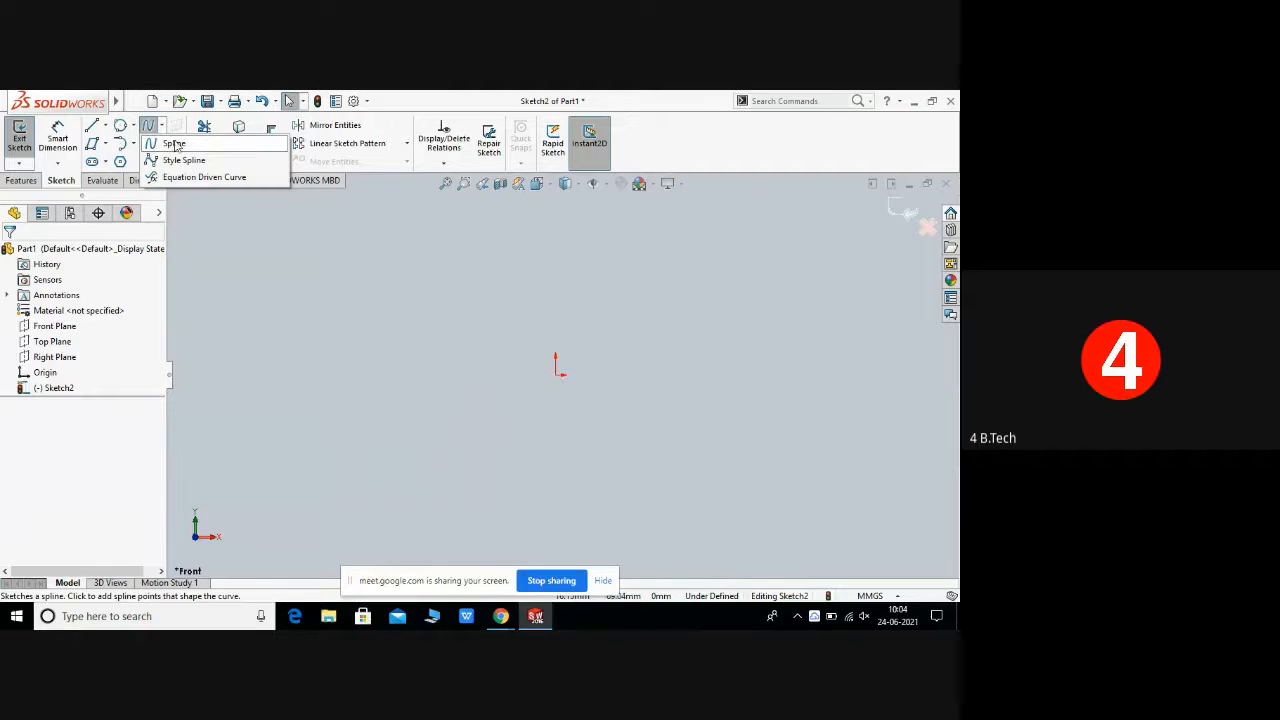
pyautogui.click(177, 145)
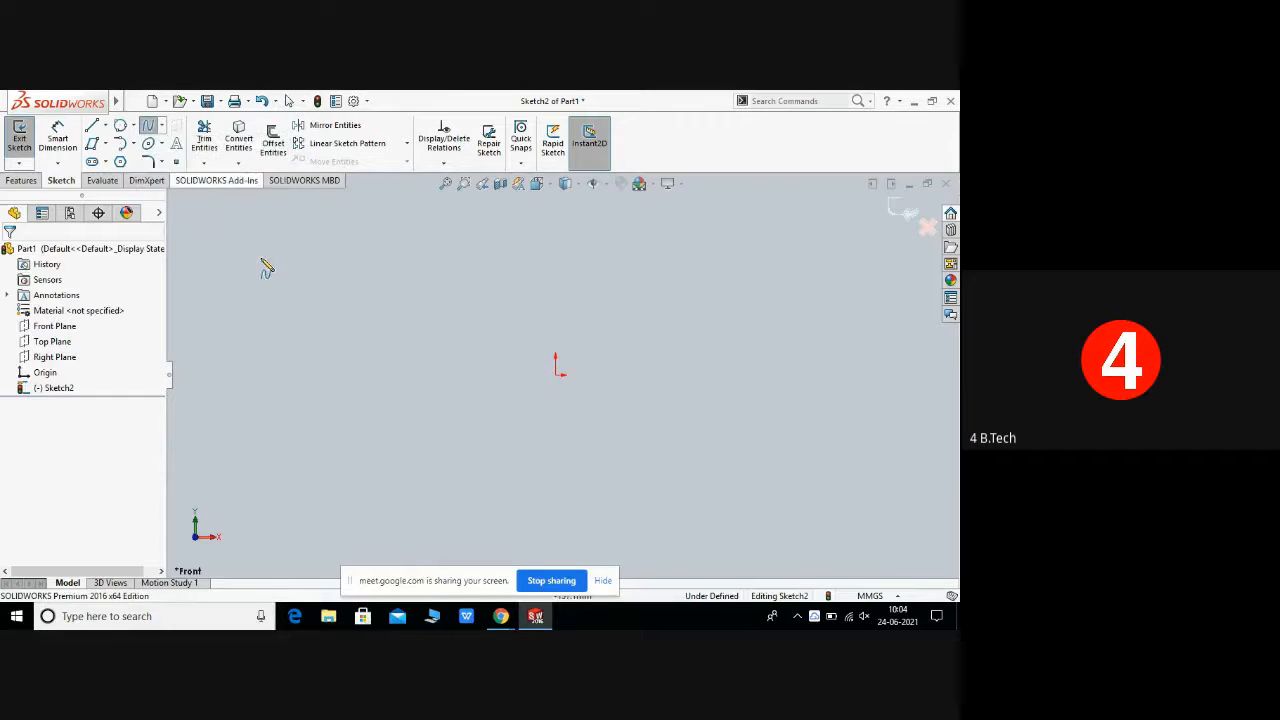
pyautogui.click(162, 129)
pyautogui.click(164, 146)
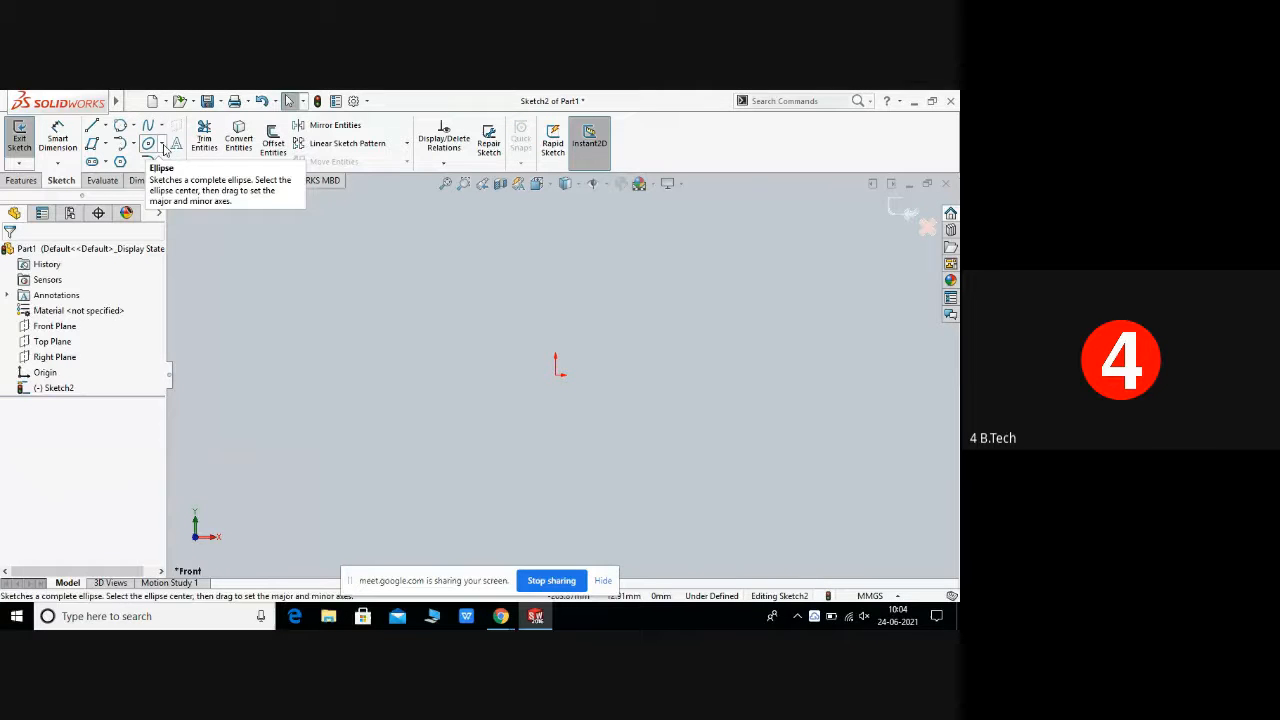
pyautogui.rightClick(449, 338)
pyautogui.moveTo(494, 386)
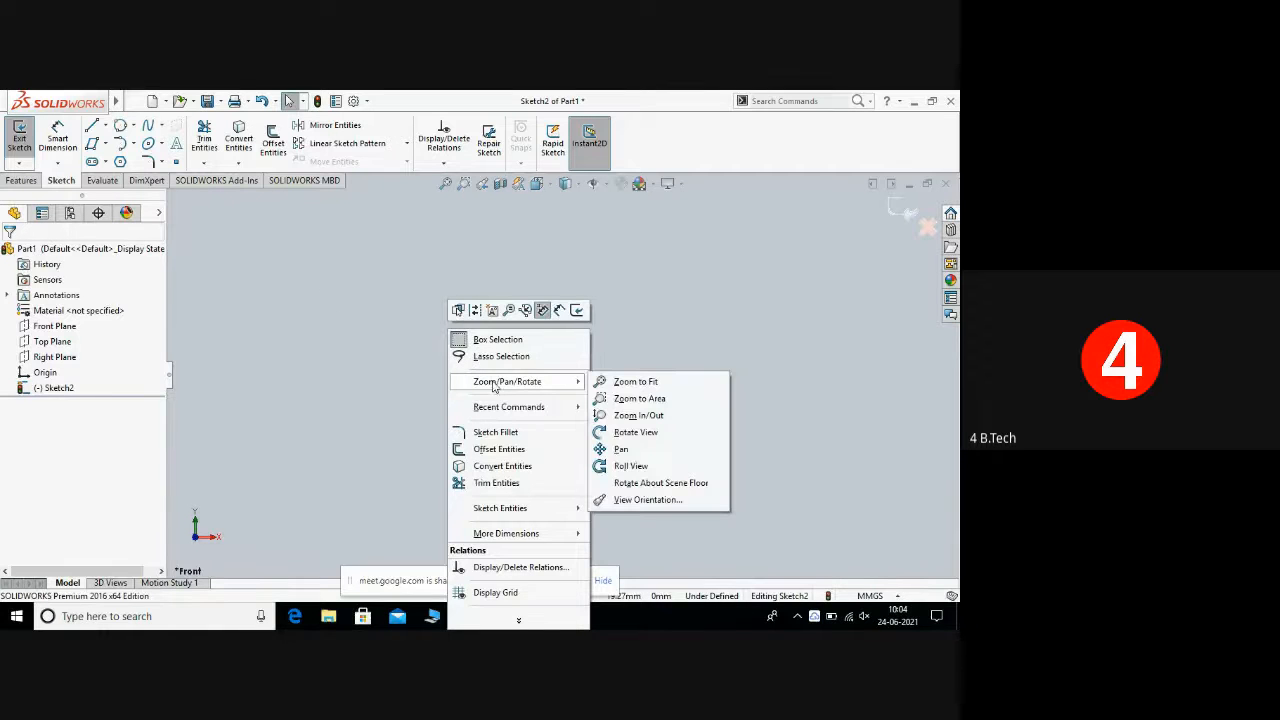
pyautogui.click(207, 345)
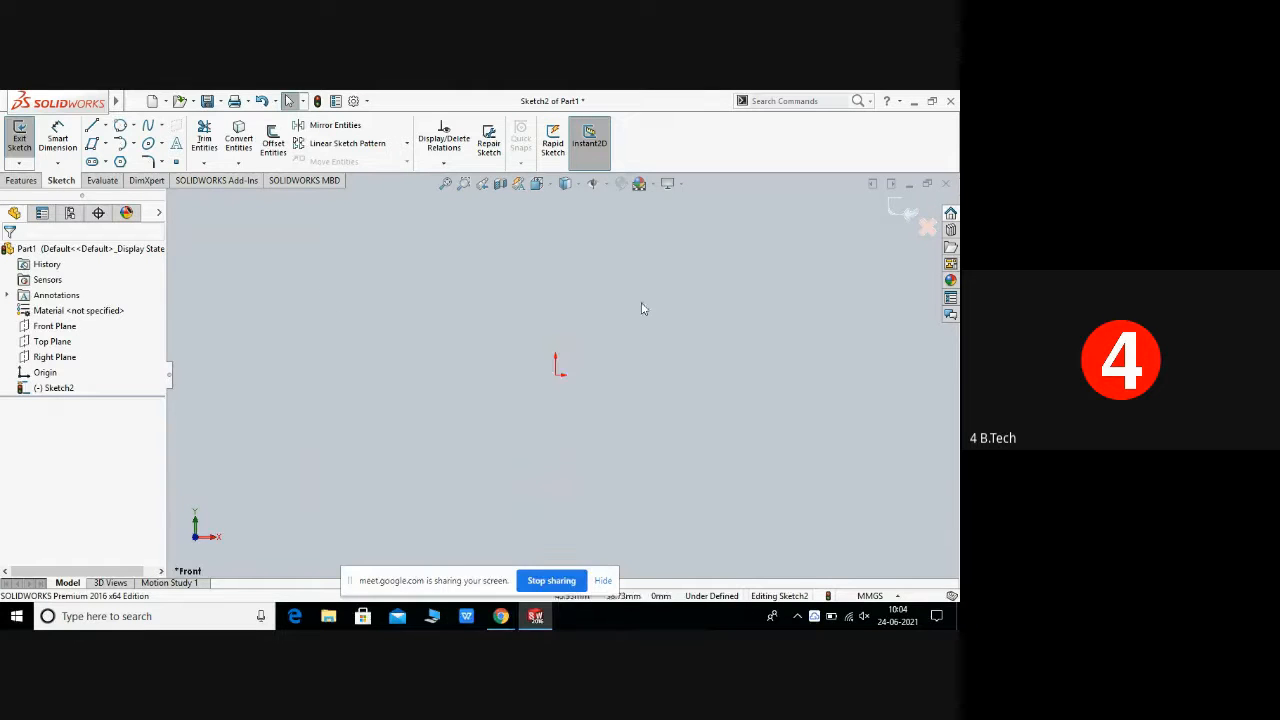
pyautogui.click(163, 127)
pyautogui.click(170, 142)
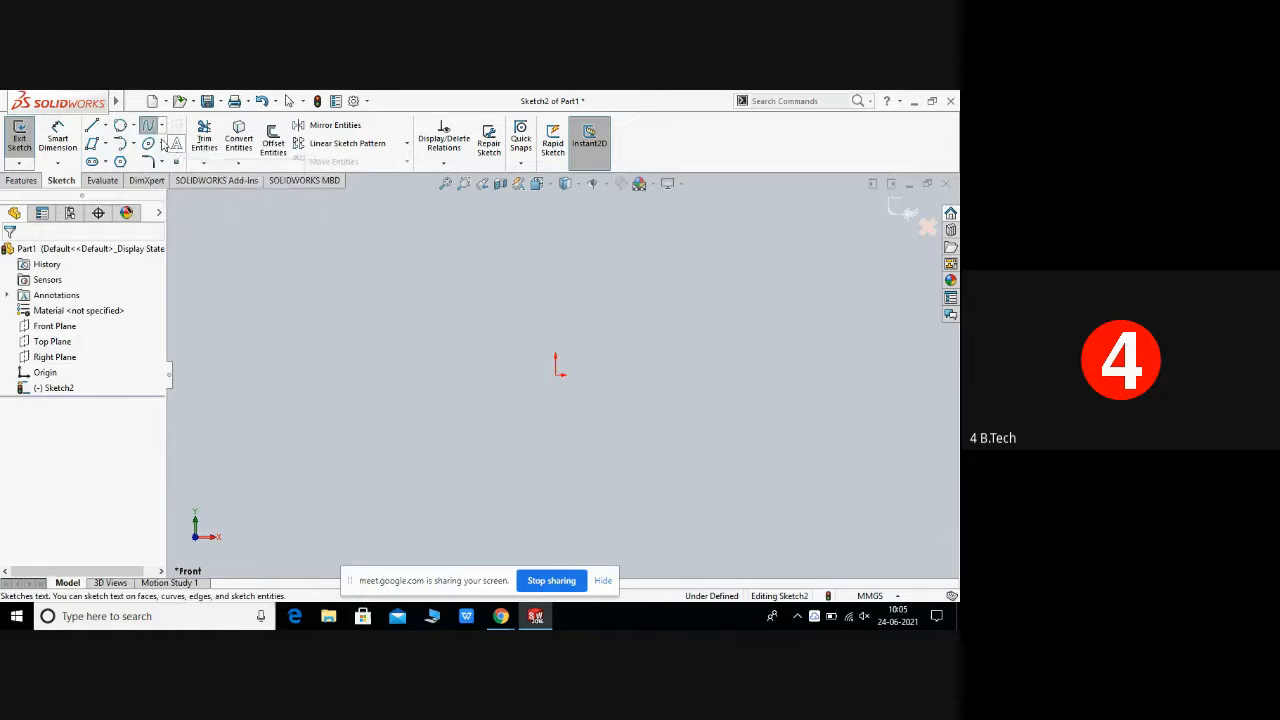
pyautogui.click(163, 127)
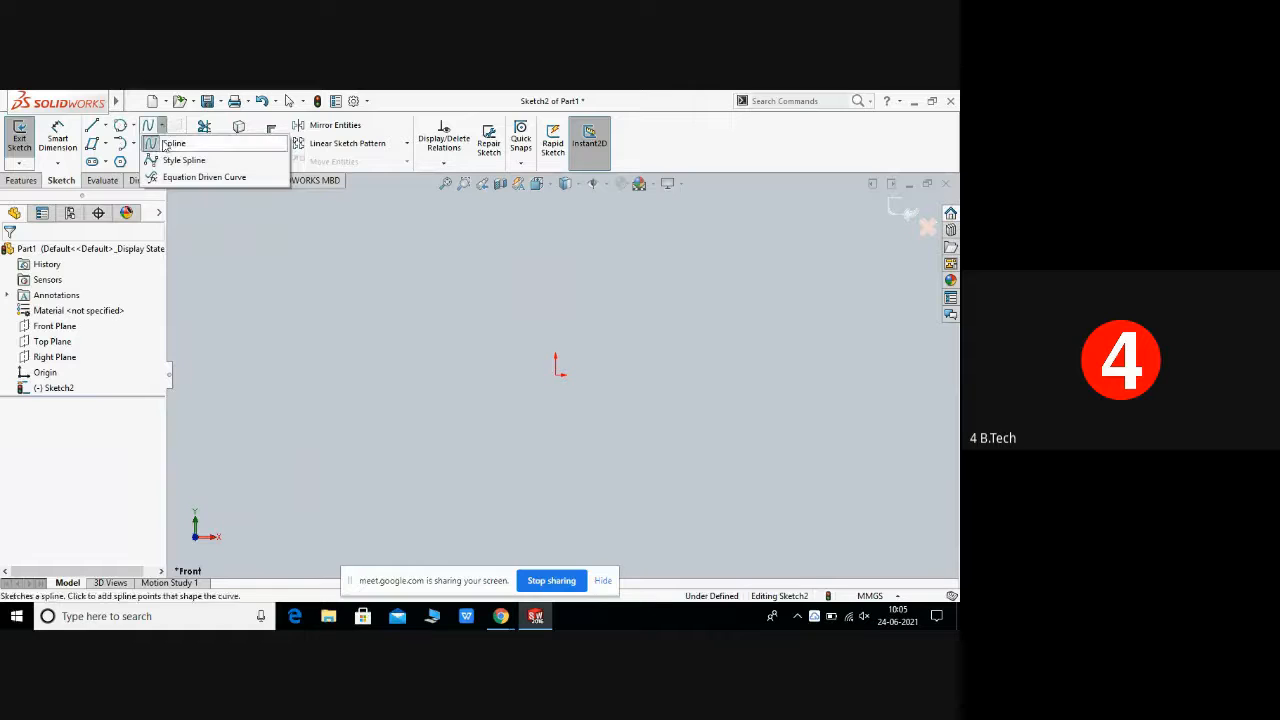
pyautogui.click(163, 127)
pyautogui.click(164, 144)
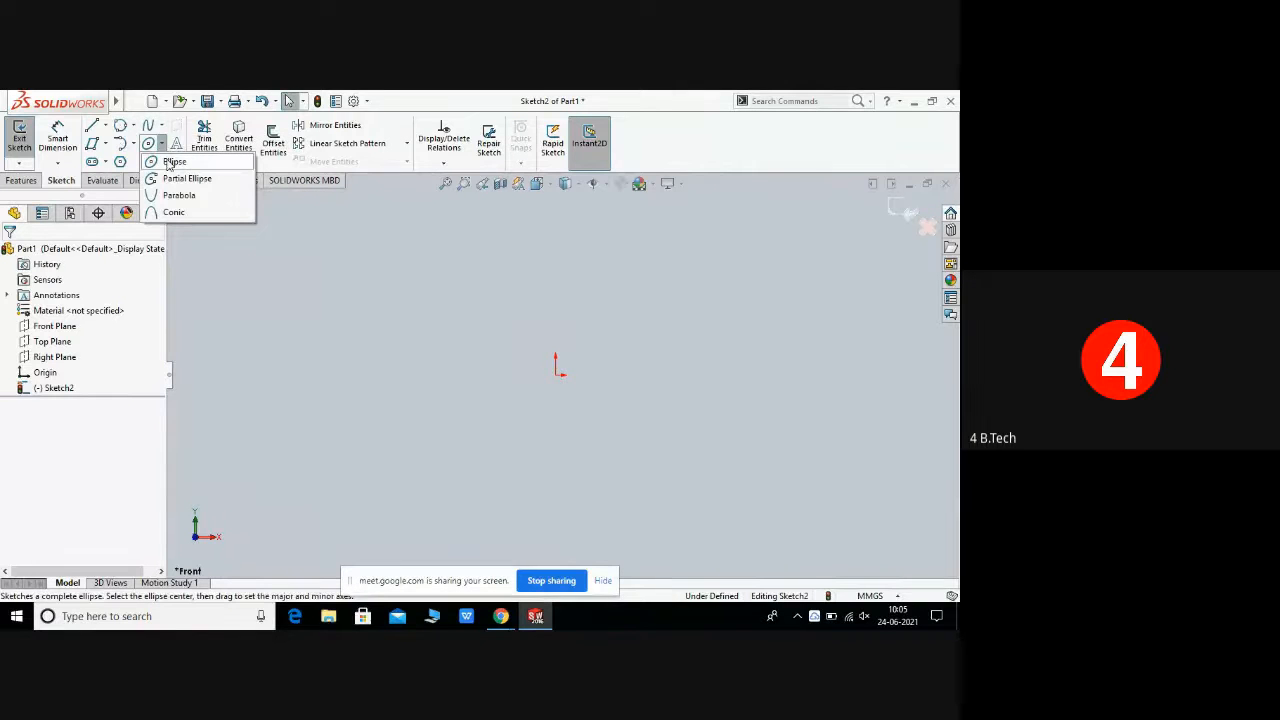
pyautogui.click(163, 127)
pyautogui.click(163, 127)
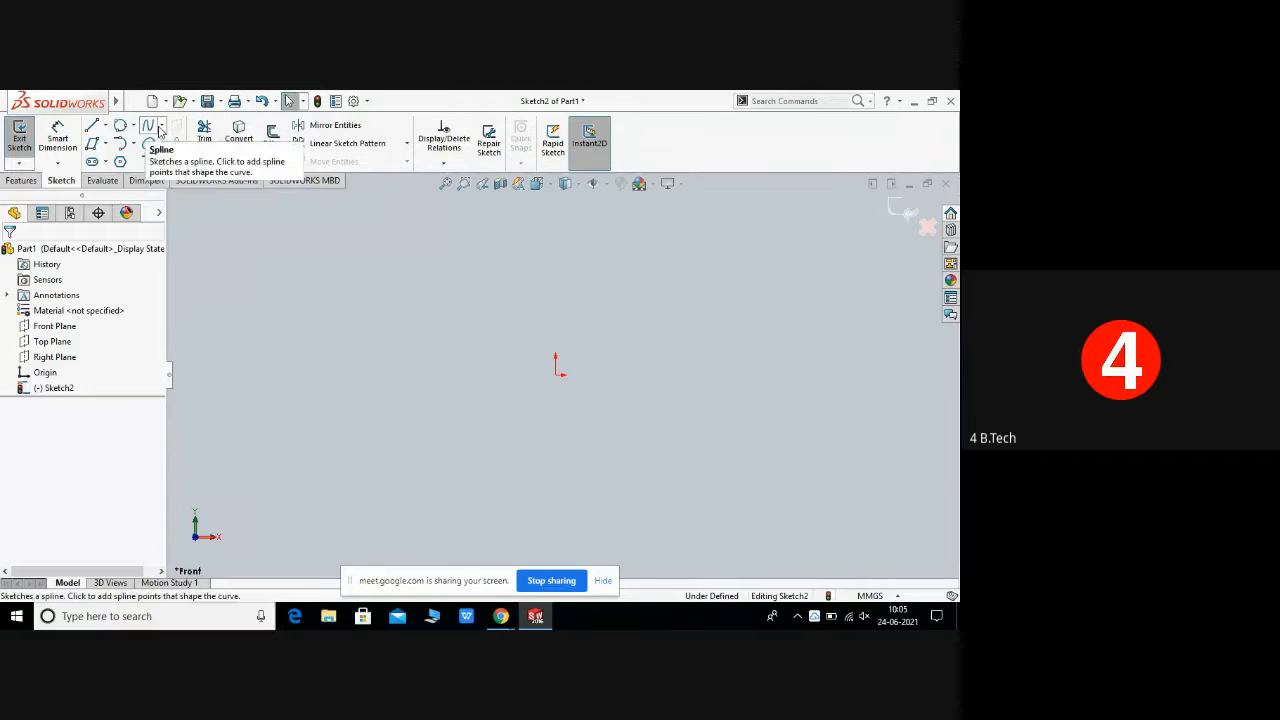
pyautogui.click(163, 127)
pyautogui.click(163, 127)
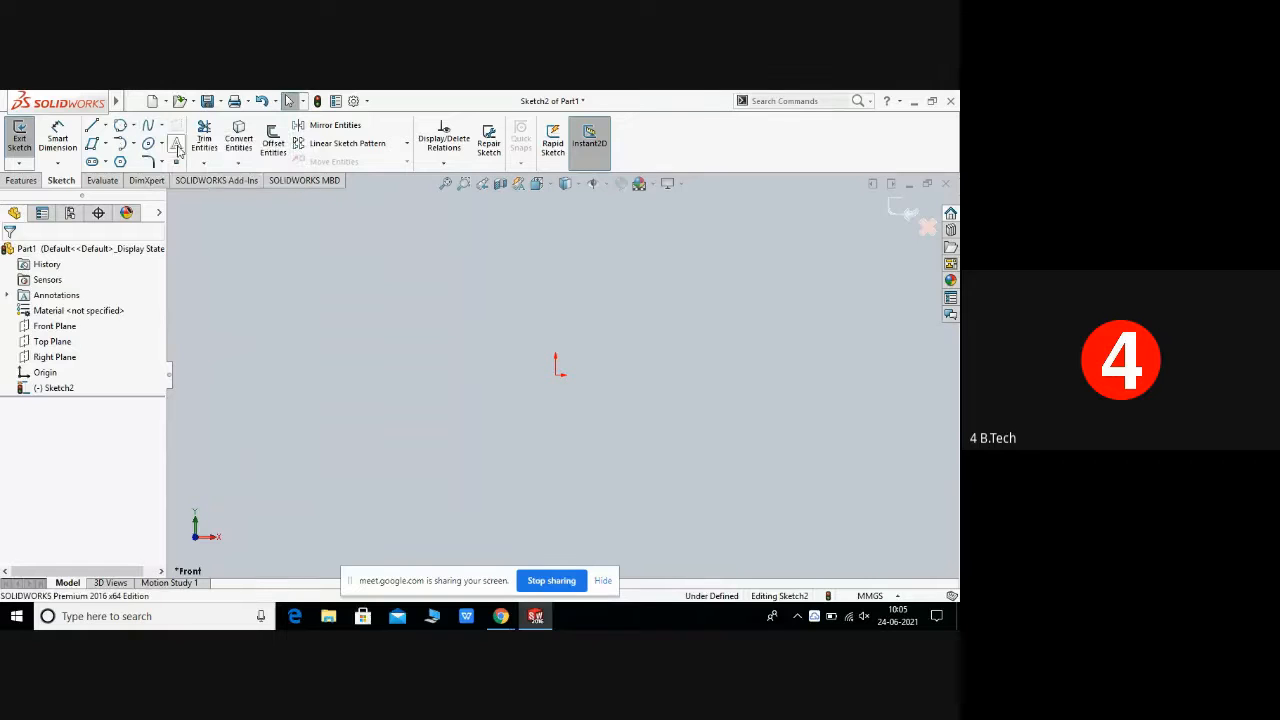
pyautogui.click(163, 144)
pyautogui.click(163, 127)
pyautogui.click(163, 127)
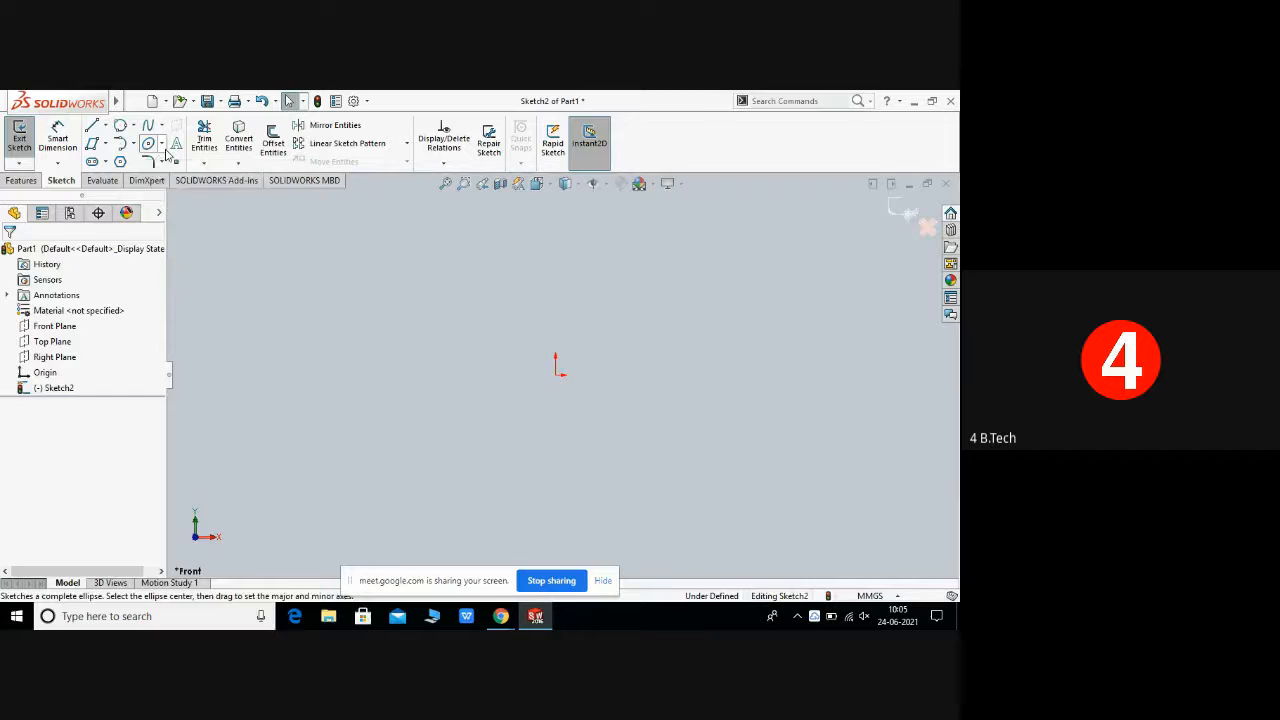
pyautogui.click(163, 145)
pyautogui.click(172, 161)
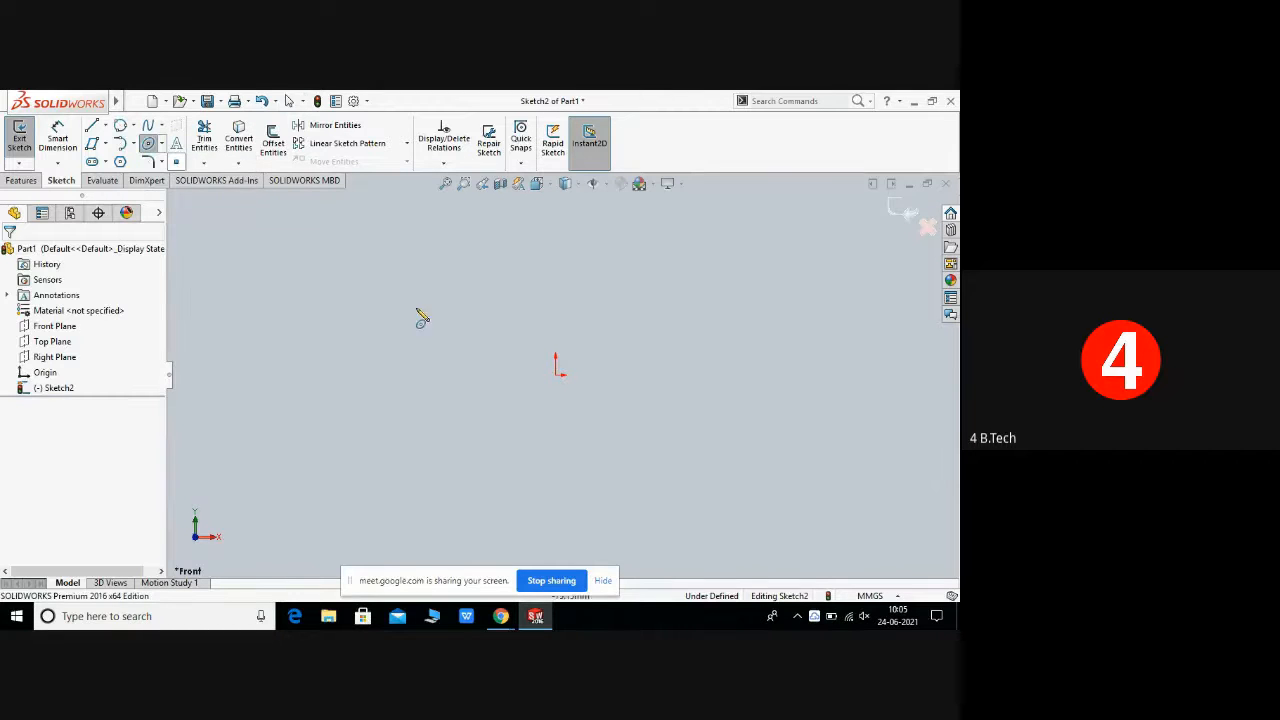
pyautogui.rightClick(448, 320)
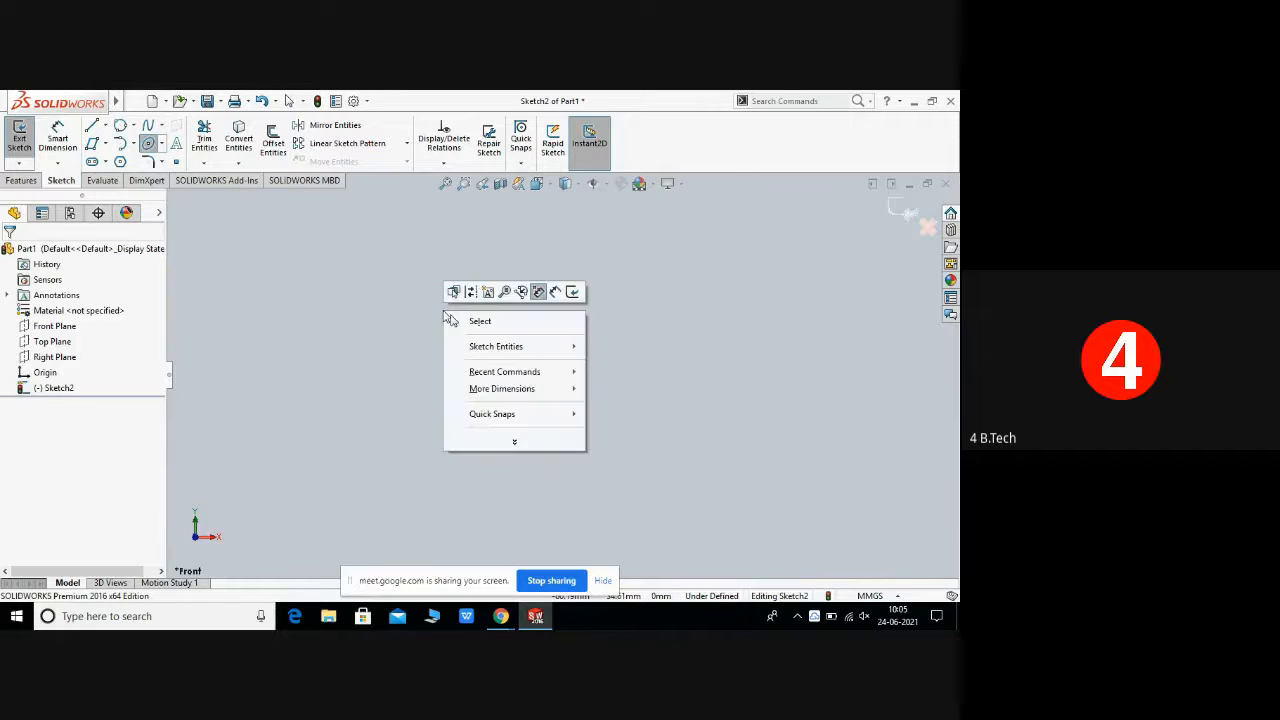
pyautogui.click(348, 319)
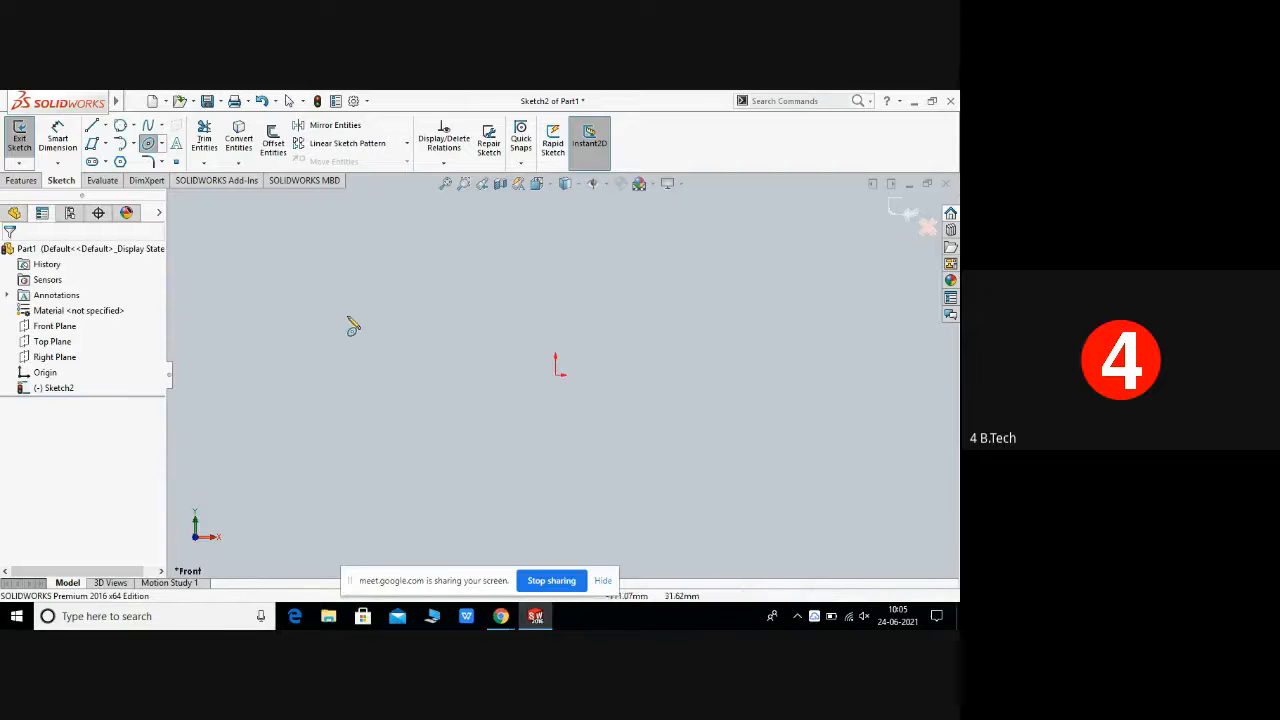
pyautogui.rightClick(348, 319)
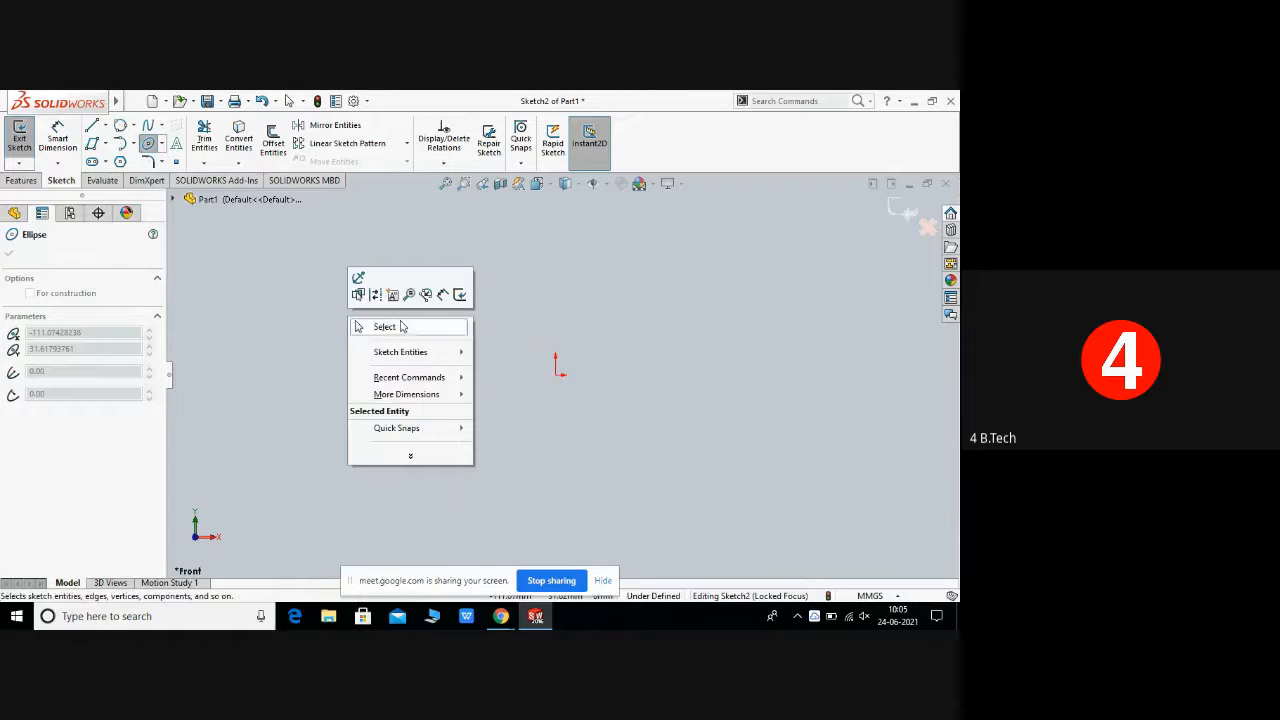
pyautogui.click(404, 327)
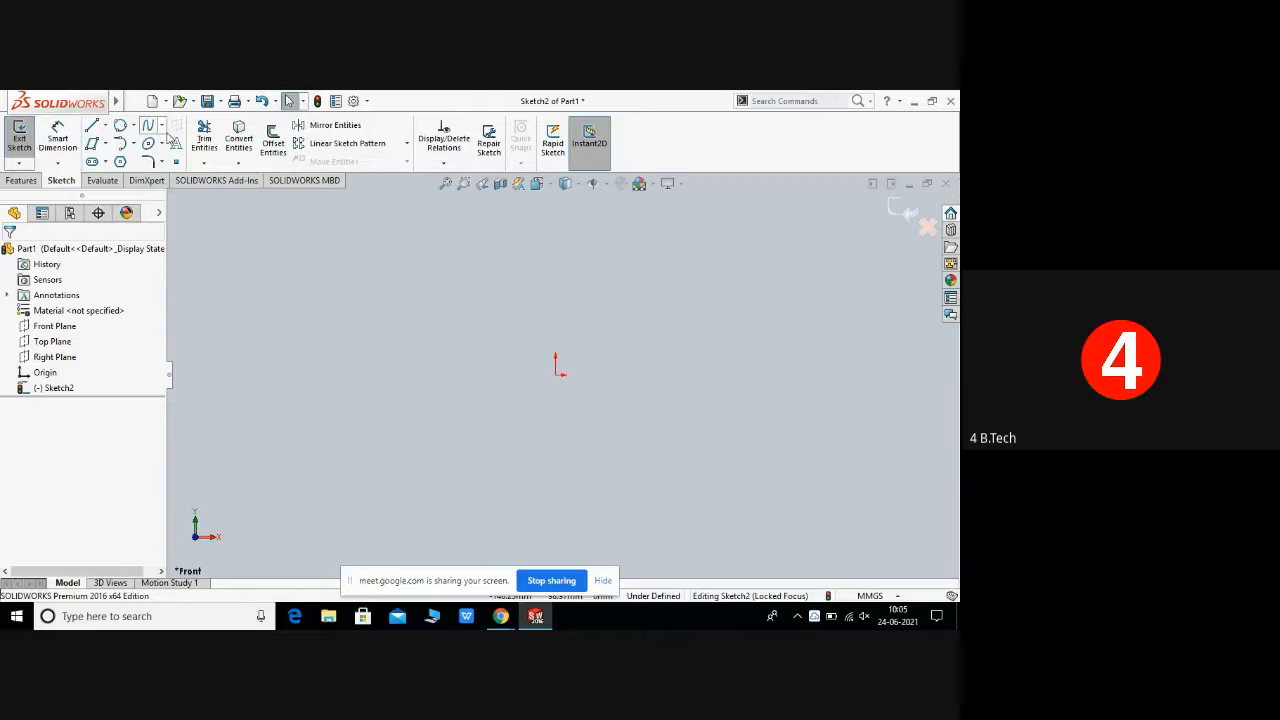
pyautogui.click(913, 101)
pyautogui.rightClick(553, 315)
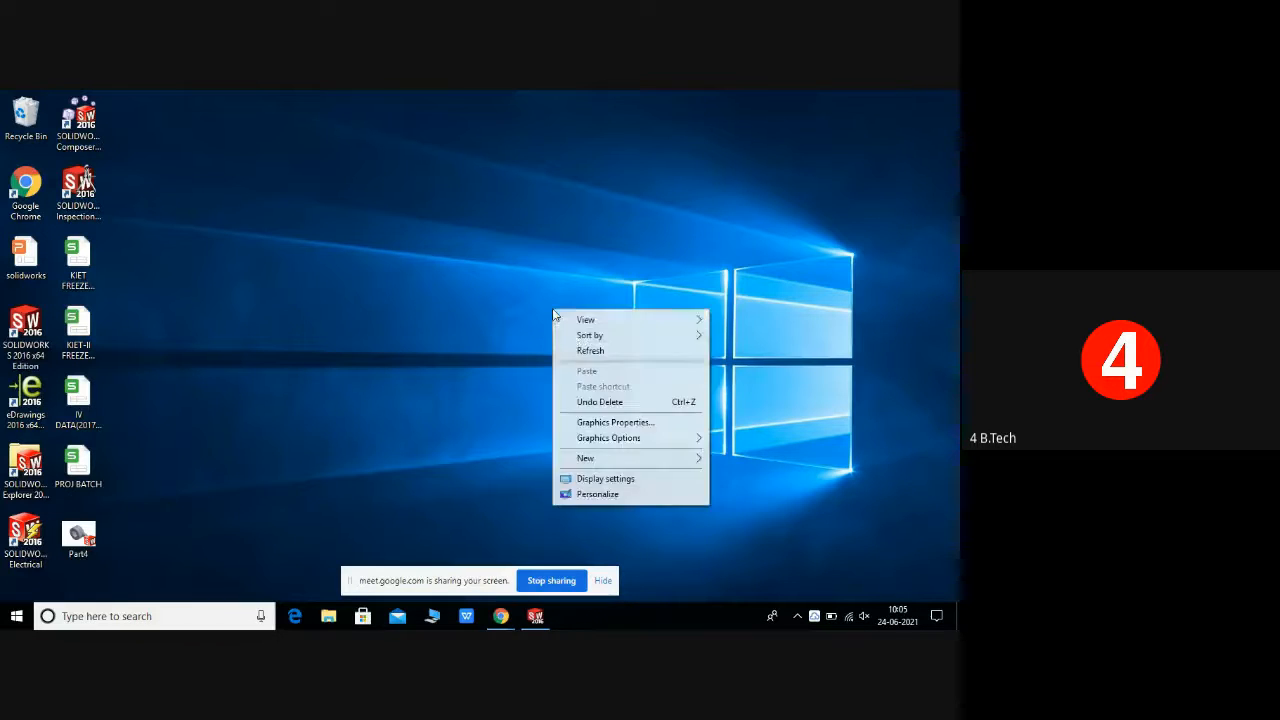
pyautogui.click(586, 349)
pyautogui.rightClick(584, 348)
pyautogui.click(617, 390)
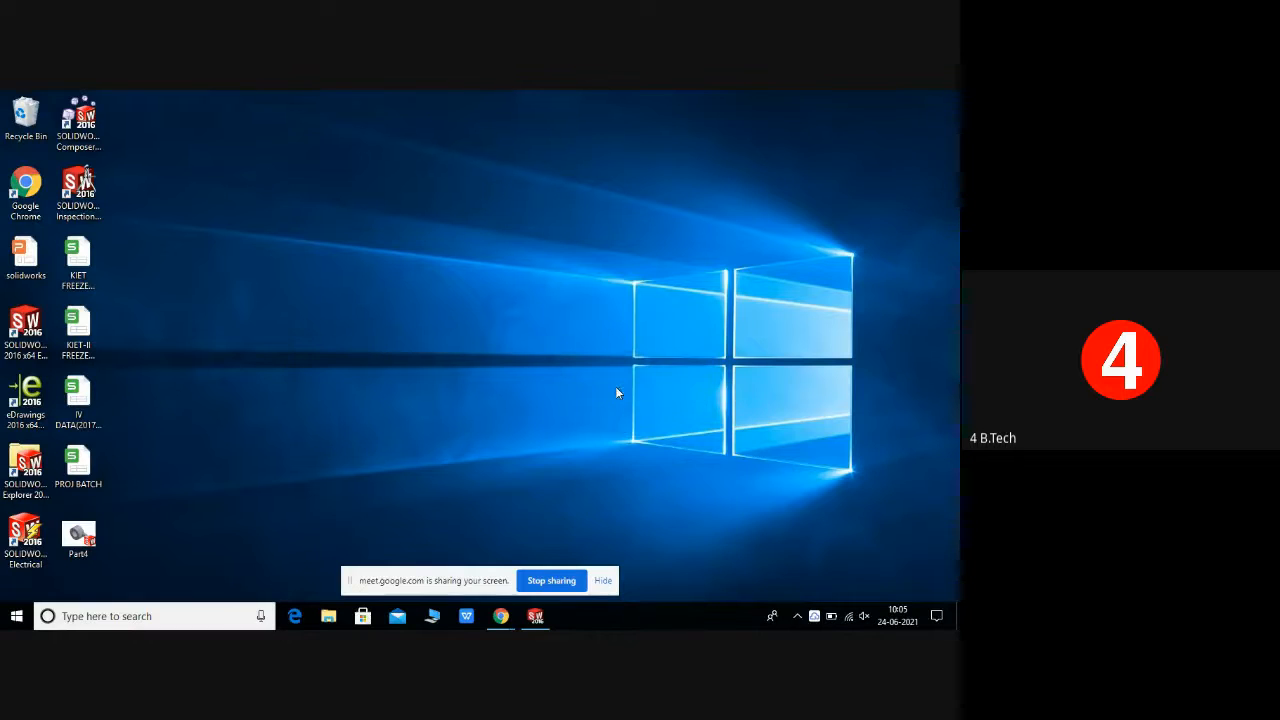
pyautogui.rightClick(617, 390)
pyautogui.click(658, 431)
pyautogui.rightClick(661, 436)
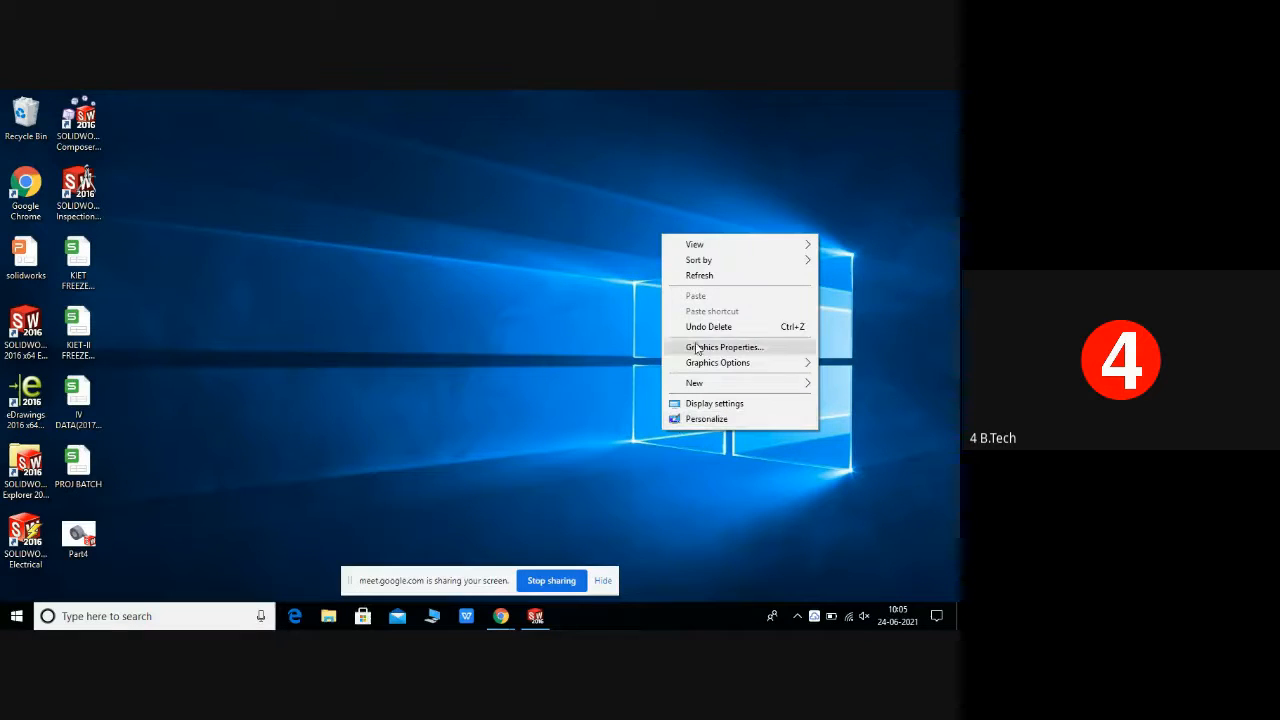
pyautogui.click(690, 272)
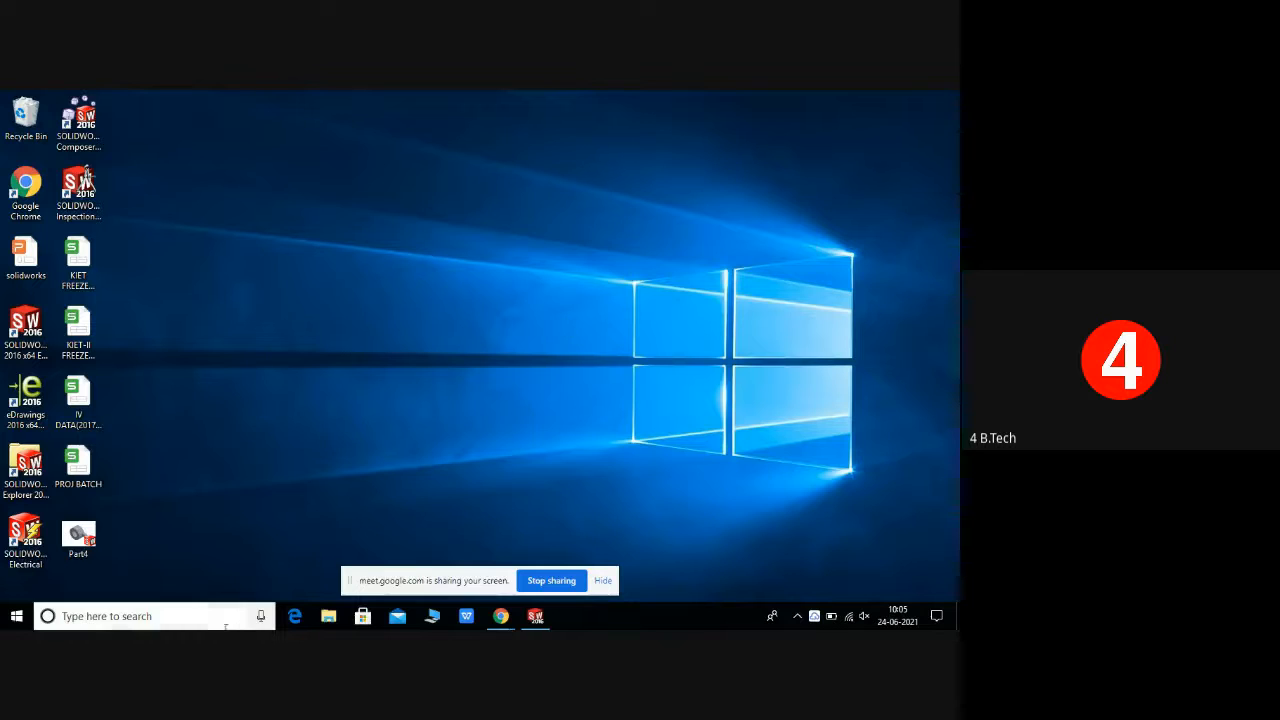
pyautogui.click(536, 616)
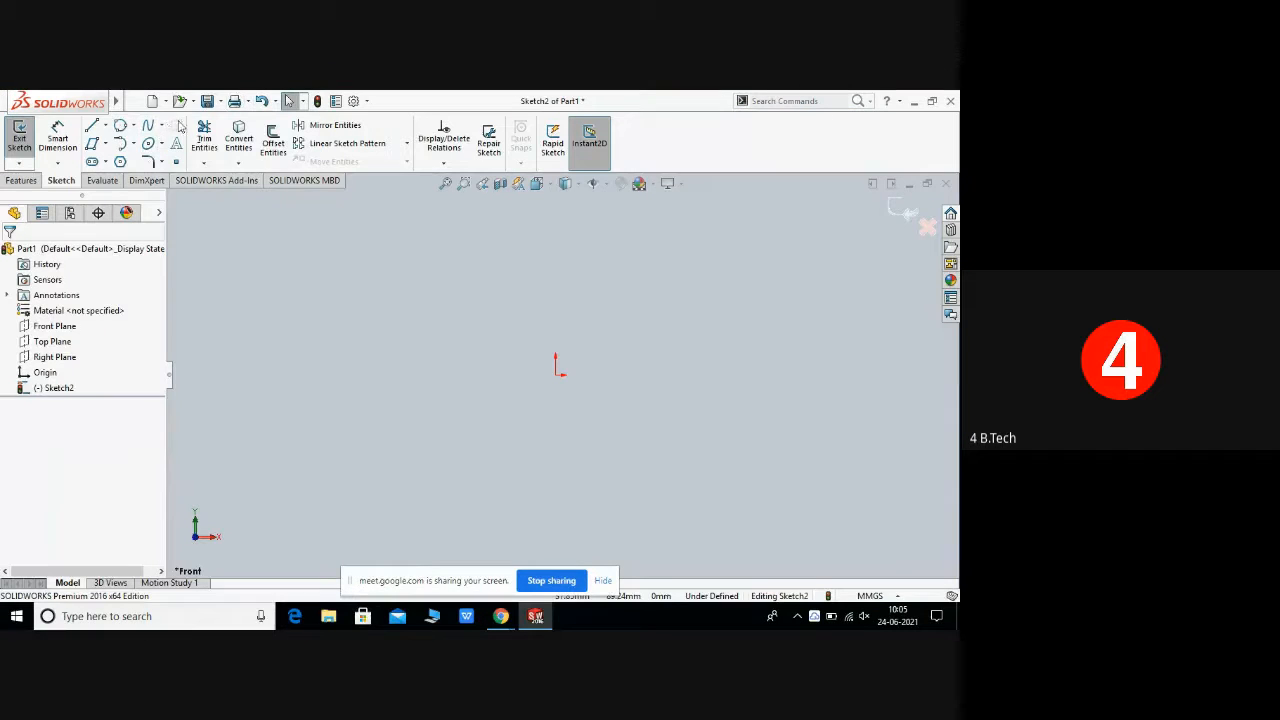
# Step: Sketch a wavy six-point spline running from left of the origin to right of it, then end the spline
pyautogui.click(162, 127)
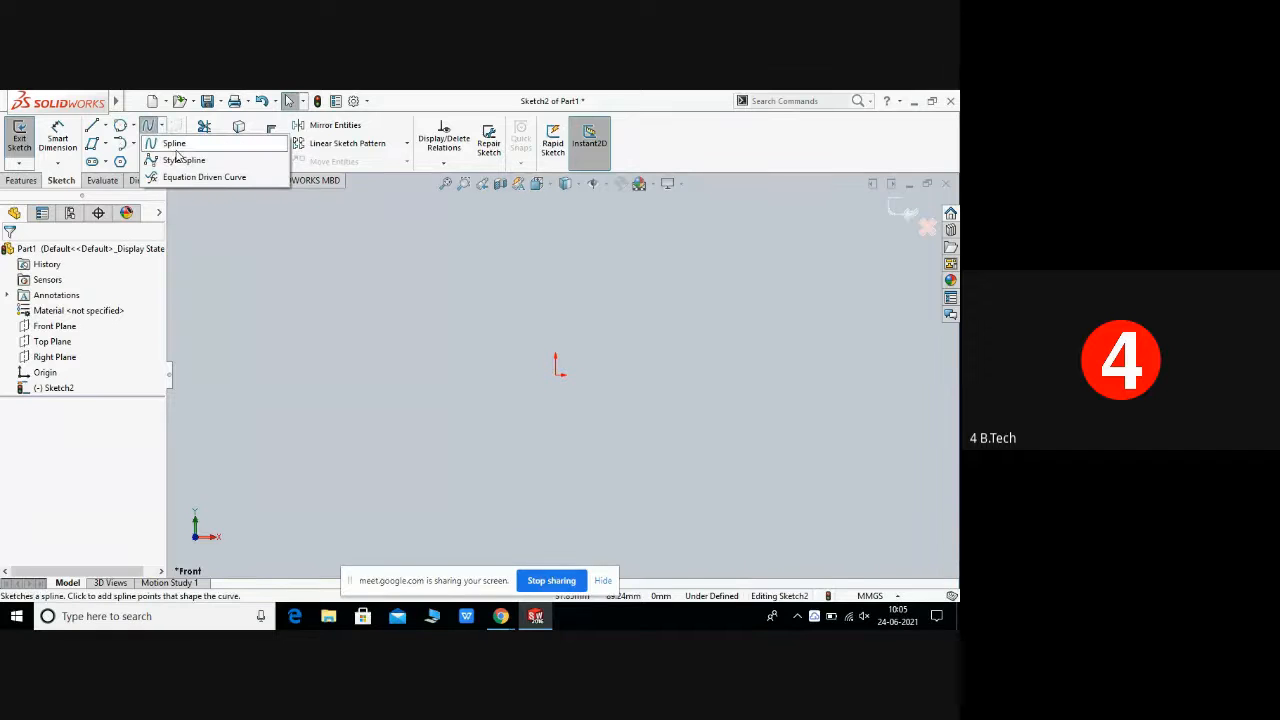
pyautogui.click(176, 146)
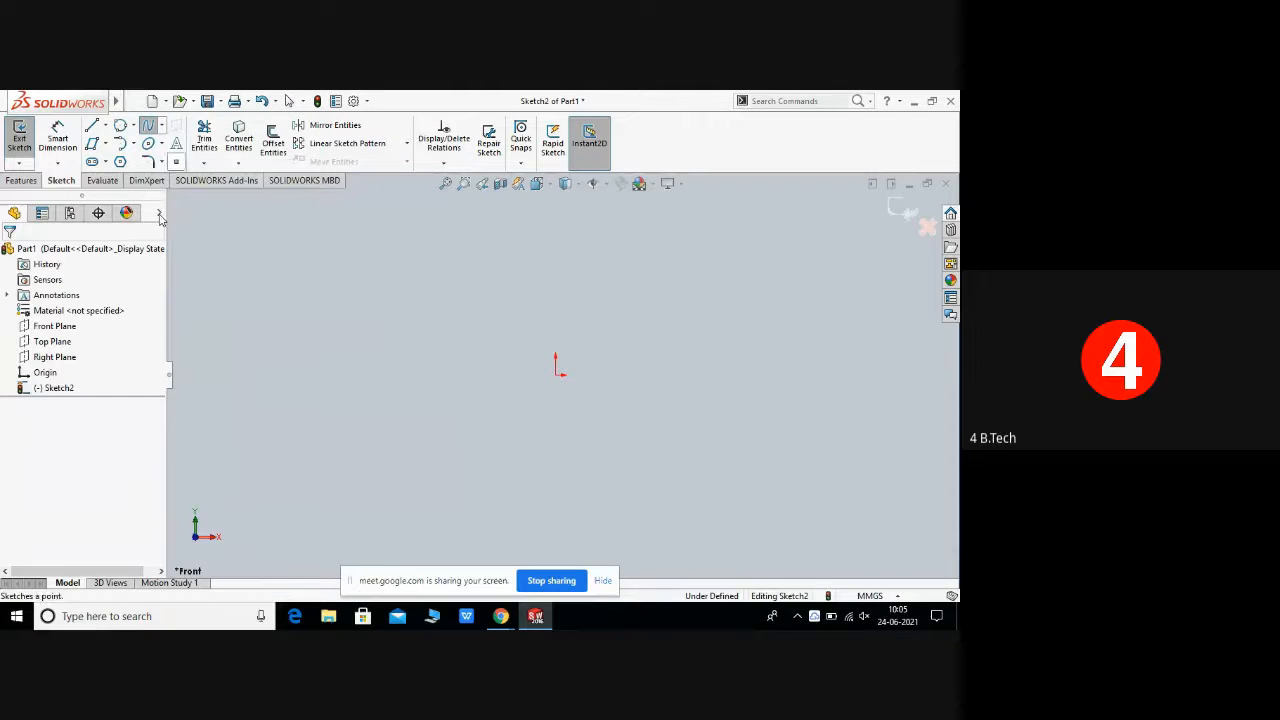
pyautogui.click(298, 350)
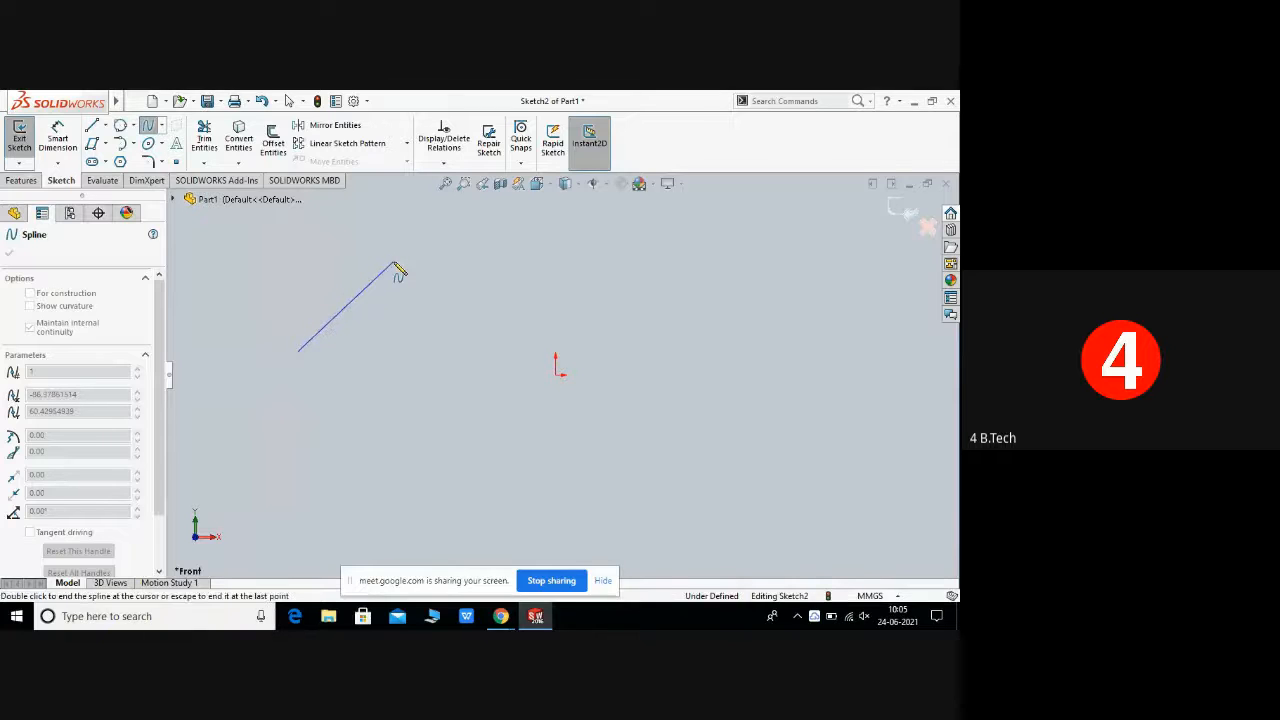
pyautogui.click(394, 262)
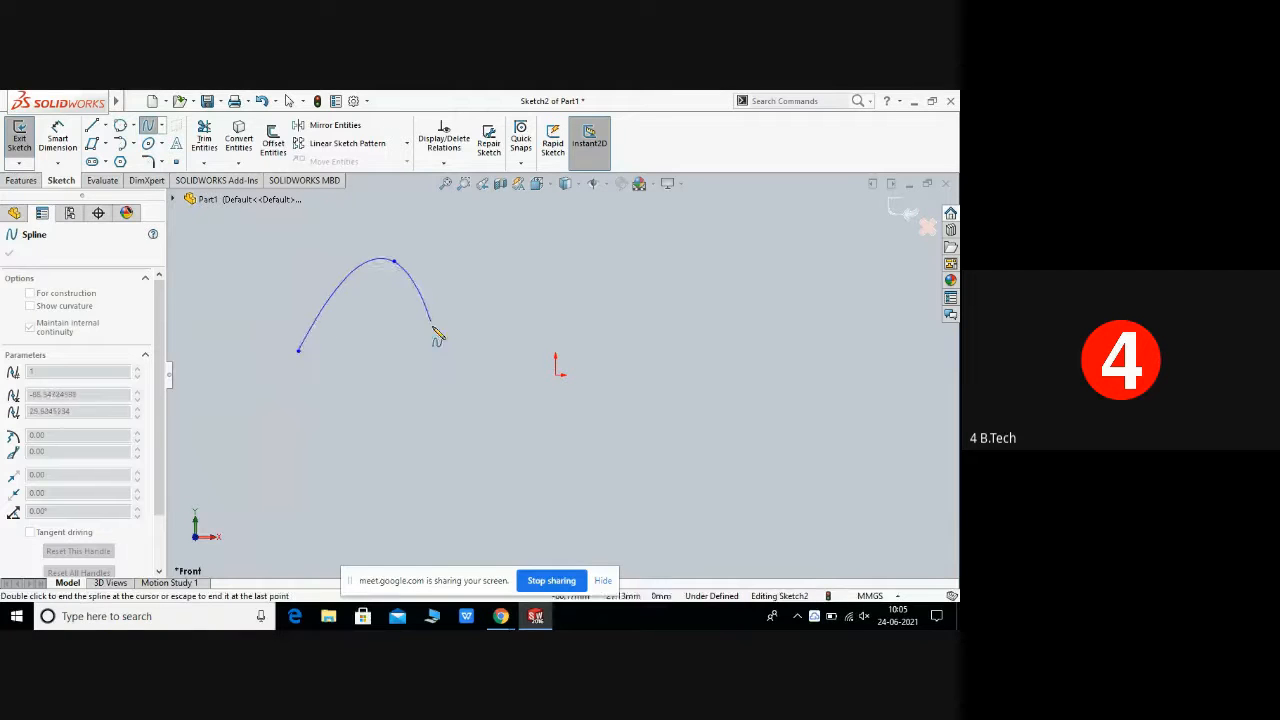
pyautogui.click(489, 427)
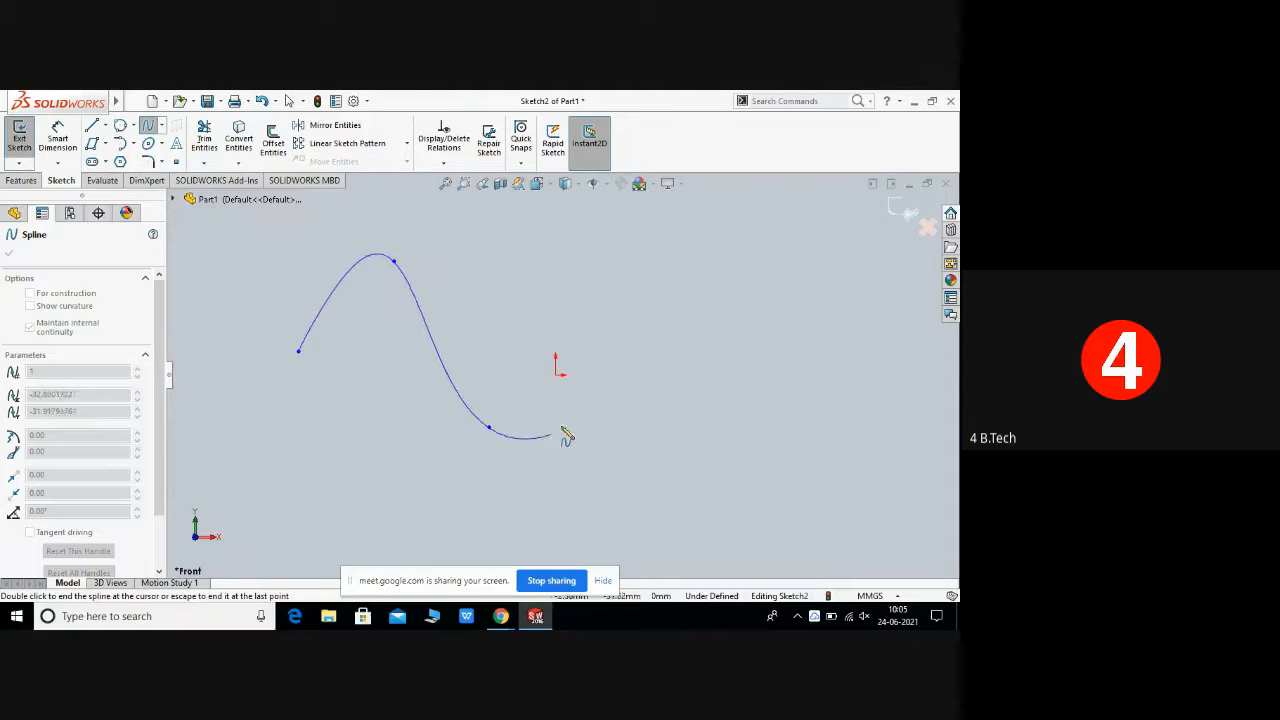
pyautogui.click(590, 292)
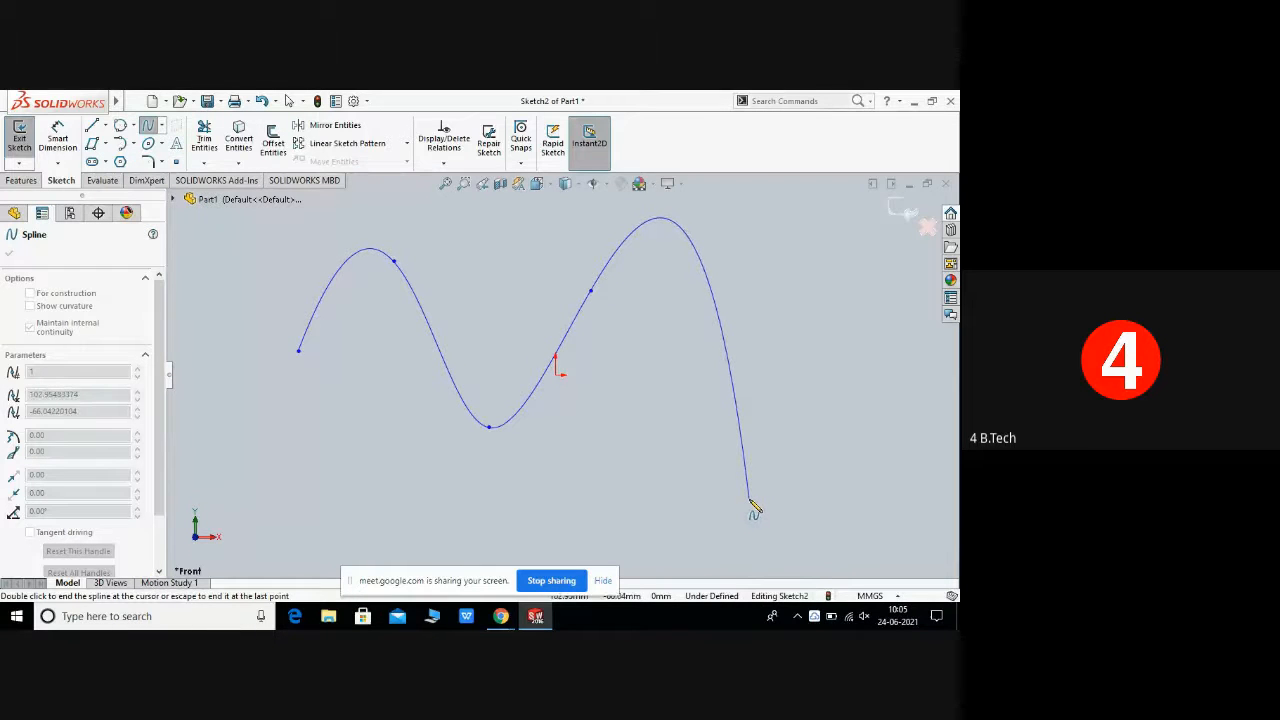
pyautogui.click(749, 499)
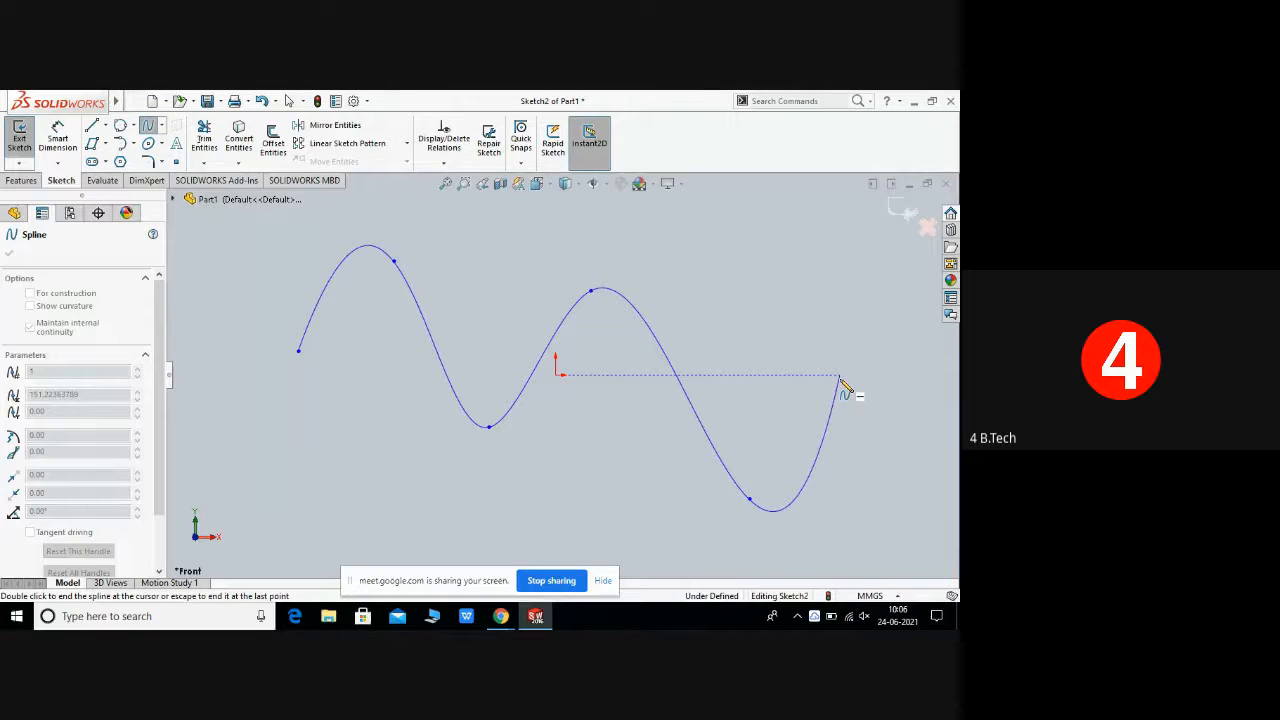
pyautogui.rightClick(840, 381)
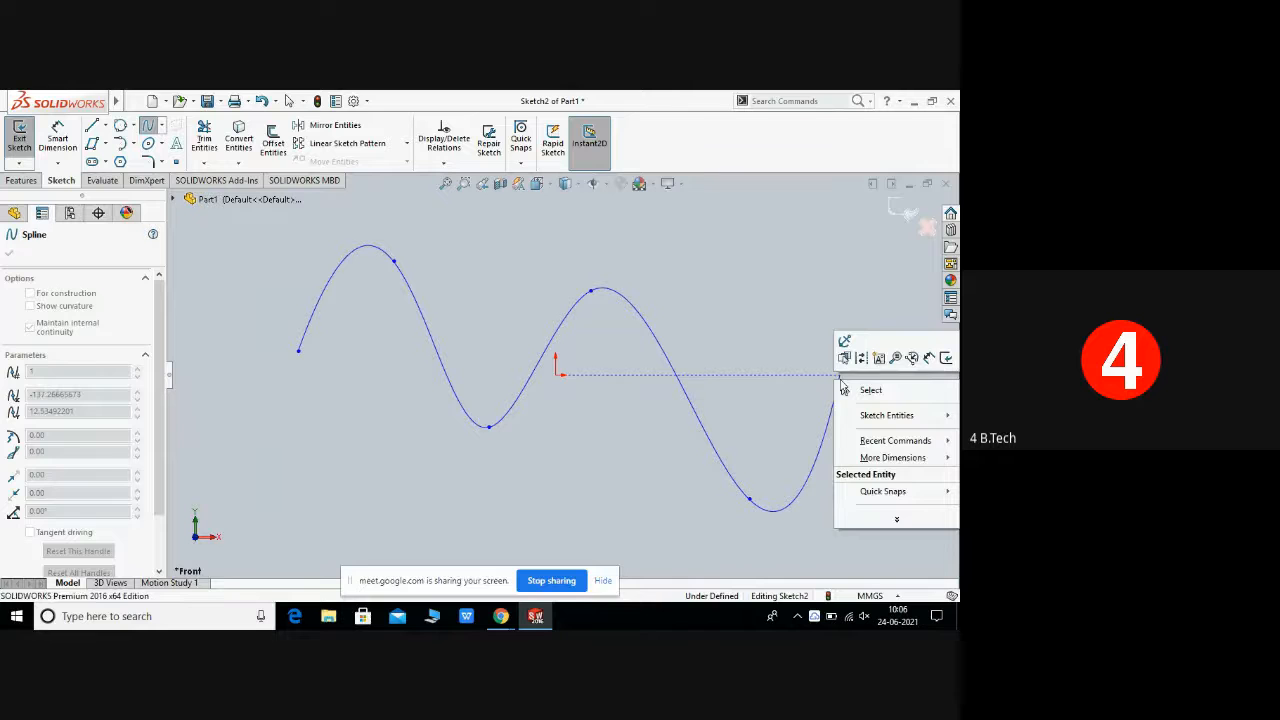
pyautogui.click(889, 391)
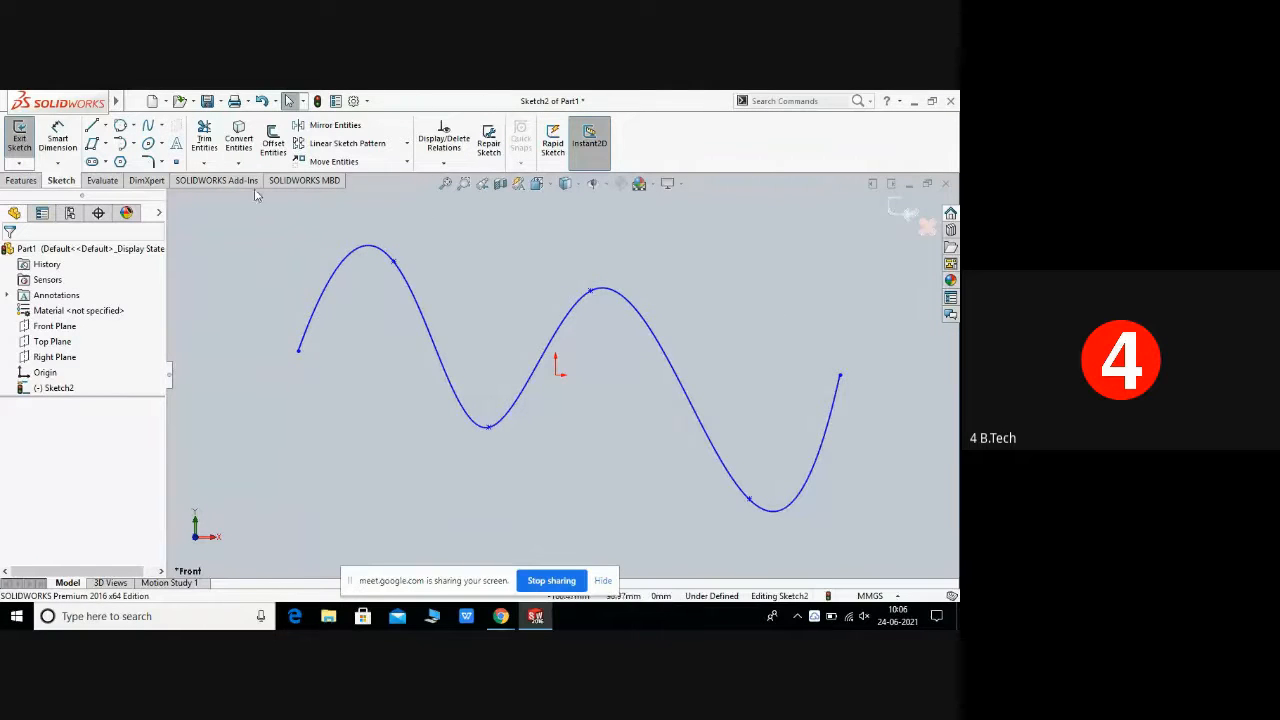
# Step: Box-select the wavy spline and delete it
pyautogui.moveTo(274, 200); pyautogui.dragTo(886, 540)
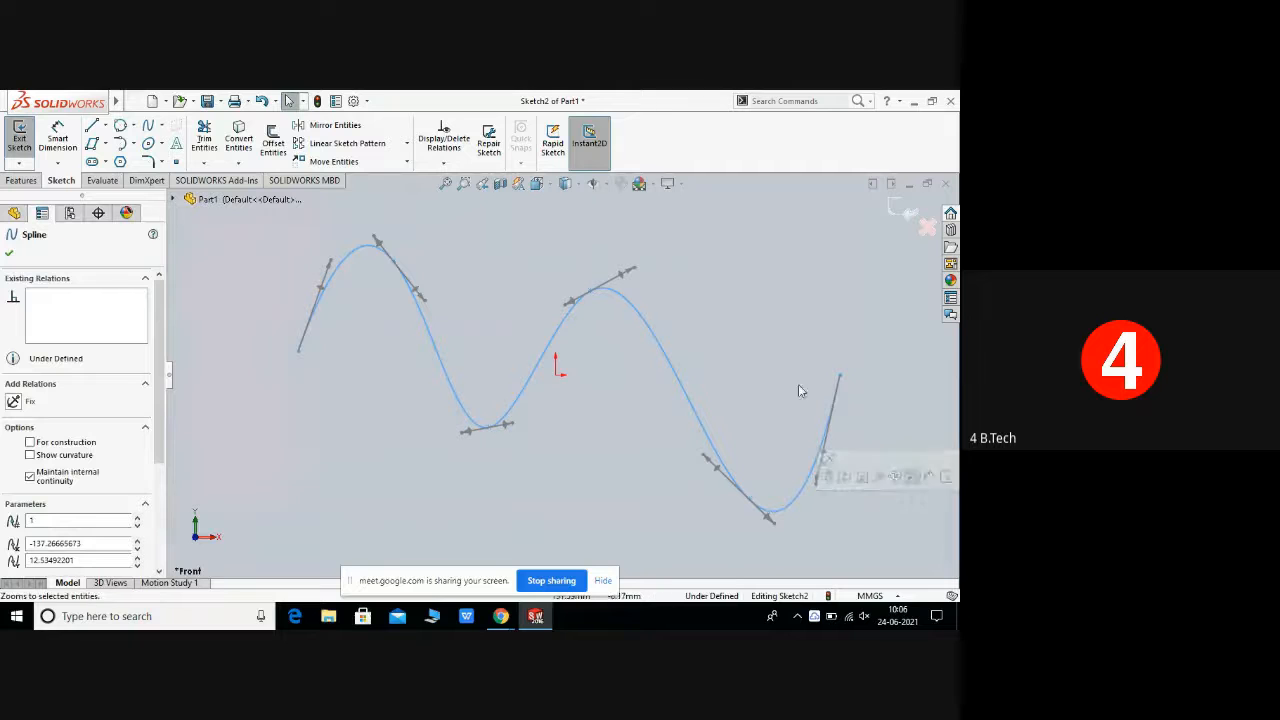
pyautogui.rightClick(766, 372)
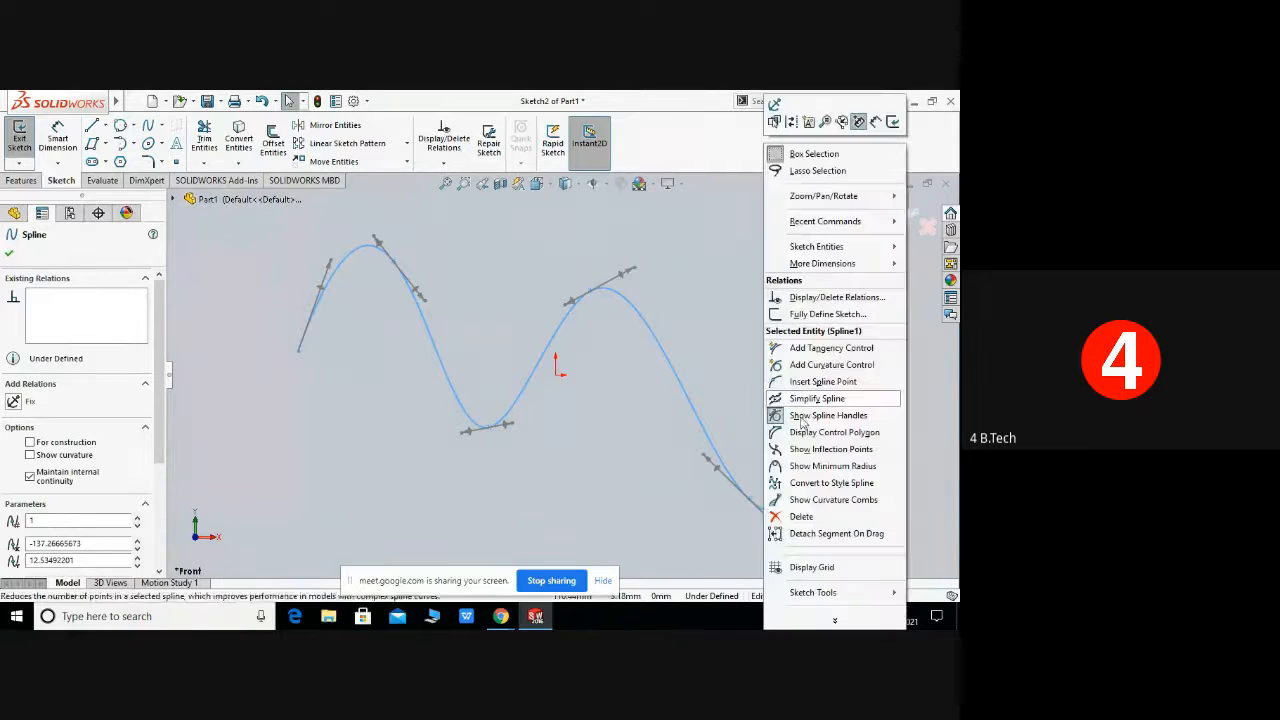
pyautogui.click(810, 517)
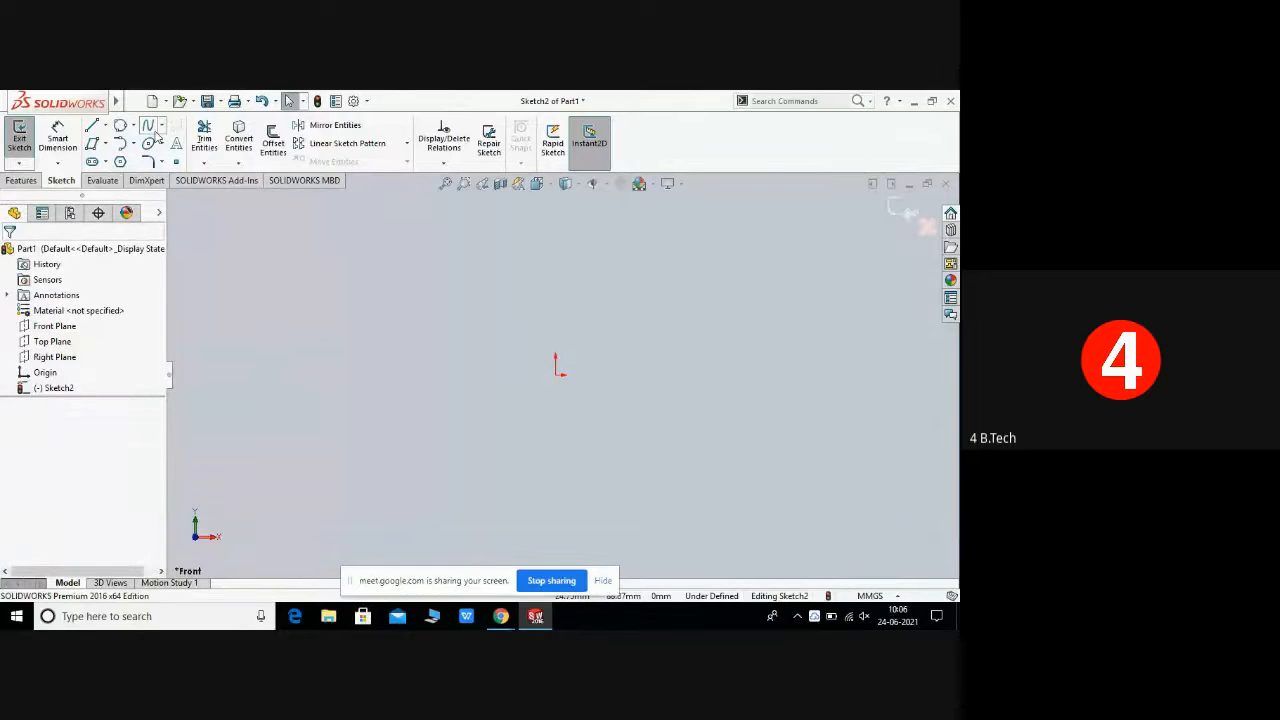
# Step: Sketch a Bezier style spline with six control vertices zigzagging from left of the origin to its right, then end it
pyautogui.click(162, 130)
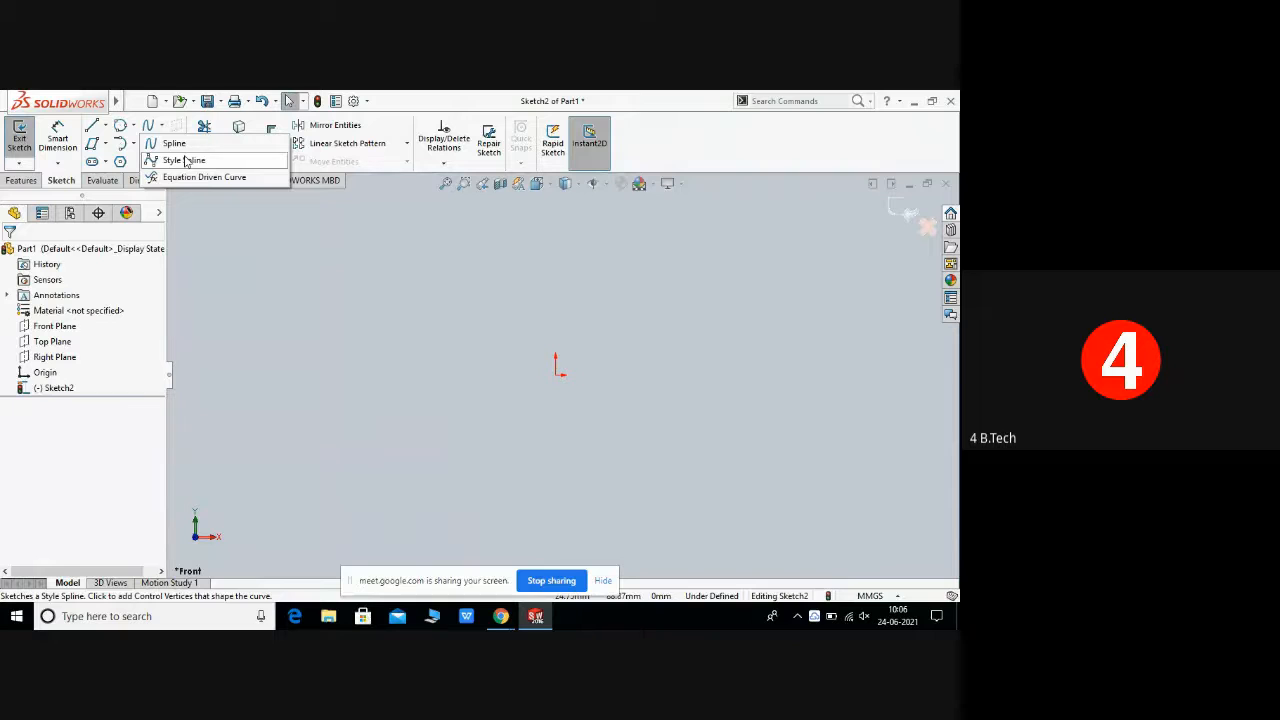
pyautogui.click(186, 162)
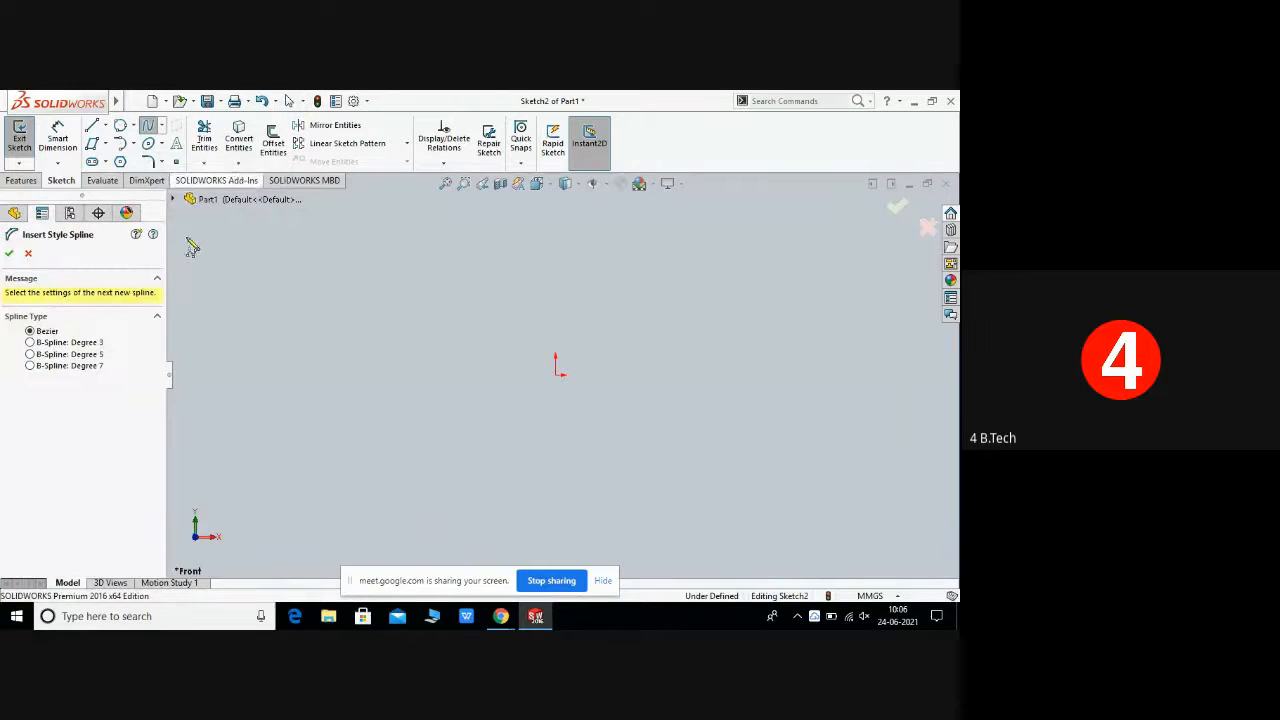
pyautogui.click(297, 337)
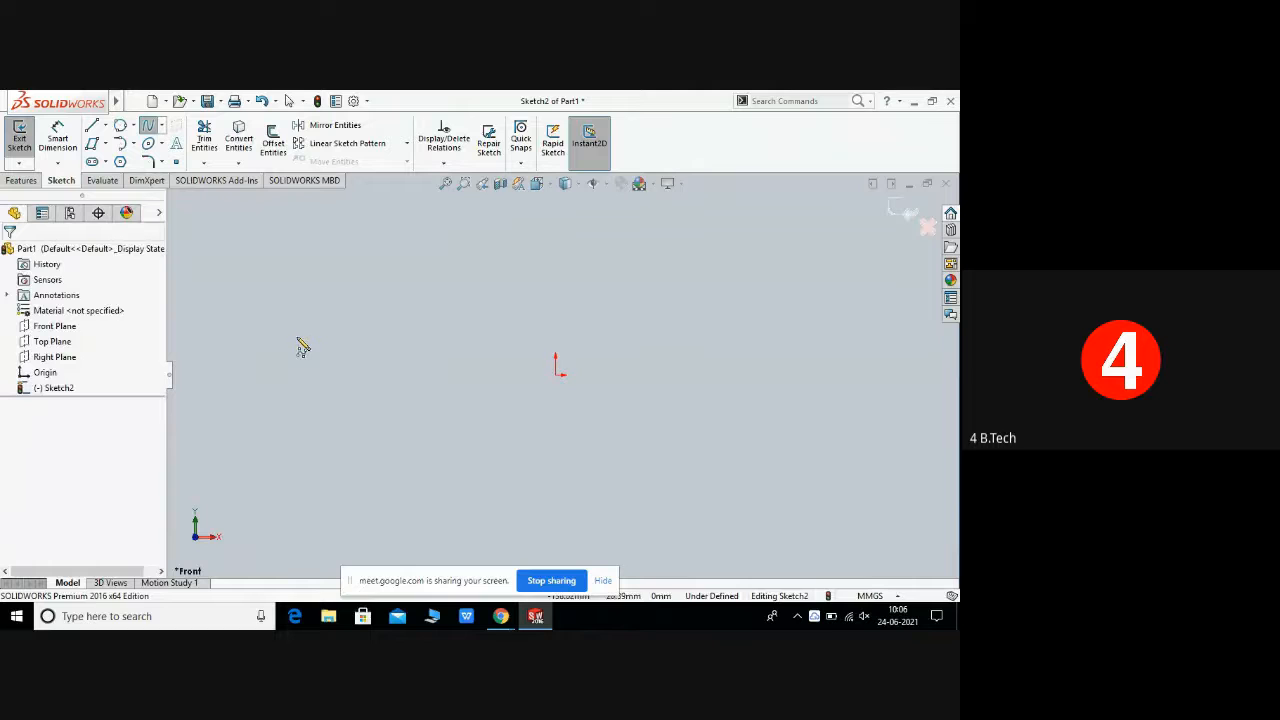
pyautogui.click(366, 258)
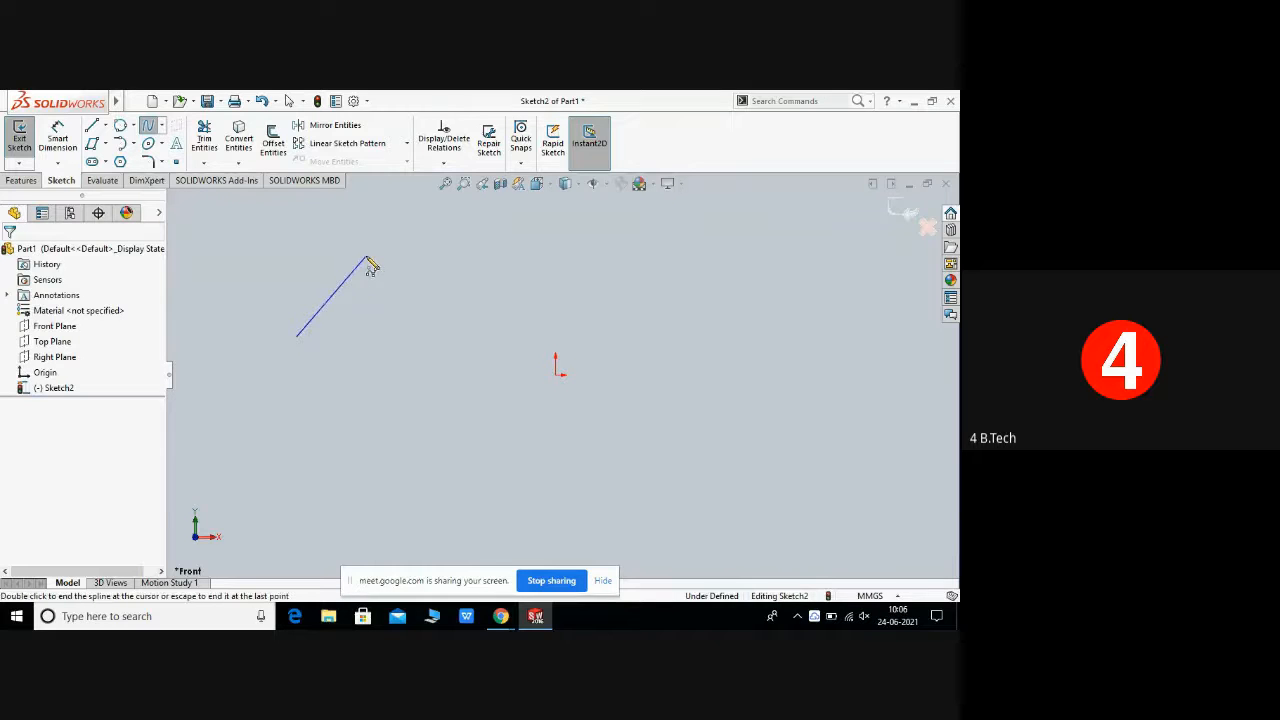
pyautogui.click(436, 500)
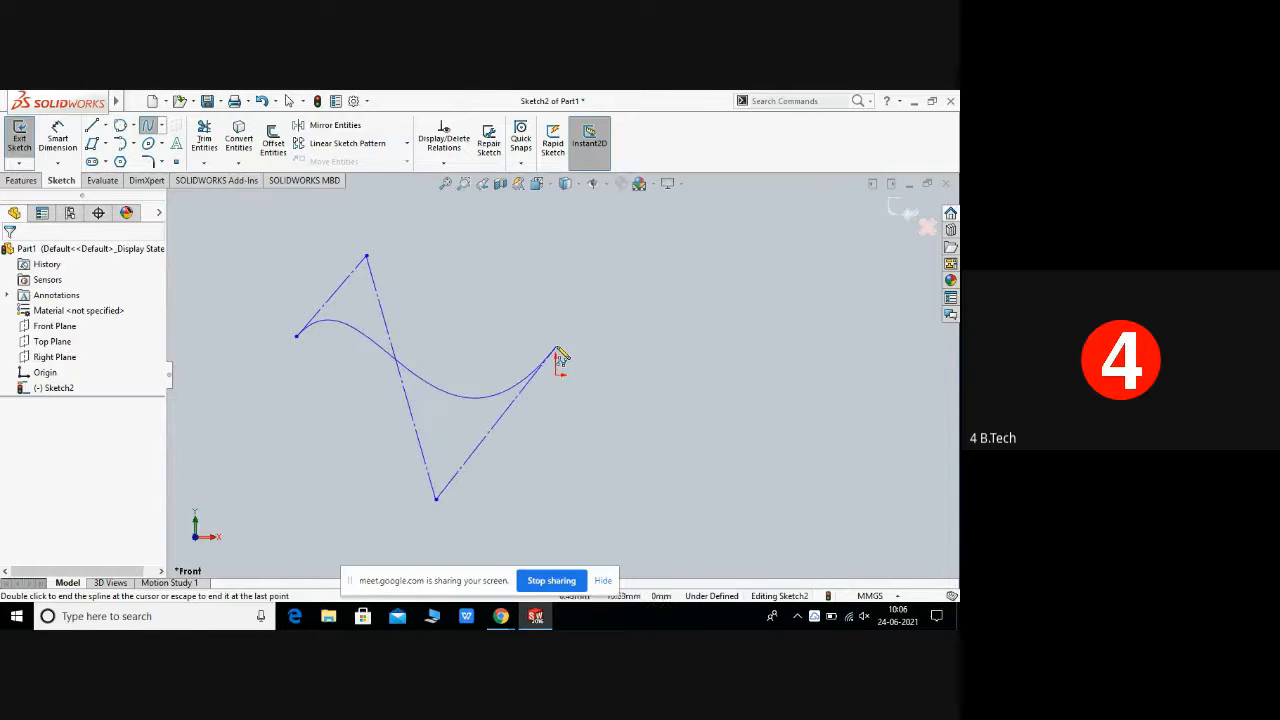
pyautogui.click(557, 346)
pyautogui.click(678, 521)
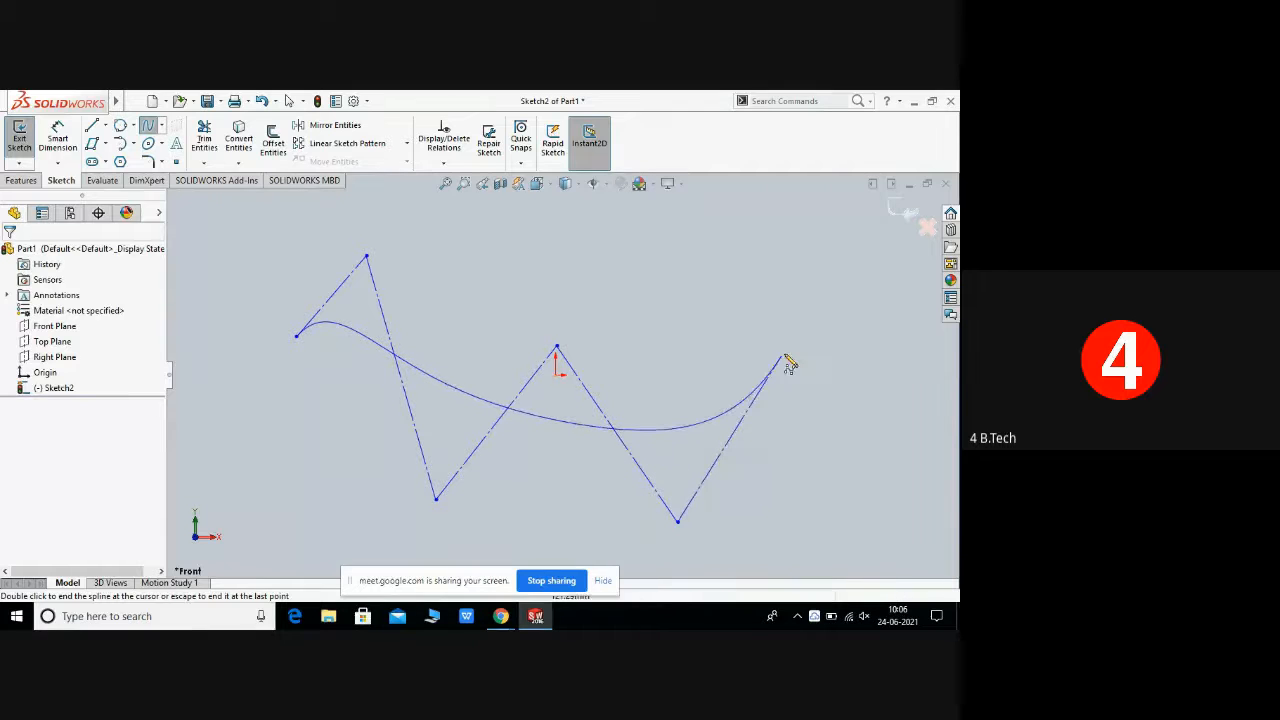
pyautogui.click(786, 354)
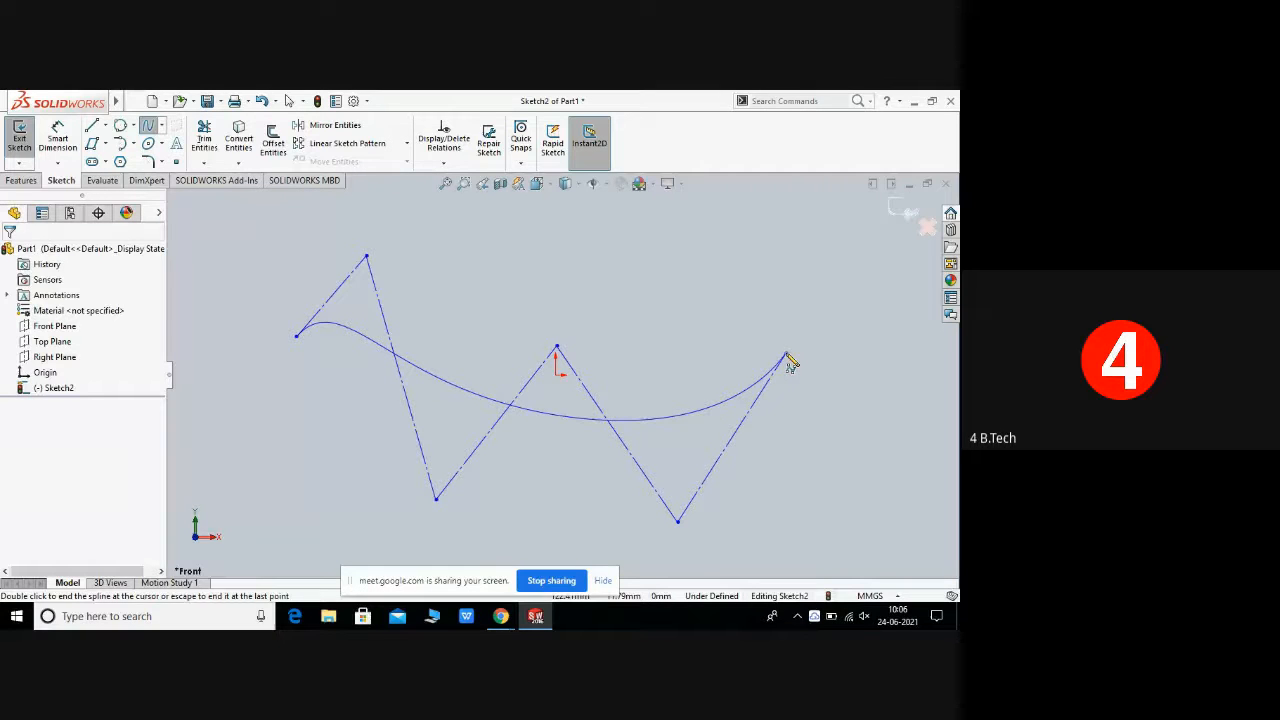
pyautogui.rightClick(791, 362)
pyautogui.click(821, 366)
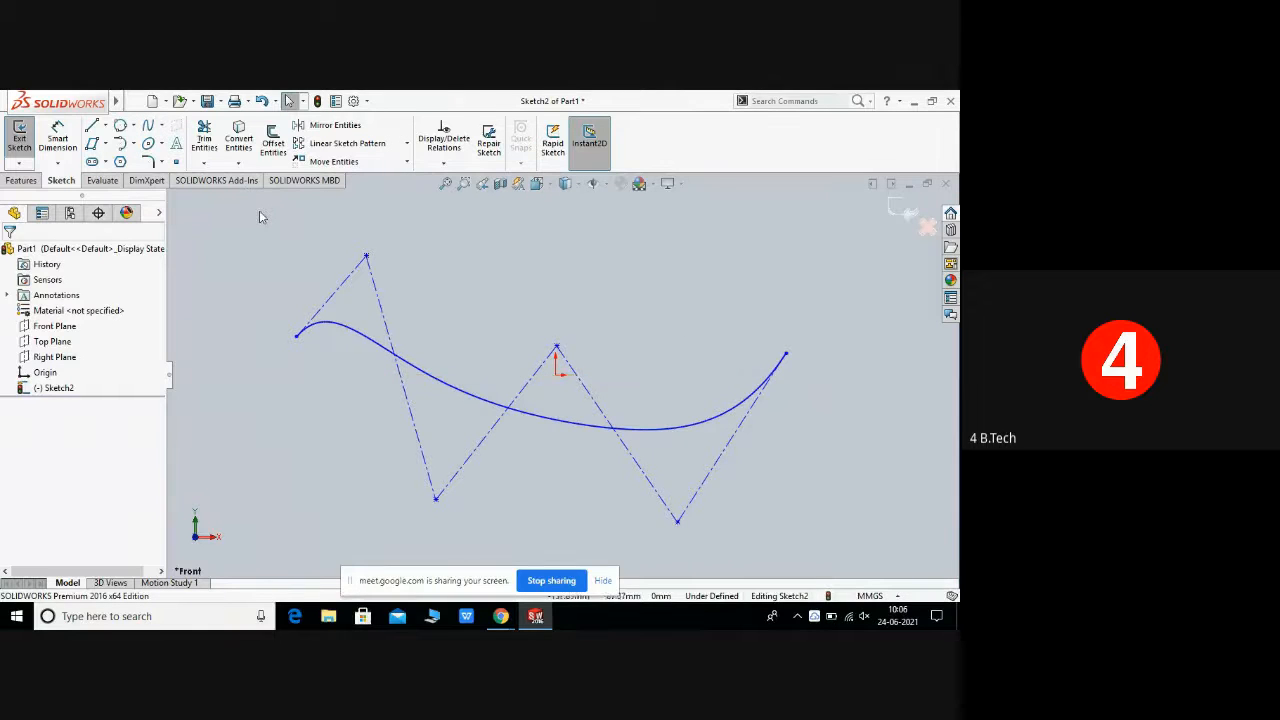
# Step: Box-select the style spline with its control polygon and delete them
pyautogui.moveTo(259, 210)
pyautogui.mouseDown()
pyautogui.moveTo(357, 243)
pyautogui.moveTo(620, 463)
pyautogui.moveTo(831, 530)
pyautogui.mouseUp()
pyautogui.rightClick(594, 367)
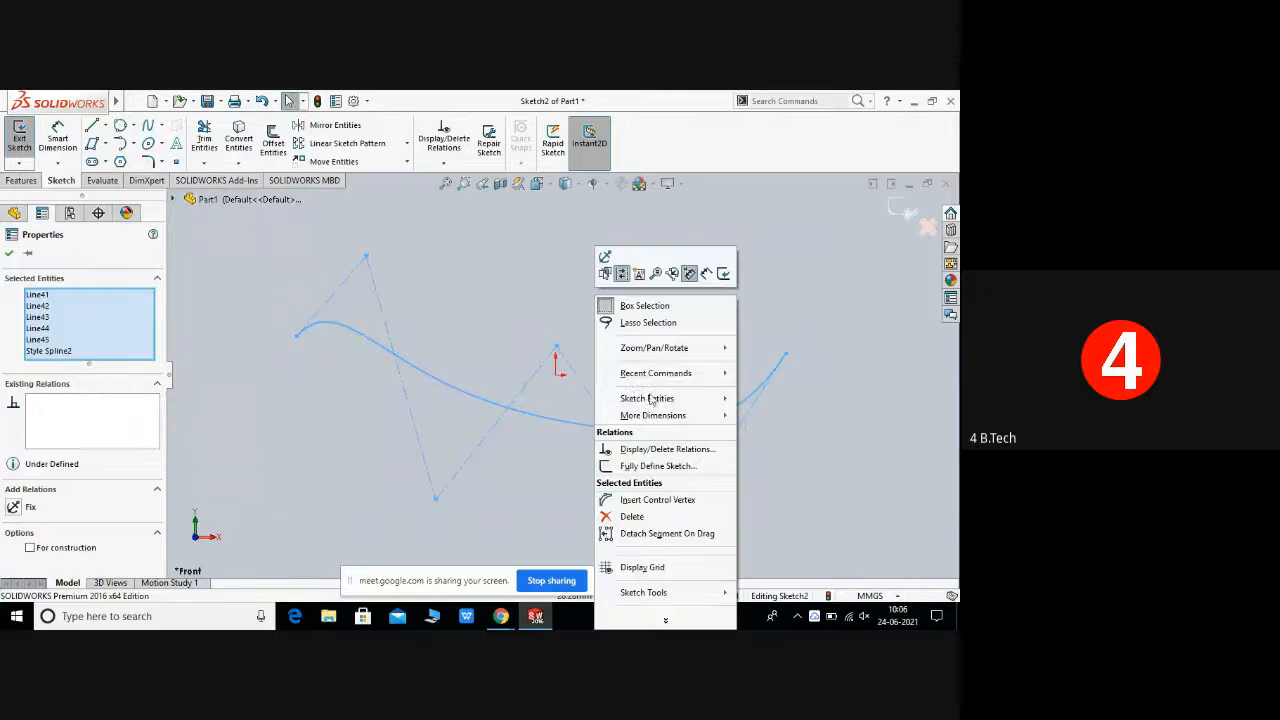
pyautogui.press('Delete')
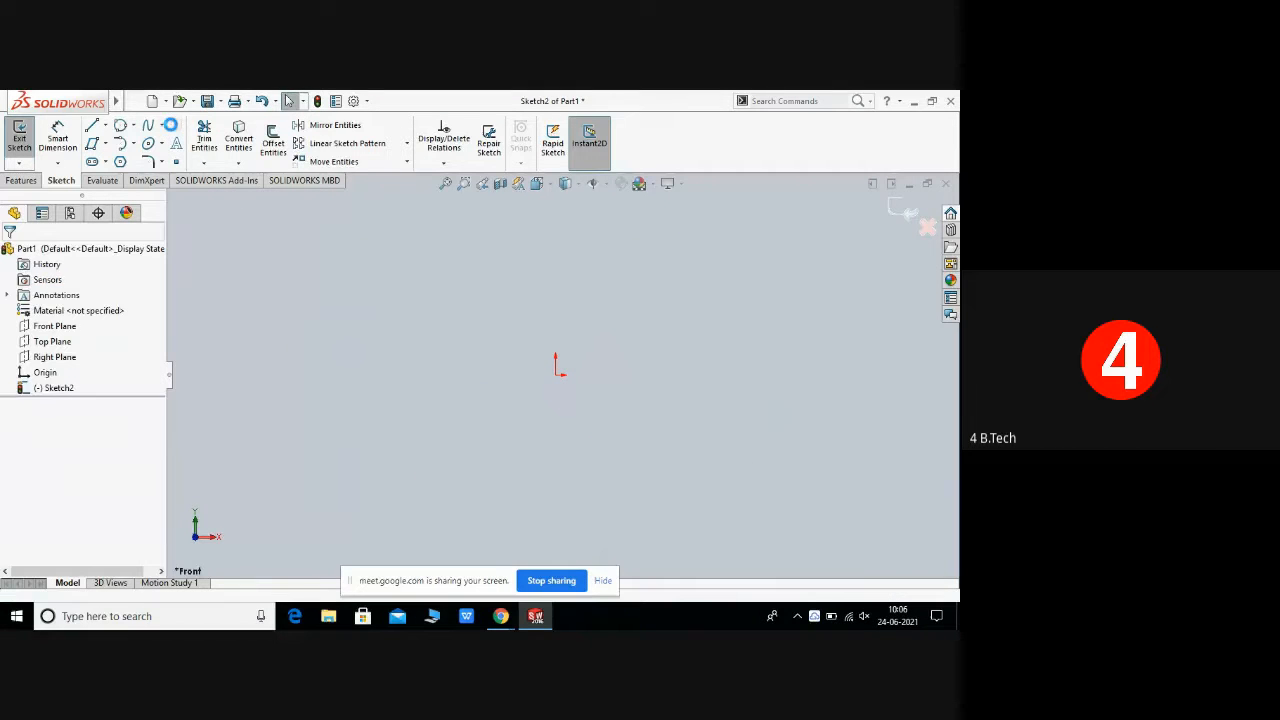
# Step: Start an explicit Equation Driven Curve with y = 30*x+10, x1 = 0 and x2 = 1
pyautogui.click(162, 127)
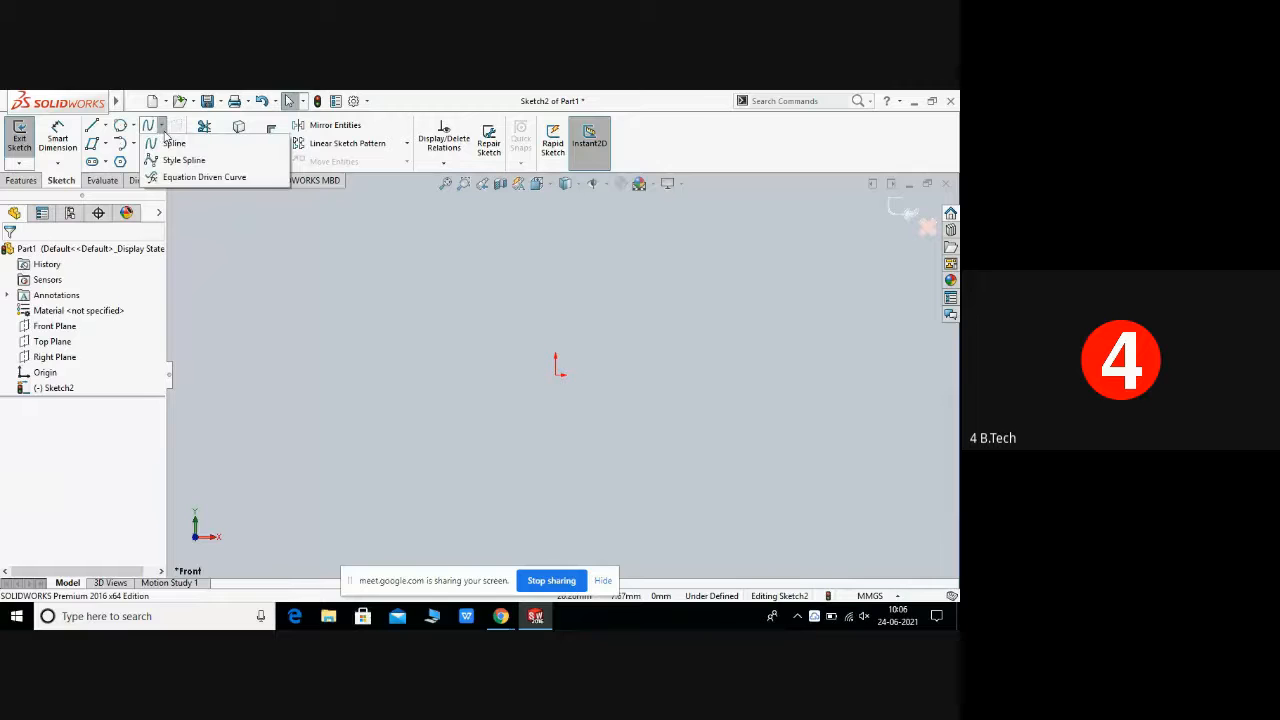
pyautogui.click(183, 178)
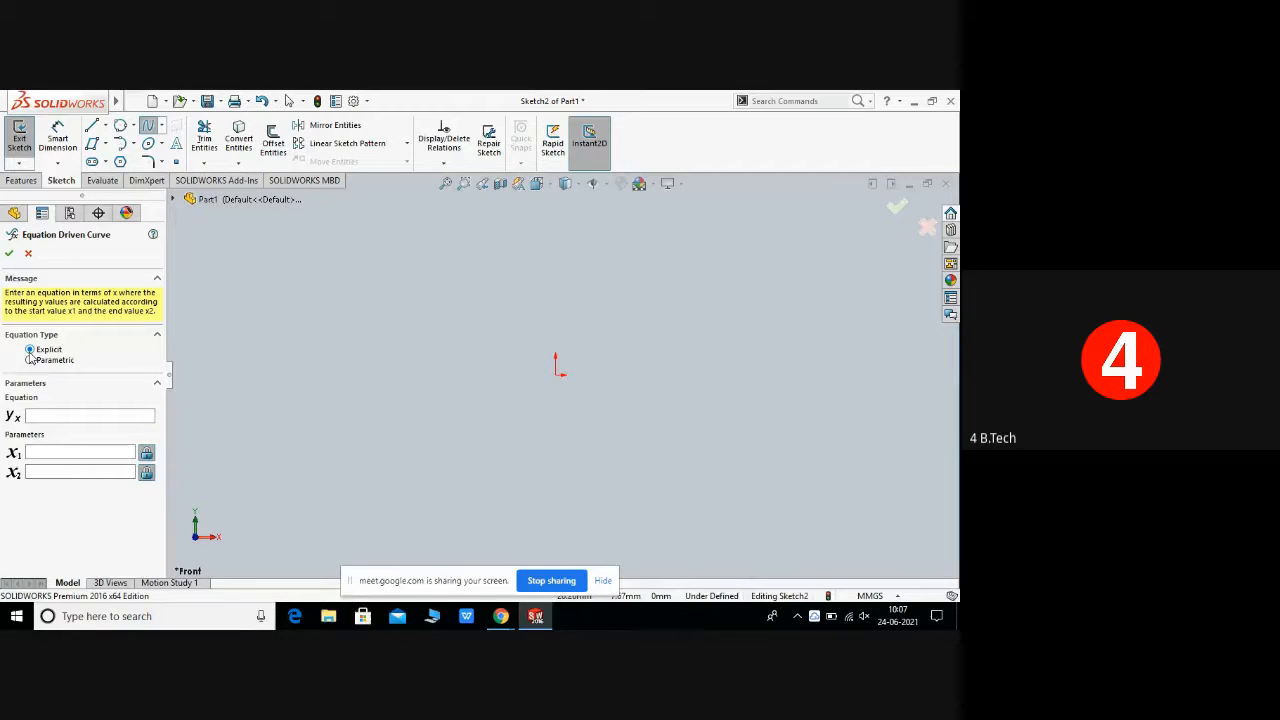
pyautogui.click(34, 417)
pyautogui.write('3*')
pyautogui.write('x')
pyautogui.write('-')
pyautogui.write('10')
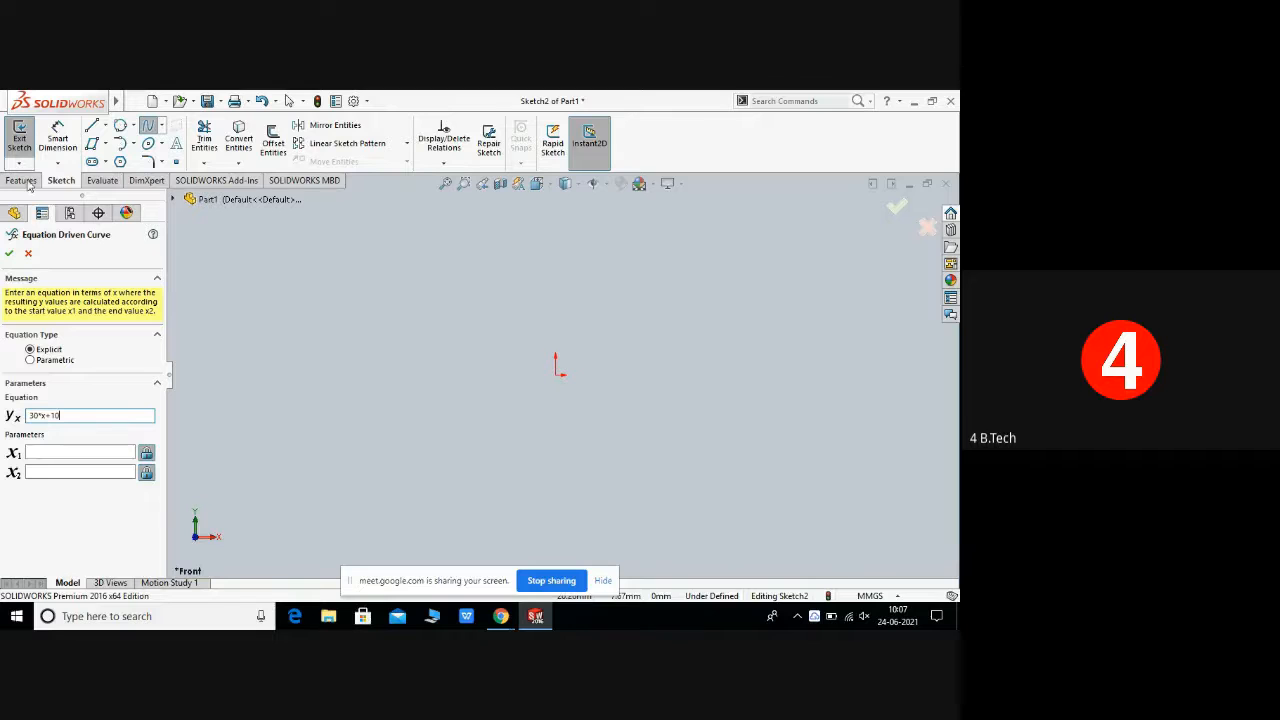
pyautogui.click(53, 457)
pyautogui.write('0')
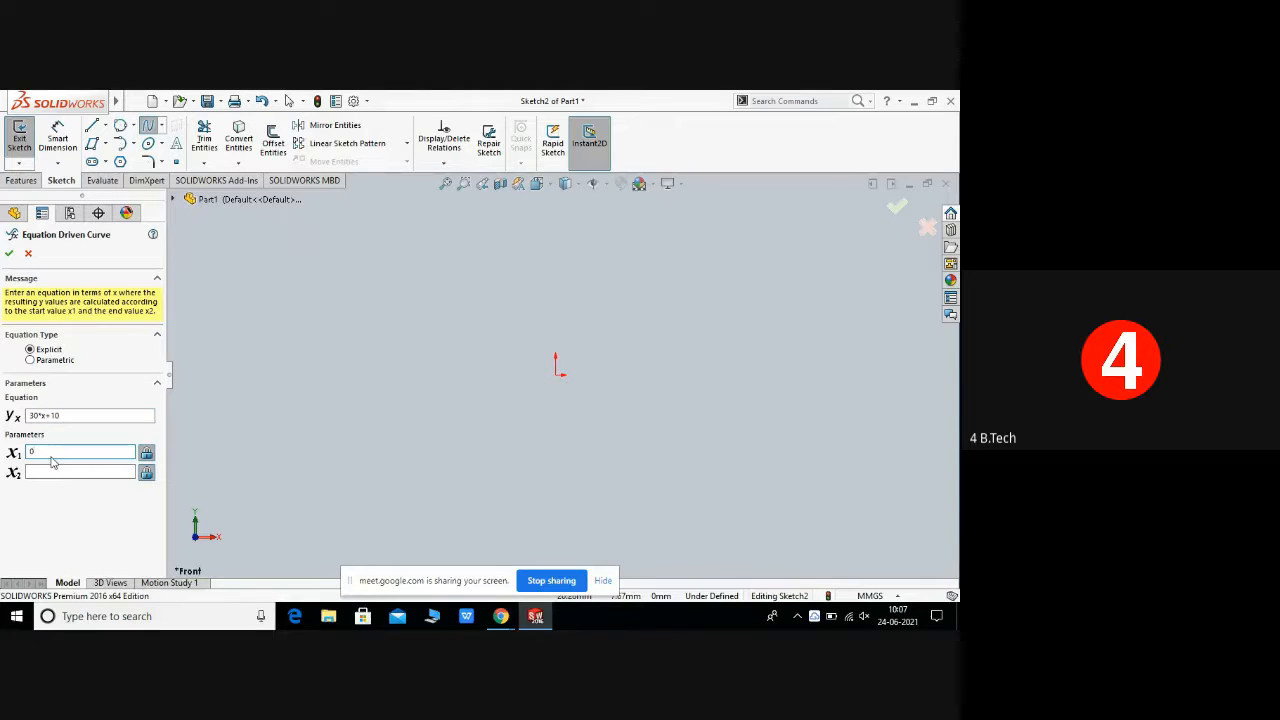
pyautogui.click(45, 473)
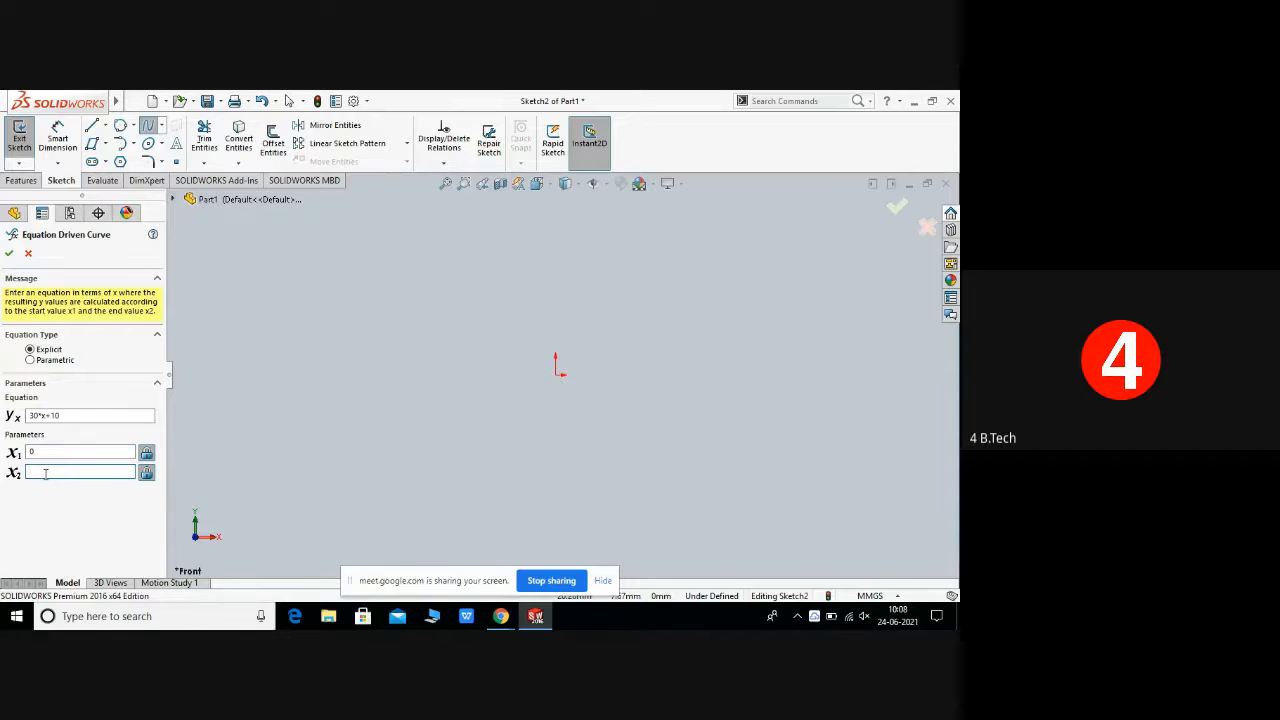
pyautogui.write('1')
# Step: Switch the equation type to Parametric and clear the y equation
pyautogui.scroll(3, 507, 353)
pyautogui.scroll(-4, 507, 358)
pyautogui.click(30, 361)
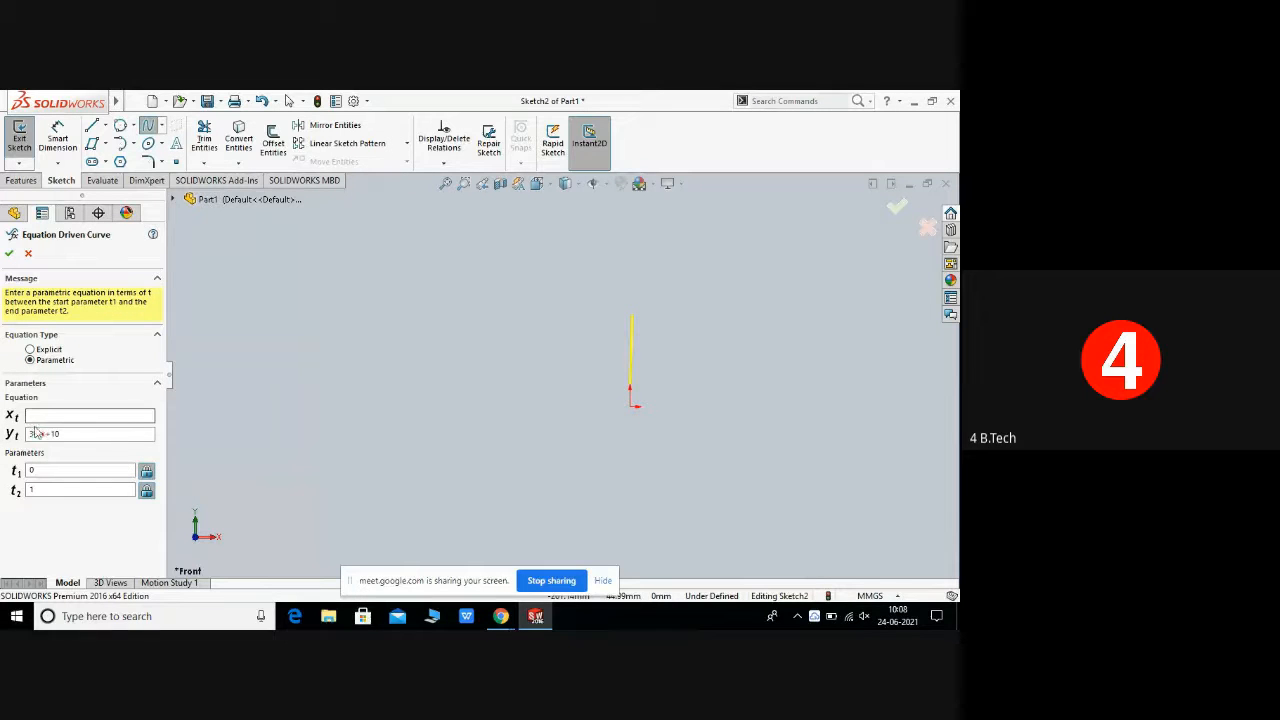
pyautogui.click(60, 434)
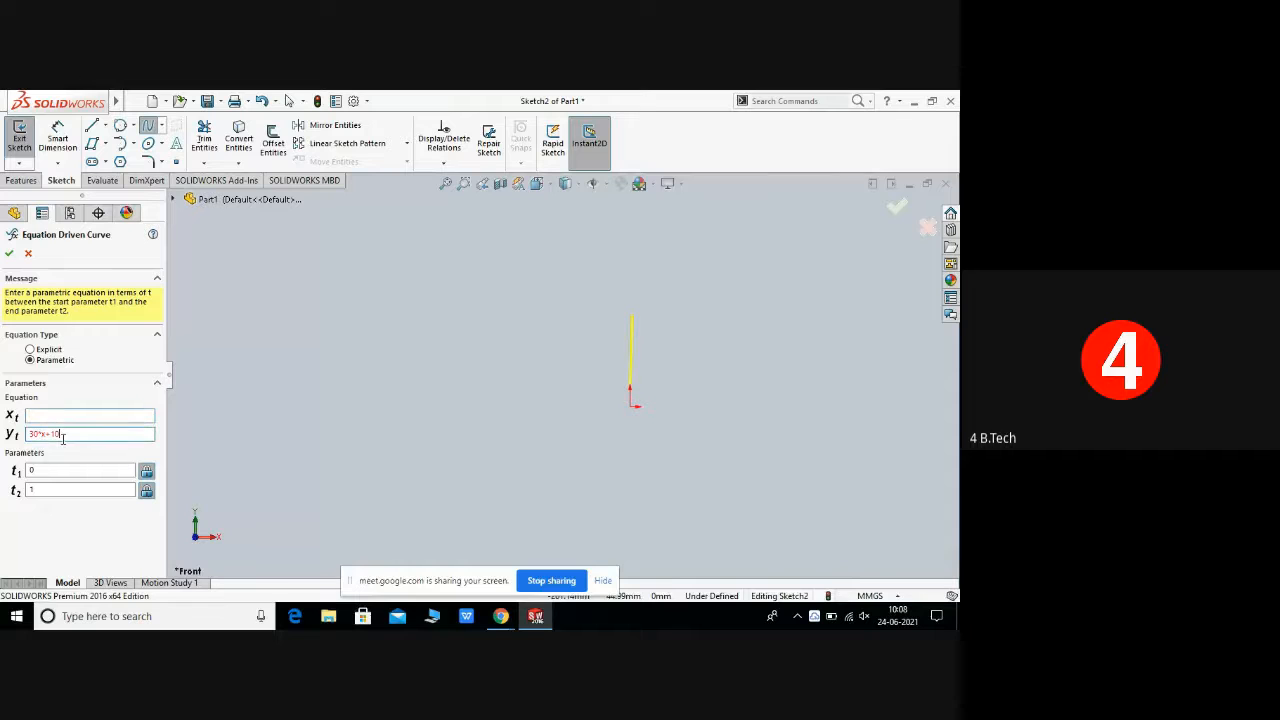
pyautogui.press('BackSpace')
pyautogui.press('BackSpace')
pyautogui.press('BackSpace')
pyautogui.press('BackSpace')
pyautogui.press('BackSpace')
pyautogui.press('BackSpace')
pyautogui.press('BackSpace')
# Step: Enter the parametric x equation 55*cos(t)
pyautogui.click(74, 414)
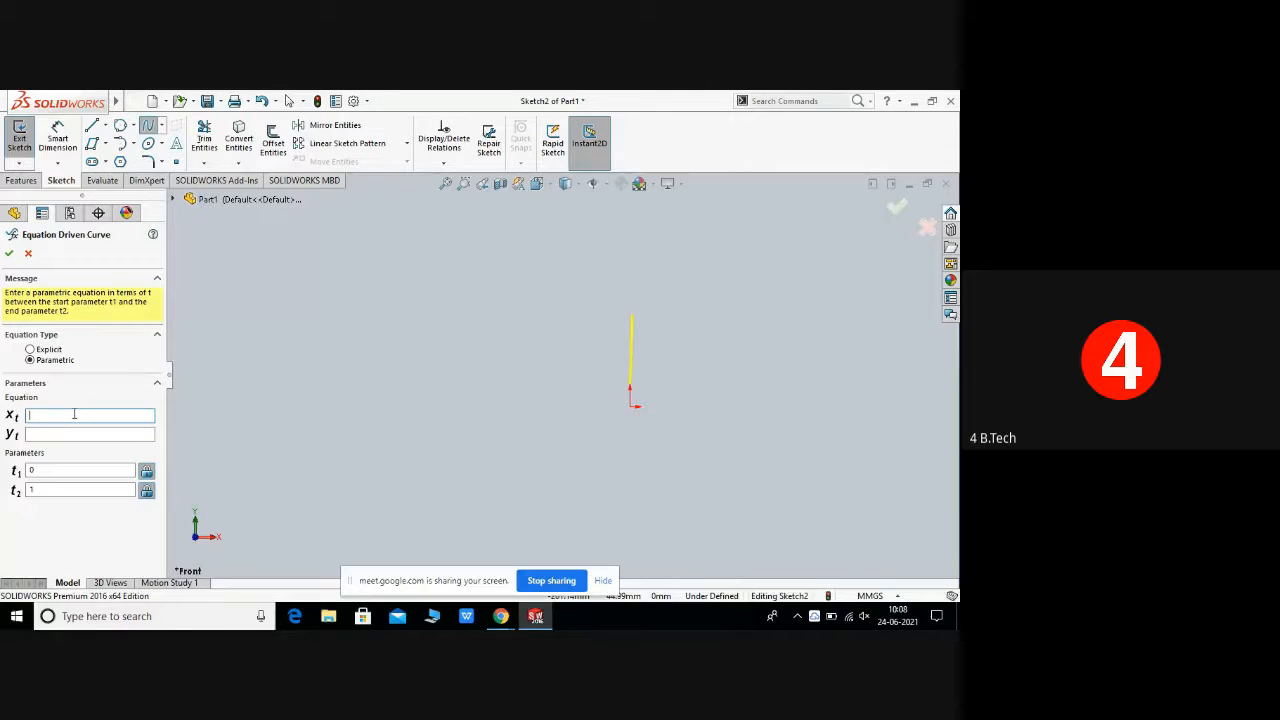
pyautogui.write('5*cos(t')
# Step: Enter the parametric y equation 55*sin(t) and close the Equation Driven Curve dialog
pyautogui.click(45, 436)
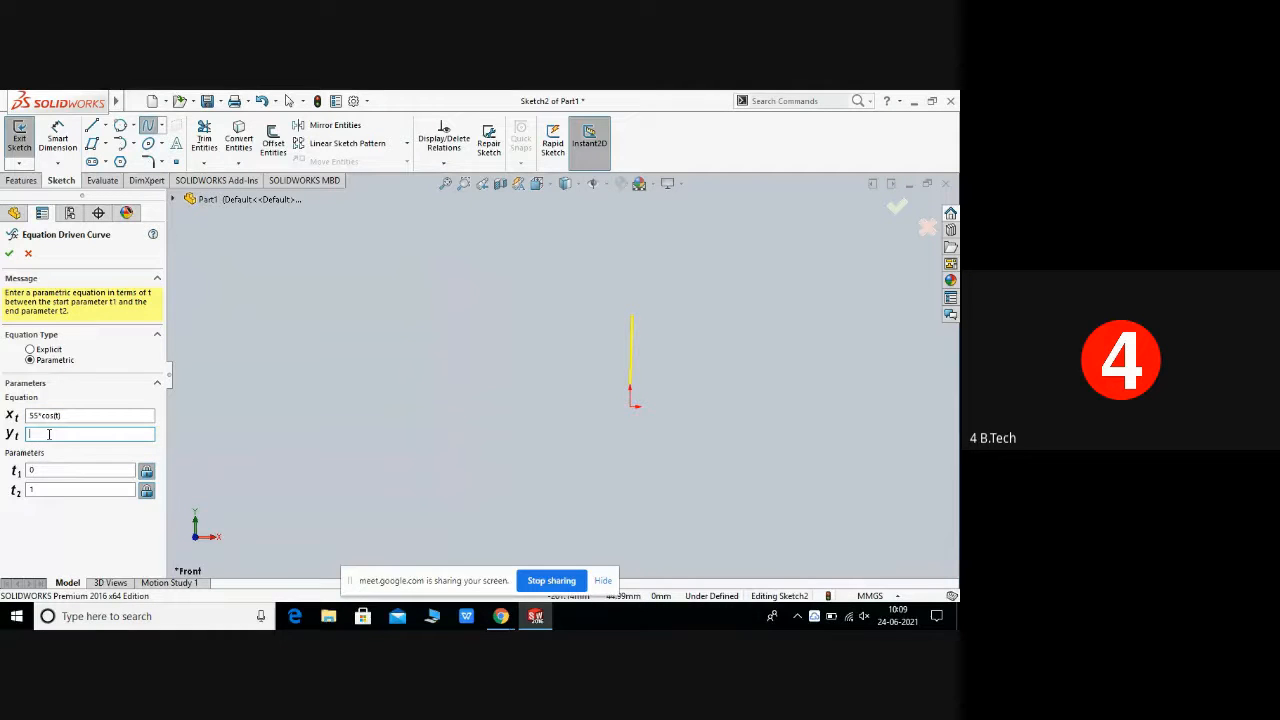
pyautogui.write('55')
pyautogui.write('*')
pyautogui.write('s')
pyautogui.write('si')
pyautogui.write('n(t')
pyautogui.write(')')
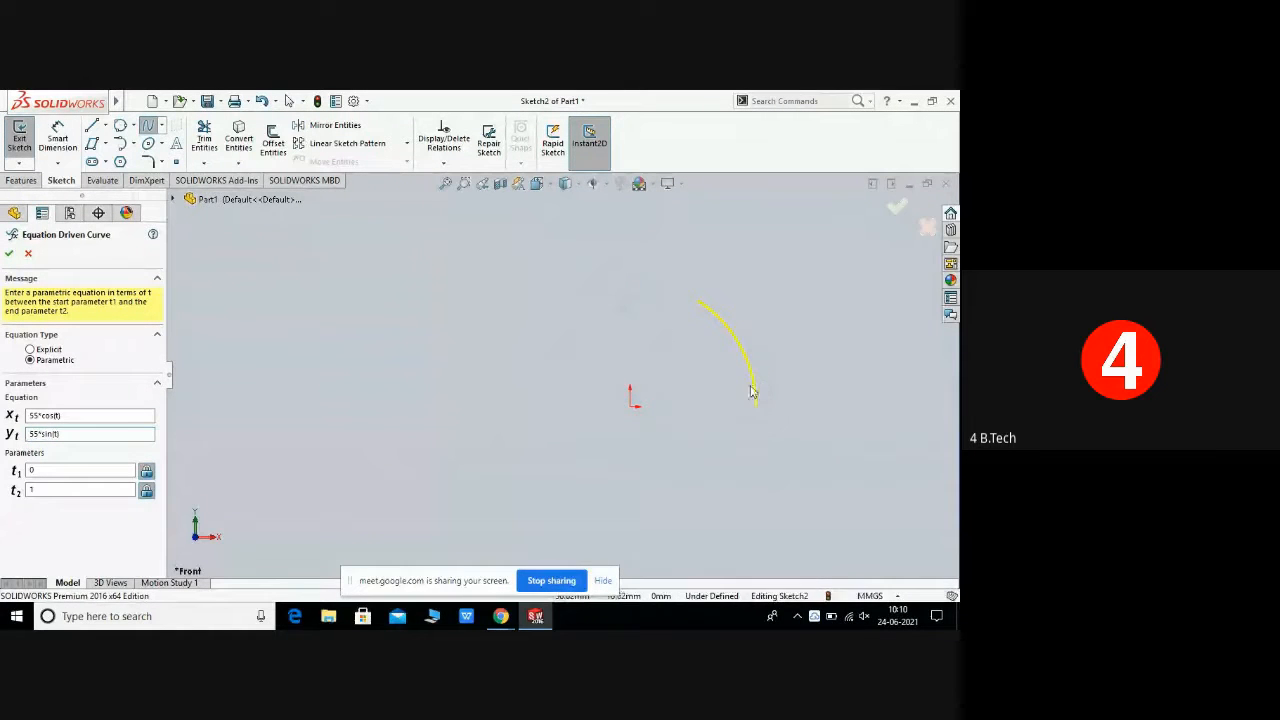
pyautogui.rightClick(705, 418)
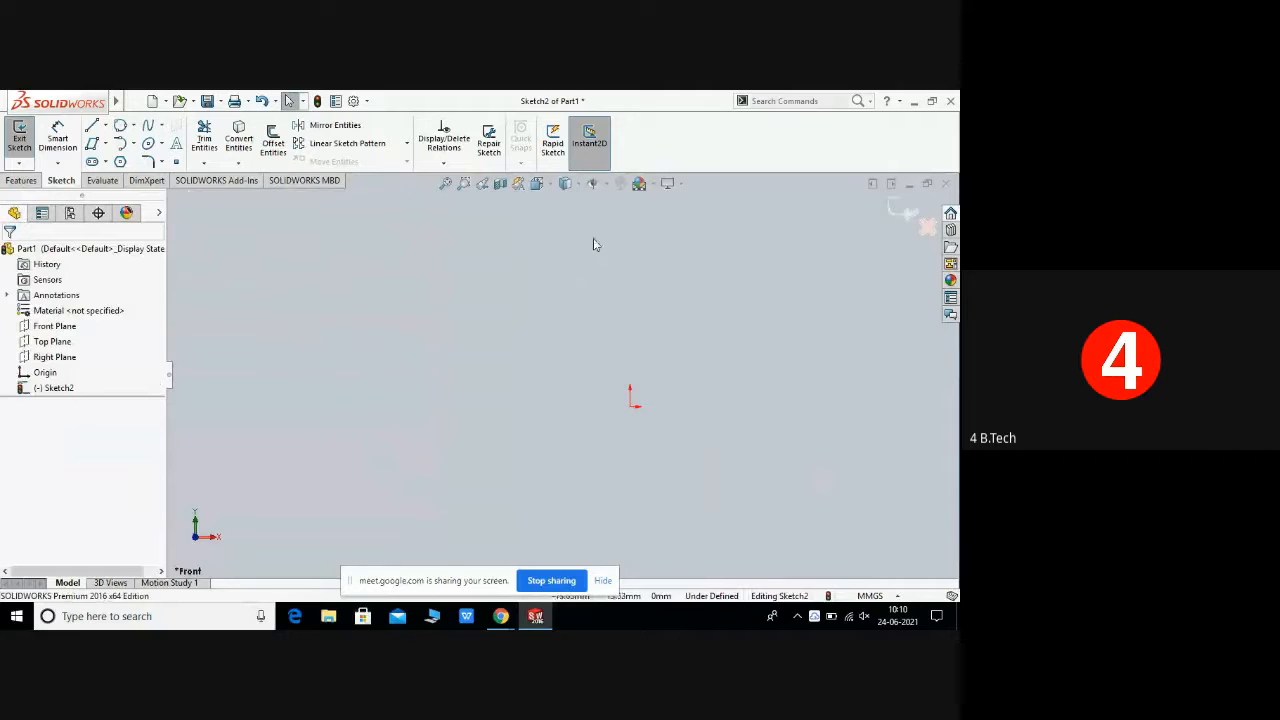
pyautogui.click(163, 146)
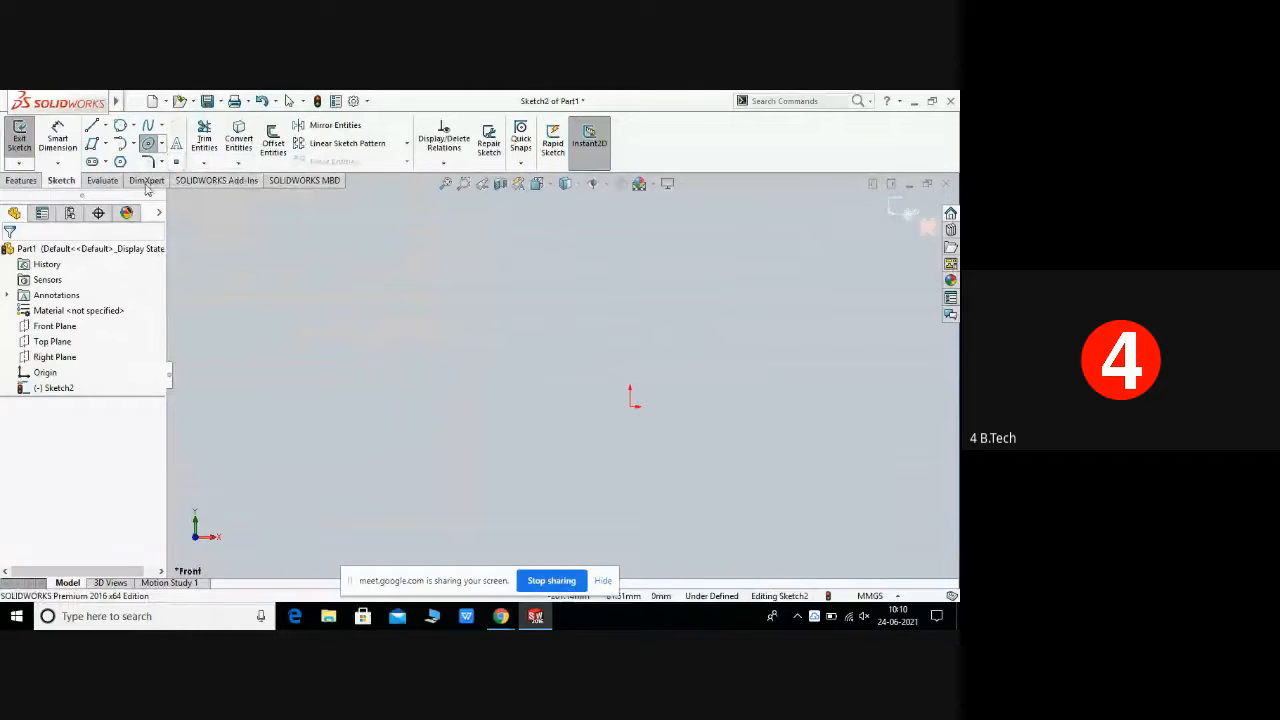
pyautogui.click(163, 147)
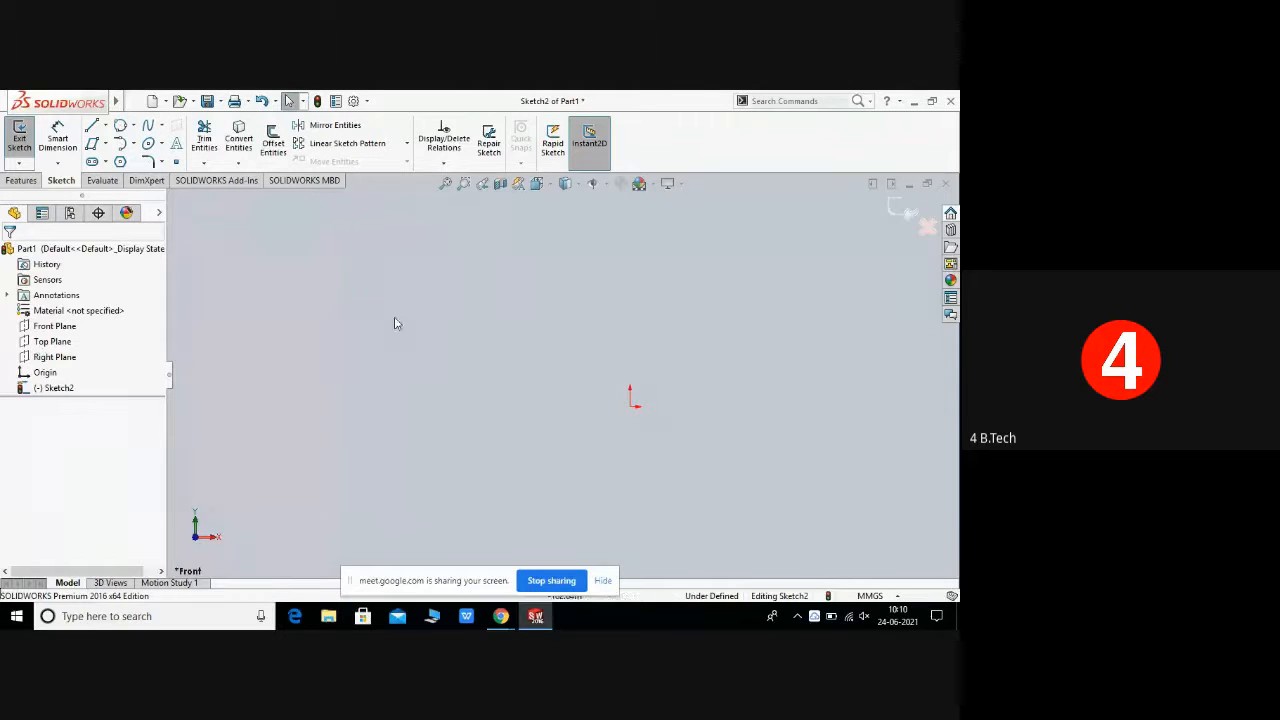
pyautogui.rightClick(364, 322)
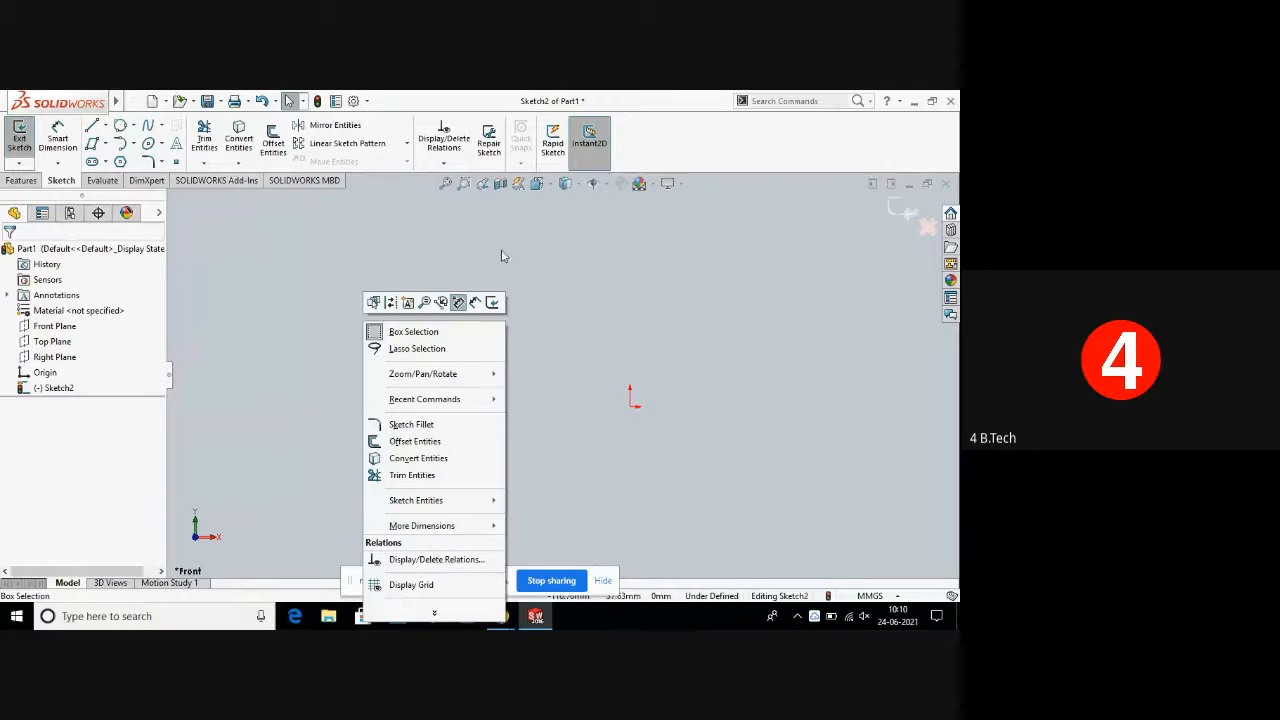
pyautogui.click(575, 265)
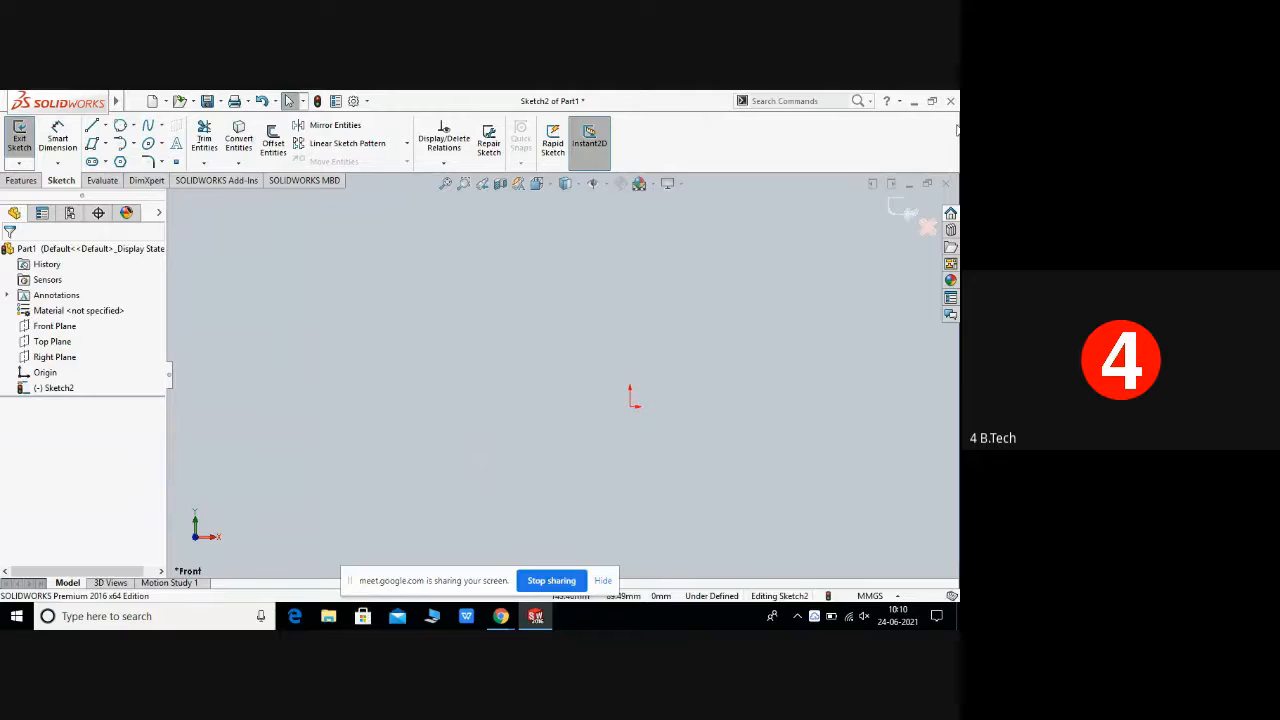
# Step: Close the part without saving and exit SOLIDWORKS
pyautogui.click(945, 183)
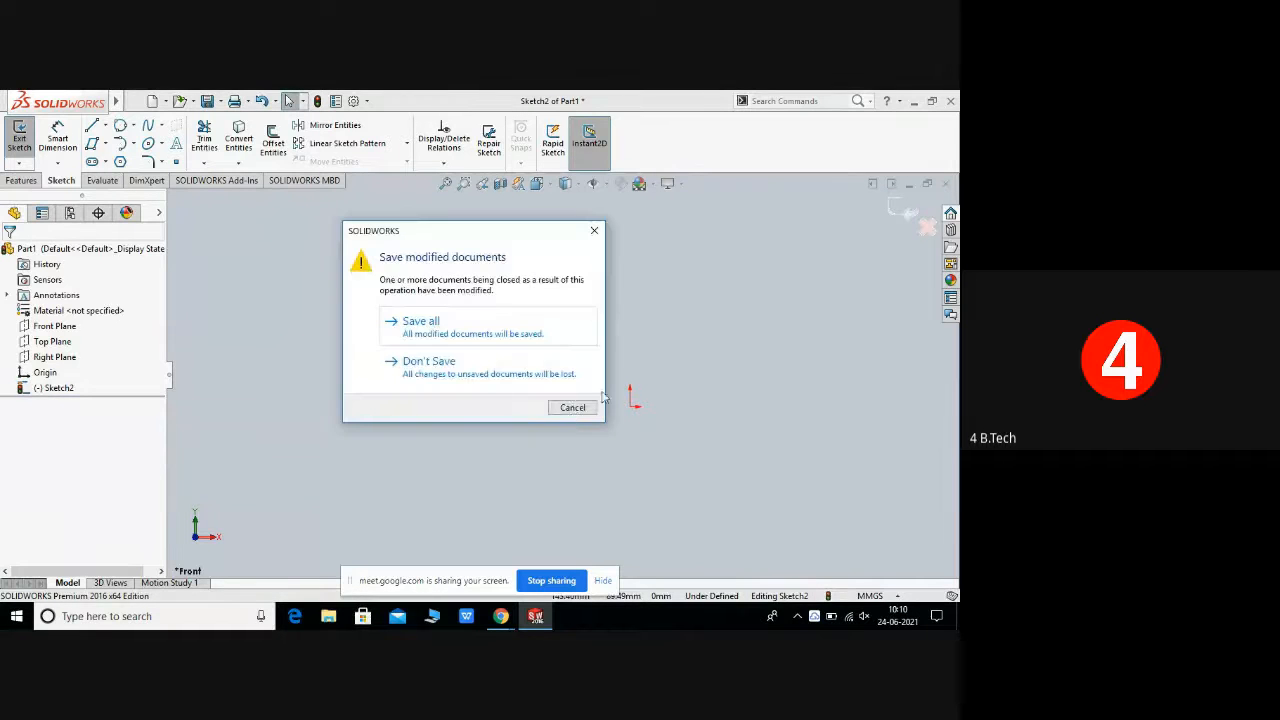
pyautogui.click(492, 382)
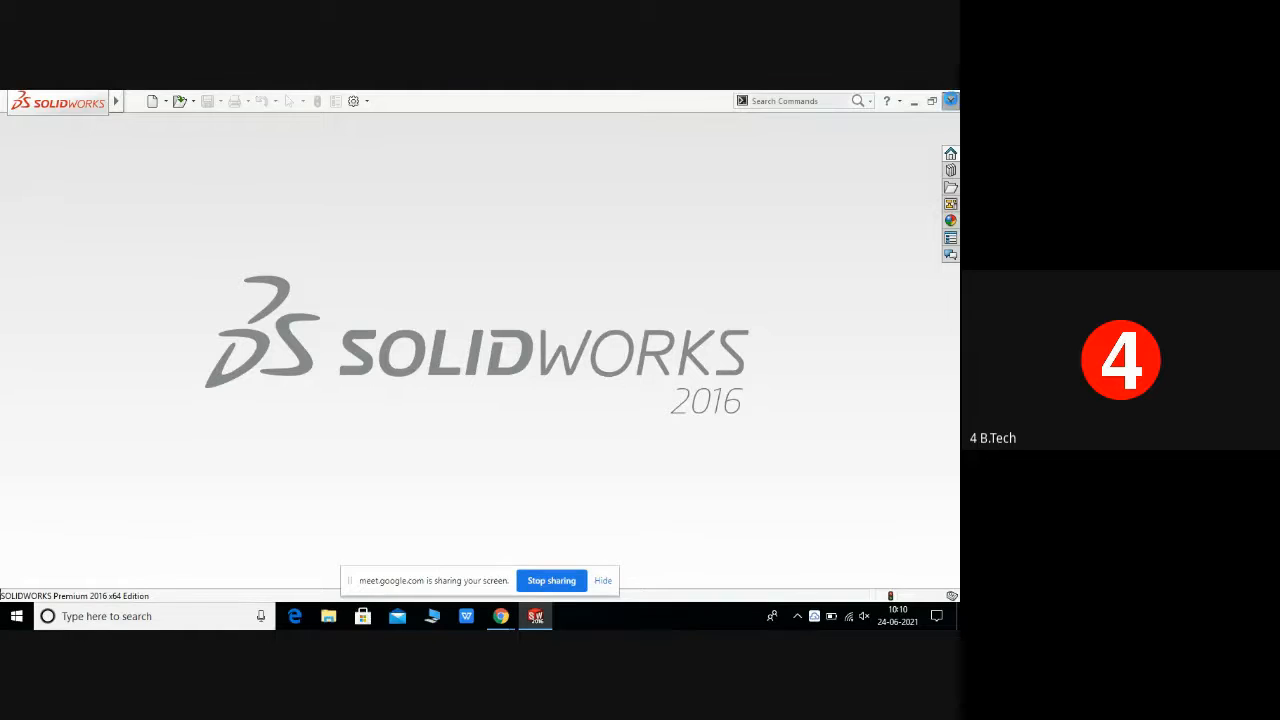
pyautogui.click(950, 100)
# Step: Relaunch SOLIDWORKS 2016 from its desktop shortcut
pyautogui.rightClick(490, 307)
pyautogui.click(522, 347)
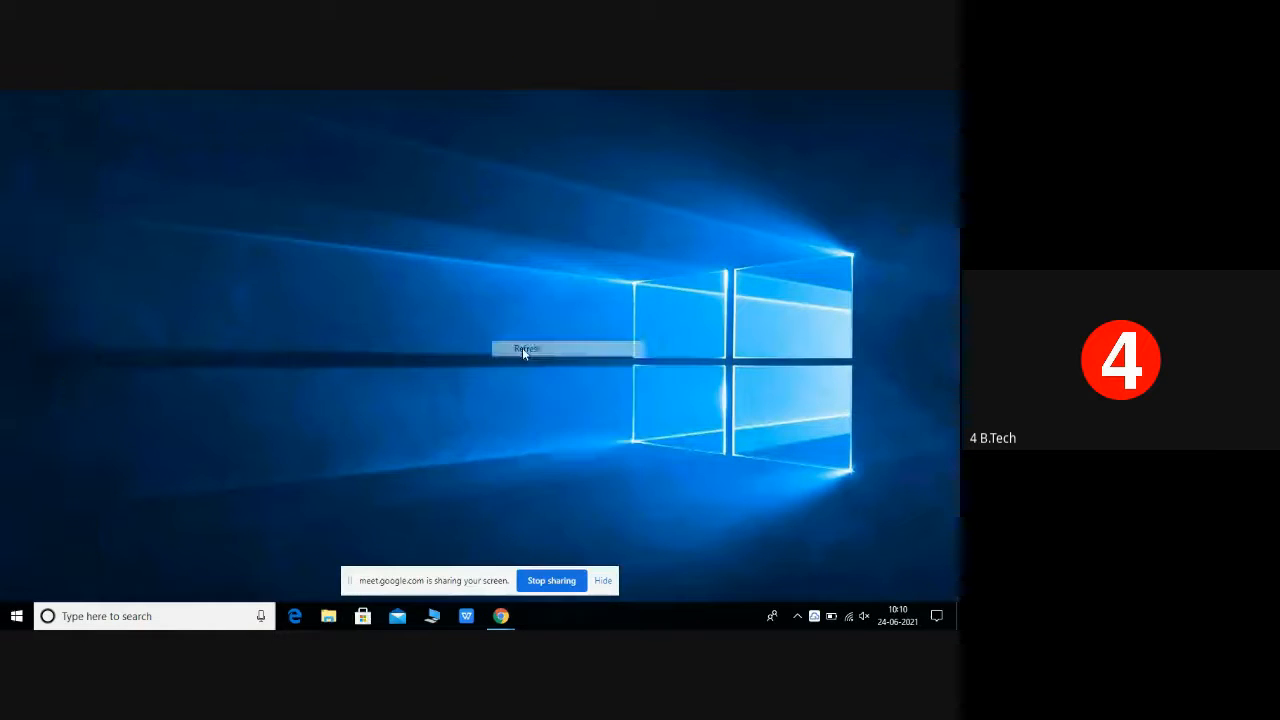
pyautogui.rightClick(522, 347)
pyautogui.click(562, 389)
pyautogui.rightClick(562, 389)
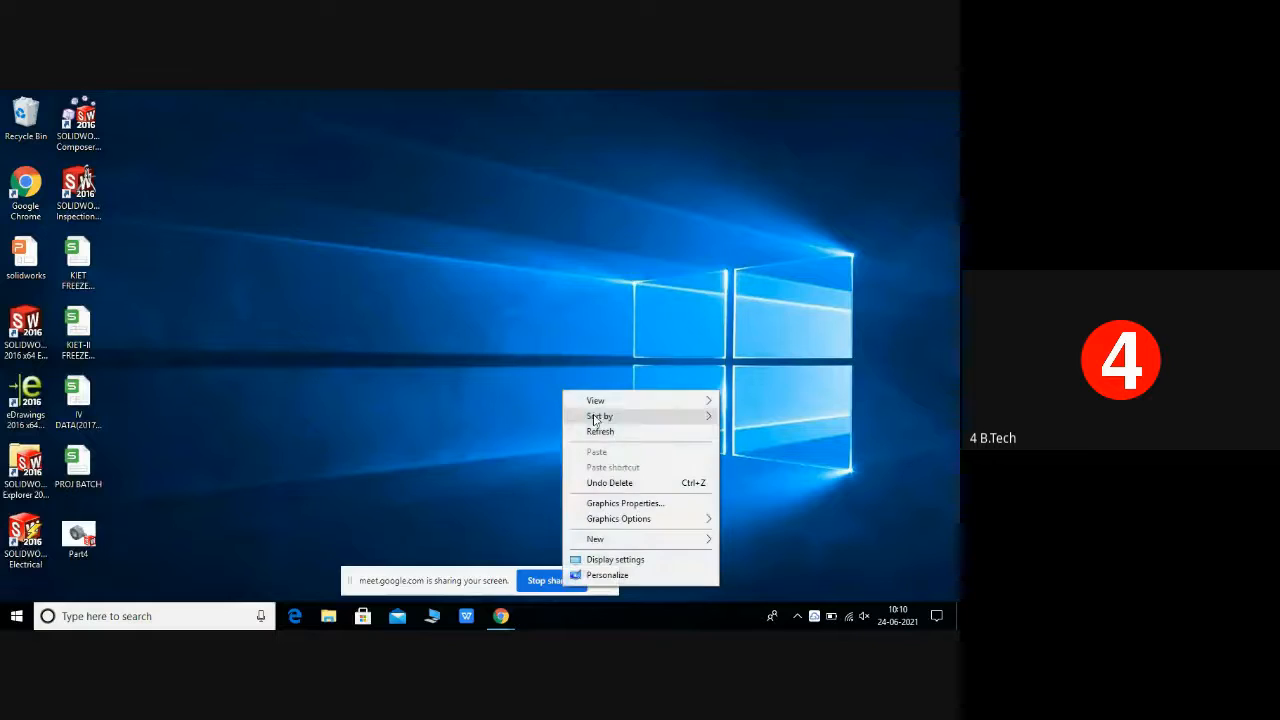
pyautogui.click(600, 431)
pyautogui.rightClick(601, 429)
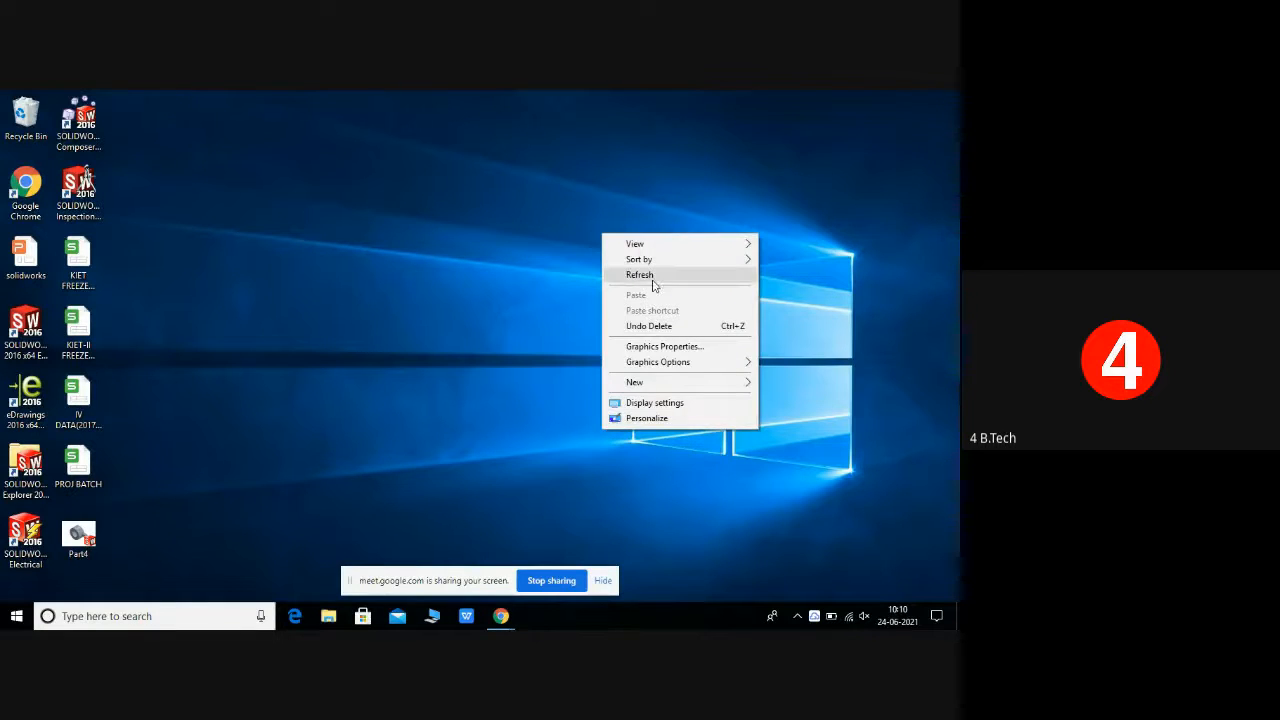
pyautogui.click(653, 277)
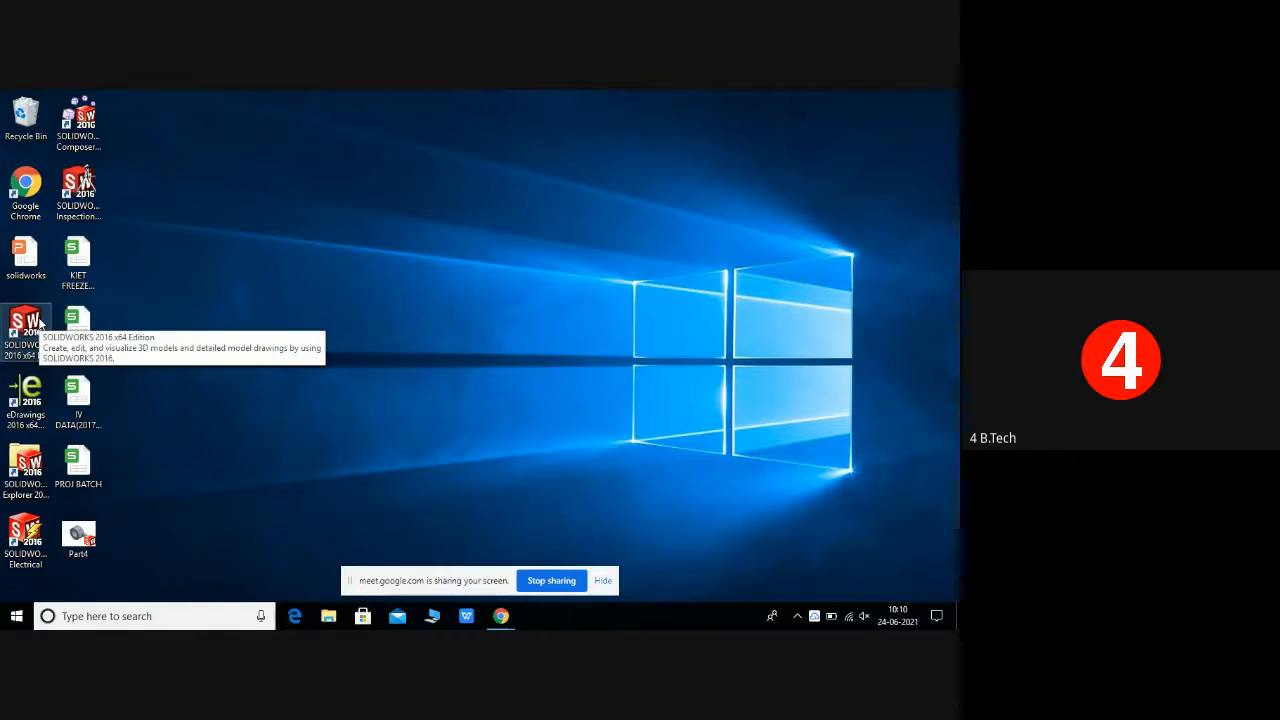
pyautogui.doubleClick(27, 322)
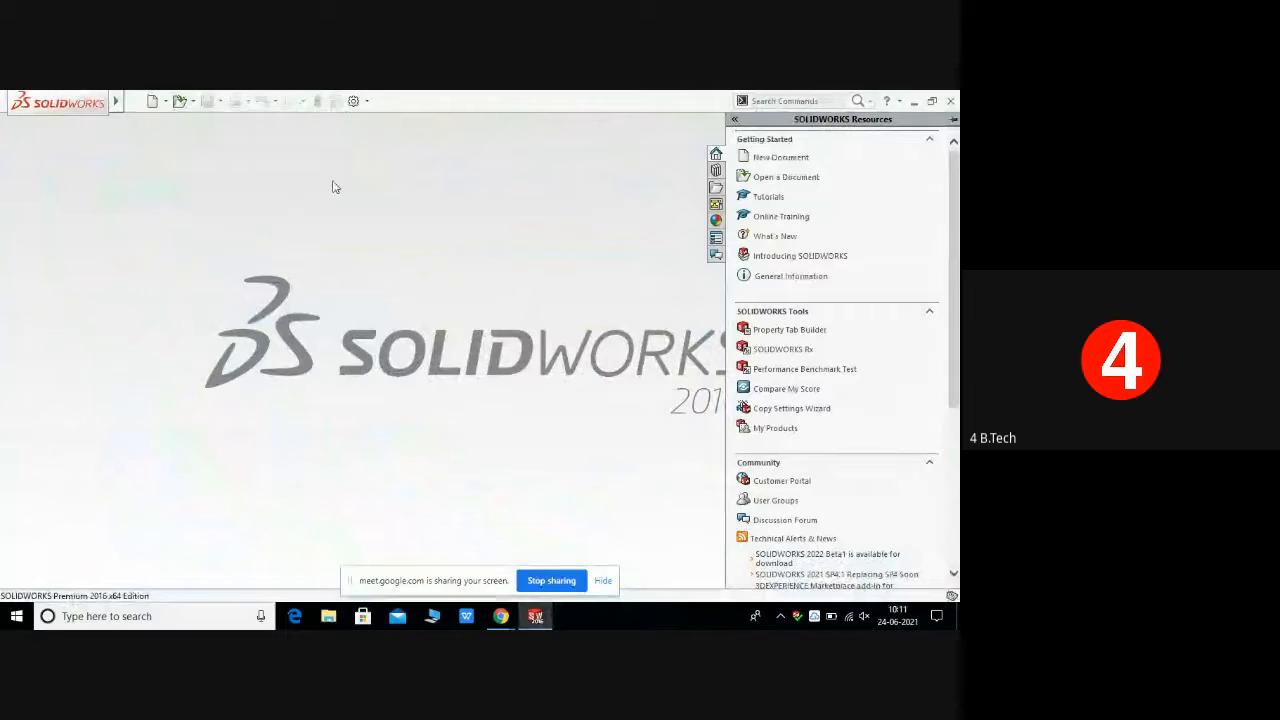
# Step: Create a new part document
pyautogui.click(166, 102)
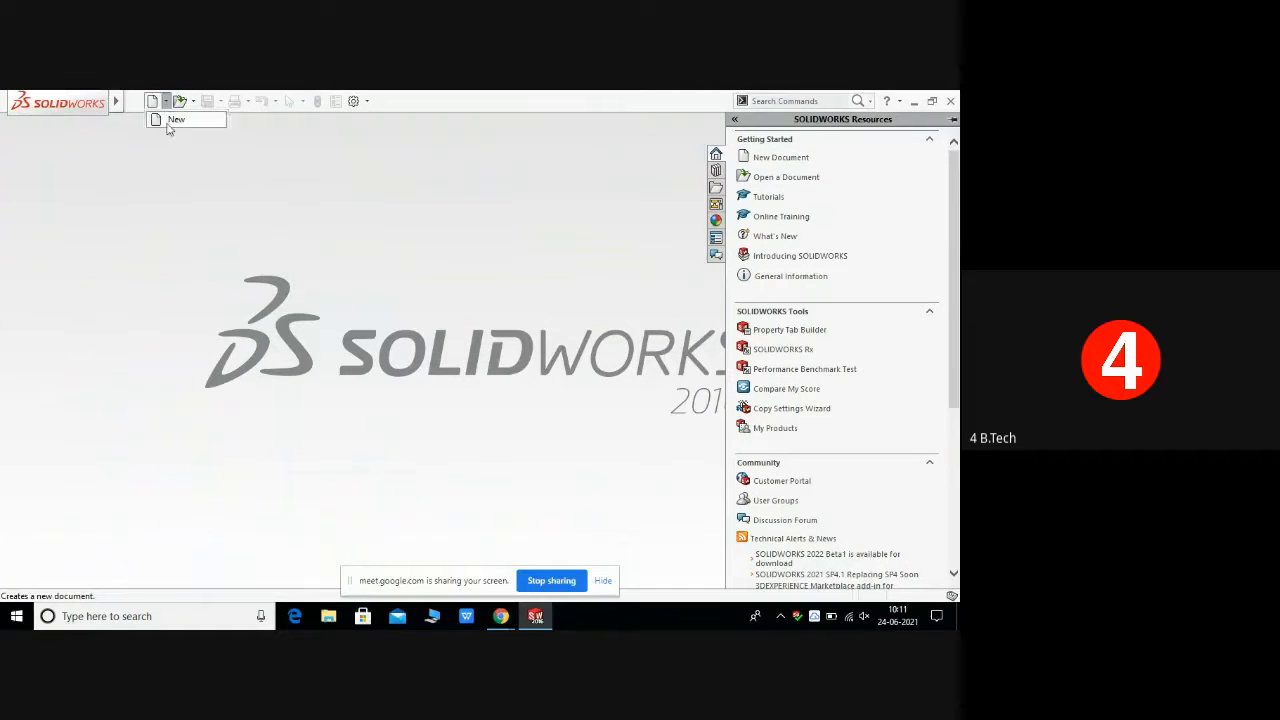
pyautogui.click(169, 121)
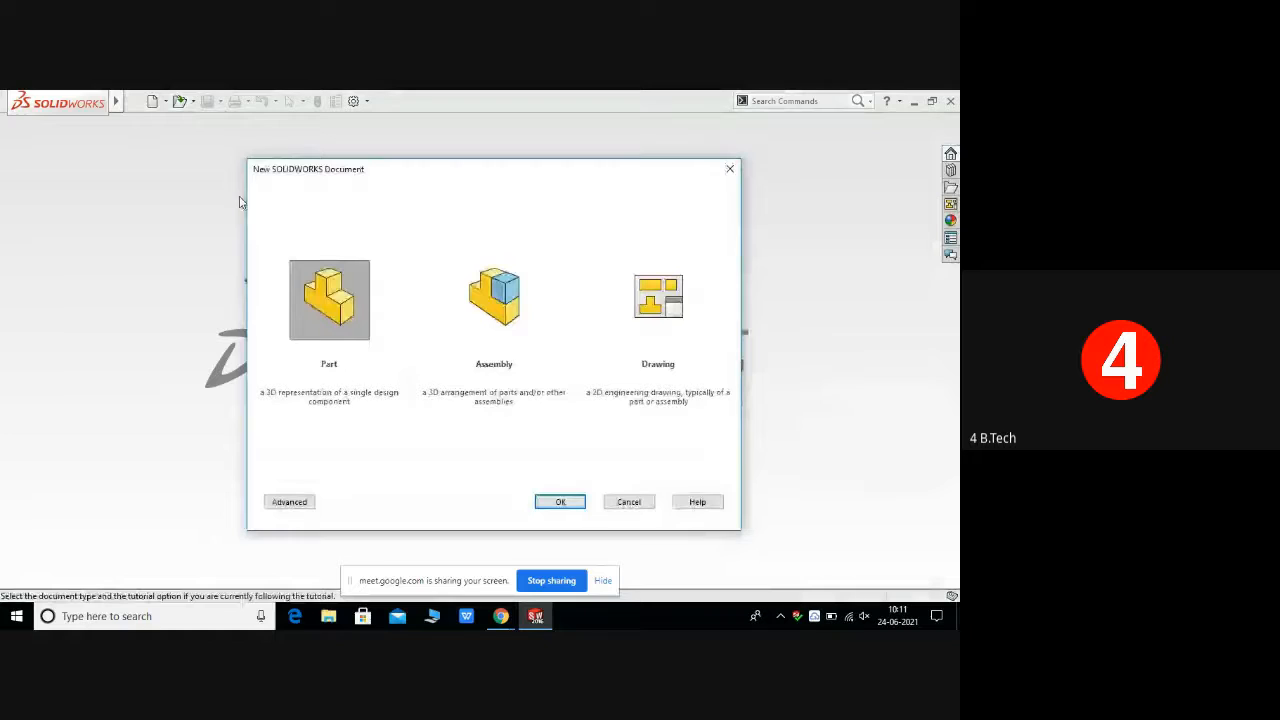
pyautogui.click(560, 502)
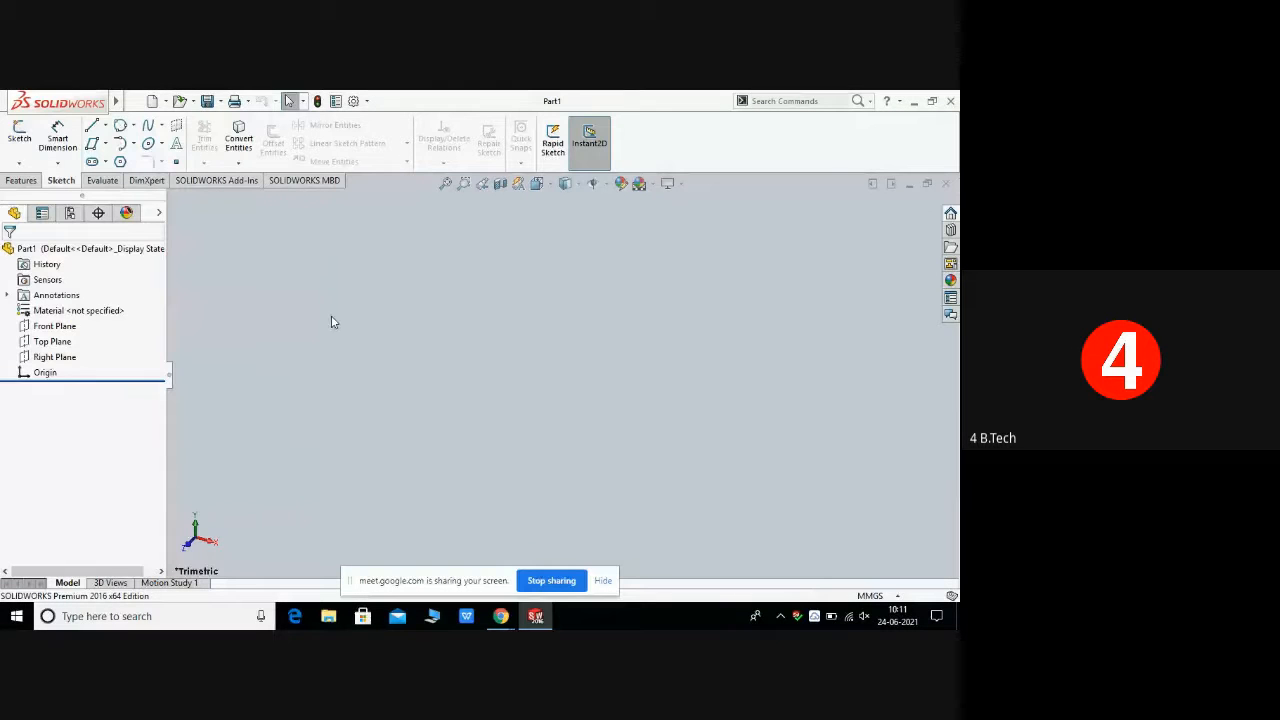
# Step: Open a new sketch on the Front Plane
pyautogui.click(46, 328)
pyautogui.click(55, 310)
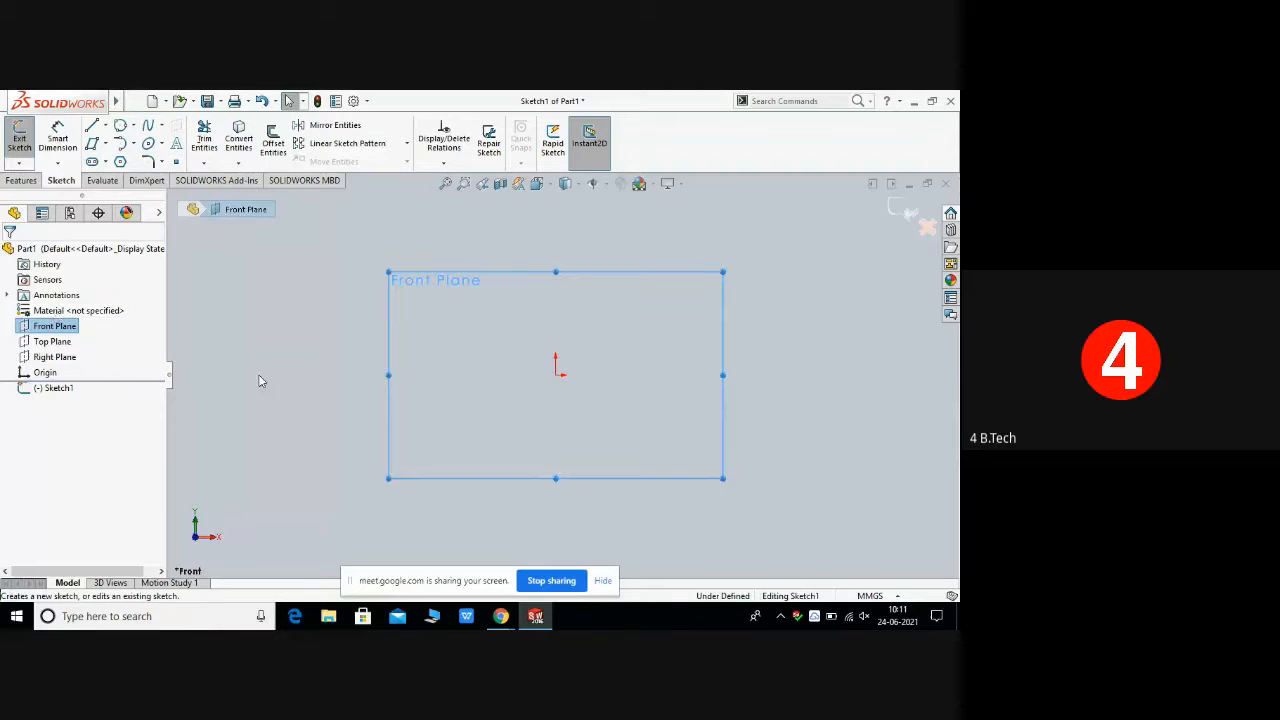
pyautogui.click(428, 339)
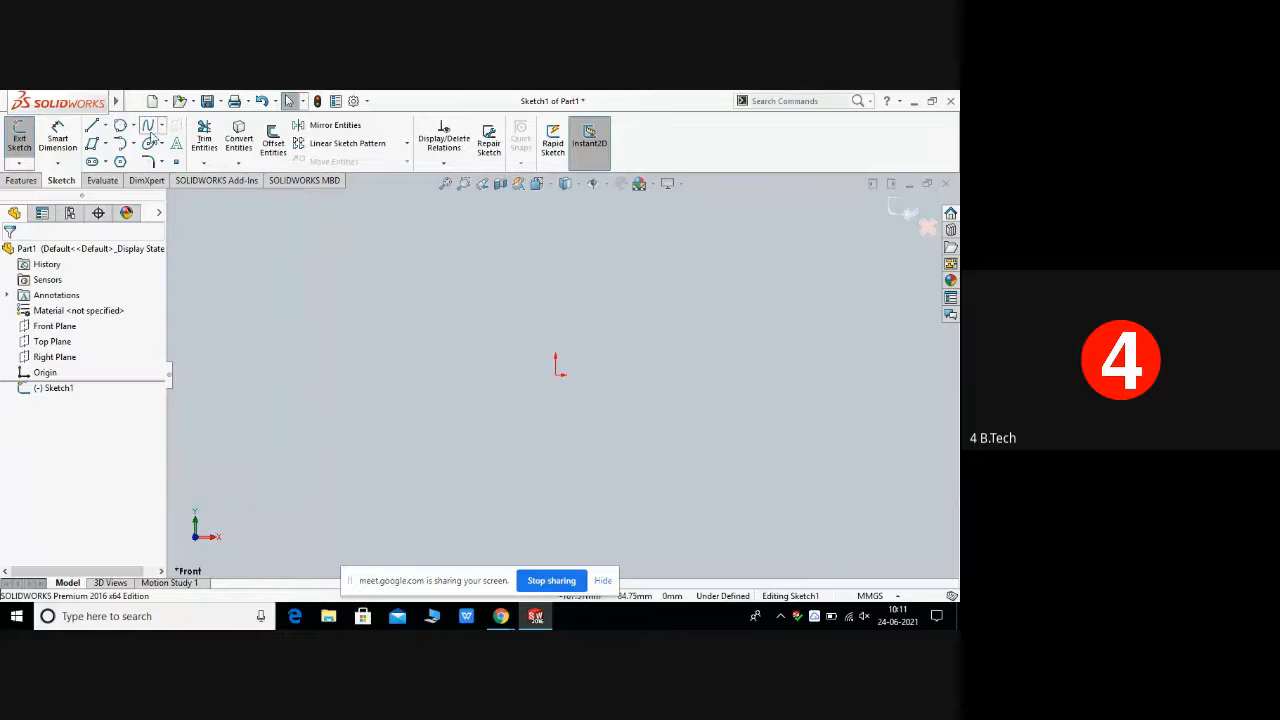
# Step: Sketch an ellipse left of and above the origin with semi-axes of about 61 mm and 34 mm
pyautogui.click(161, 143)
pyautogui.click(176, 162)
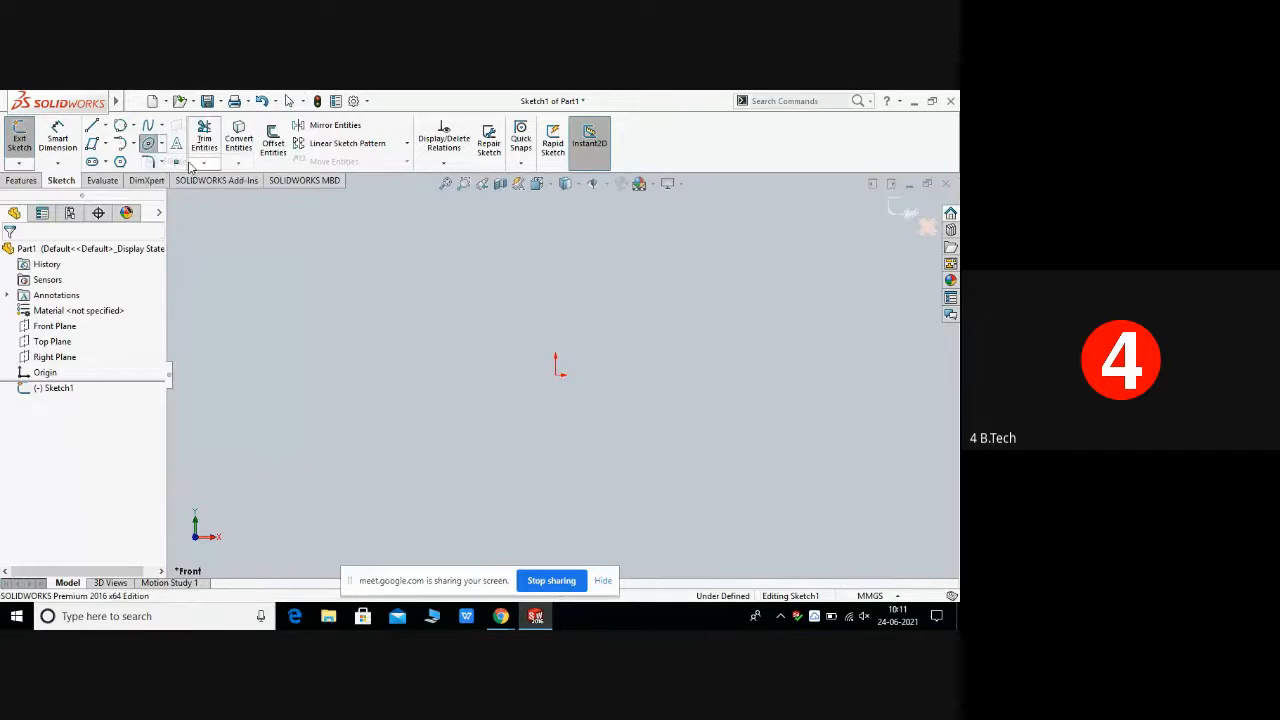
pyautogui.click(323, 299)
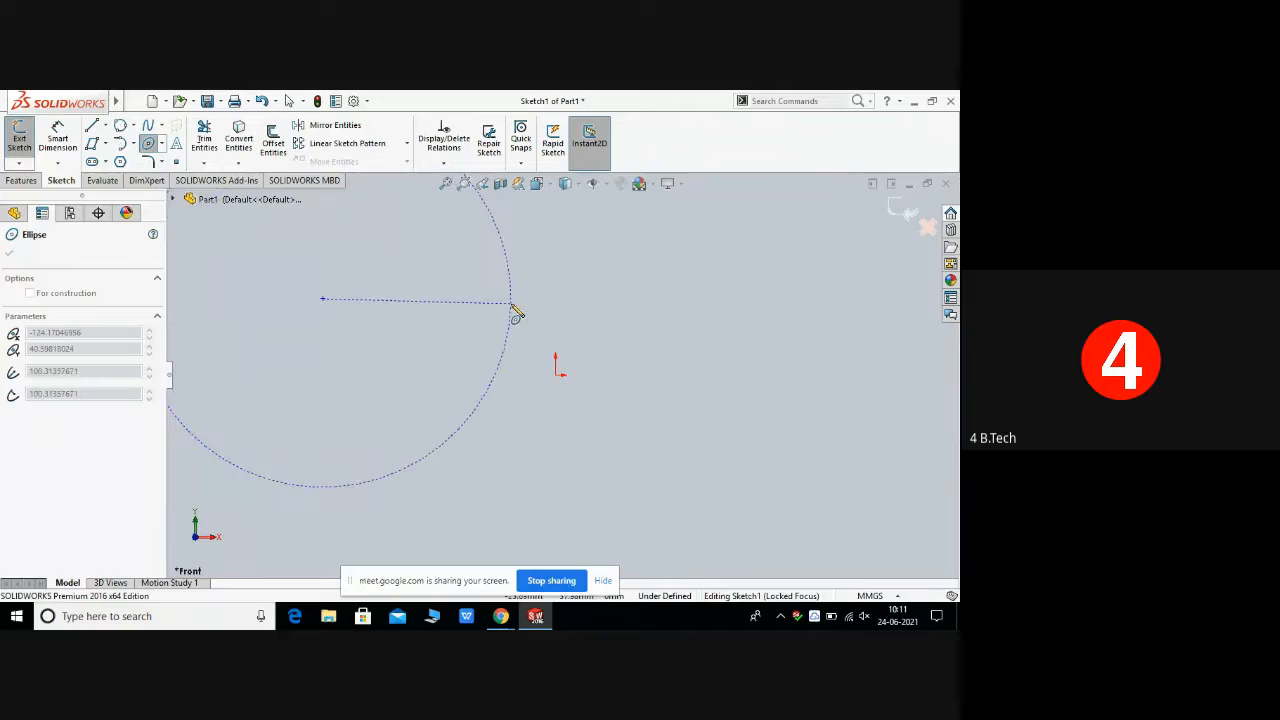
pyautogui.click(437, 302)
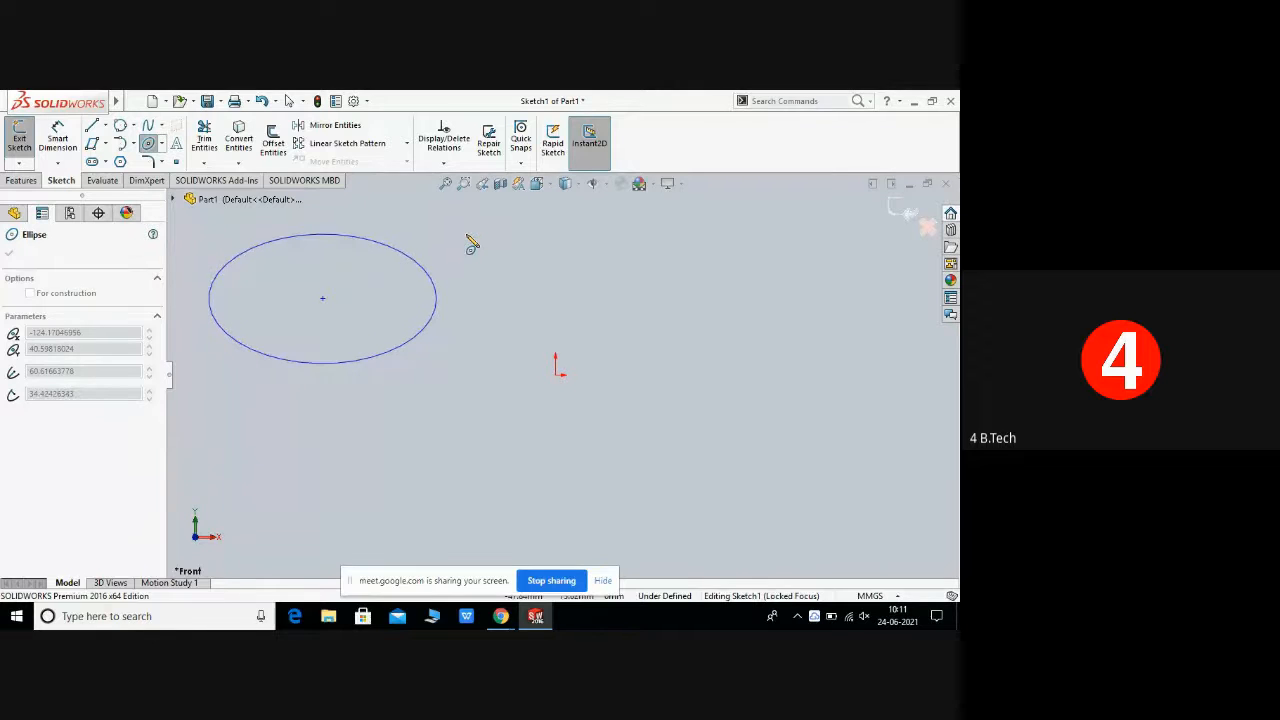
pyautogui.click(472, 244)
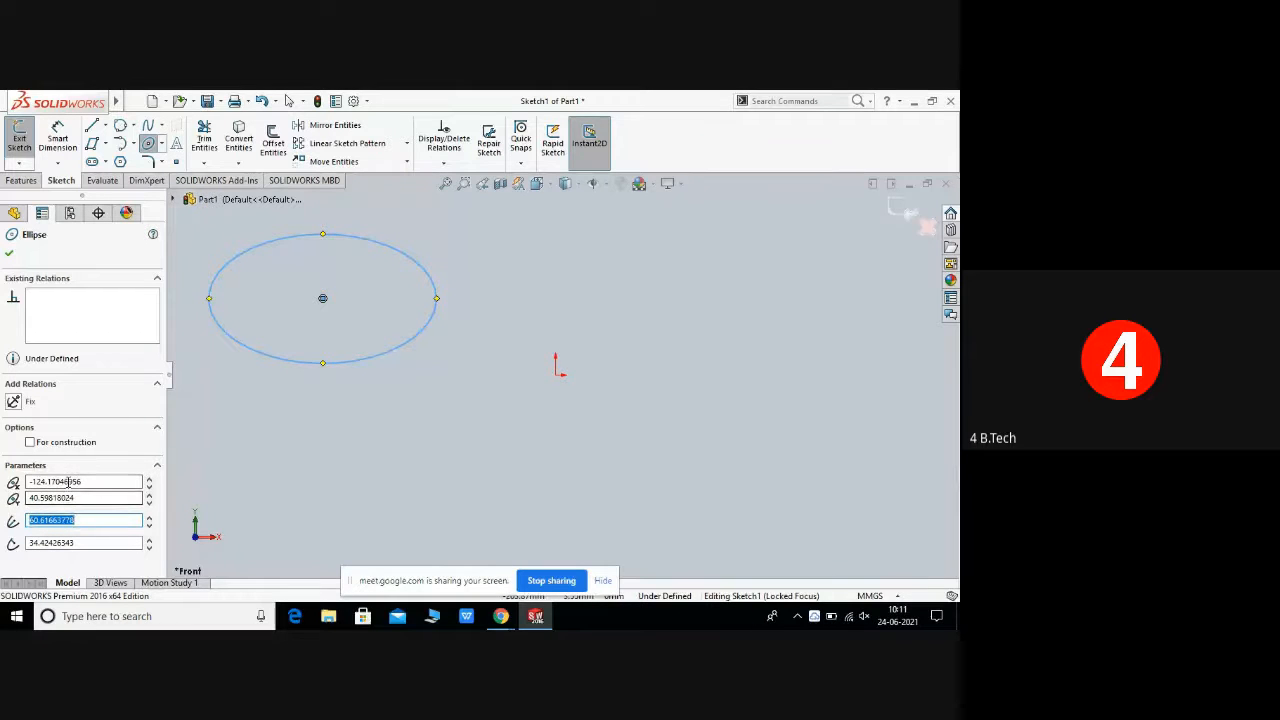
# Step: Set the ellipse's minor radius to 45 mm and exit the Ellipse tool
pyautogui.click(83, 543)
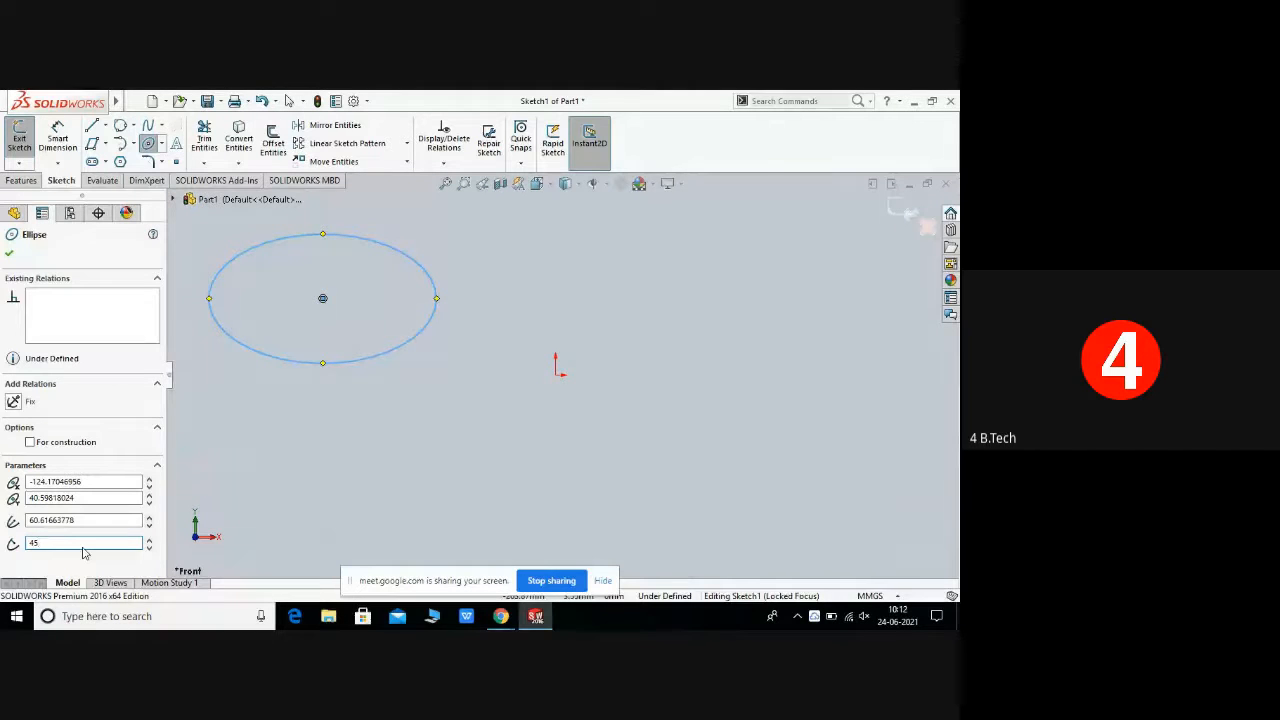
pyautogui.press('Return')
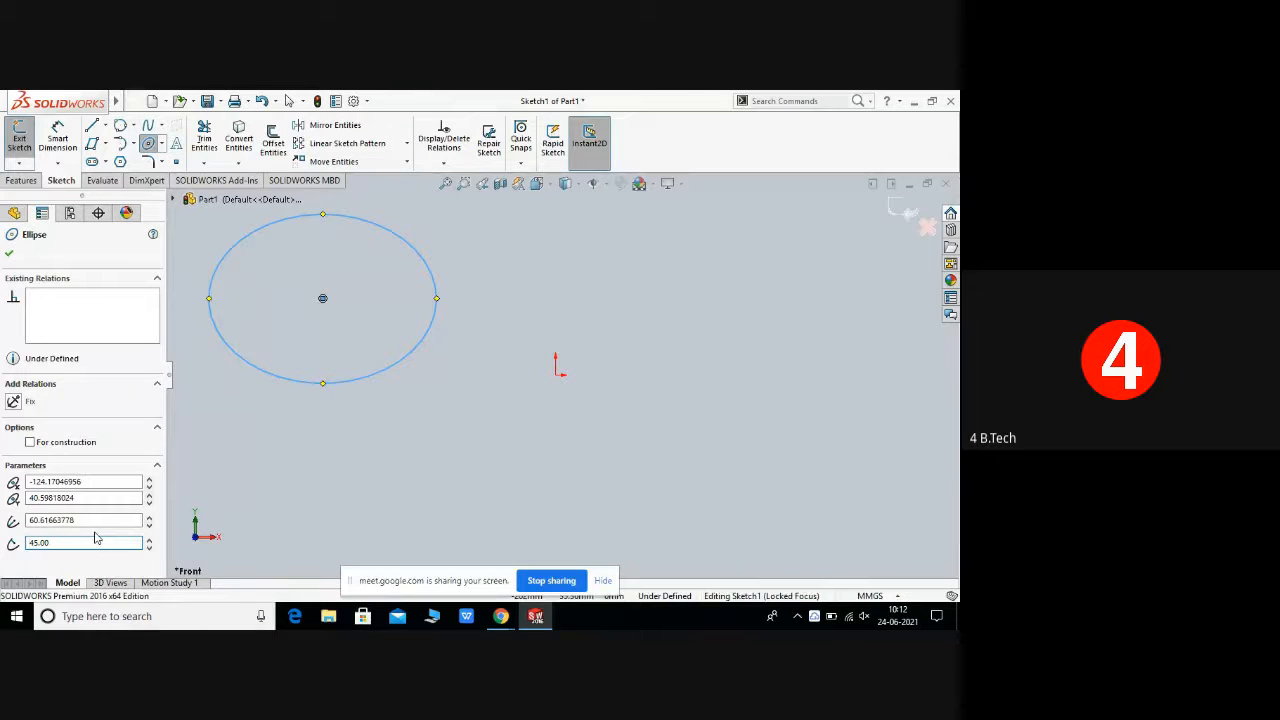
pyautogui.rightClick(306, 388)
pyautogui.click(342, 394)
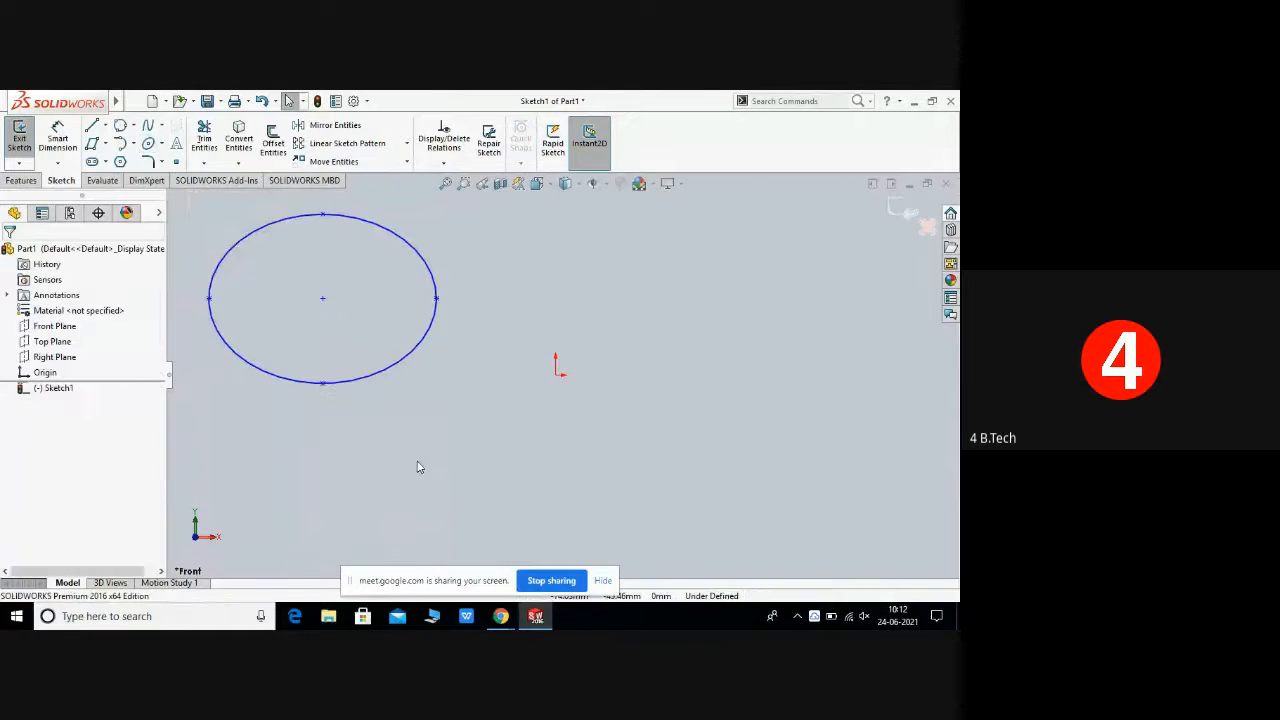
# Step: Box-select the ellipse and delete it
pyautogui.moveTo(203, 214); pyautogui.dragTo(484, 392)
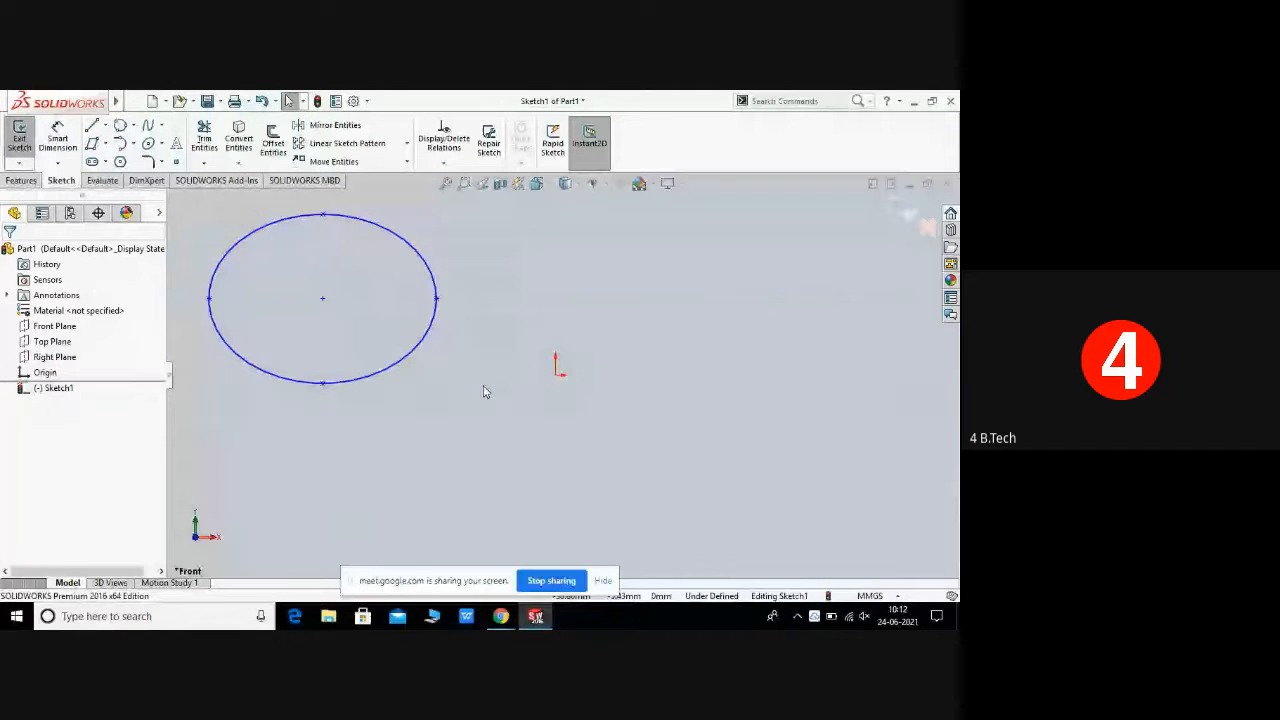
pyautogui.rightClick(484, 392)
pyautogui.click(402, 430)
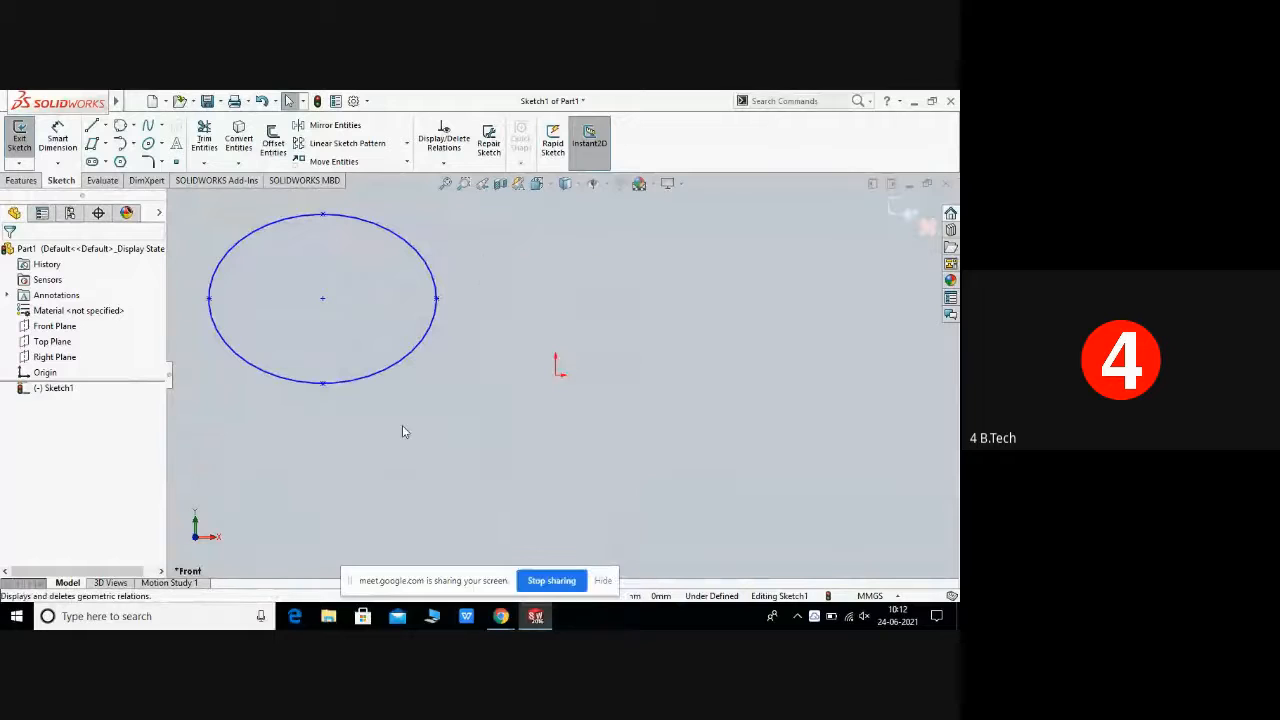
pyautogui.moveTo(190, 205); pyautogui.dragTo(477, 413)
pyautogui.rightClick(463, 403)
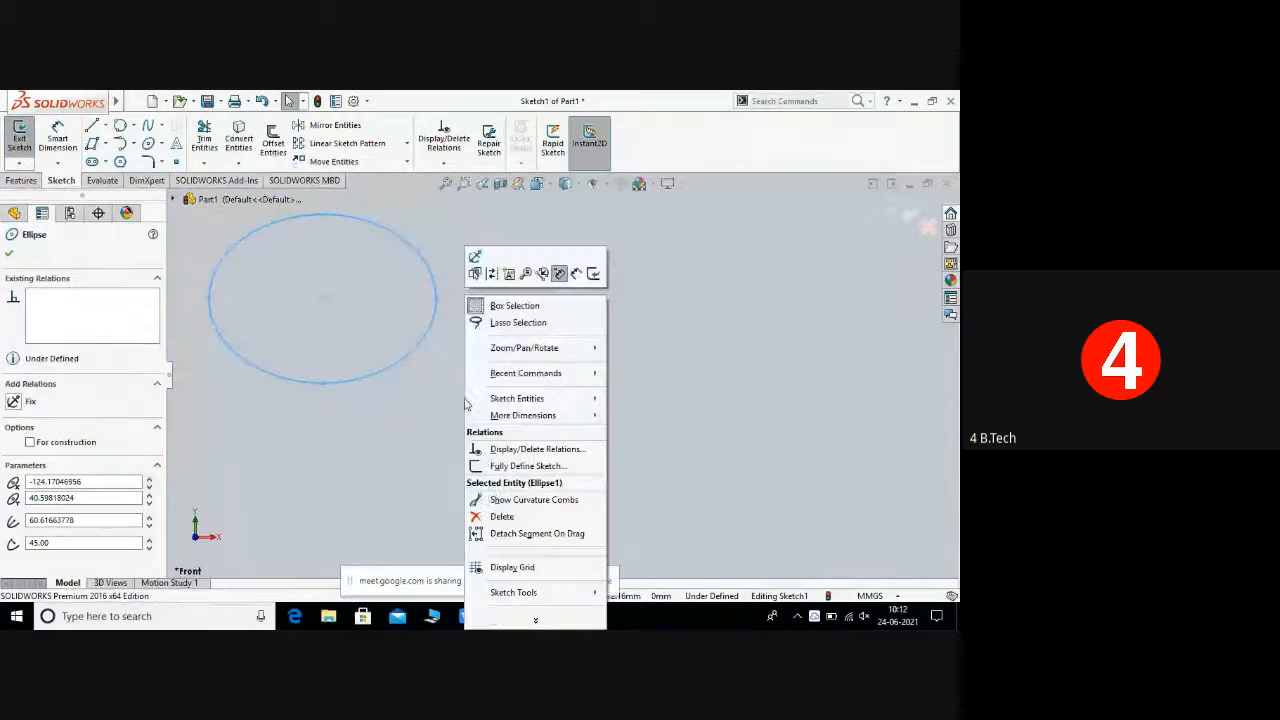
pyautogui.click(500, 517)
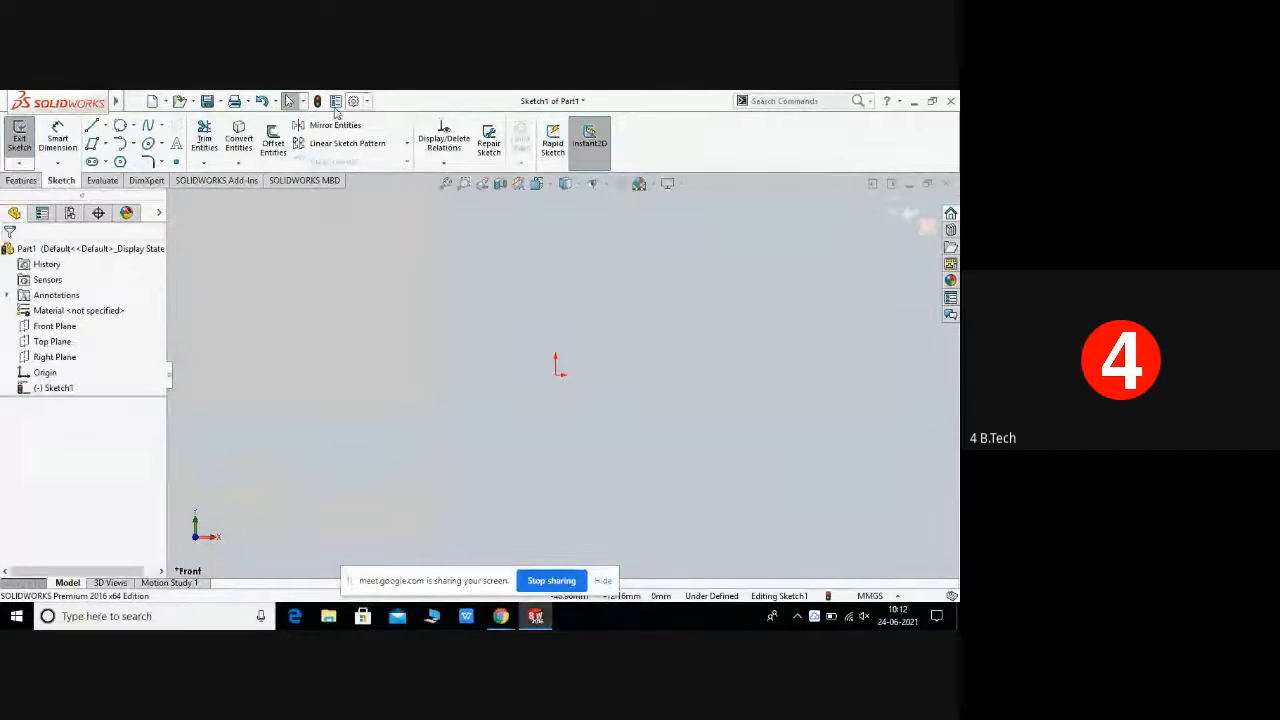
pyautogui.click(161, 143)
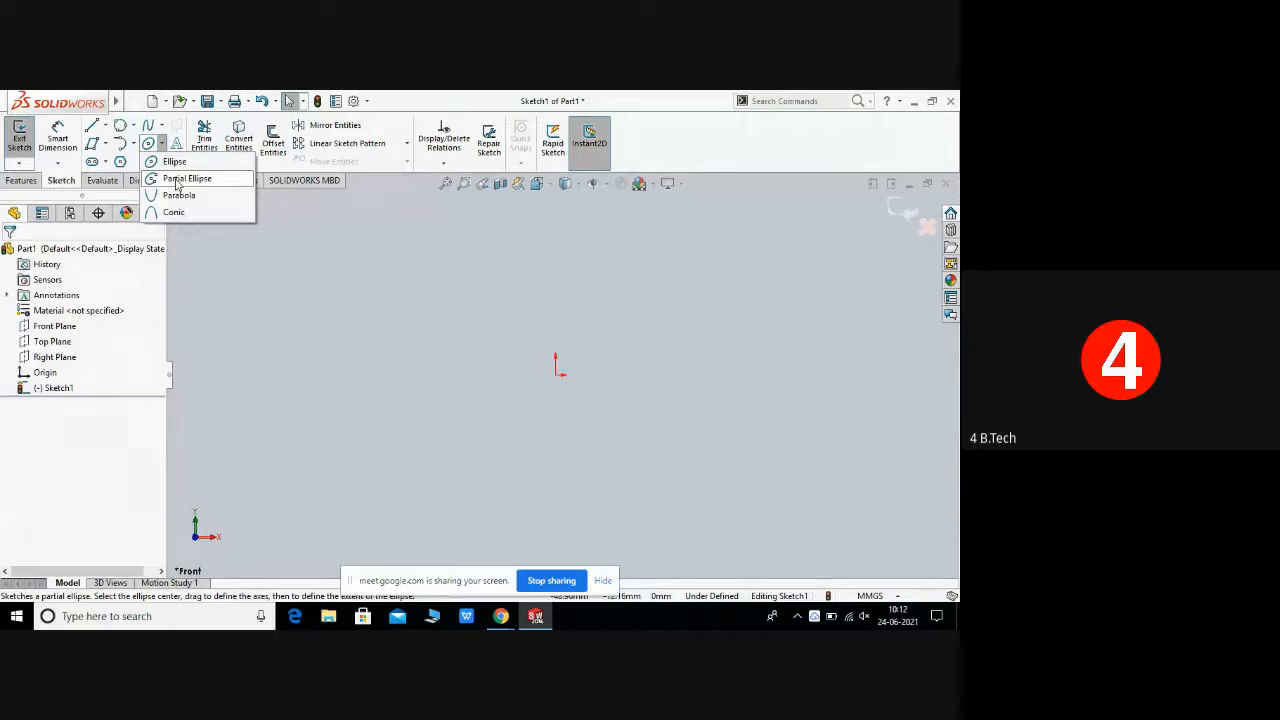
pyautogui.click(176, 181)
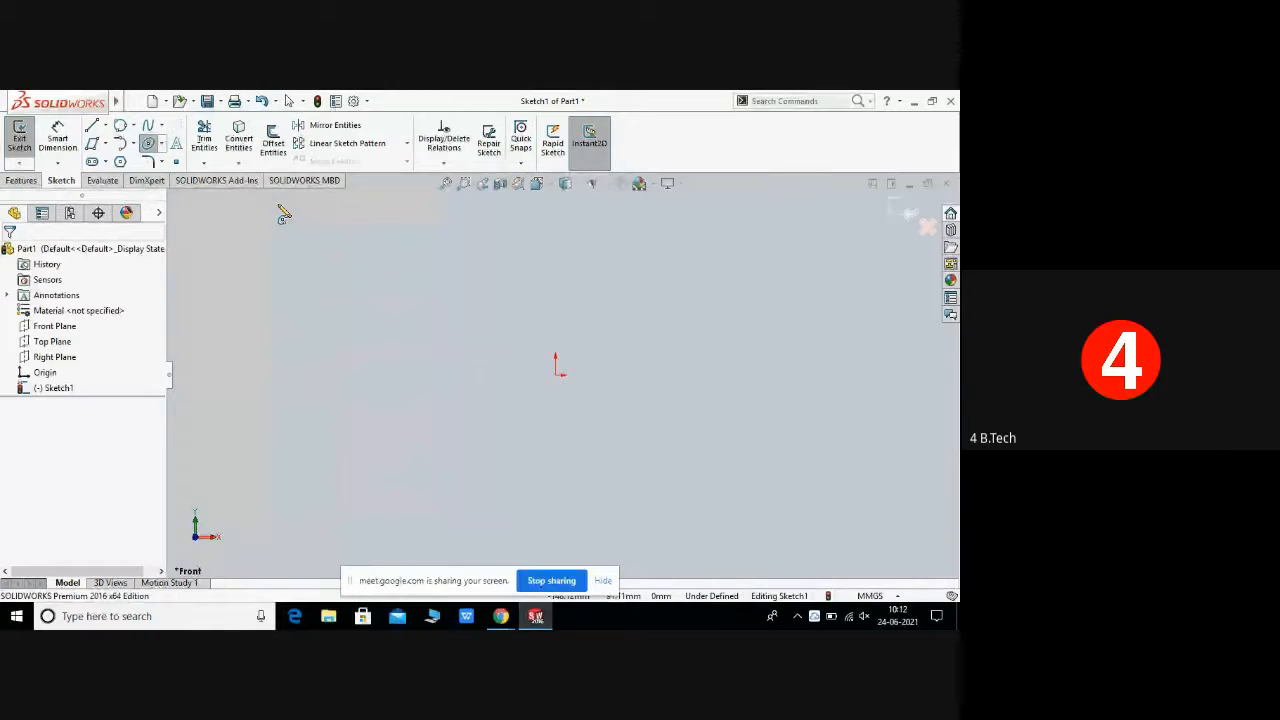
pyautogui.click(383, 388)
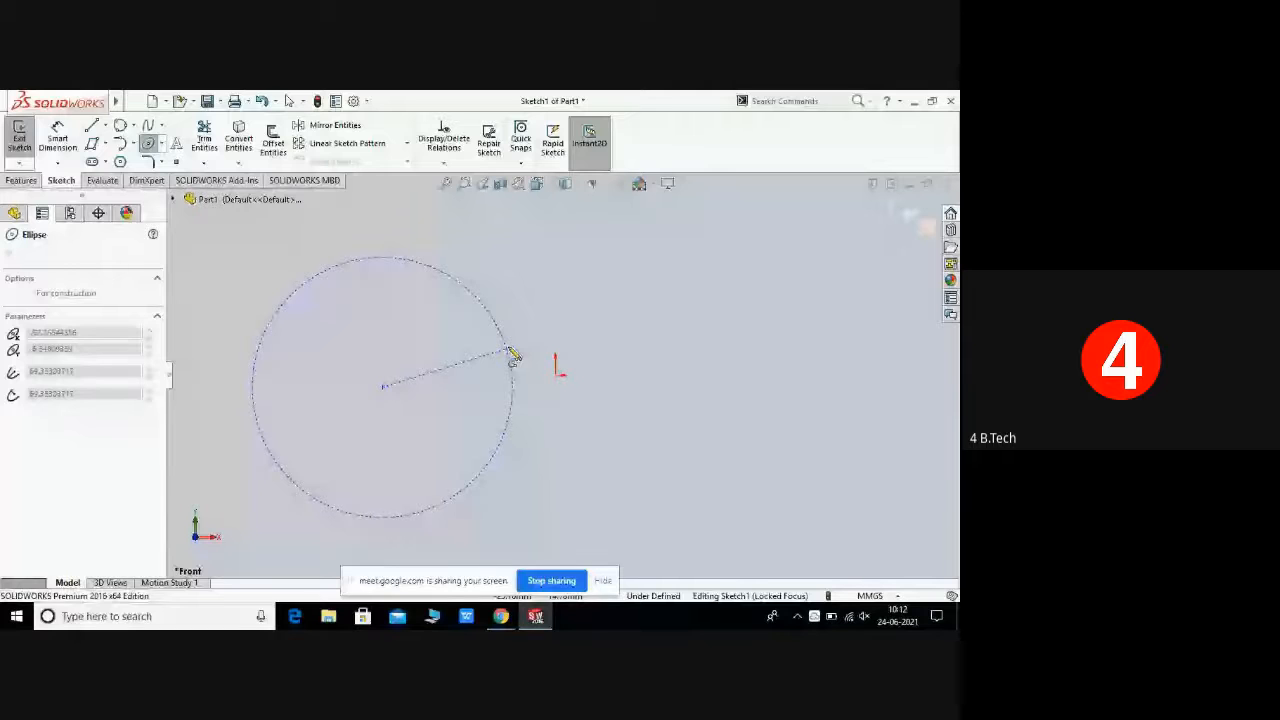
pyautogui.click(510, 355)
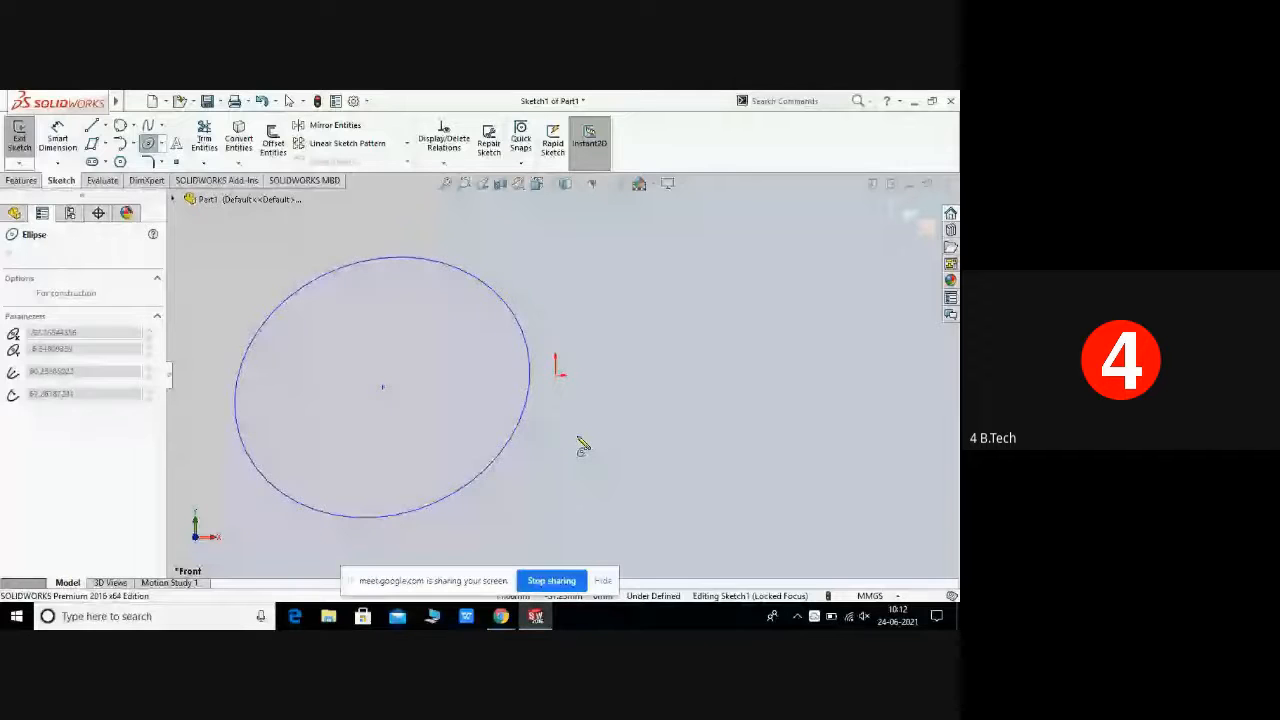
pyautogui.rightClick(557, 390)
pyautogui.click(590, 397)
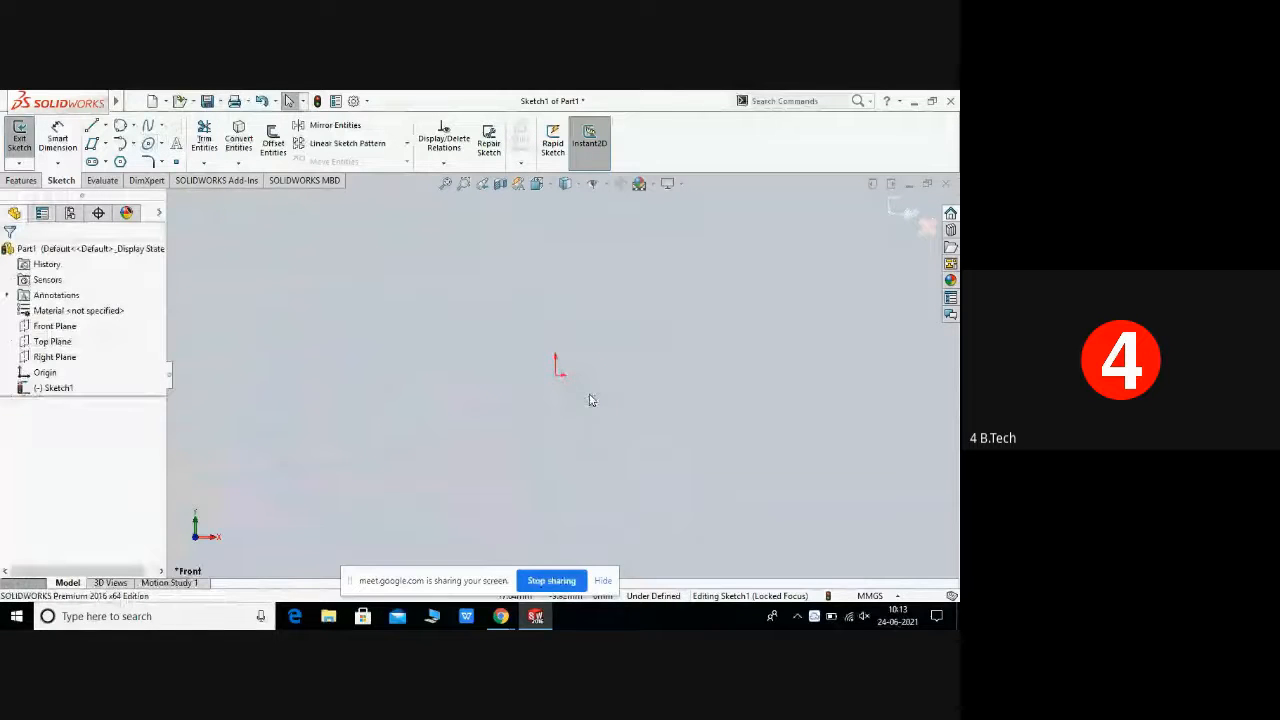
# Step: Sketch a partial ellipse arc centred left of the origin with the Partial Ellipse tool, then exit the tool
pyautogui.click(160, 144)
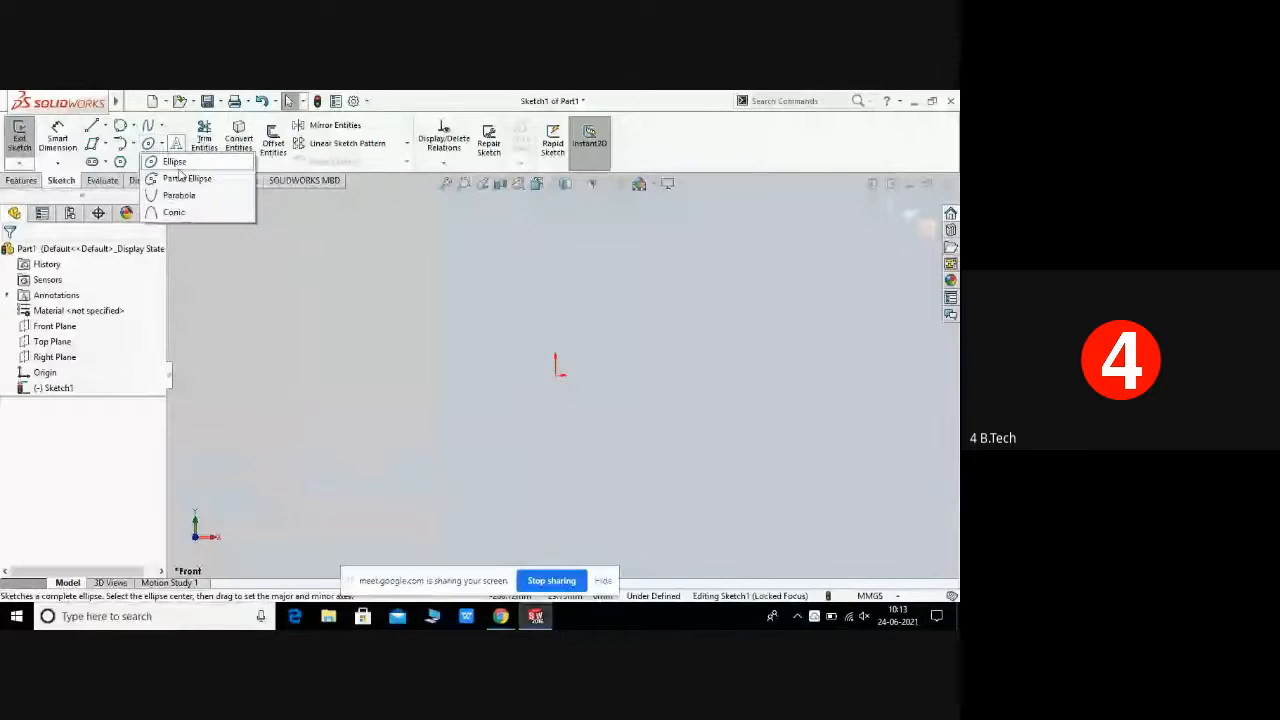
pyautogui.click(186, 182)
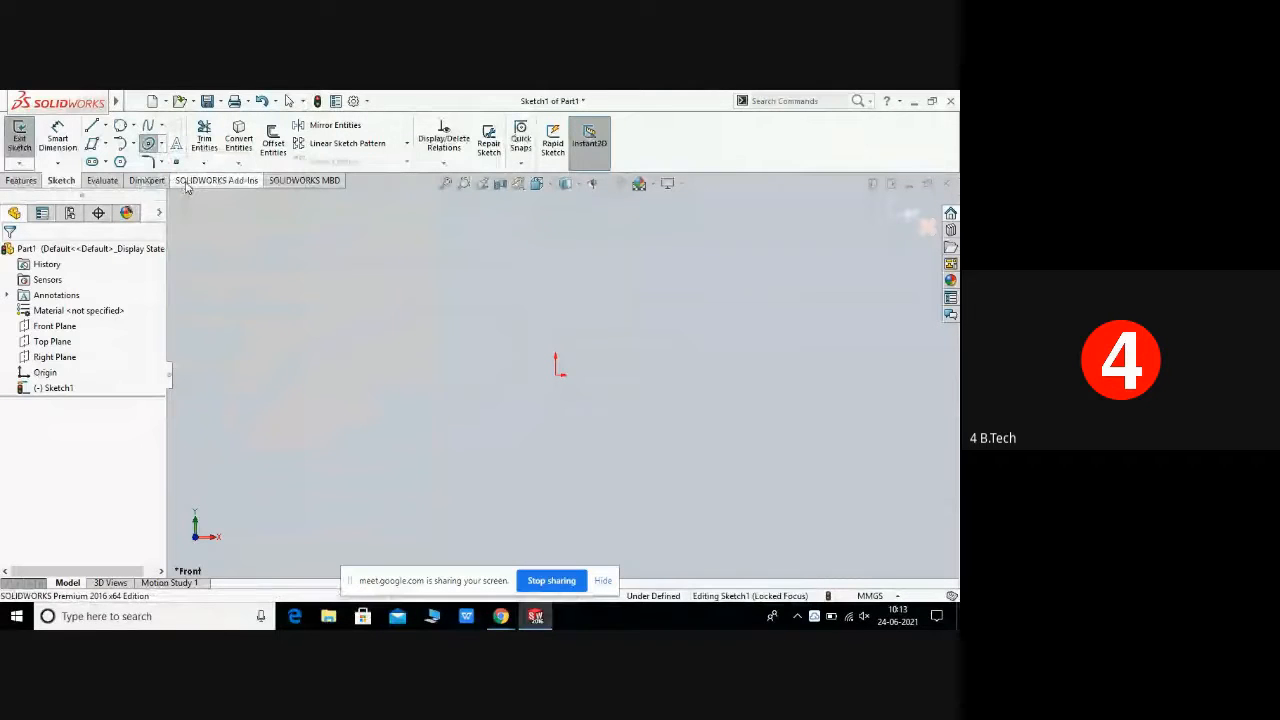
pyautogui.click(357, 317)
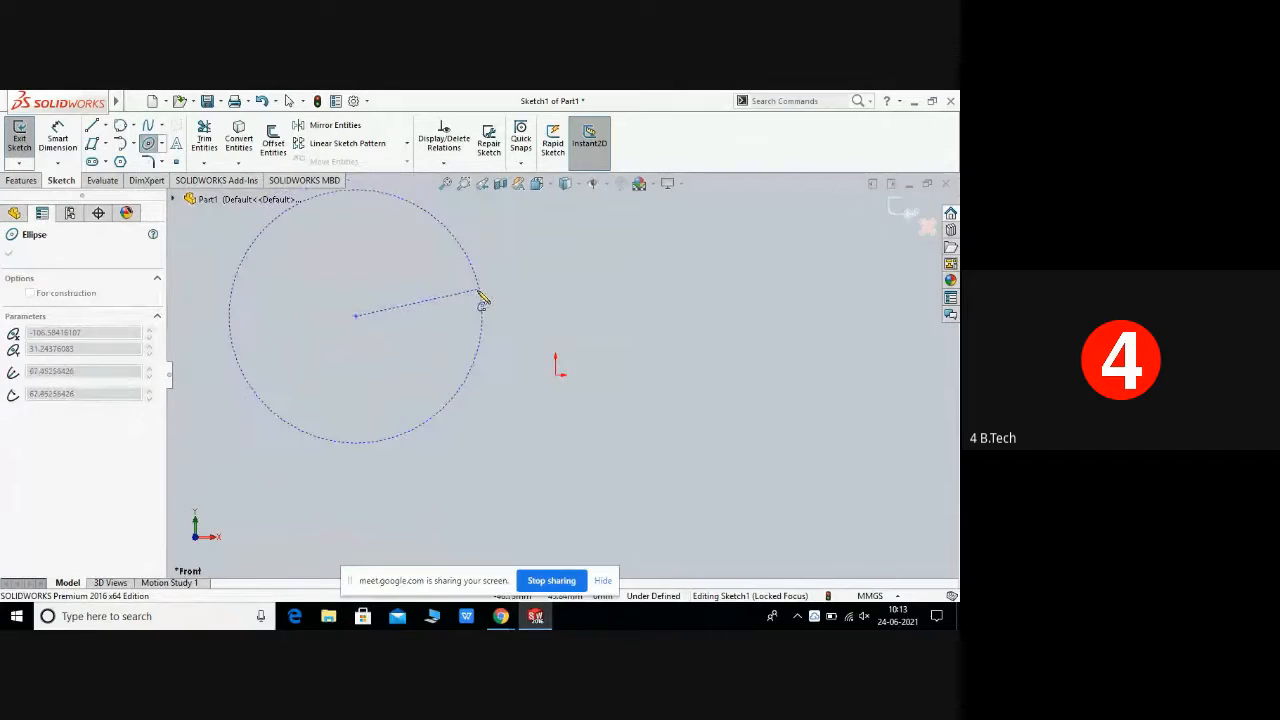
pyautogui.click(468, 303)
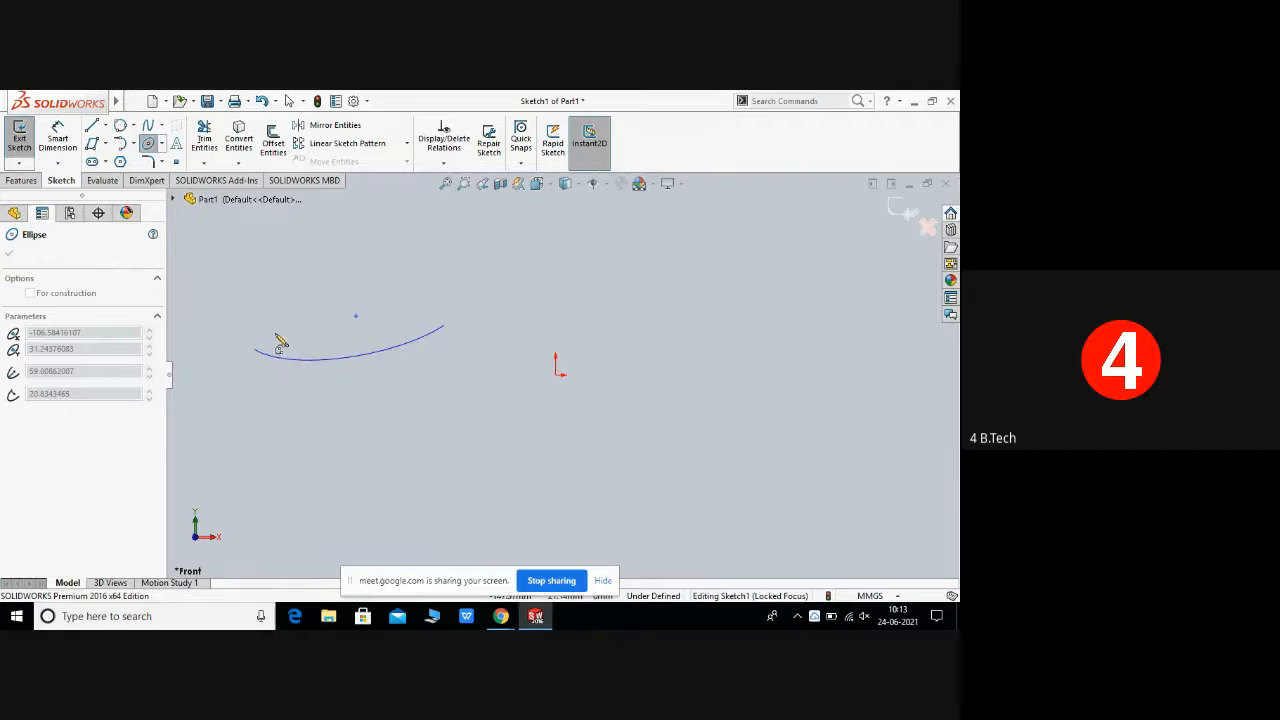
pyautogui.click(375, 305)
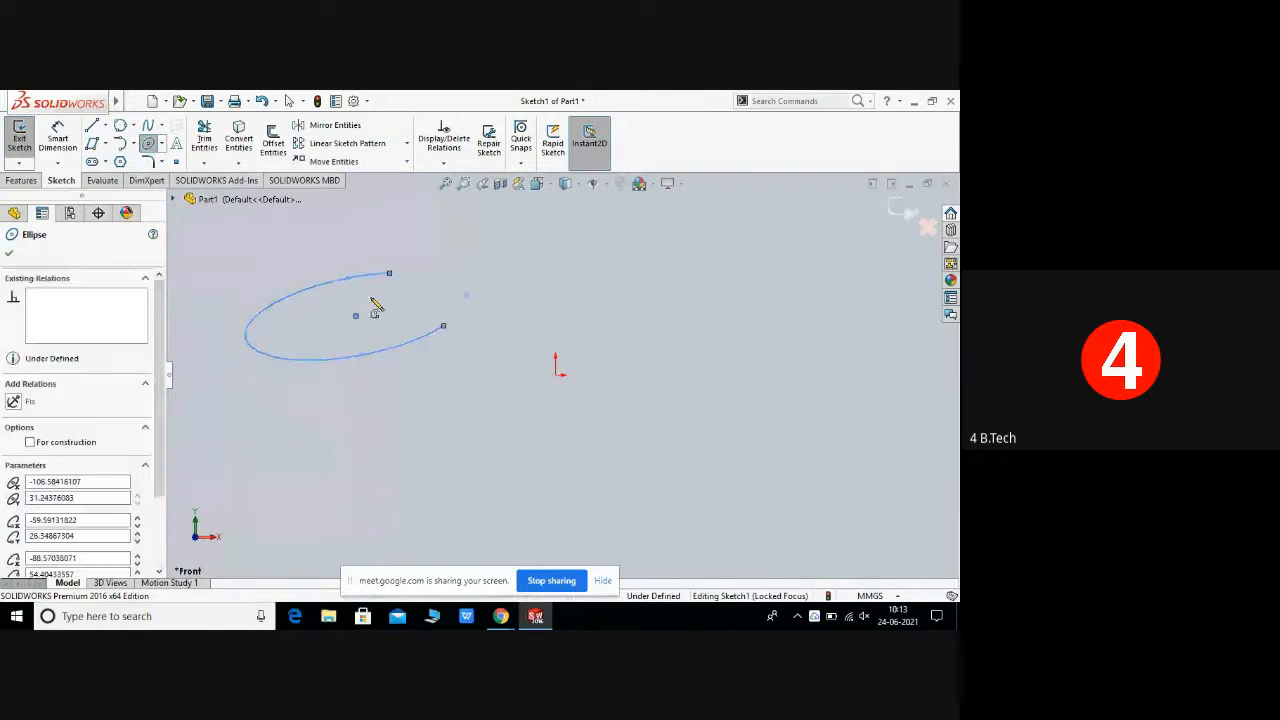
pyautogui.rightClick(422, 350)
pyautogui.click(437, 352)
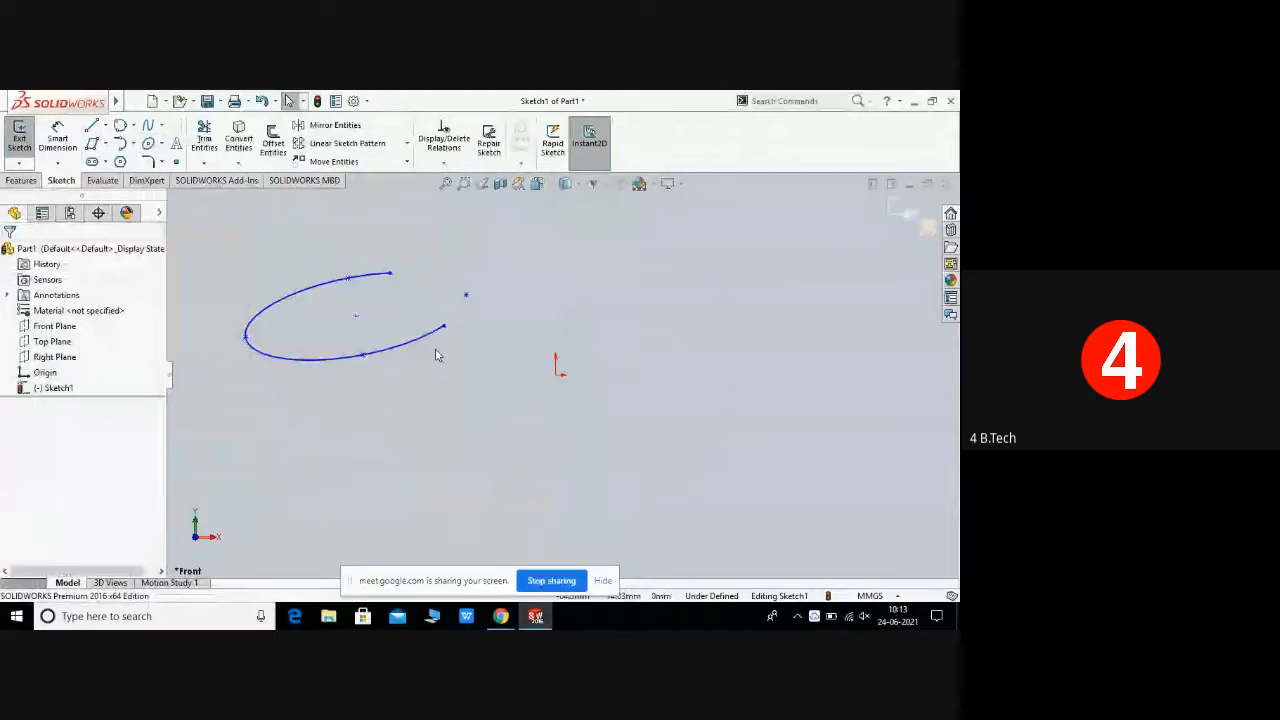
pyautogui.click(134, 101)
pyautogui.click(490, 368)
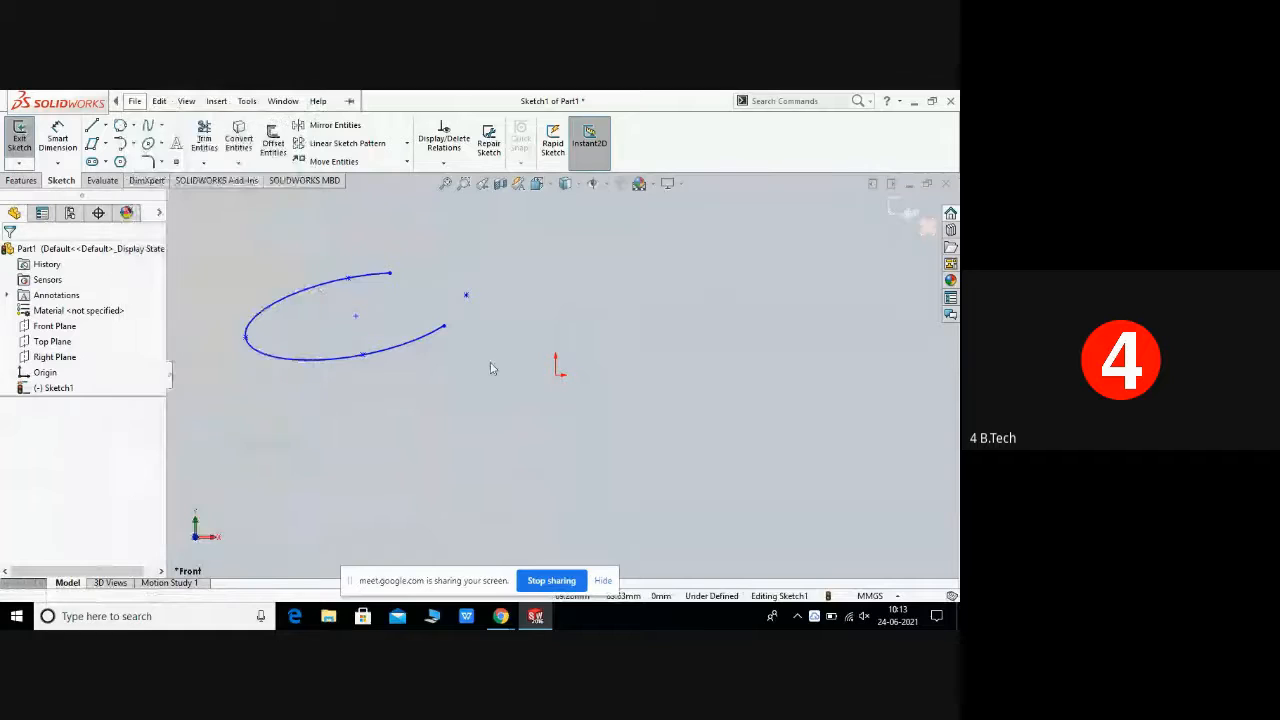
# Step: Sketch a parabola with its focus just right of the origin, apex above it, and endpoints on both sides
pyautogui.click(163, 145)
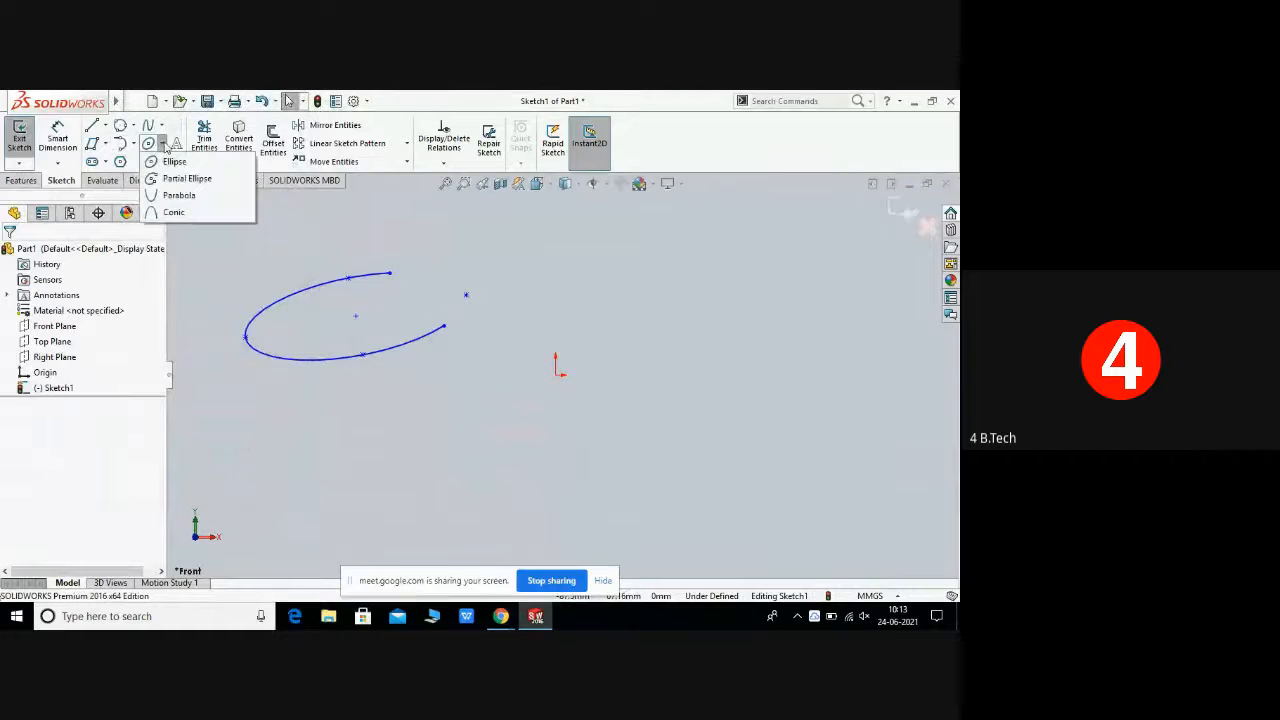
pyautogui.click(180, 199)
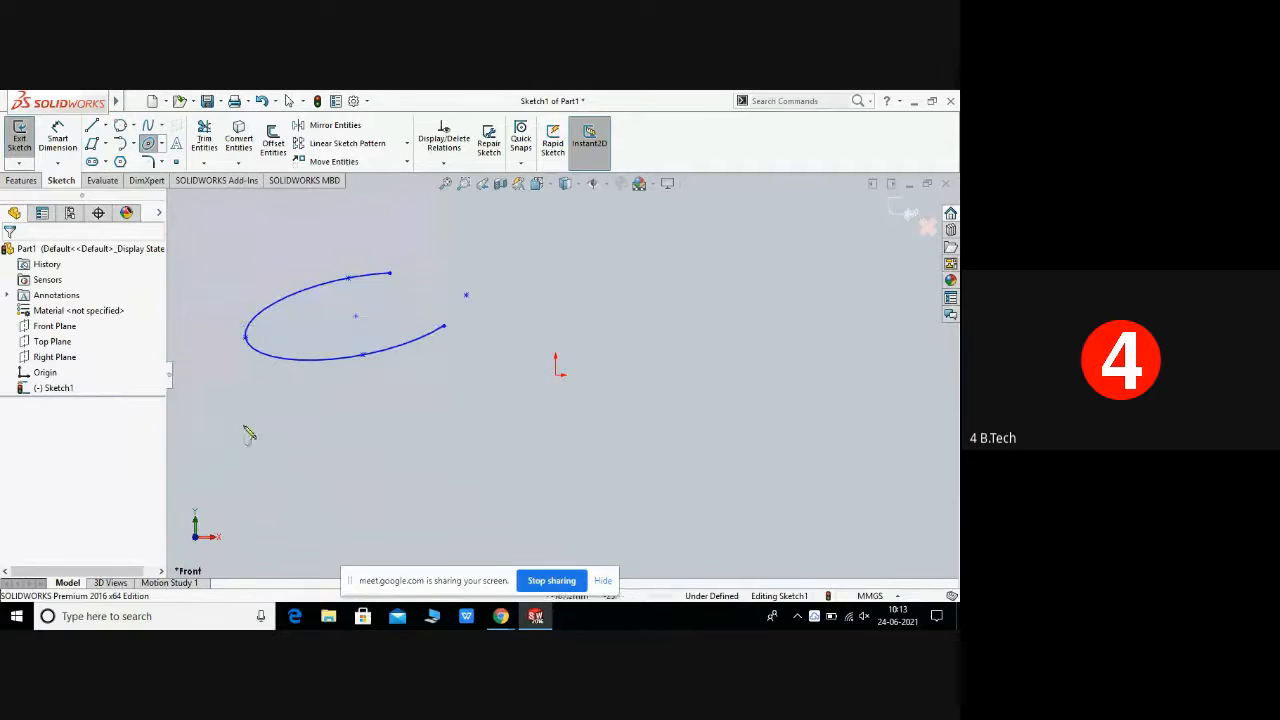
pyautogui.click(645, 382)
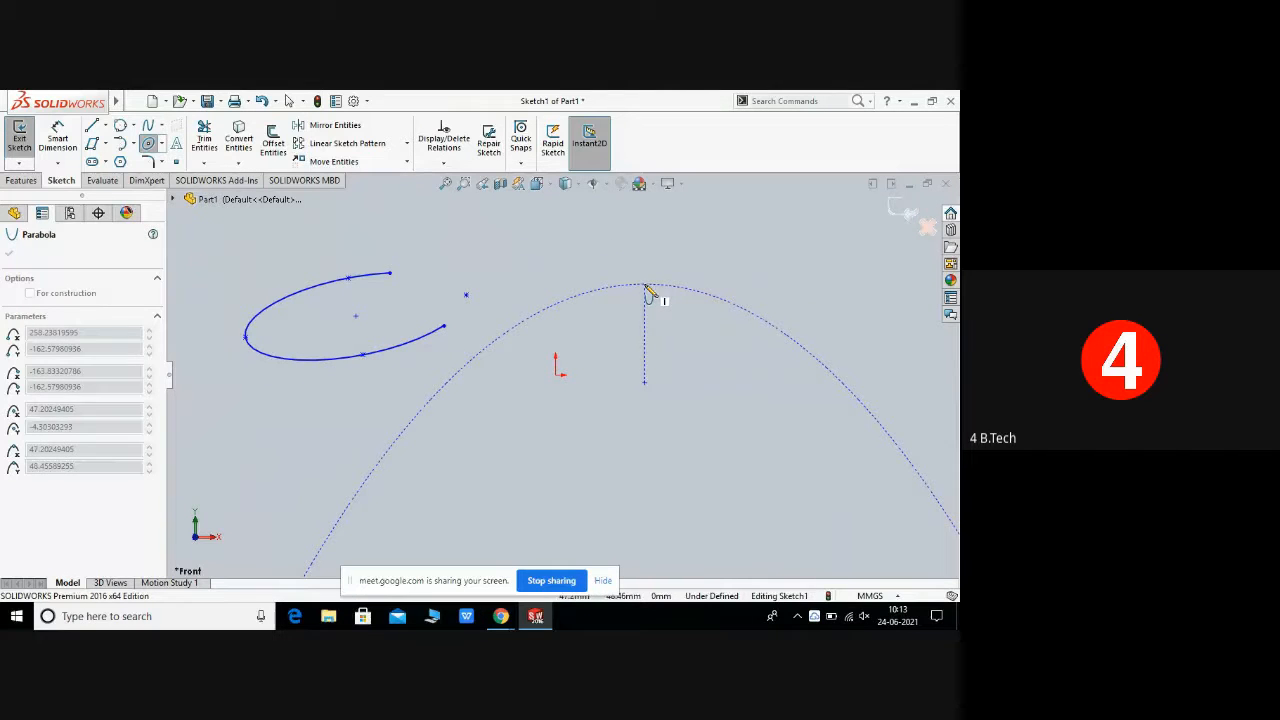
pyautogui.click(648, 291)
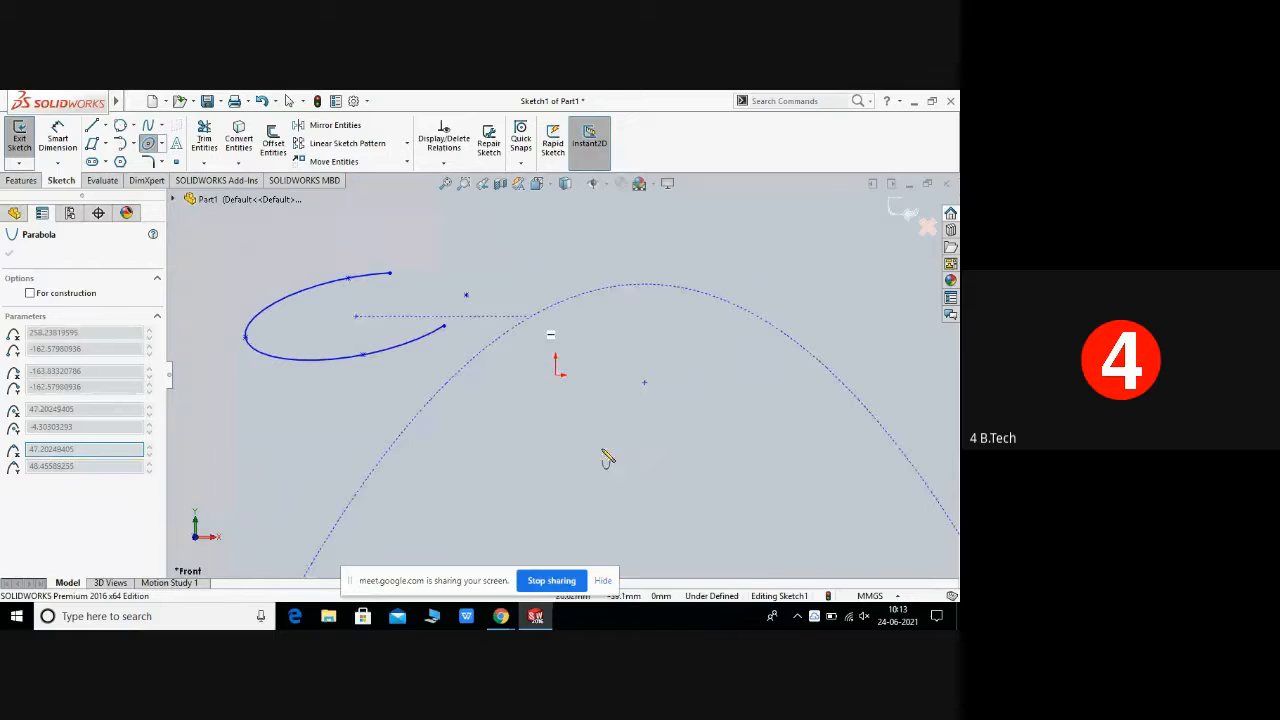
pyautogui.click(489, 488)
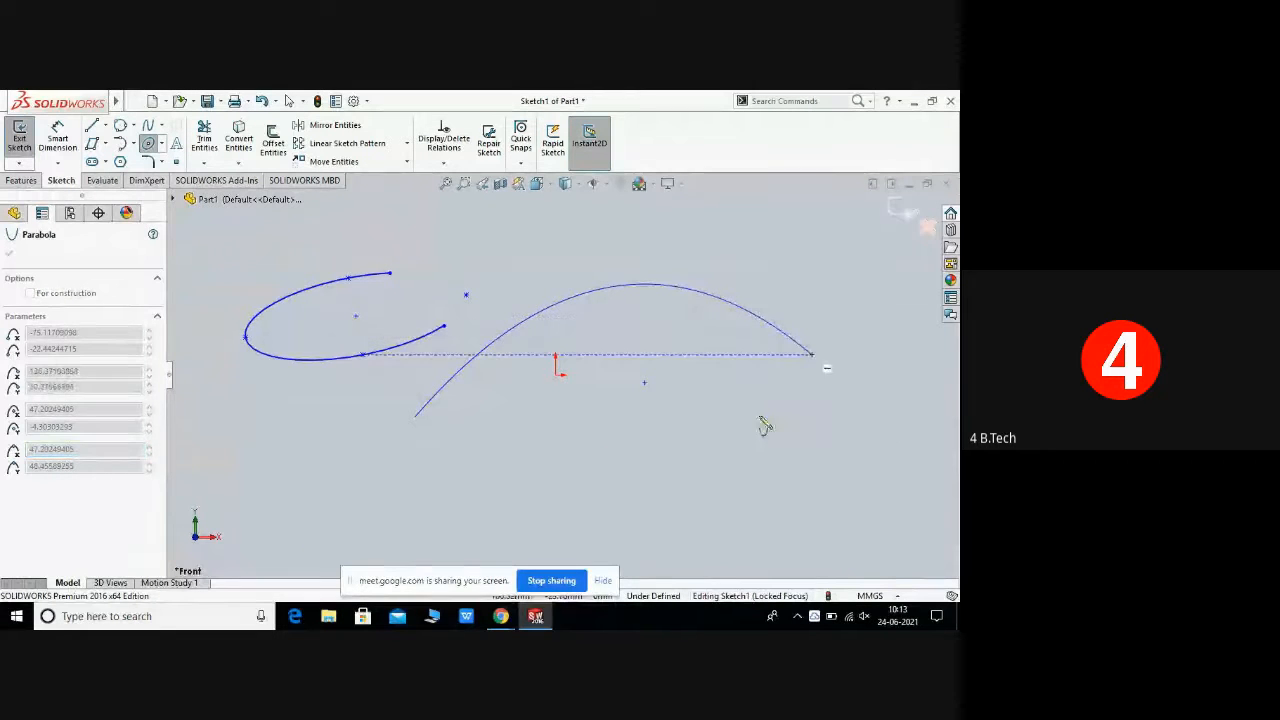
pyautogui.click(831, 422)
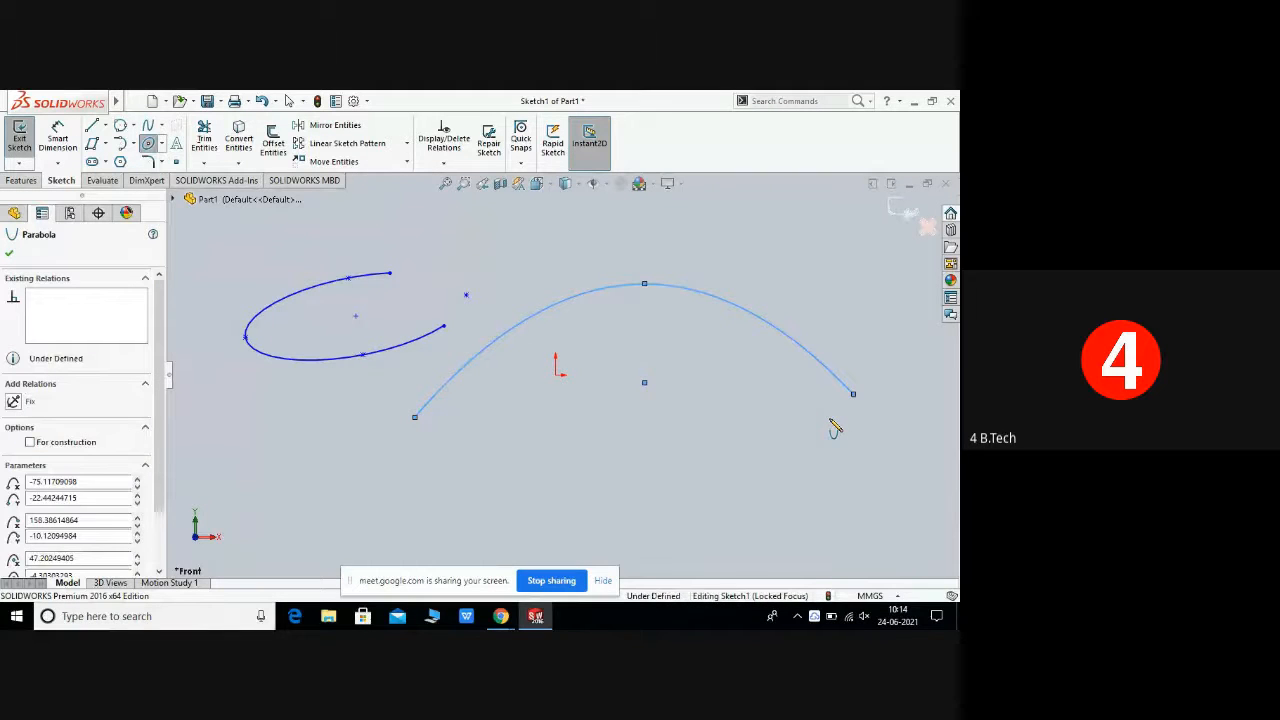
pyautogui.rightClick(829, 377)
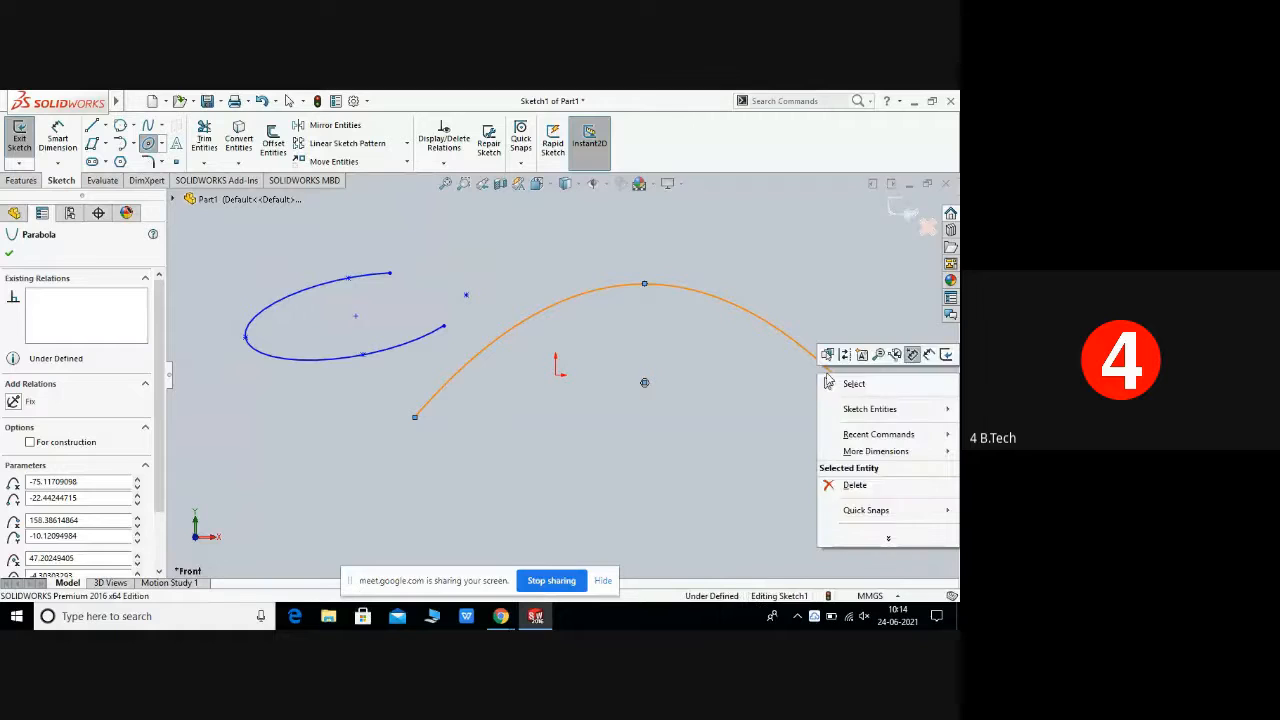
# Step: Sketch a conic below the origin with endpoints stacked on the left and its shoulder bulging right, then exit the Conic tool
pyautogui.click(852, 383)
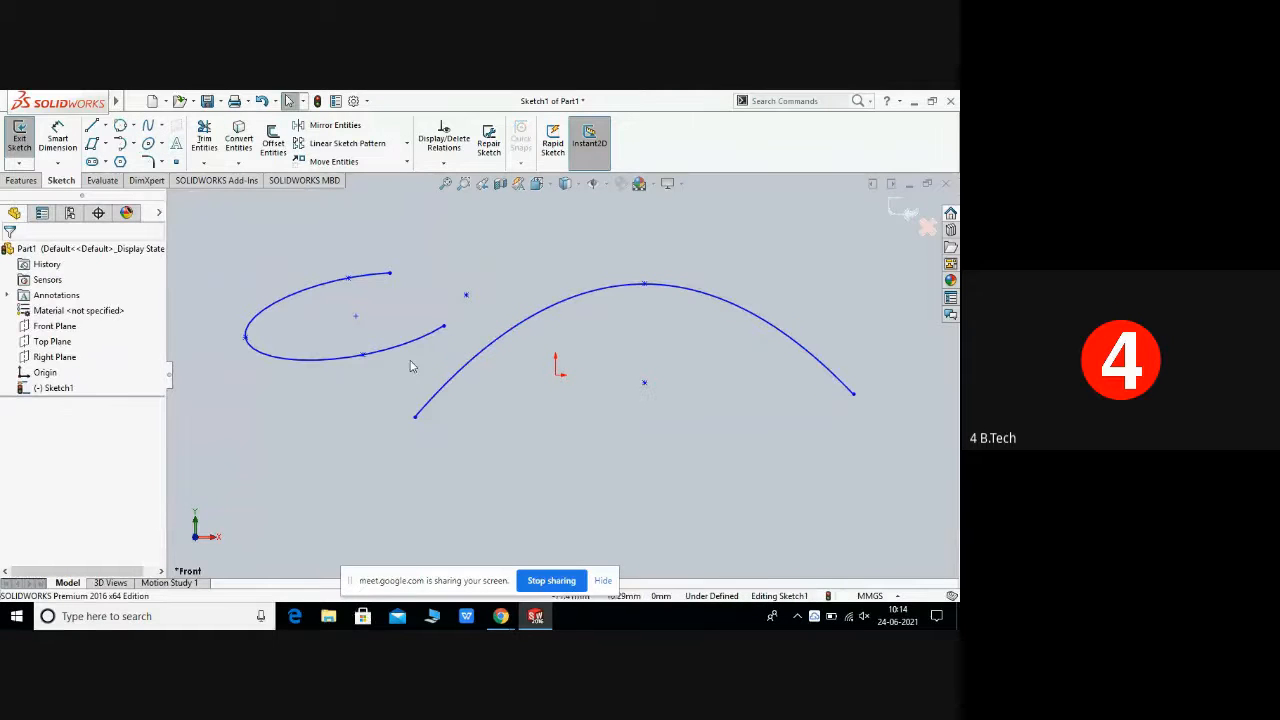
pyautogui.click(162, 145)
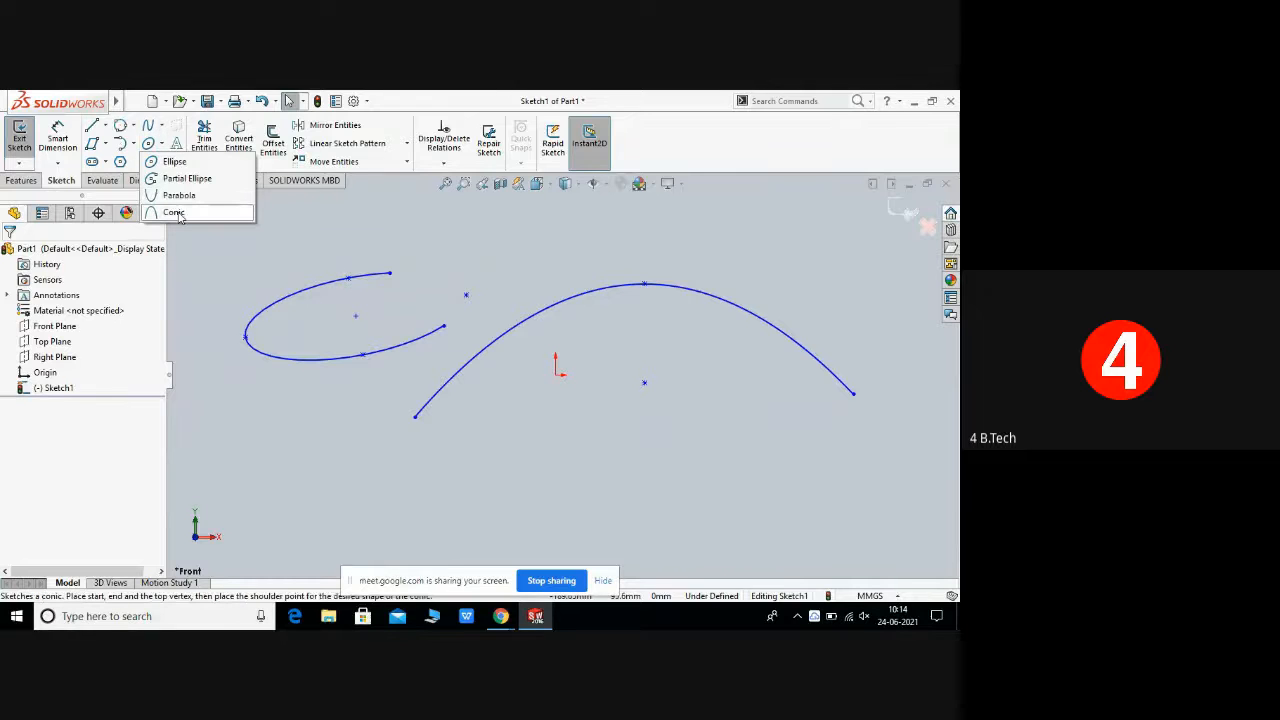
pyautogui.click(174, 213)
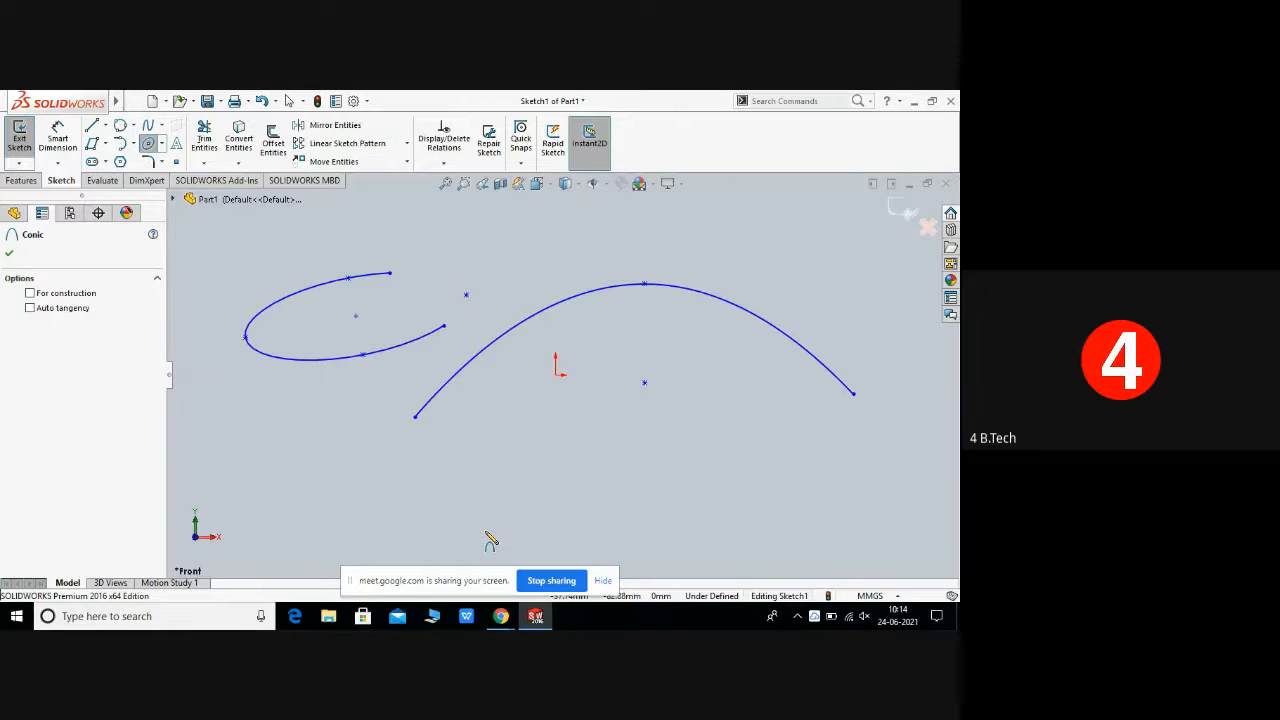
pyautogui.click(485, 529)
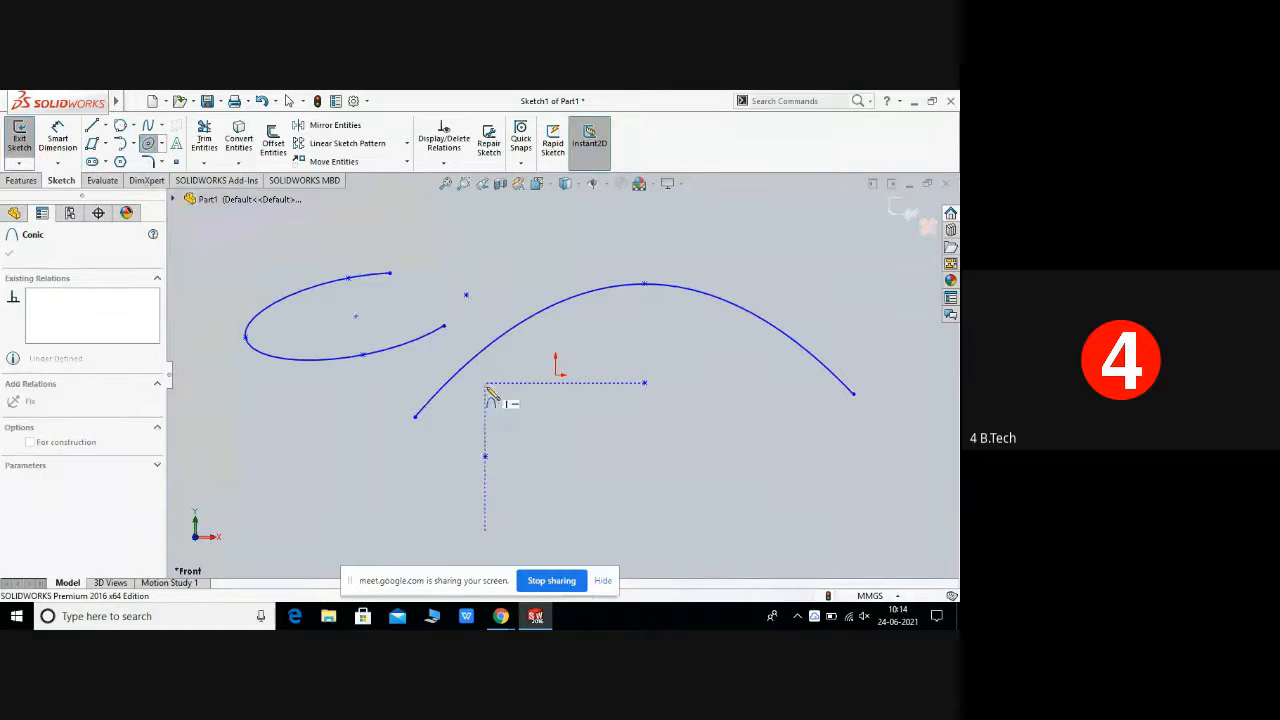
pyautogui.click(486, 384)
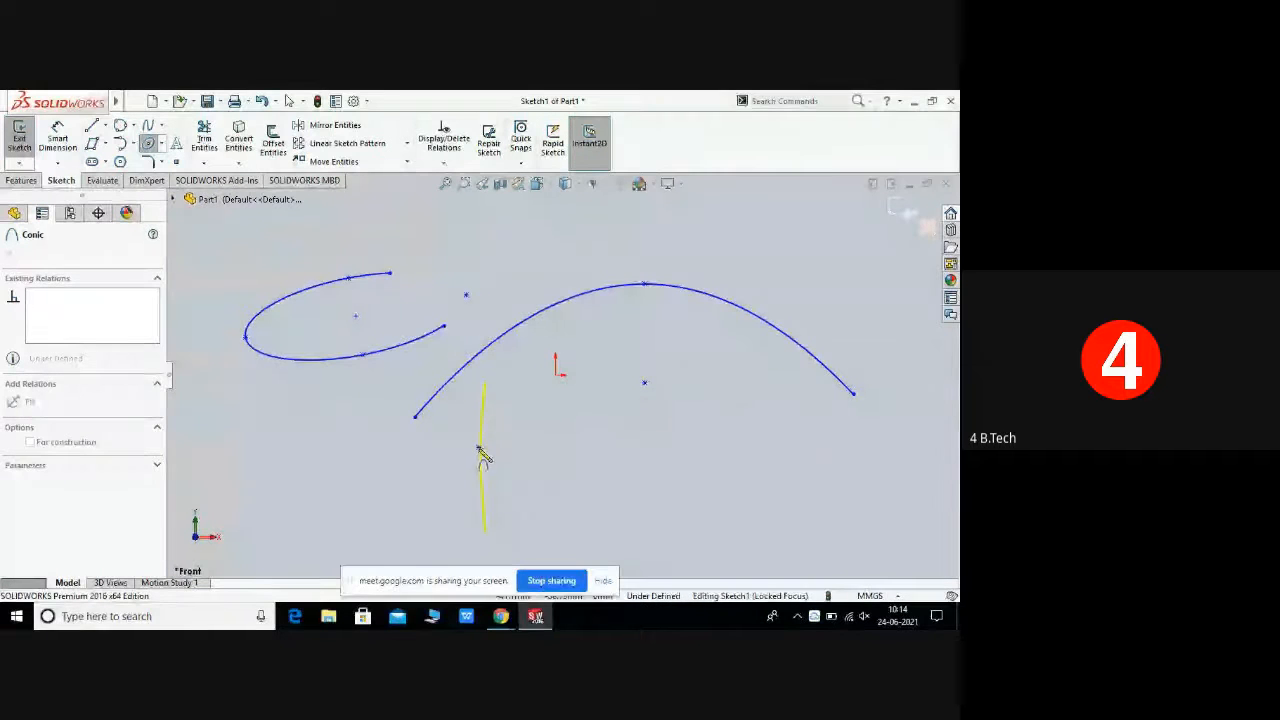
pyautogui.click(720, 432)
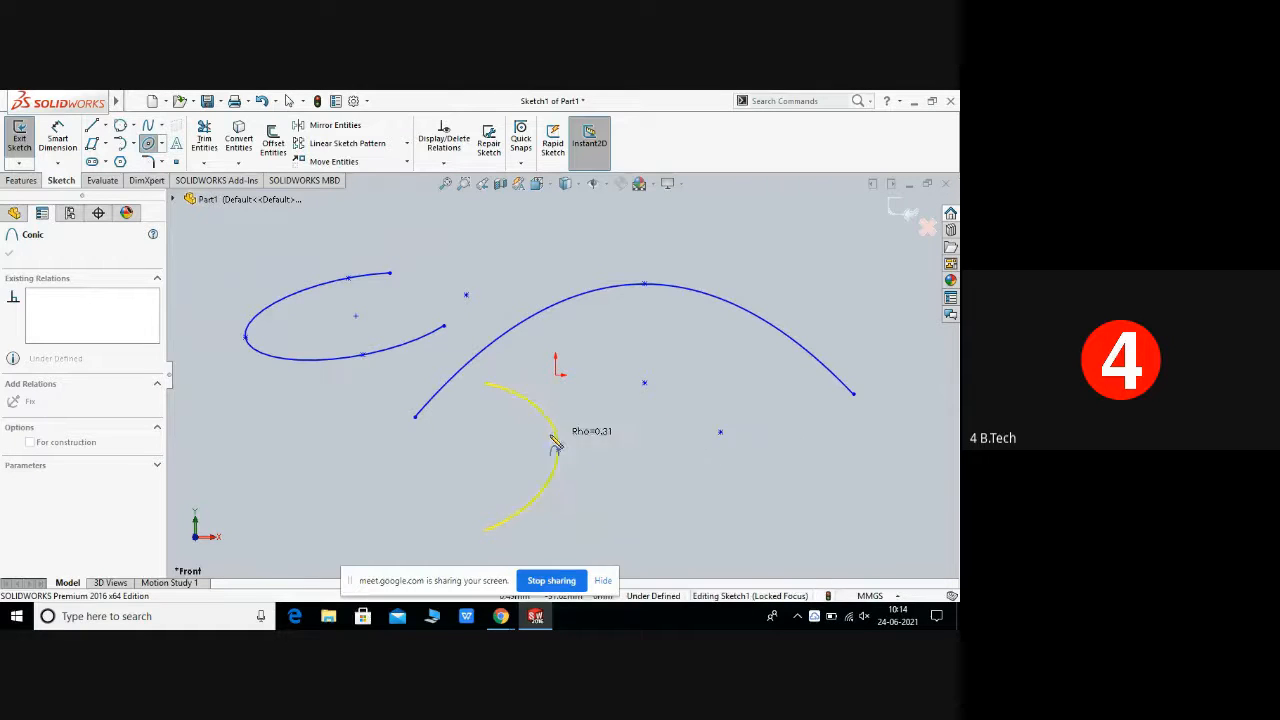
pyautogui.click(641, 442)
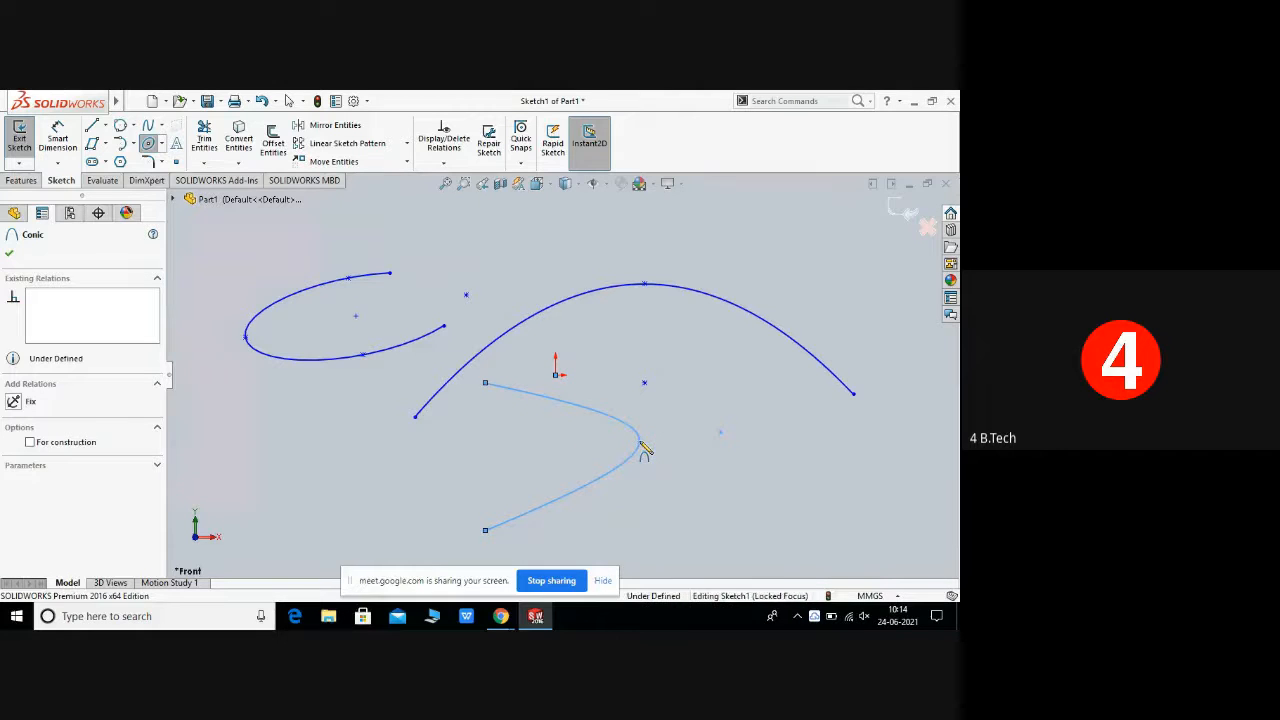
pyautogui.rightClick(644, 449)
pyautogui.click(667, 453)
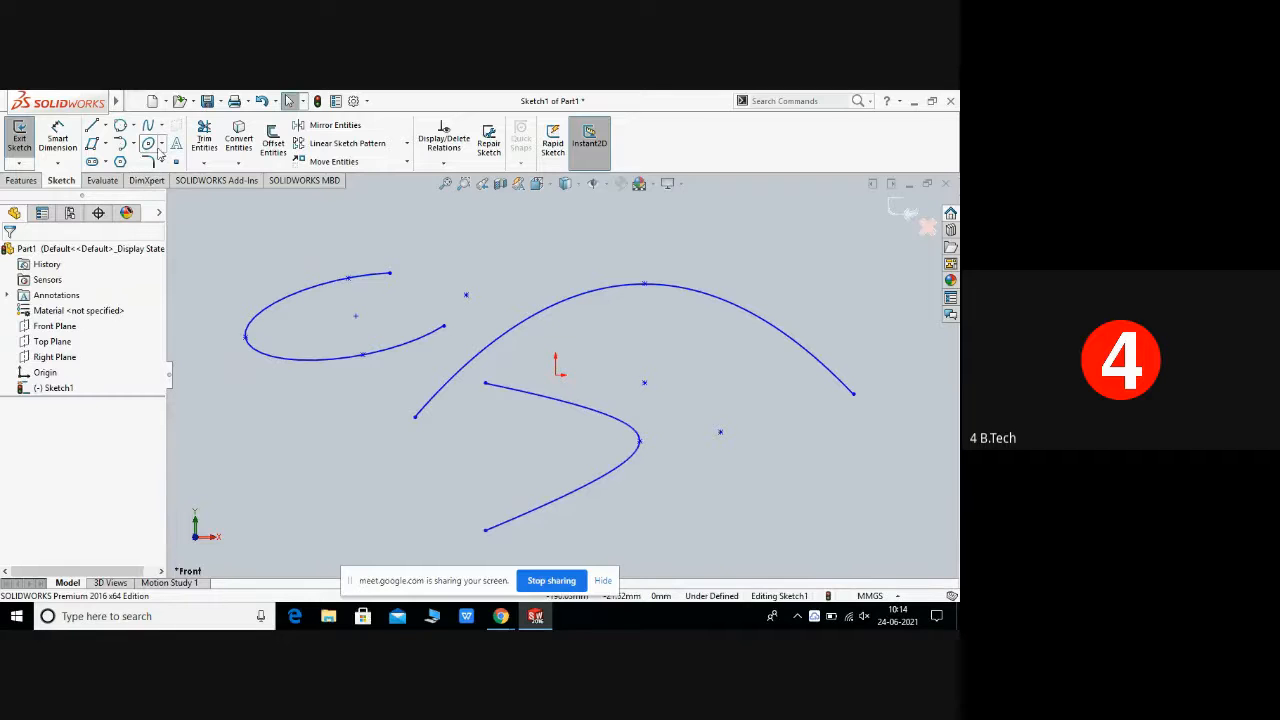
# Step: Box-select the partial ellipse, parabola and conic and delete them
pyautogui.click(161, 144)
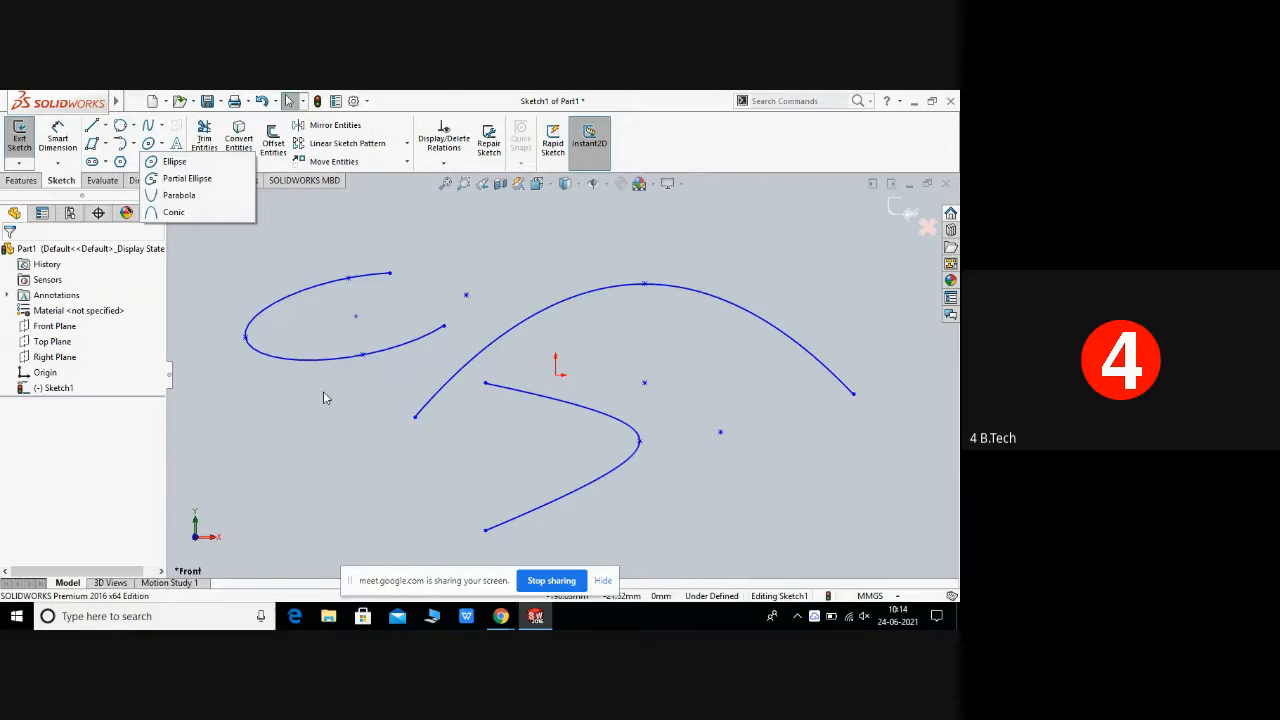
pyautogui.click(326, 420)
pyautogui.moveTo(235, 236); pyautogui.dragTo(879, 531)
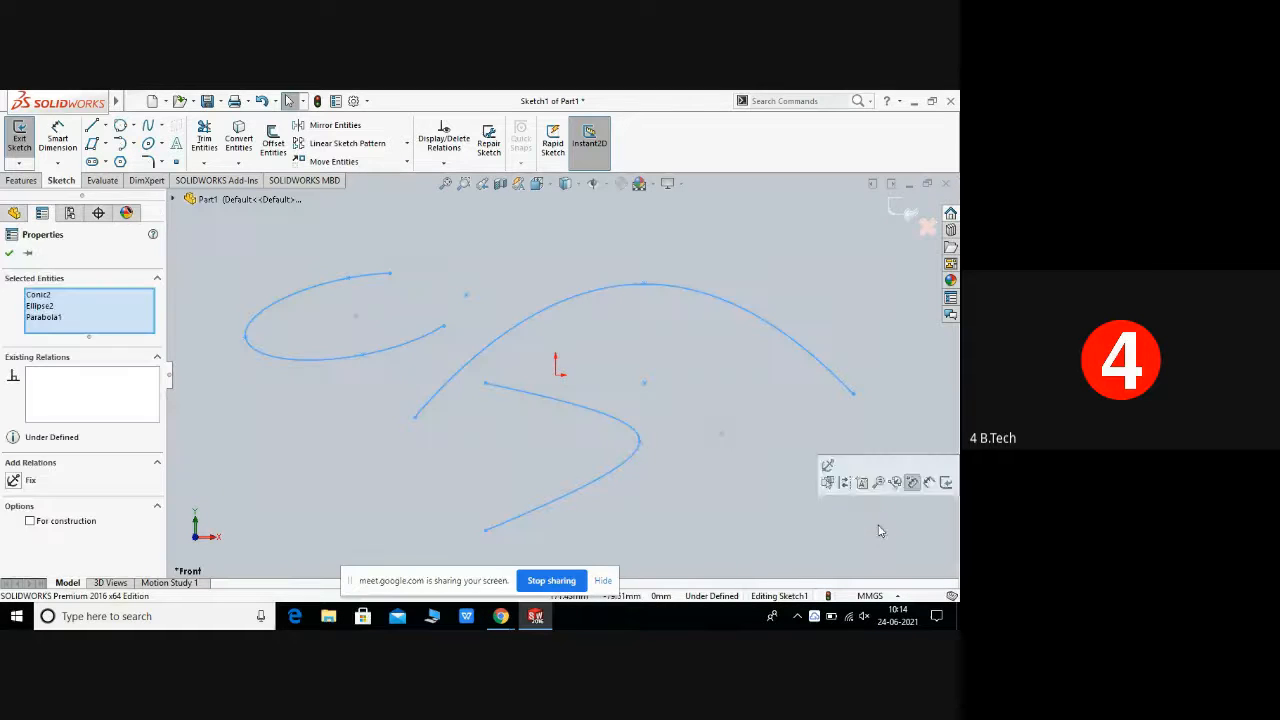
pyautogui.rightClick(714, 417)
pyautogui.click(760, 517)
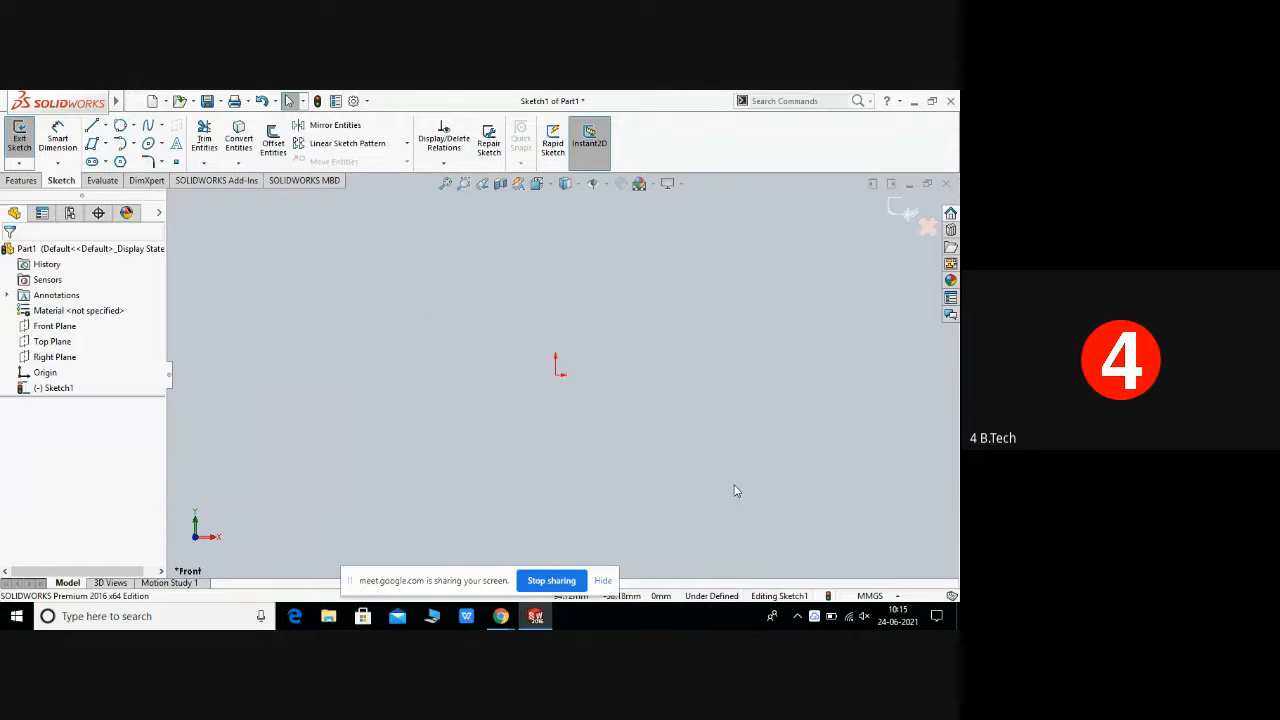
# Step: Sketch a horizontal straight slot about 83 mm long and 44 mm wide left of the origin with the Straight Slot tool
pyautogui.click(106, 163)
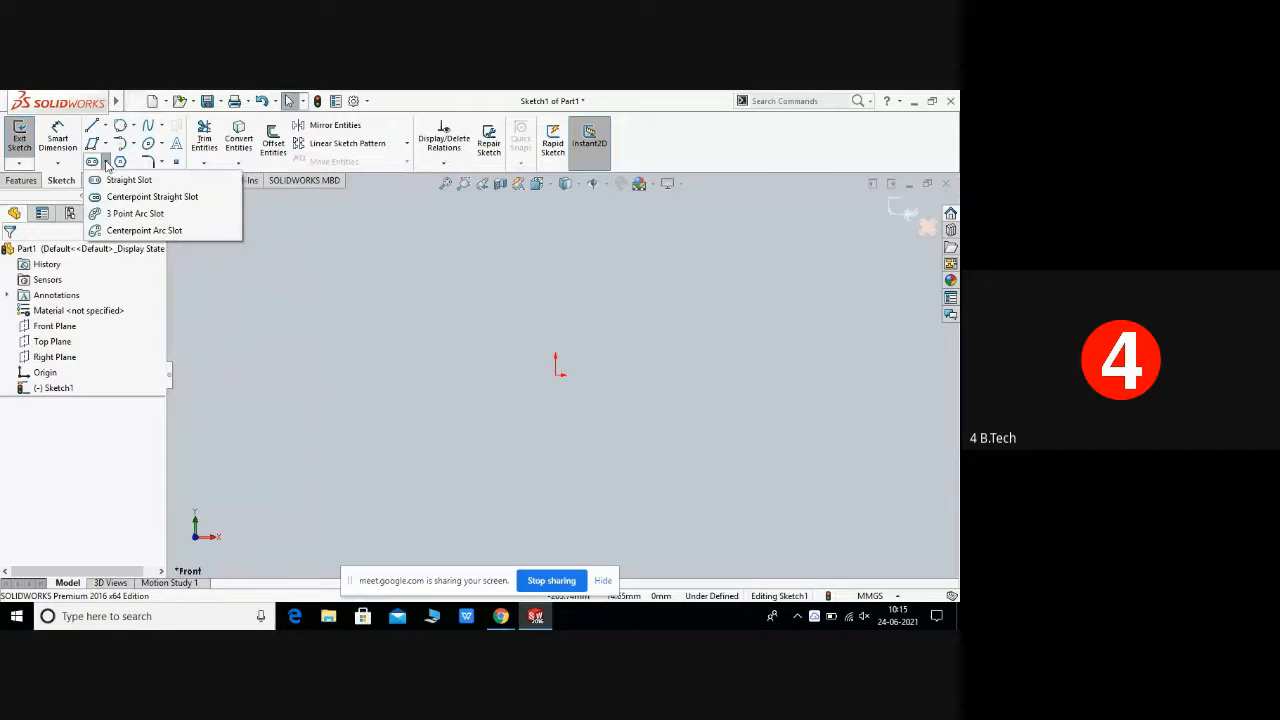
pyautogui.click(106, 163)
pyautogui.click(106, 163)
pyautogui.click(106, 166)
pyautogui.click(96, 164)
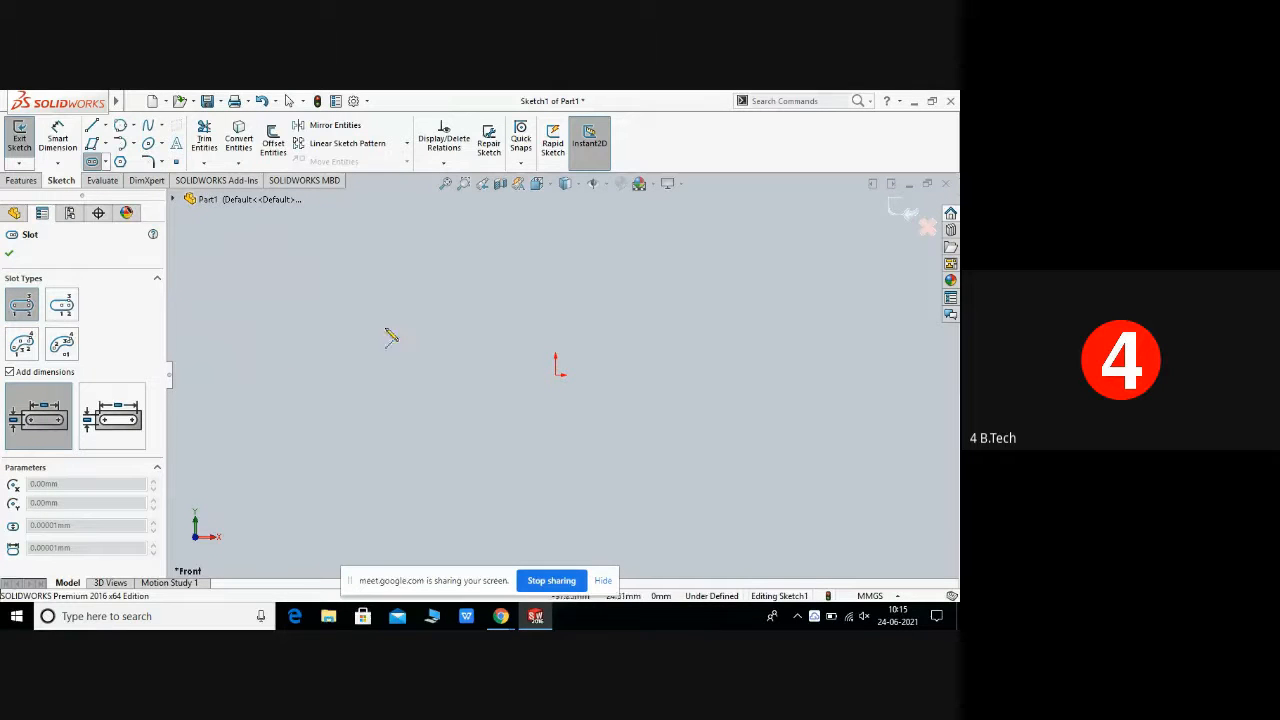
pyautogui.click(352, 333)
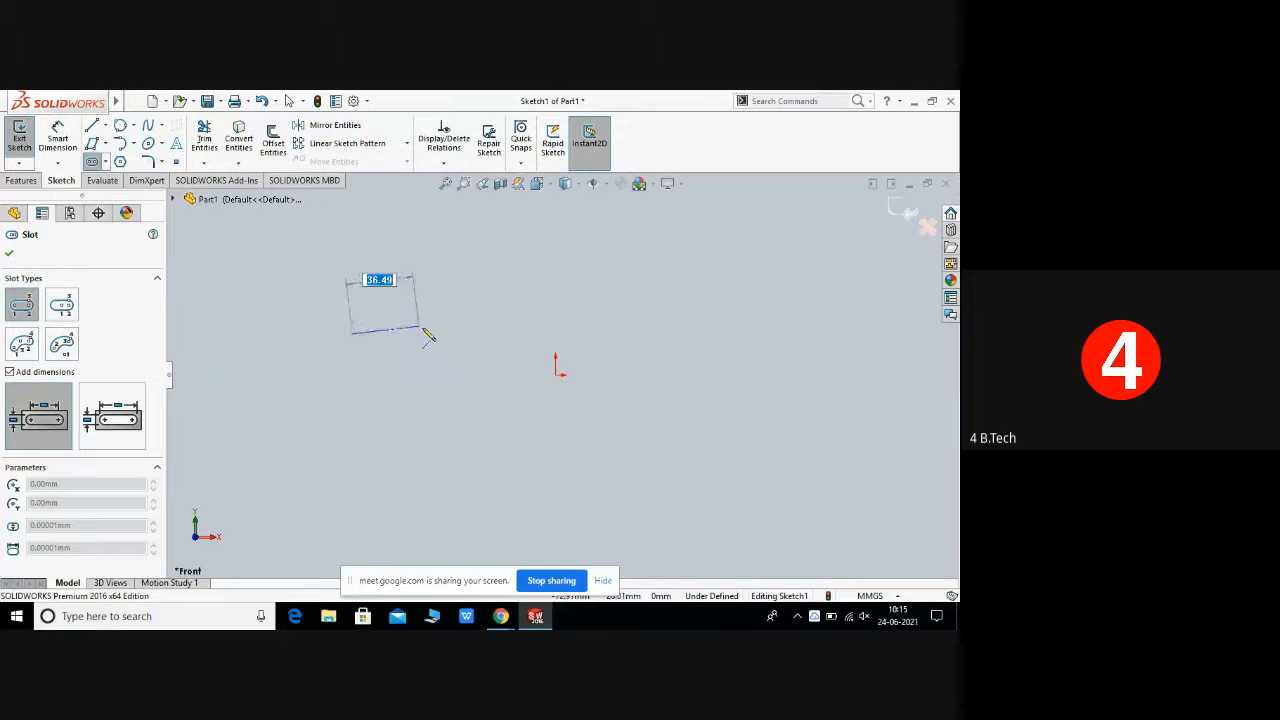
pyautogui.click(508, 334)
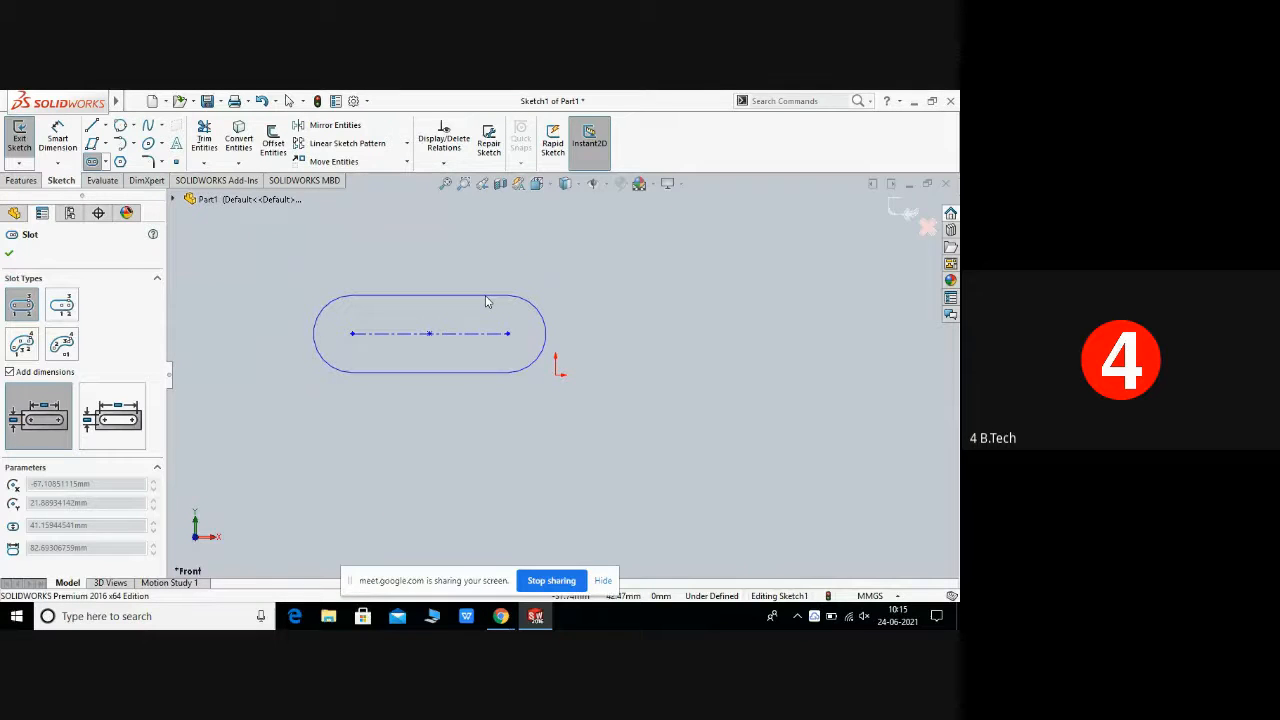
pyautogui.click(487, 299)
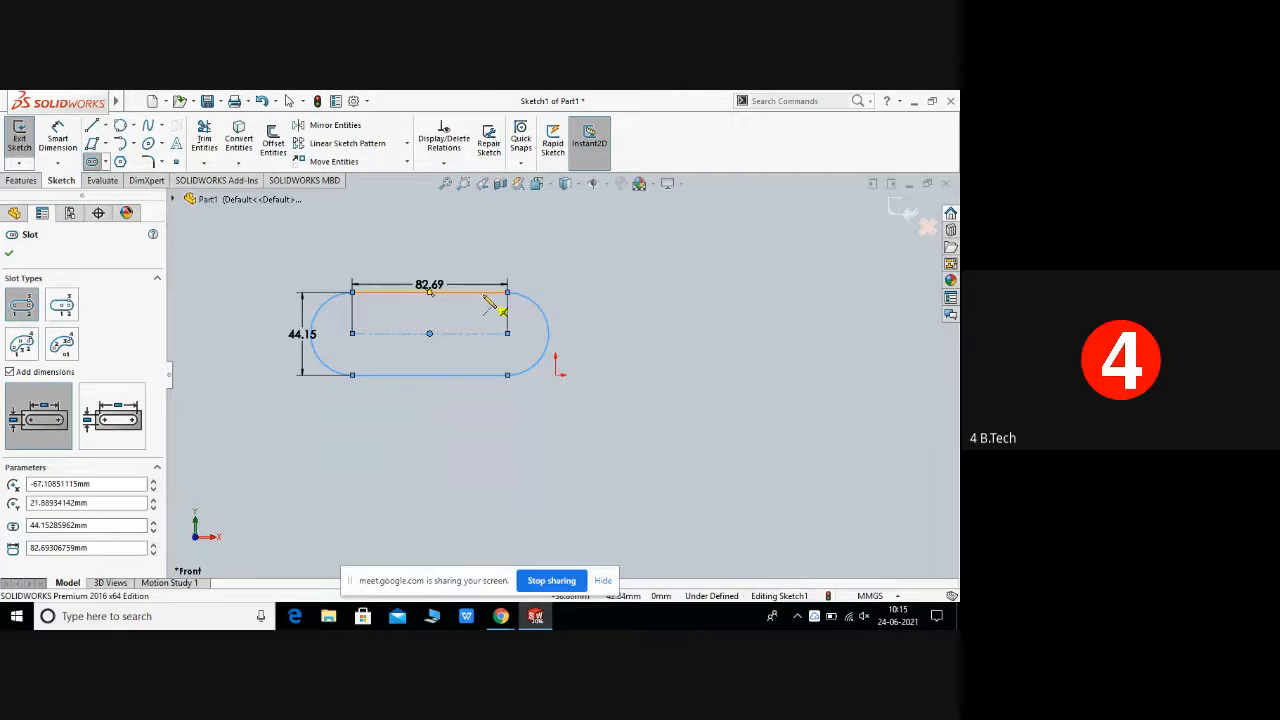
# Step: Set the slot length to 90 mm in the slot parameters
pyautogui.rightClick(490, 304)
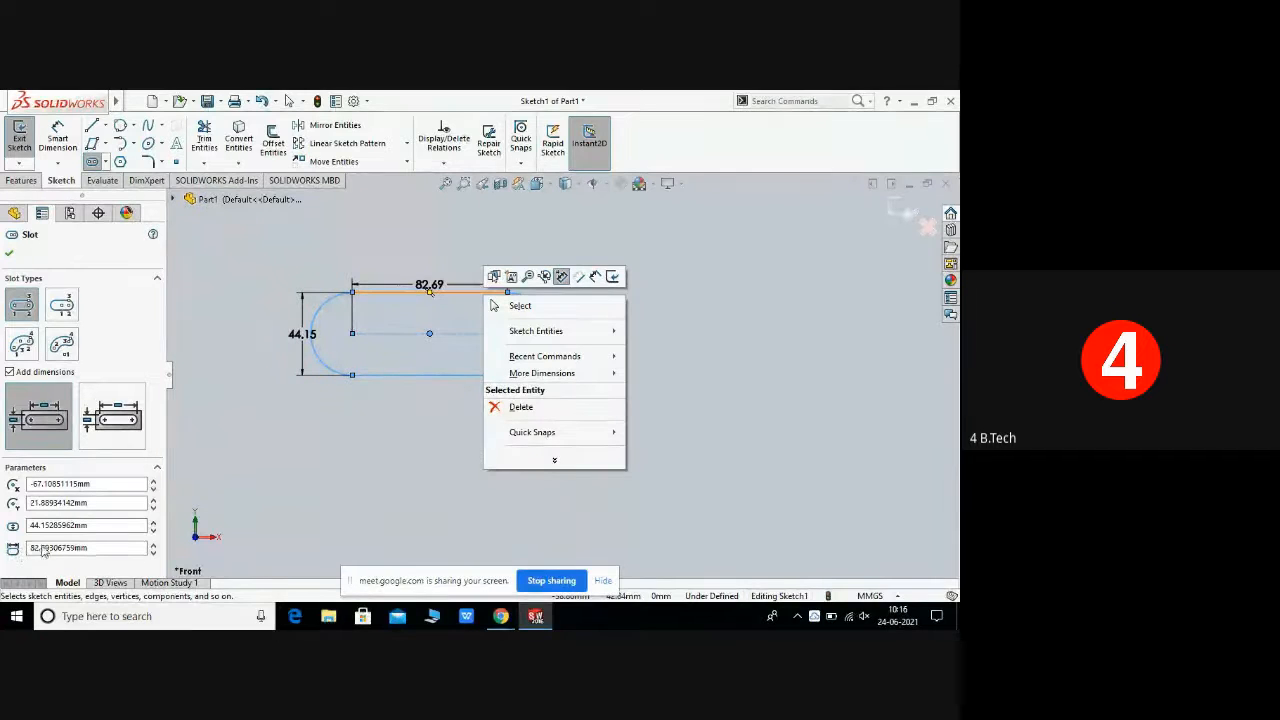
pyautogui.click(111, 549)
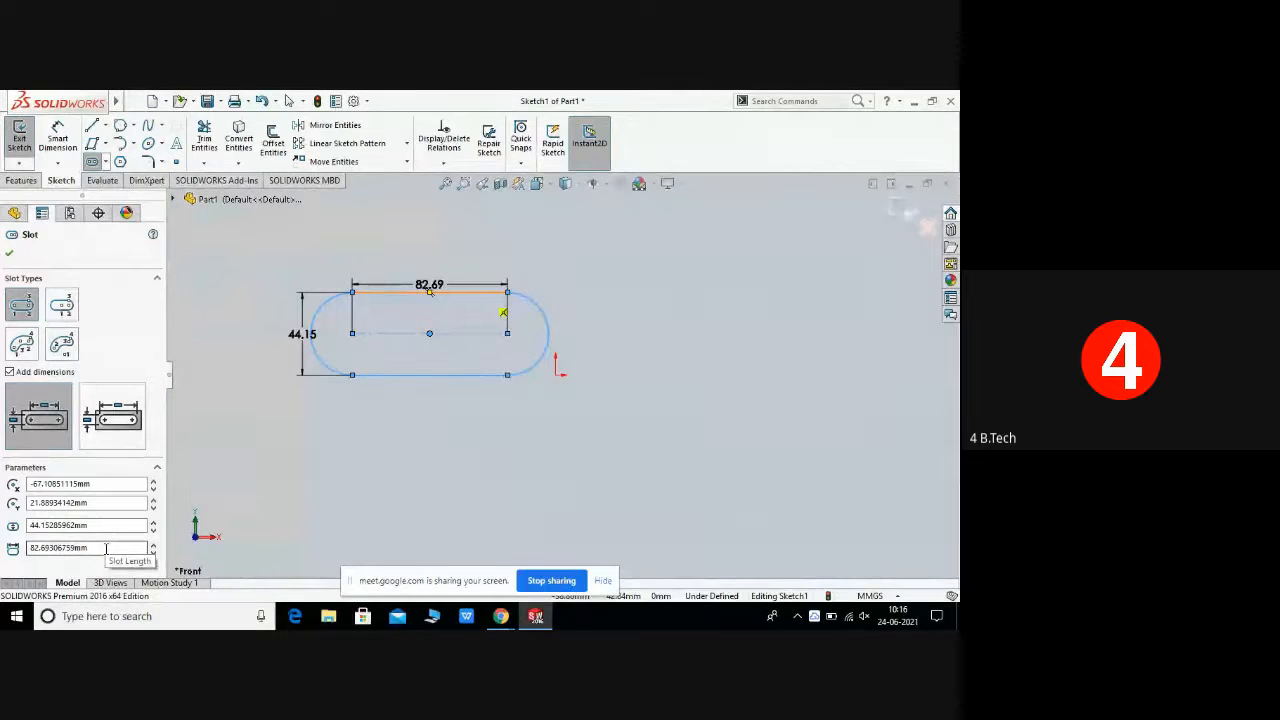
pyautogui.doubleClick(106, 549)
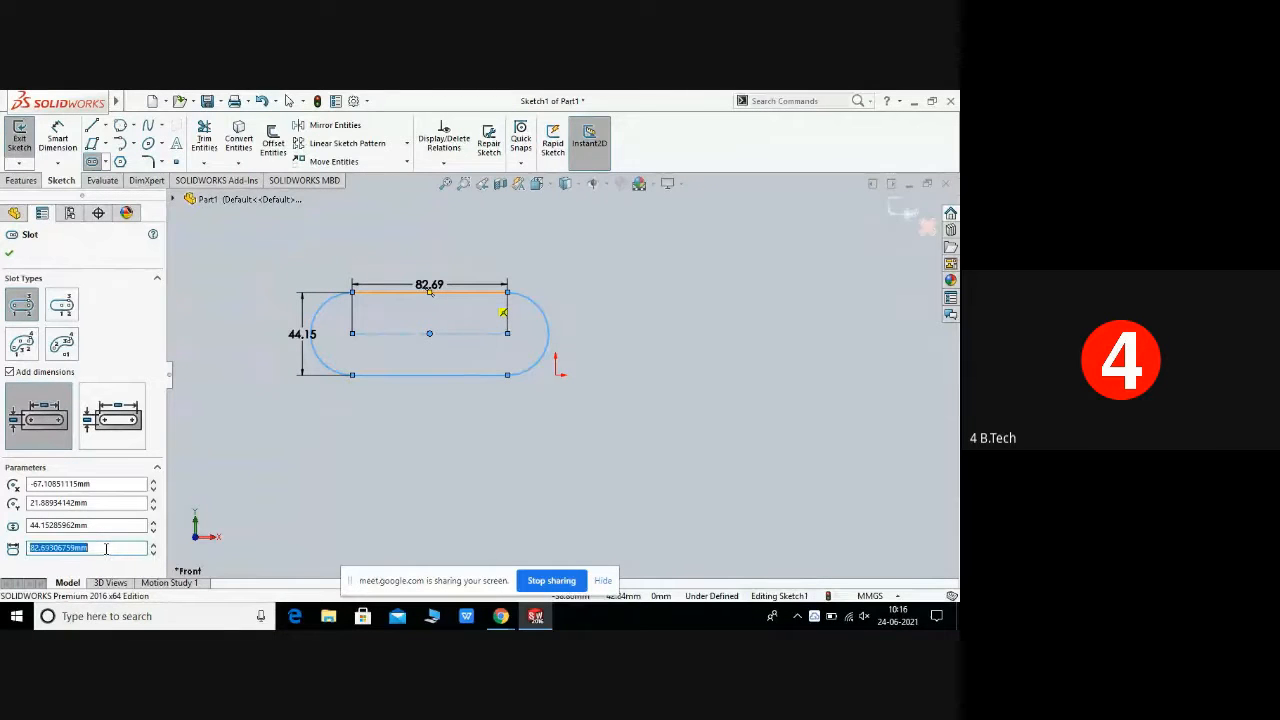
pyautogui.write('90.00mm')
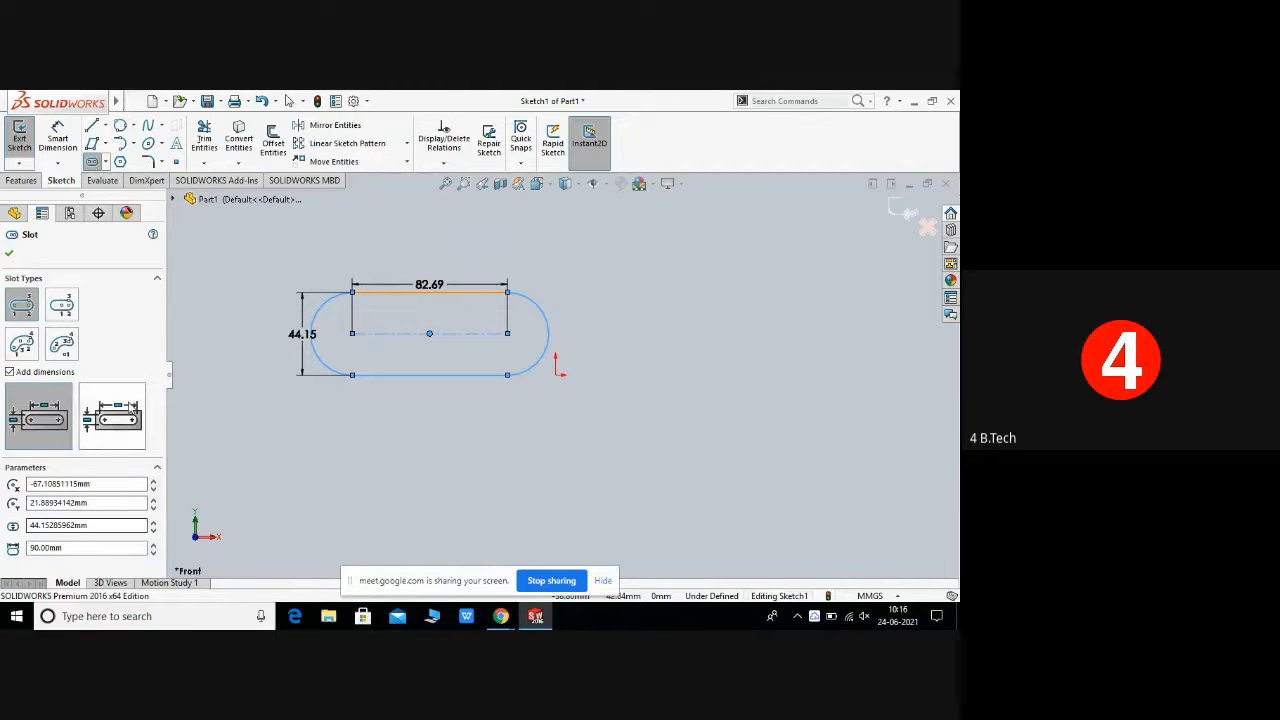
# Step: Switch the slot's length dimensioning to overall length and close the Slot tool
pyautogui.click(112, 415)
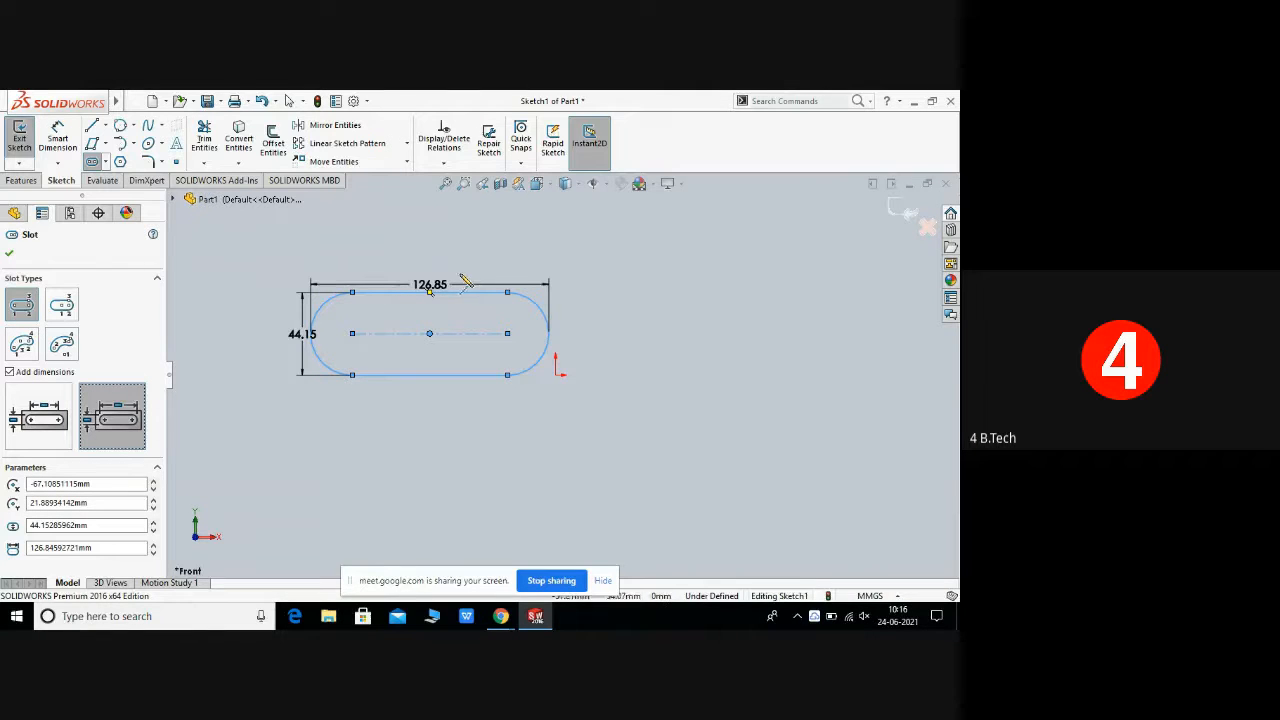
pyautogui.rightClick(498, 298)
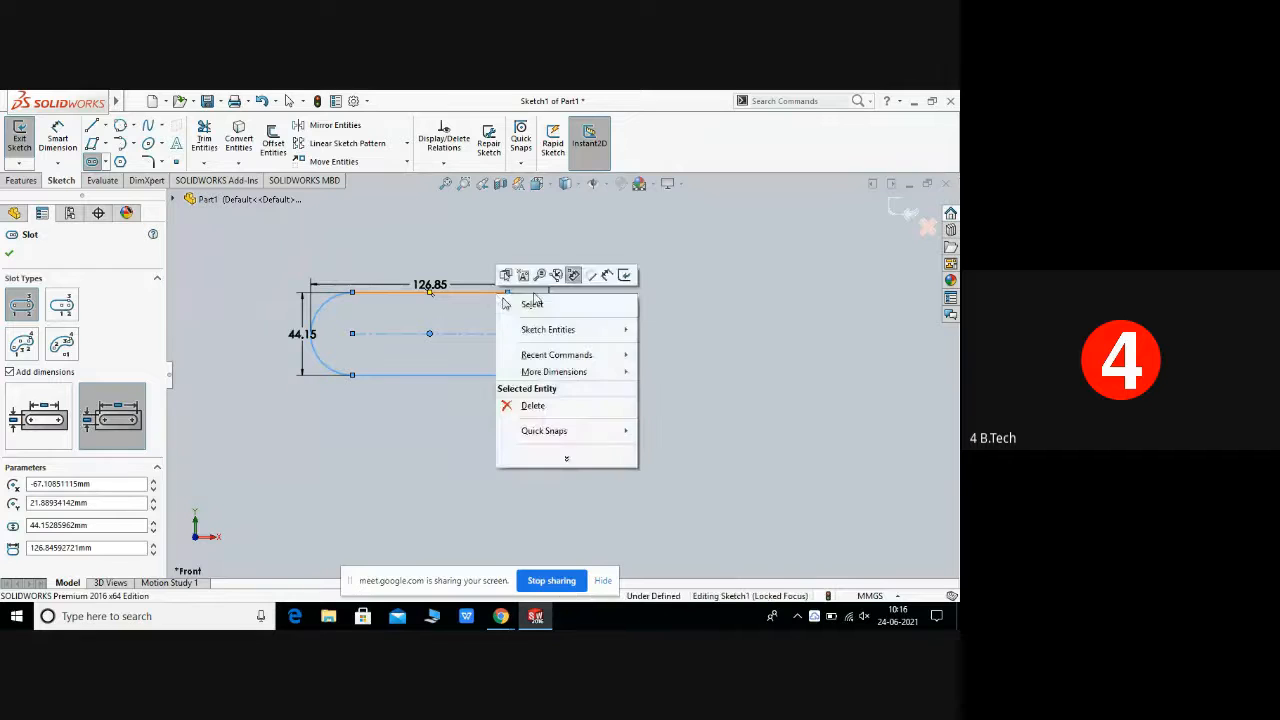
pyautogui.click(558, 307)
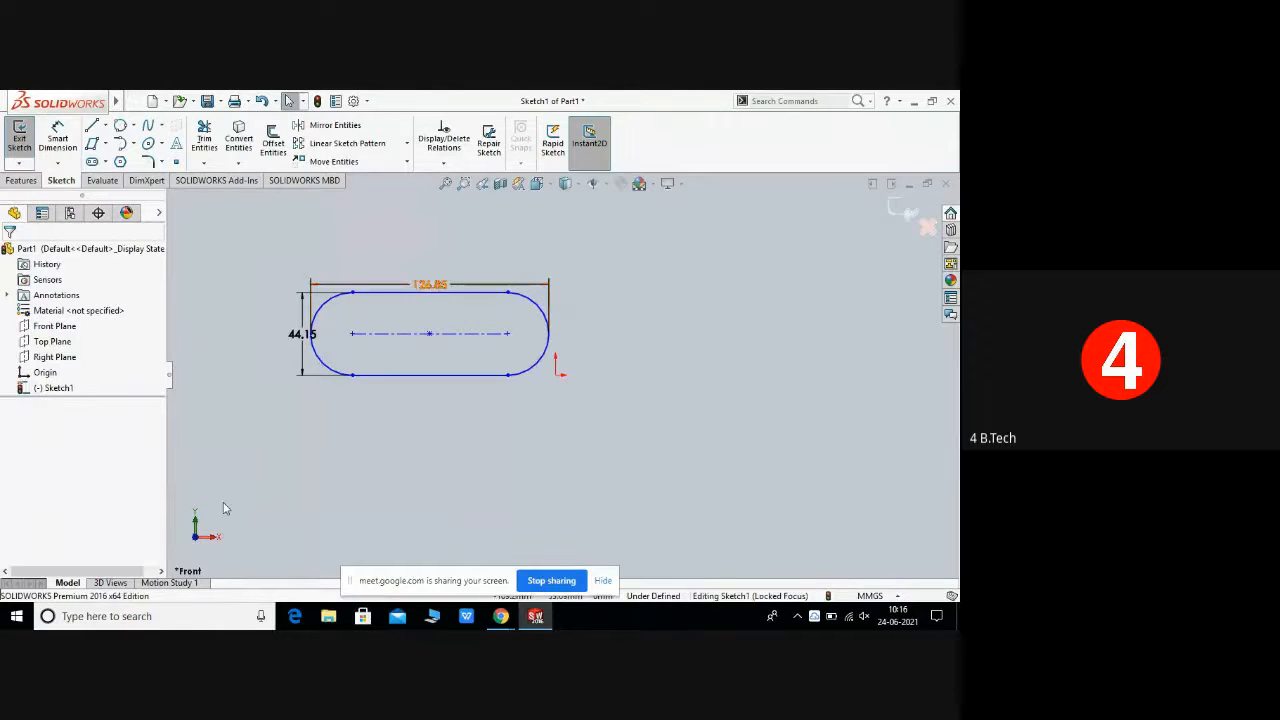
pyautogui.click(397, 376)
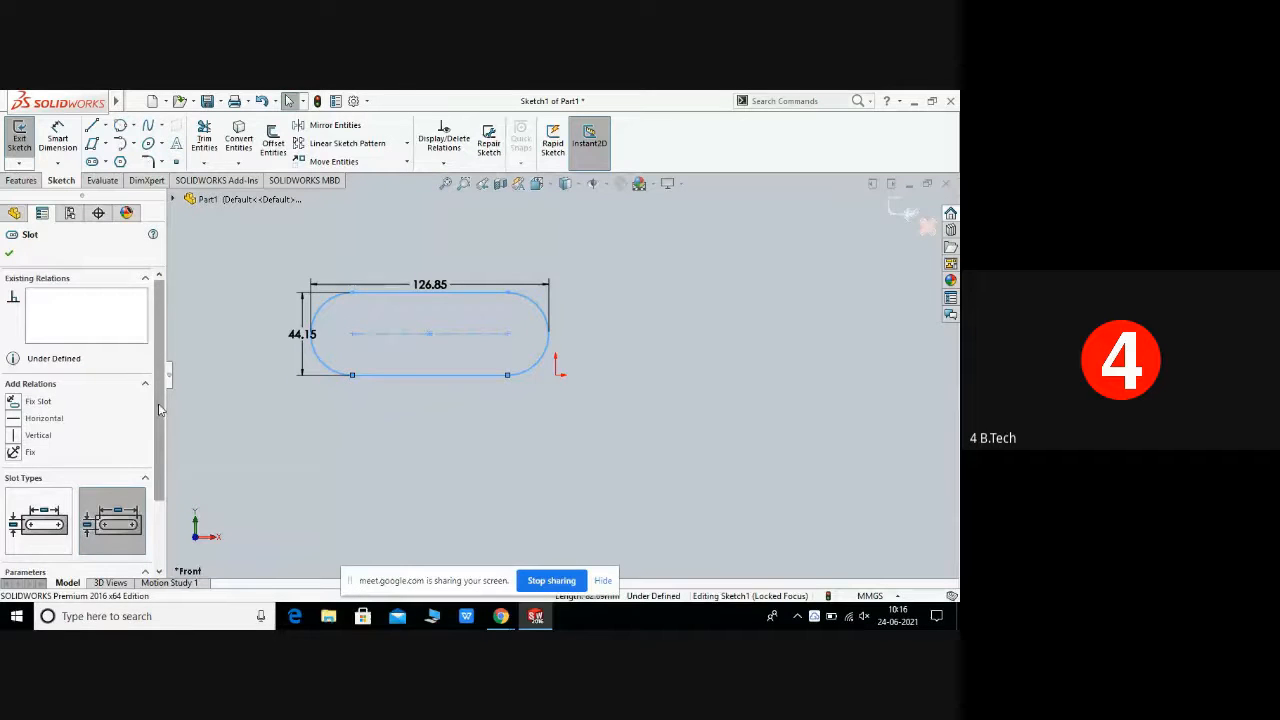
pyautogui.scroll(-3, 158, 403)
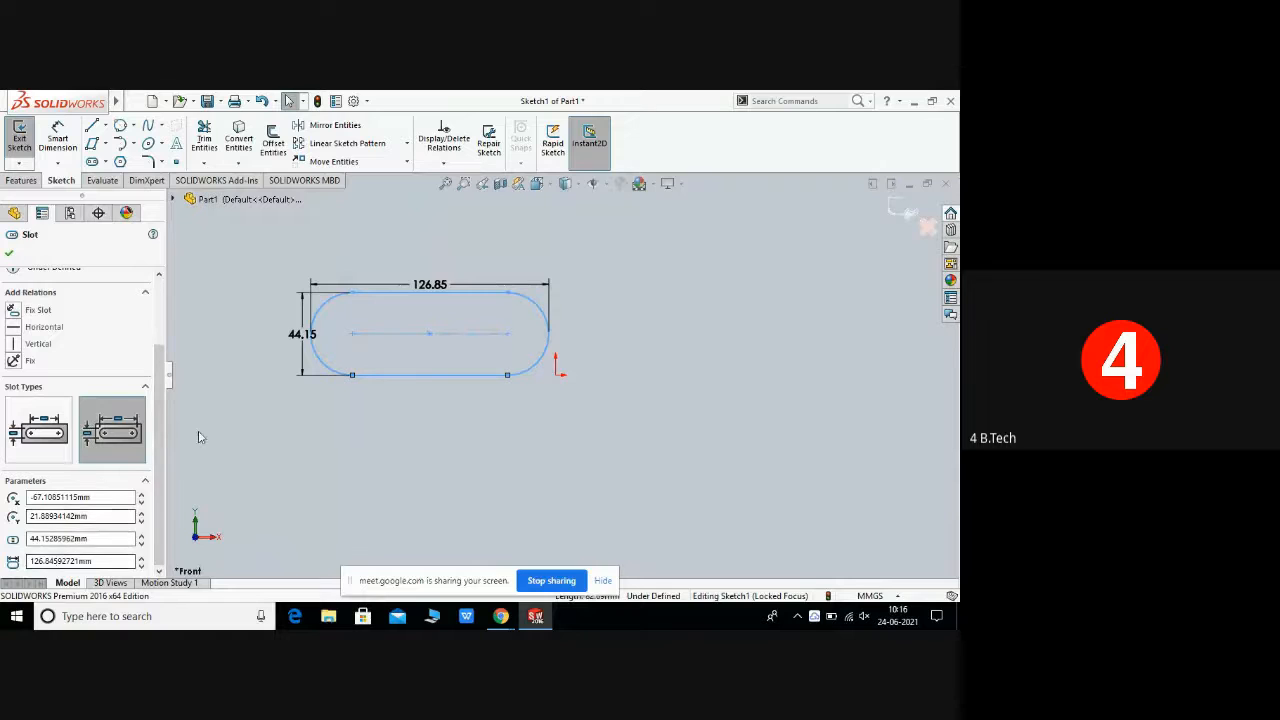
pyautogui.click(10, 253)
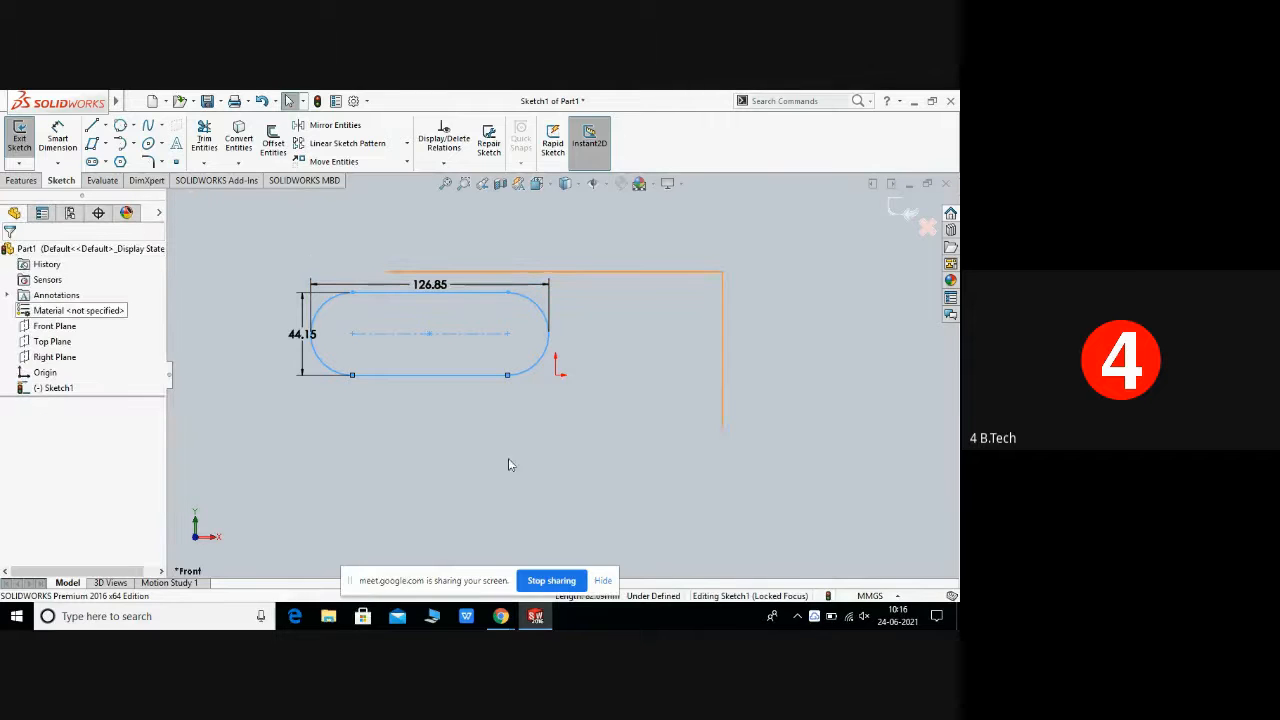
pyautogui.rightClick(662, 324)
pyautogui.click(617, 468)
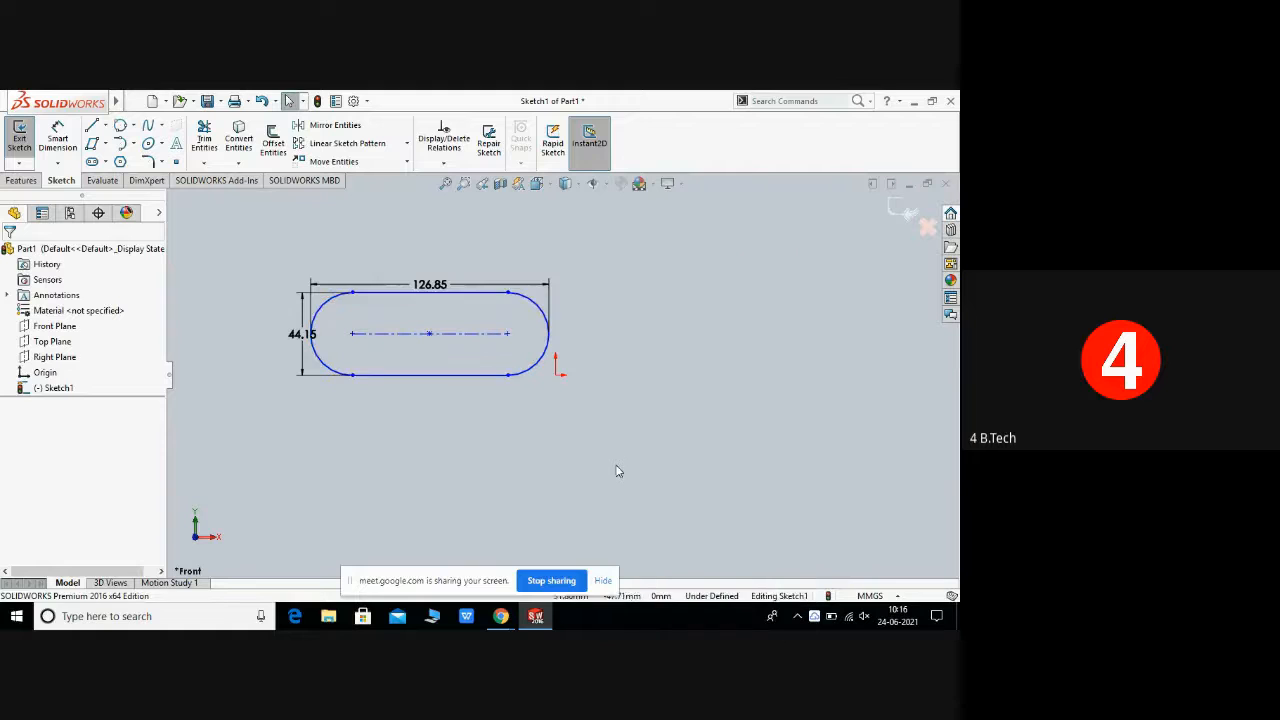
# Step: Box-select the straight slot with its dimensions and delete it
pyautogui.moveTo(245, 226)
pyautogui.mouseDown()
pyautogui.moveTo(387, 401)
pyautogui.moveTo(597, 425)
pyautogui.mouseUp()
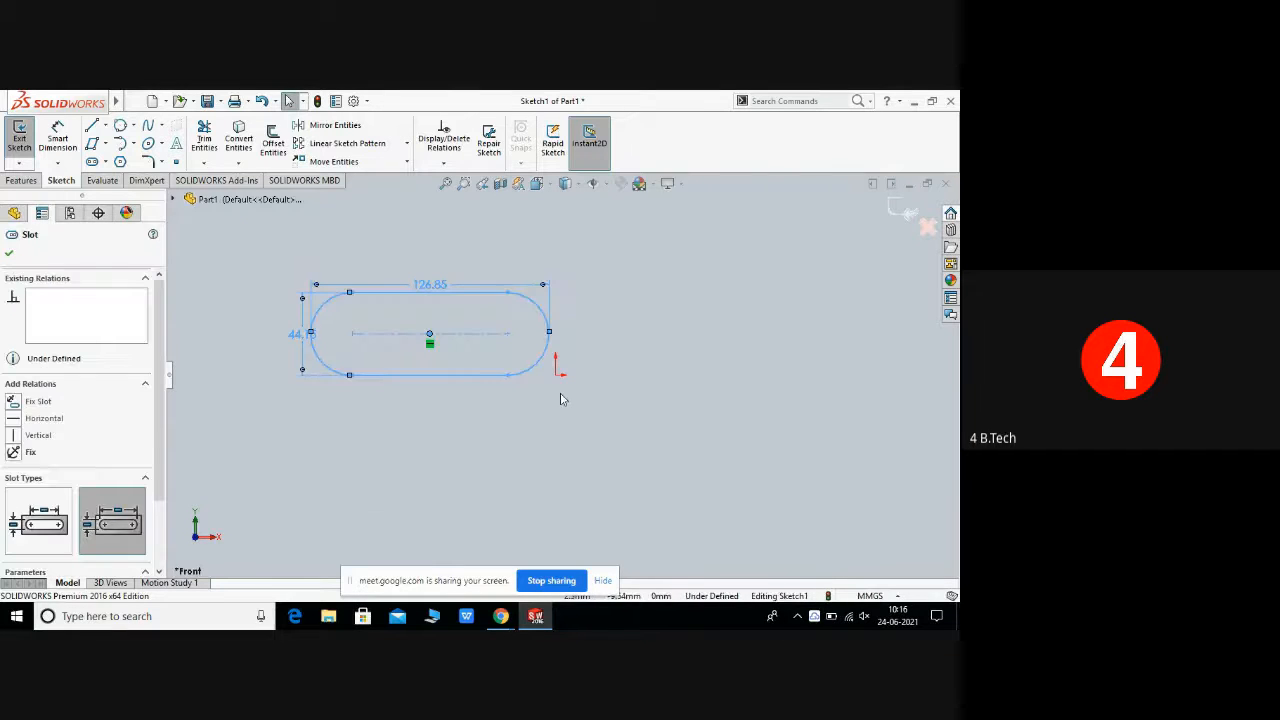
pyautogui.rightClick(560, 399)
pyautogui.click(612, 523)
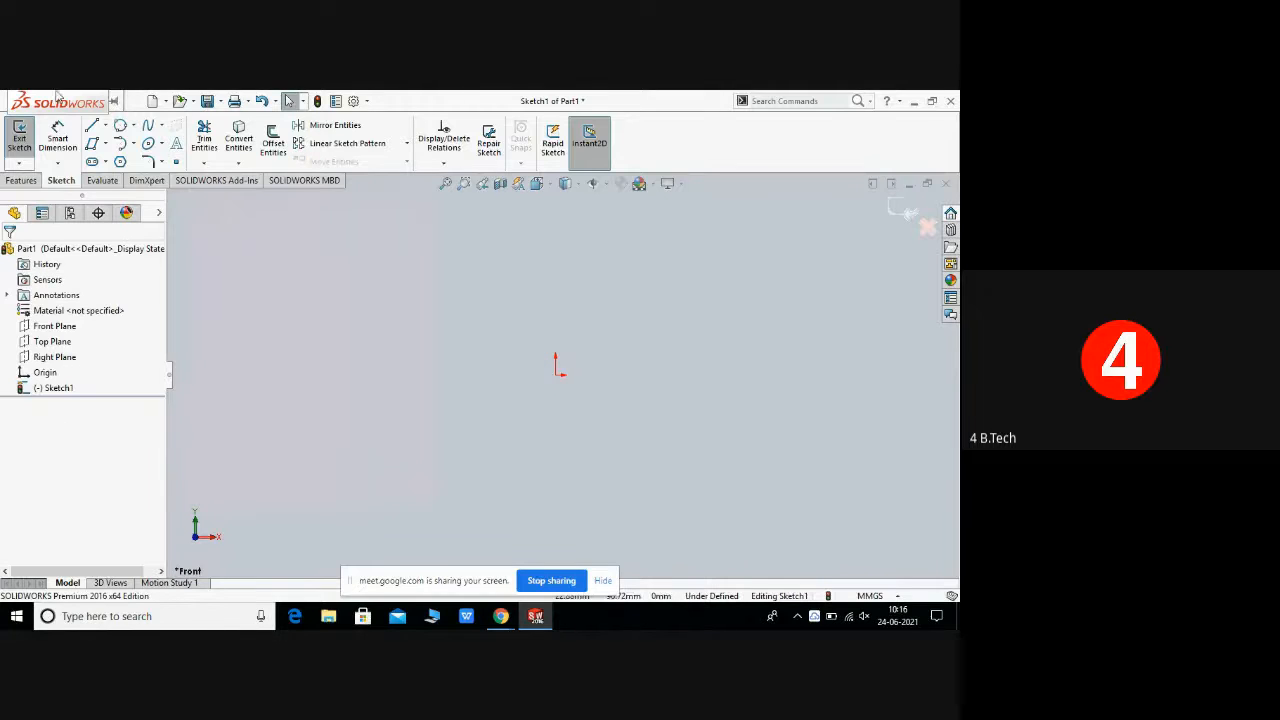
# Step: Sketch a 3 Point Arc Slot with an arc radius of about 237 mm and width about 32 mm around the origin
pyautogui.click(106, 163)
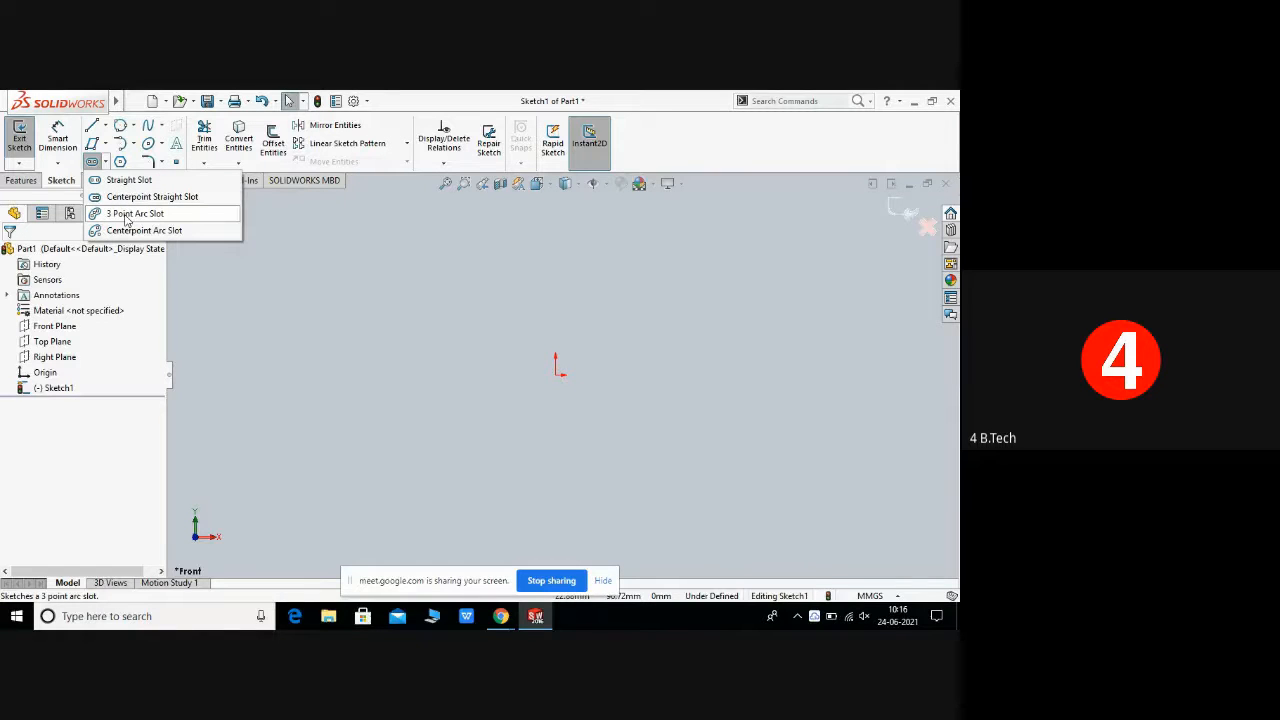
pyautogui.click(127, 214)
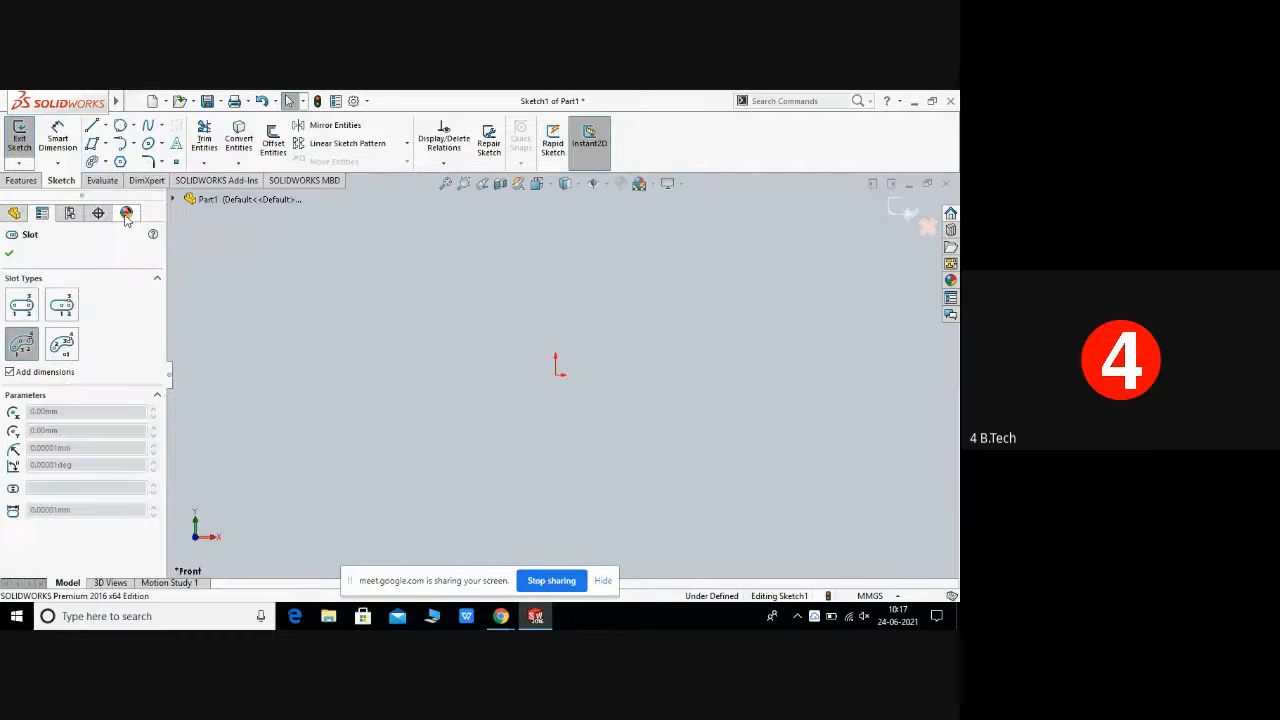
pyautogui.click(355, 392)
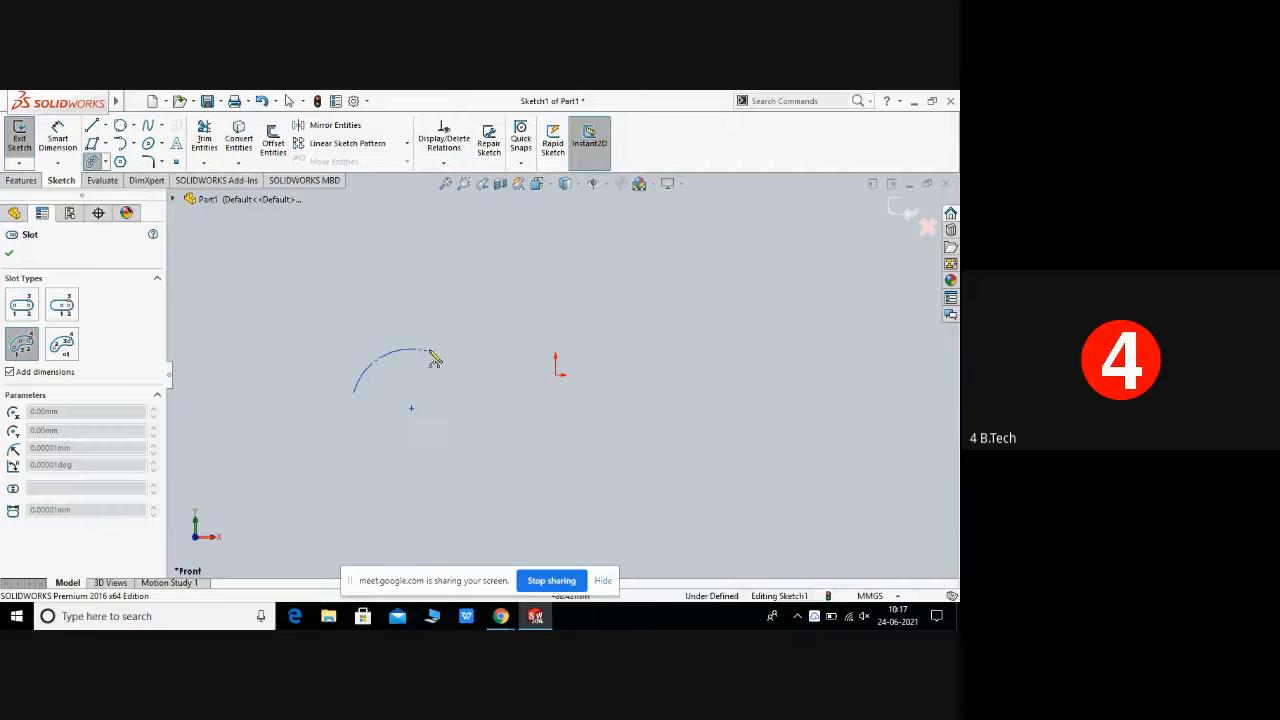
pyautogui.click(483, 342)
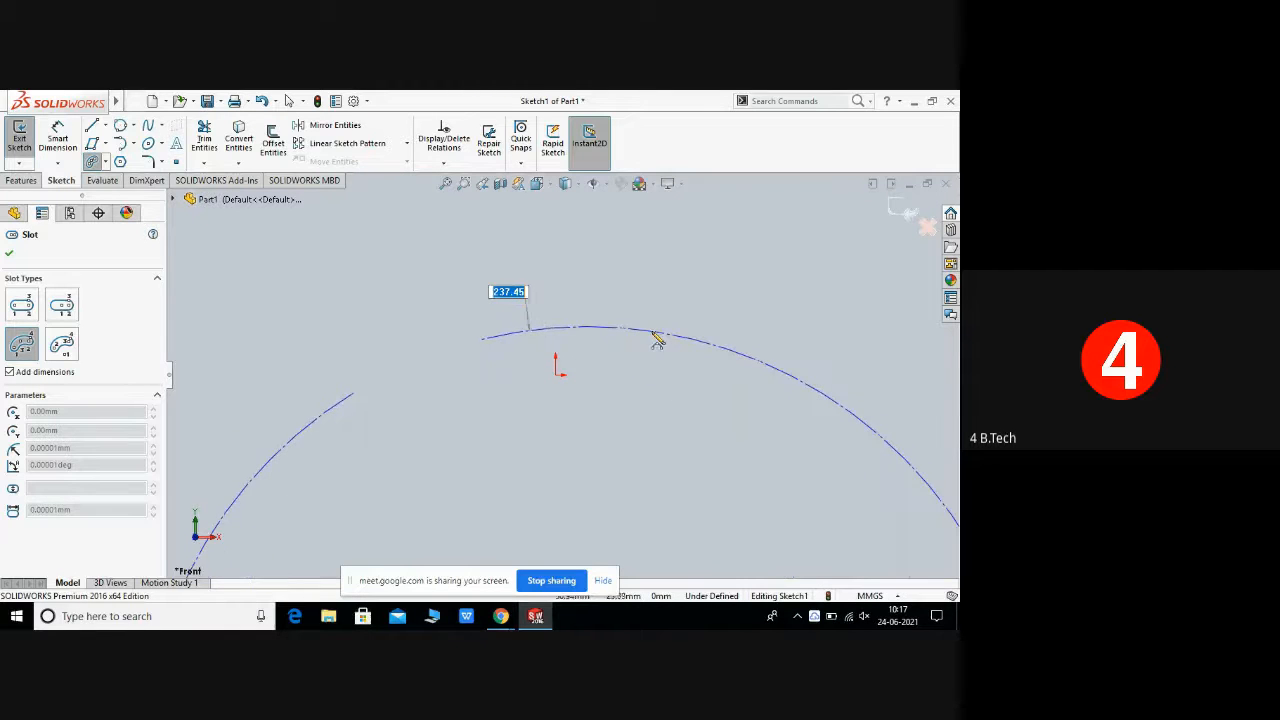
pyautogui.click(653, 336)
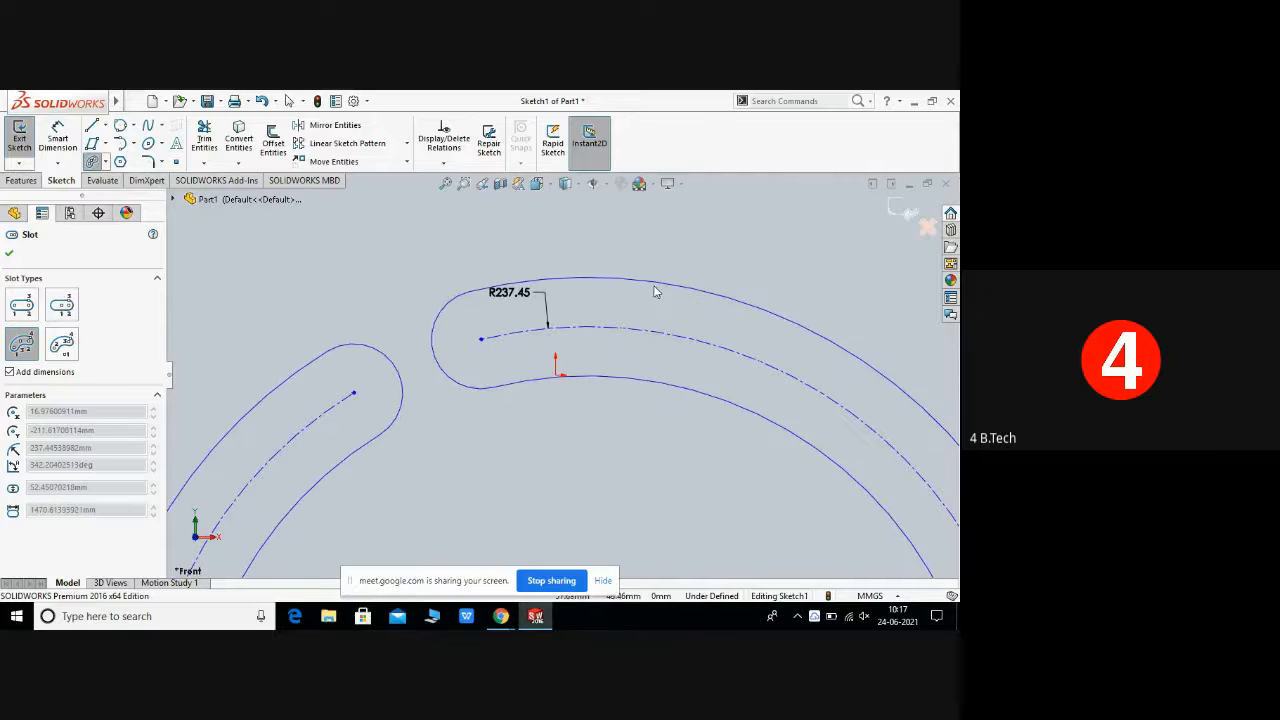
pyautogui.click(665, 306)
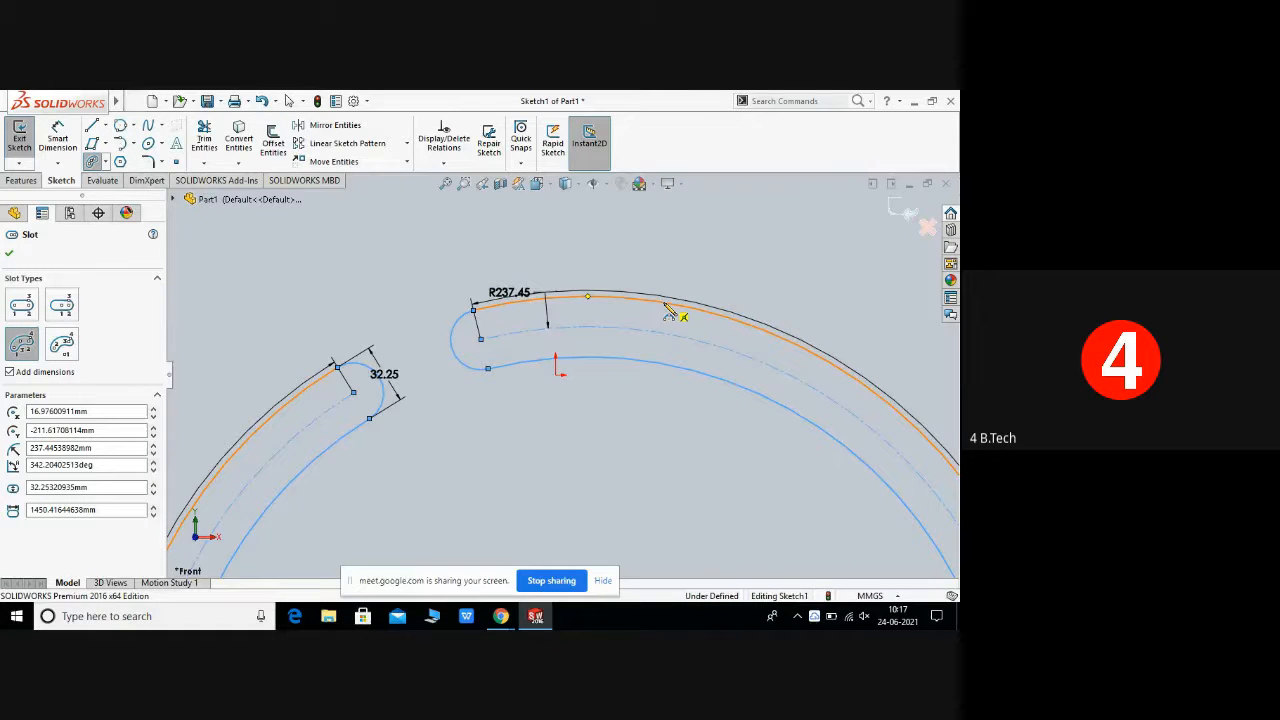
# Step: Close the Slot tool, fit the view, and box-select and delete the 3 Point Arc Slot with its dimensions
pyautogui.rightClick(668, 312)
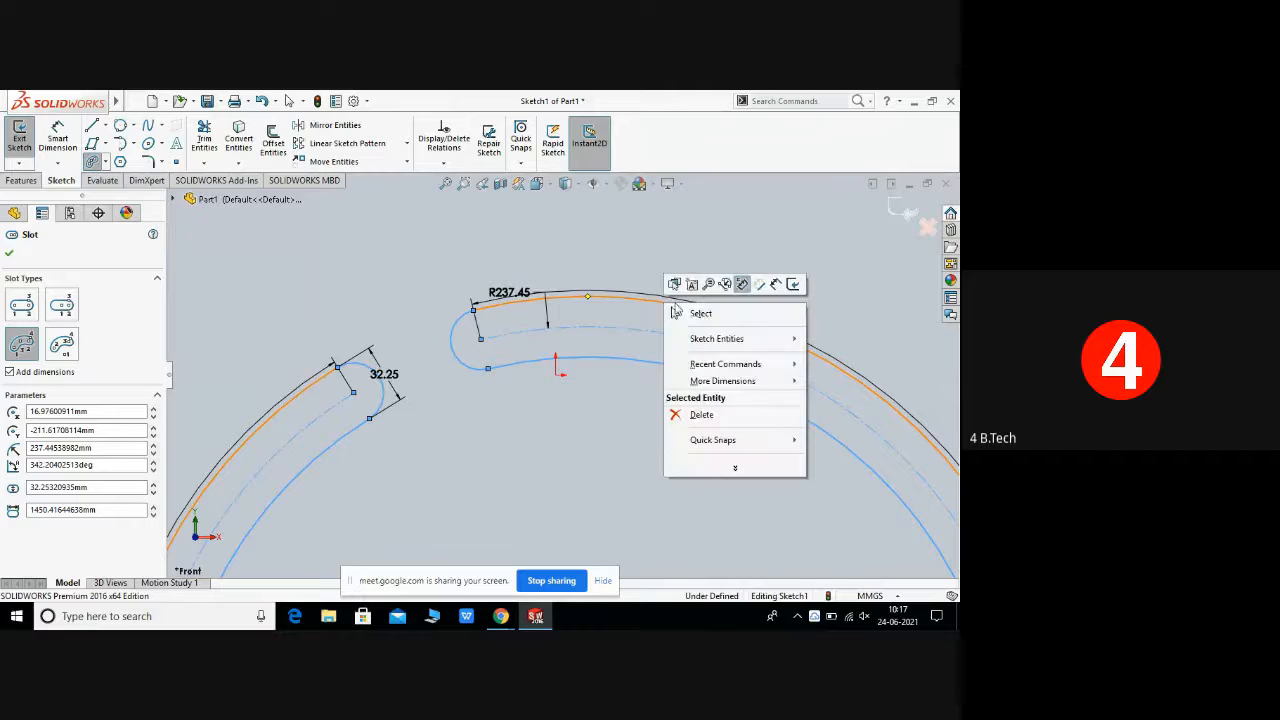
pyautogui.click(702, 315)
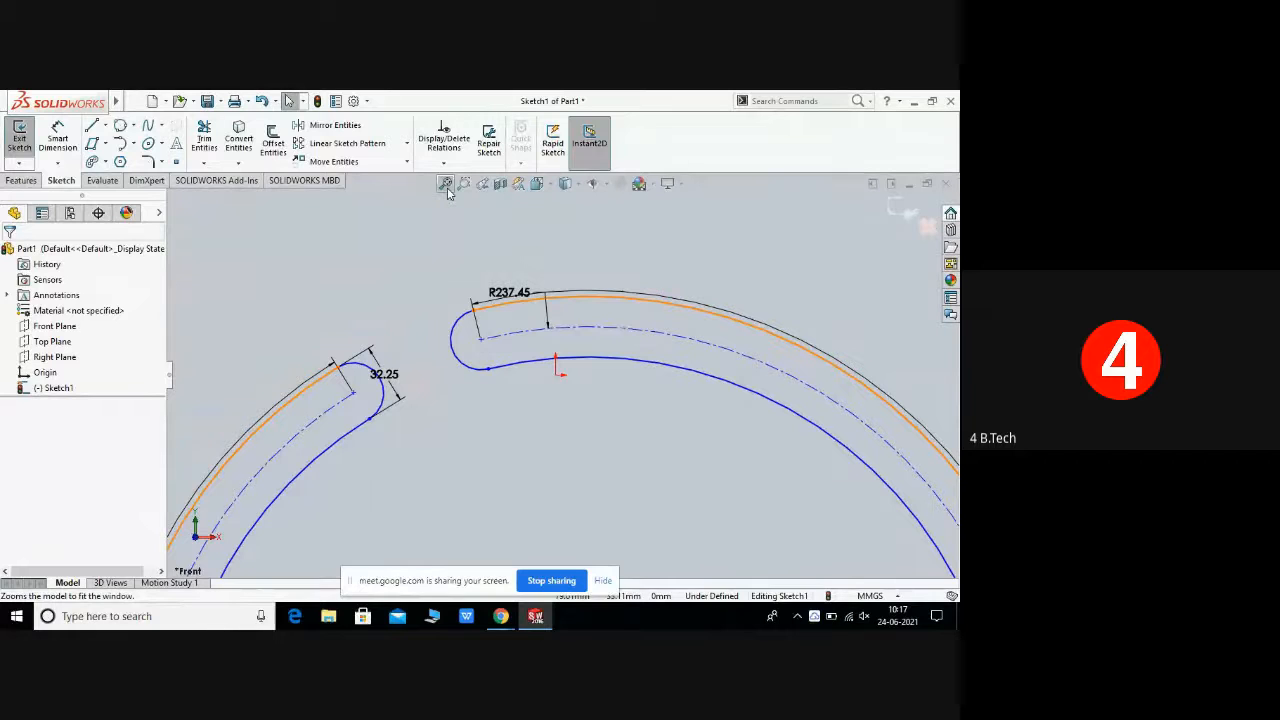
pyautogui.click(446, 185)
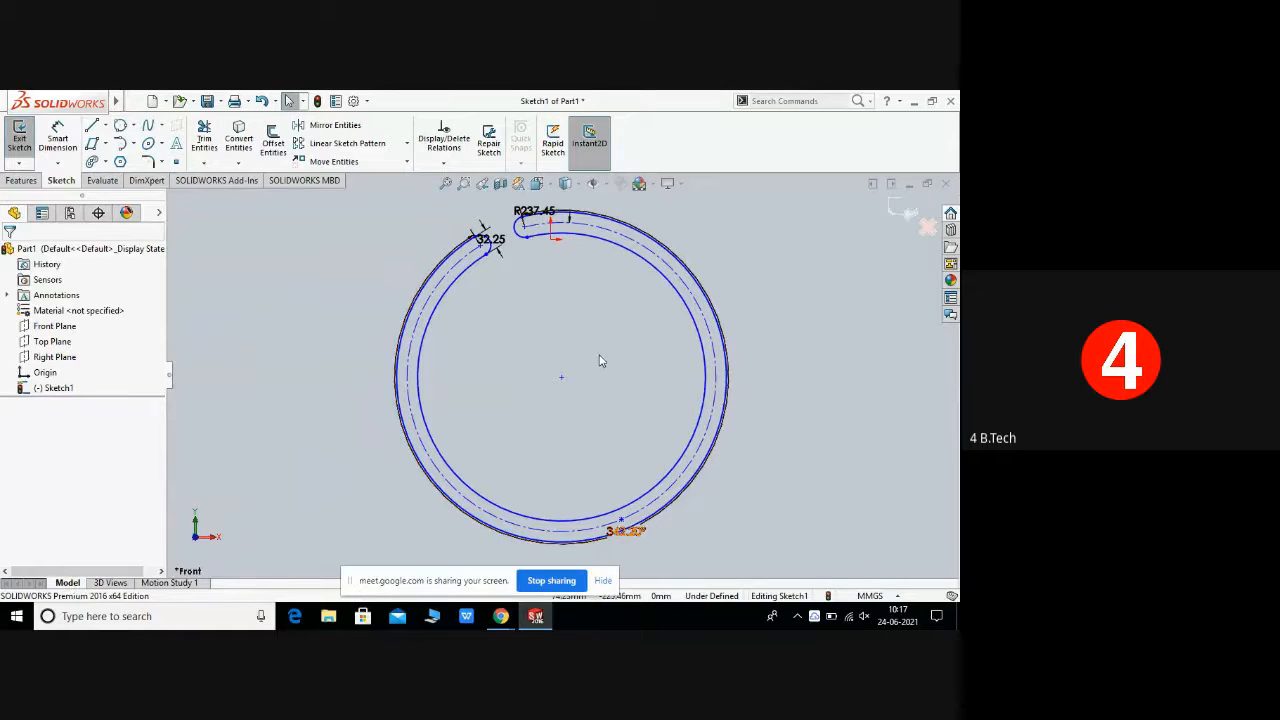
pyautogui.click(436, 376)
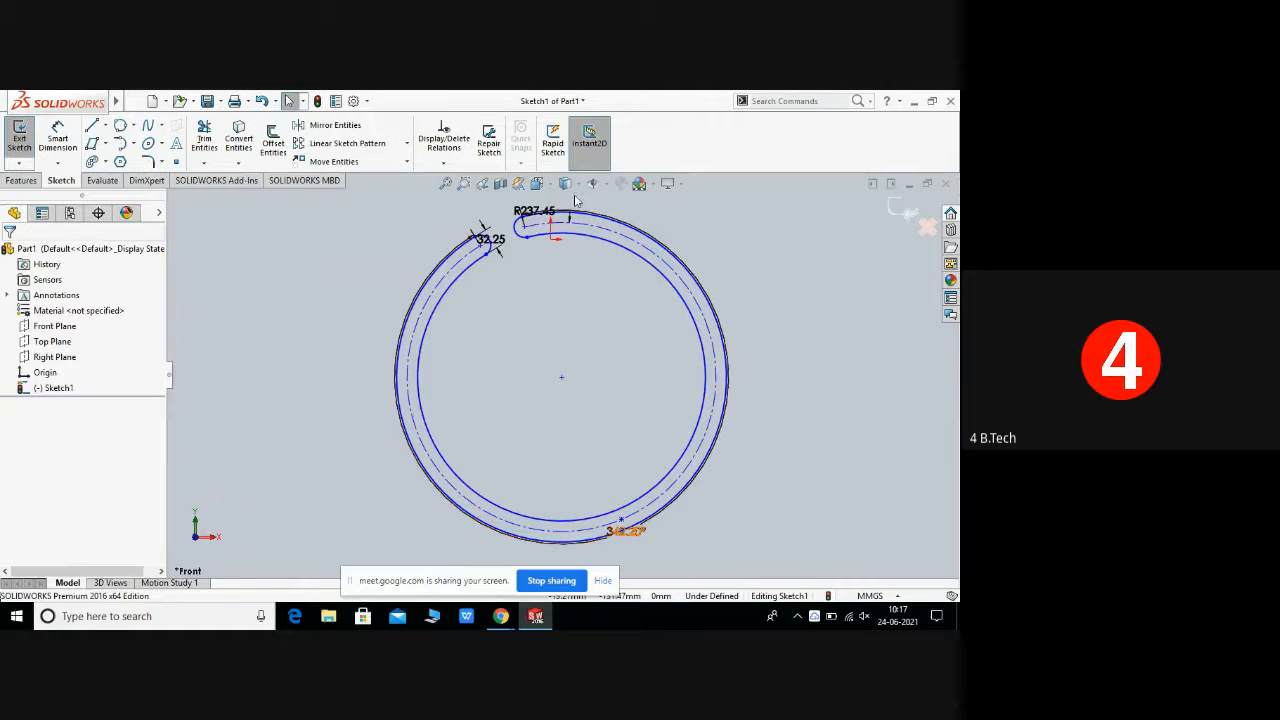
pyautogui.rightClick(278, 295)
pyautogui.press('Escape')
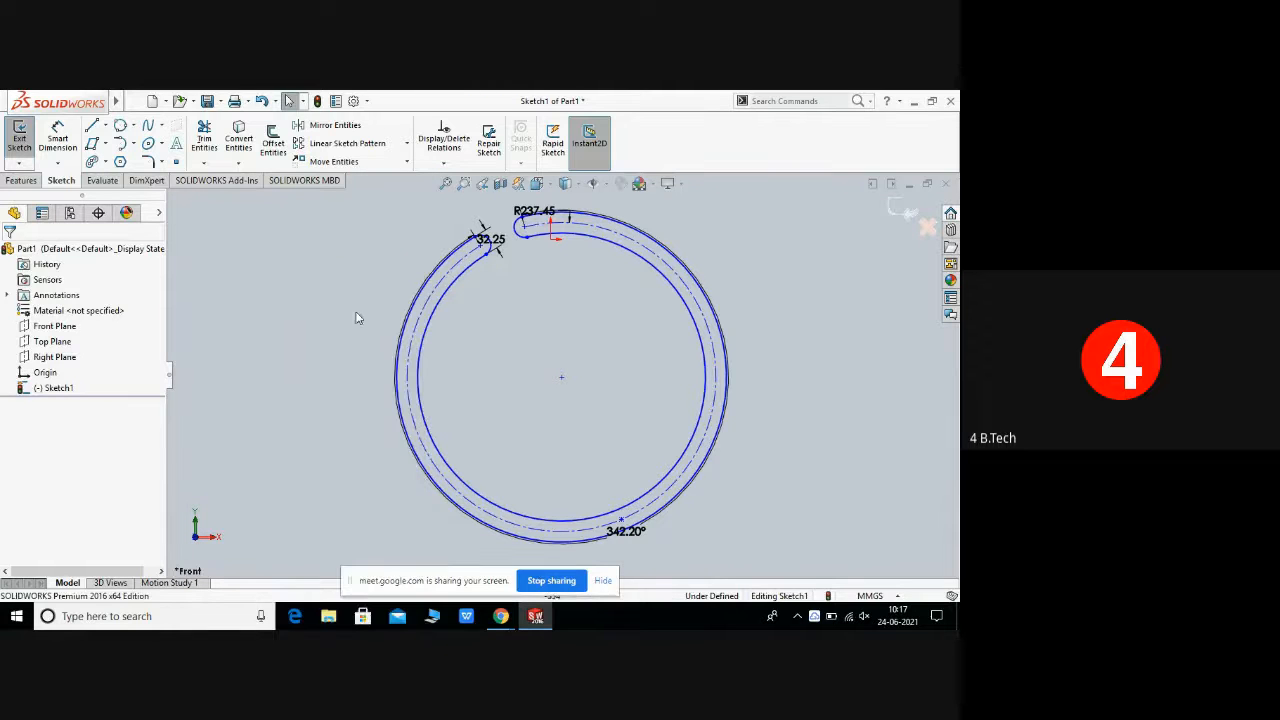
pyautogui.moveTo(320, 210); pyautogui.dragTo(807, 550)
pyautogui.rightClick(712, 443)
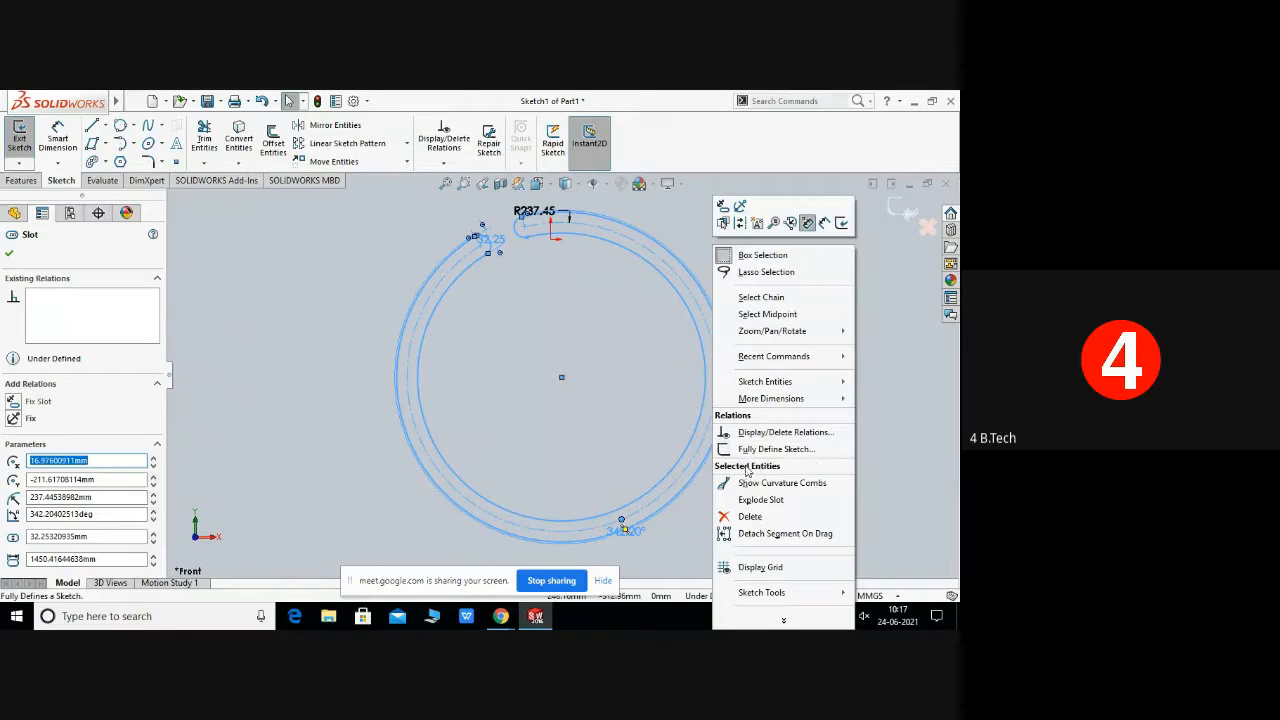
pyautogui.click(752, 516)
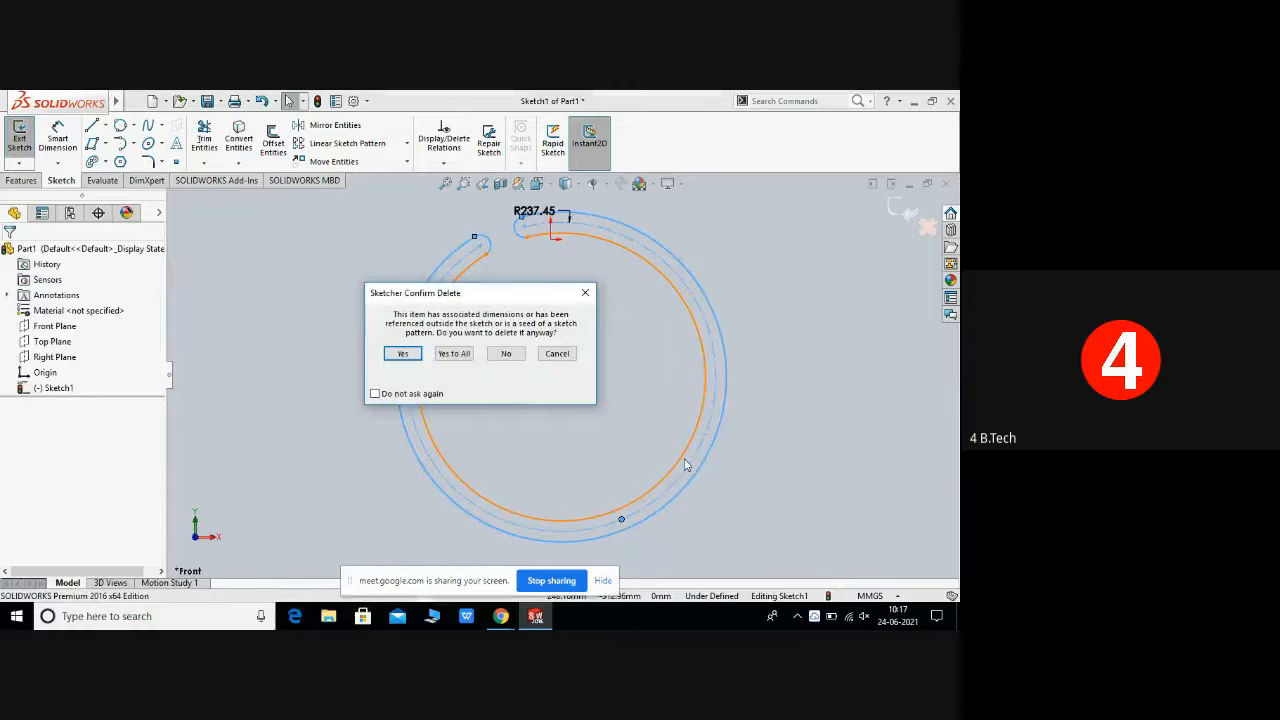
pyautogui.click(400, 356)
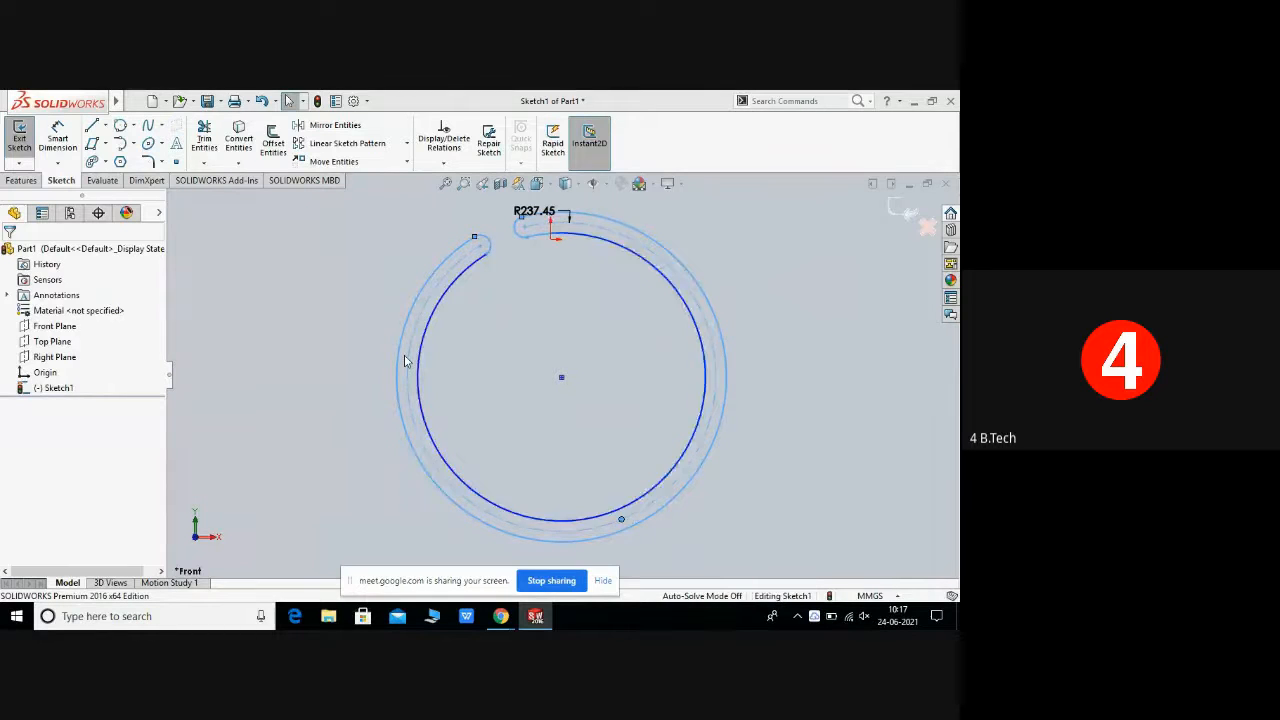
pyautogui.press('Delete')
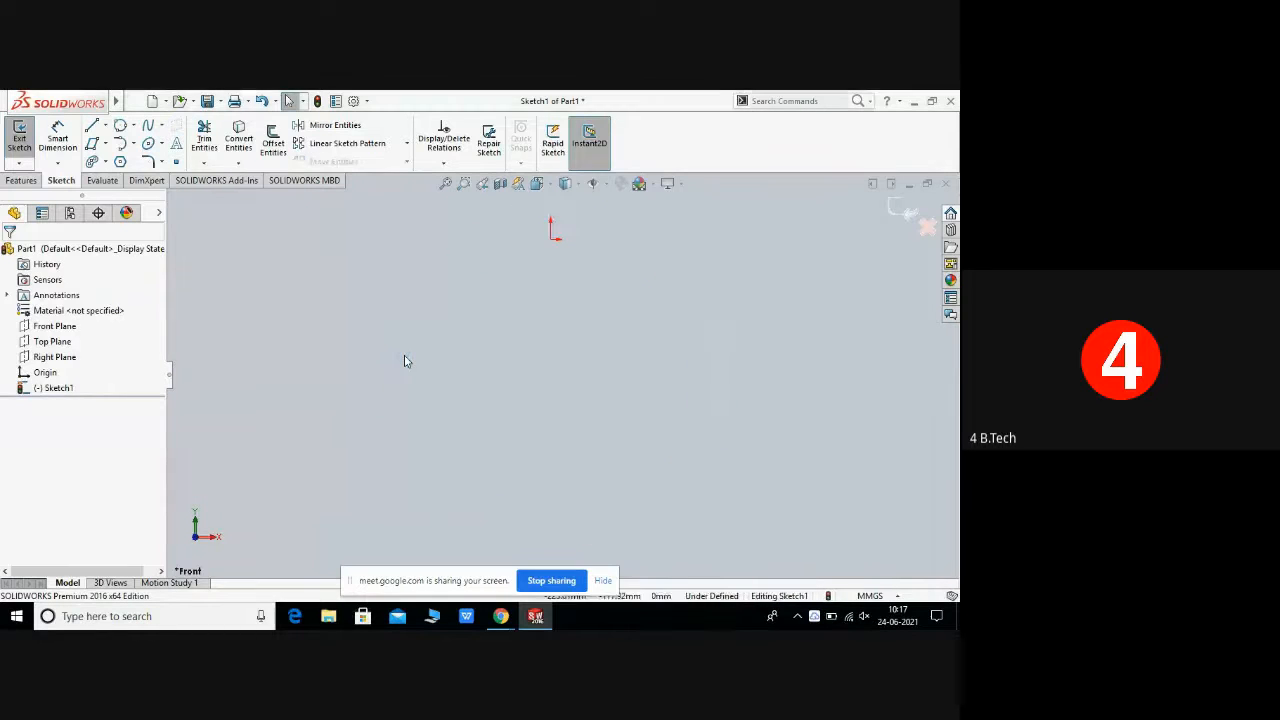
# Step: Sketch an 8-sided inscribed polygon of about 343 mm diameter below the origin and close the Polygon tool
pyautogui.click(104, 163)
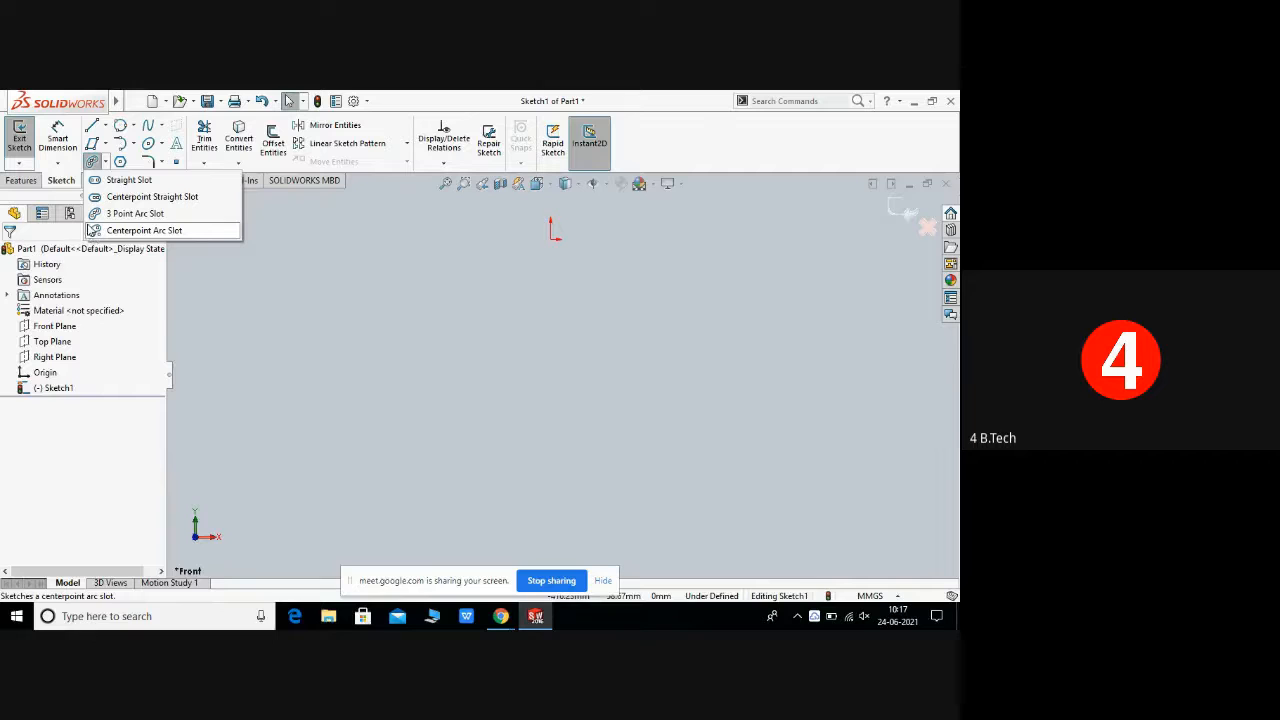
pyautogui.click(348, 283)
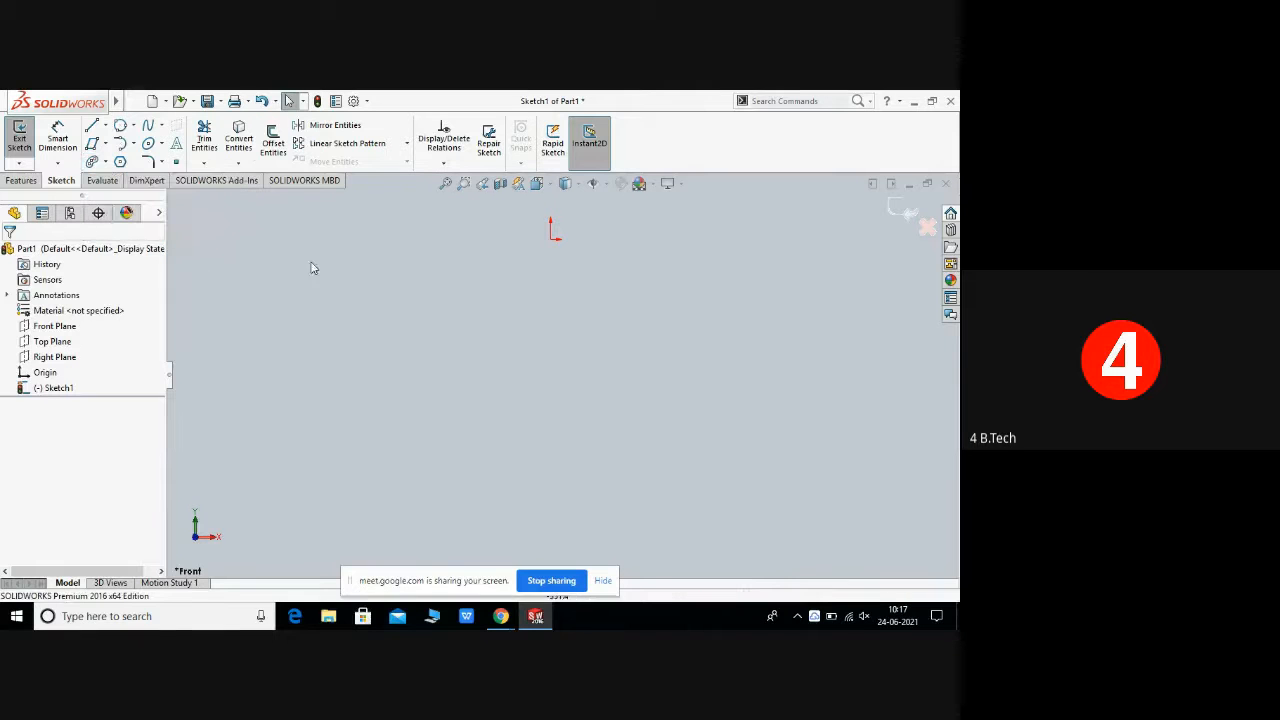
pyautogui.click(120, 163)
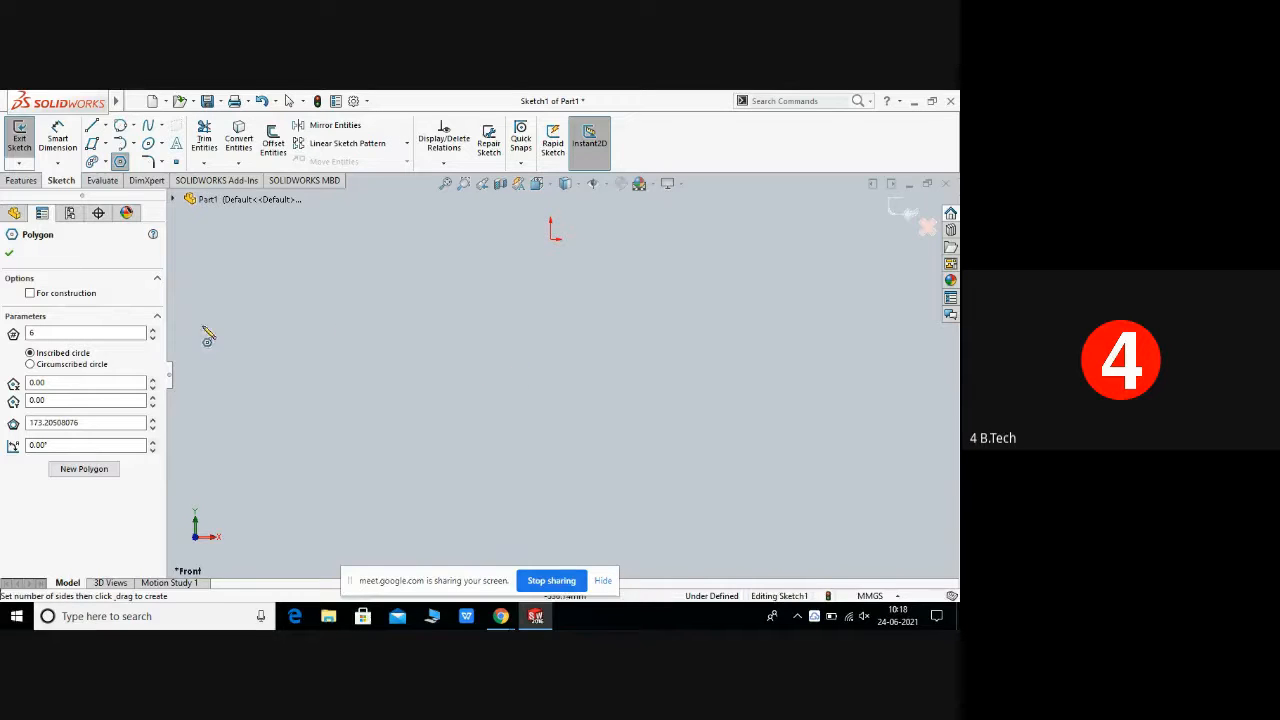
pyautogui.click(73, 337)
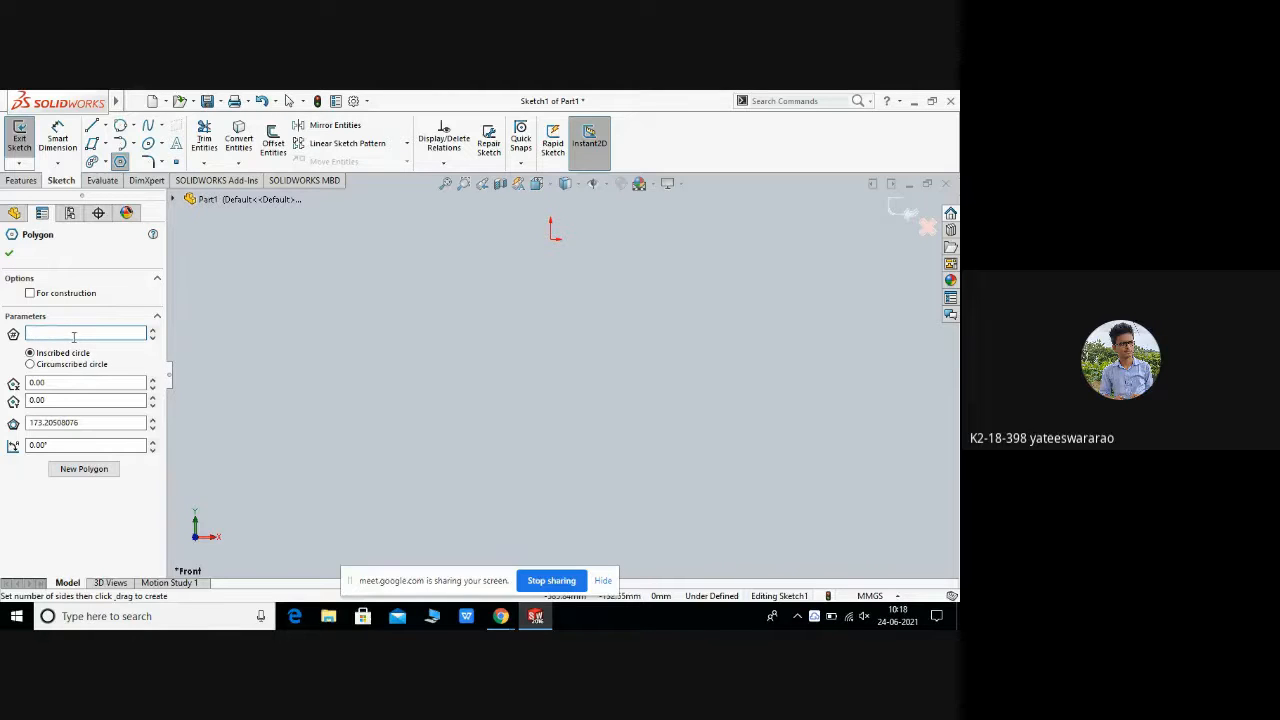
pyautogui.write('8')
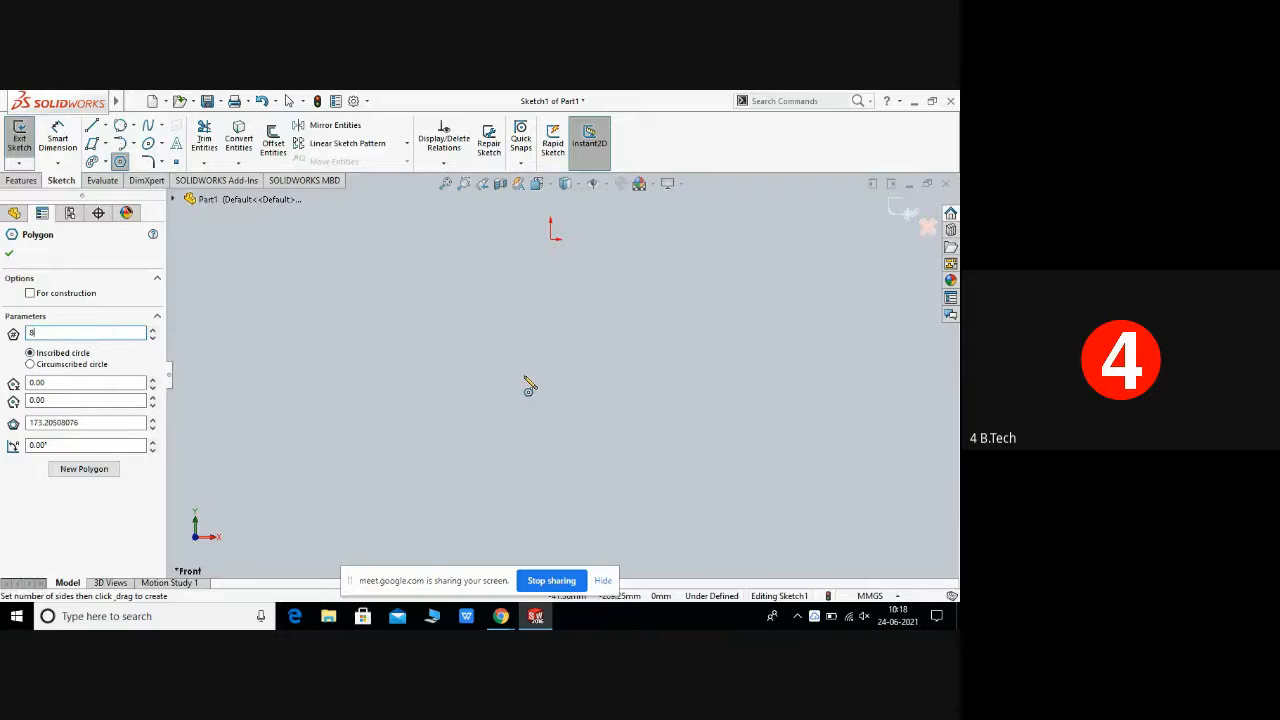
pyautogui.moveTo(524, 377); pyautogui.dragTo(631, 410)
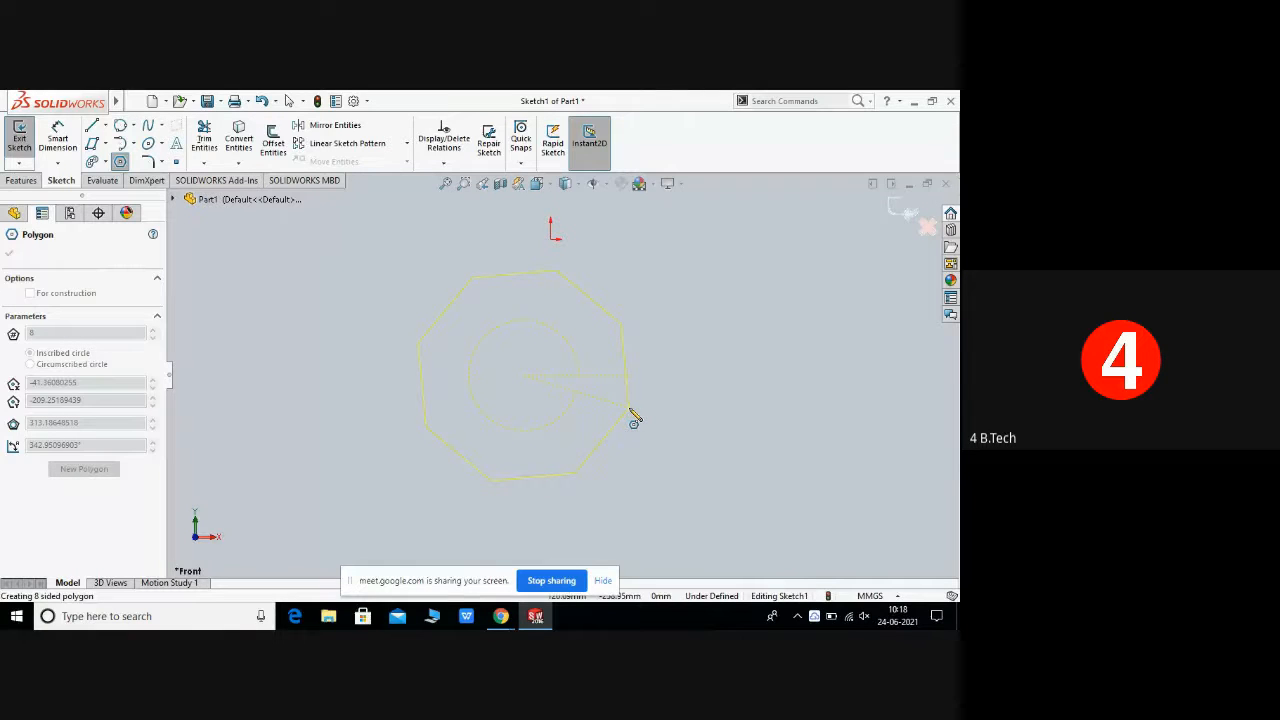
pyautogui.moveTo(631, 410); pyautogui.dragTo(639, 412)
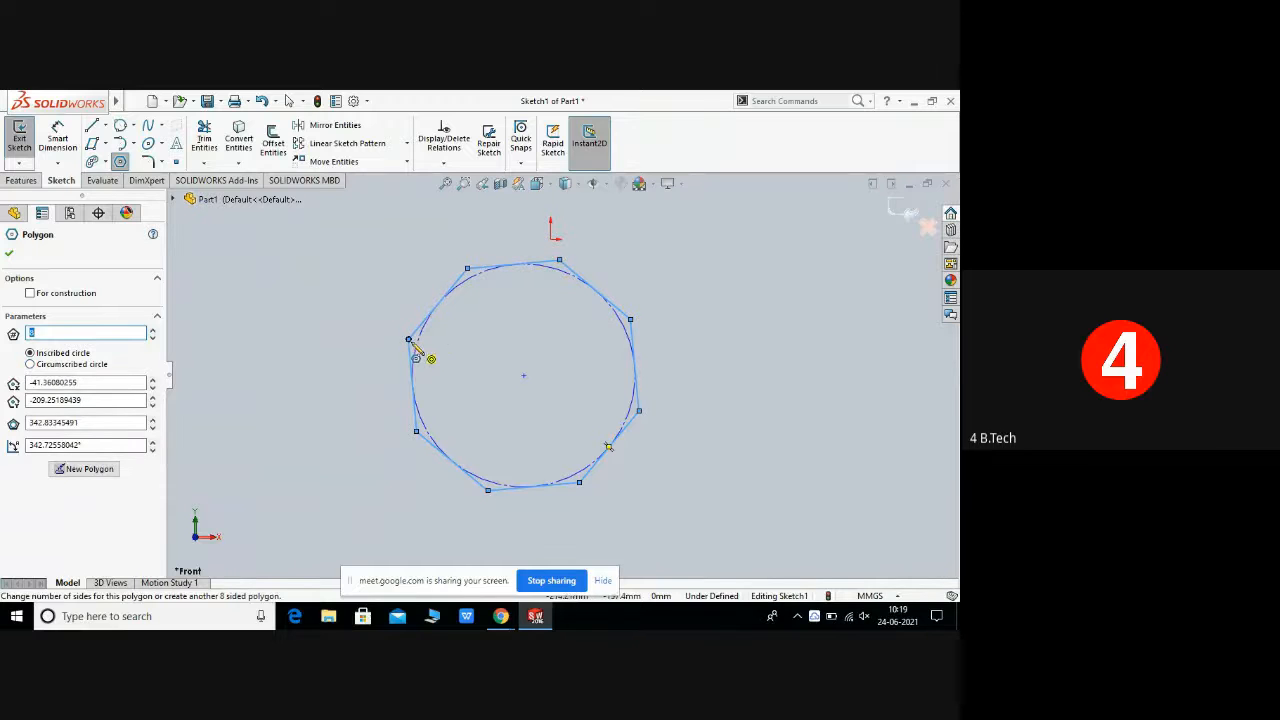
pyautogui.rightClick(544, 270)
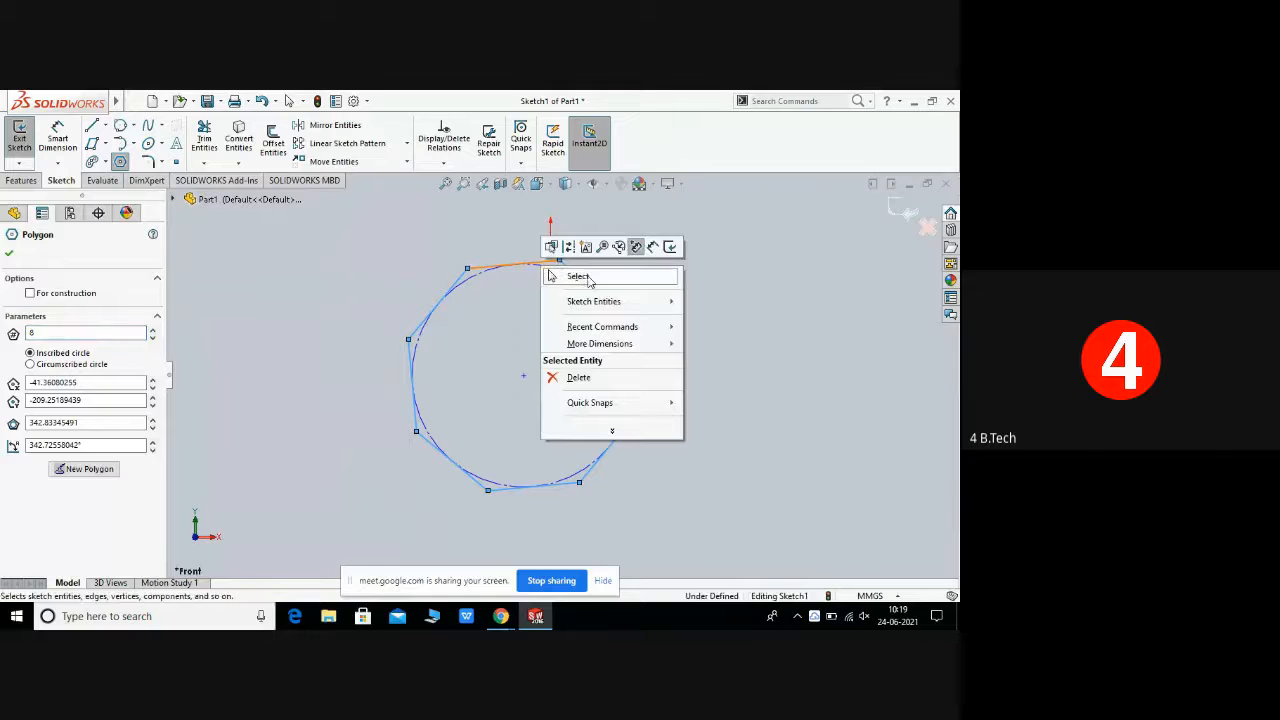
pyautogui.click(589, 282)
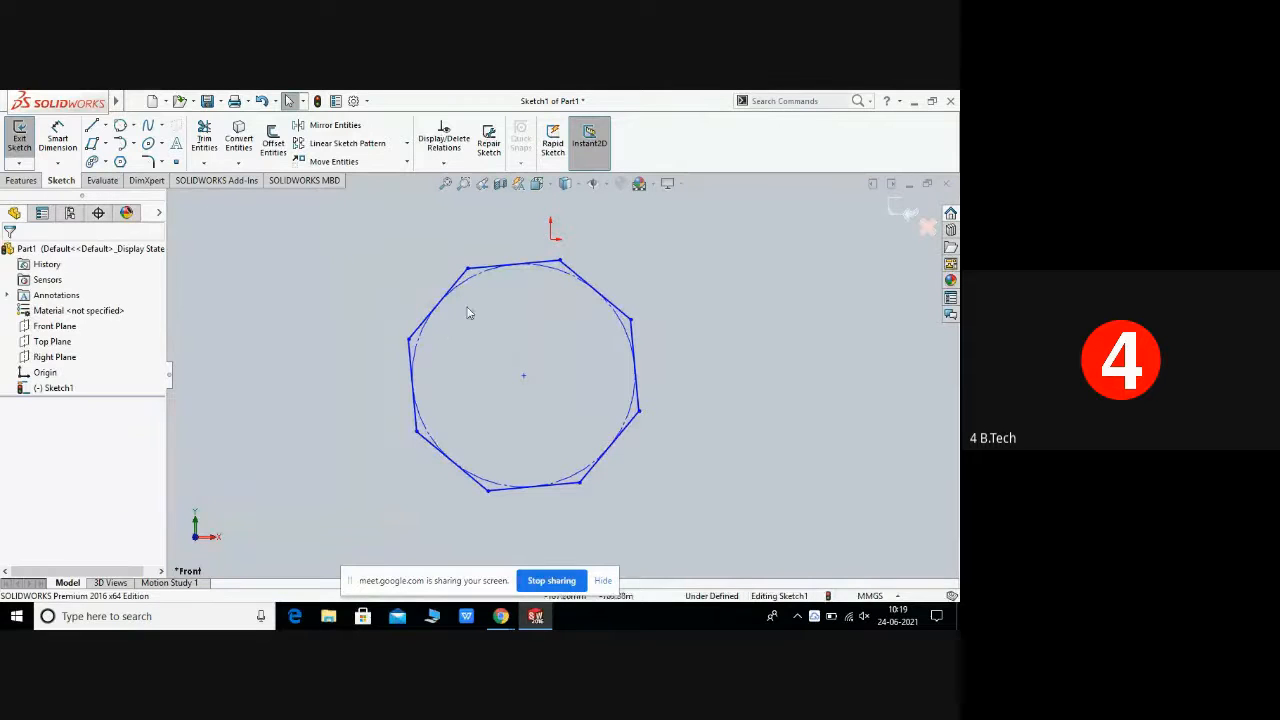
# Step: Select one octagon edge to view its properties, then box-select the whole octagon and delete it
pyautogui.click(512, 266)
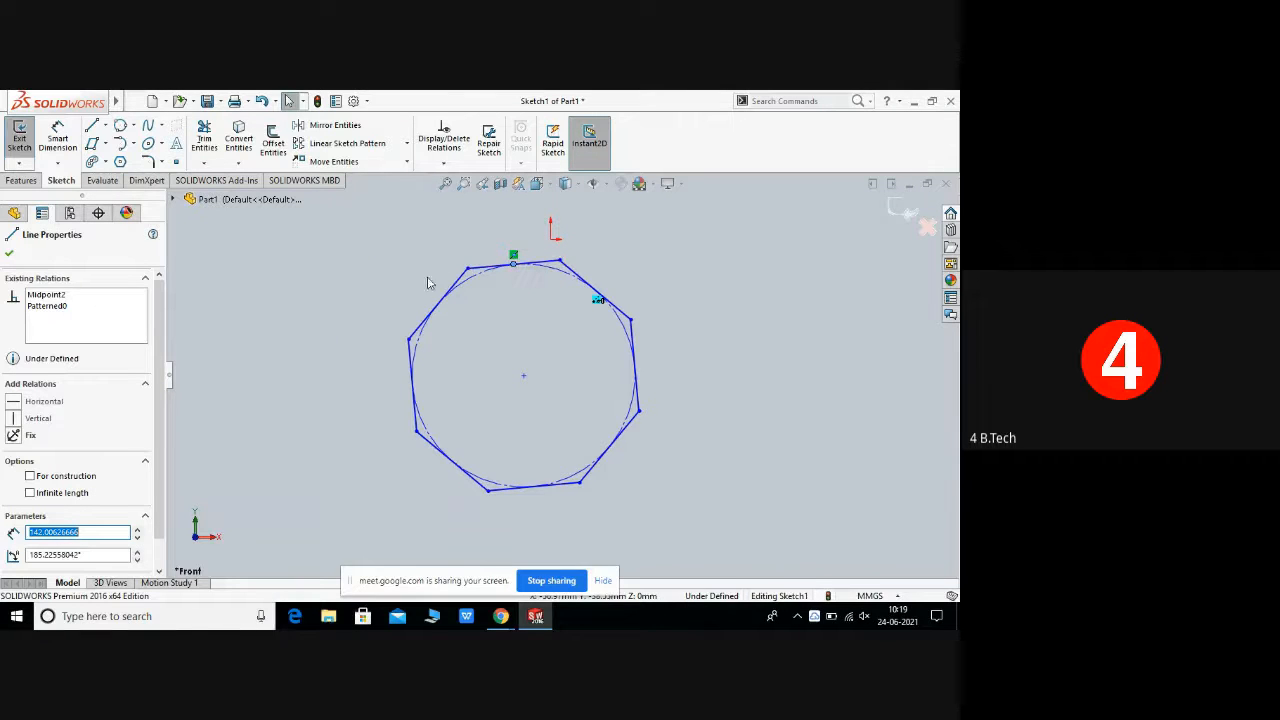
pyautogui.click(222, 268)
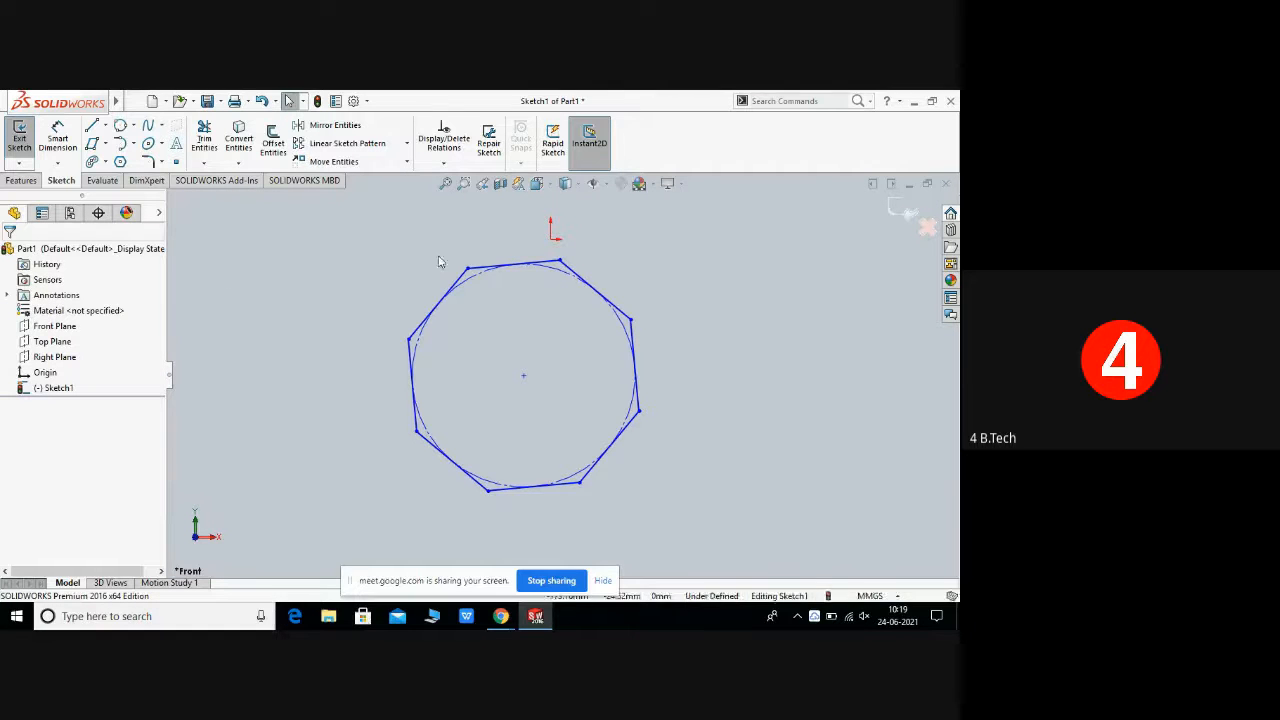
pyautogui.moveTo(384, 235); pyautogui.dragTo(735, 527)
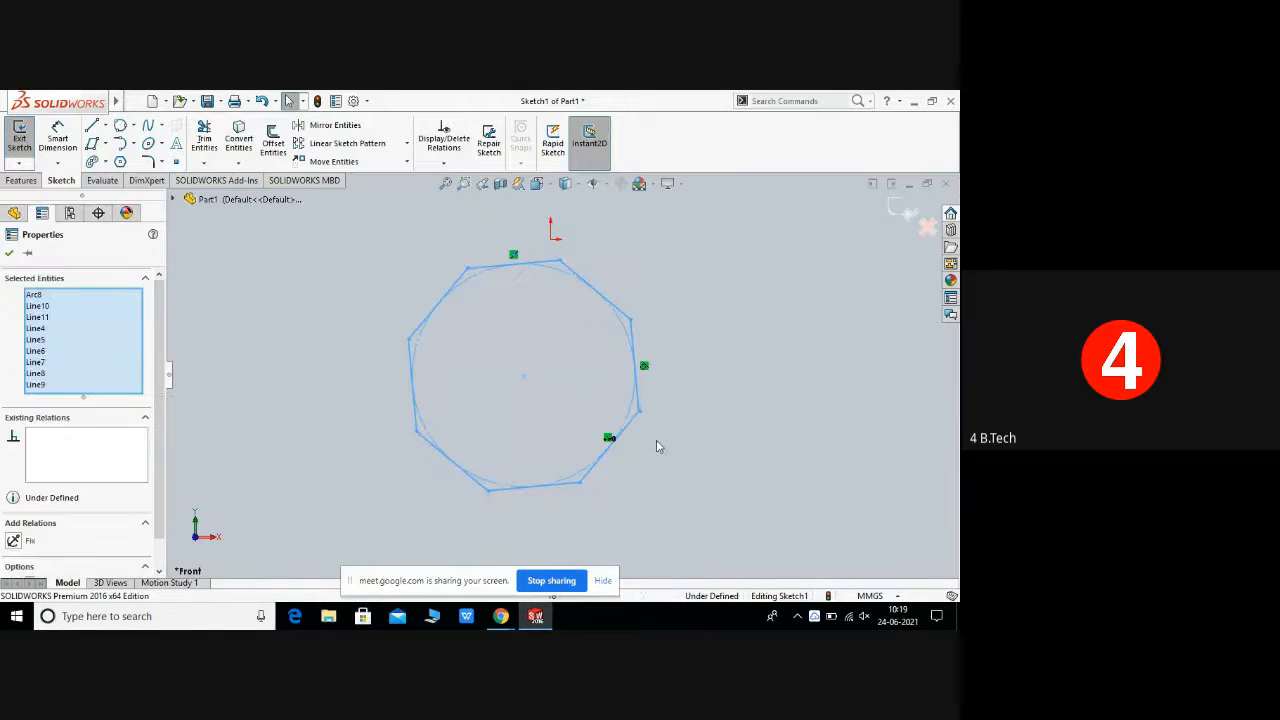
pyautogui.rightClick(655, 439)
pyautogui.click(695, 517)
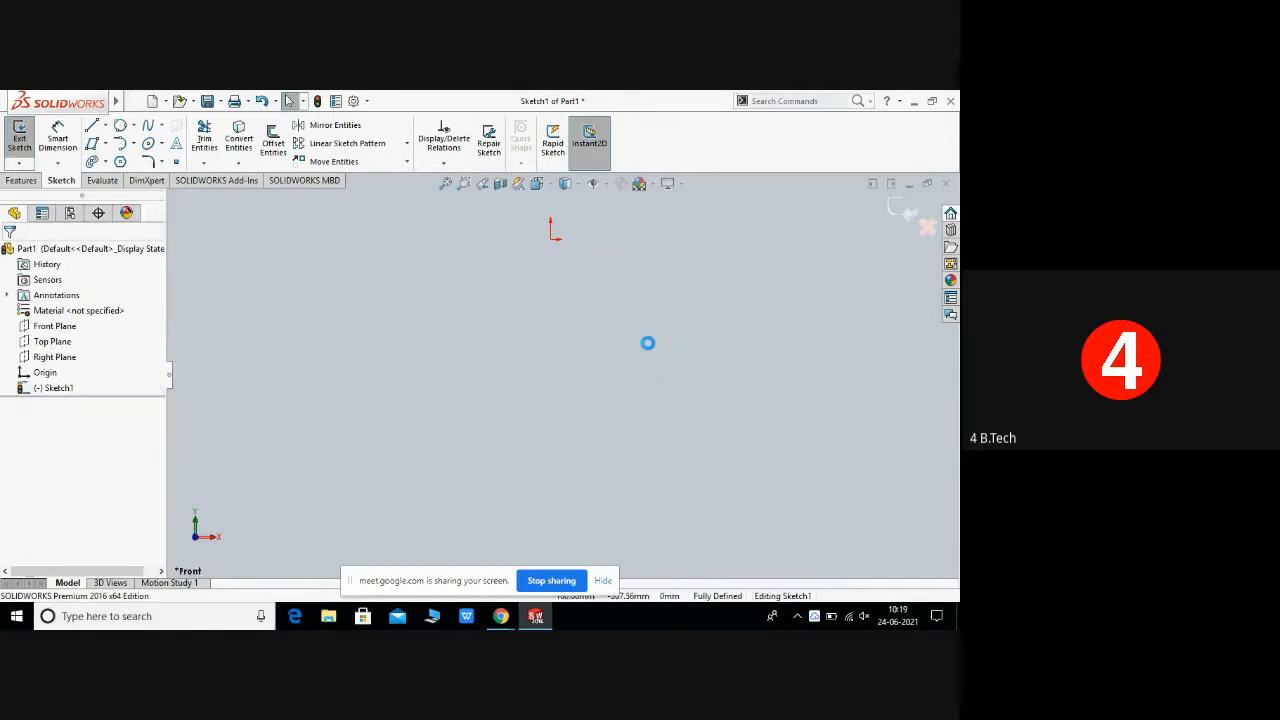
# Step: Sketch a five-sided polygon on a circumscribed circle of about 411 mm diameter below the origin, then close the tool
pyautogui.click(121, 162)
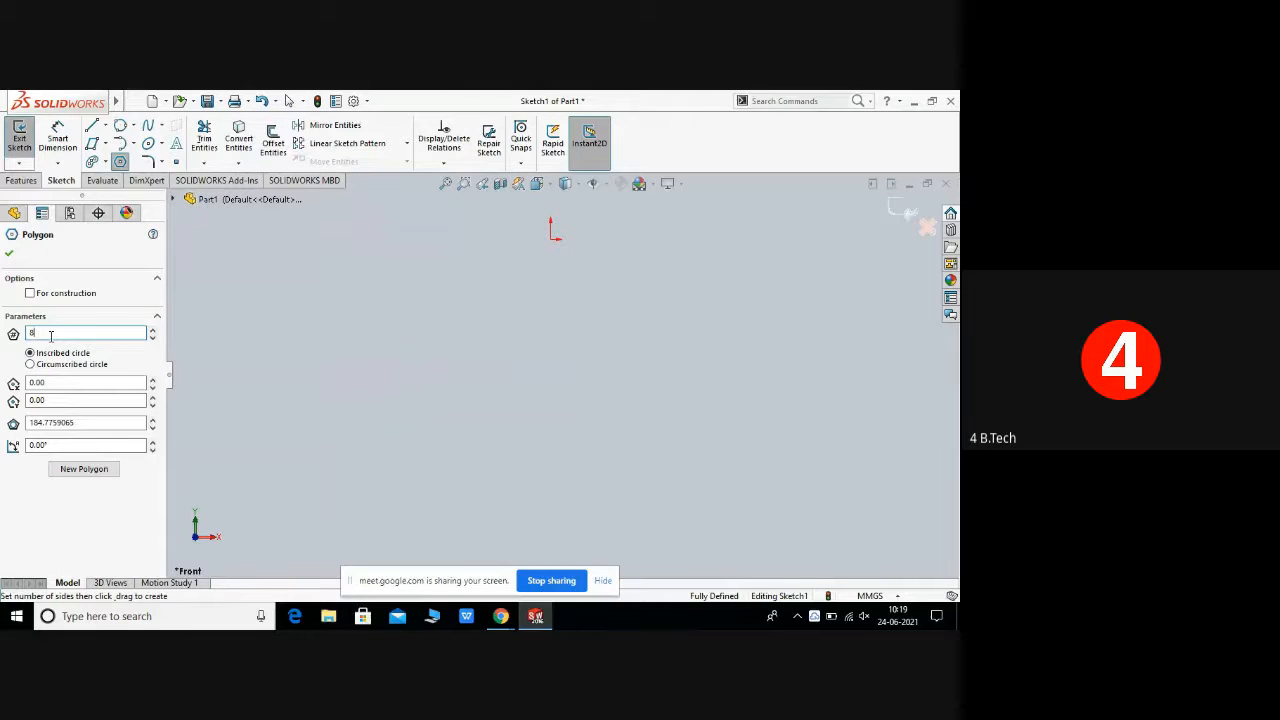
pyautogui.press('BackSpace')
pyautogui.click(30, 364)
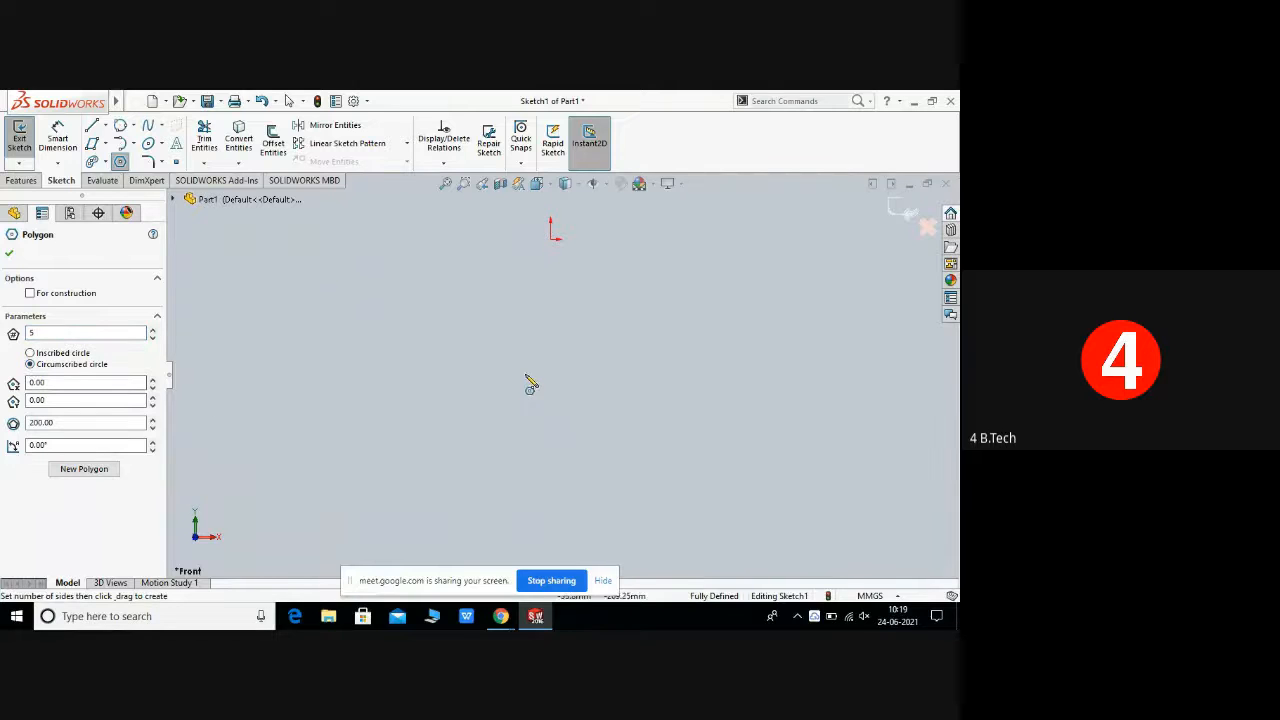
pyautogui.moveTo(519, 383); pyautogui.dragTo(647, 397)
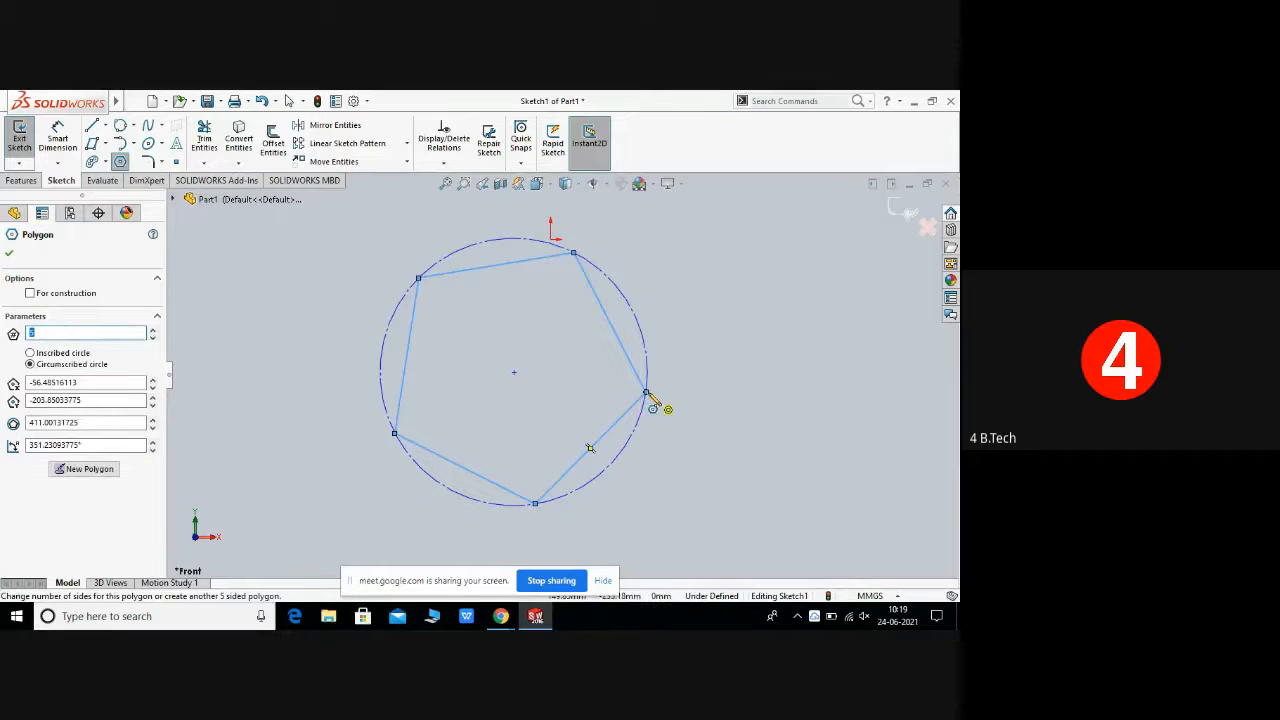
pyautogui.rightClick(577, 257)
pyautogui.click(633, 272)
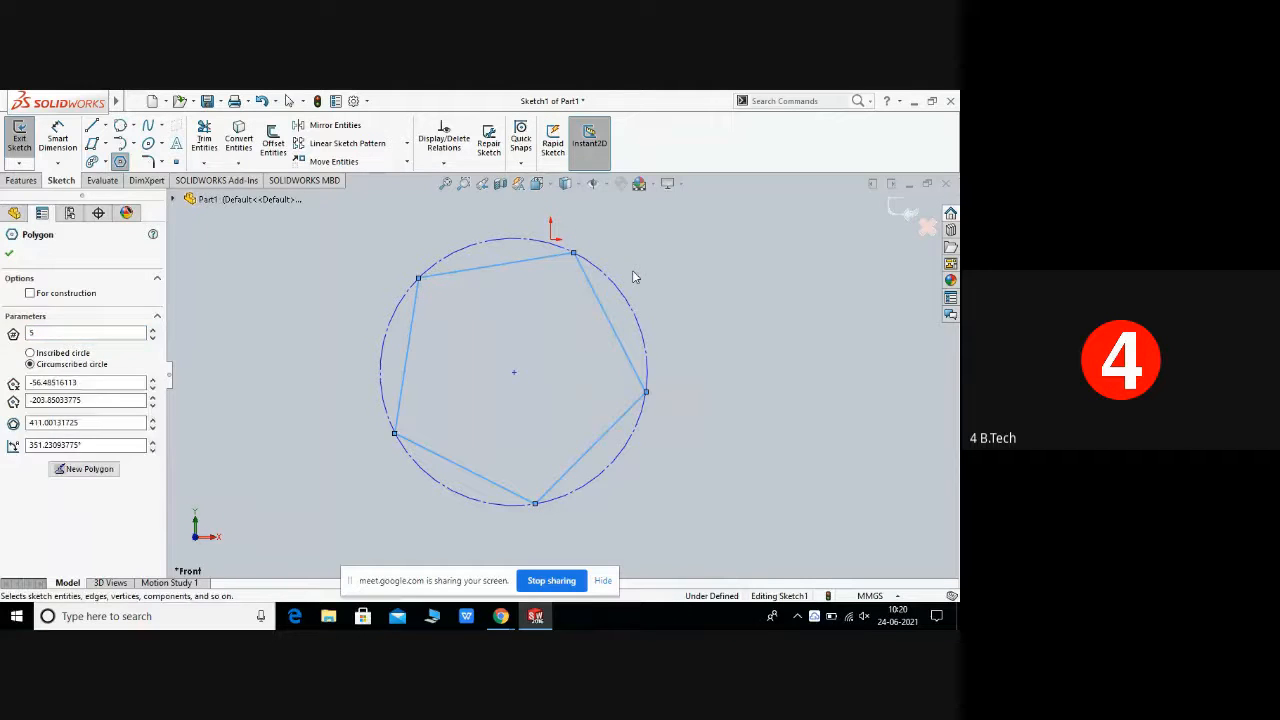
pyautogui.press('Escape')
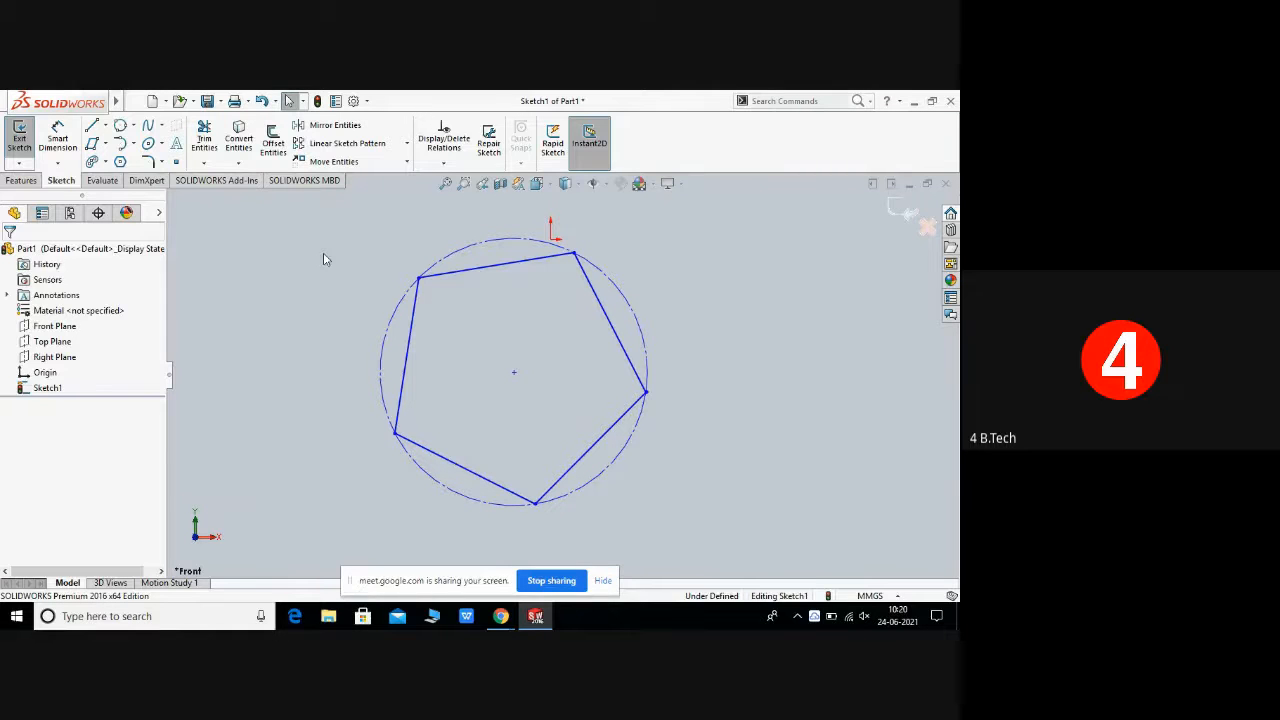
# Step: Add a horizontal Smart Dimension to the pentagon's top edge and close the dimension tool
pyautogui.click(61, 144)
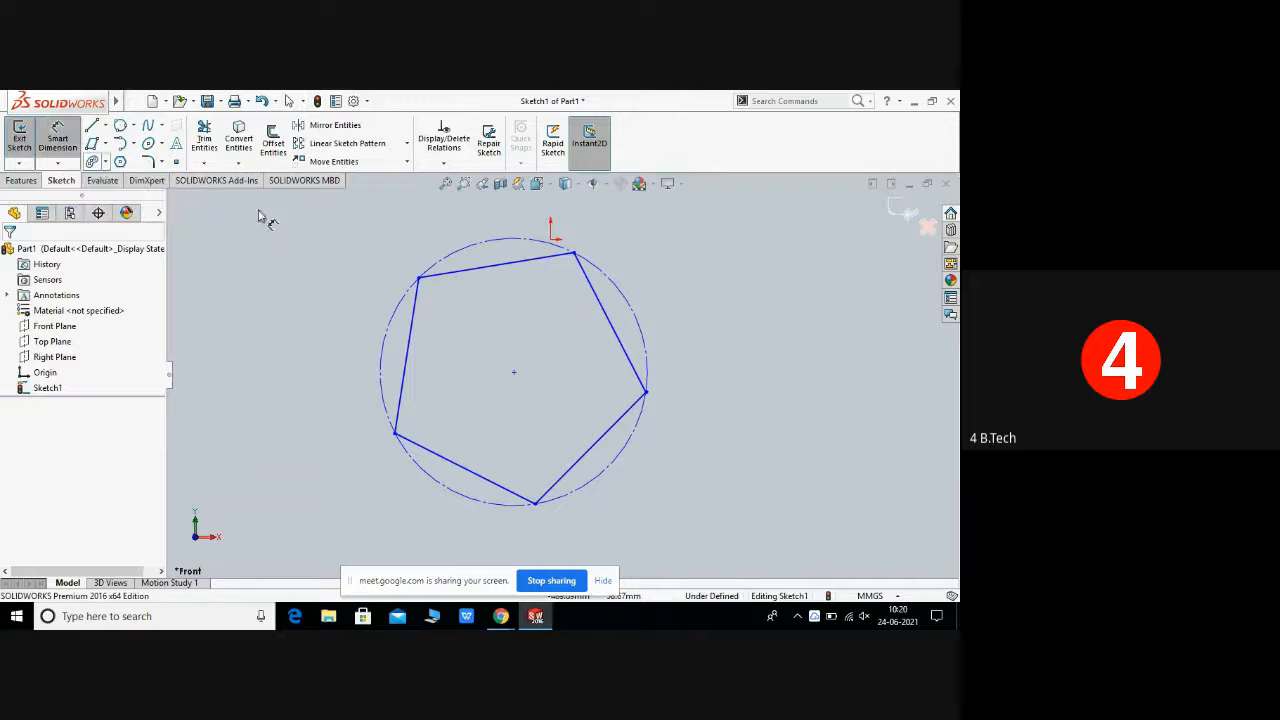
pyautogui.click(480, 266)
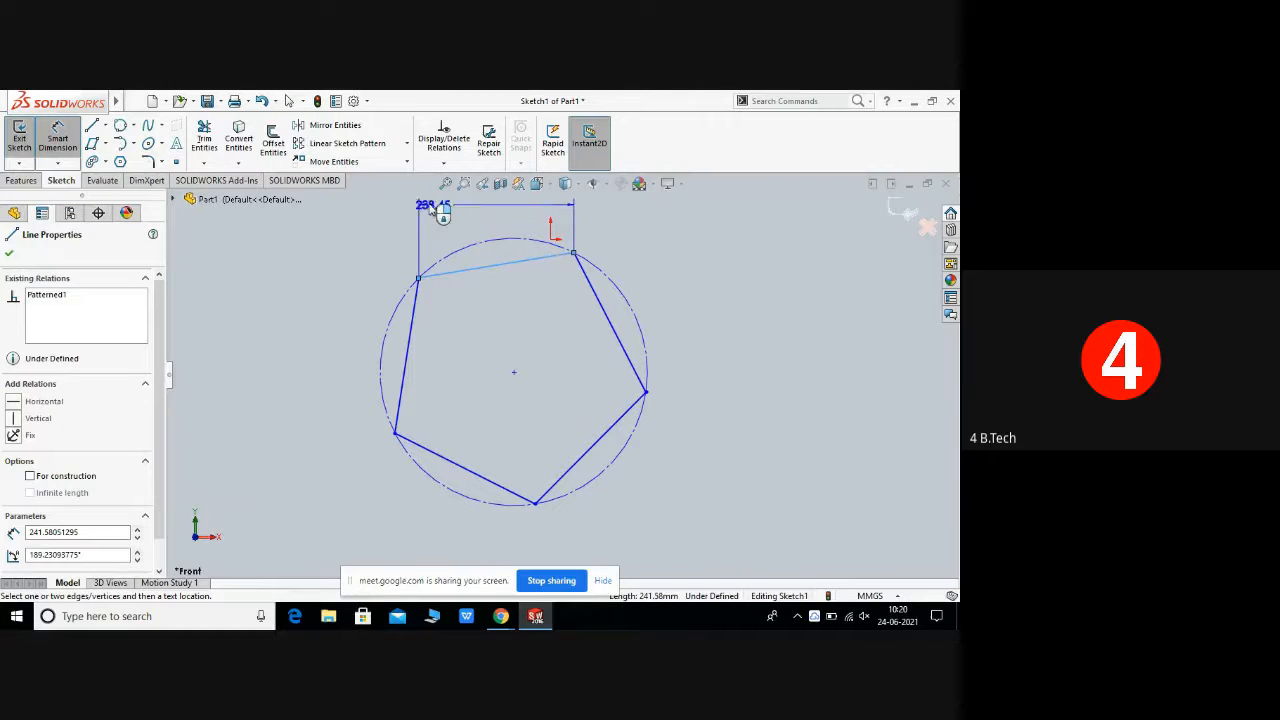
pyautogui.click(472, 217)
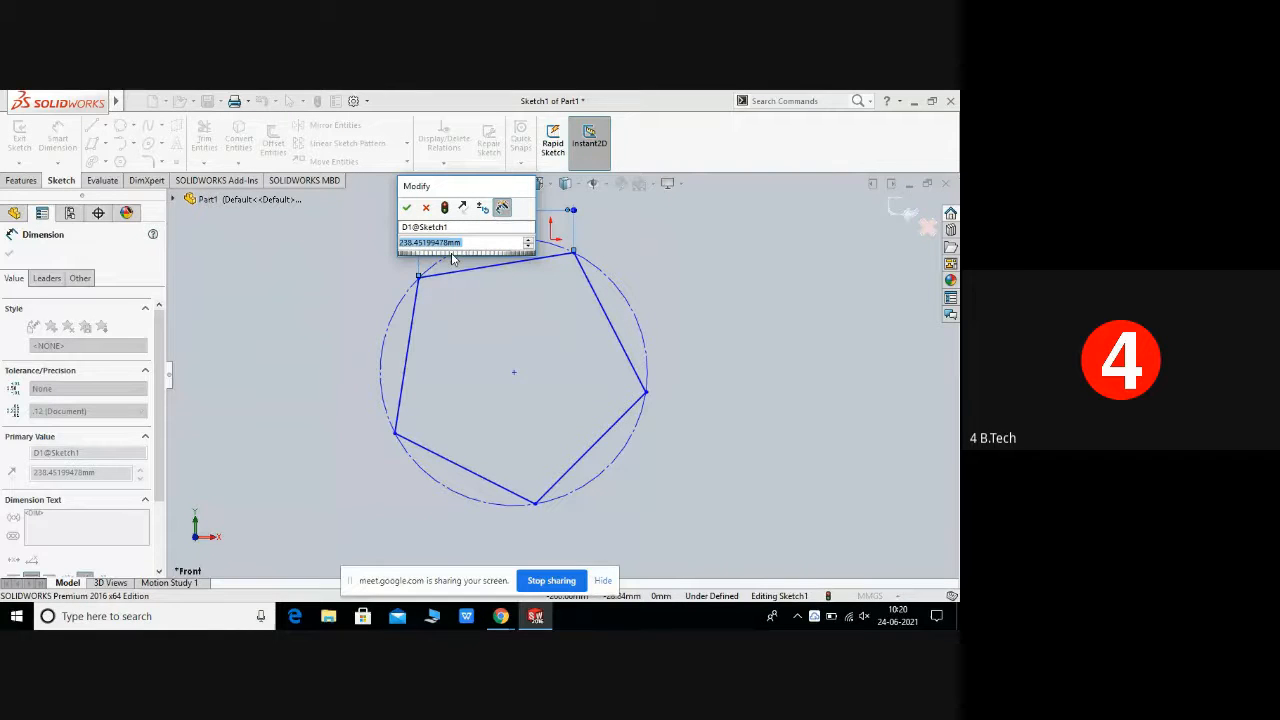
pyautogui.click(406, 208)
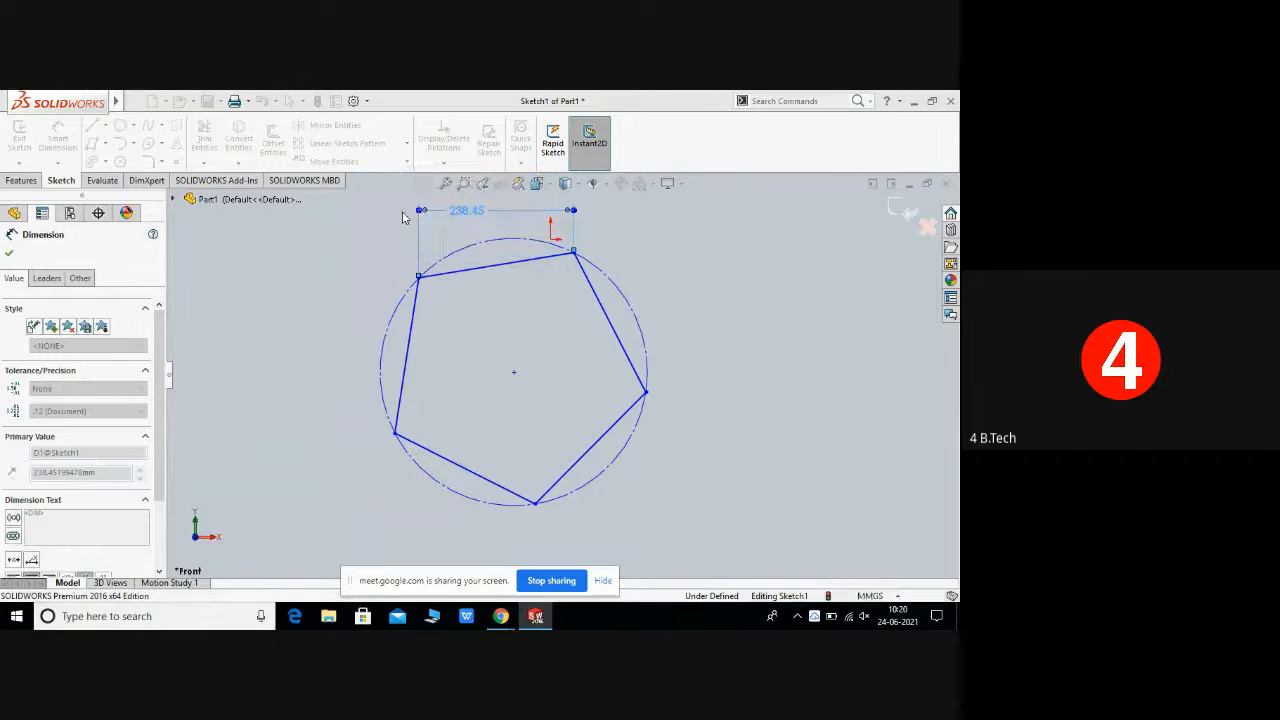
pyautogui.click(302, 233)
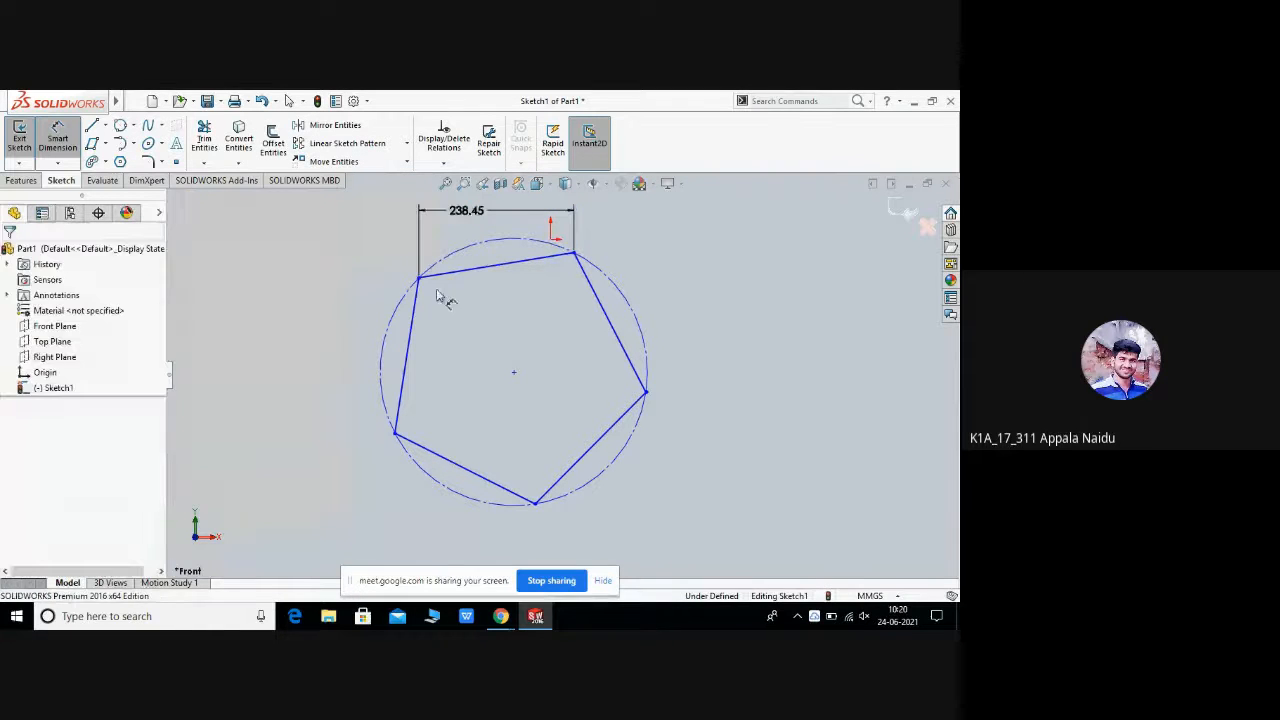
pyautogui.rightClick(662, 357)
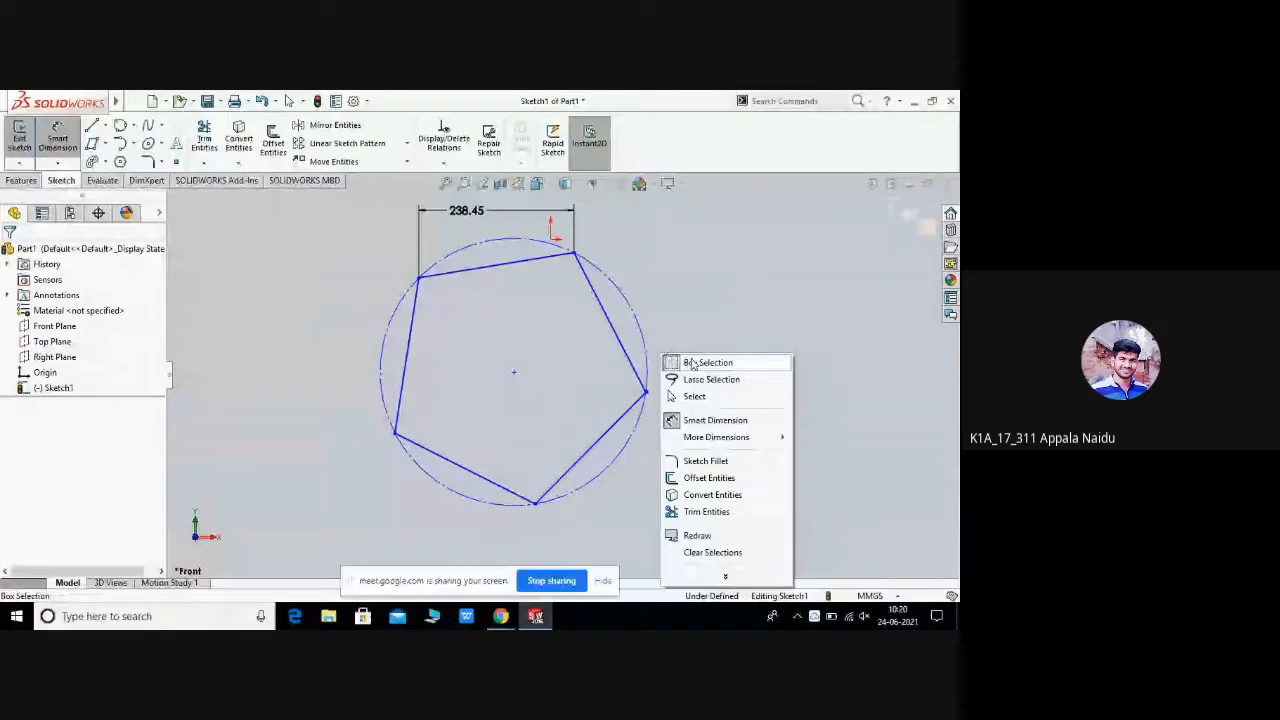
pyautogui.press('Escape')
pyautogui.press('Escape')
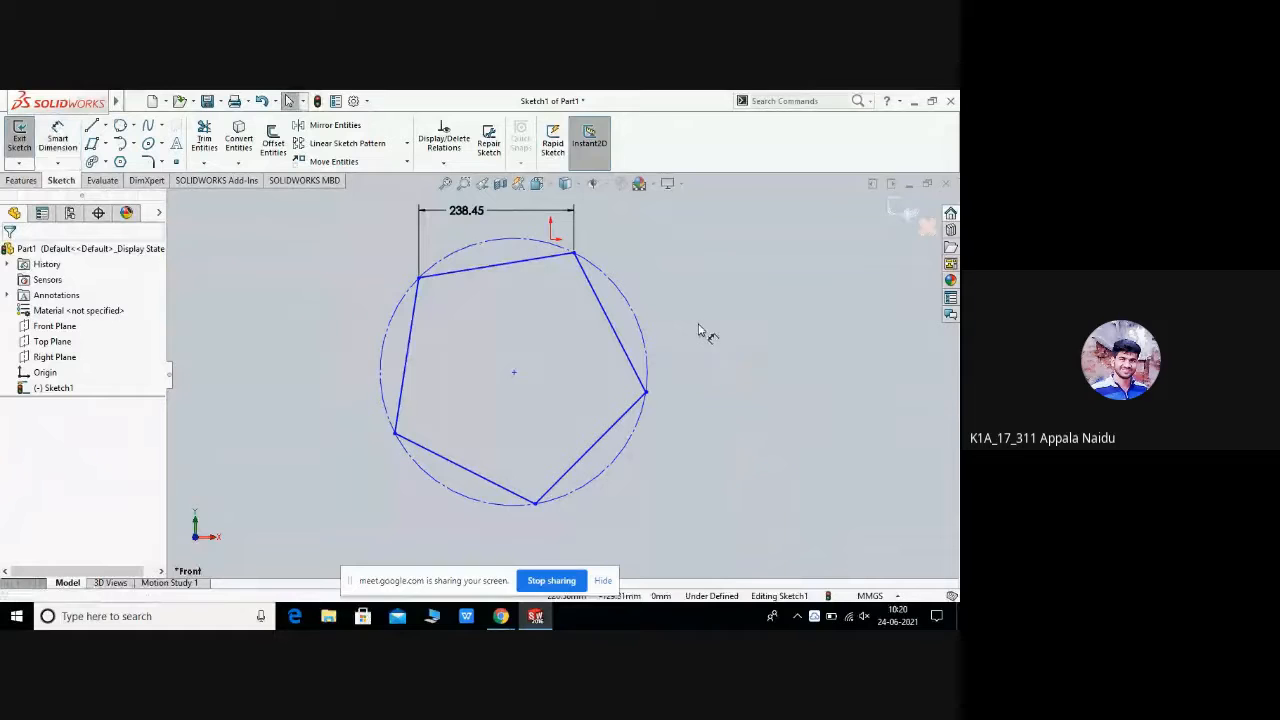
# Step: Box-select the pentagon with its circle and dimension and delete them
pyautogui.moveTo(300, 198)
pyautogui.mouseDown()
pyautogui.moveTo(449, 432)
pyautogui.moveTo(618, 494)
pyautogui.moveTo(711, 511)
pyautogui.mouseUp()
pyautogui.rightClick(675, 453)
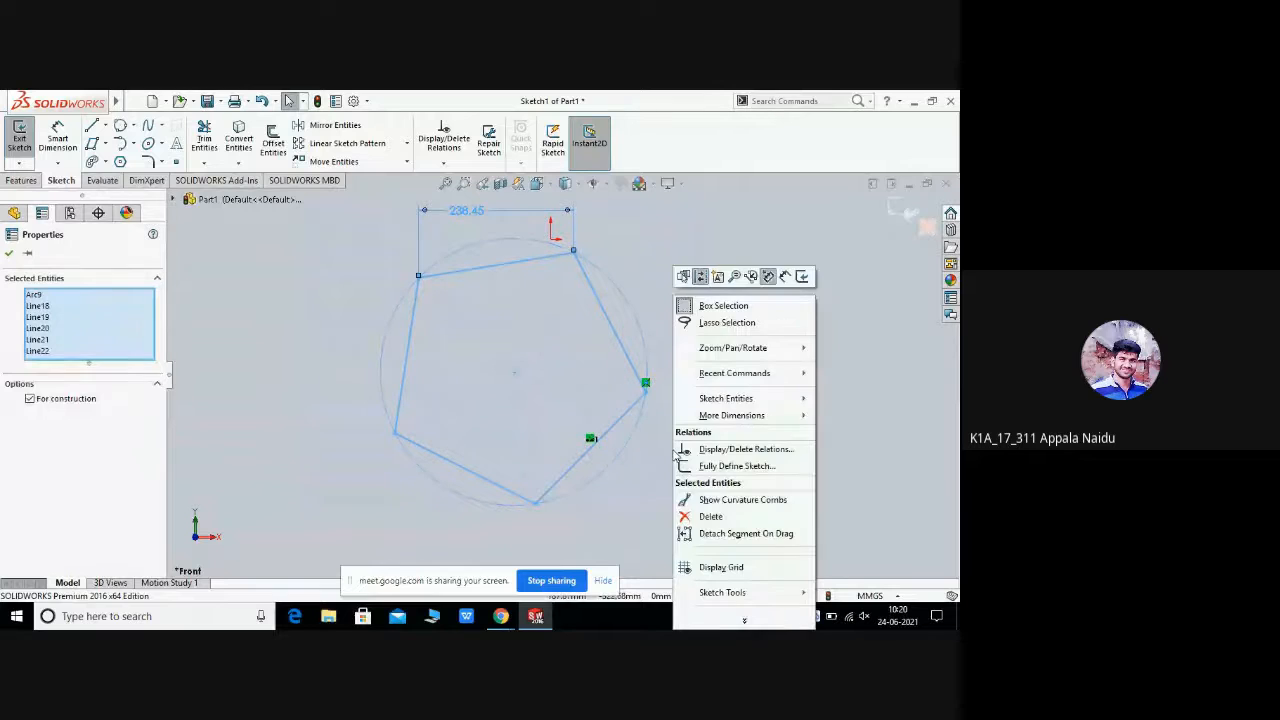
pyautogui.click(711, 516)
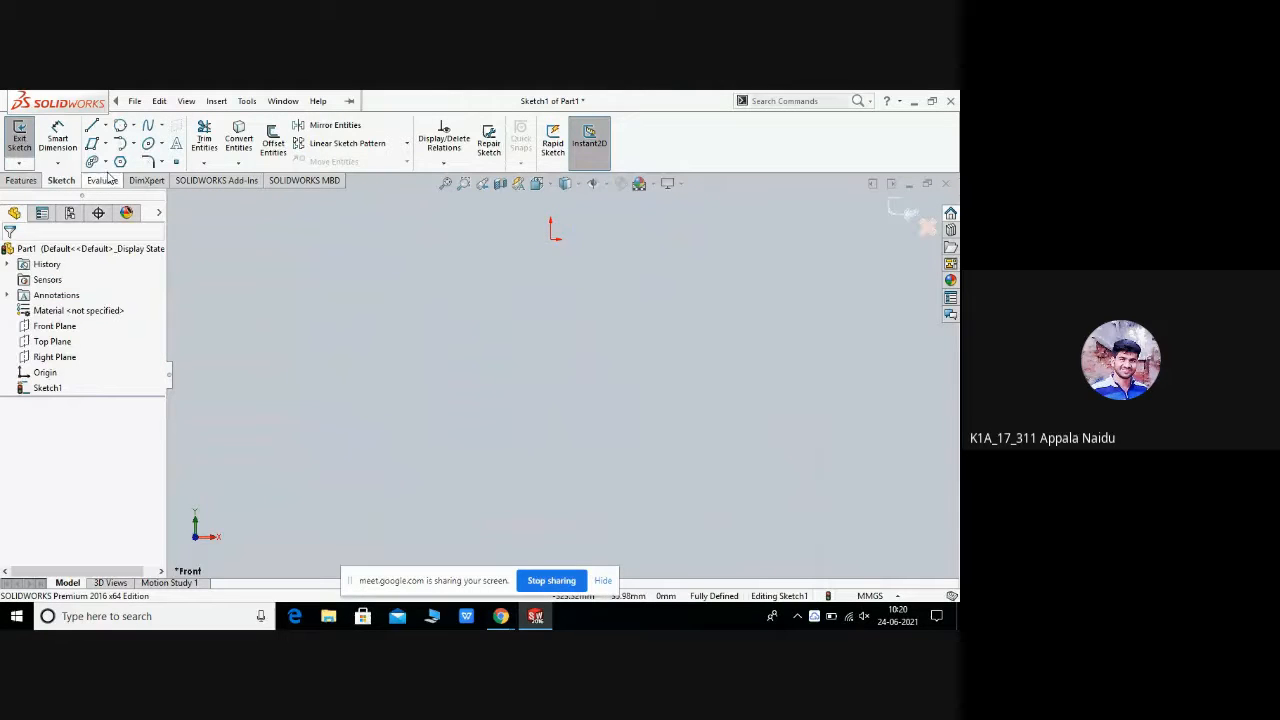
# Step: Insert sketch text of random letters 'hdfkjsdhfkdjfkdfjdkjkfhdjhjdfhdjfhfhhf' at the origin with the Text tool and confirm it
pyautogui.click(182, 150)
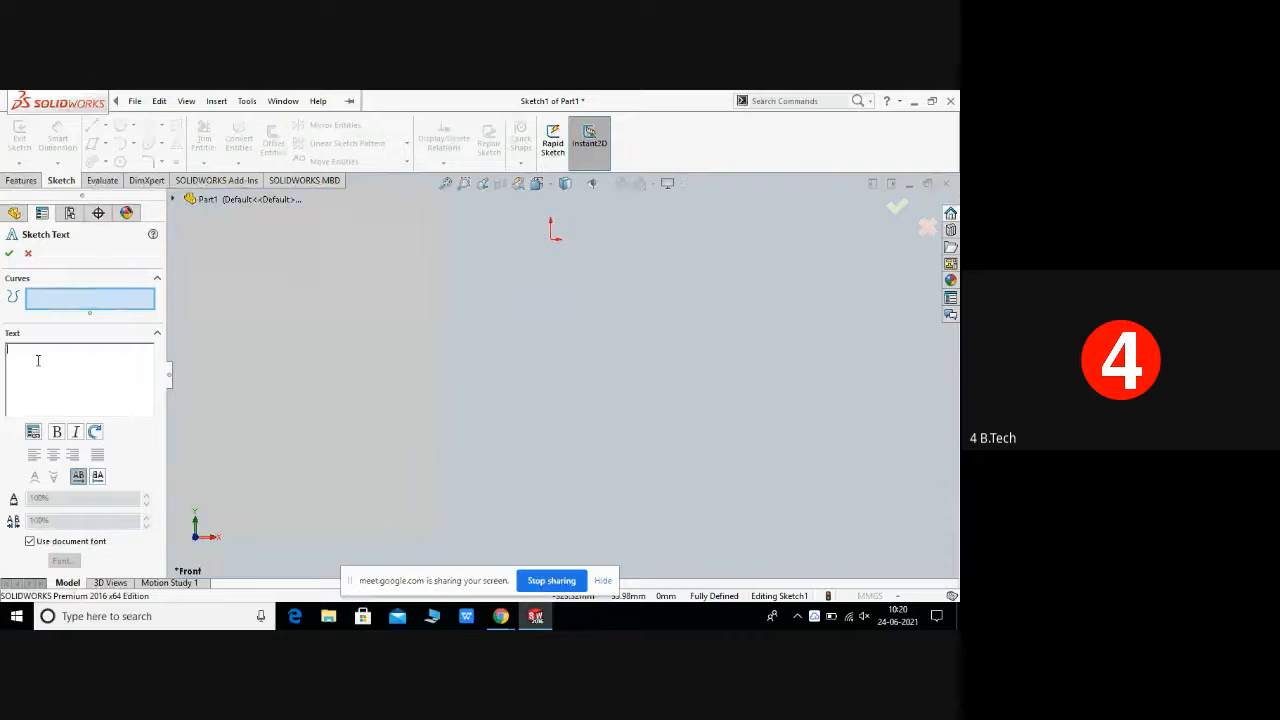
pyautogui.write('hdfkjsdhfkdjfkdfjdkjfhdjhjdfhdjfhfhf')
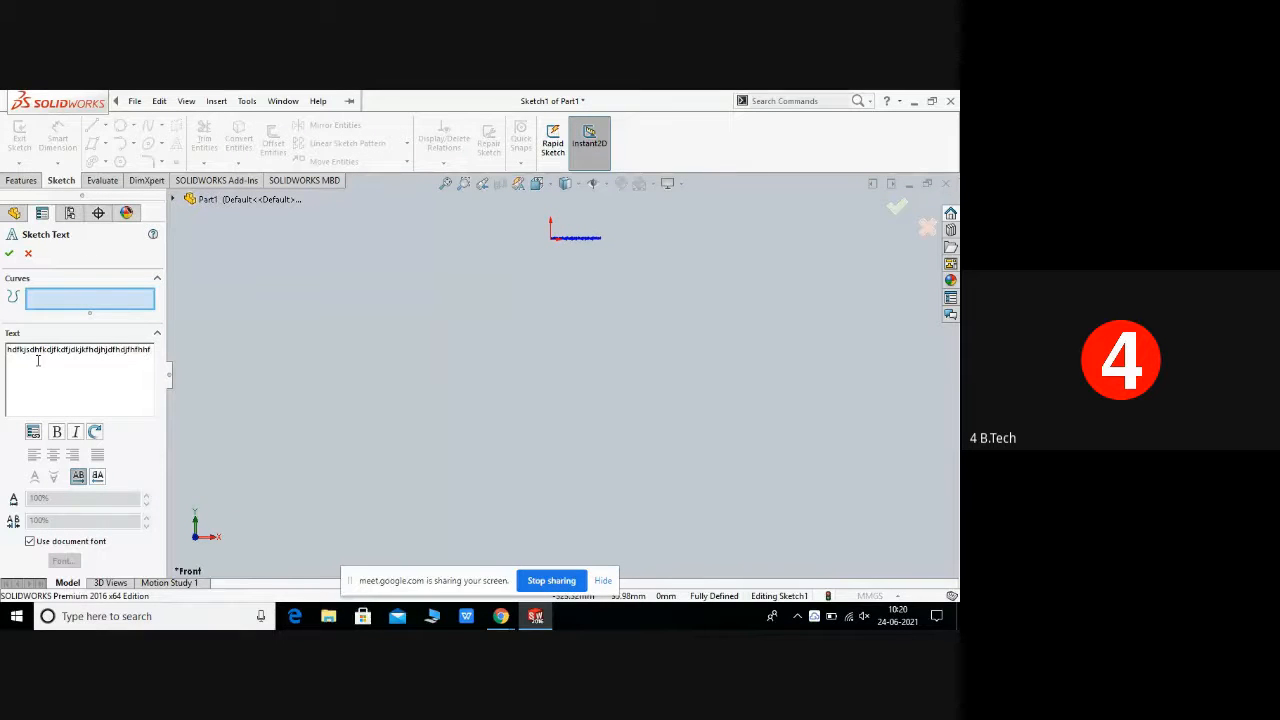
pyautogui.click(91, 361)
pyautogui.scroll(4, 625, 258)
pyautogui.scroll(-3, 622, 261)
pyautogui.scroll(-5, 605, 276)
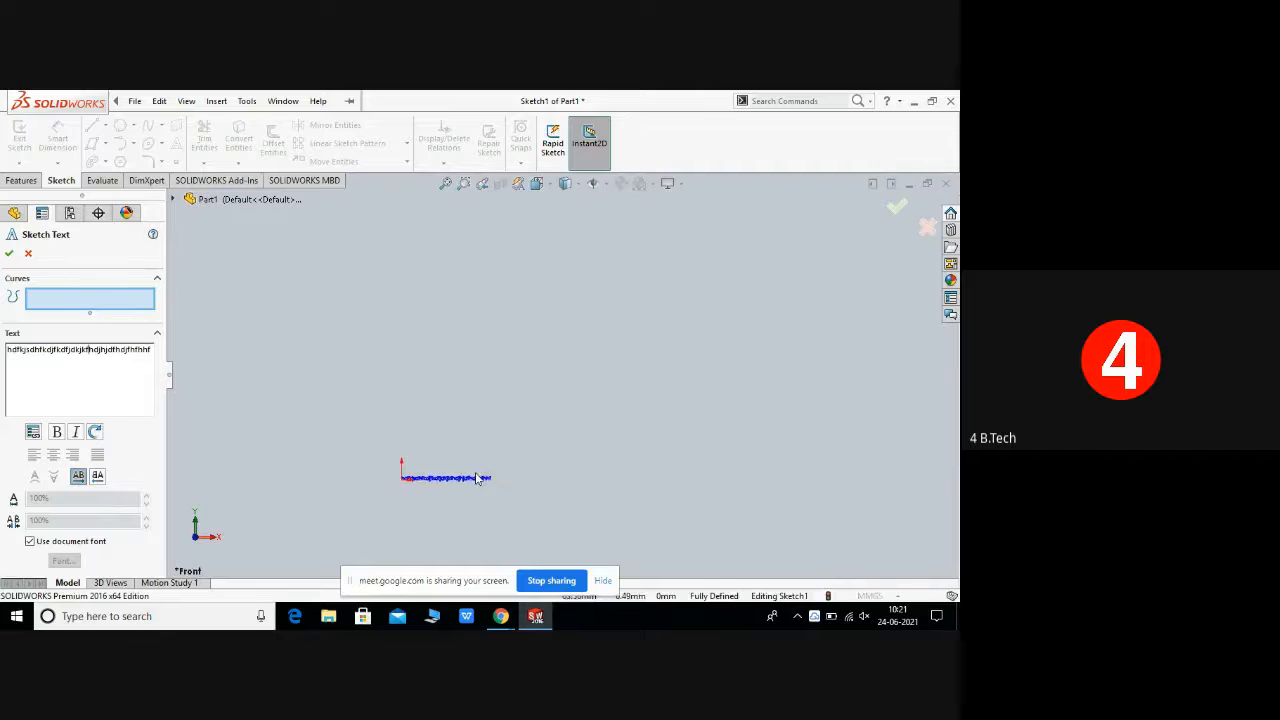
pyautogui.scroll(-8, 475, 430)
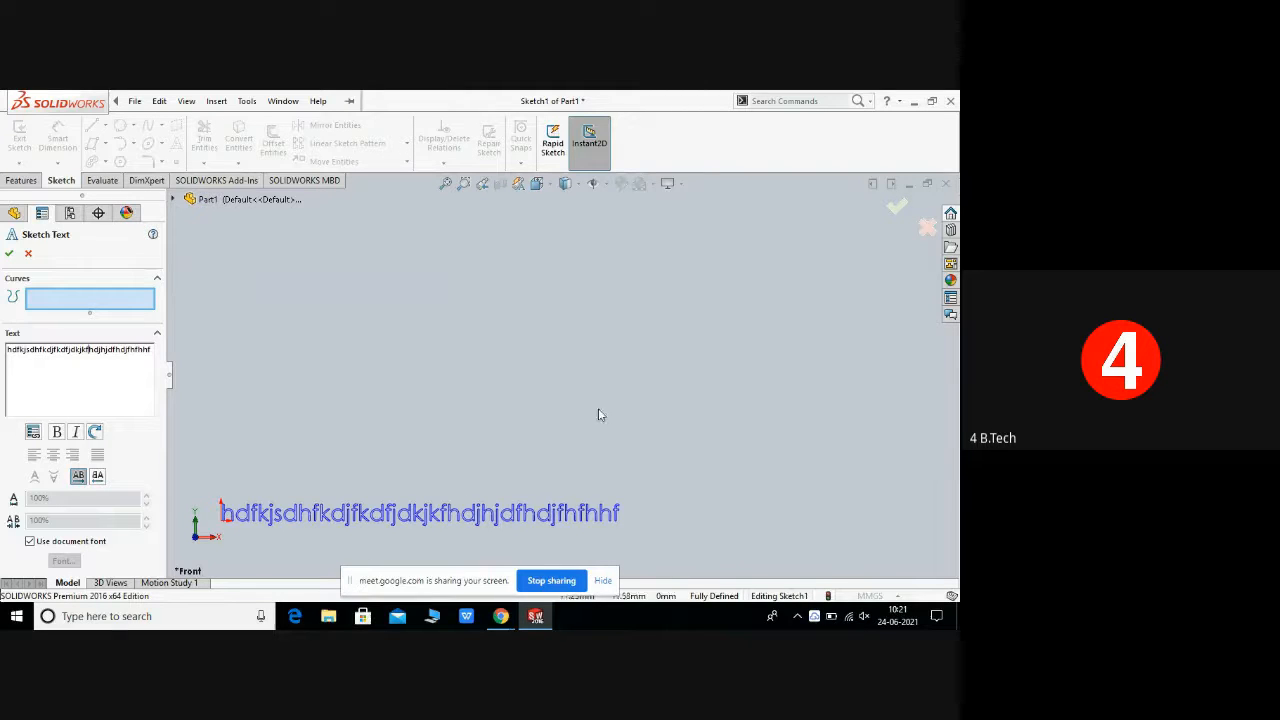
pyautogui.rightClick(581, 387)
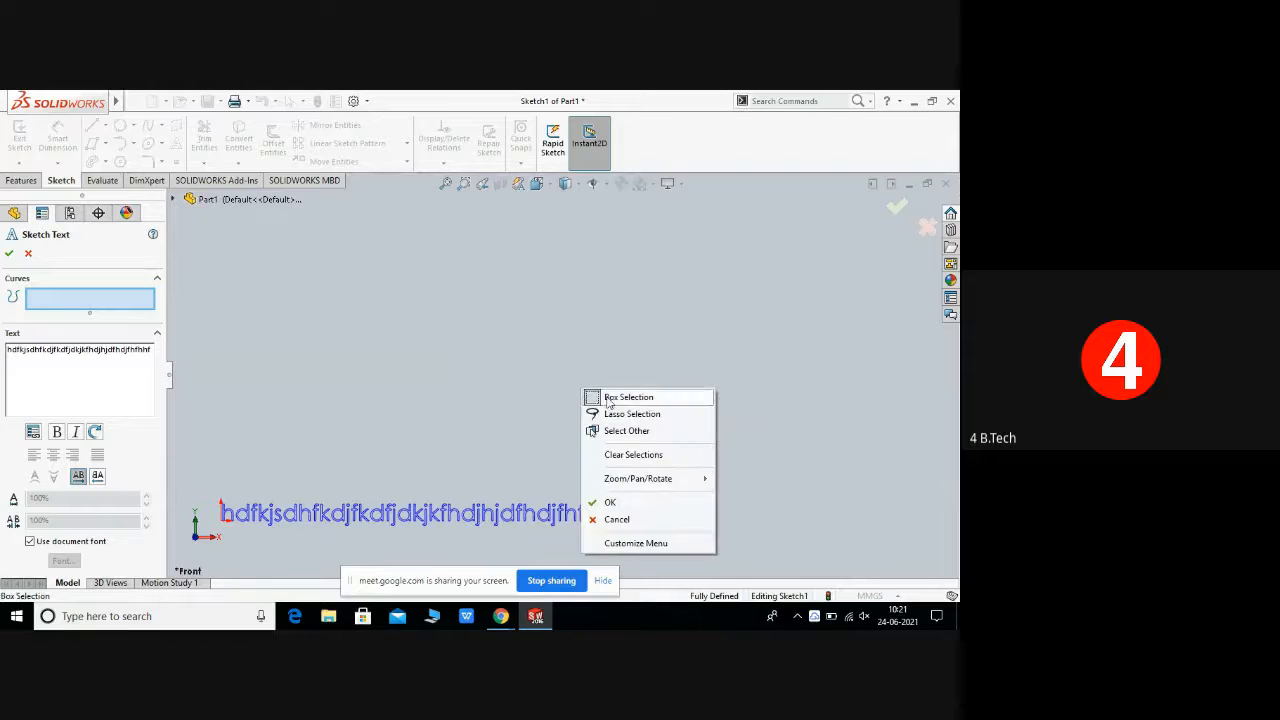
pyautogui.click(609, 502)
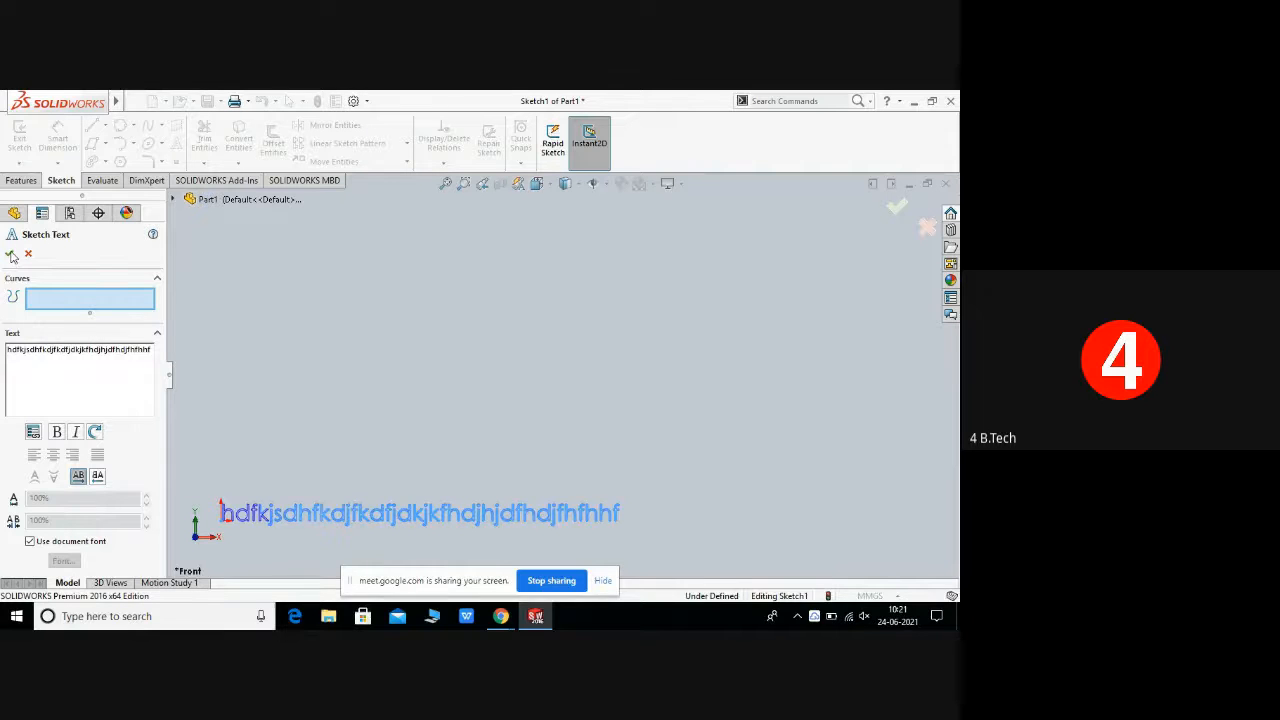
pyautogui.click(10, 254)
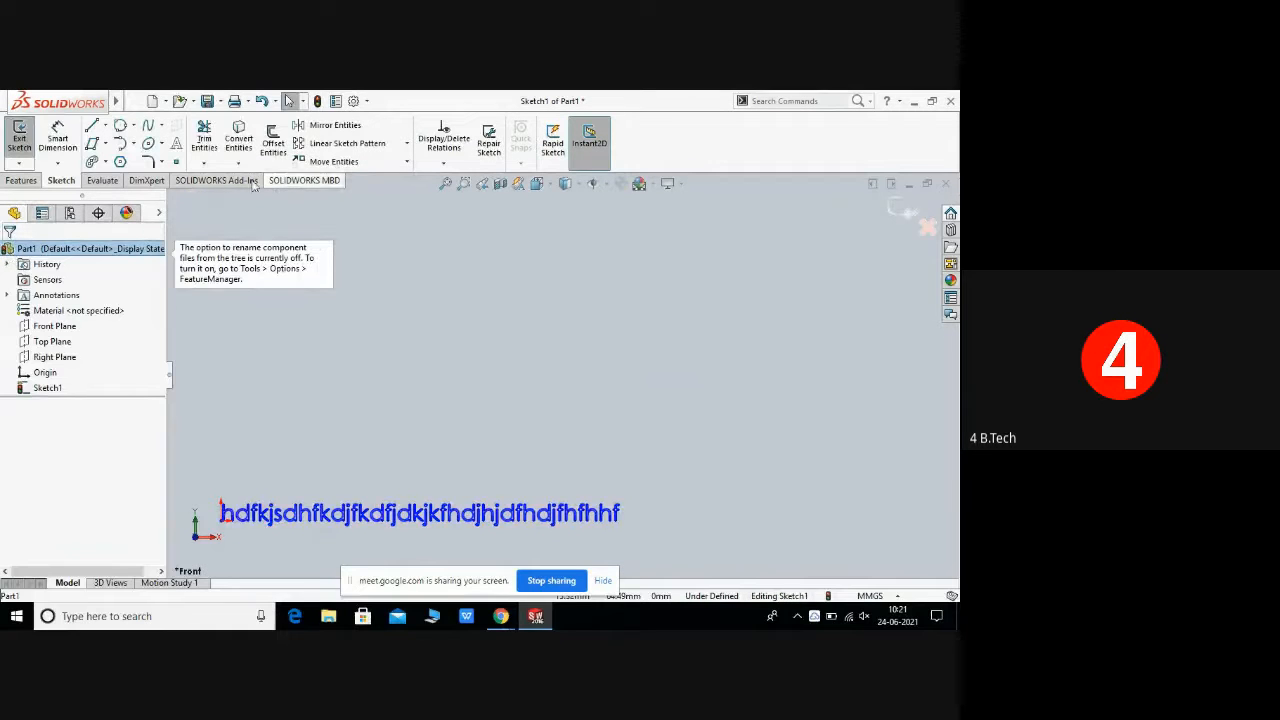
# Step: Sketch a three-point arched spline above the text and end the Spline tool
pyautogui.click(161, 128)
pyautogui.click(170, 134)
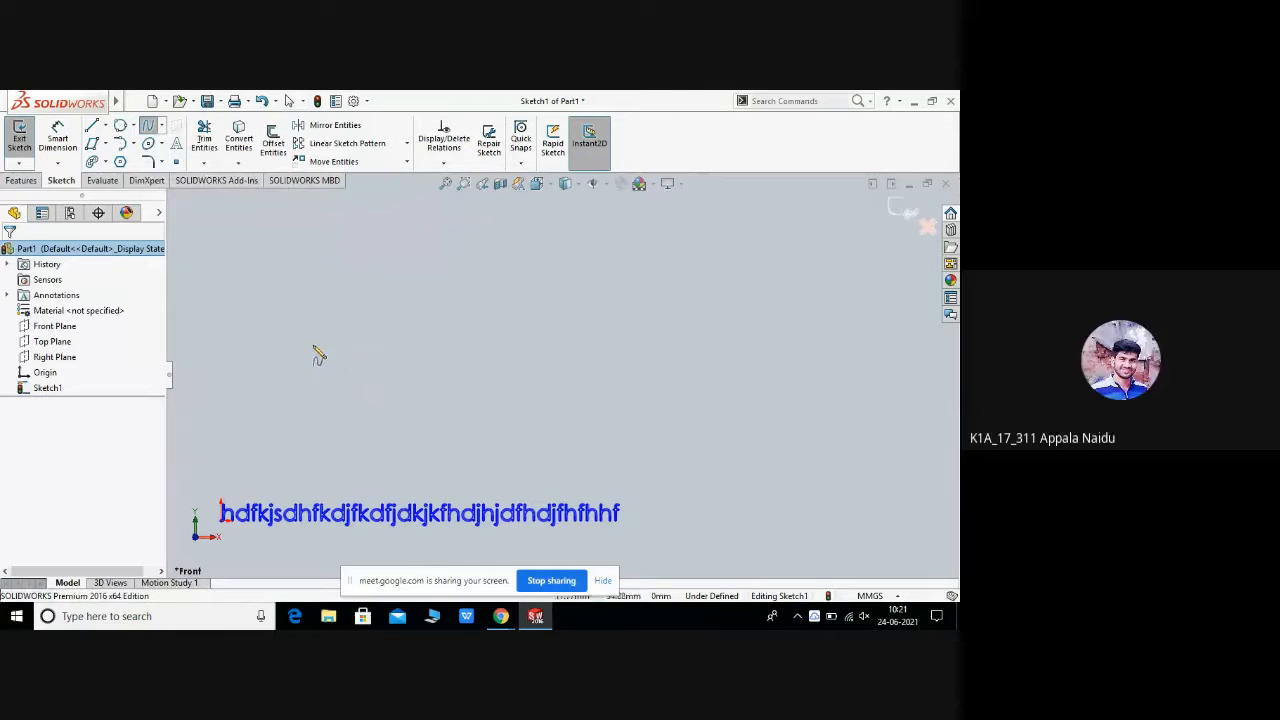
pyautogui.click(314, 338)
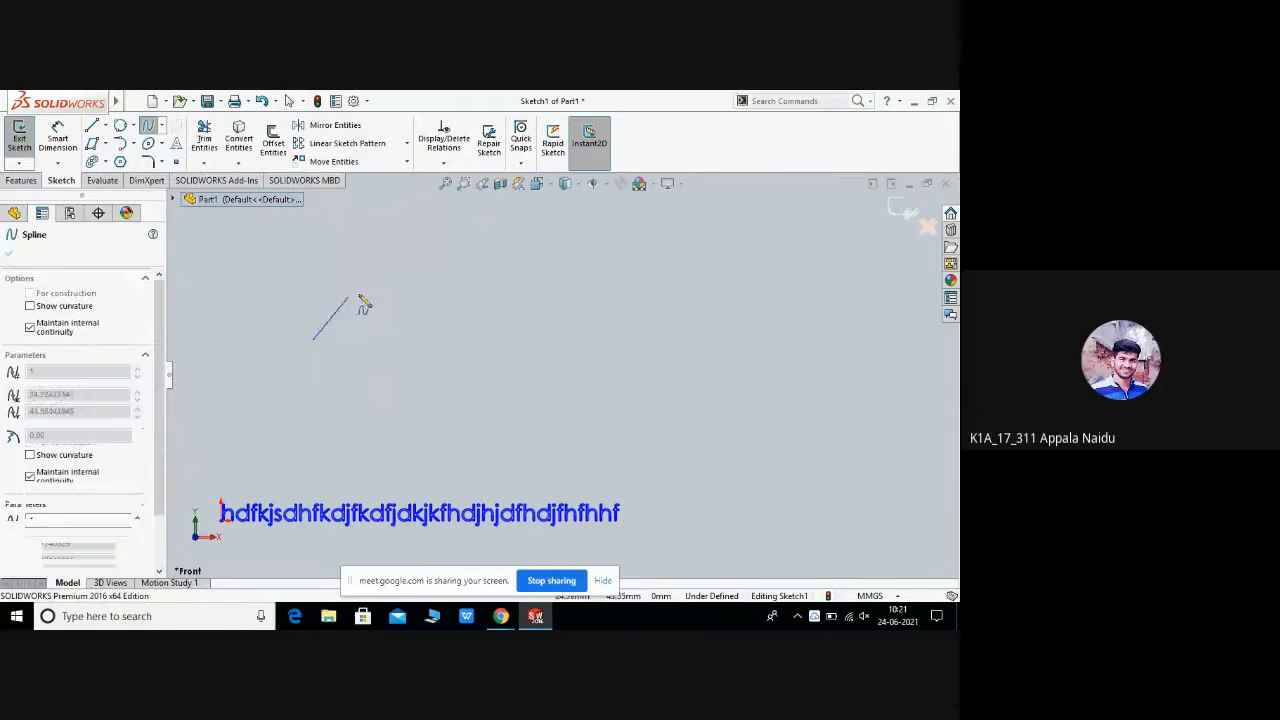
pyautogui.click(442, 306)
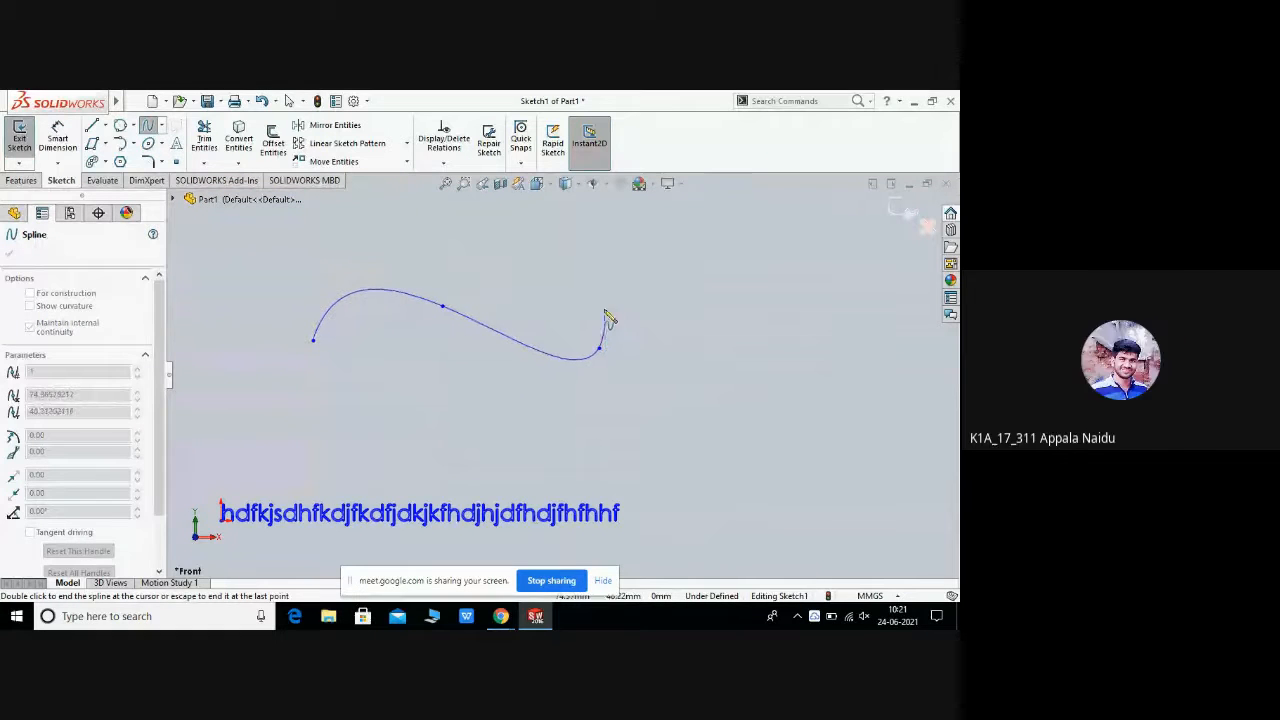
pyautogui.rightClick(604, 306)
pyautogui.click(634, 314)
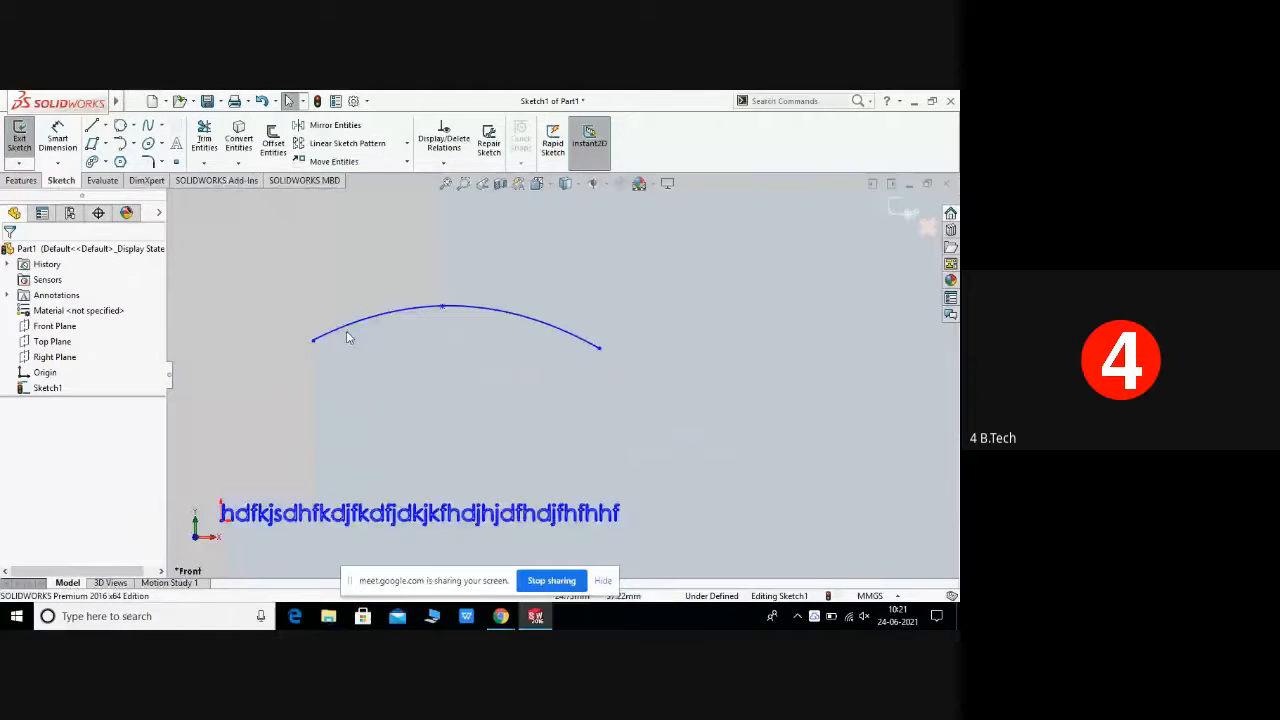
# Step: Create sketch text 'kiet iv year mechanical' following the spline as its curve and confirm it
pyautogui.click(176, 148)
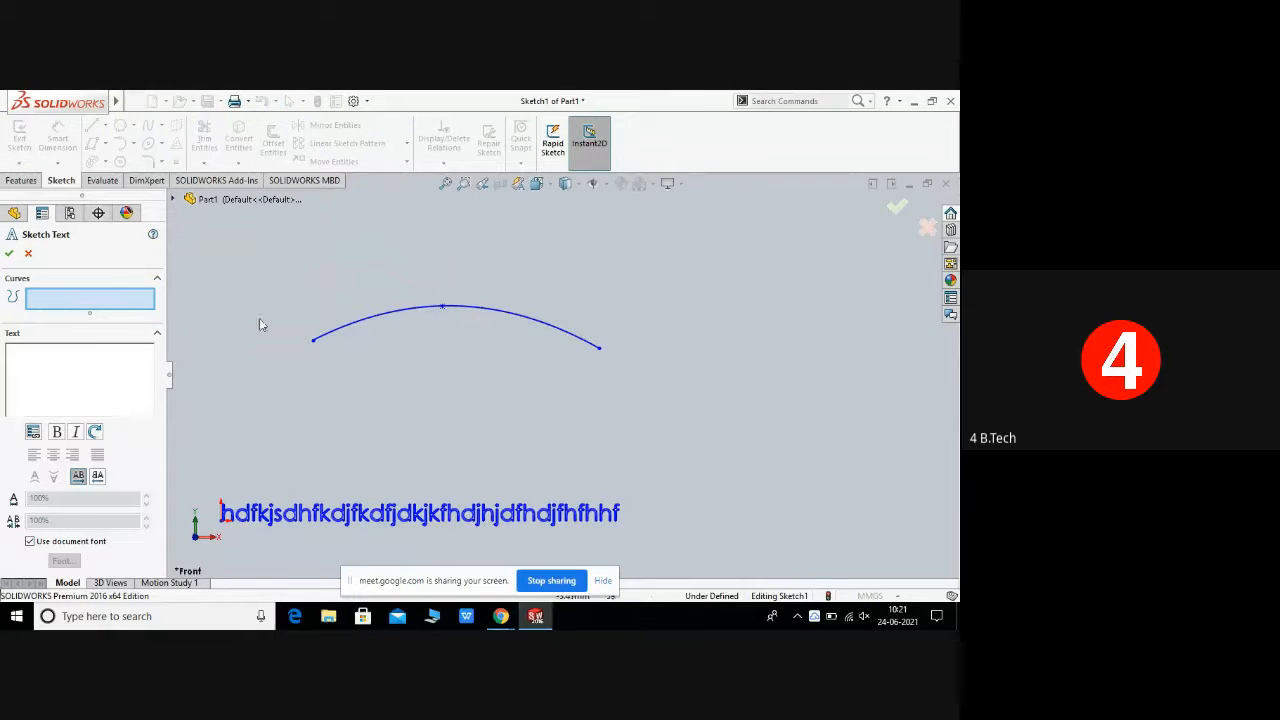
pyautogui.click(342, 327)
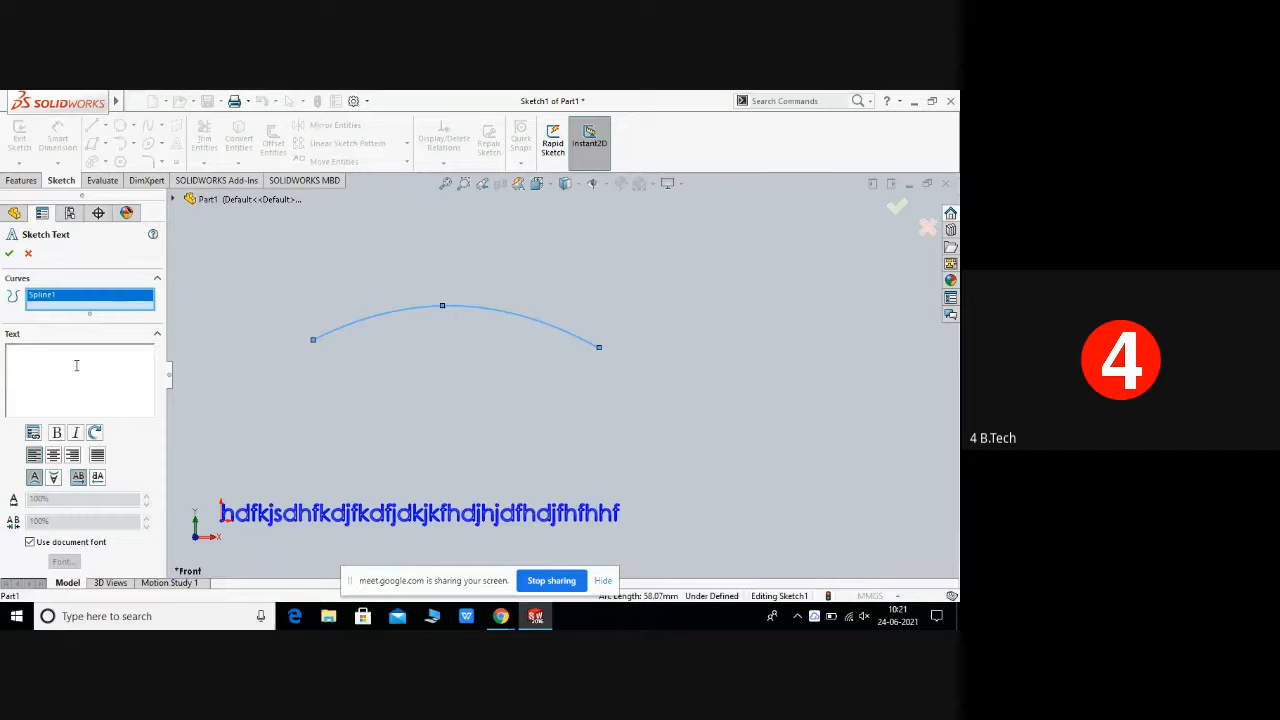
pyautogui.write('ndffmdmfd.')
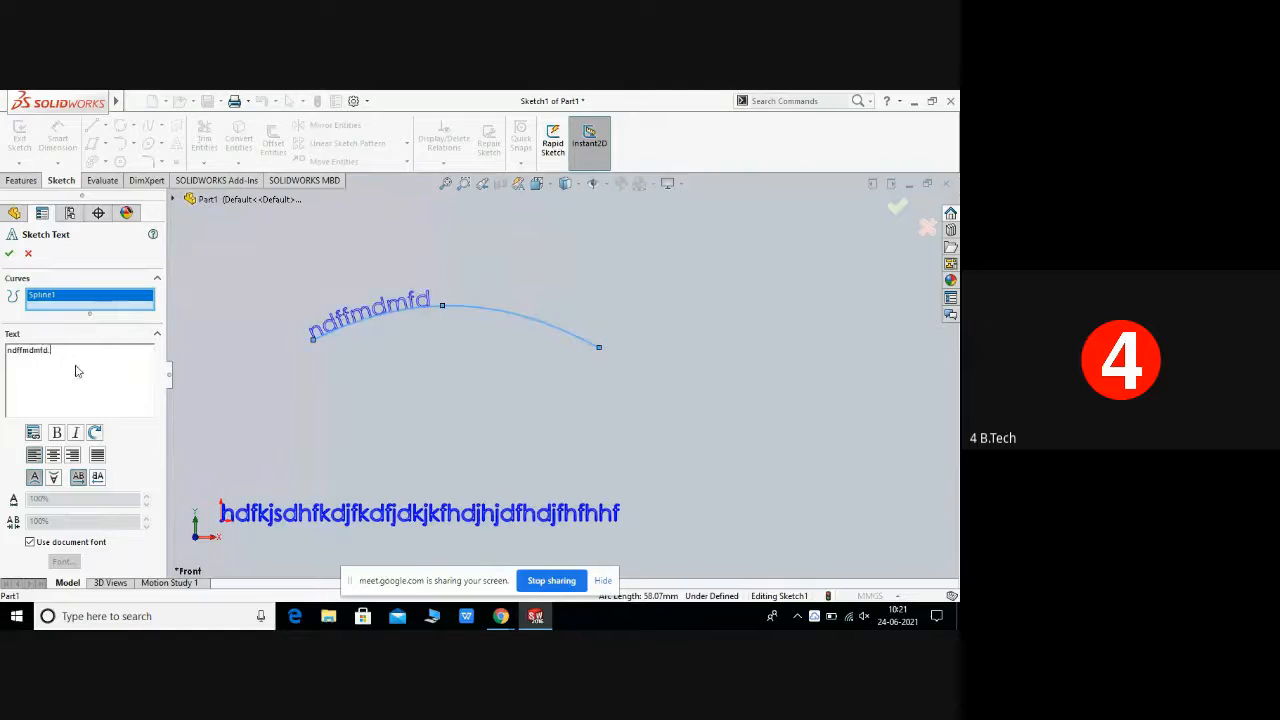
pyautogui.write('kvkmd,lmd,n')
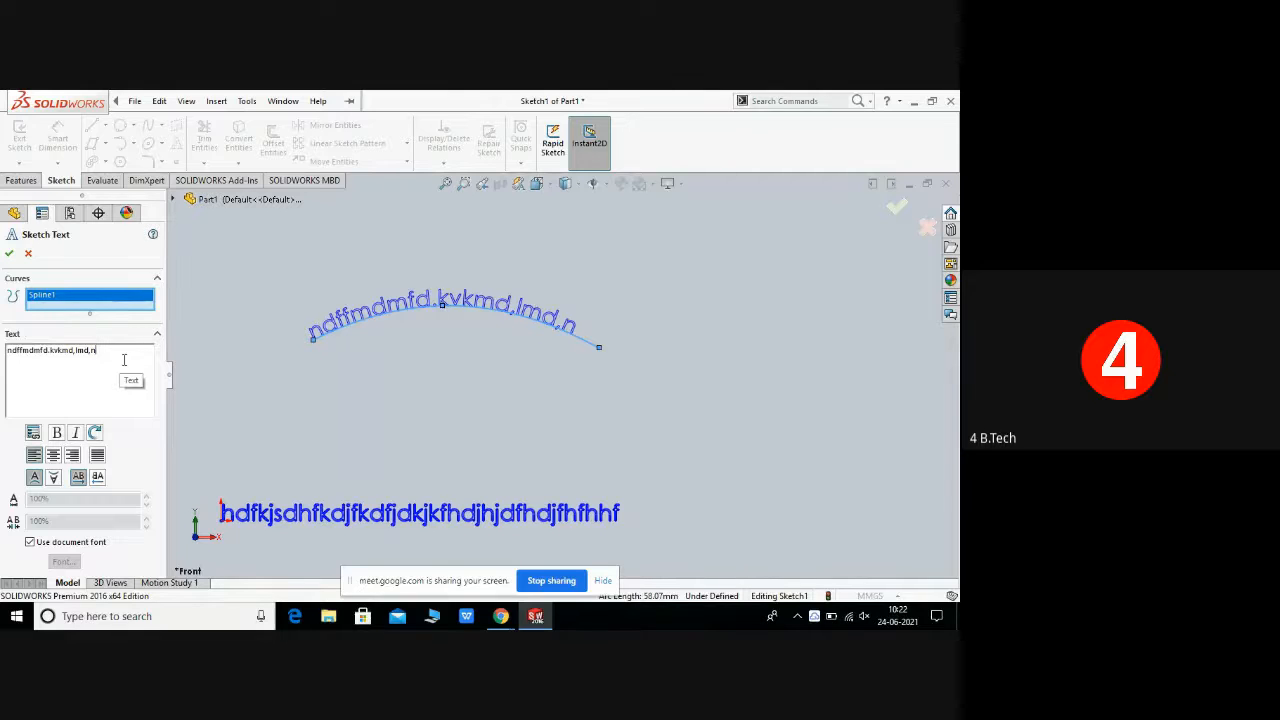
pyautogui.press('BackSpace')
pyautogui.press('BackSpace')
pyautogui.press('BackSpace')
pyautogui.press('BackSpace')
pyautogui.press('BackSpace')
pyautogui.press('BackSpace')
pyautogui.press('BackSpace')
pyautogui.press('BackSpace')
pyautogui.press('BackSpace')
pyautogui.press('BackSpace')
pyautogui.press('BackSpace')
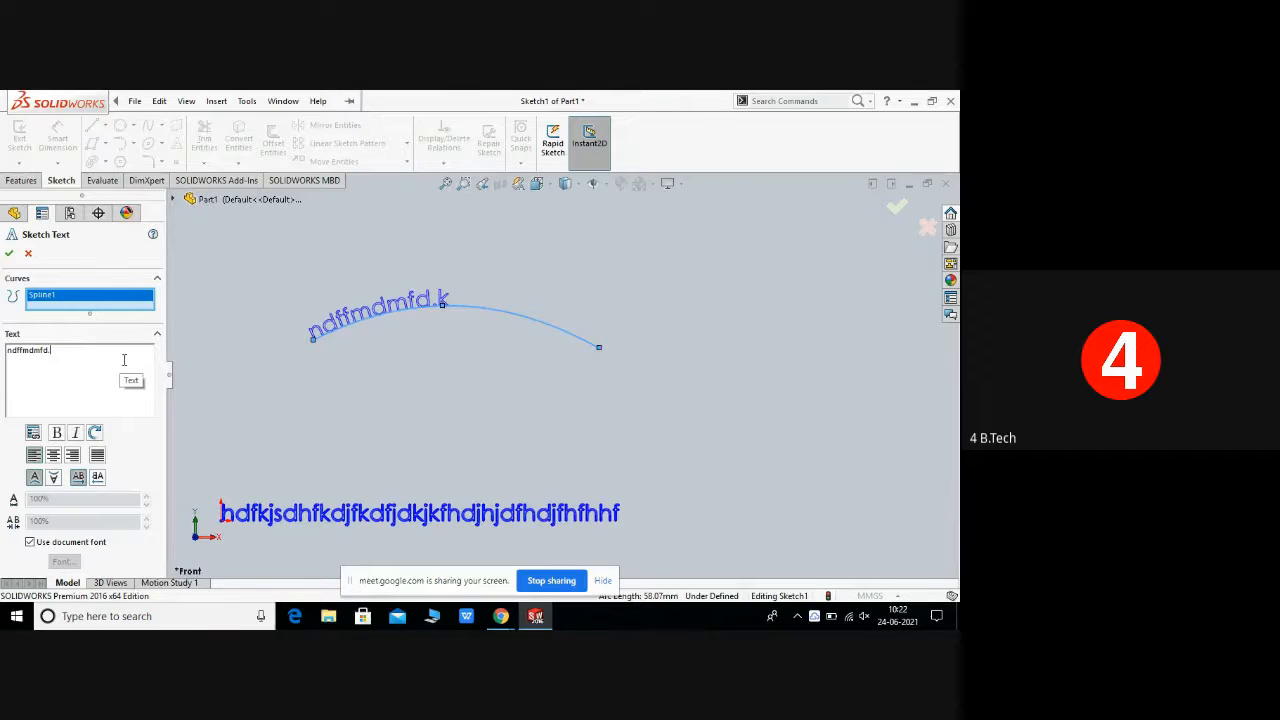
pyautogui.press('BackSpace')
pyautogui.press('BackSpace')
pyautogui.press('BackSpace')
pyautogui.press('BackSpace')
pyautogui.press('BackSpace')
pyautogui.press('BackSpace')
pyautogui.press('BackSpace')
pyautogui.press('BackSpace')
pyautogui.press('BackSpace')
pyautogui.press('BackSpace')
pyautogui.write('ki')
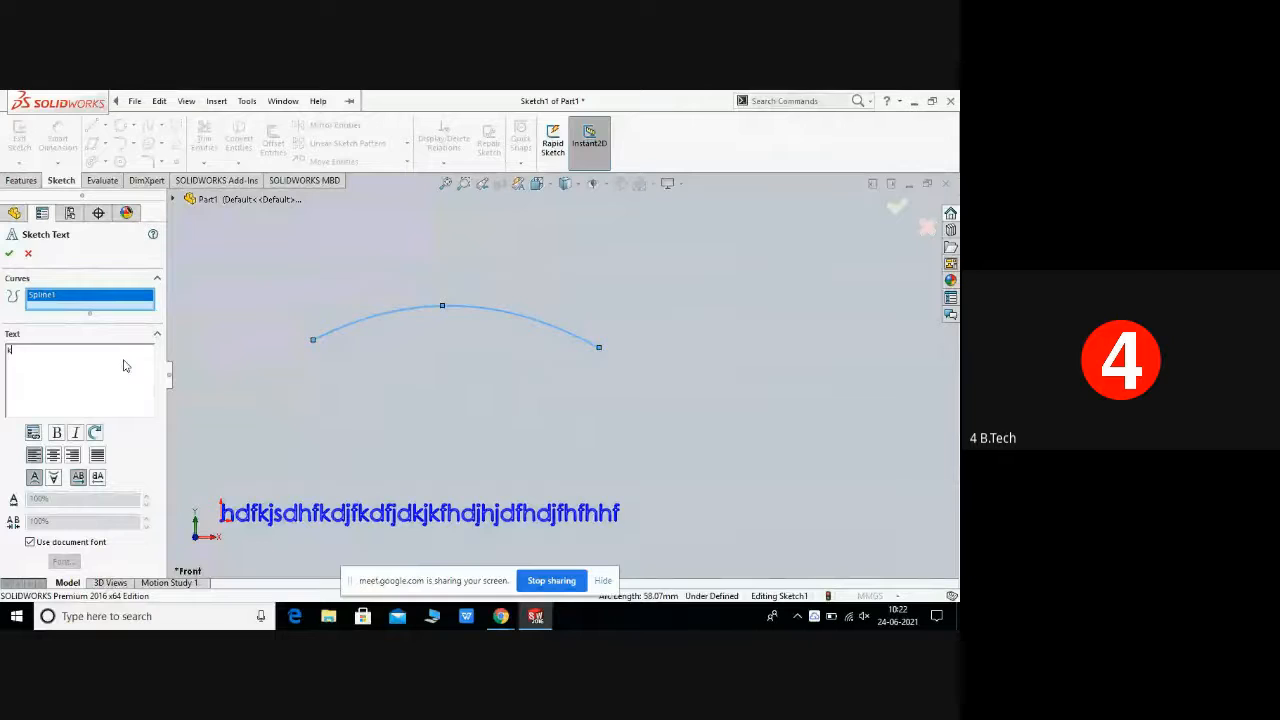
pyautogui.write('et')
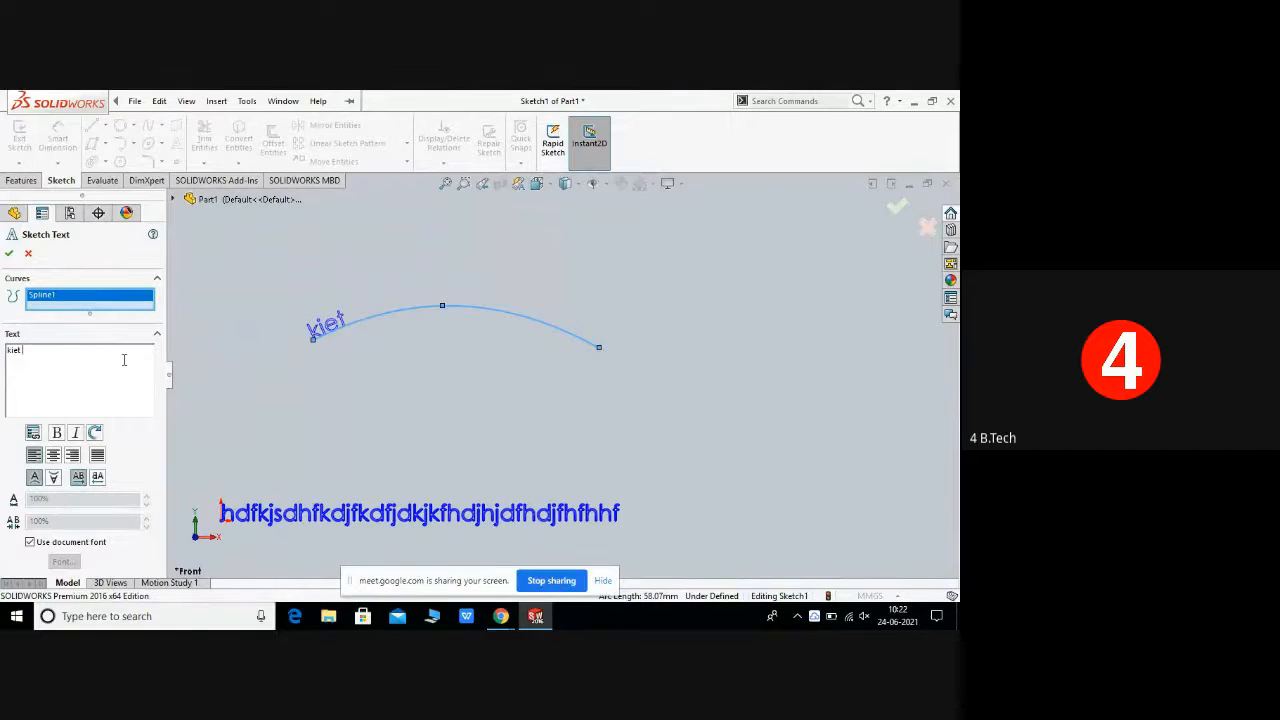
pyautogui.write(' iv year me')
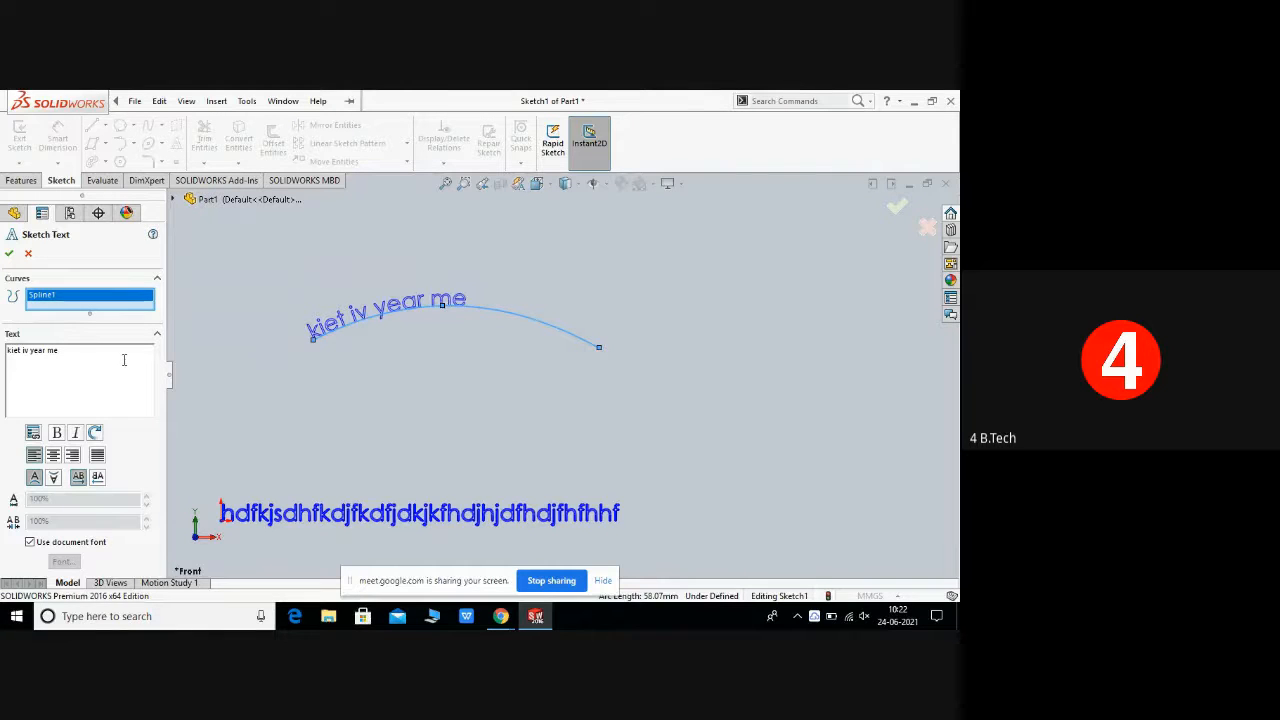
pyautogui.write('chan')
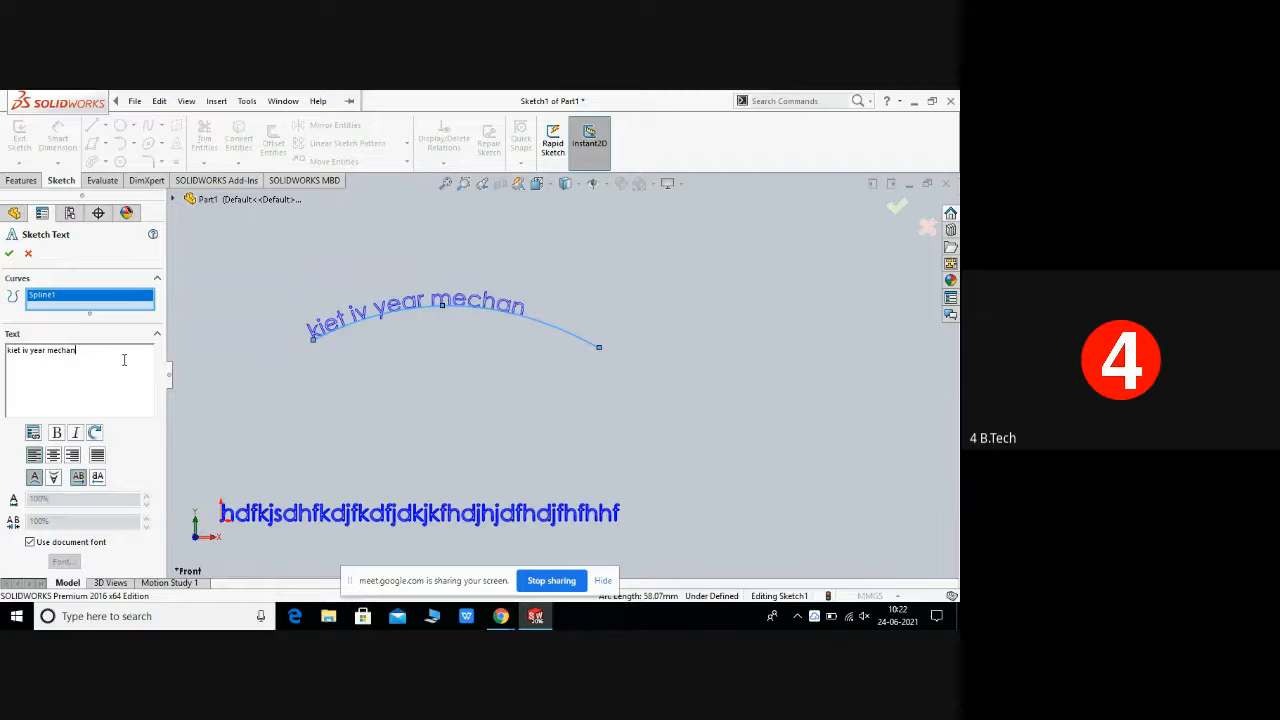
pyautogui.write('ical')
pyautogui.click(9, 255)
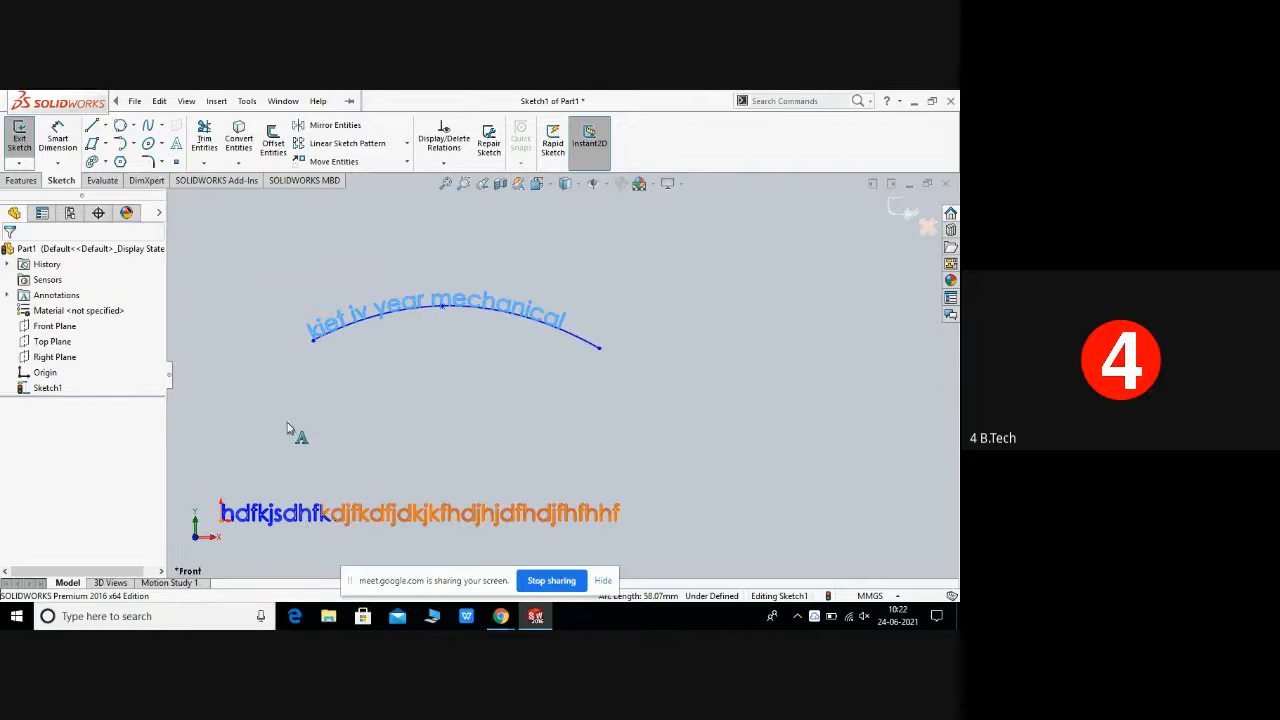
pyautogui.click(285, 366)
pyautogui.rightClick(285, 369)
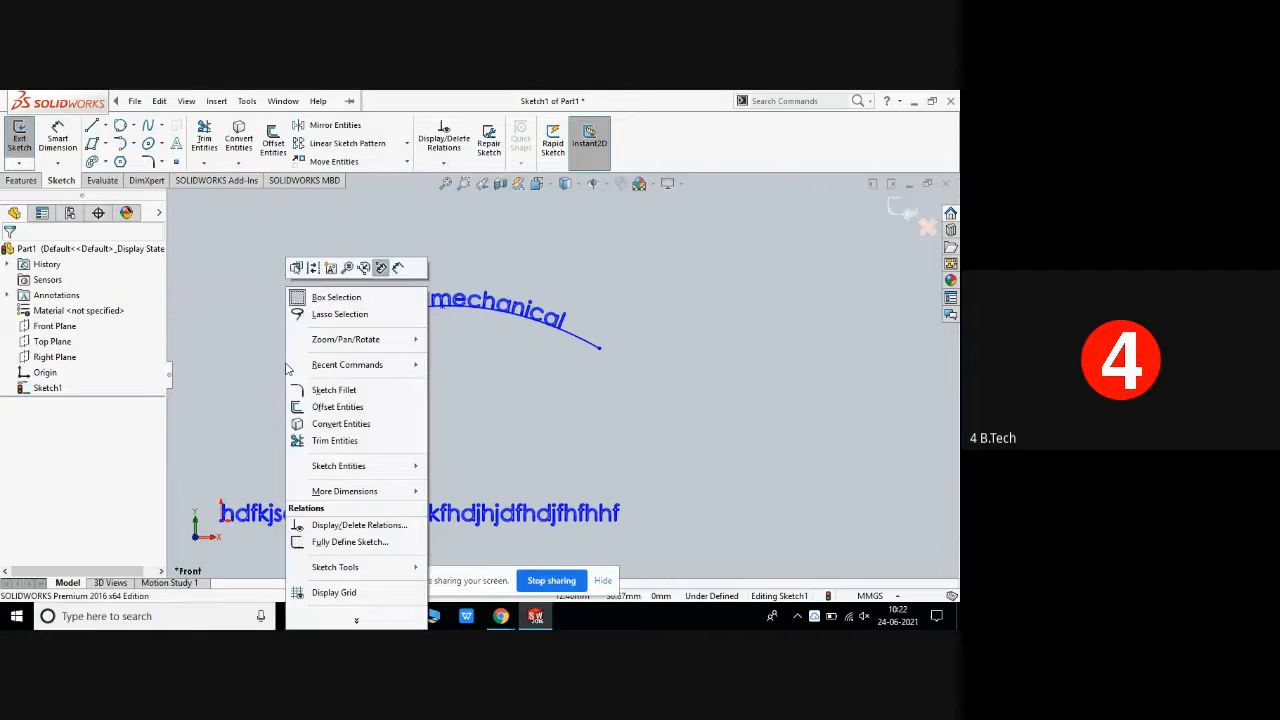
pyautogui.click(640, 427)
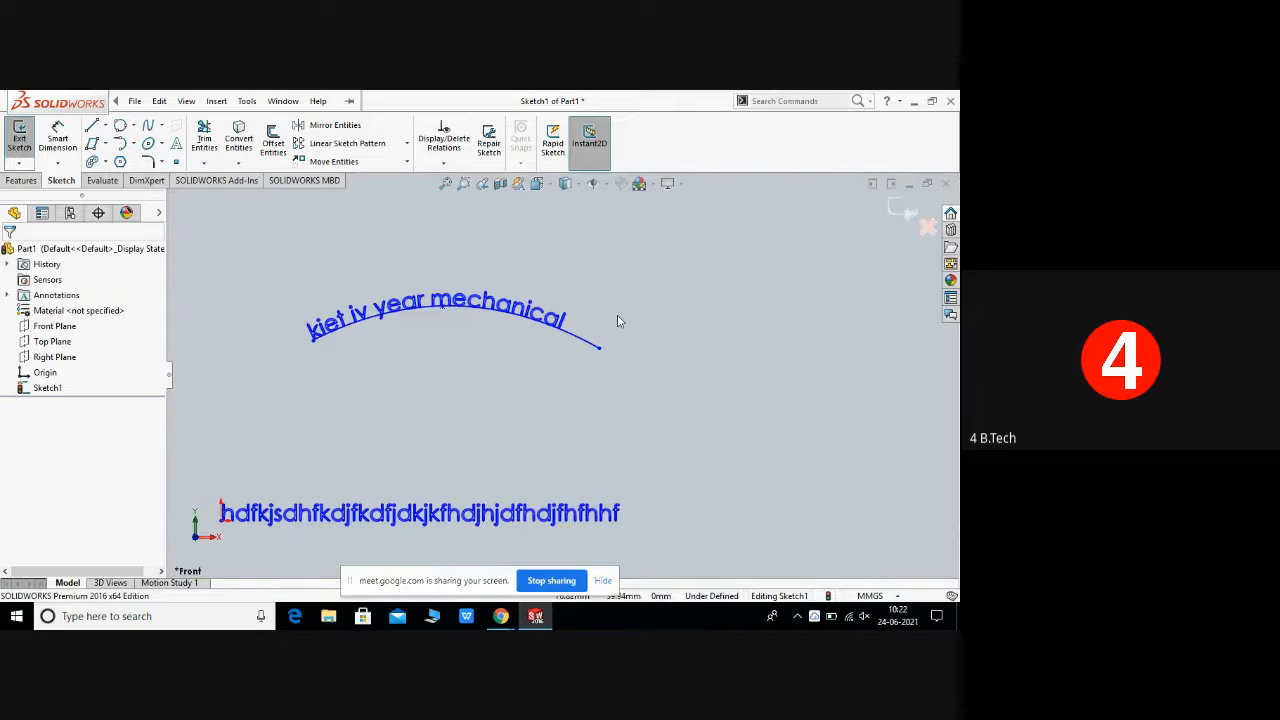
# Step: Place a sketch point to the lower right of the curved text with the Point tool
pyautogui.click(317, 101)
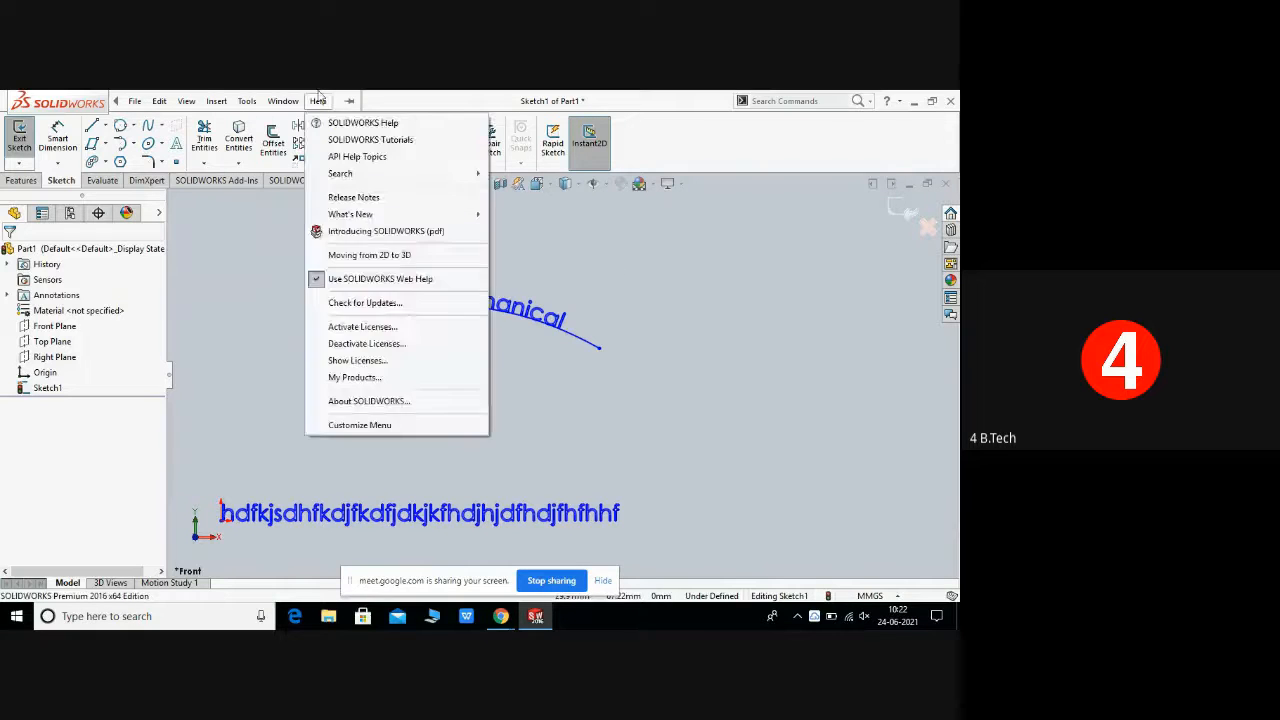
pyautogui.click(178, 165)
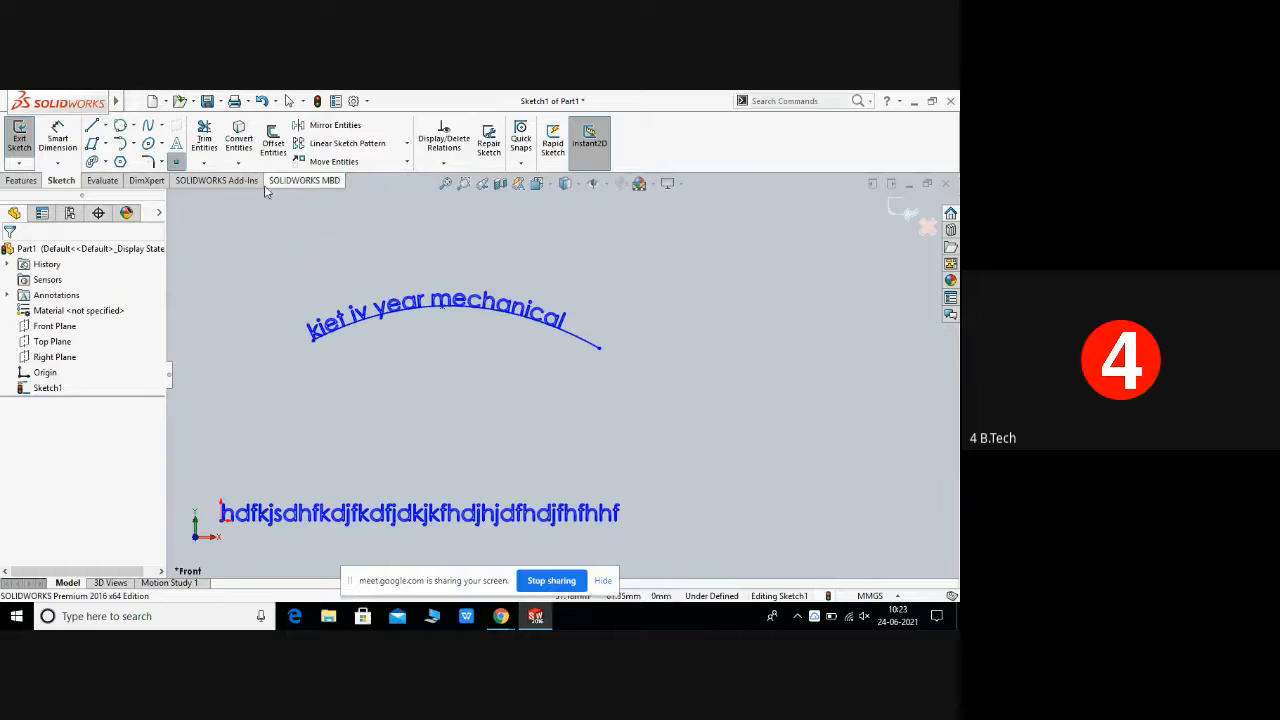
pyautogui.click(720, 421)
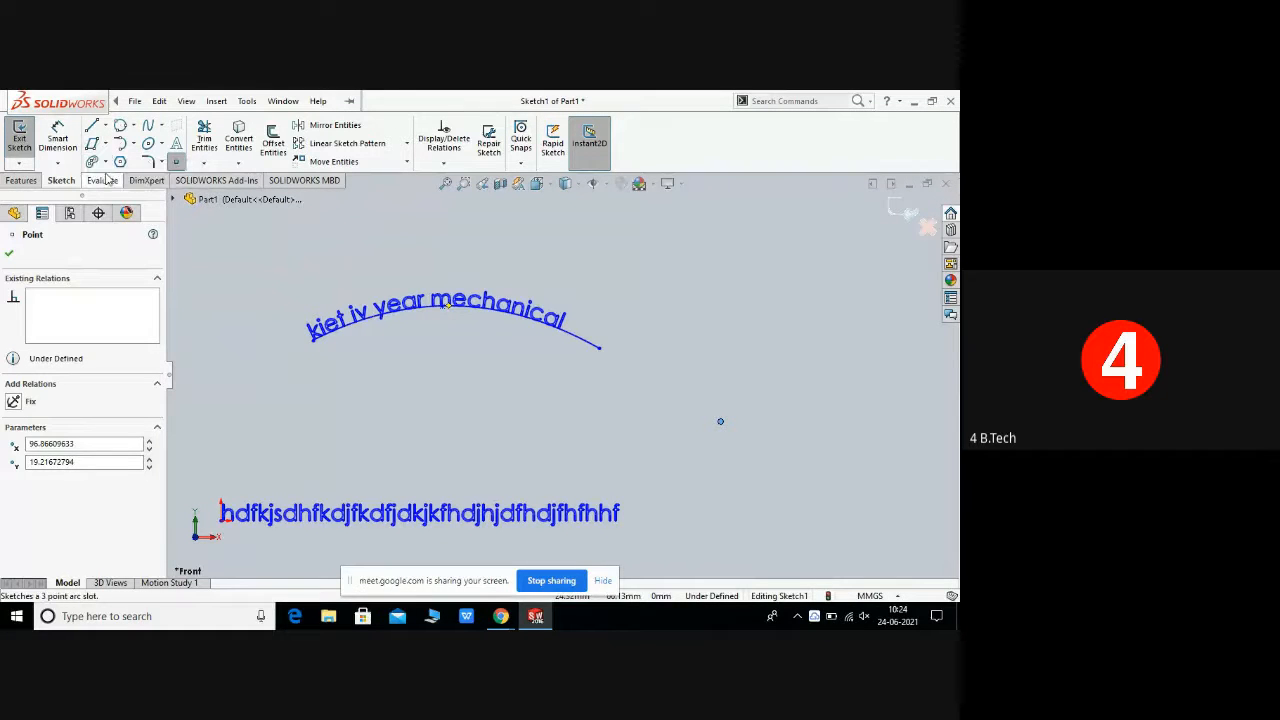
# Step: Close the part without saving changes
pyautogui.click(182, 101)
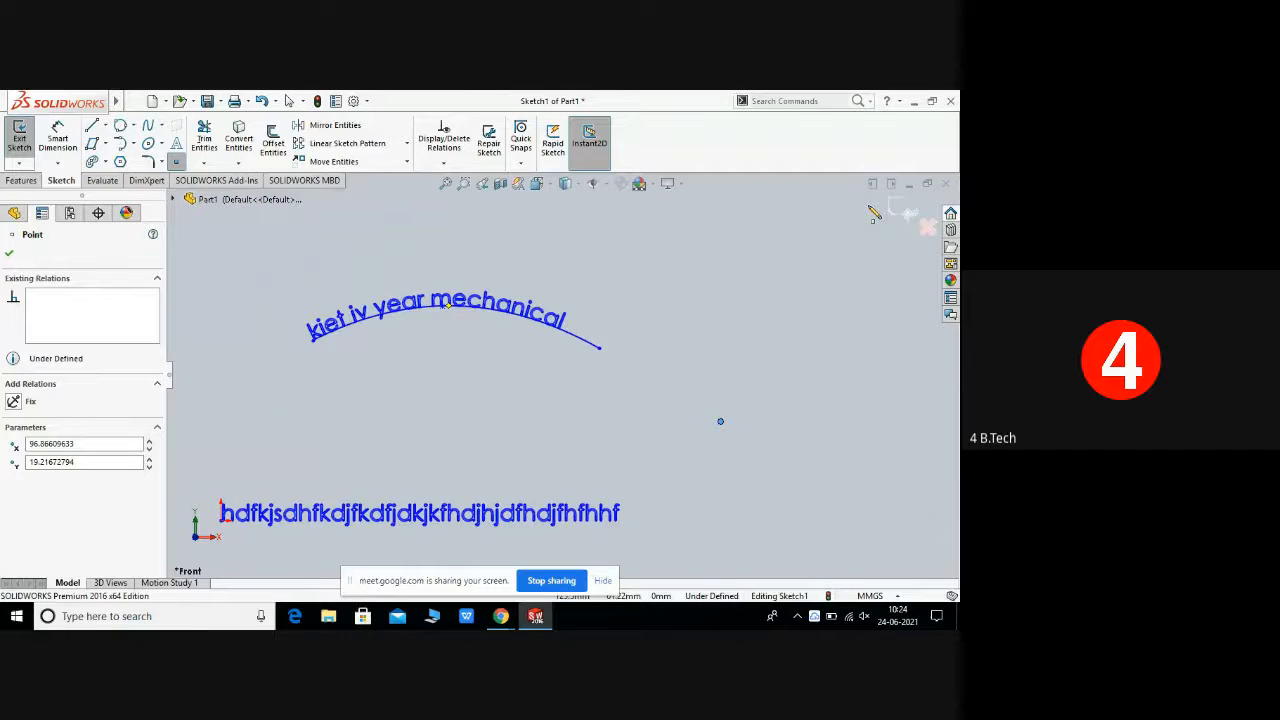
pyautogui.click(951, 102)
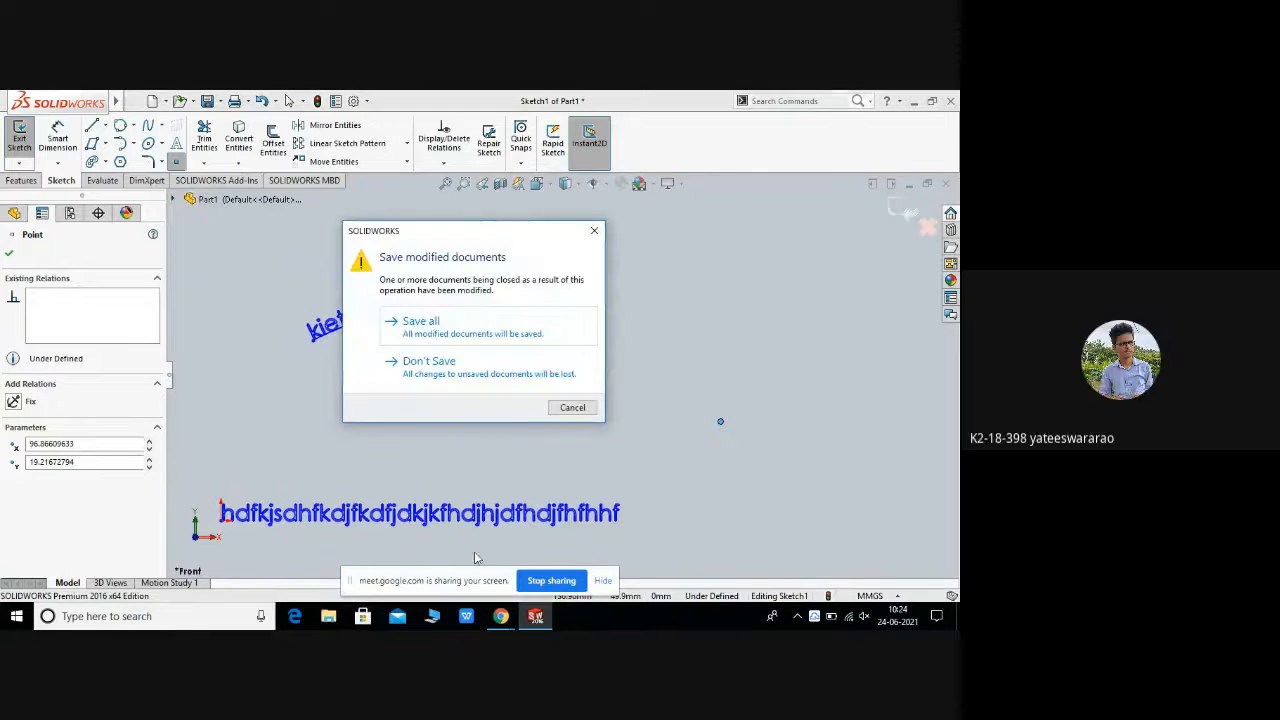
pyautogui.click(445, 362)
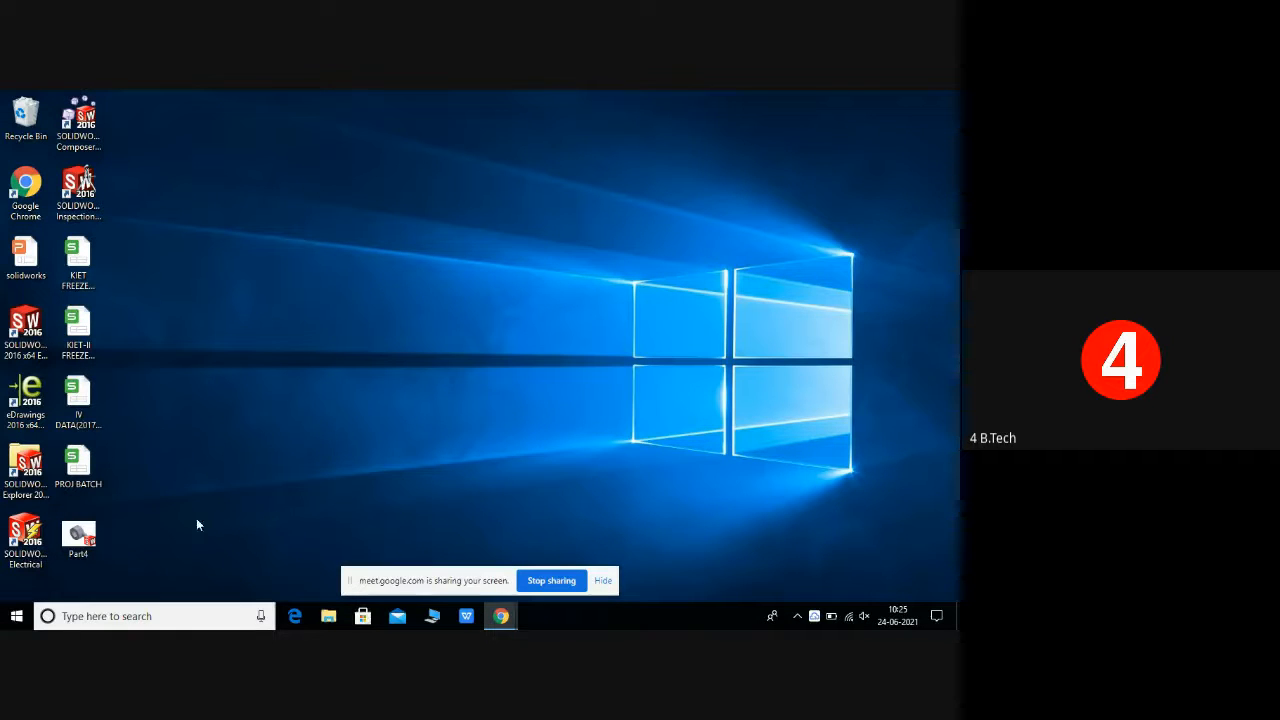
# Step: Switch to the Google Meet window in Chrome and stop the meeting recording
pyautogui.moveTo(500, 615)
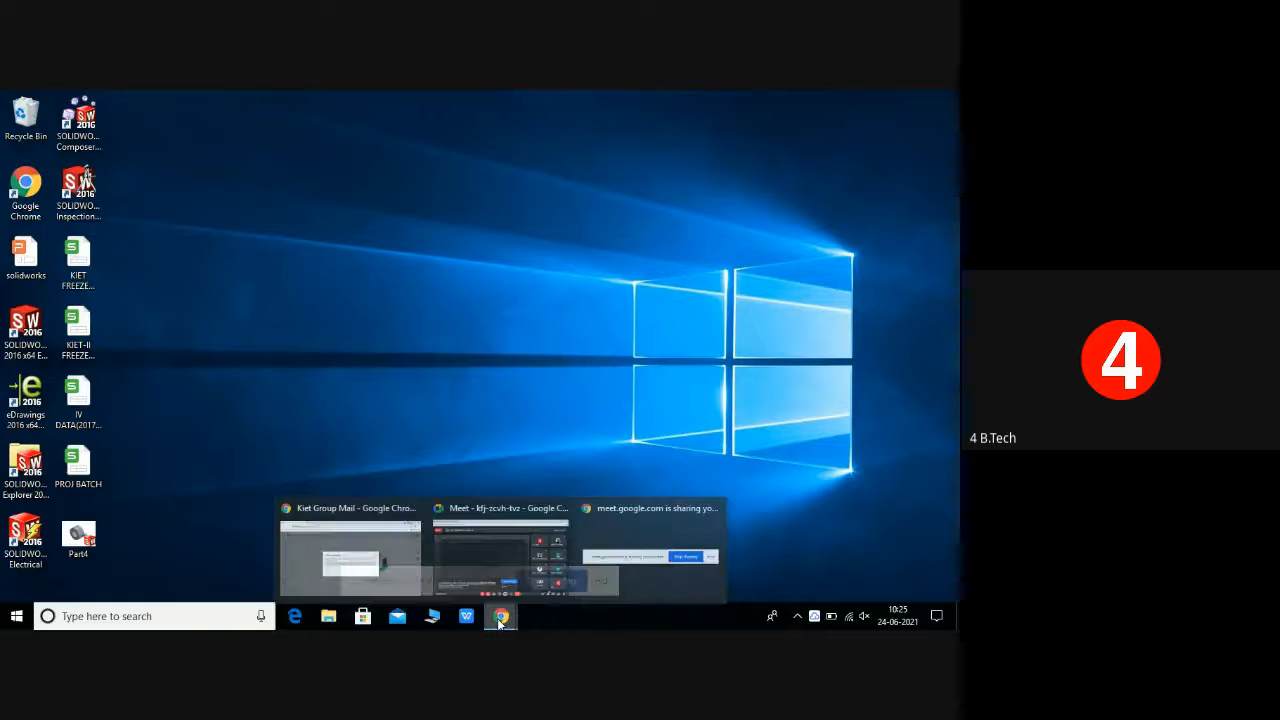
pyautogui.moveTo(506, 560)
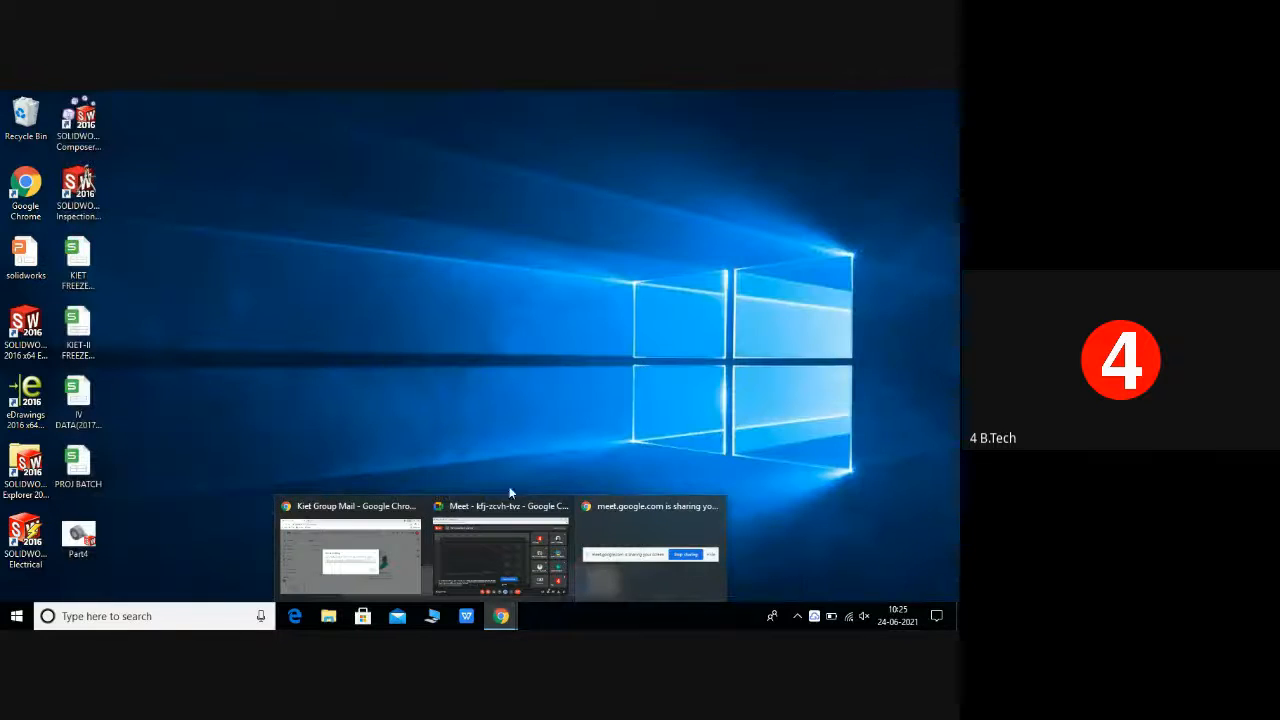
pyautogui.click(506, 545)
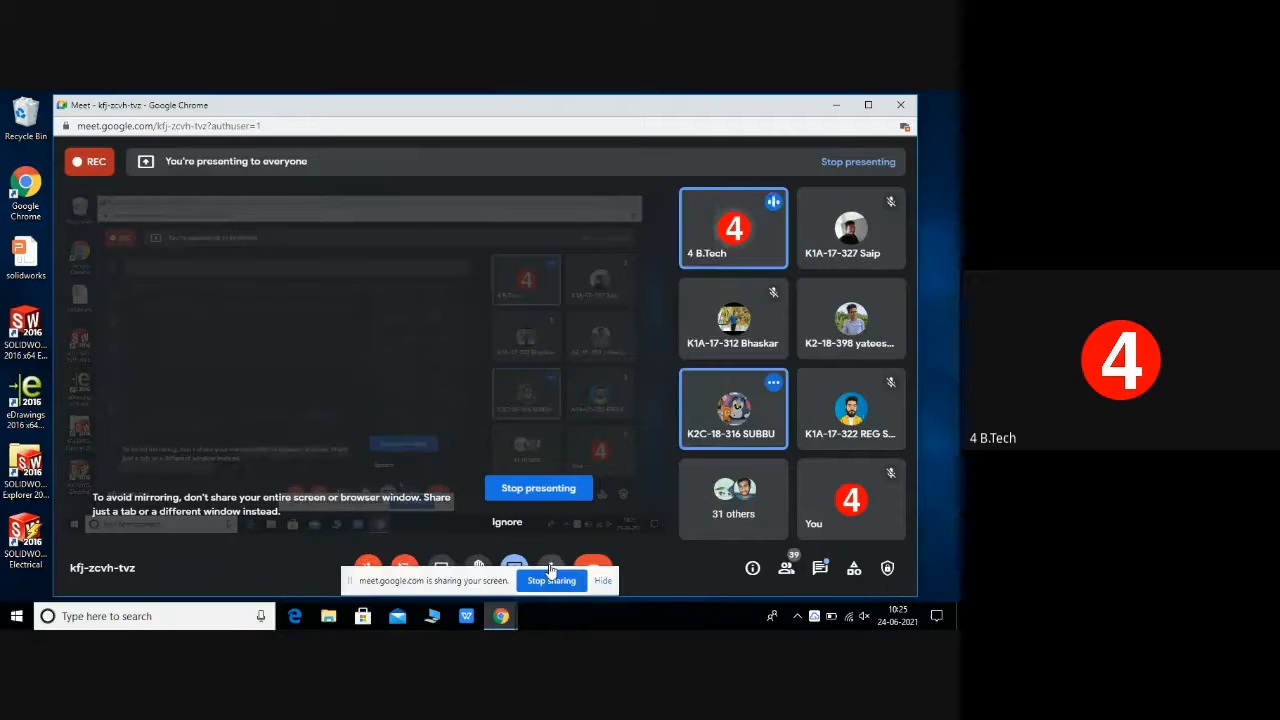
pyautogui.click(550, 568)
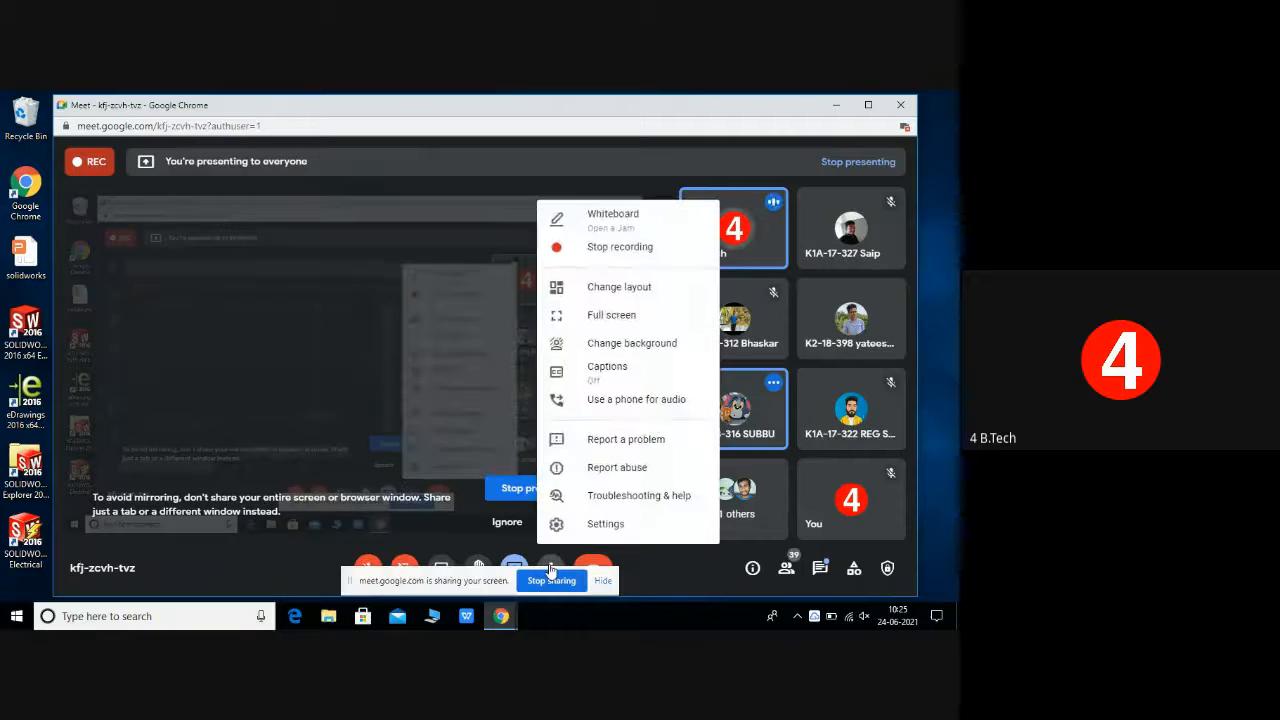
pyautogui.click(606, 250)
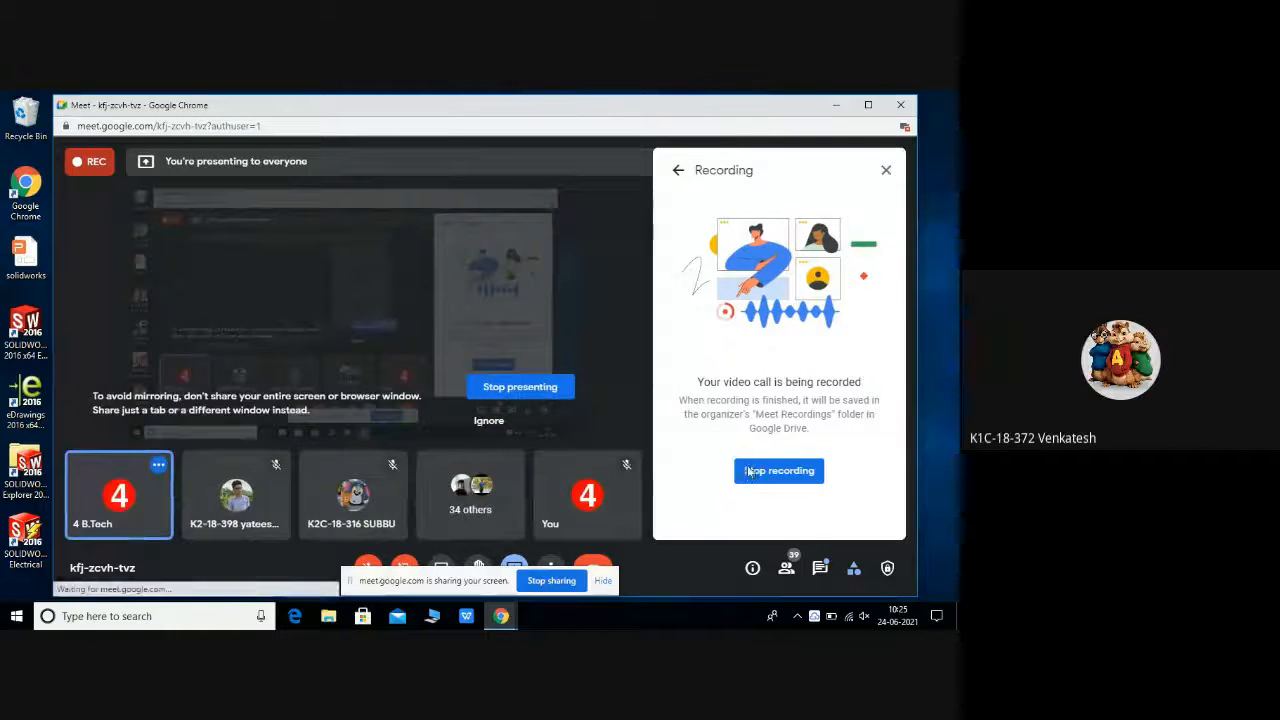